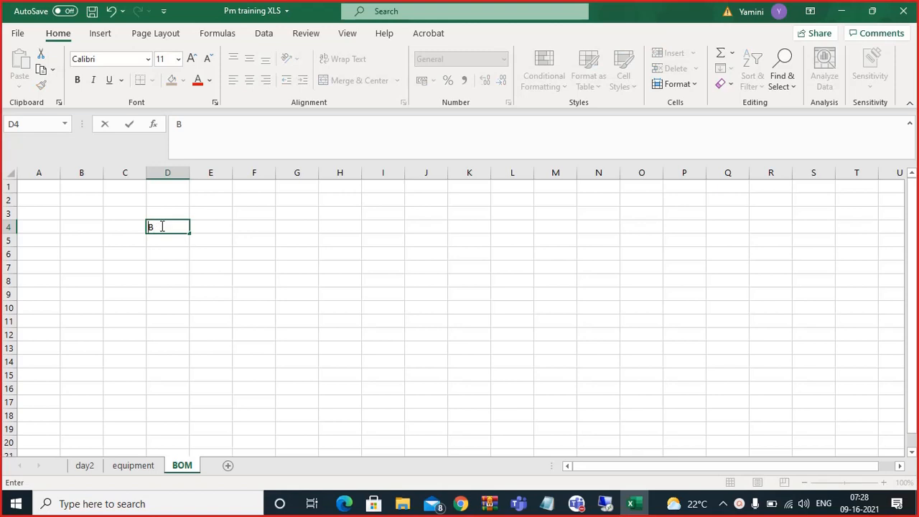
Enter the heading "Bill of material" in cell D4 and widen column D to fit it
text(Bill of mater)
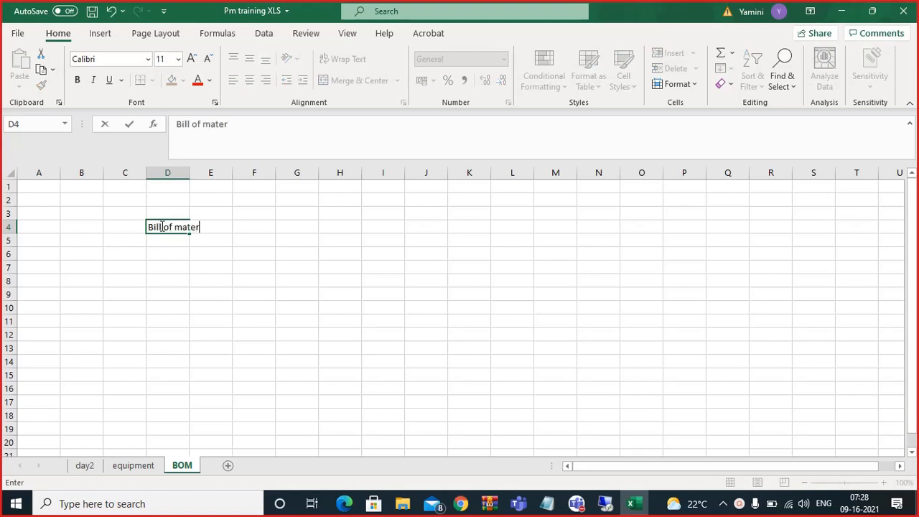
text(ial)
click(205, 278)
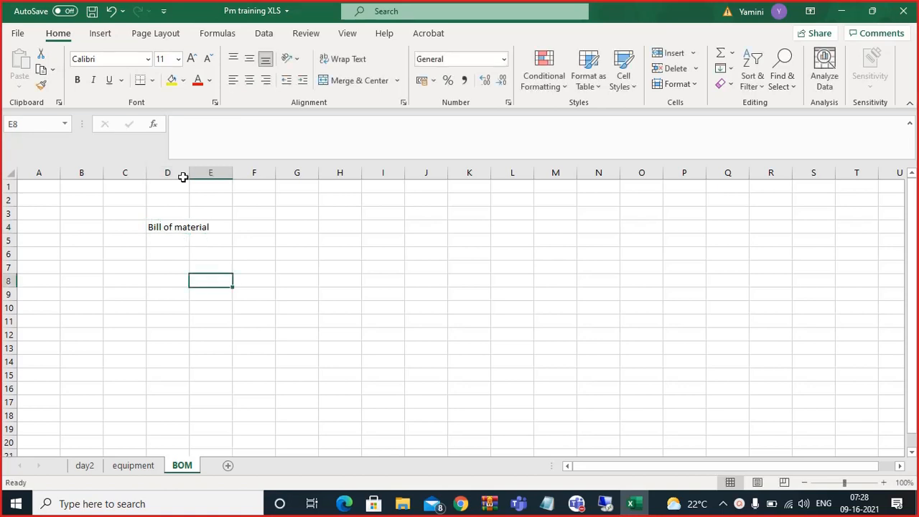
drag(188, 173, 232, 185)
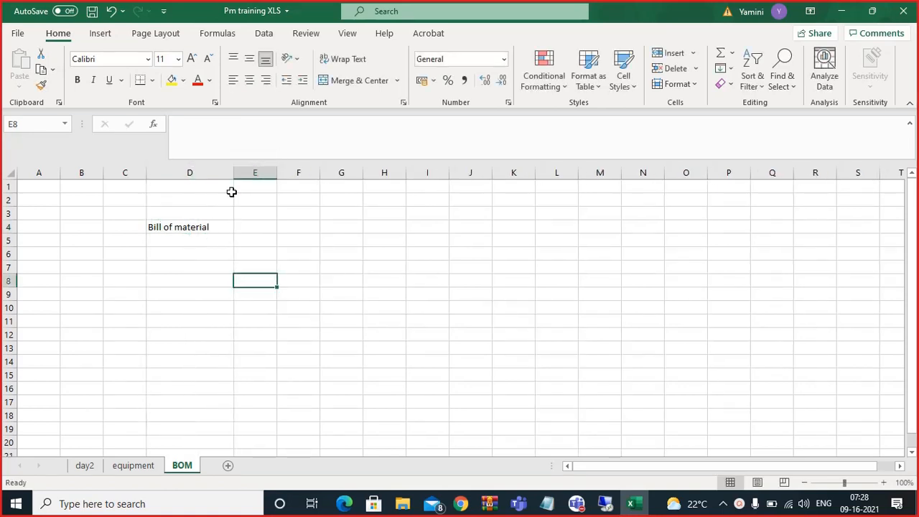
click(202, 279)
click(179, 231)
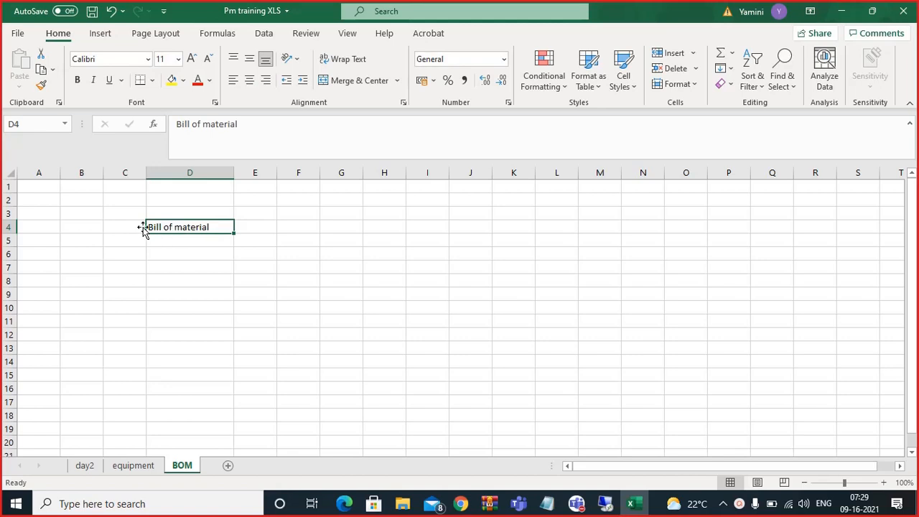
Enter the definition "Components or spare parts that we will assign to a material" in cell D6
click(156, 250)
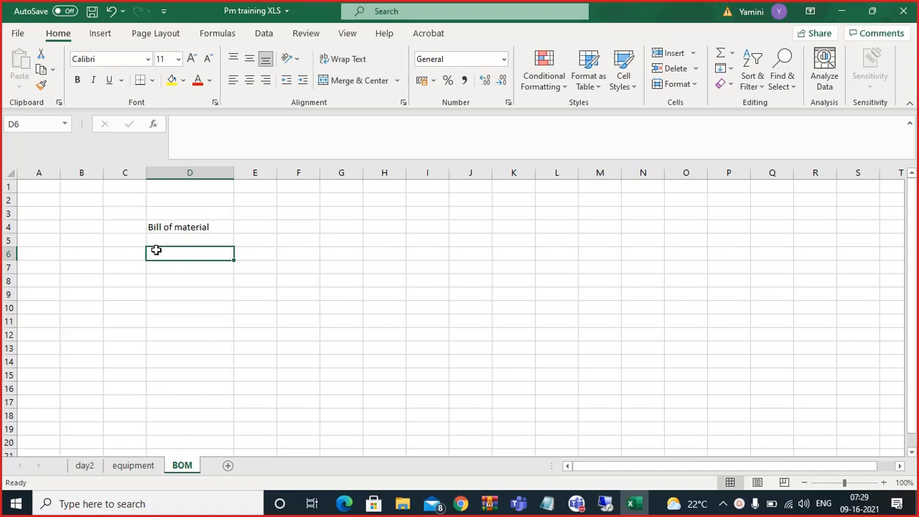
text(Compon)
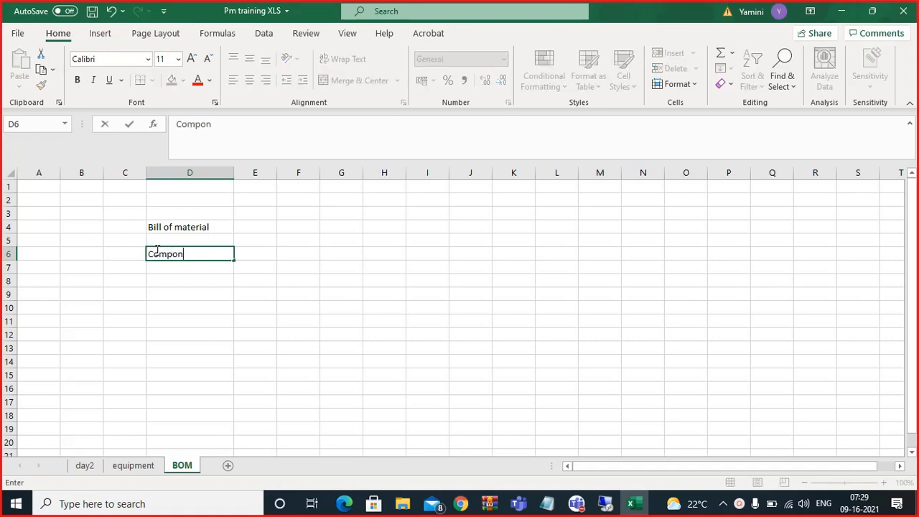
text(ents or spate)
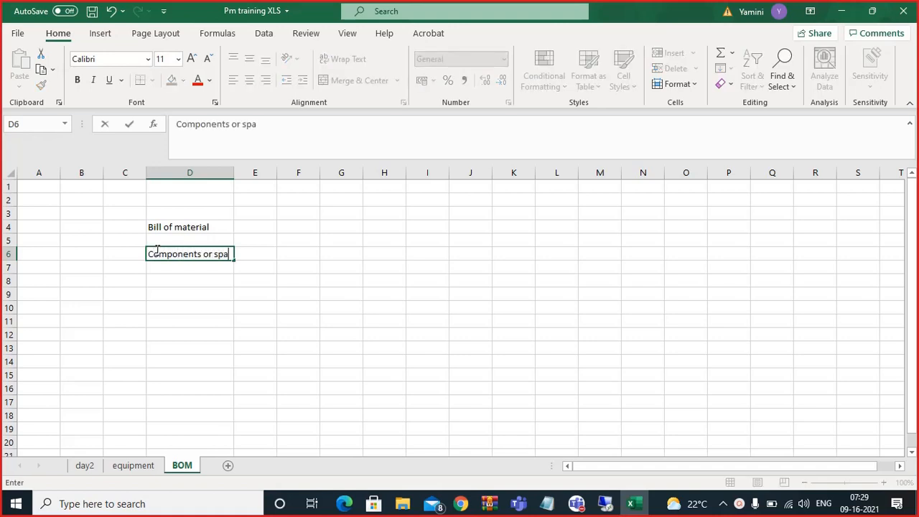
key(BackSpace)
key(BackSpace)
text(re parts that we )
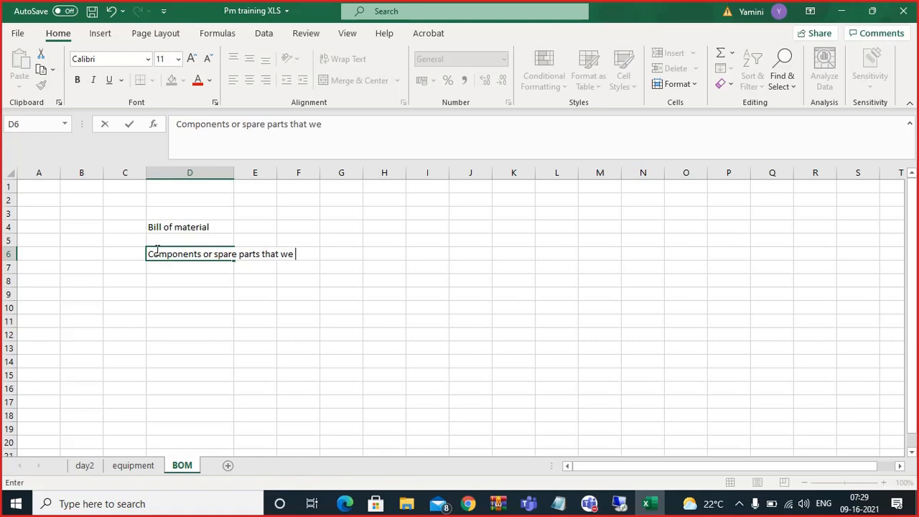
text(will assig)
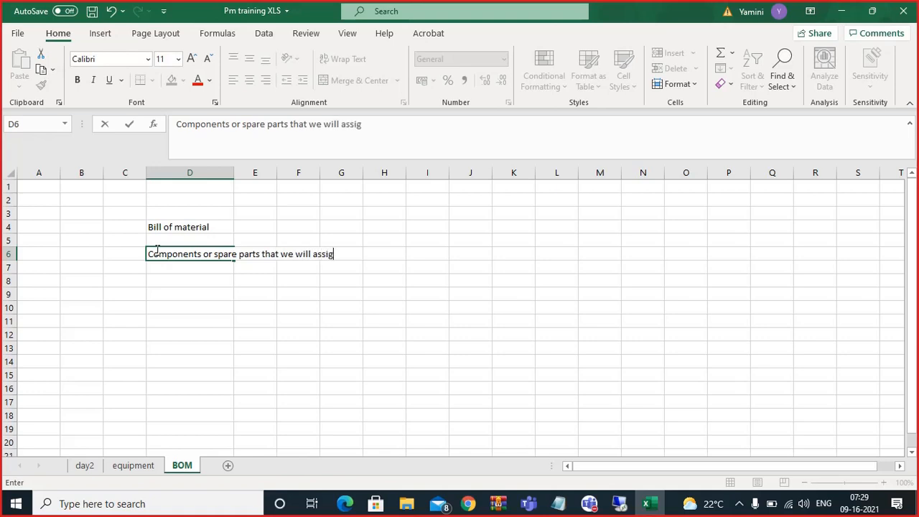
text(n to a material)
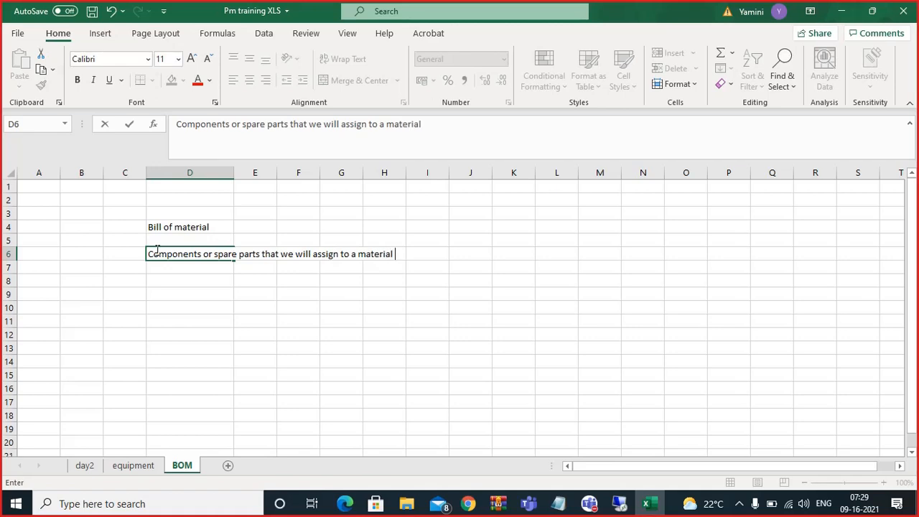
click(191, 306)
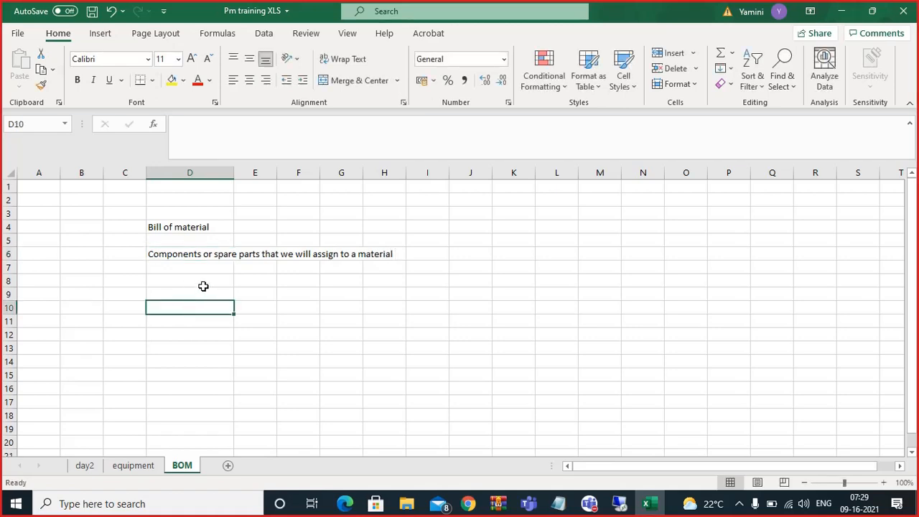
click(225, 253)
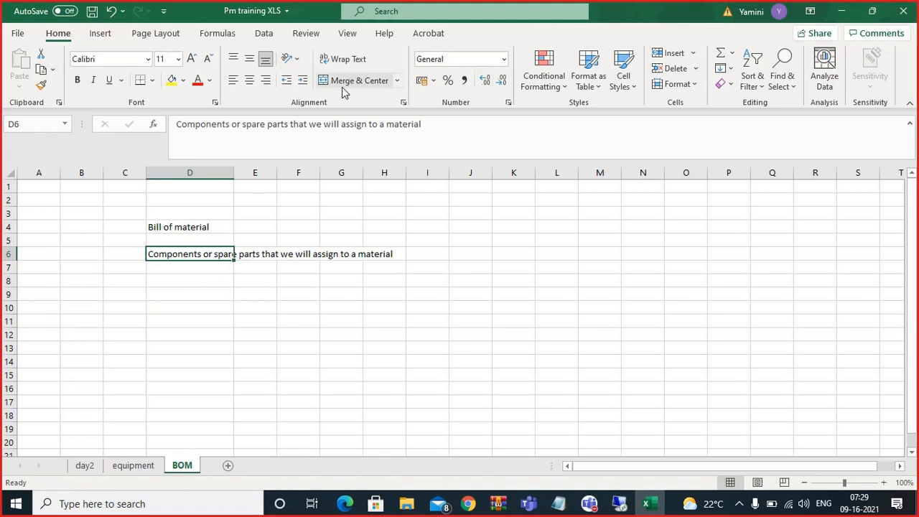
click(246, 308)
Enter "sd , pp , pm" in cell E4, beside the Bill of material heading
click(202, 229)
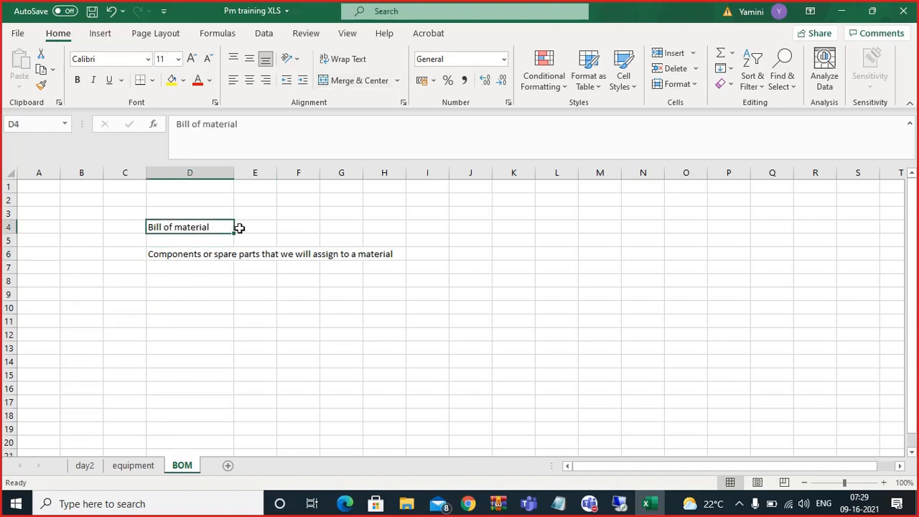
click(241, 227)
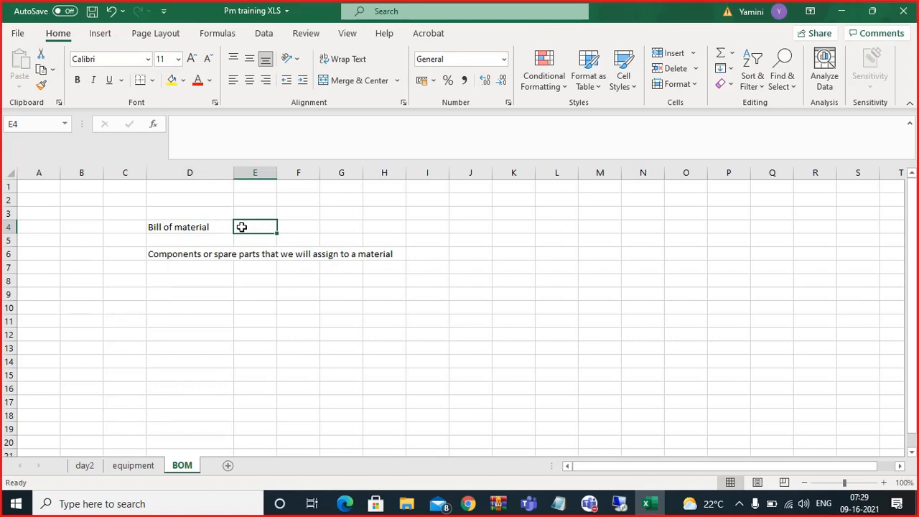
text(sd)
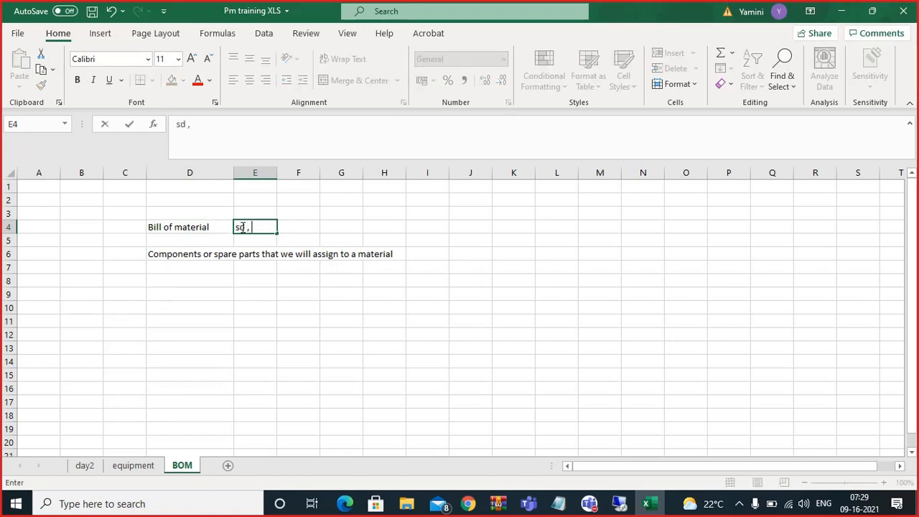
text( , pp , pm)
click(269, 298)
Wrap the definition text in D6, and resize column D and row 6 so it fits on two lines
click(220, 254)
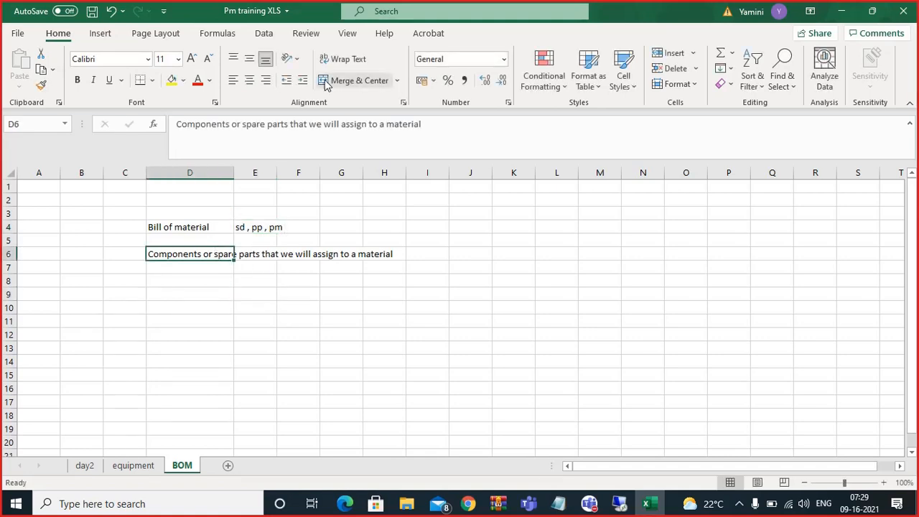
click(349, 62)
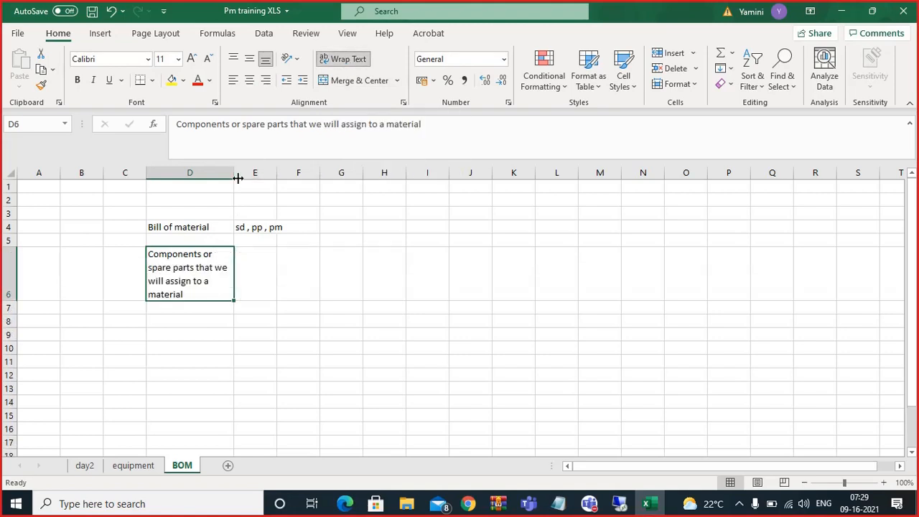
drag(234, 176, 315, 196)
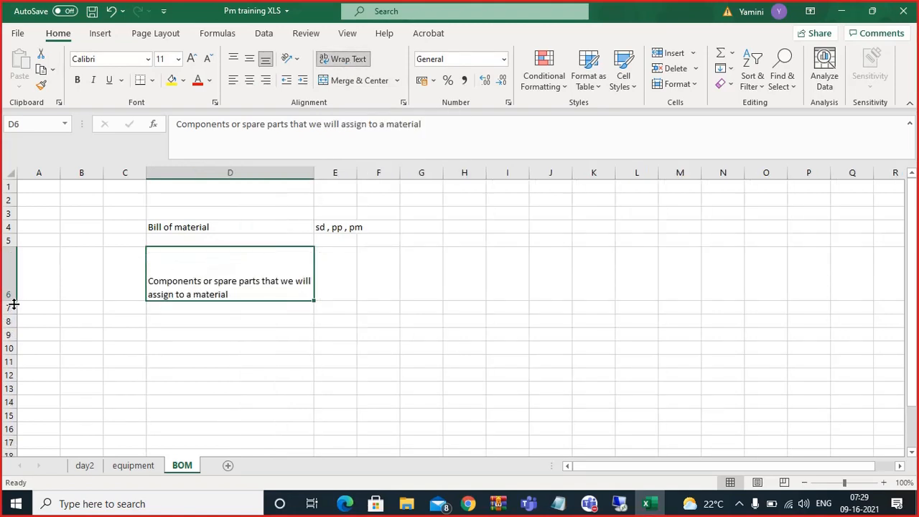
drag(13, 304, 15, 283)
List the BOM types "Material BOM", "Equipment bom" and "functional location BOM" in cells D8 to D10
click(164, 302)
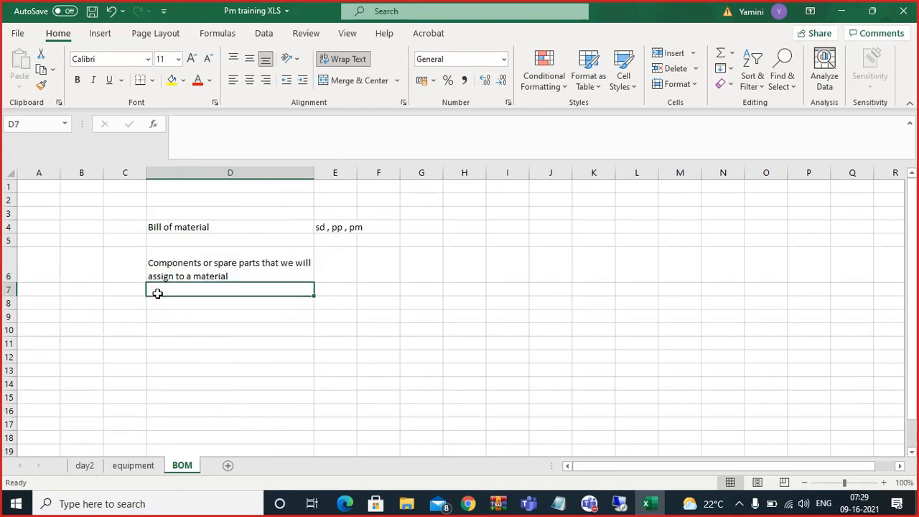
text(Mate)
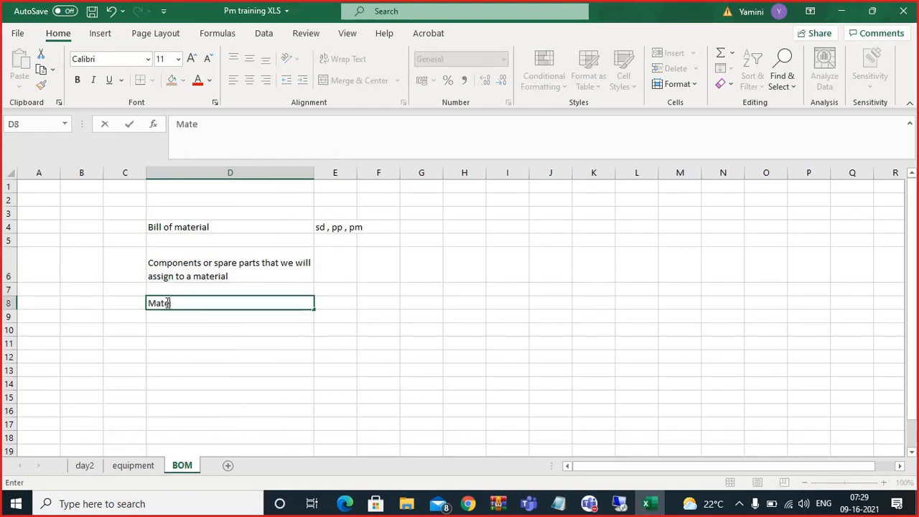
text(rial BOM)
key(Return)
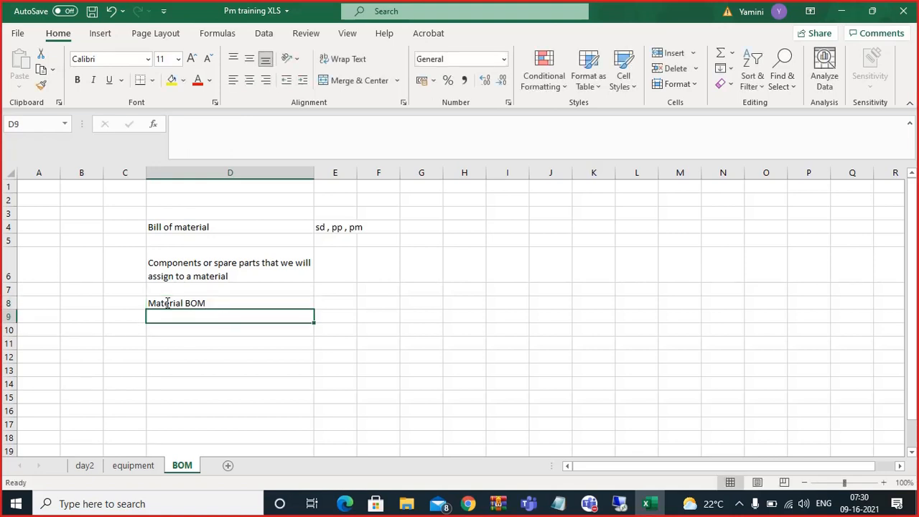
text(E)
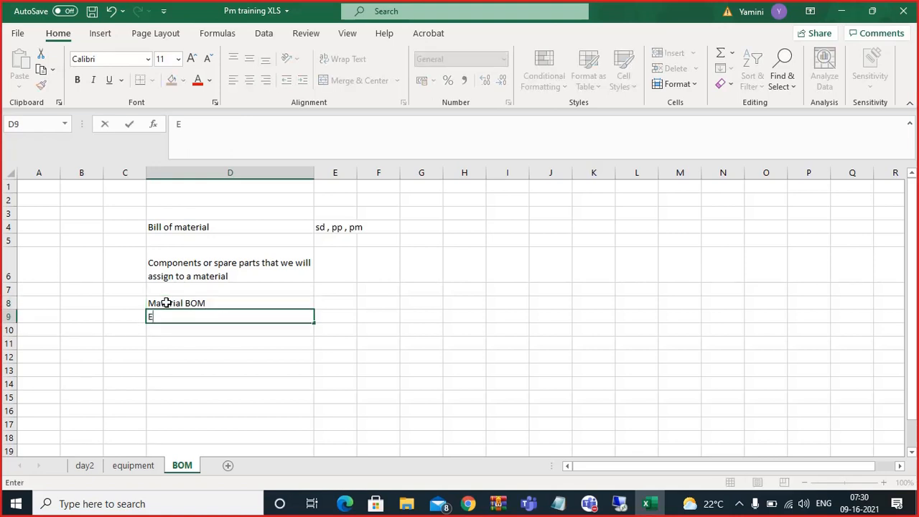
text(quipmen)
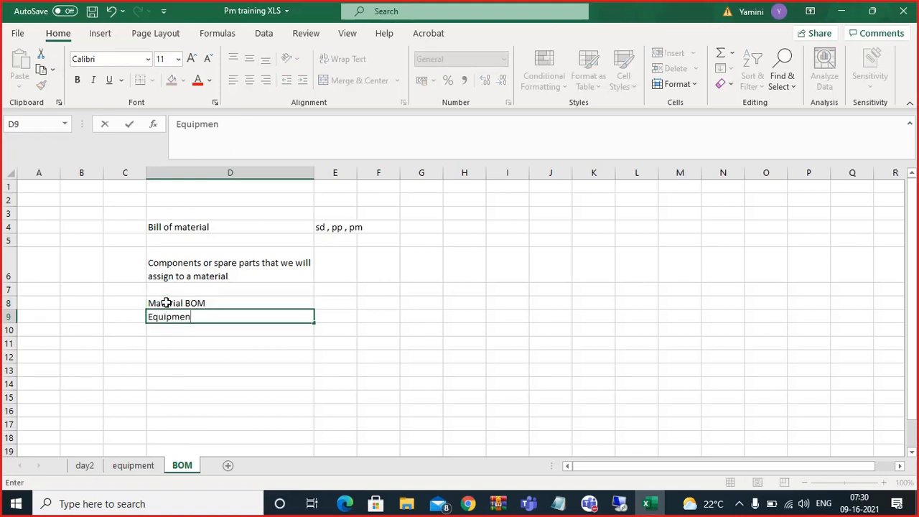
text(t bom)
key(Return)
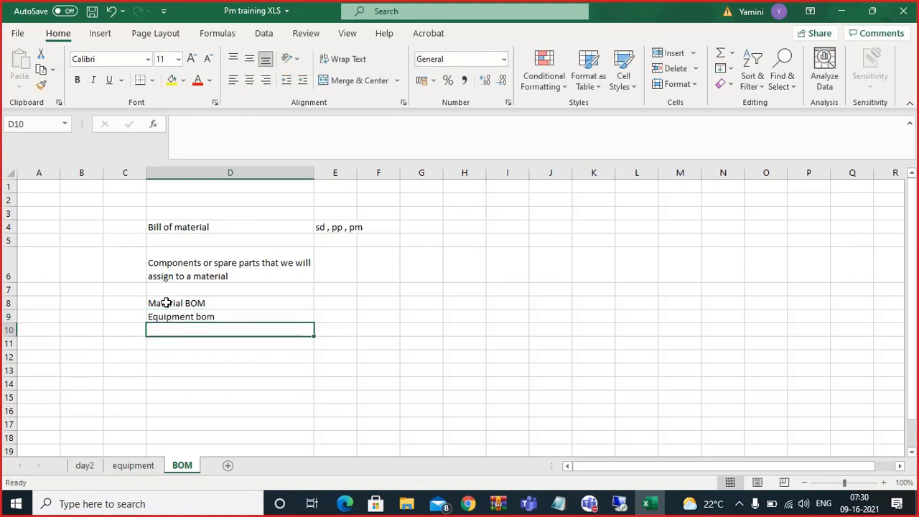
text(func)
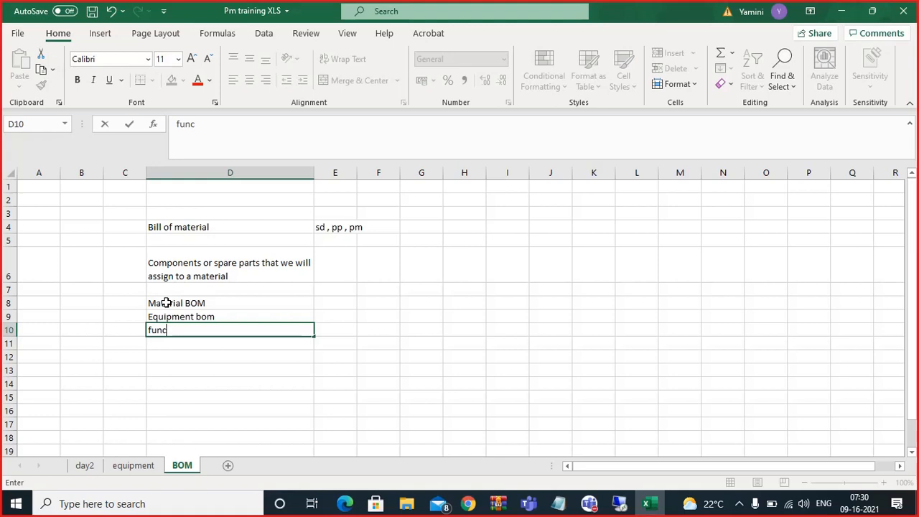
text(tional location )
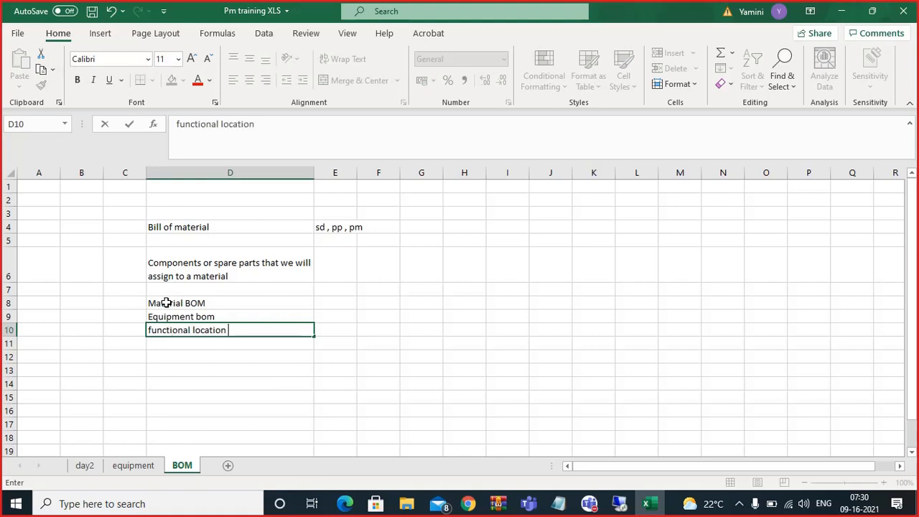
text(BOM)
click(336, 329)
Widen column E and enter "Production planning" in E8, beside Material BOM
drag(357, 172, 420, 194)
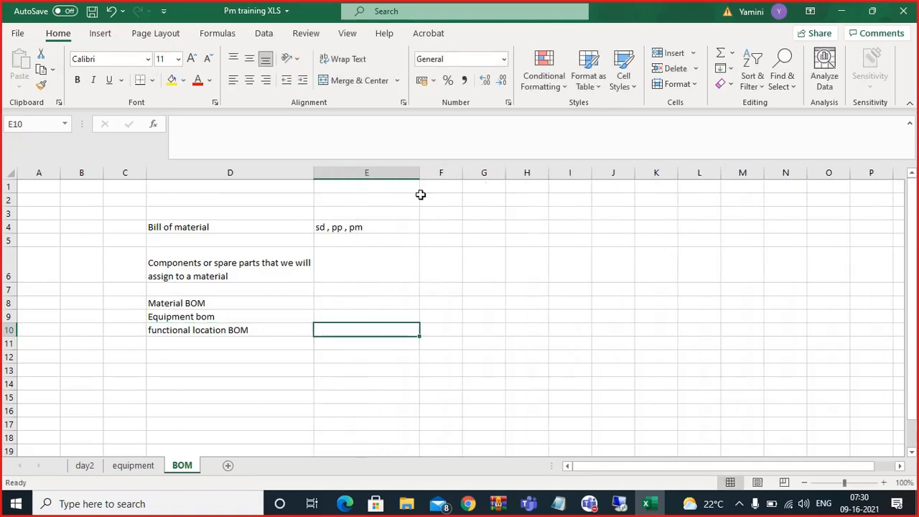
click(371, 303)
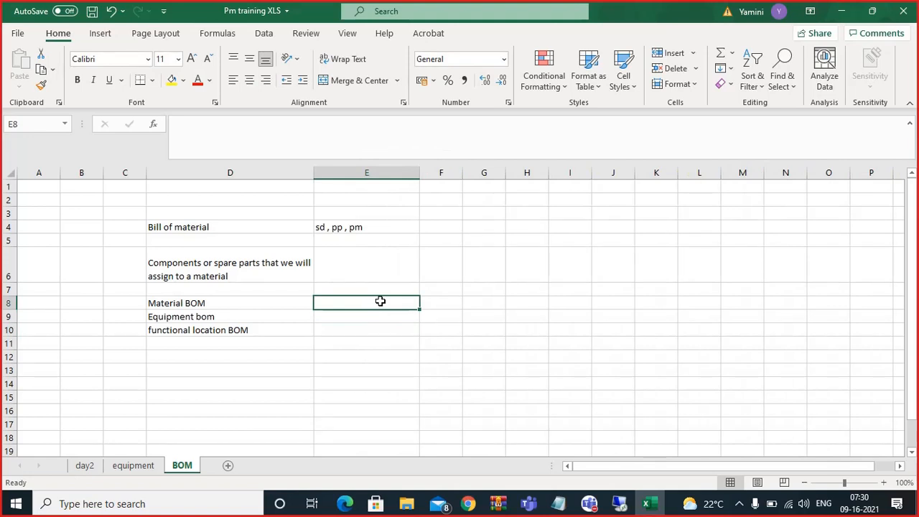
click(234, 305)
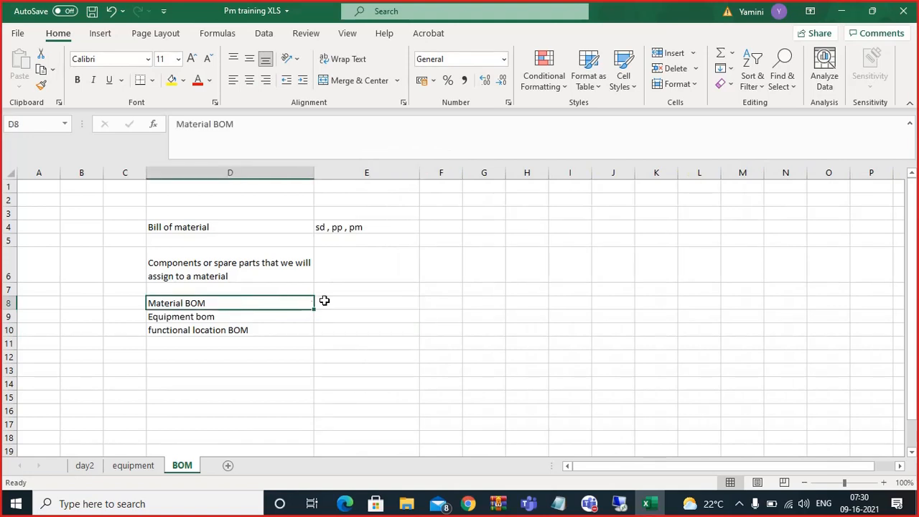
click(325, 301)
text(Prod)
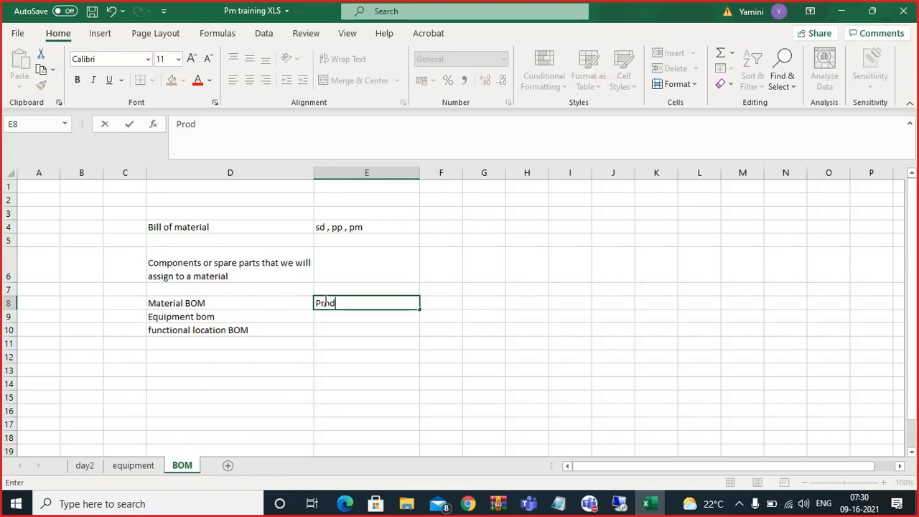
text(uction planning)
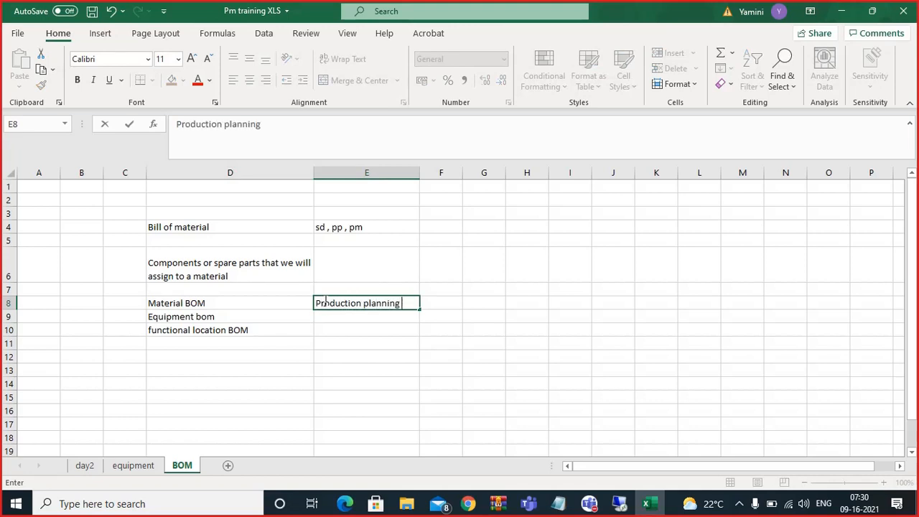
click(472, 326)
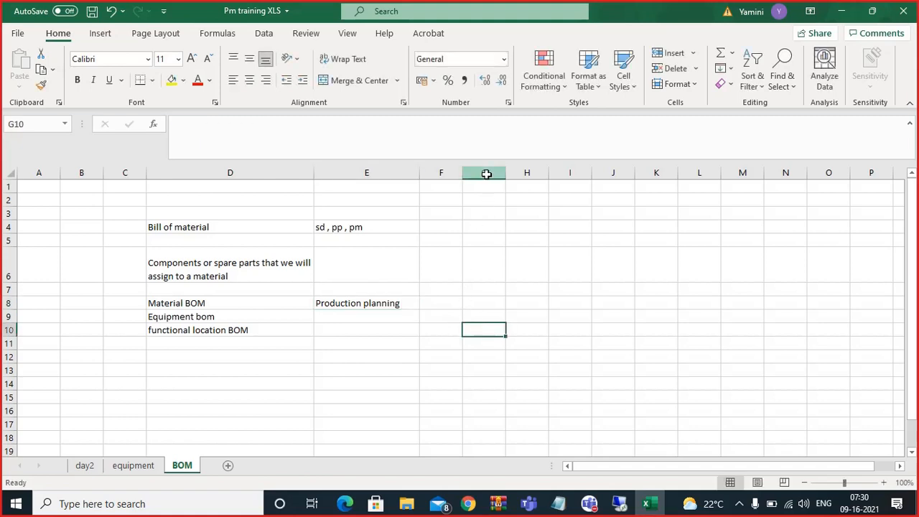
Enter "manufacture the finishd goods" in F8, beside Production planning, and widen column F to fit the text
drag(462, 167, 509, 173)
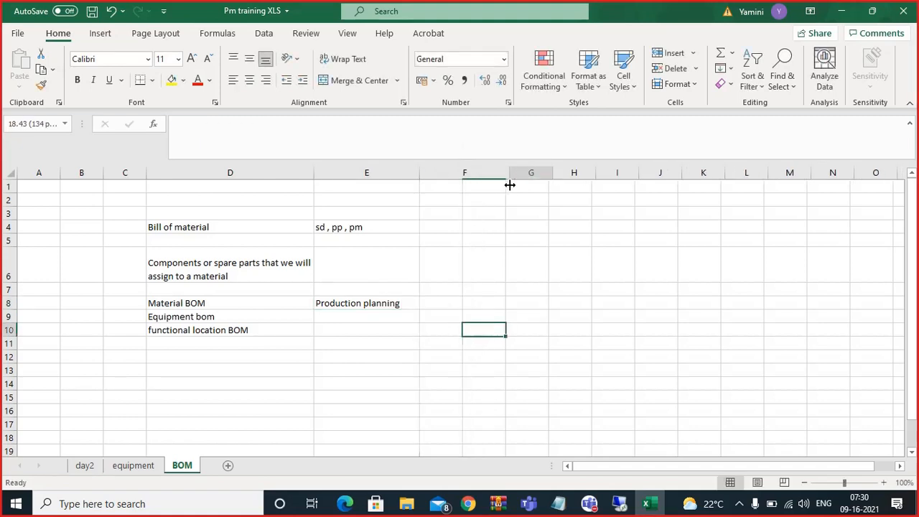
click(428, 298)
text(manu)
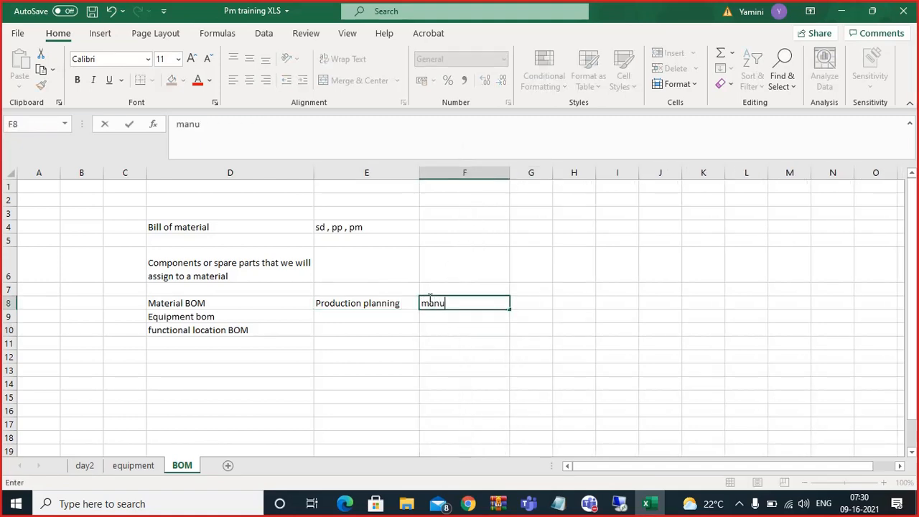
text(facture the f)
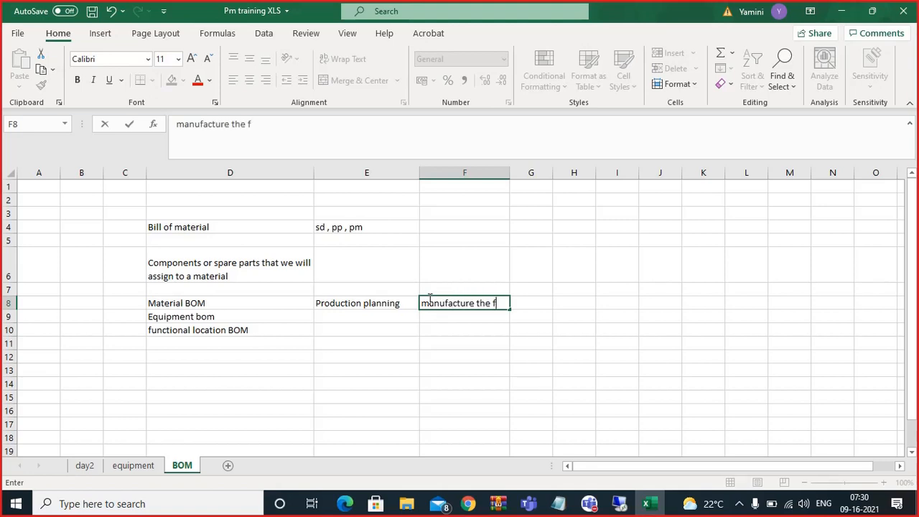
text(inishd goods)
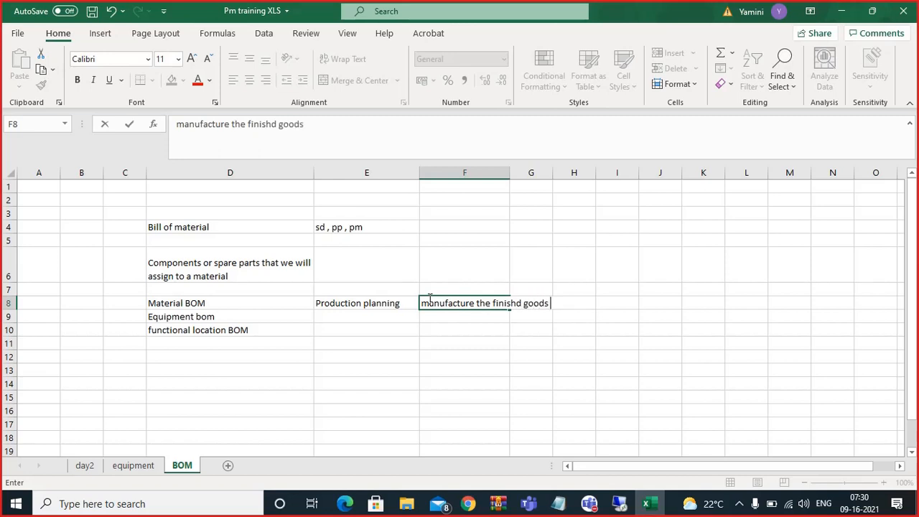
click(441, 330)
click(476, 304)
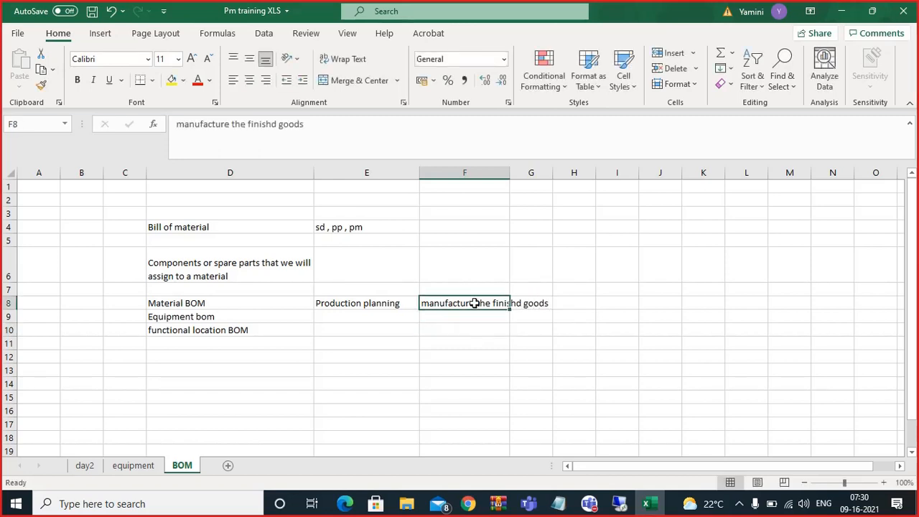
drag(509, 172, 557, 192)
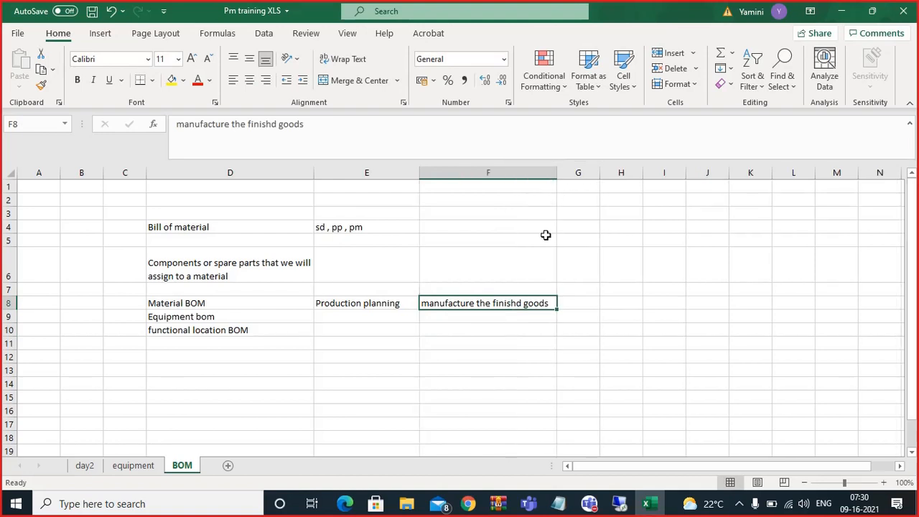
Insert five blank rows between the Material BOM and Equipment bom entries
click(463, 311)
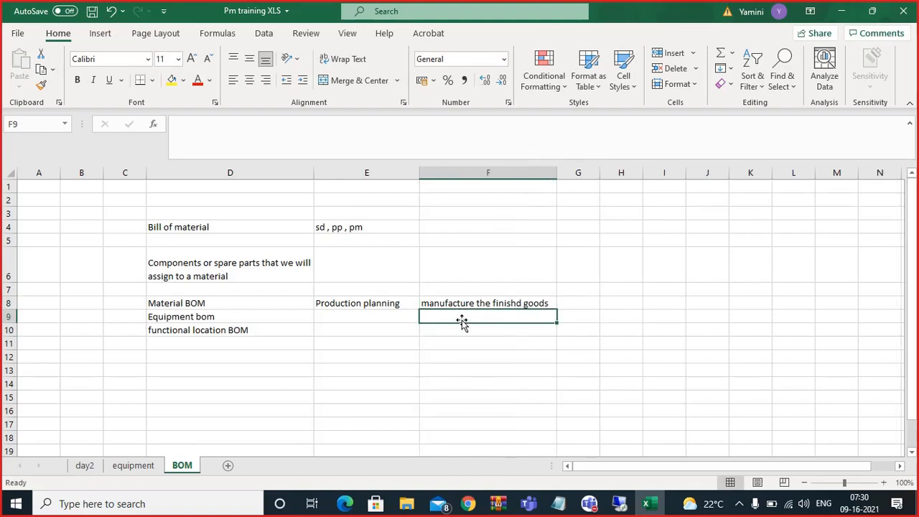
click(609, 228)
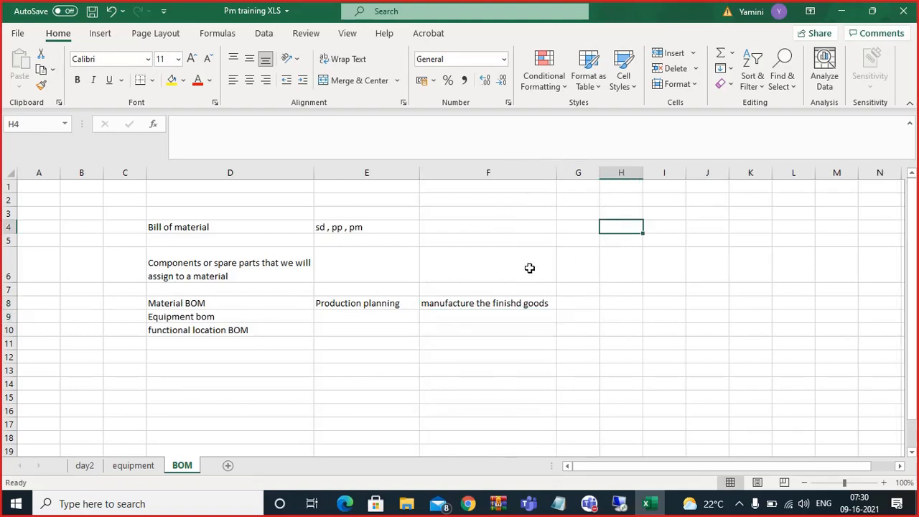
right_click(10, 317)
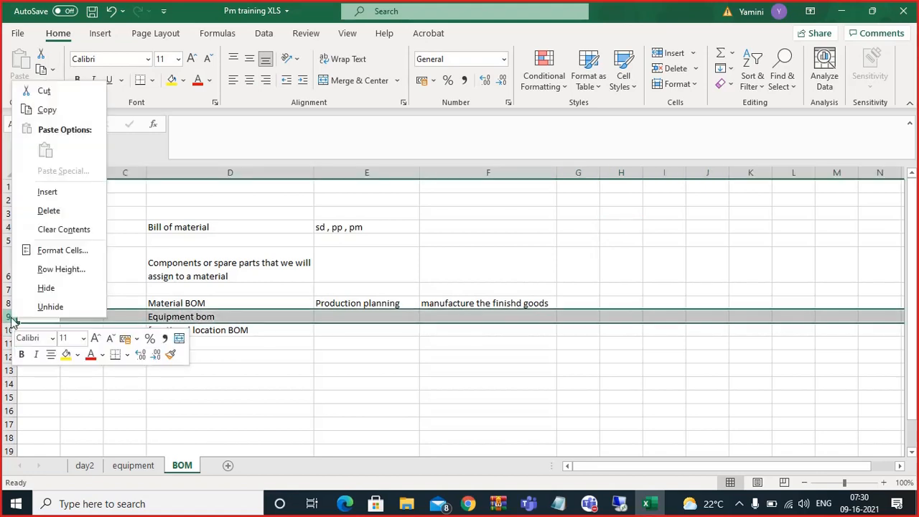
click(59, 192)
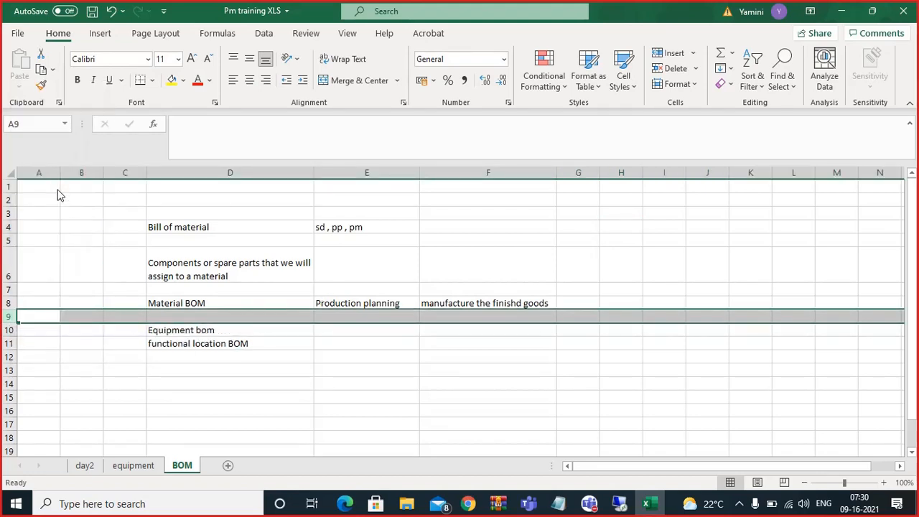
key(F4)
key(F4)
key(F4)
key(F4)
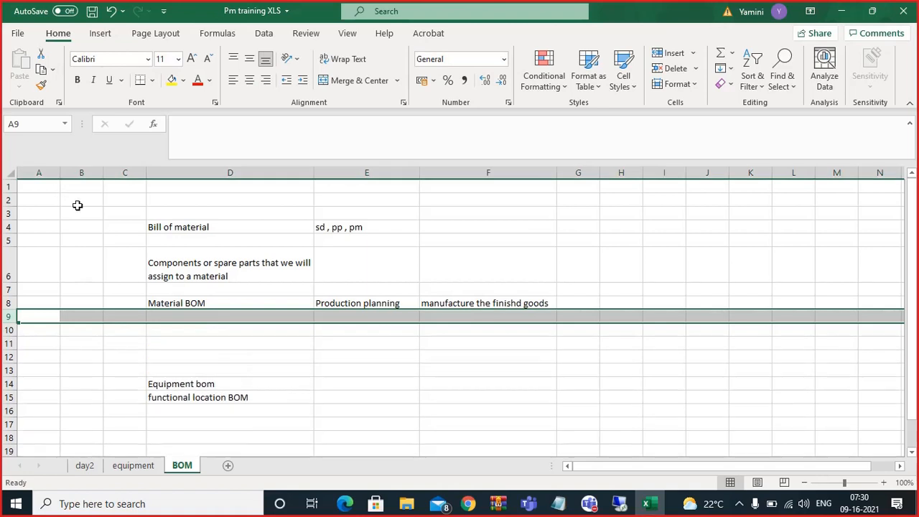
Enter "we need raw materials to manufacture th FG" in F9 and wrap the text within the cell
click(203, 321)
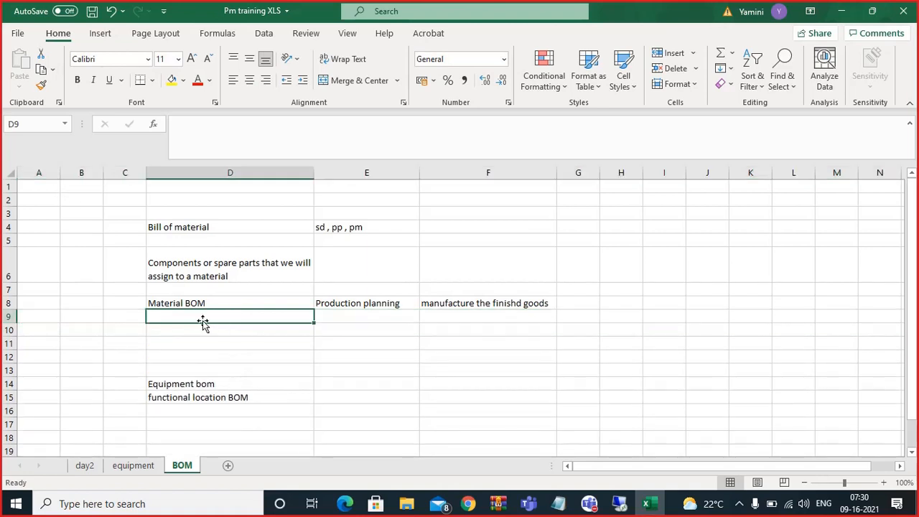
click(450, 316)
text(we need)
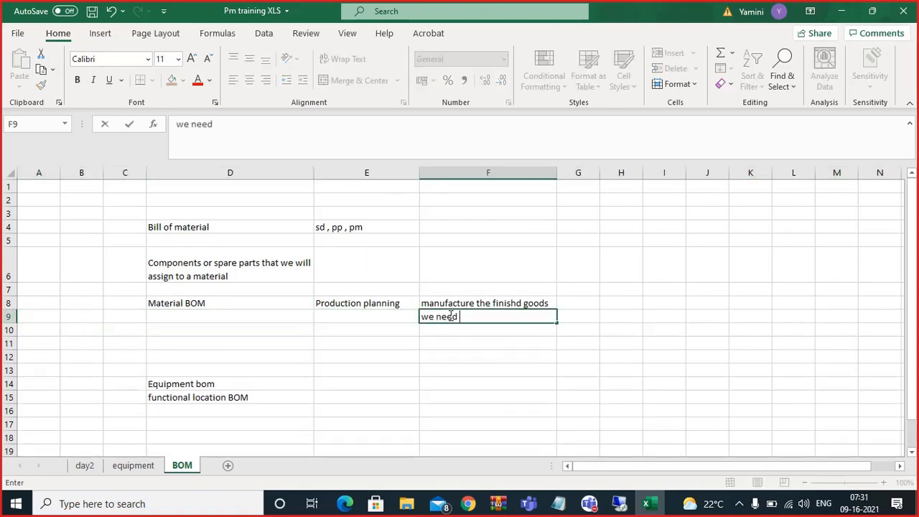
text( raw ma)
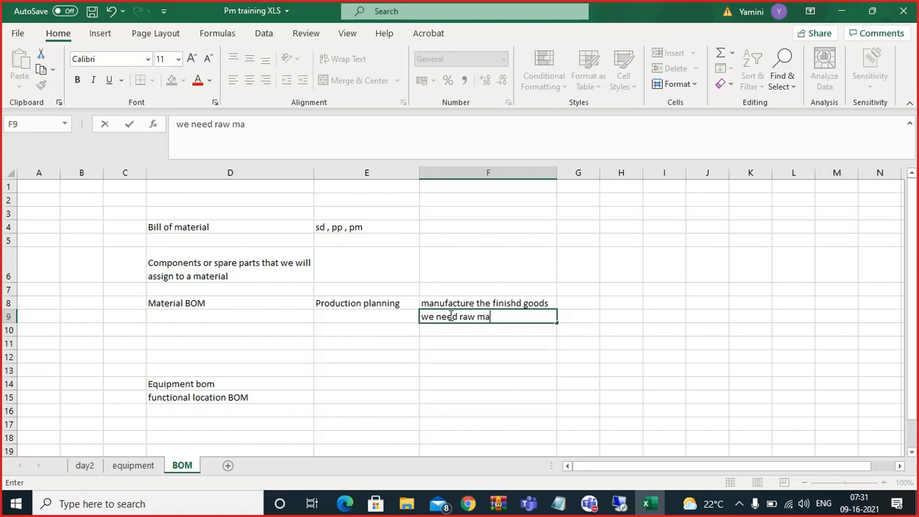
text(terials to man)
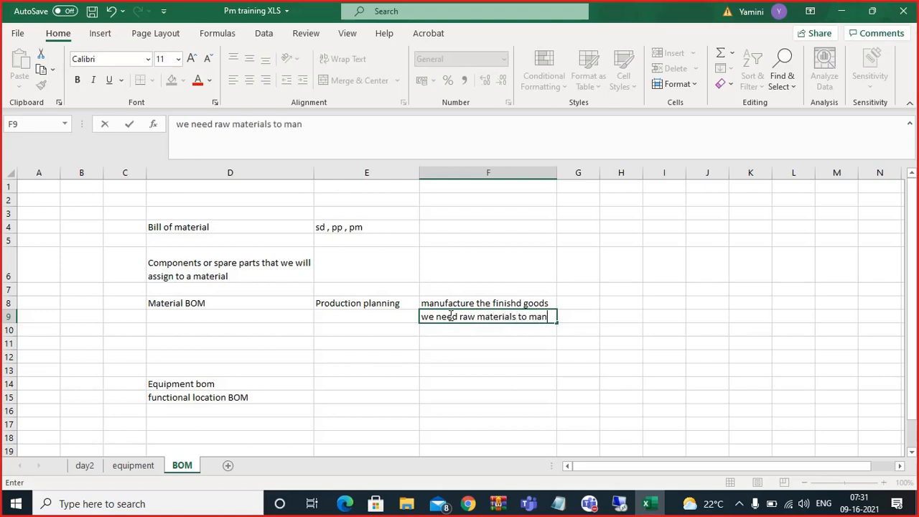
text(ufacture )
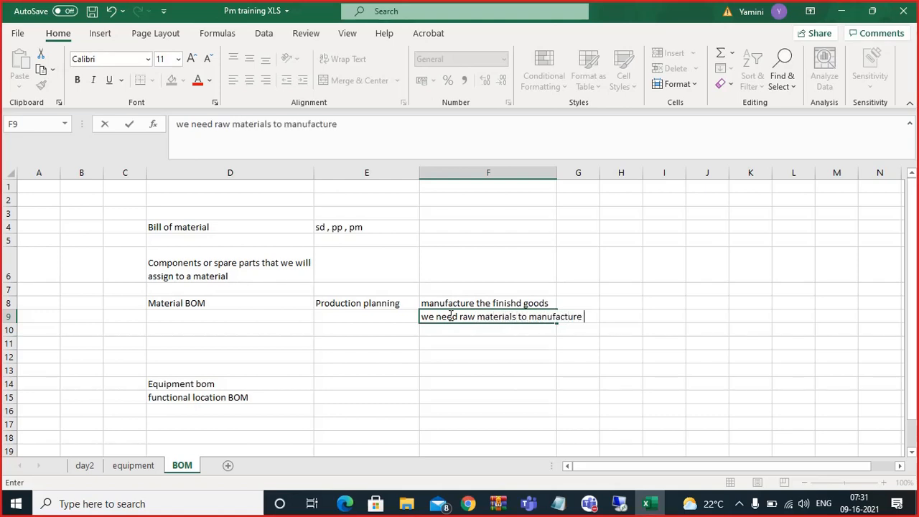
text(th FG)
click(433, 332)
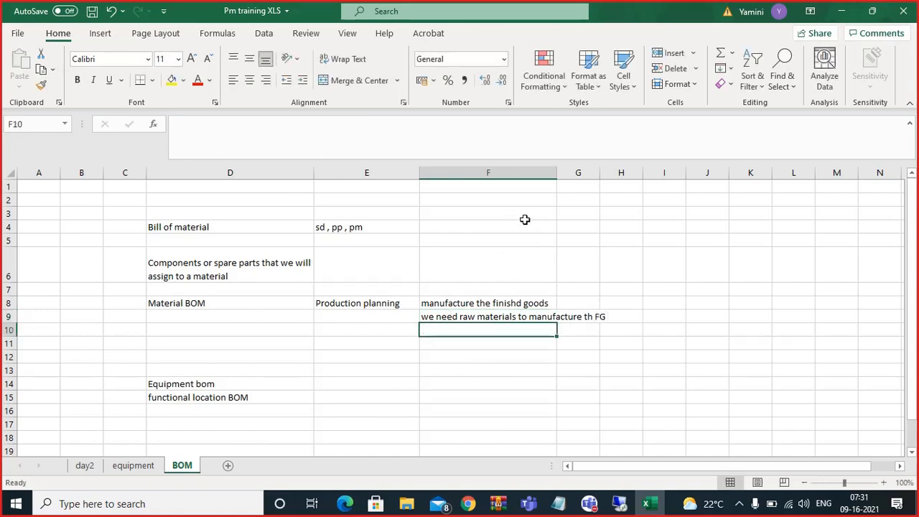
click(501, 316)
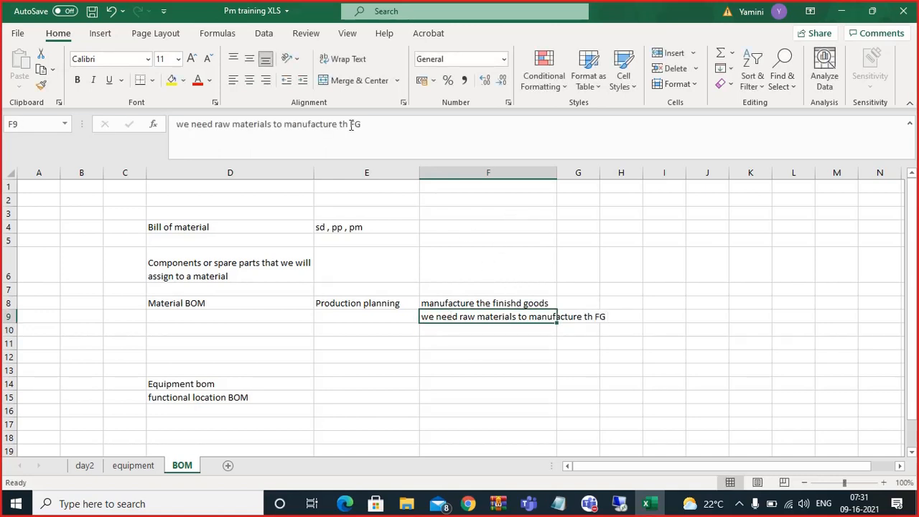
click(368, 61)
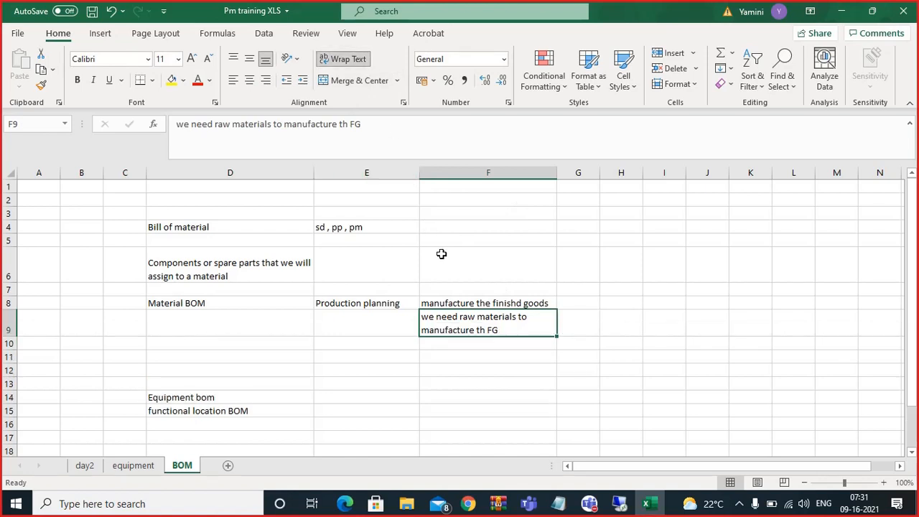
Enter the example product "Kitkat chocolate" in F10, under the raw materials note
click(435, 344)
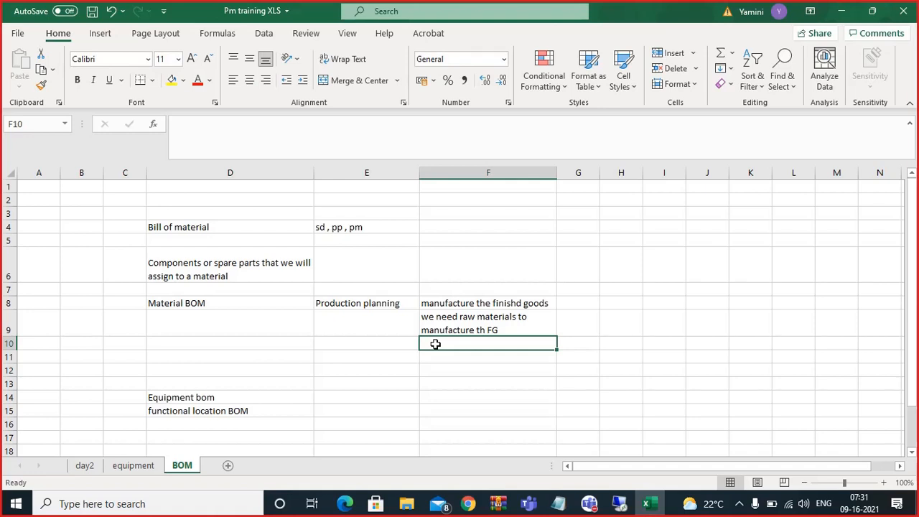
text(Kitkat ch)
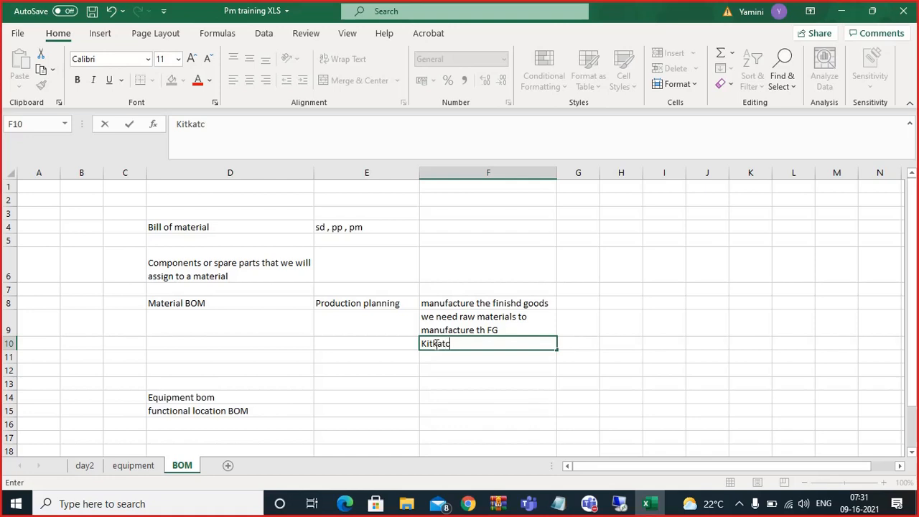
key(BackSpace)
text(chocolate)
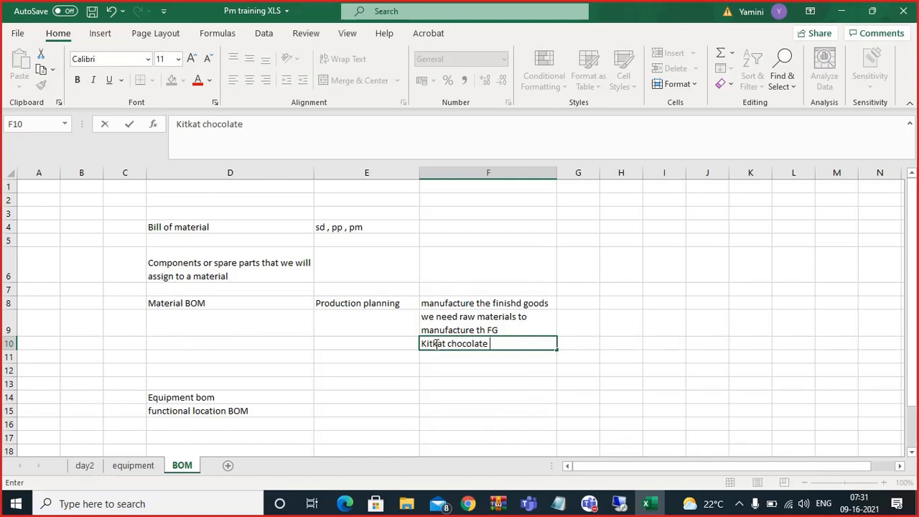
List the ingredients "1. Milk", "2. Sugar" and "3. Choco" in cells F11 to F13, under Kitkat chocolate
click(433, 357)
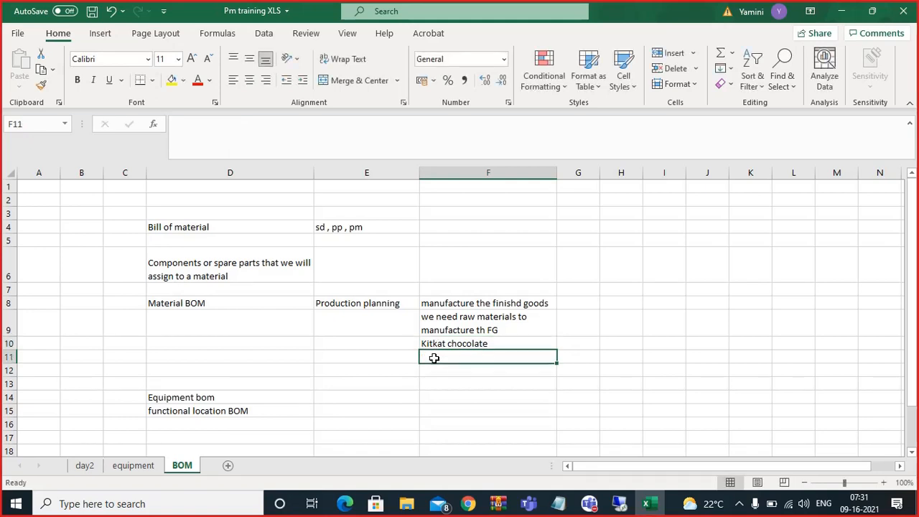
text(1.)
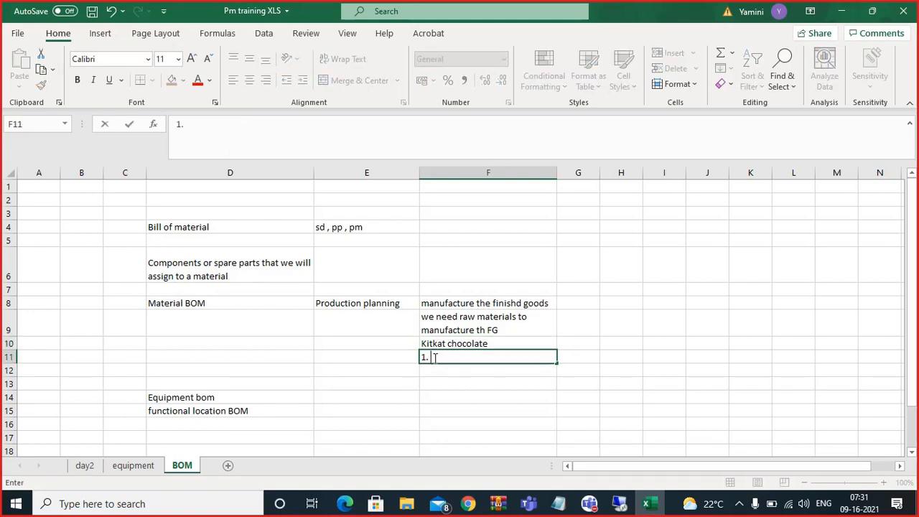
text( Milk)
click(429, 371)
text(2.)
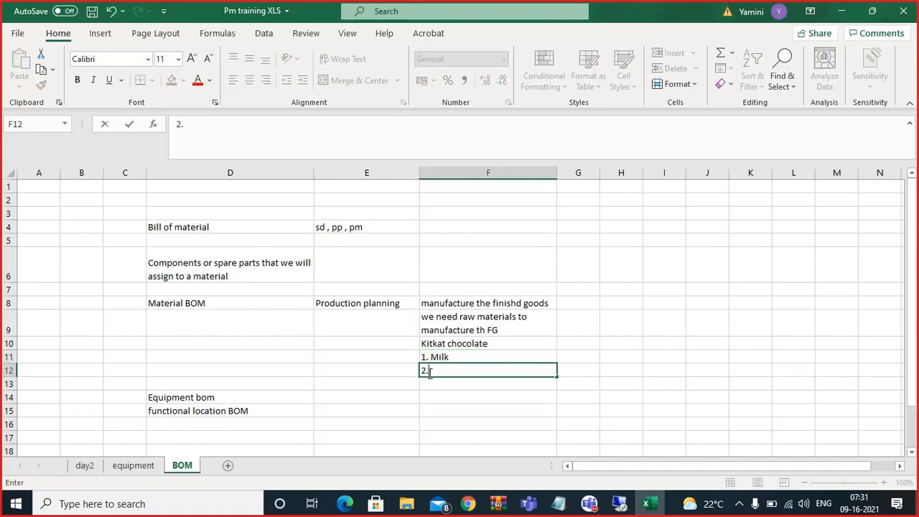
text( Sugar)
click(426, 384)
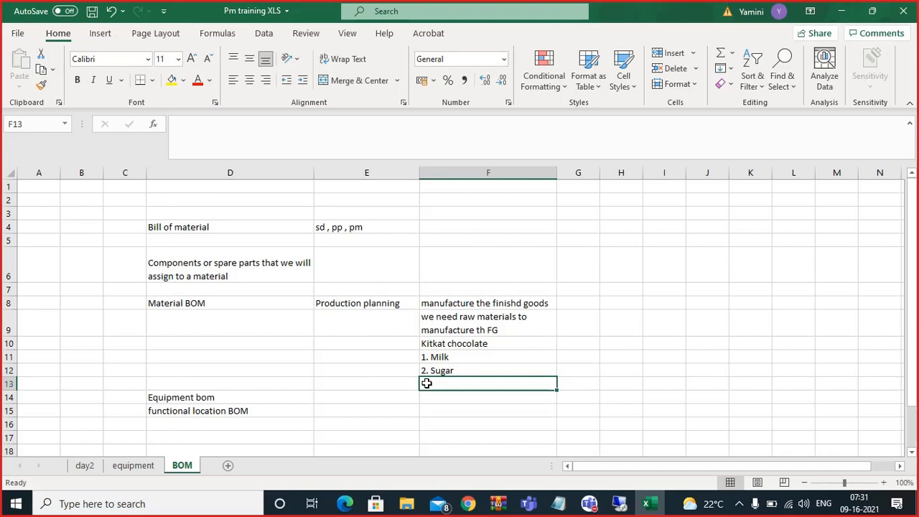
text(3. Chc)
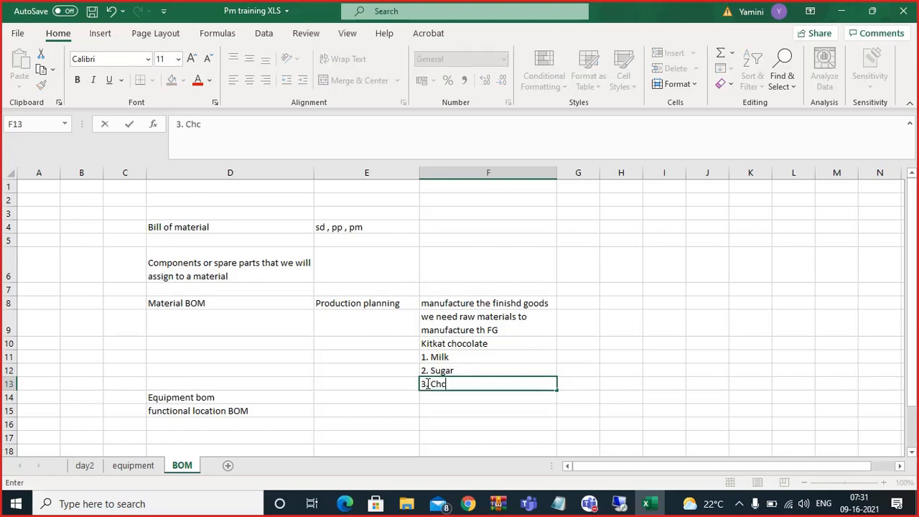
key(BackSpace)
text(oco)
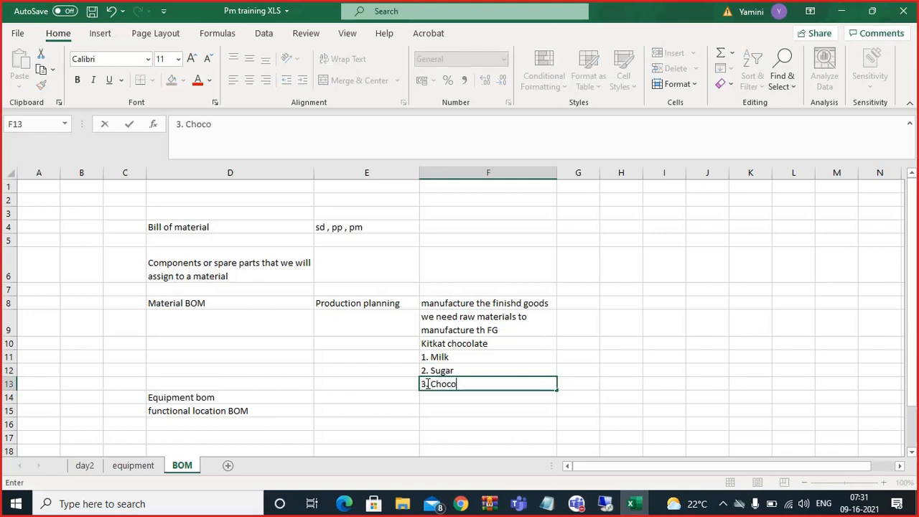
click(581, 367)
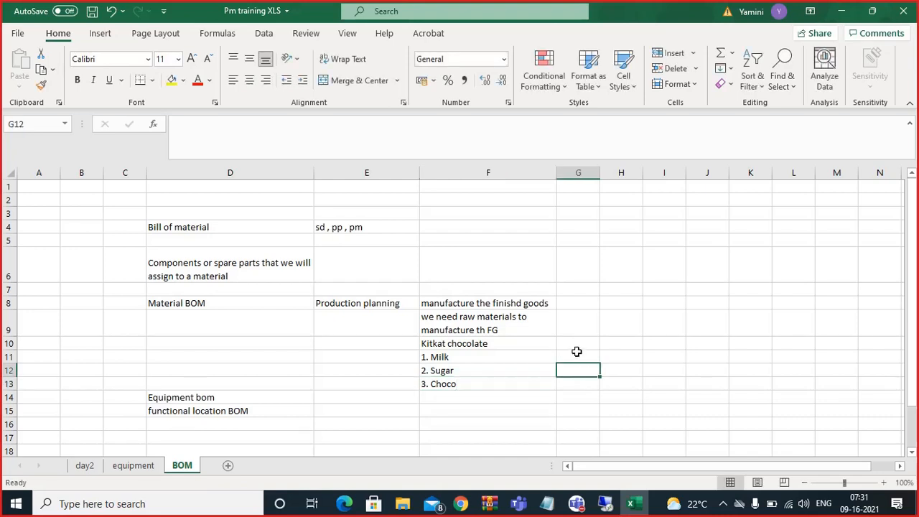
Enter "raw materials" in G11, beside the Milk entry, and widen column G to fit the text
click(578, 352)
text(raw mate)
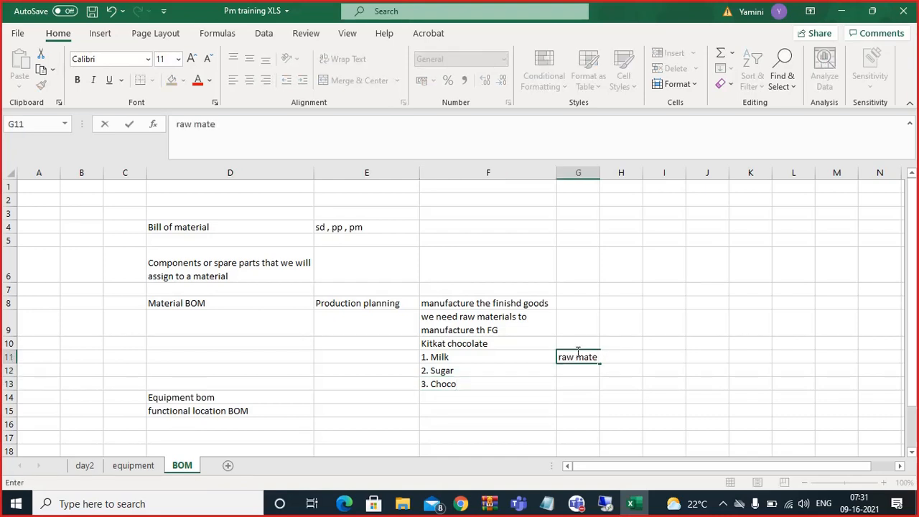
text(rials)
click(564, 383)
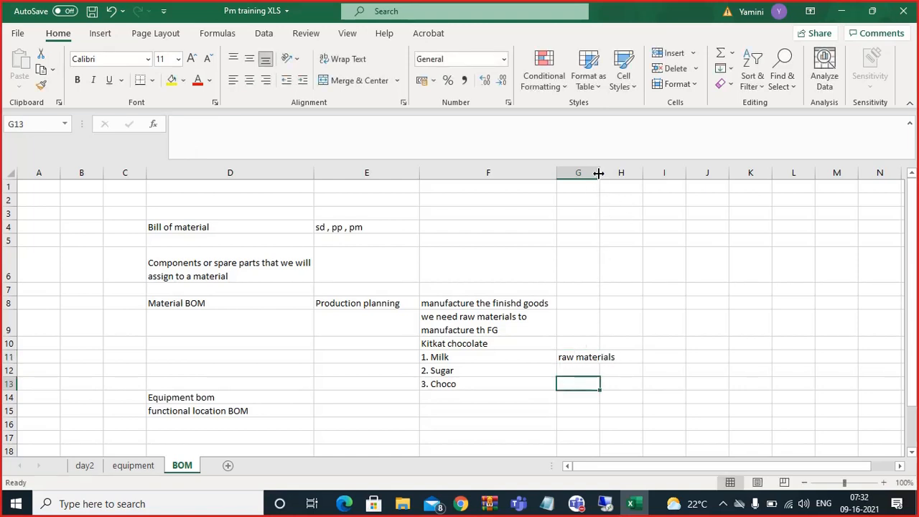
drag(600, 172, 624, 189)
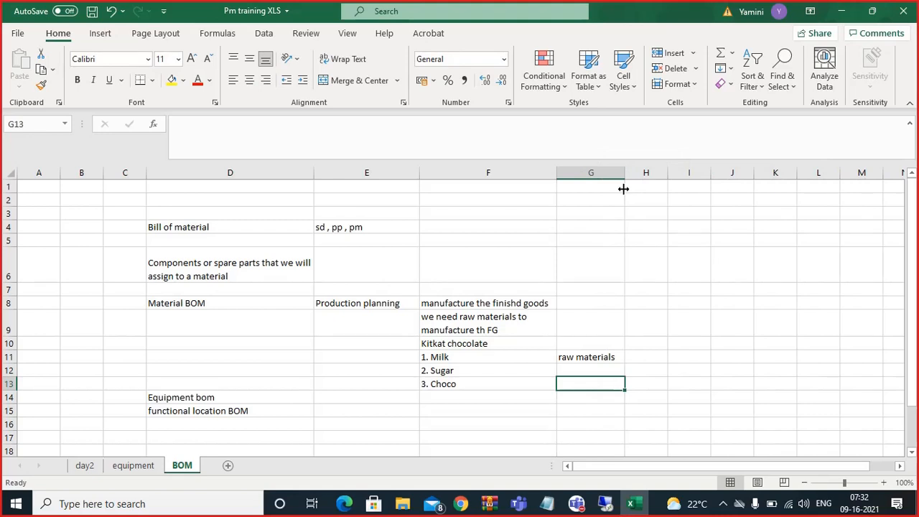
click(580, 351)
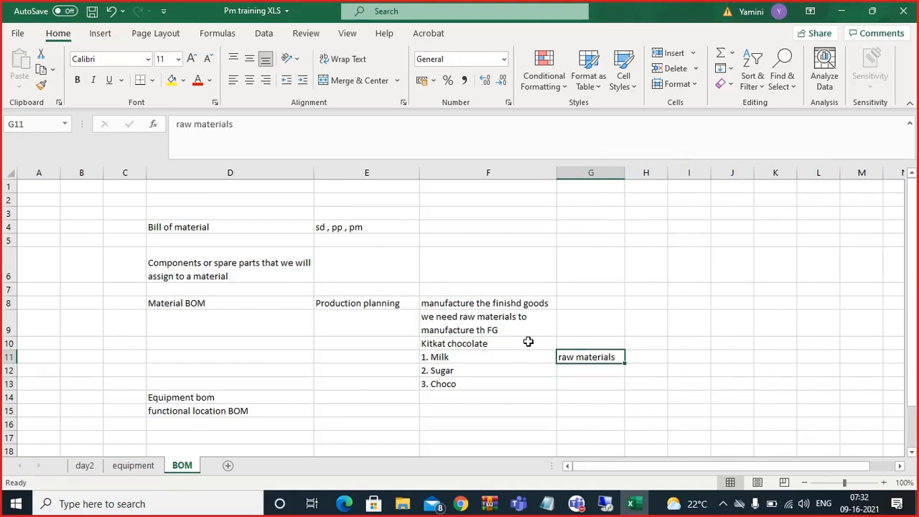
click(502, 343)
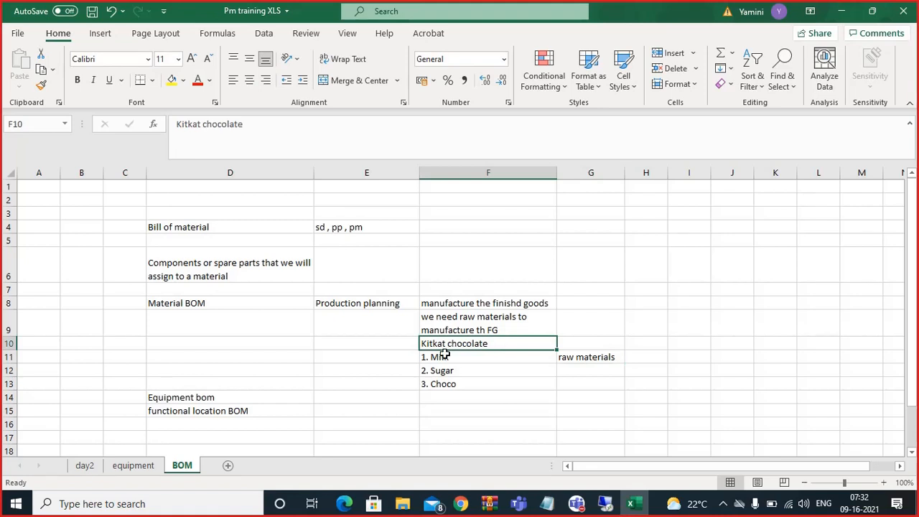
click(405, 344)
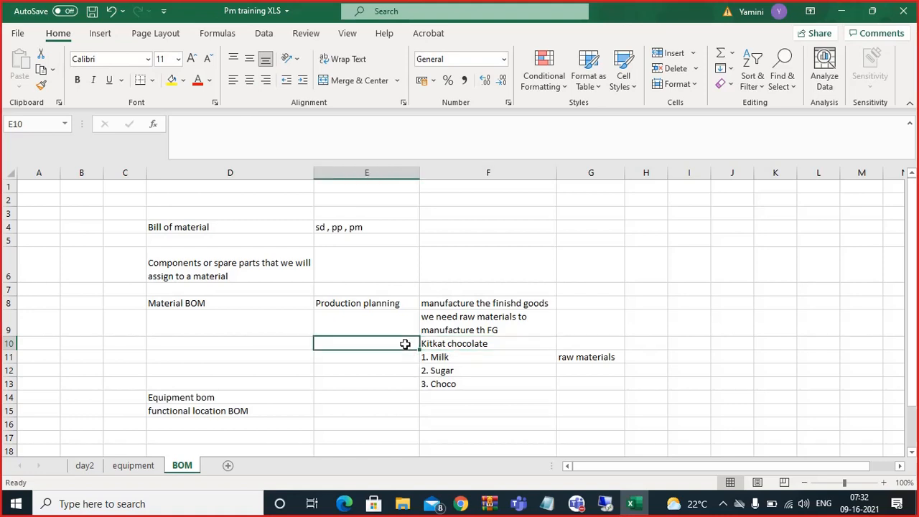
Enter the transaction code "CS01" in E10, beside Kitkat chocolate, and make it bold
text(CS01)
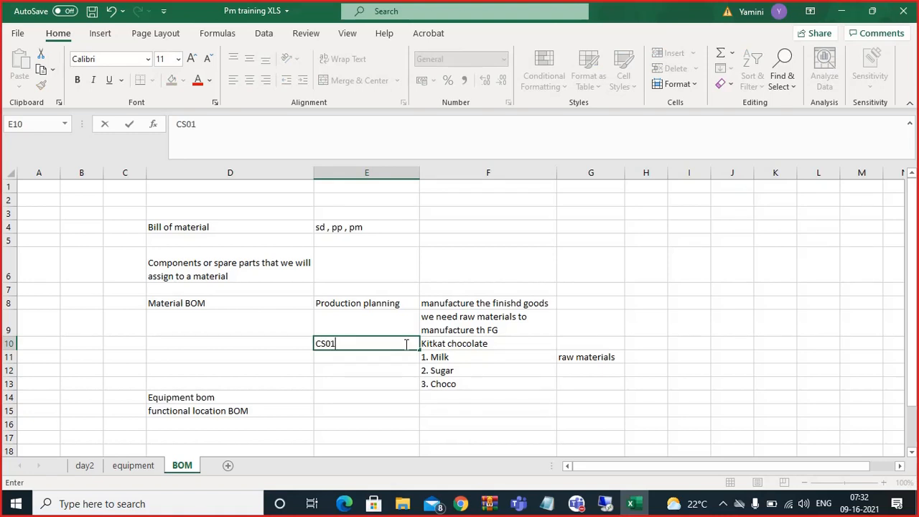
click(336, 381)
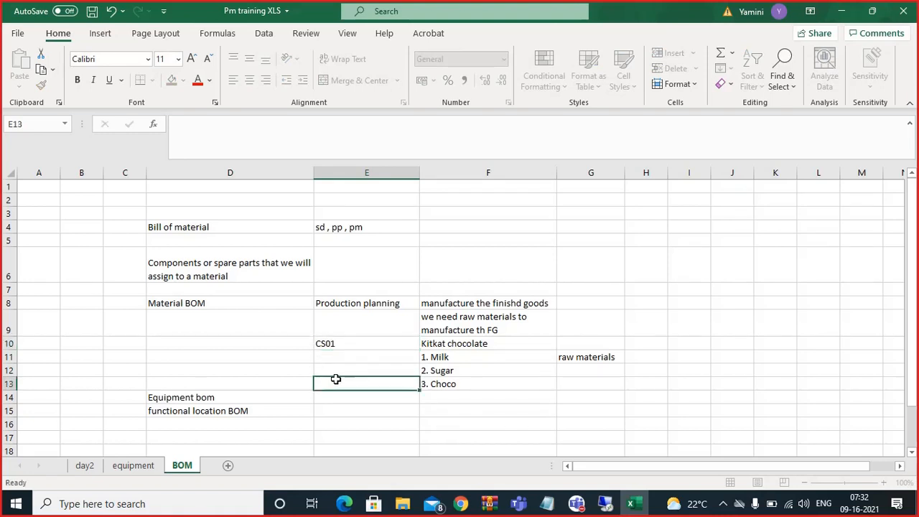
click(367, 343)
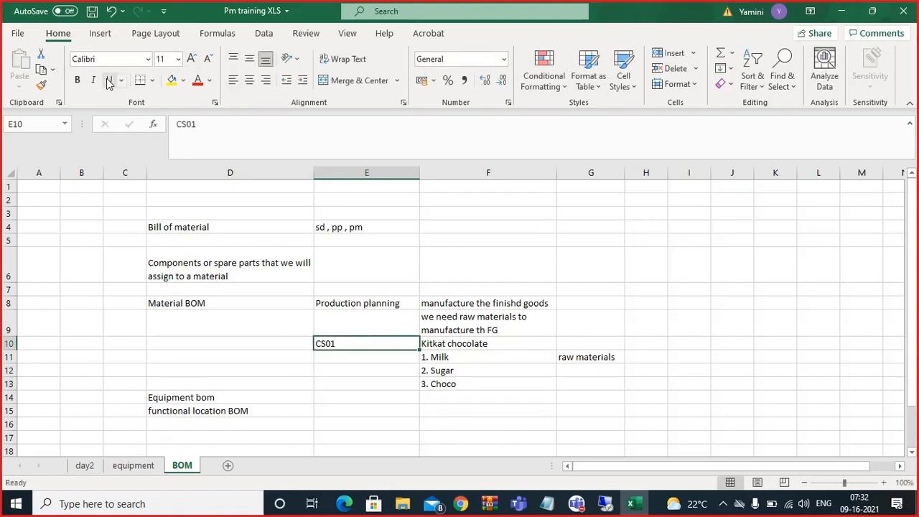
click(78, 80)
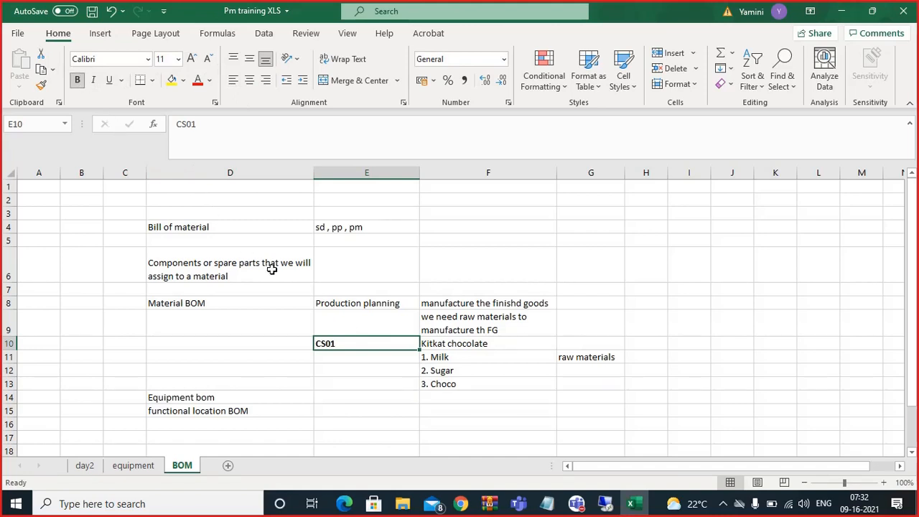
click(371, 366)
Extend the CS01 entry in E10 to read "CS01 - Create material BOM"
click(359, 343)
double_click(342, 343)
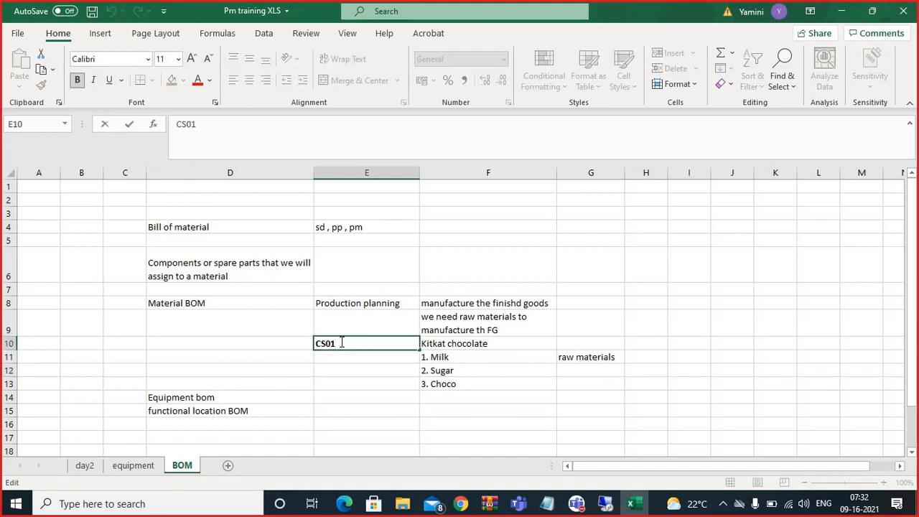
text(- Create BOM )
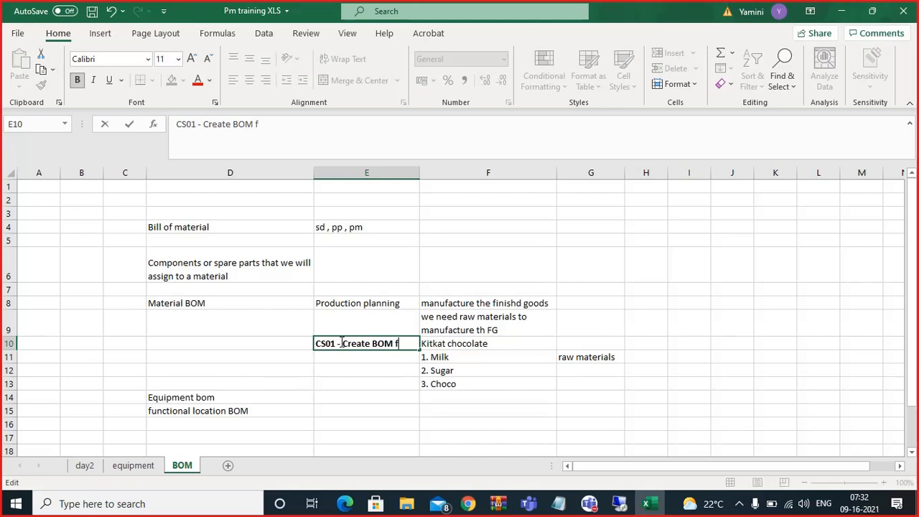
text(fro)
key(BackSpace)
key(BackSpace)
key(BackSpace)
click(373, 349)
text(material)
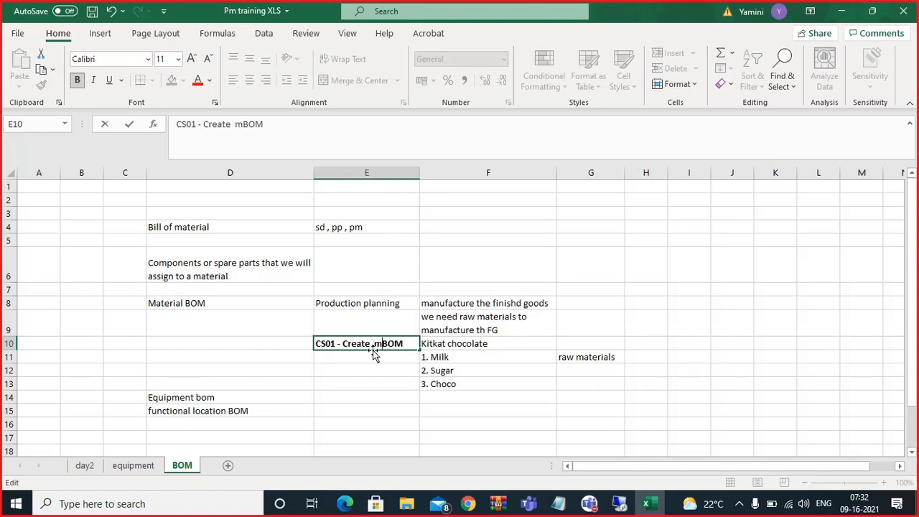
click(369, 386)
Wrap the text of the CS01 entry in E10 so it fits within the cell
click(391, 348)
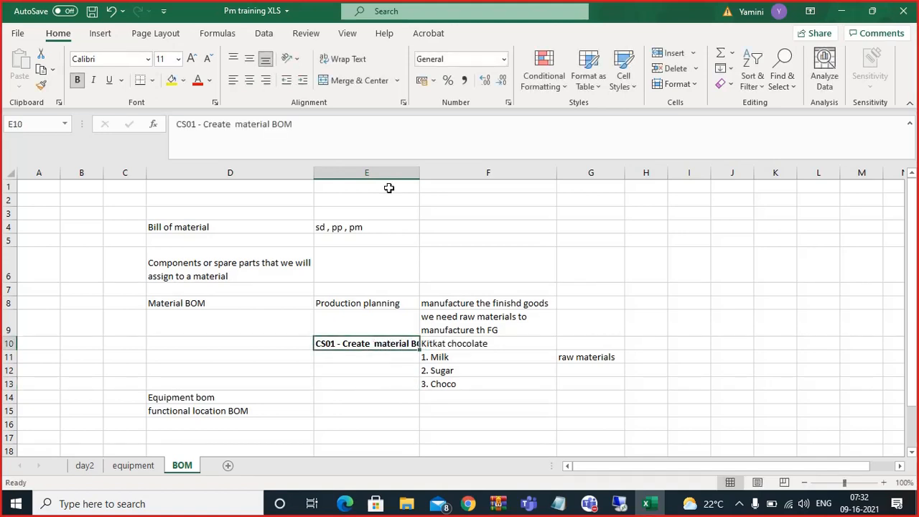
click(287, 59)
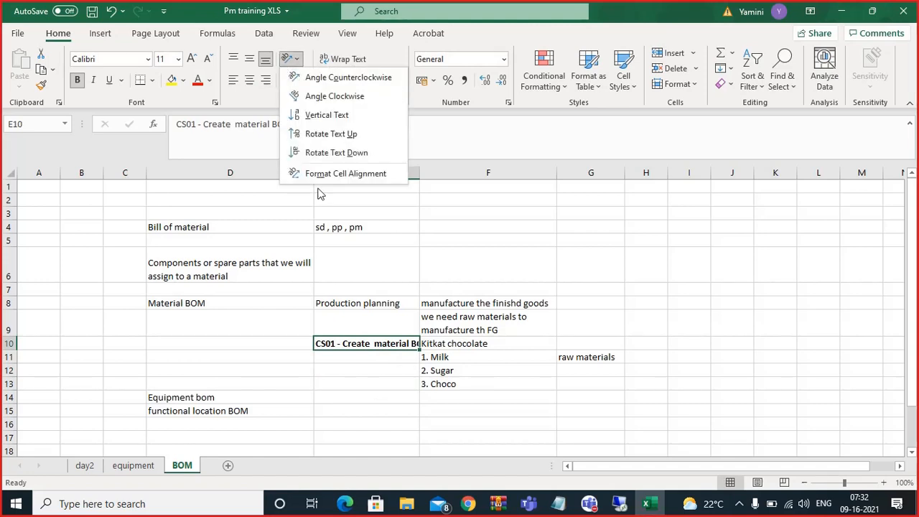
click(321, 252)
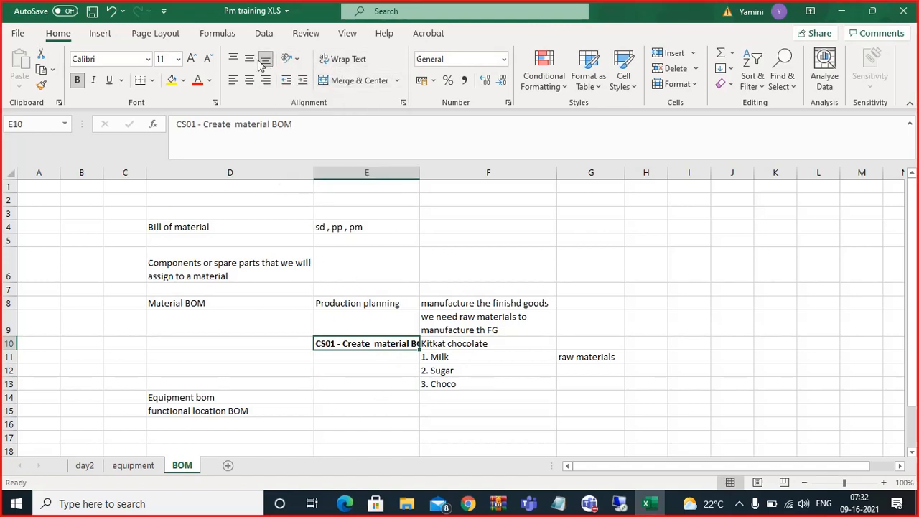
click(340, 64)
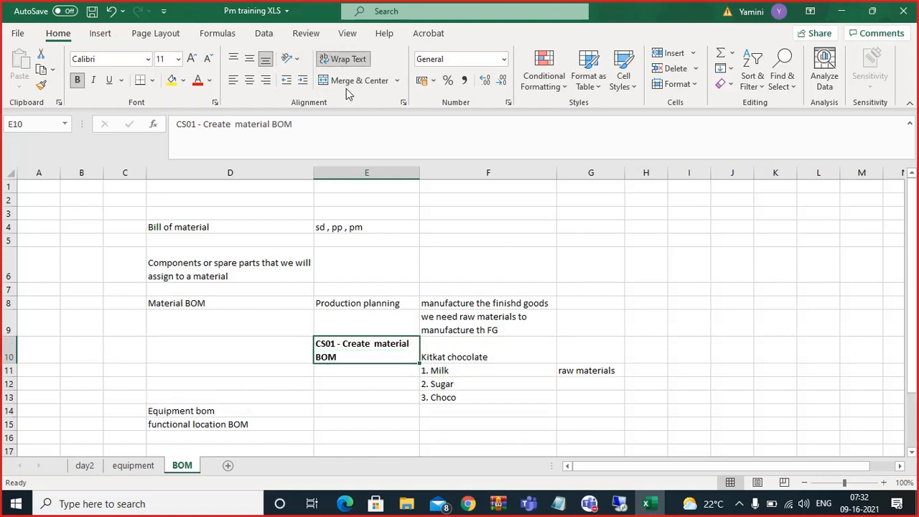
Insert five blank rows between the Equipment bom and functional location BOM entries
scroll(409, 358, down, 1)
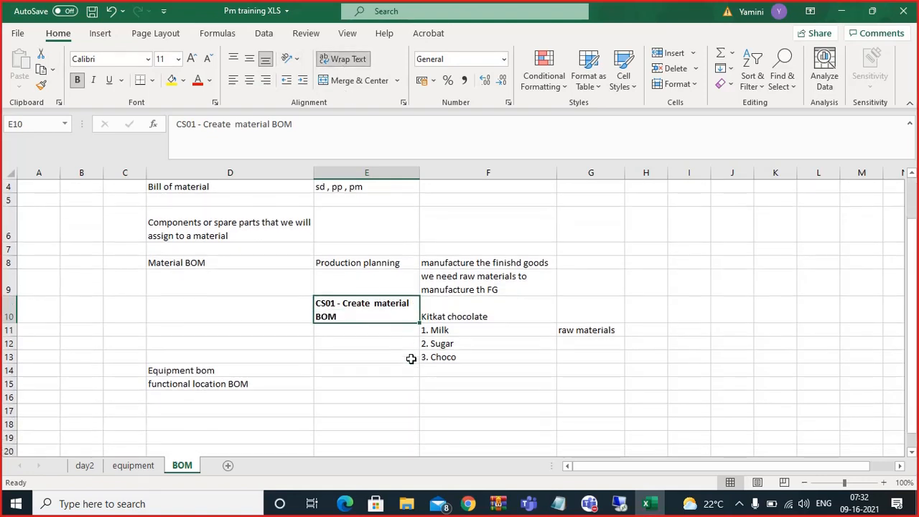
scroll(407, 359, down, 1)
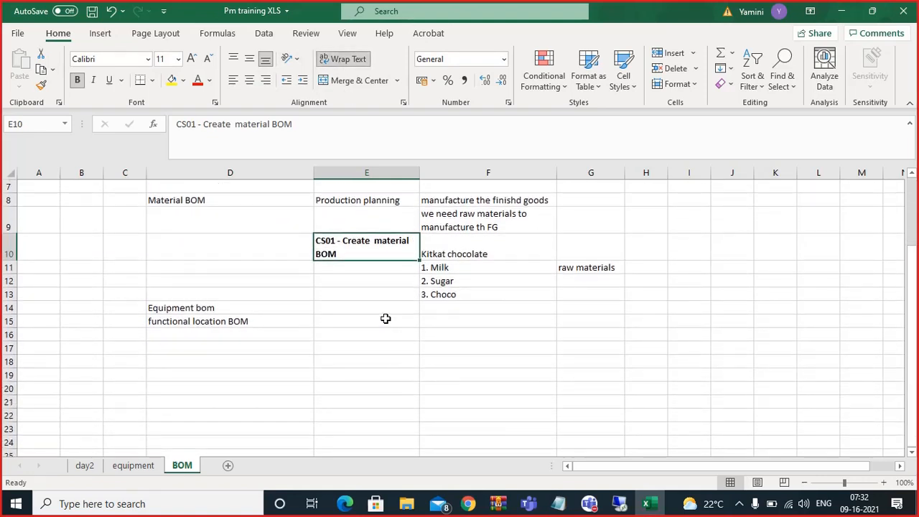
click(316, 311)
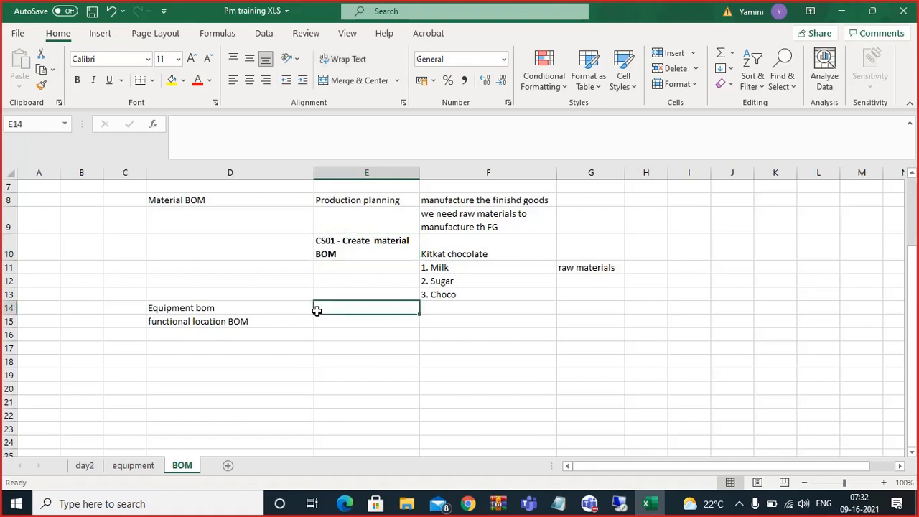
click(5, 321)
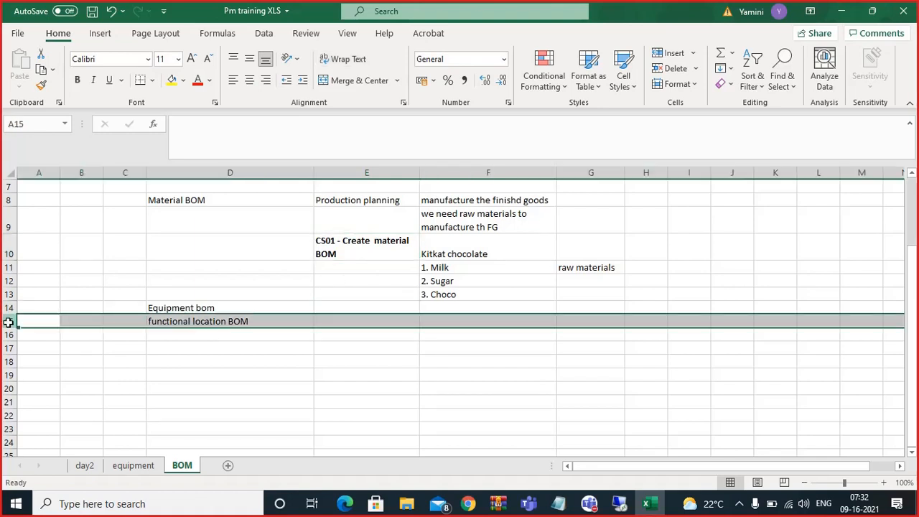
right_click(8, 321)
click(44, 198)
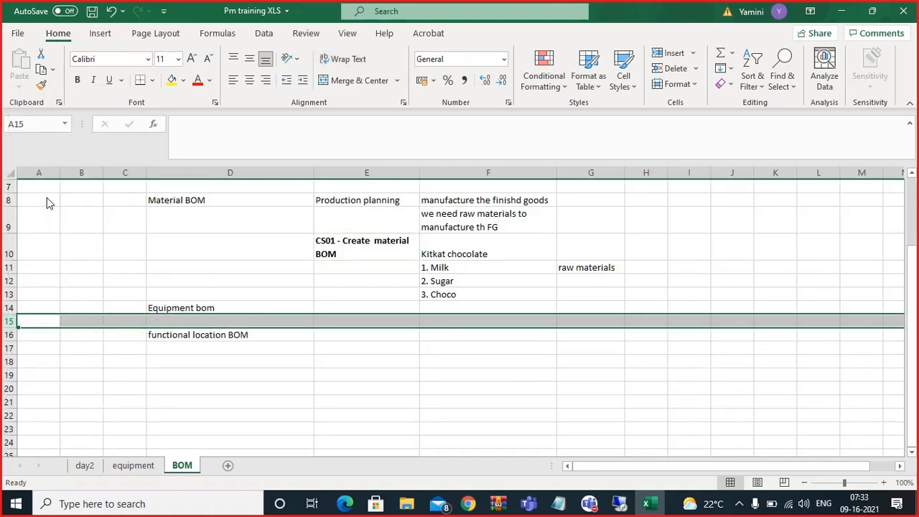
key(F4)
key(F4)
key(F4)
key(F4)
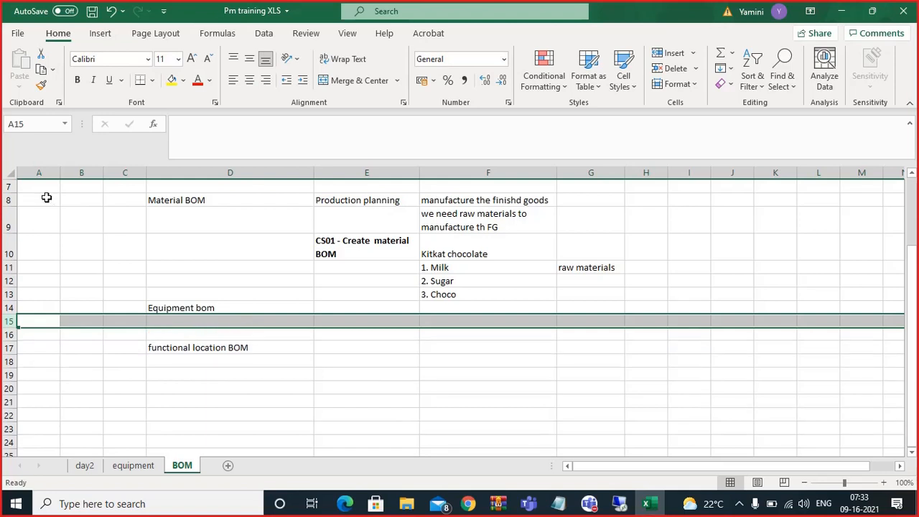
Enter the example equipment "gear box" in D16, below Equipment bom
click(205, 342)
click(201, 327)
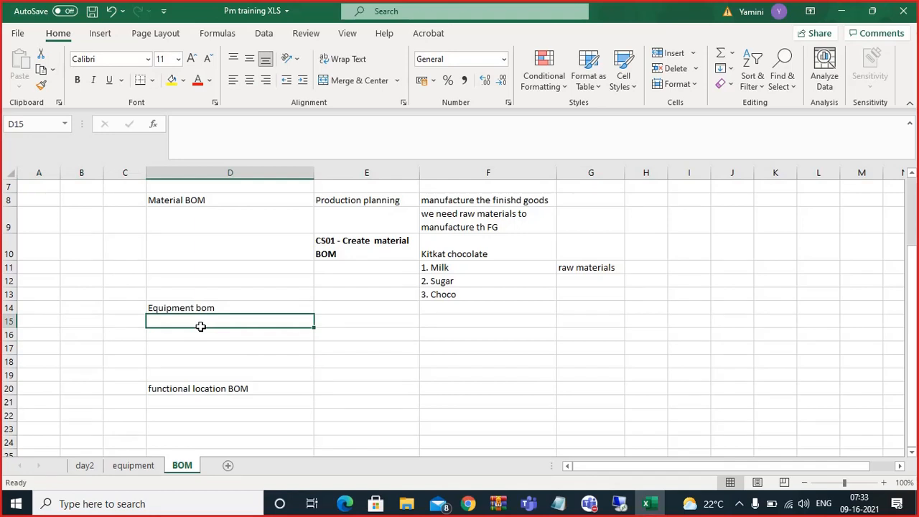
click(186, 335)
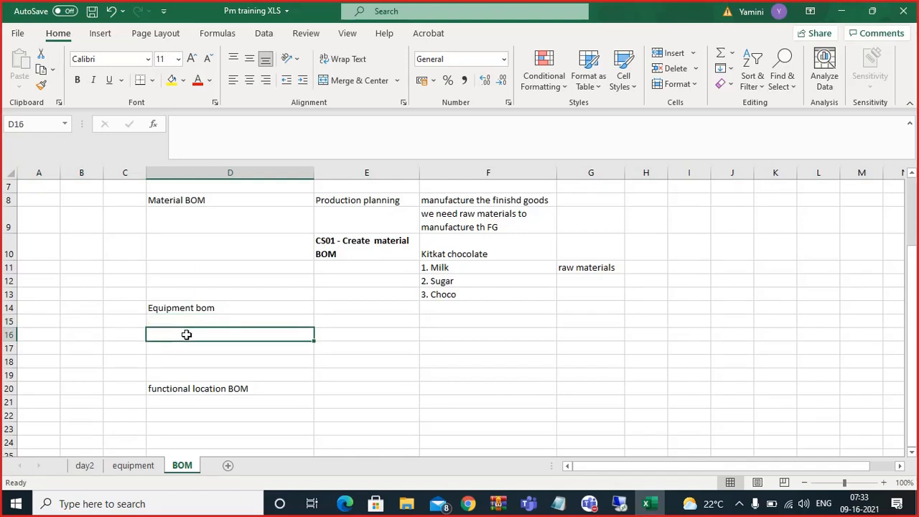
text(gear box)
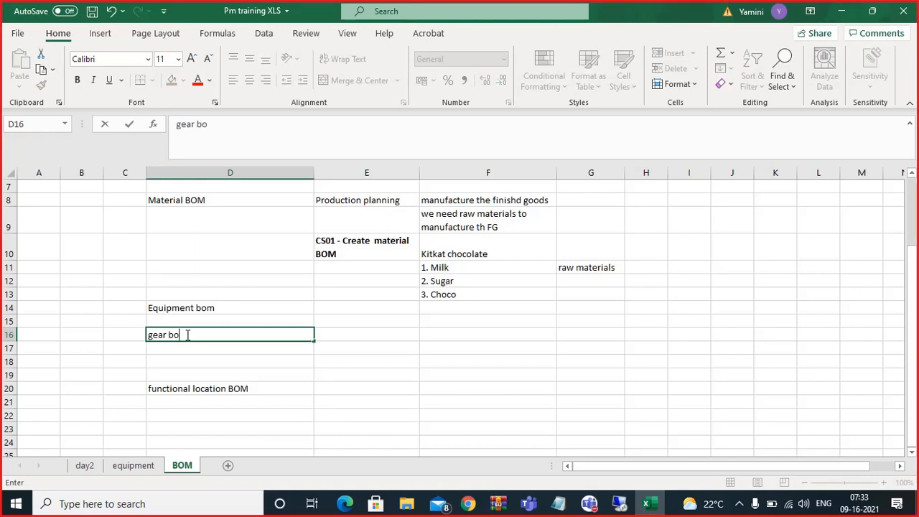
click(326, 359)
Enter the gear box parts "gears" in E16 and "shaft" in E17
click(329, 334)
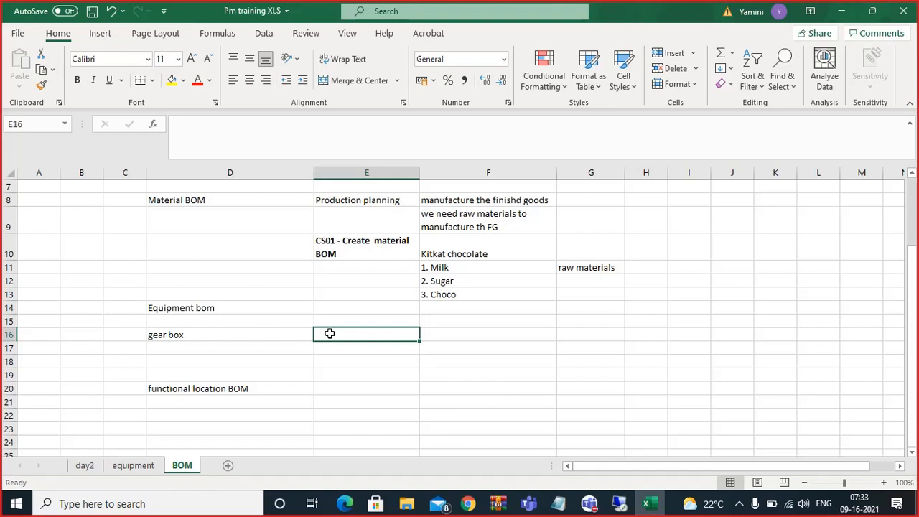
text(gear)
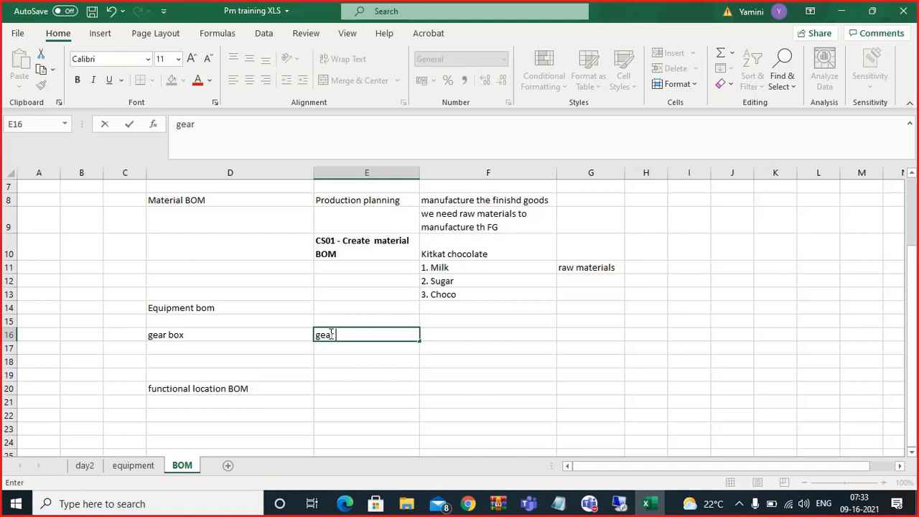
text(s)
key(Up)
key(Down)
key(Down)
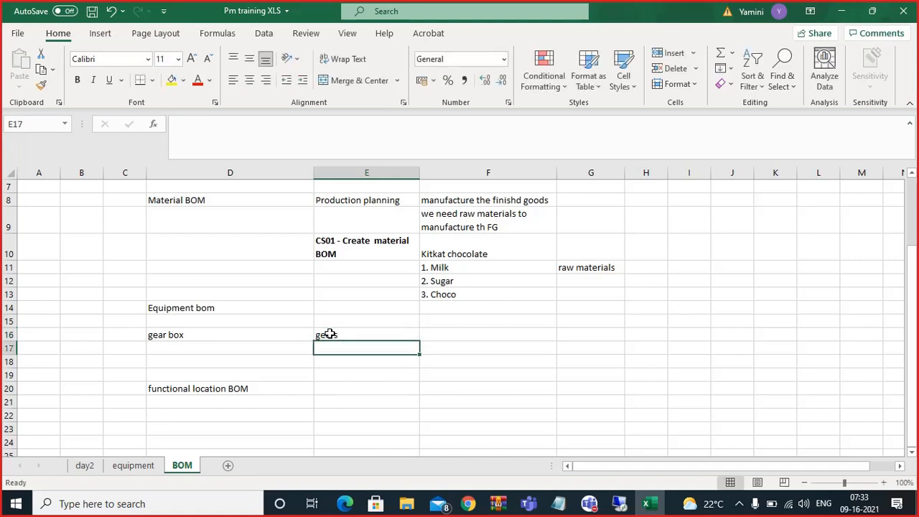
text(sfa)
key(BackSpace)
key(BackSpace)
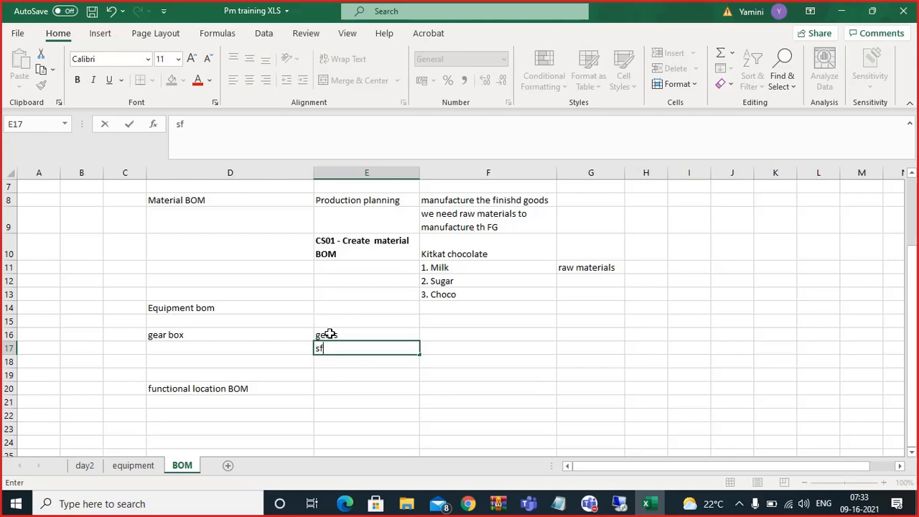
text(haft)
key(Return)
Add the parts "couplings" in E18 and "bearings" in E19 to the gear box parts list
text(coupli)
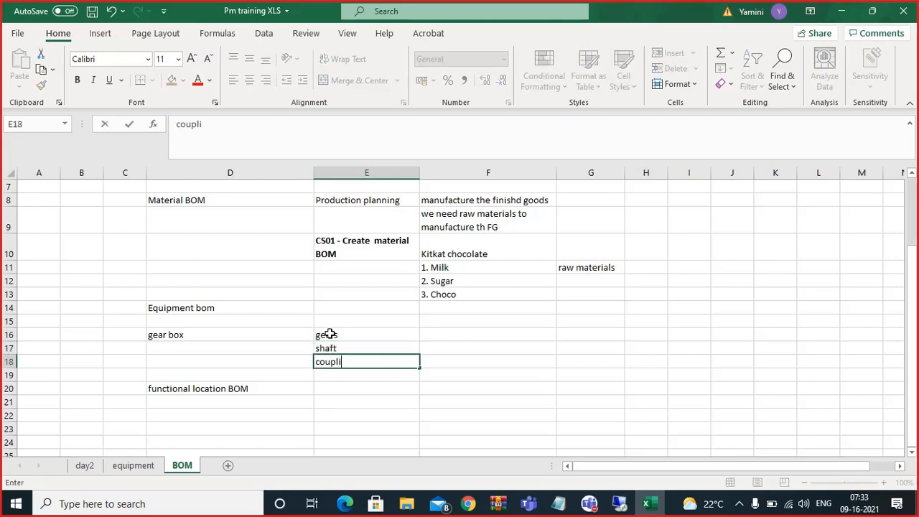
text(ngs)
key(Return)
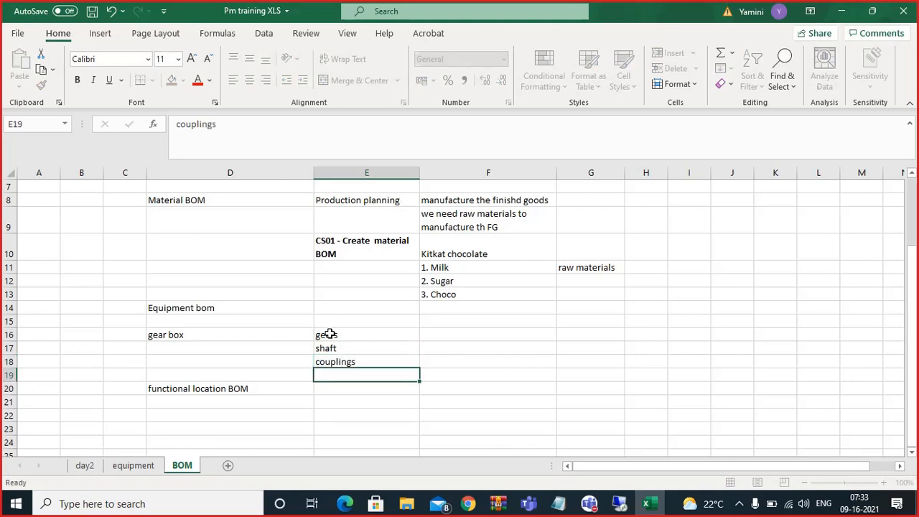
text(beard)
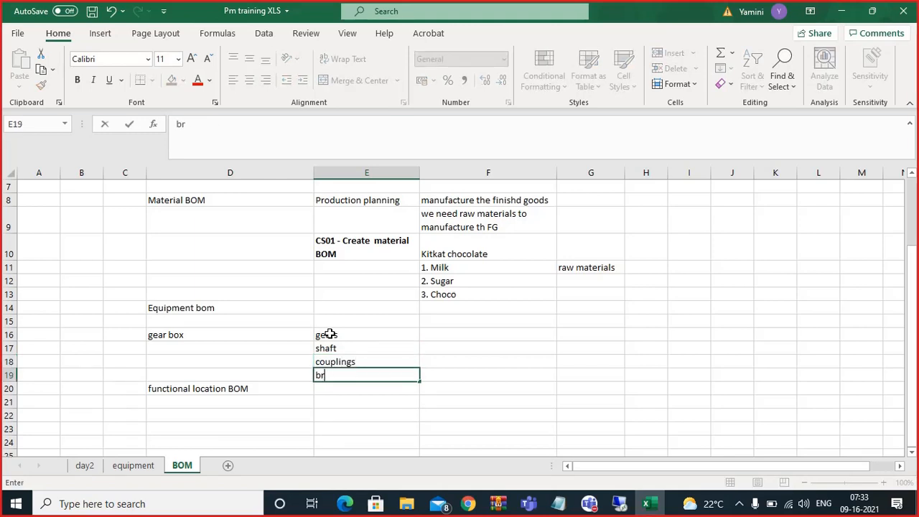
key(BackSpace)
text(ings)
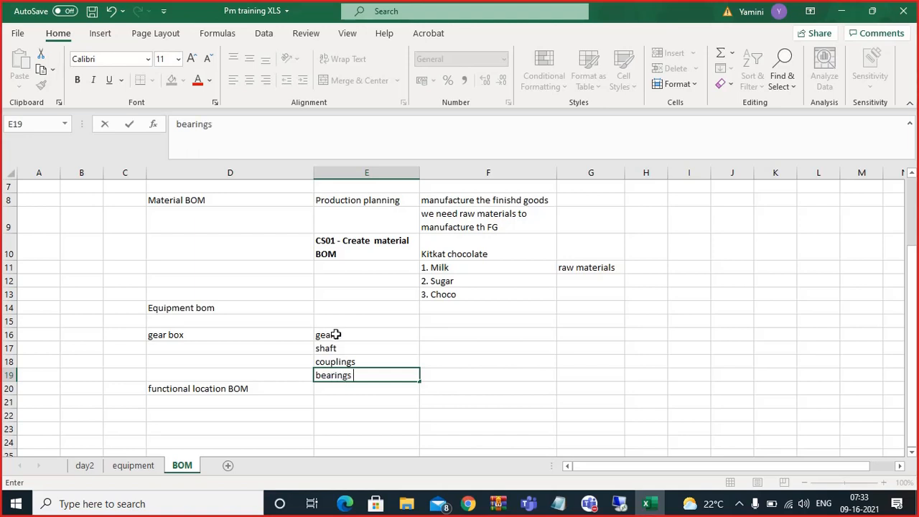
click(380, 344)
drag(375, 331, 373, 371)
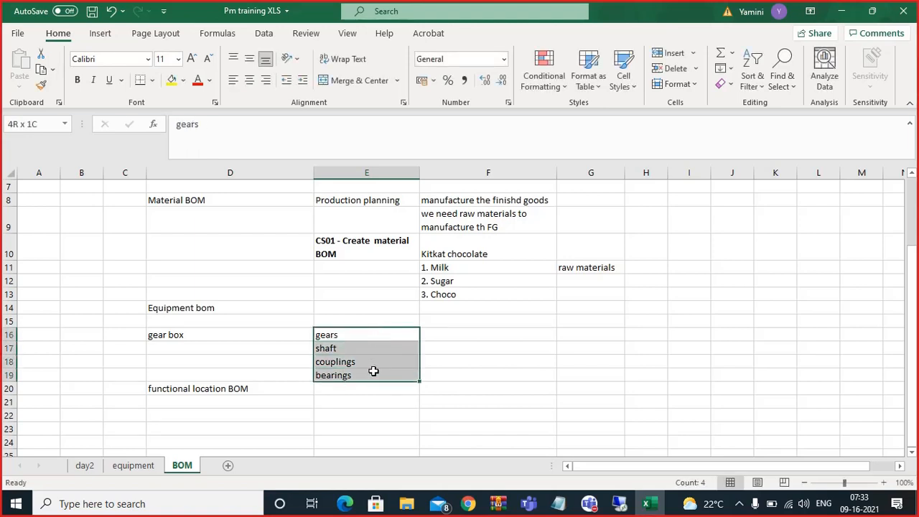
click(280, 334)
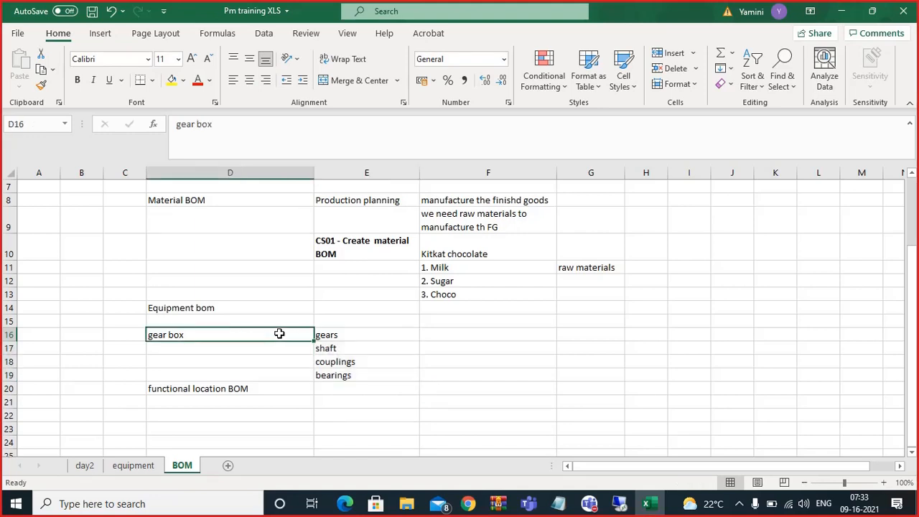
Enter "IB01 - create equipment bom" in F16, beside the gears entry
click(426, 331)
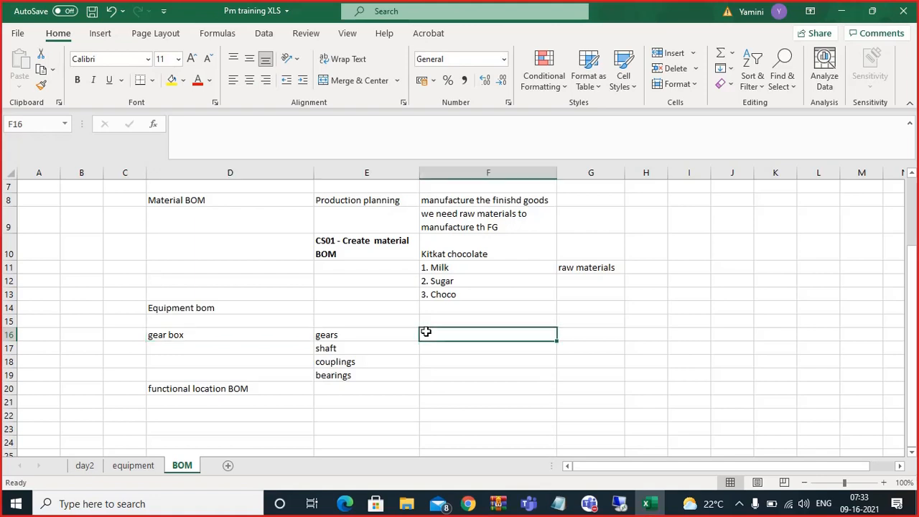
text(IB01)
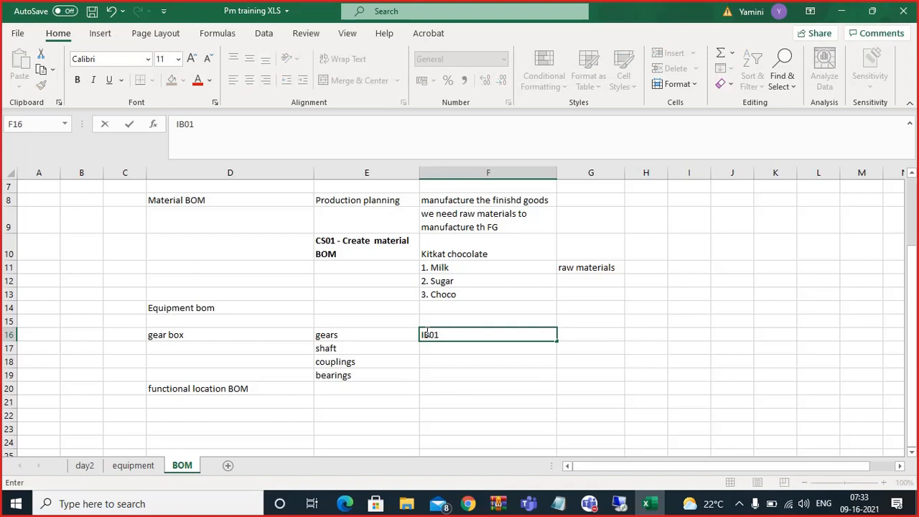
text( - E)
key(BackSpace)
text(crete)
key(BackSpace)
key(BackSpace)
key(BackSpace)
text(eate equipment )
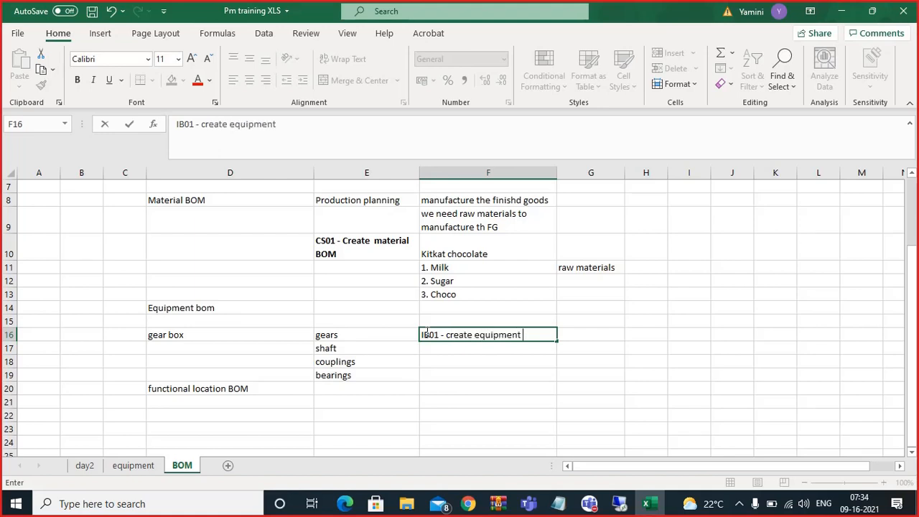
text(bom)
click(244, 389)
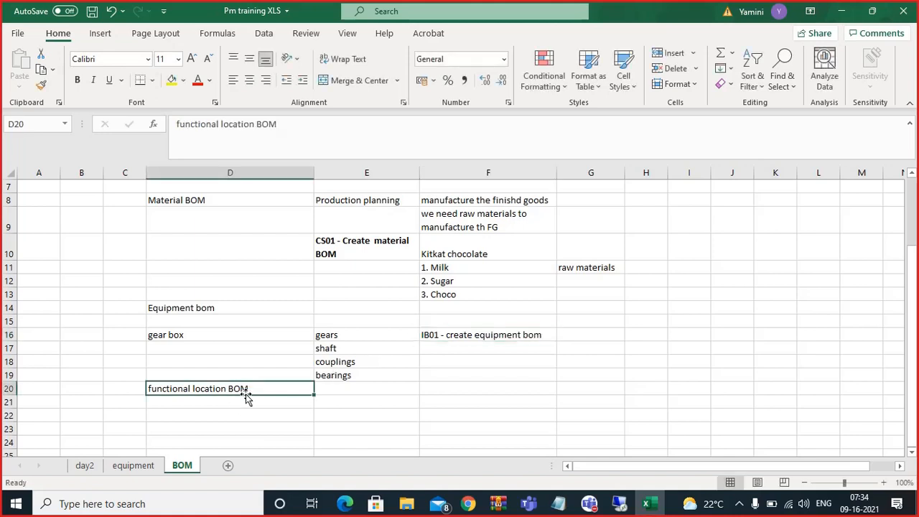
click(474, 336)
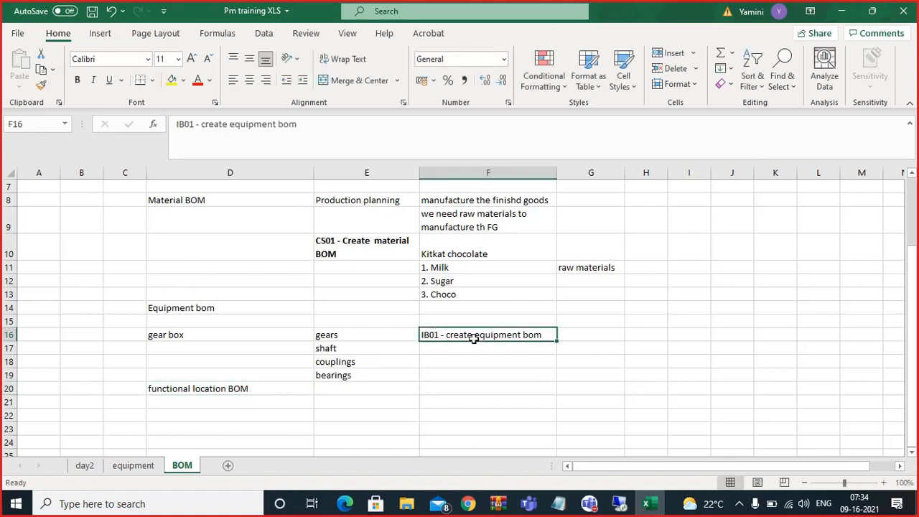
Make the IB01 entry in F16 bold and enter the example "utility area - FLOc" in D22, below functional location BOM
click(79, 80)
click(264, 386)
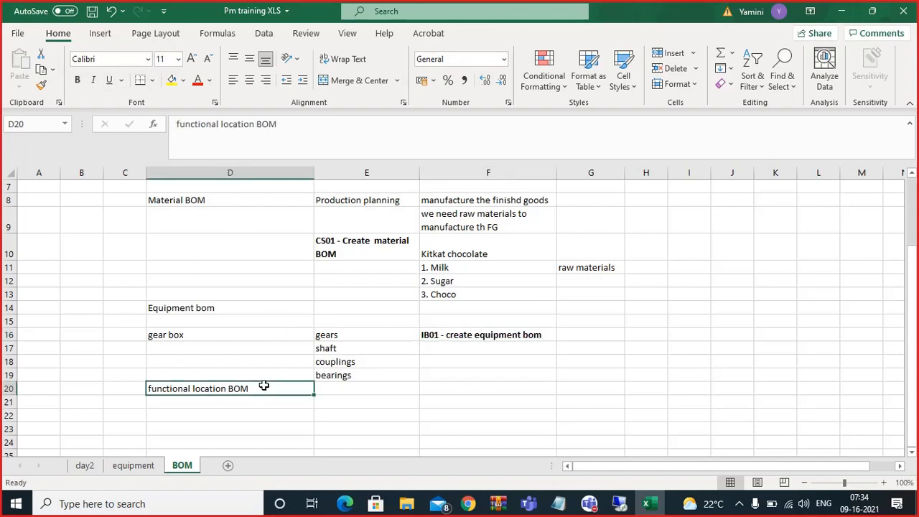
click(231, 416)
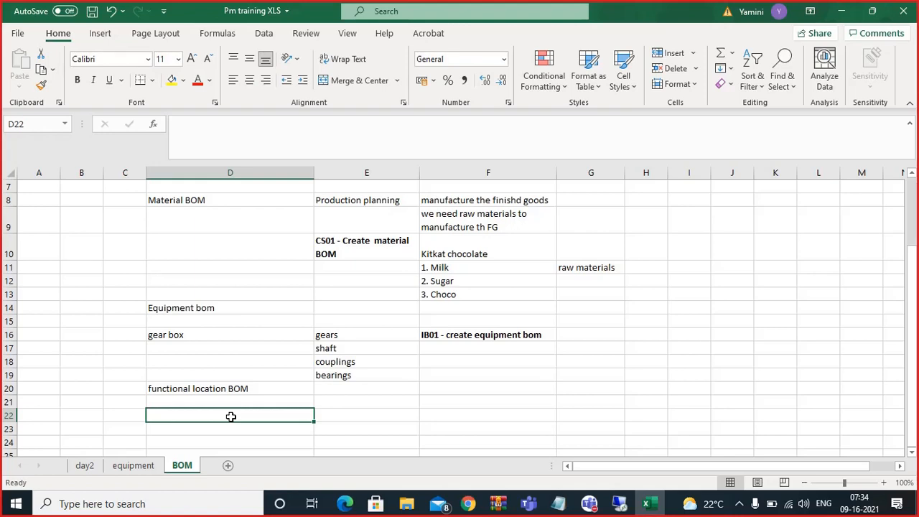
text(utili)
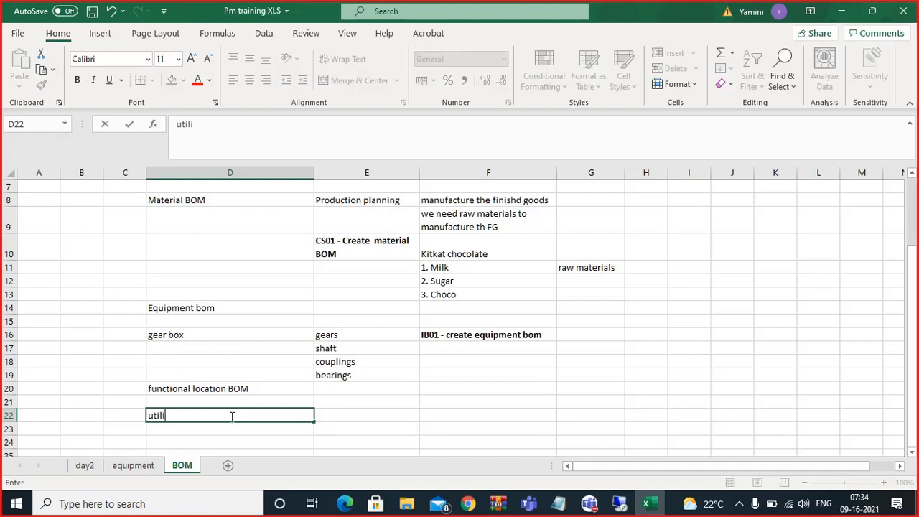
text(ty area - FLO)
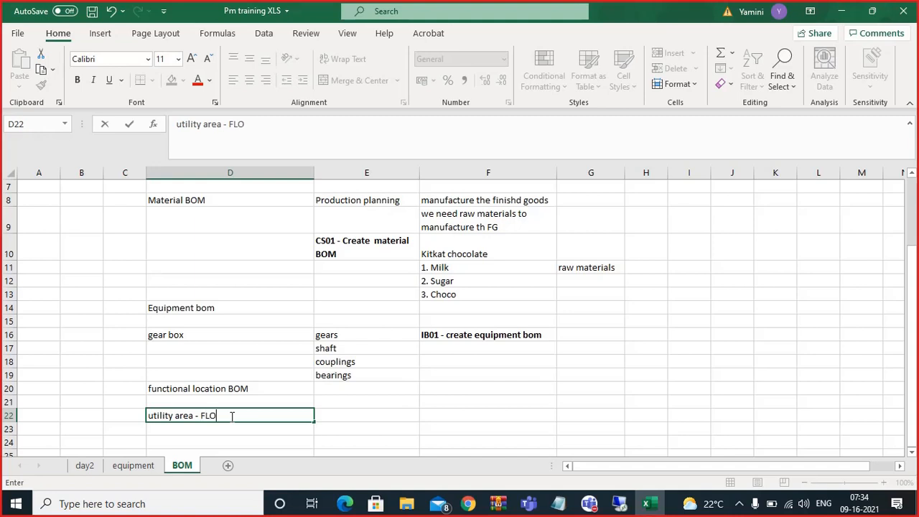
text(c)
Widen column E so the CS01 entry fits on one line, and enter "high pressure water gun" in E22
click(327, 411)
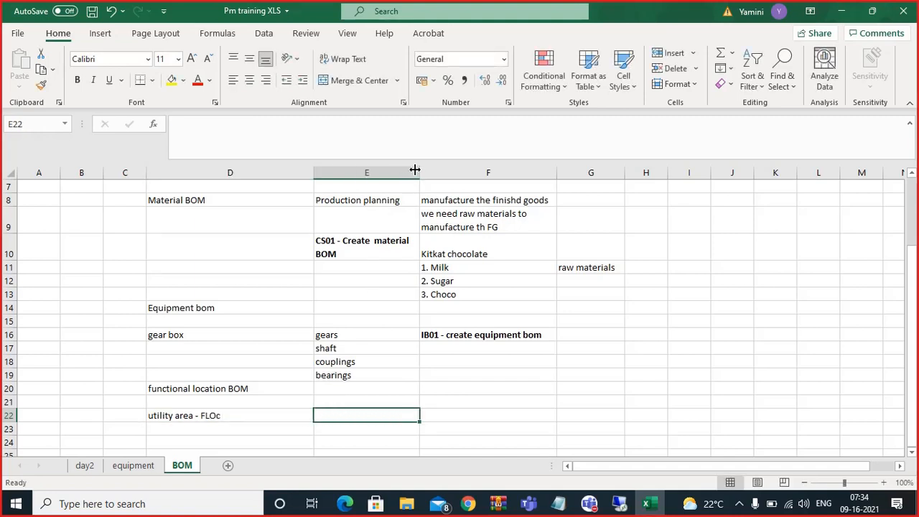
drag(419, 173, 449, 185)
scroll(416, 314, down, 1)
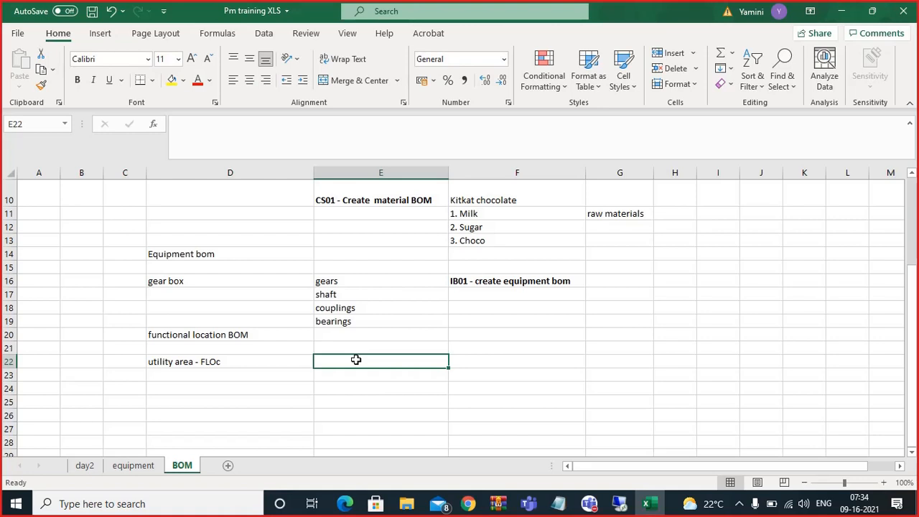
text(c)
key(BackSpace)
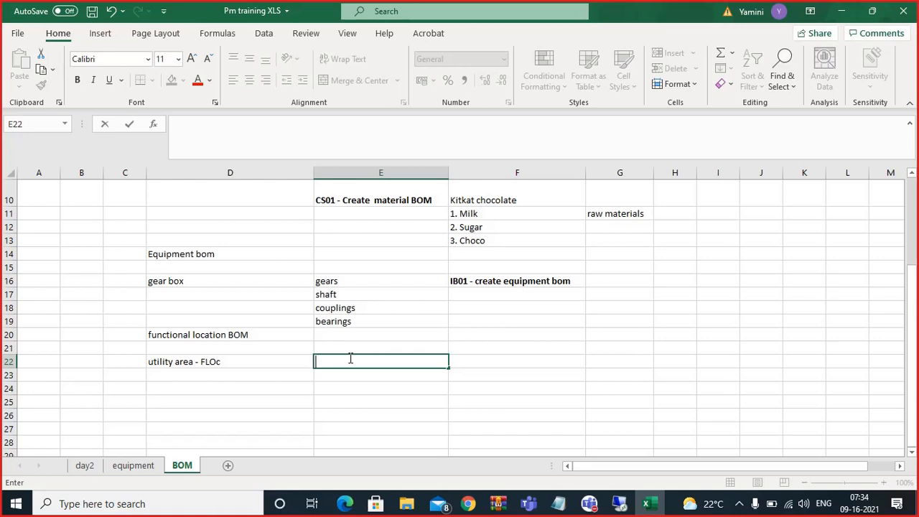
text(high pressure wate)
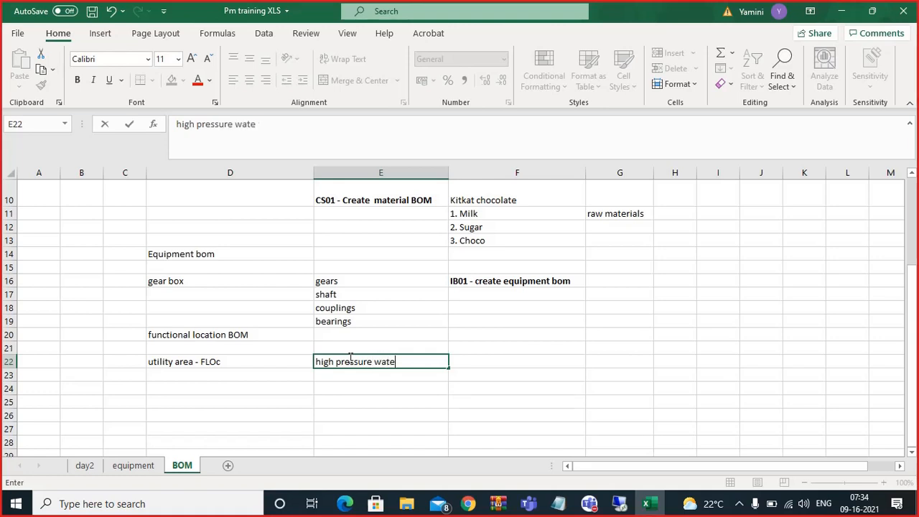
text(r gun)
Add "disinfectants liquids" in E23 and "air compressor" in E24 to the utility area list
click(339, 375)
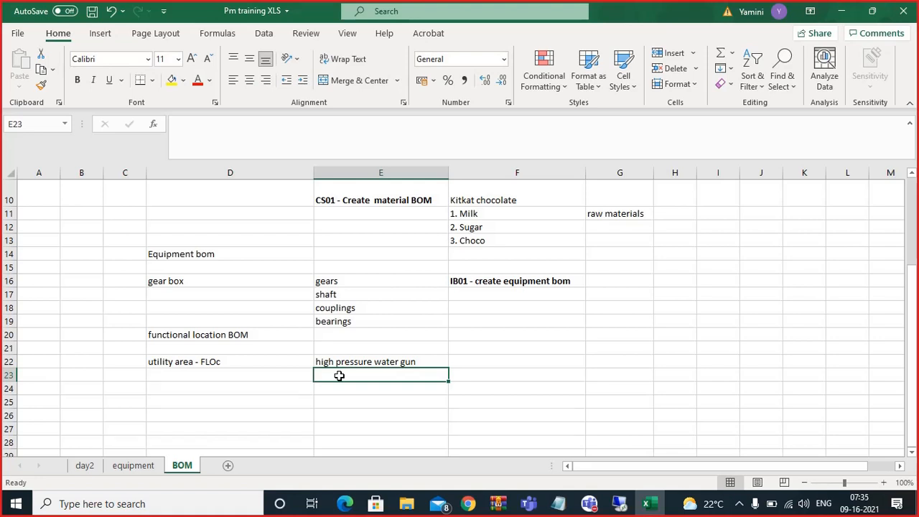
text(disi)
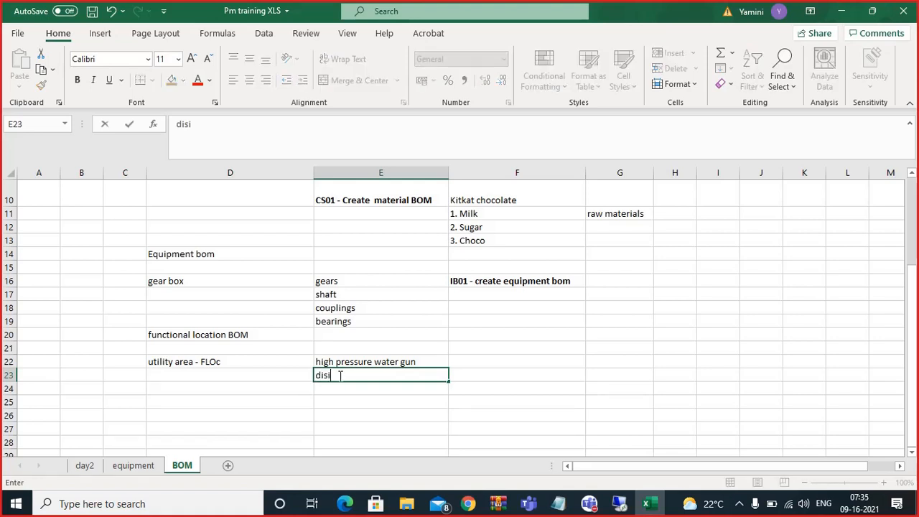
text(nfectants liquids)
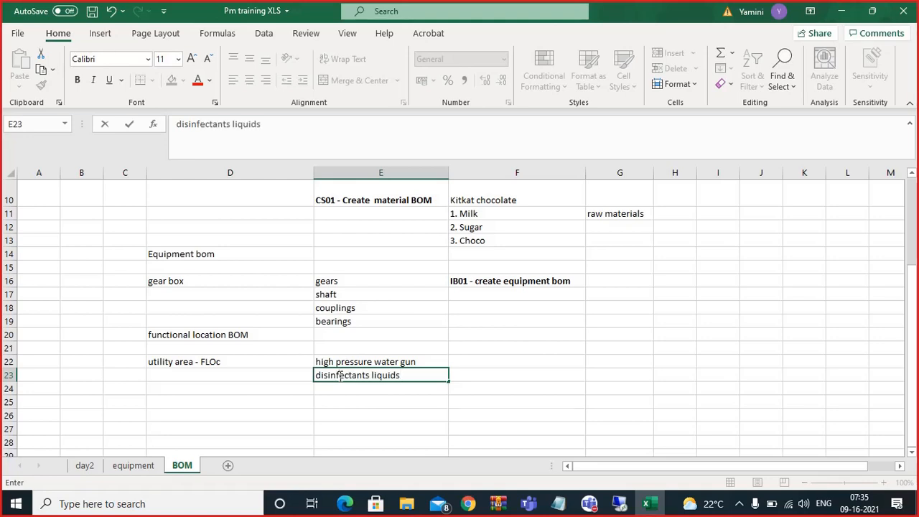
key(Return)
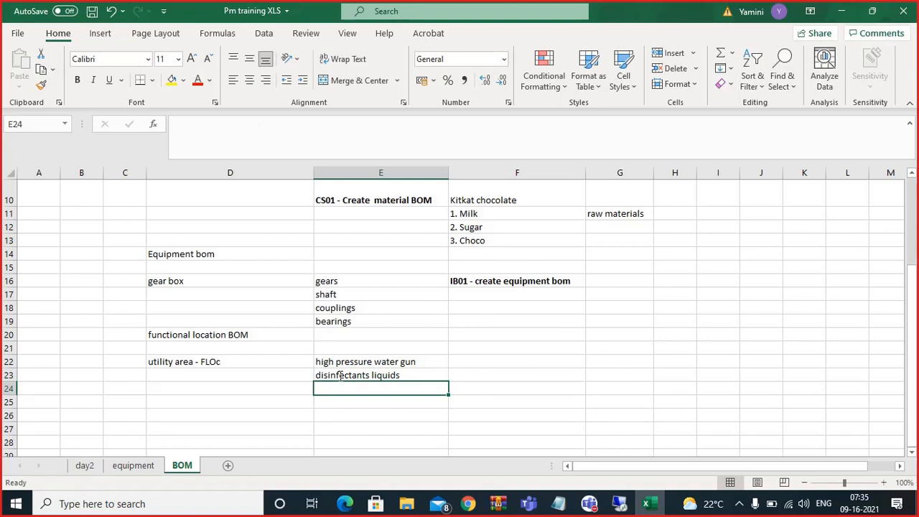
text(air compre)
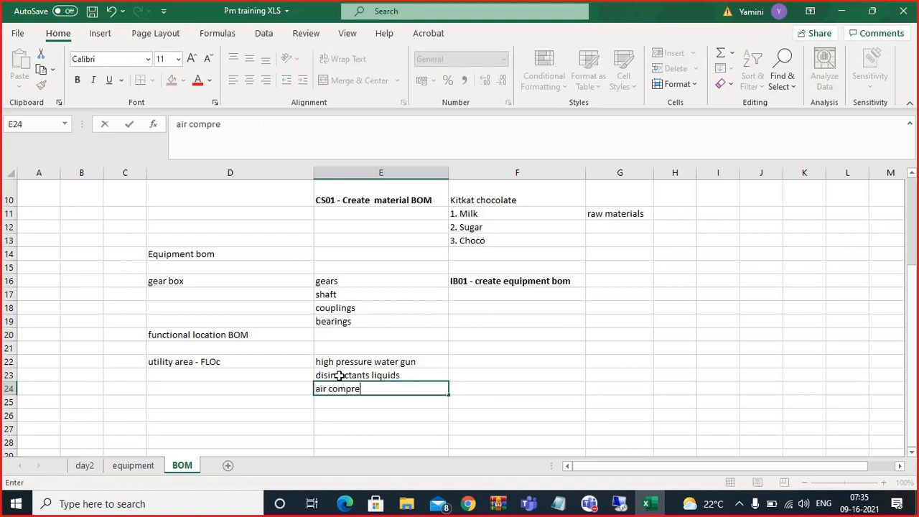
text(ssor)
key(Return)
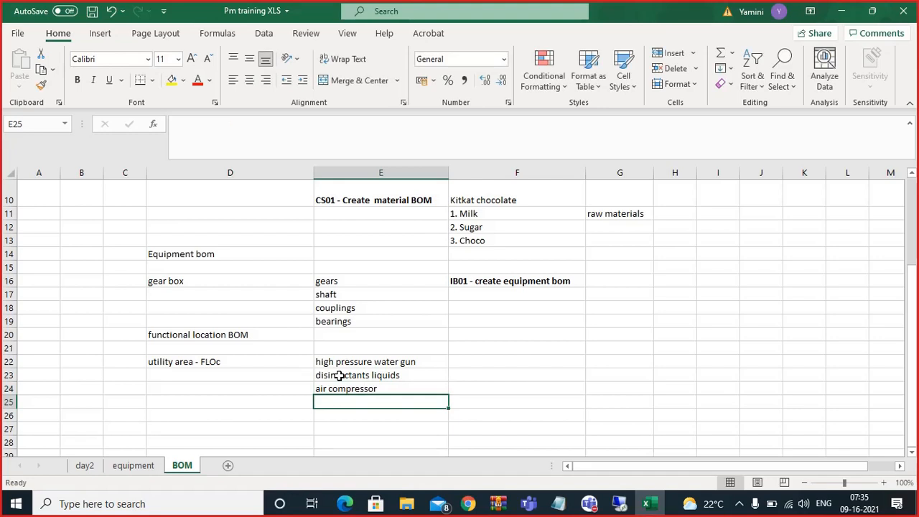
Enter "IB31 - Create FLOC Bom" in F22, beside the water gun entry, and make it bold
drag(400, 362, 411, 384)
click(466, 362)
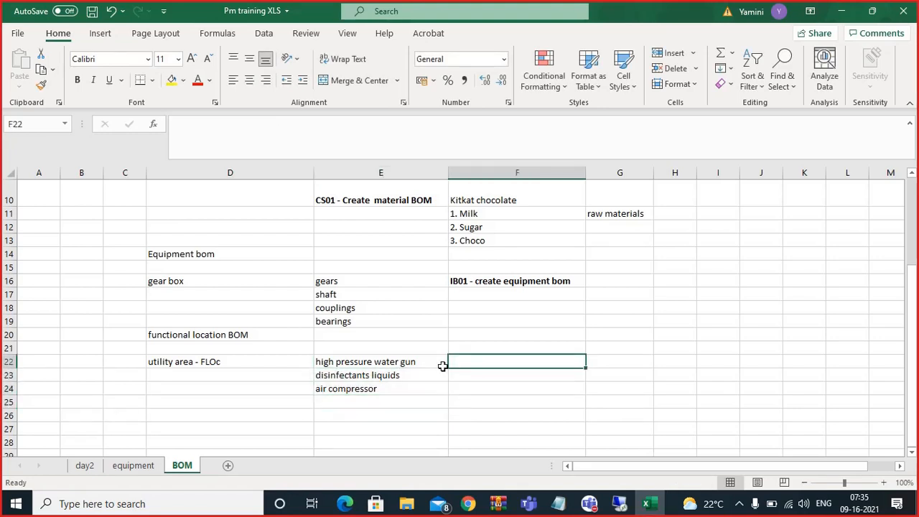
click(263, 357)
click(464, 362)
text(IB)
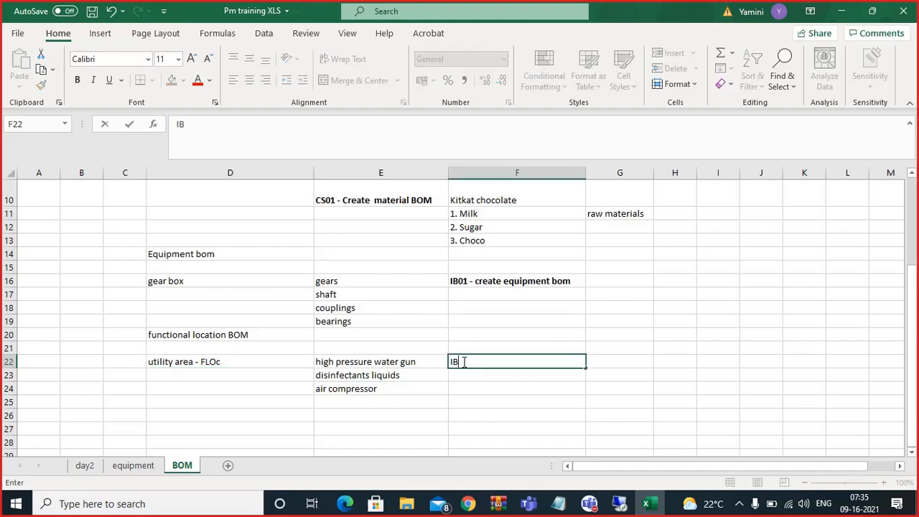
text(31 - Create F)
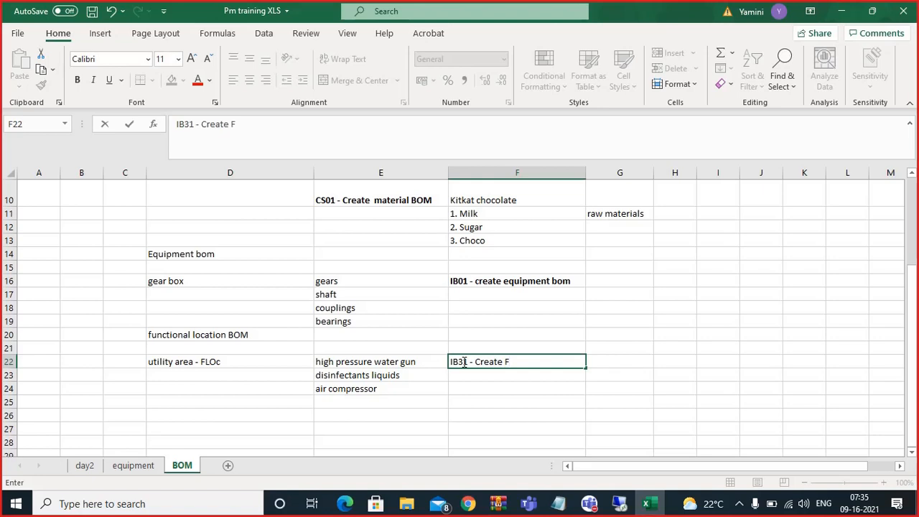
text(LOC Bom)
key(Return)
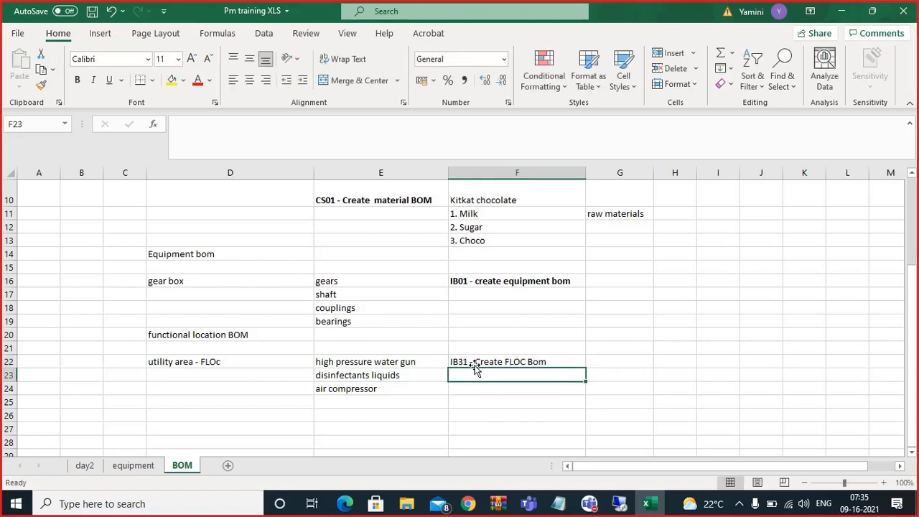
click(474, 362)
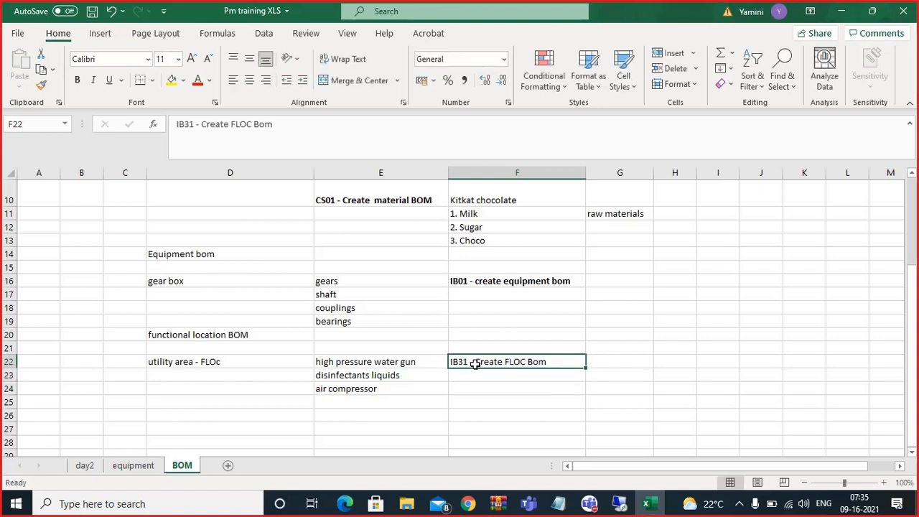
click(79, 83)
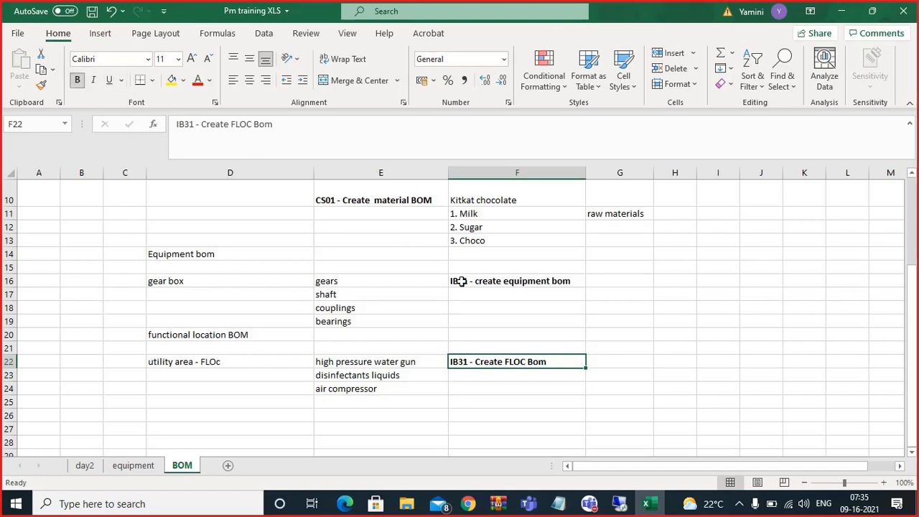
Make the headings Equipment bom in D14, Material BOM in D8 and functional location BOM in D20 bold
scroll(460, 283, up, 1)
scroll(460, 282, down, 1)
scroll(499, 308, down, 1)
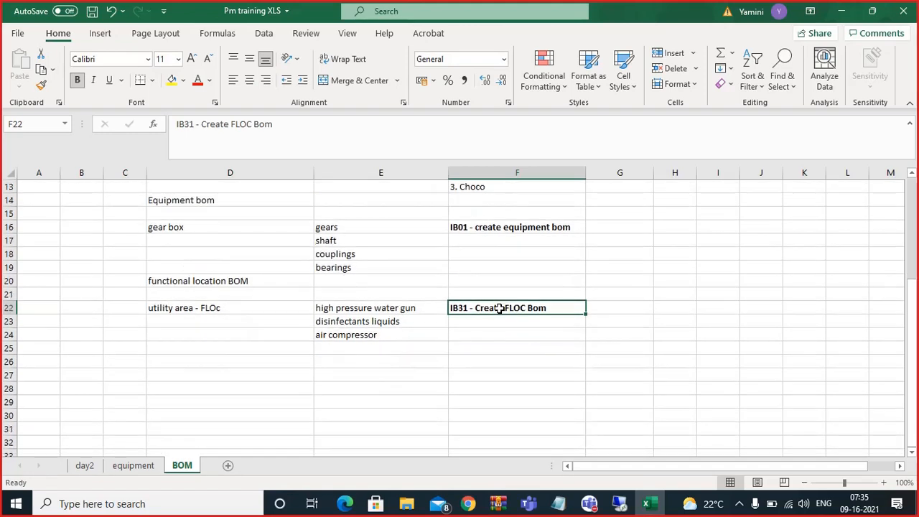
click(476, 334)
scroll(477, 335, up, 2)
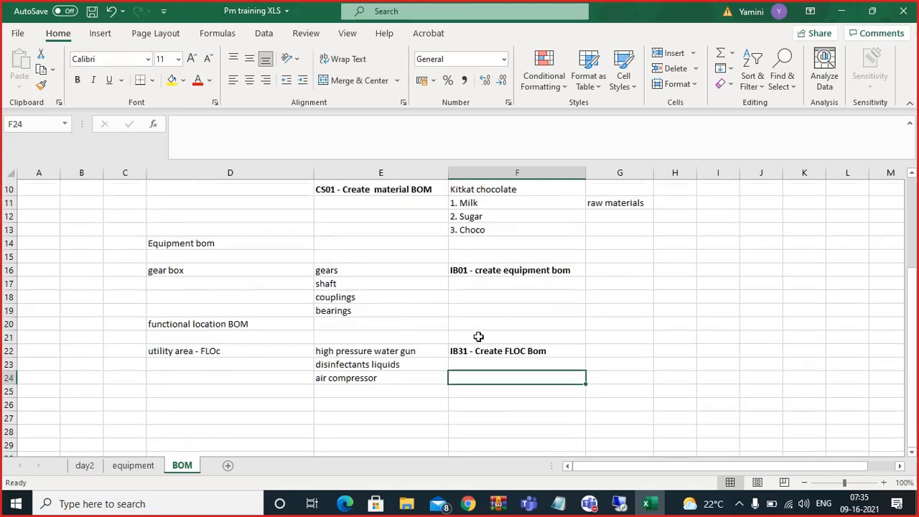
click(224, 309)
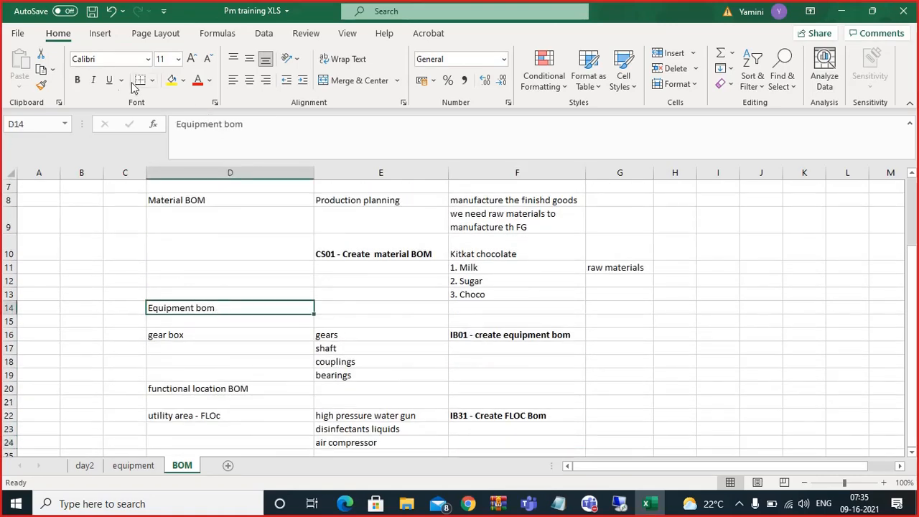
click(78, 81)
click(195, 201)
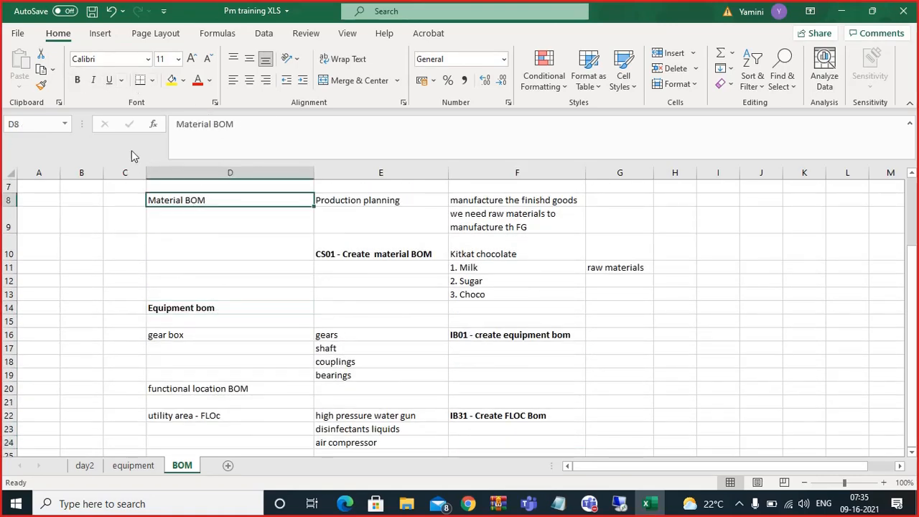
click(77, 80)
scroll(228, 222, down, 1)
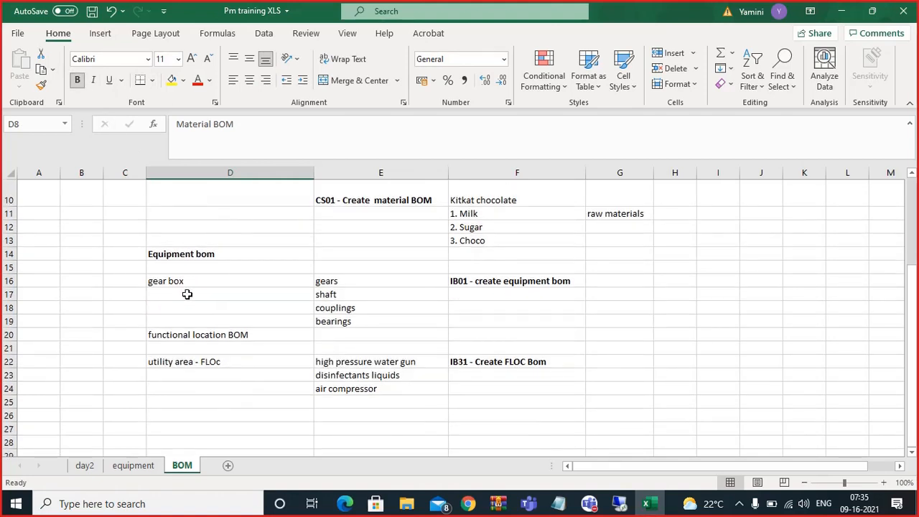
click(175, 332)
click(78, 82)
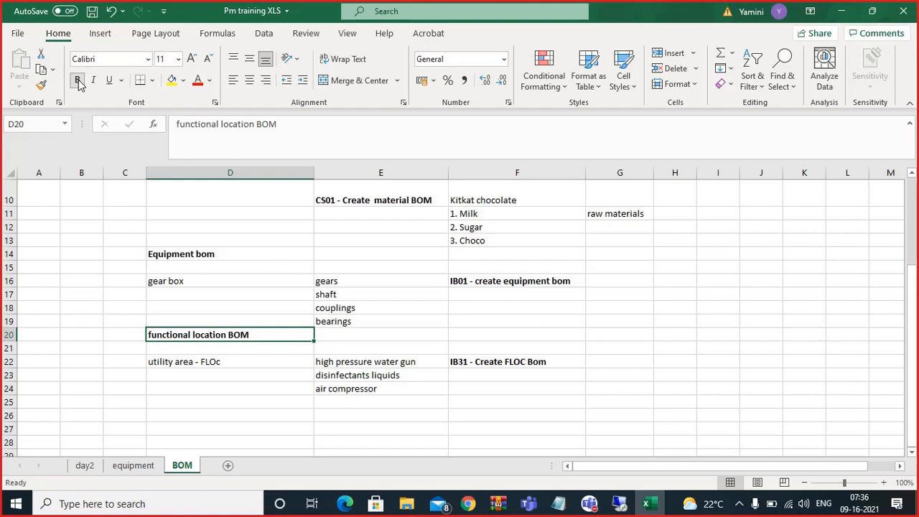
Switch to the remote desktop session, start SAP Logon and open the S4hana system's logon screen
scroll(359, 248, up, 1)
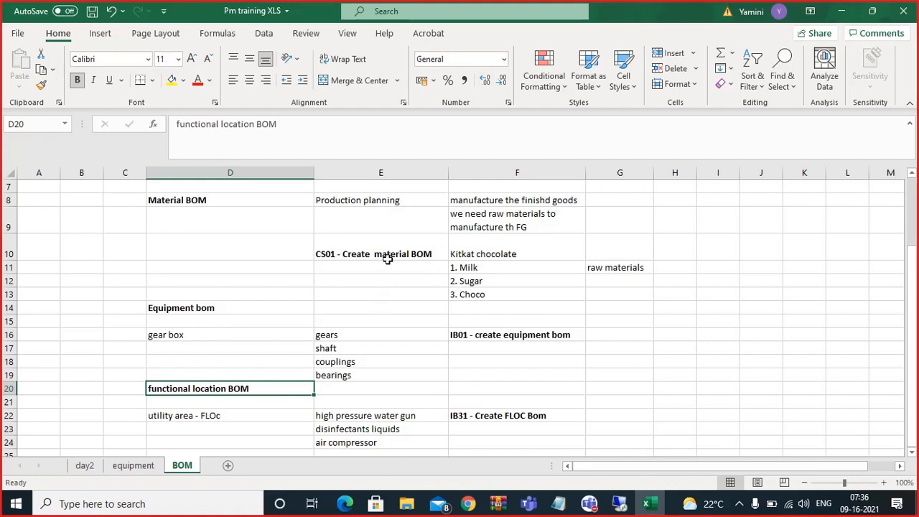
scroll(483, 393, down, 1)
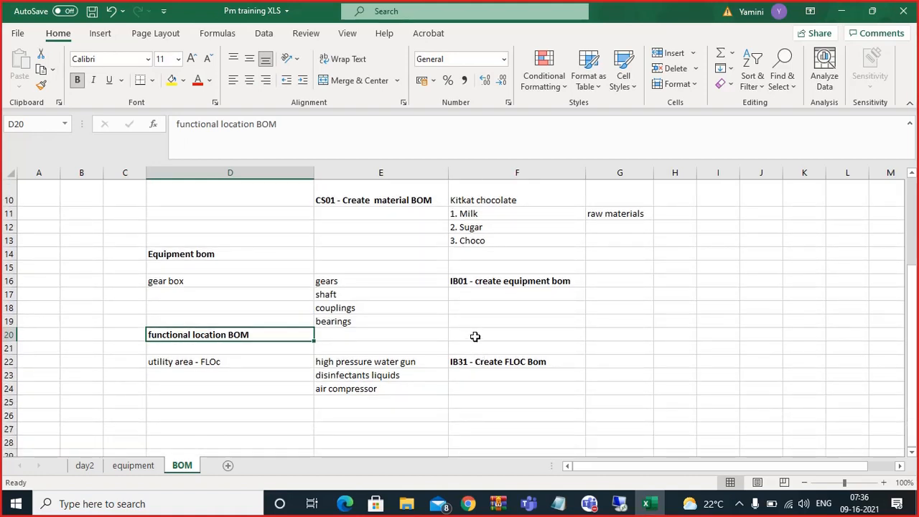
mouse_move(619, 504)
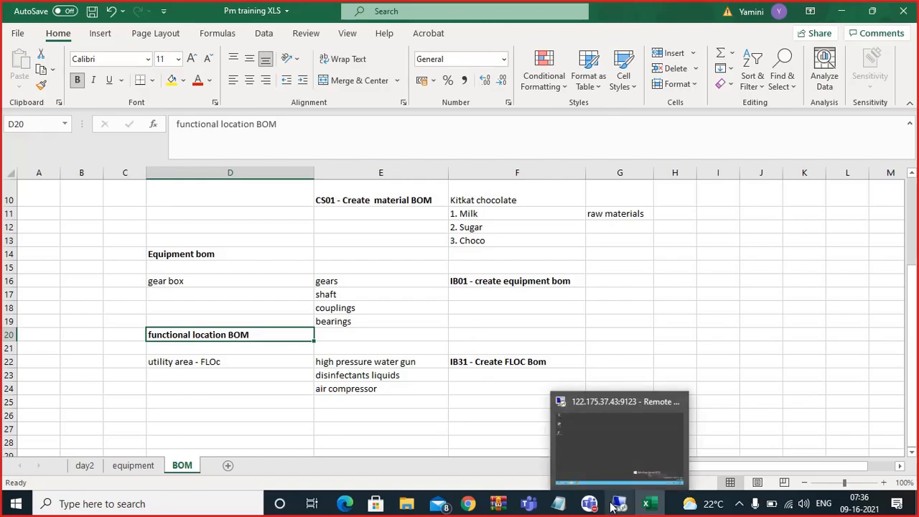
click(617, 444)
double_click(28, 141)
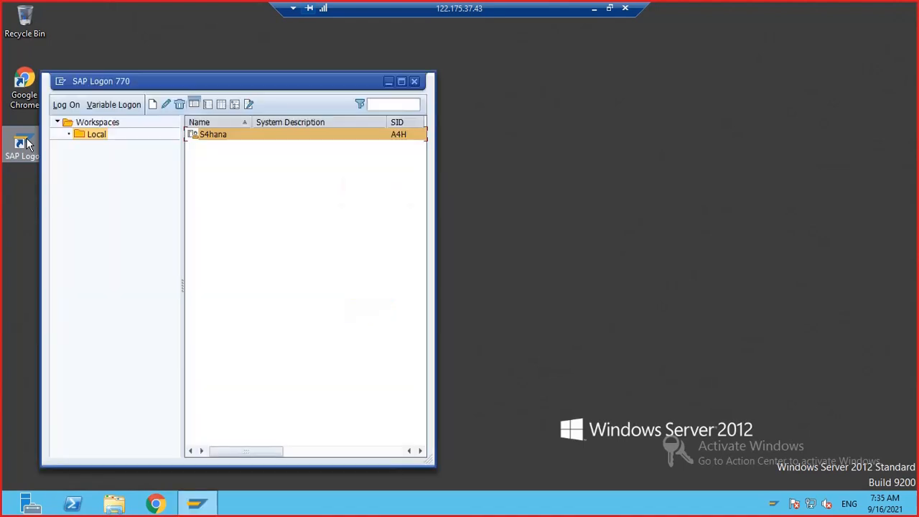
double_click(206, 137)
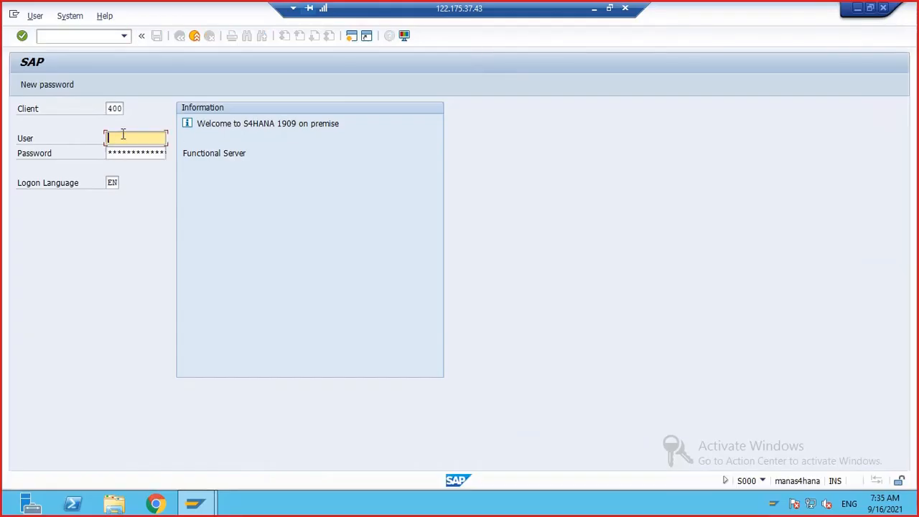
Enter the user name and account password and log on to the SAP system
click(123, 134)
click(137, 148)
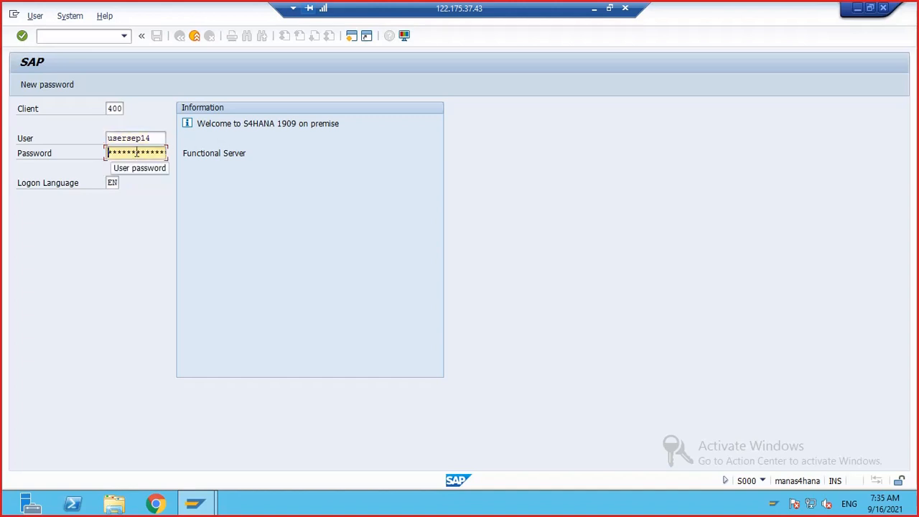
text(***)
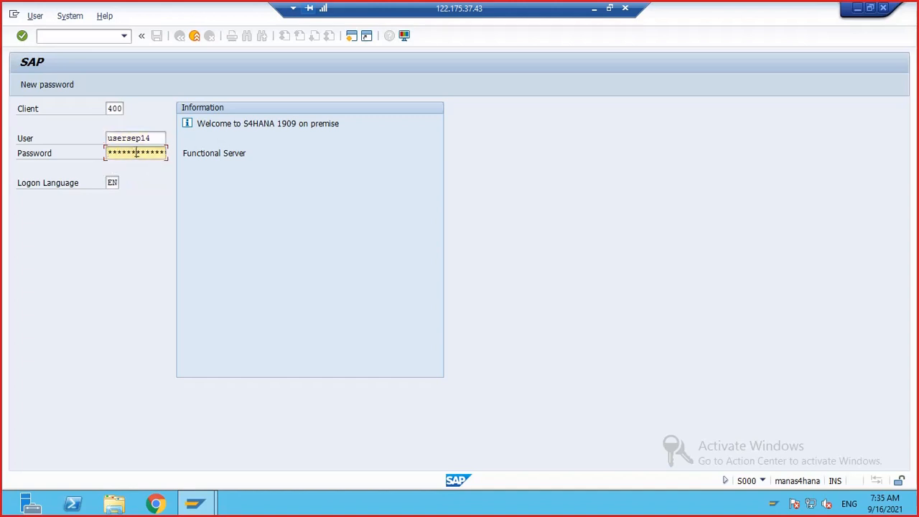
key(Return)
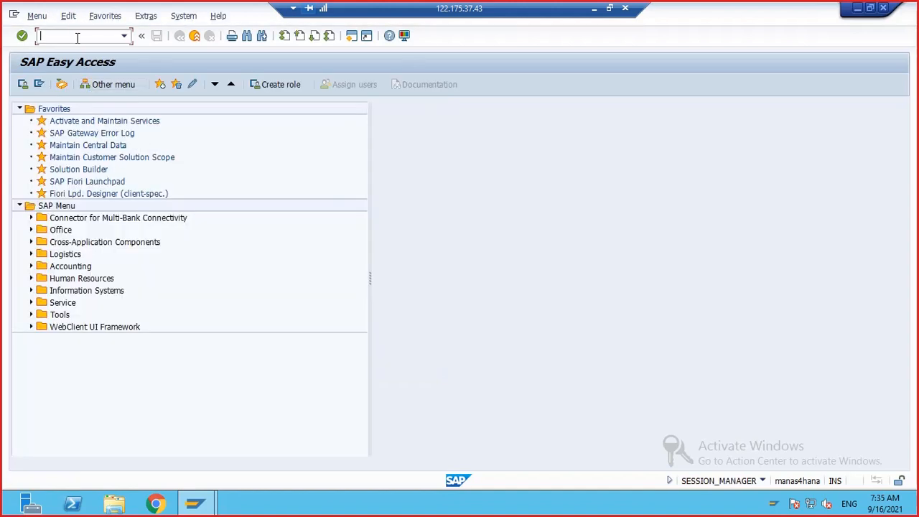
Expand the SAP menu through Logistics, Plant Maintenance and Management of Technical Objects down to the Bill of Material folder
click(31, 256)
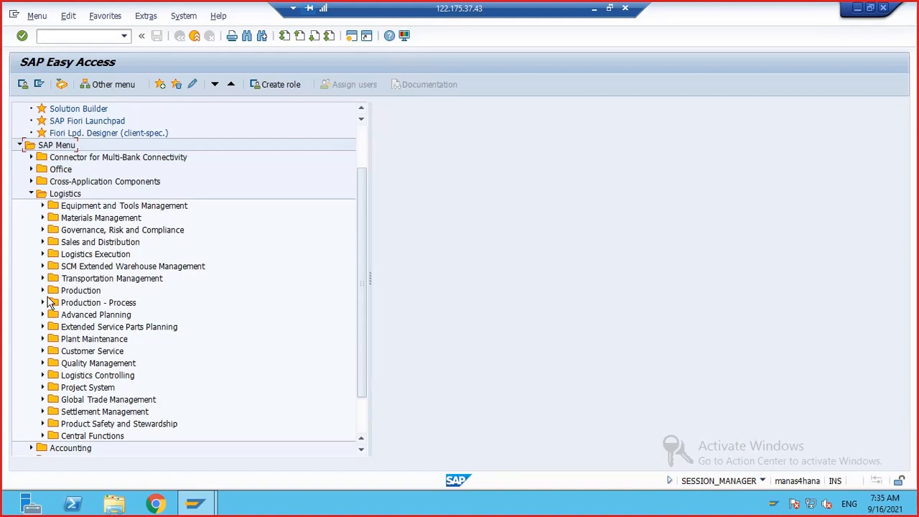
click(41, 340)
scroll(42, 344, down, 1)
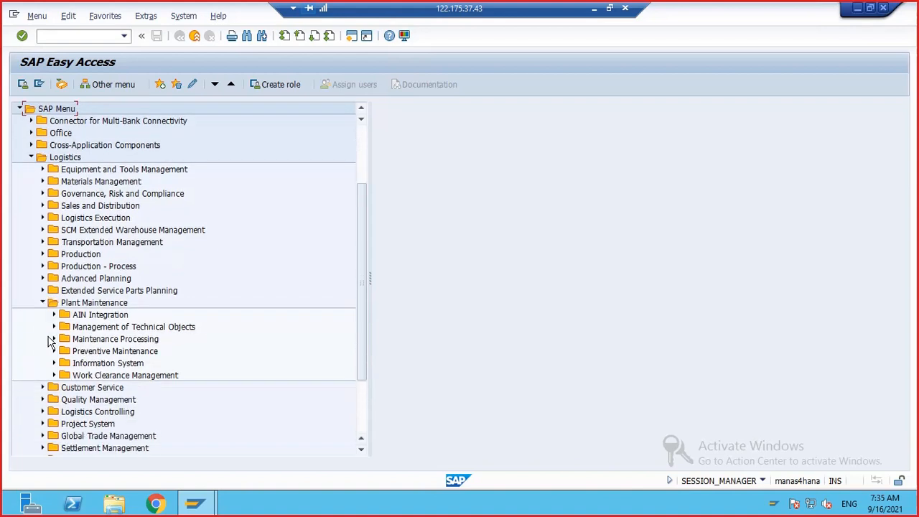
click(55, 328)
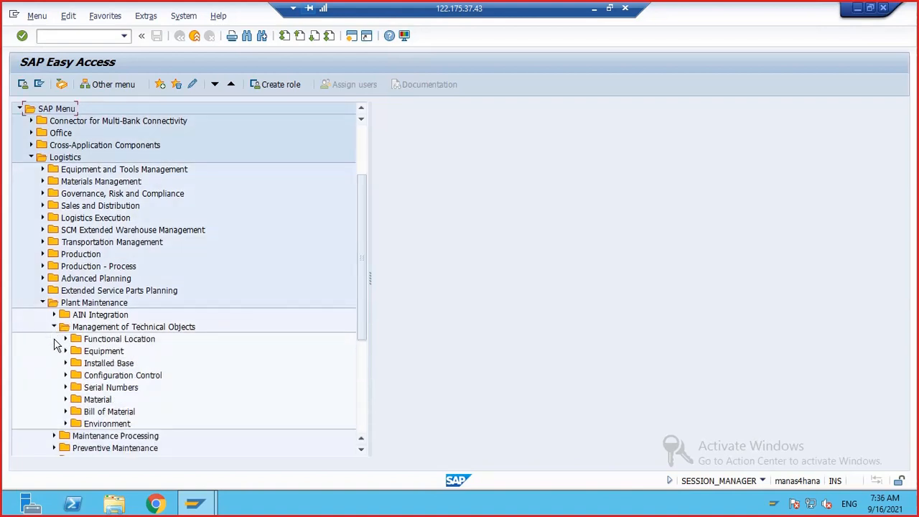
scroll(57, 352, down, 1)
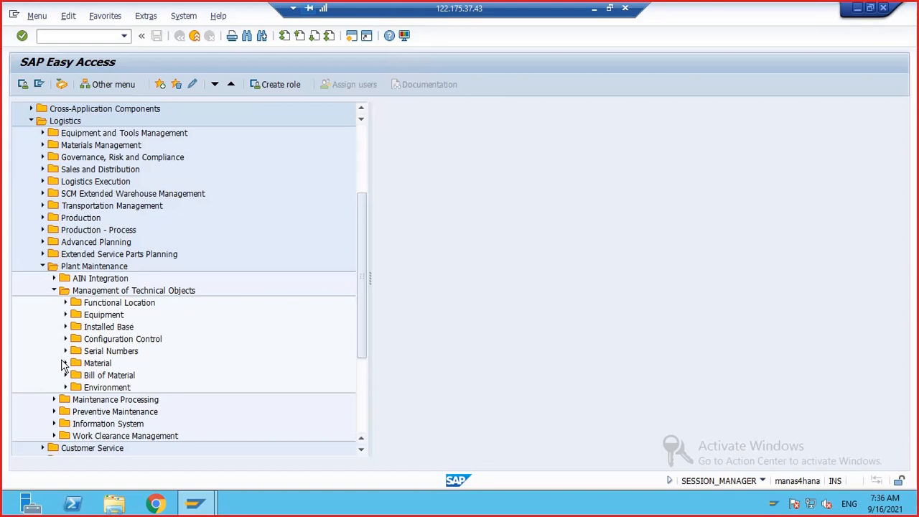
click(66, 374)
scroll(118, 333, down, 3)
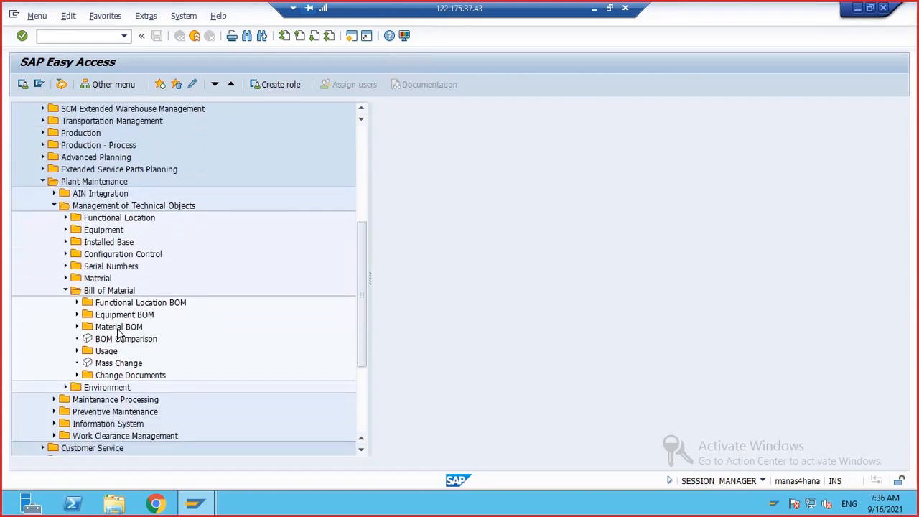
Expand the Functional Location BOM, Equipment BOM with its Plant Assignment, and Material BOM folders under Bill of Material
click(76, 278)
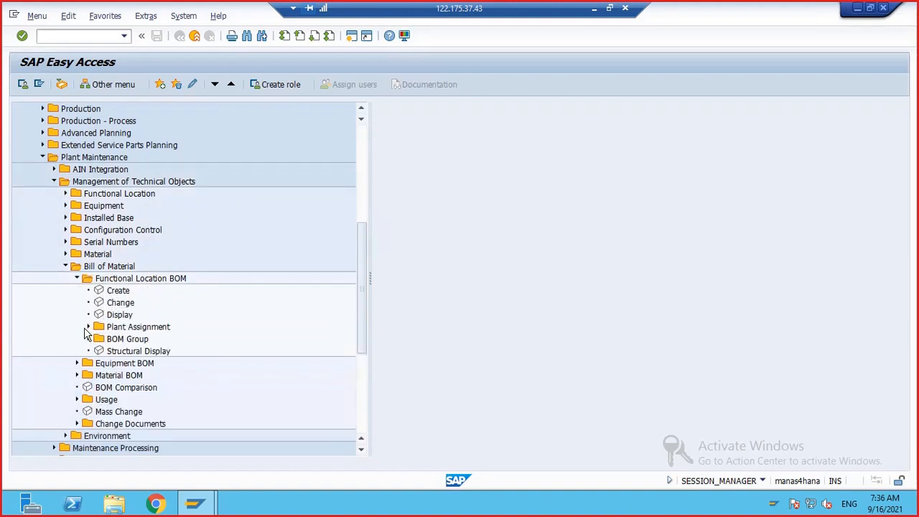
click(77, 363)
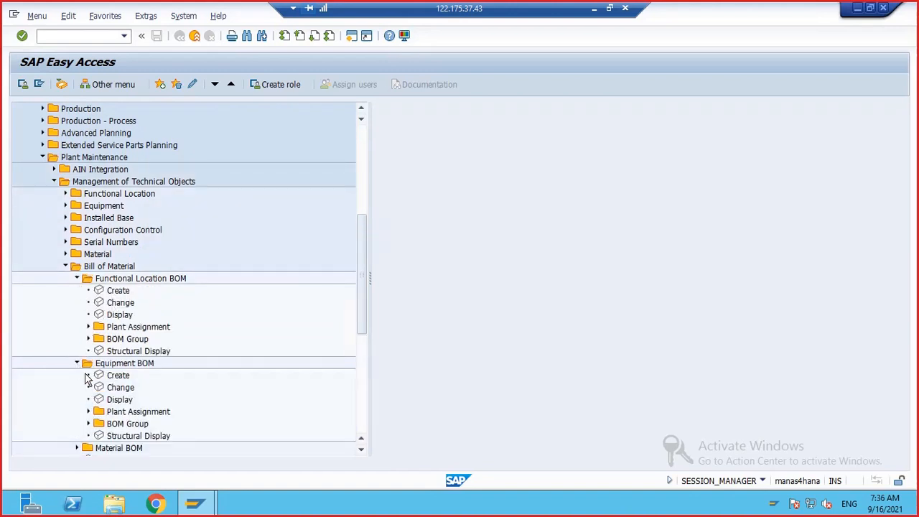
click(89, 412)
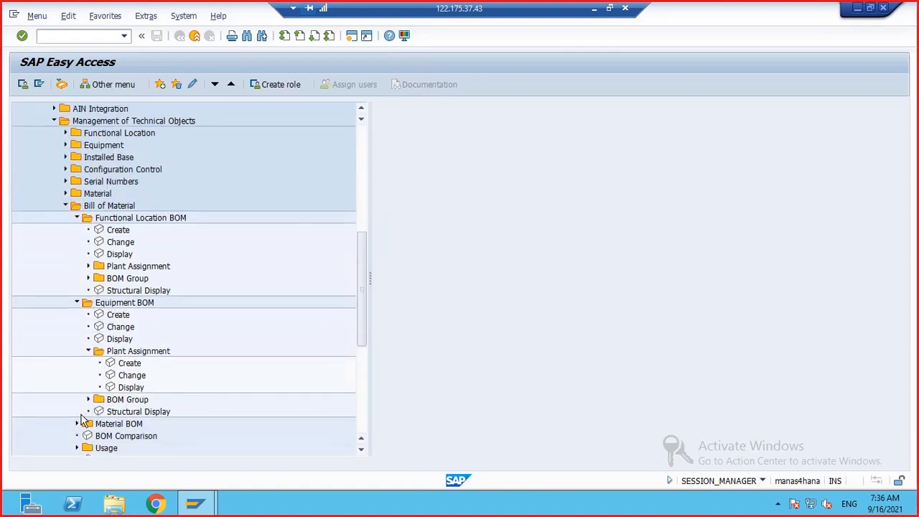
click(77, 424)
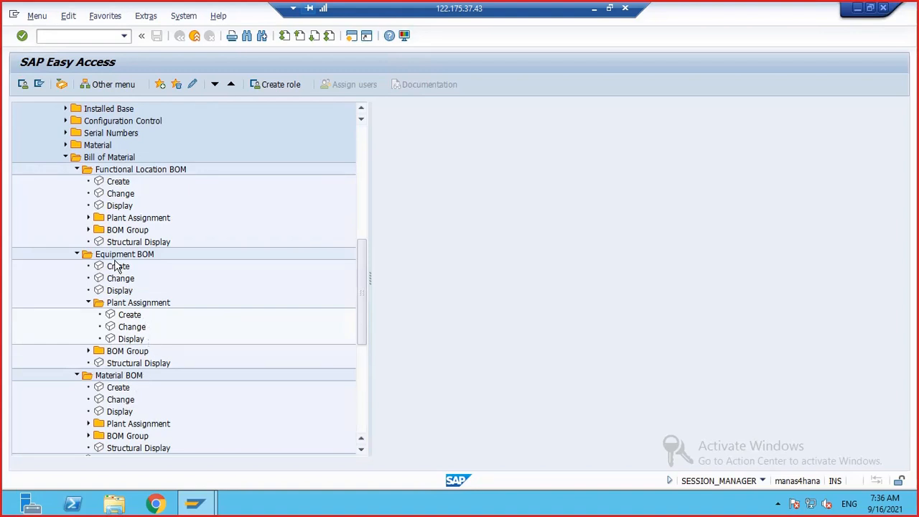
click(65, 145)
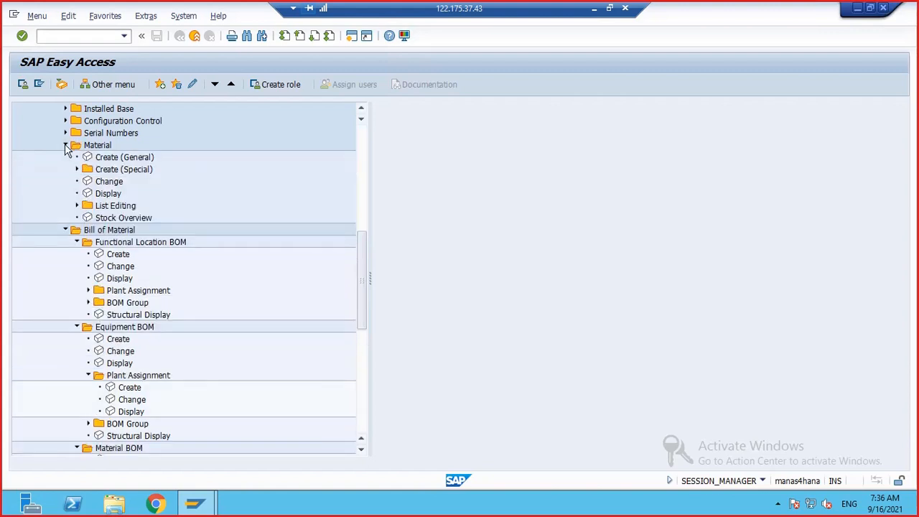
click(65, 146)
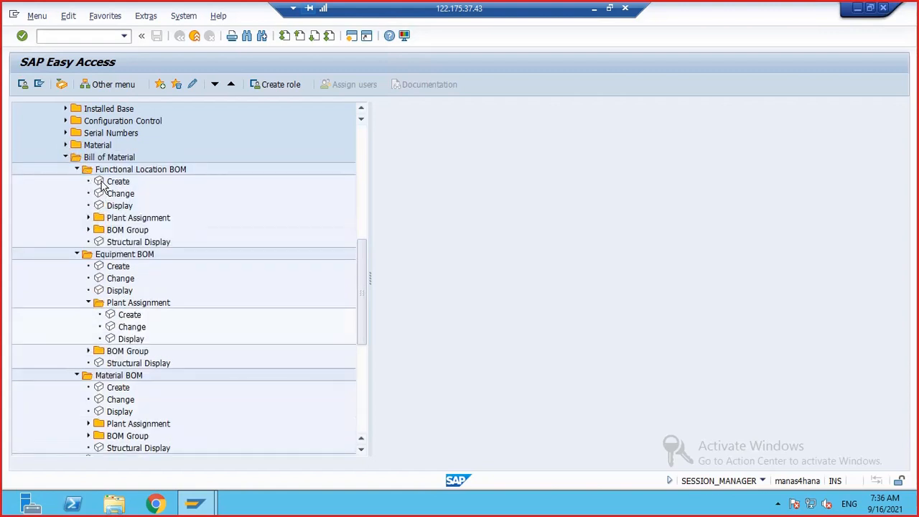
Open the Create transaction under Material BOM to check its transaction code, and return to the SAP menu
scroll(104, 268, down, 2)
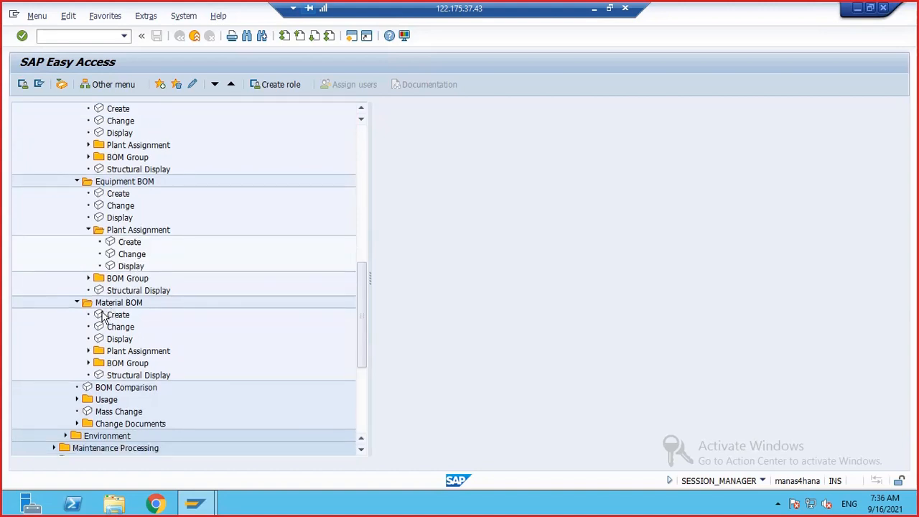
click(101, 317)
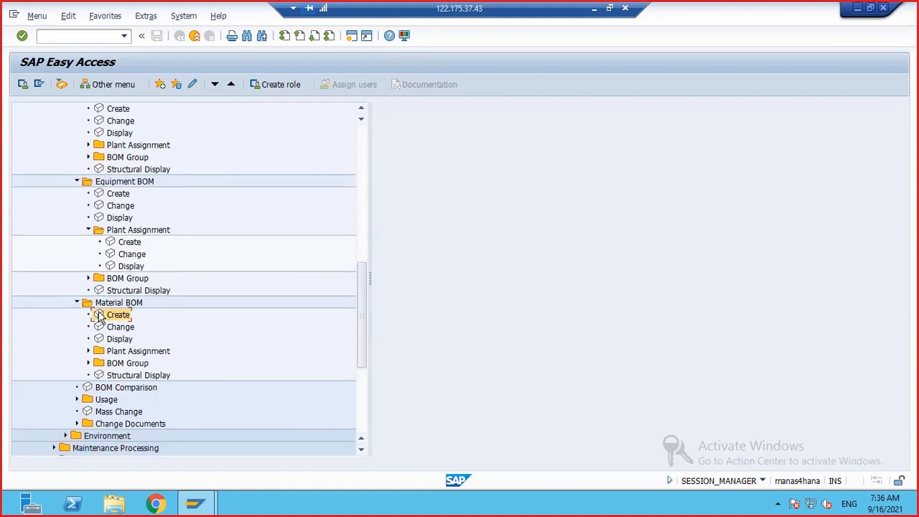
double_click(100, 317)
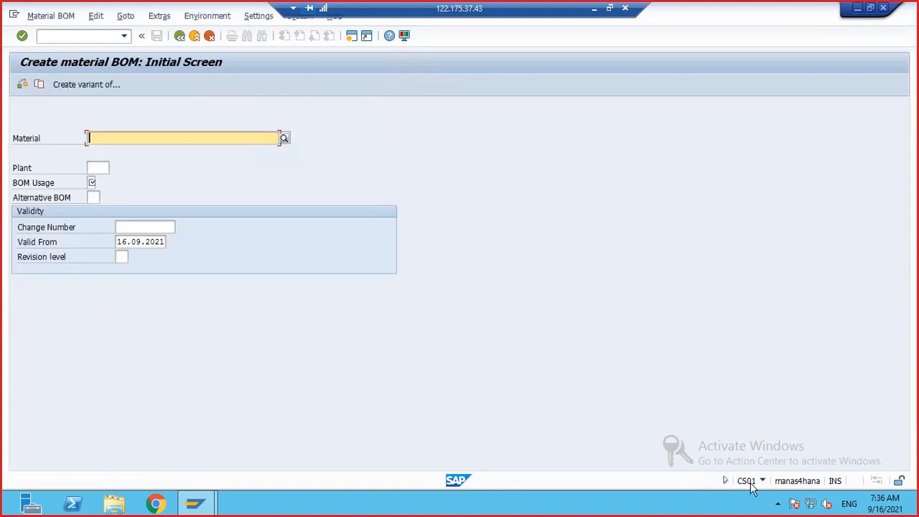
click(181, 36)
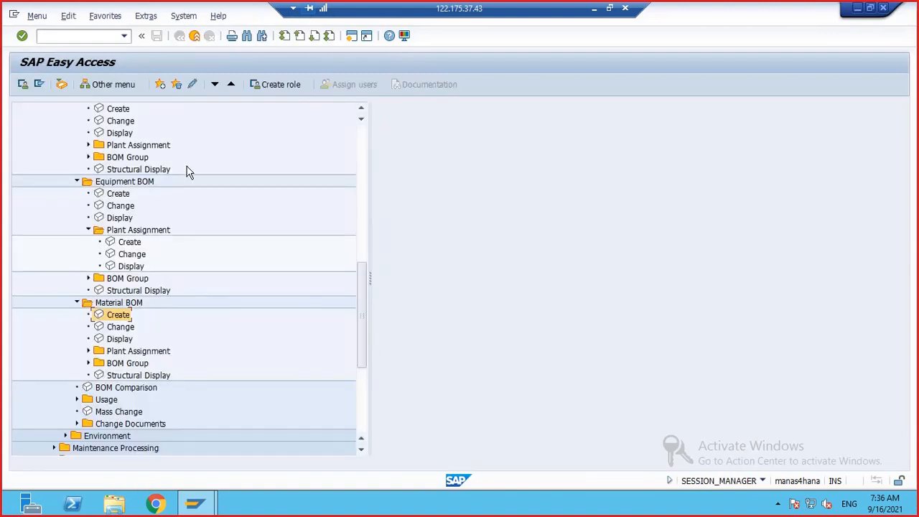
Check the transaction code of Create under Equipment BOM, and open Create under Functional Location BOM to check its code
double_click(101, 195)
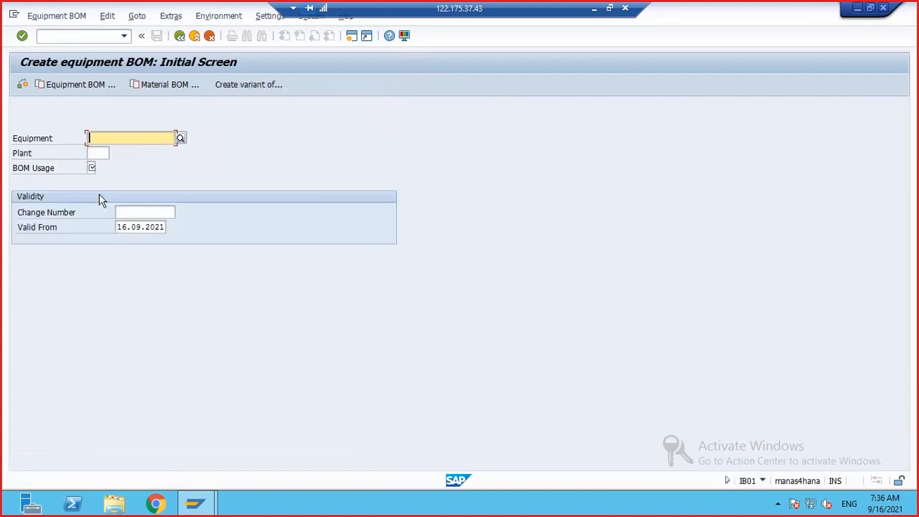
click(179, 36)
scroll(116, 173, up, 1)
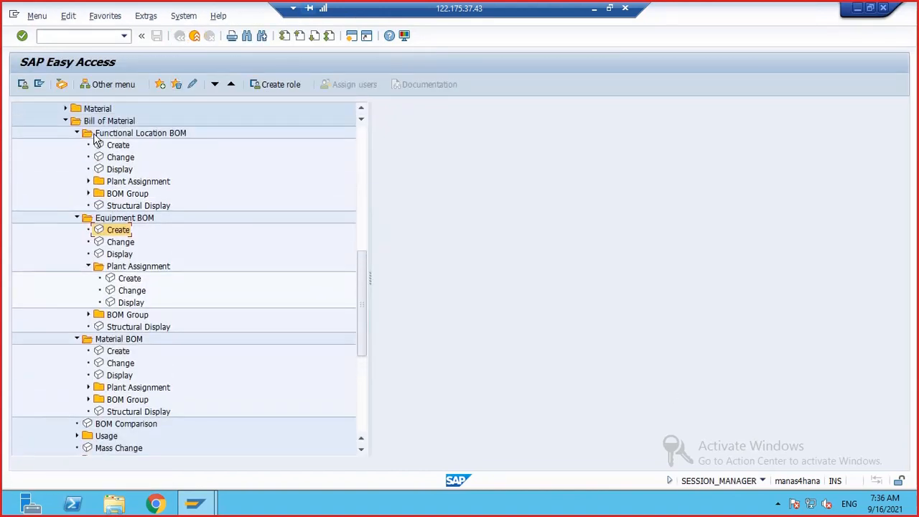
double_click(115, 146)
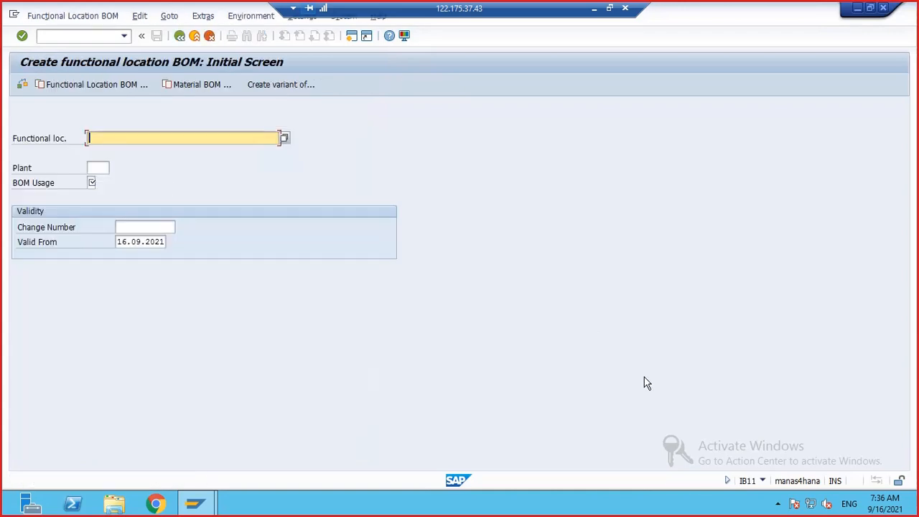
Switch to the Excel notes and correct the transaction code in F22 to read "IB11 - Create FLOC Bom"
click(594, 8)
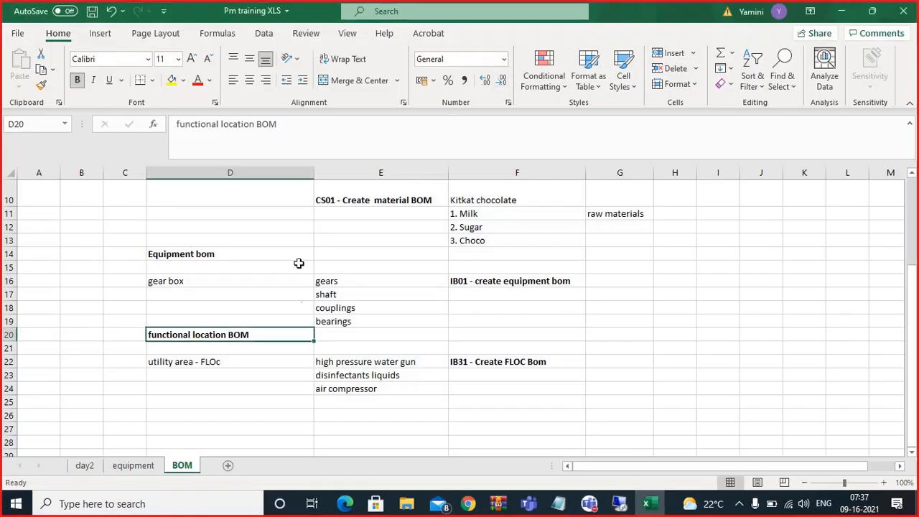
double_click(462, 362)
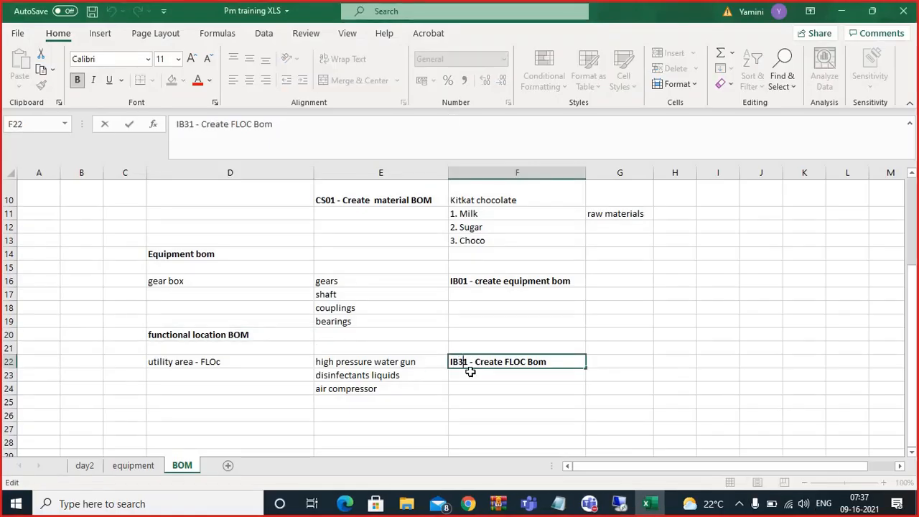
key(BackSpace)
text(1)
click(498, 390)
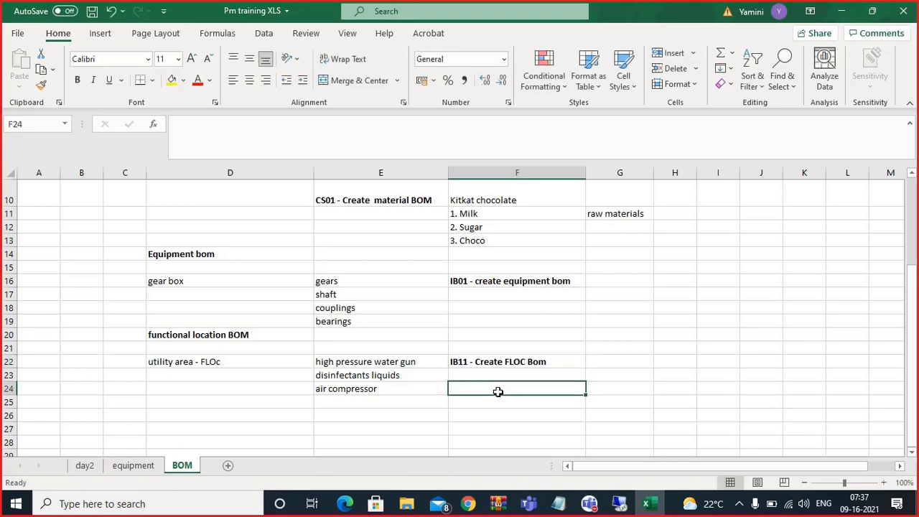
Switch back to the remote SAP session and start transaction CS01 in place of the current one using /ncs01
click(619, 503)
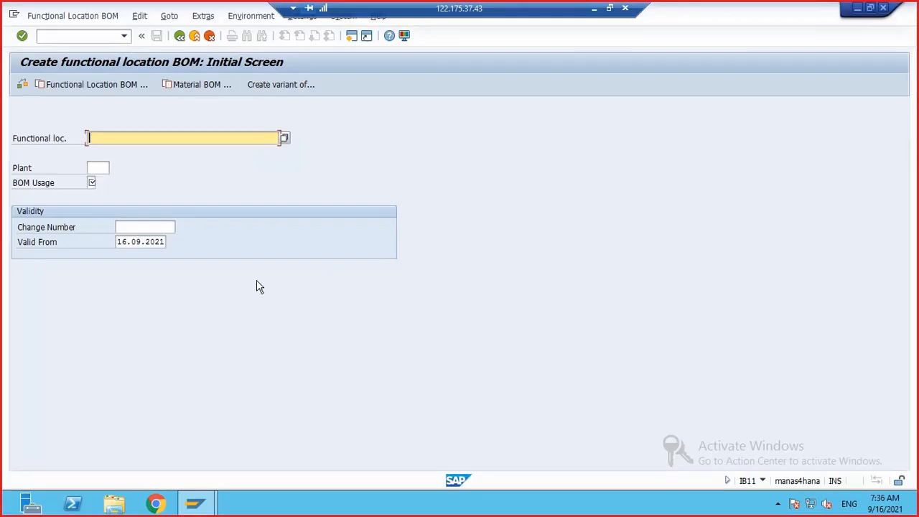
click(88, 38)
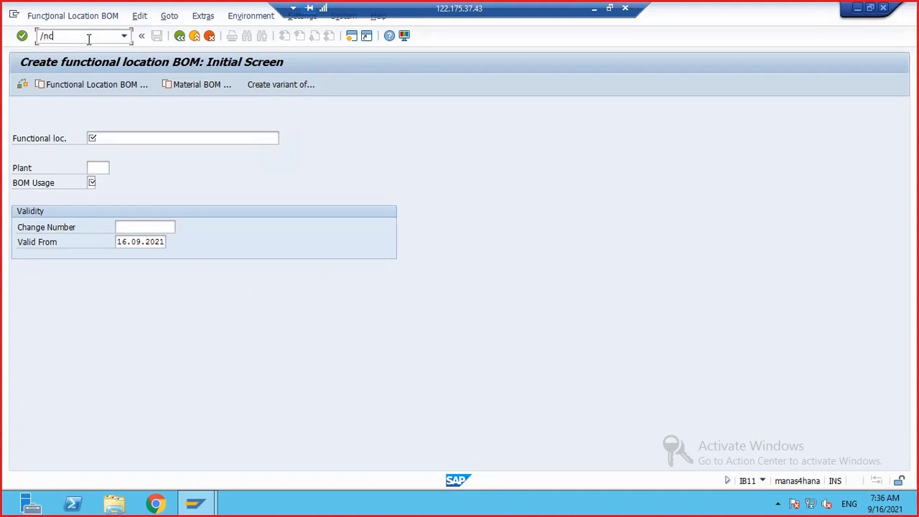
text(/ncs01)
key(Return)
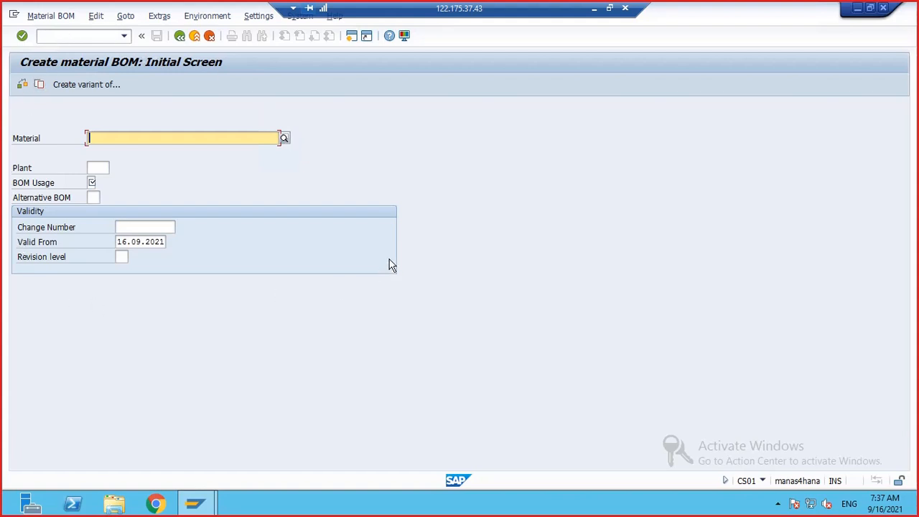
click(124, 138)
Start the Materials List transaction MM60 and set the selection to plant 1710 and material type FERT
click(73, 36)
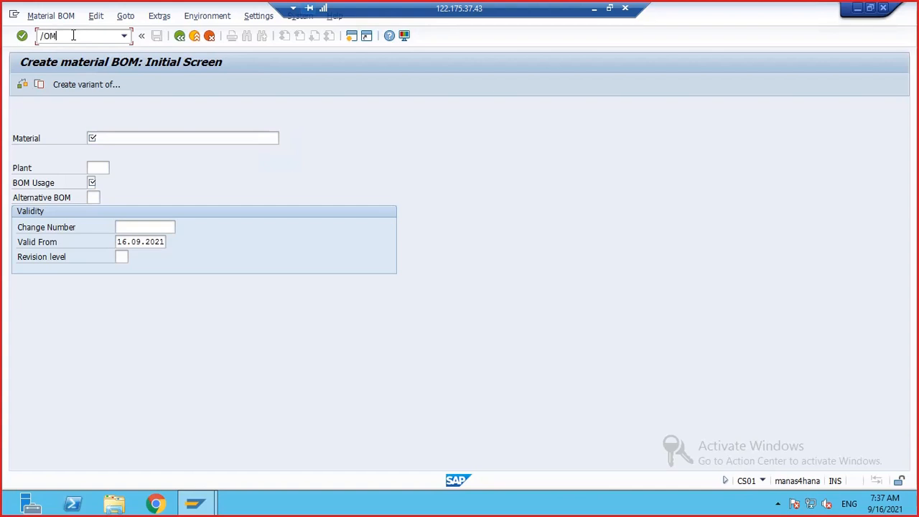
key(Return)
click(183, 137)
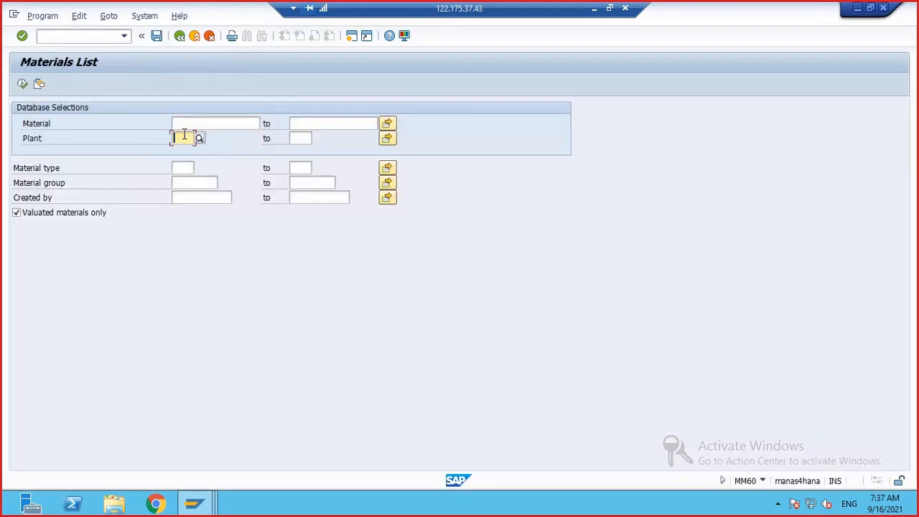
text(1710)
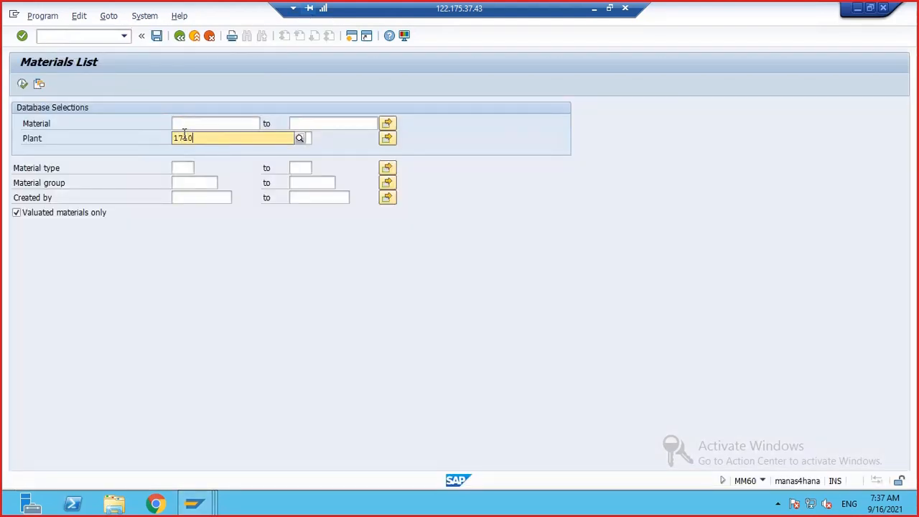
click(186, 162)
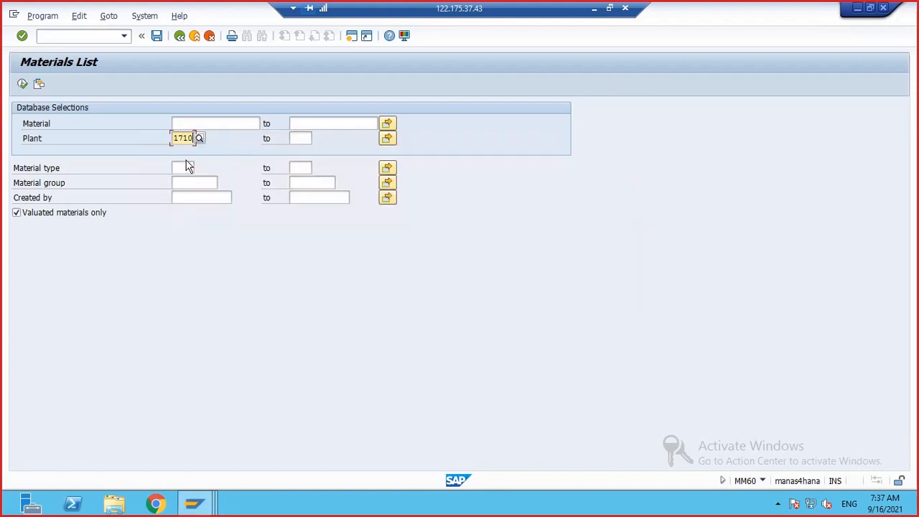
click(186, 165)
text(FERT)
Switch to the Excel notes and enter "Material type - MM concpet" in D28 of the BOM sheet, below the functional location notes
click(593, 8)
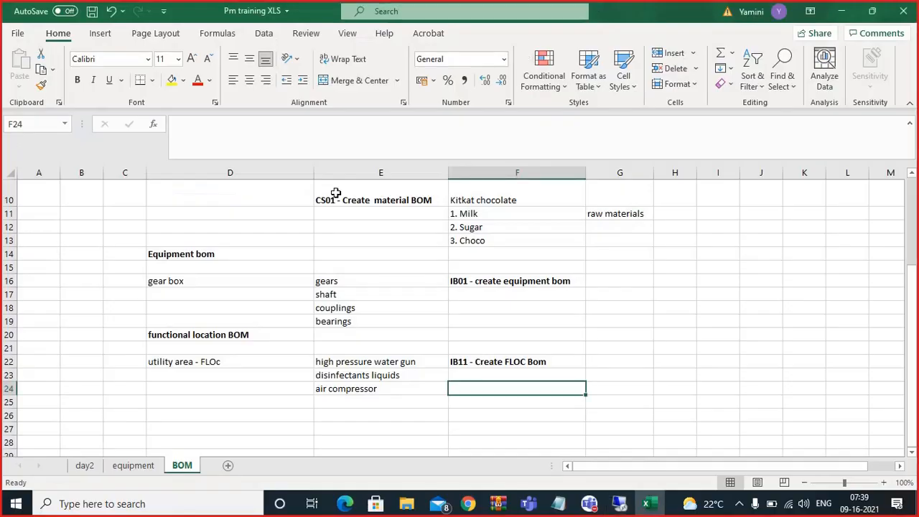
click(312, 224)
scroll(438, 246, down, 3)
scroll(349, 303, up, 4)
scroll(228, 321, down, 3)
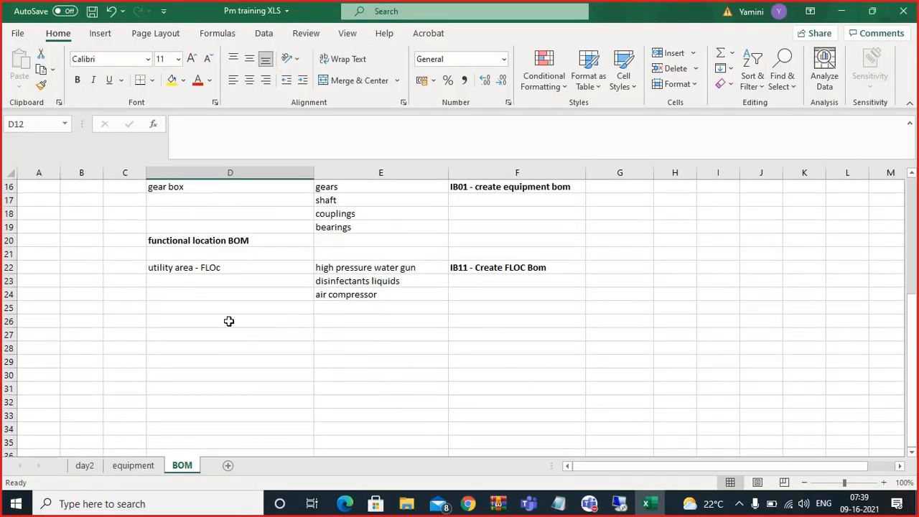
click(195, 322)
click(176, 343)
text(M)
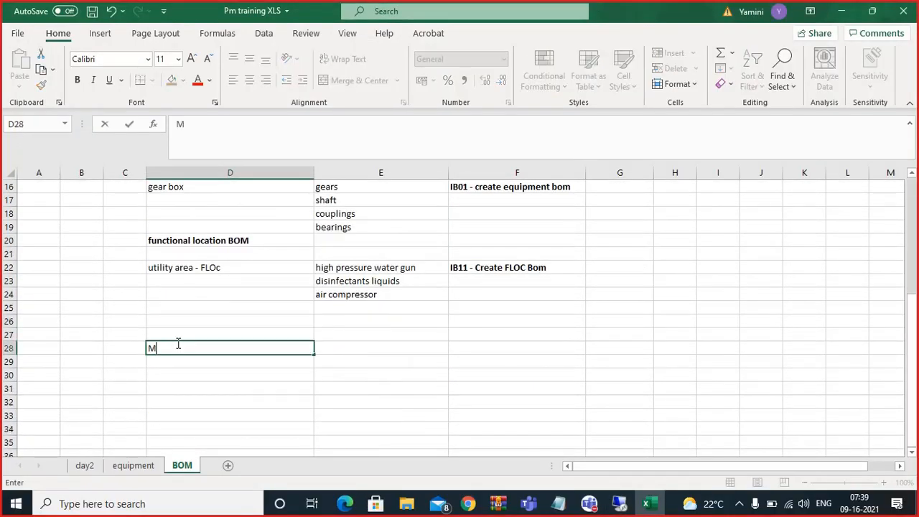
text(aterial type)
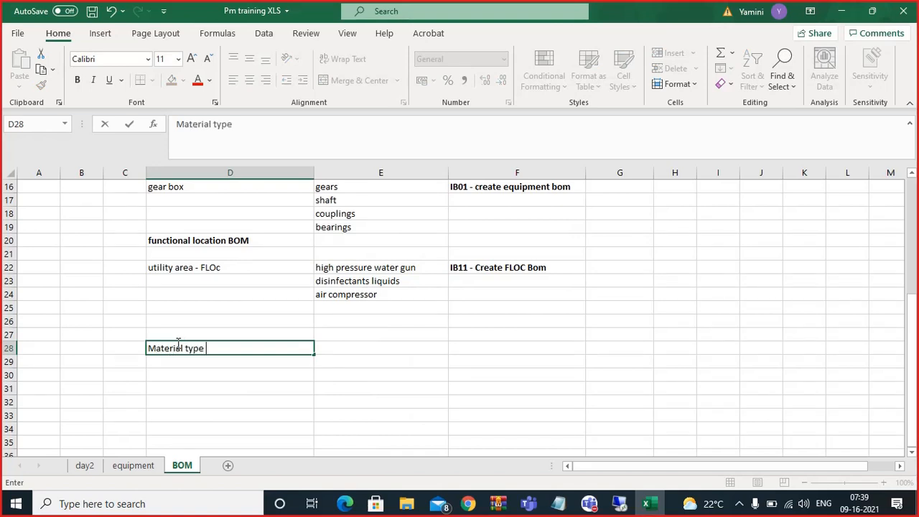
text( - MM concpet)
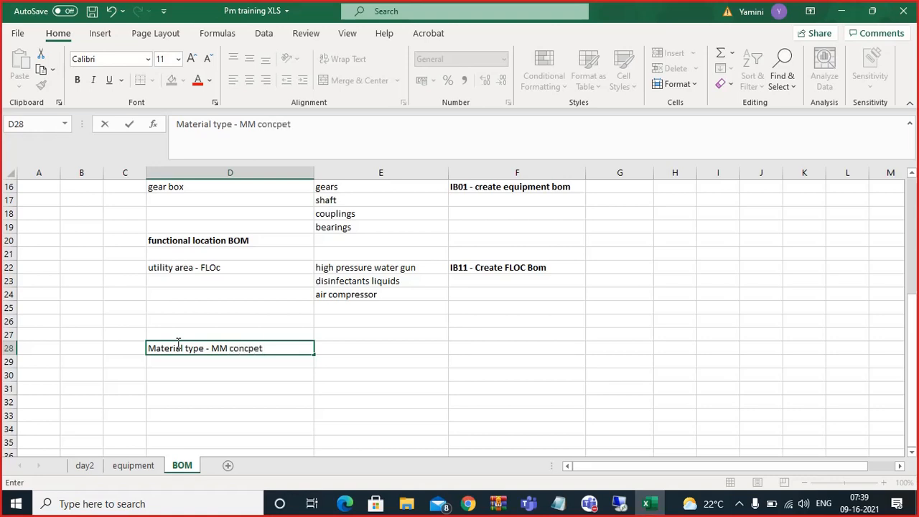
Enter "raw materials" in D30, as the first entry below the material type heading
click(179, 373)
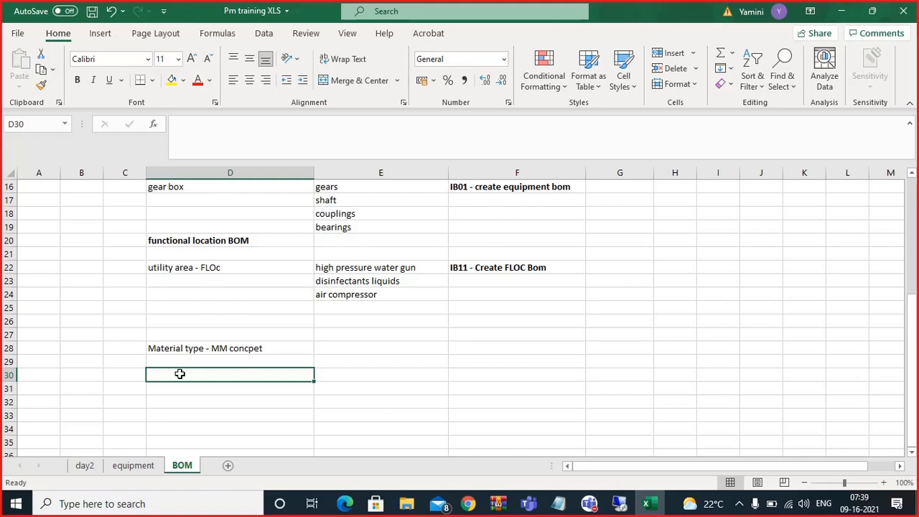
text(raw materi)
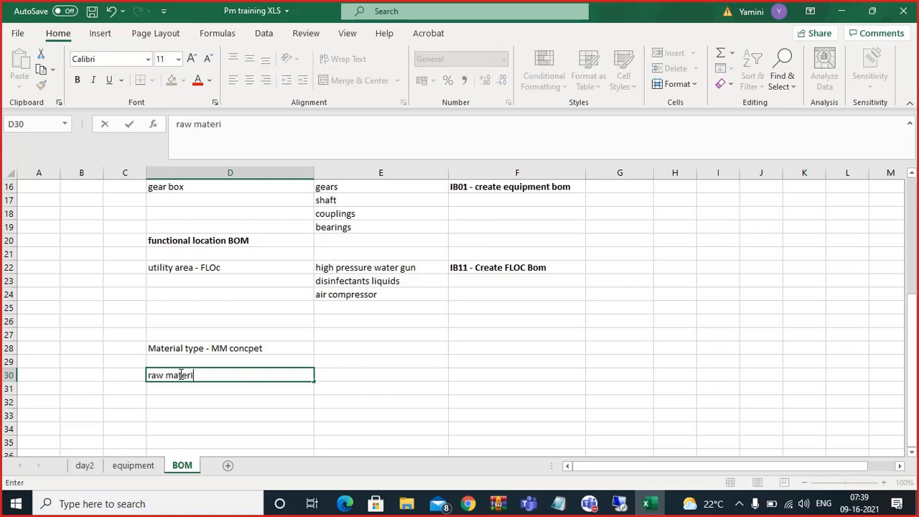
text(ls)
key(BackSpace)
key(BackSpace)
text(als)
Continue the material type list with "semi finished goods" in D31 and "finished goods" in D32
click(180, 388)
text(se)
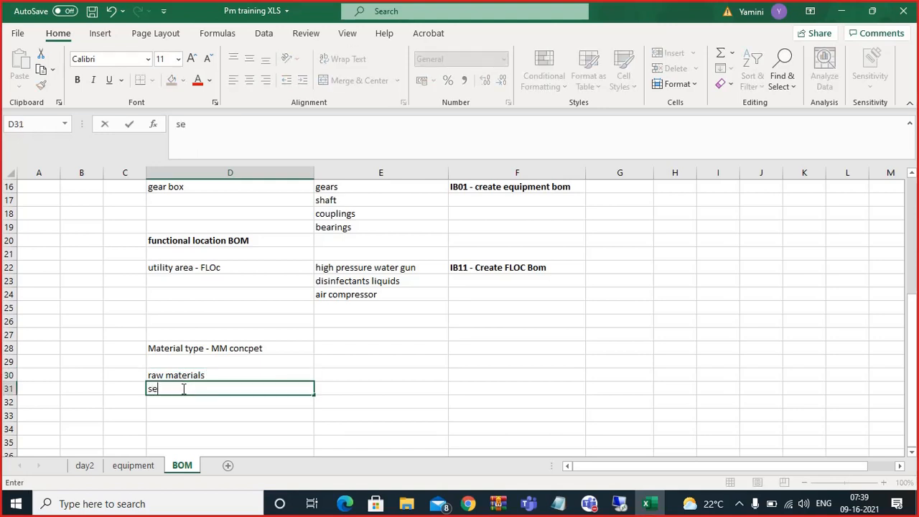
text(mi finish)
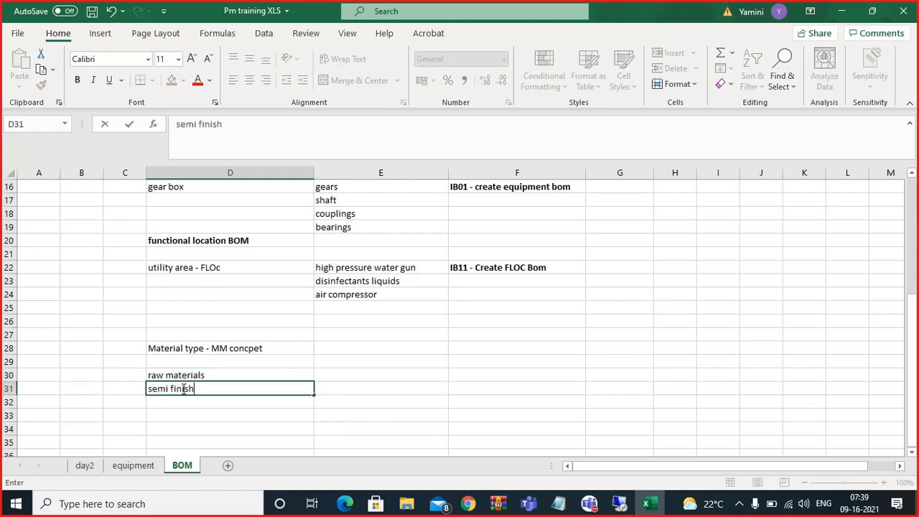
text(ed goods)
key(Return)
text(finishd)
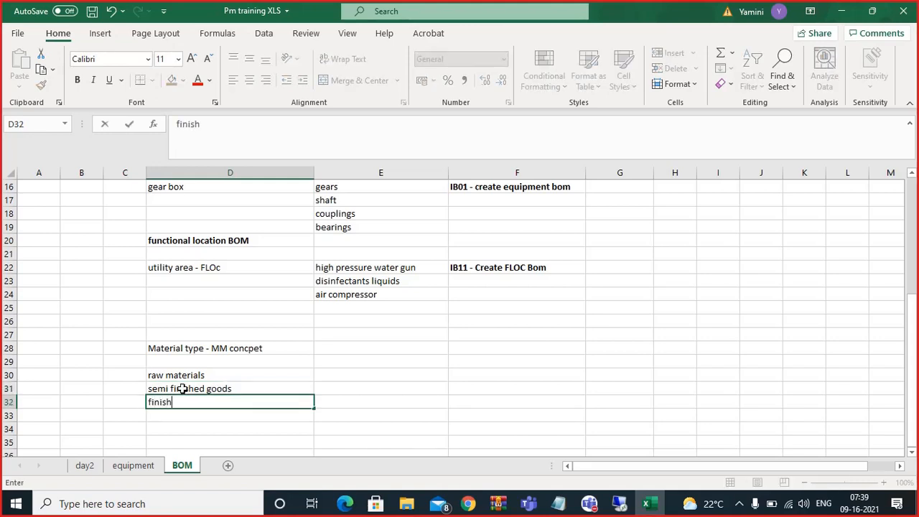
key(BackSpace)
key(BackSpace)
text(ed goods)
key(Return)
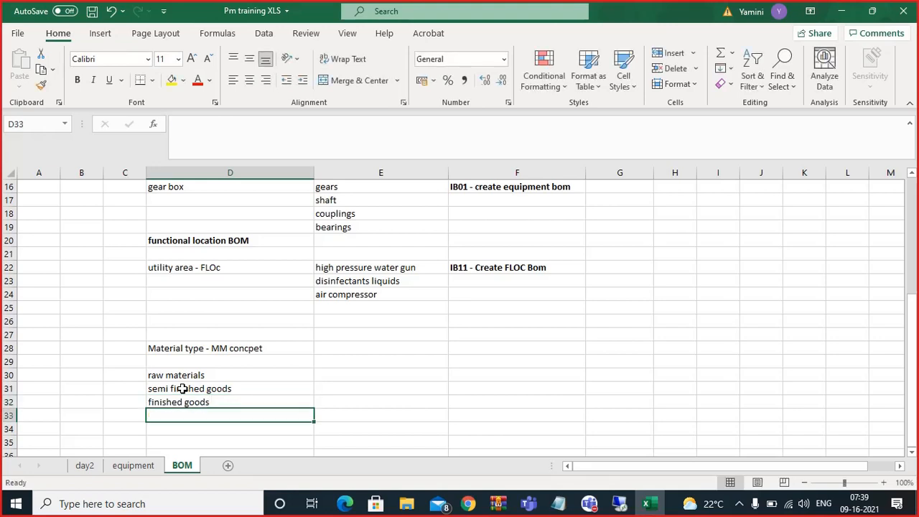
Add "spare parts" to the material type list in D33
text(er)
key(BackSpace)
key(BackSpace)
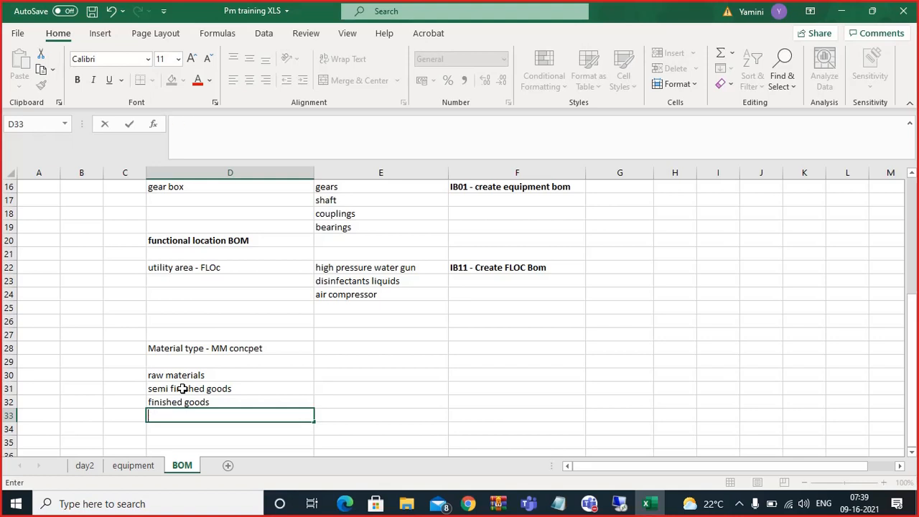
text(spare parts)
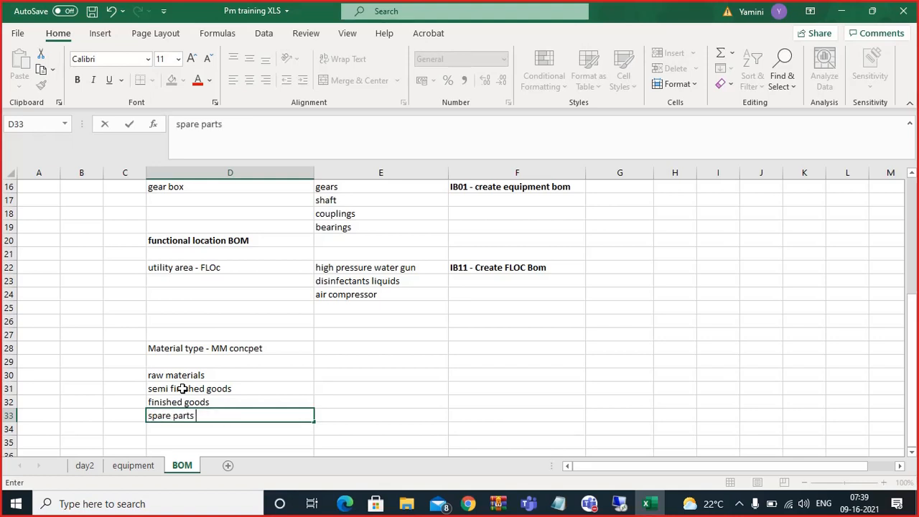
key(Return)
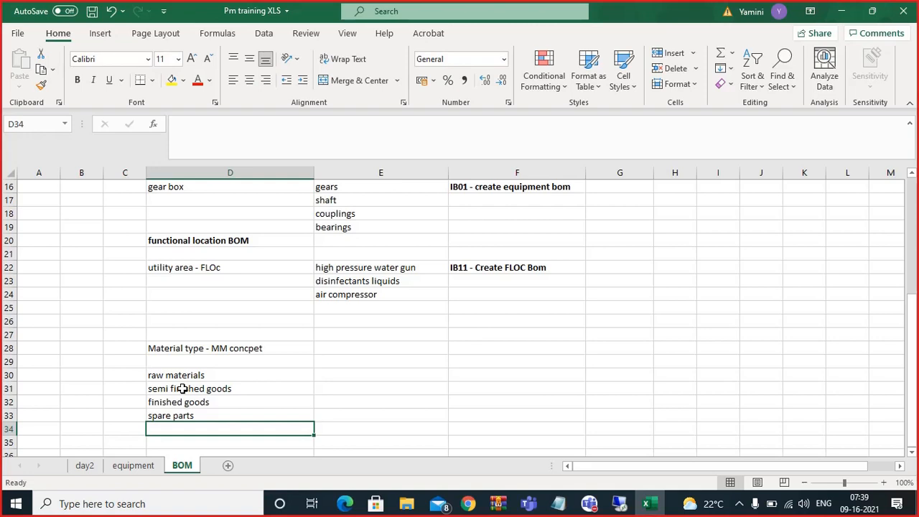
Add "maintenance assembly / pm assembly" to the material type list in D34
text(main)
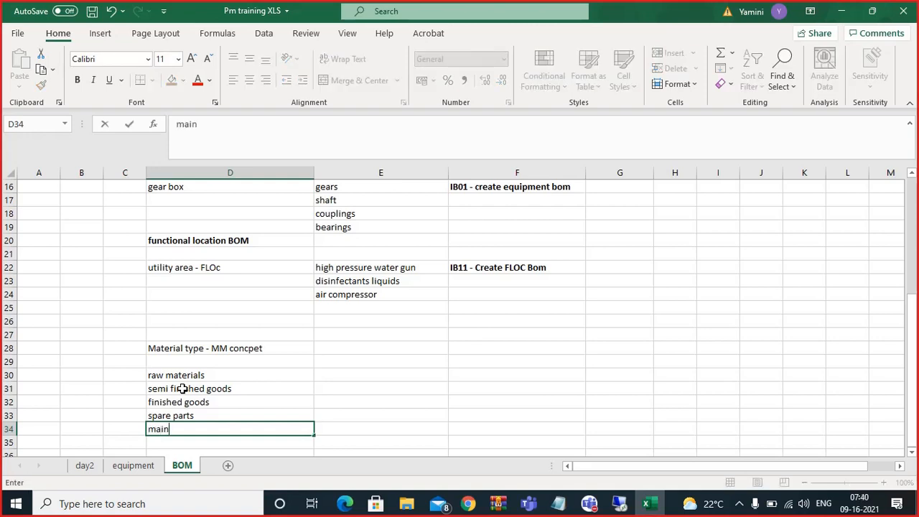
text(tenance assemb)
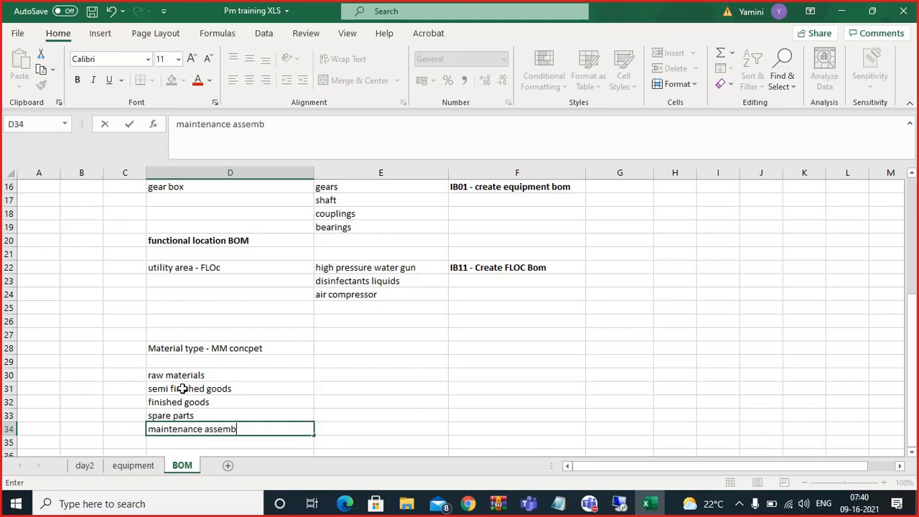
text(ly / pm assem)
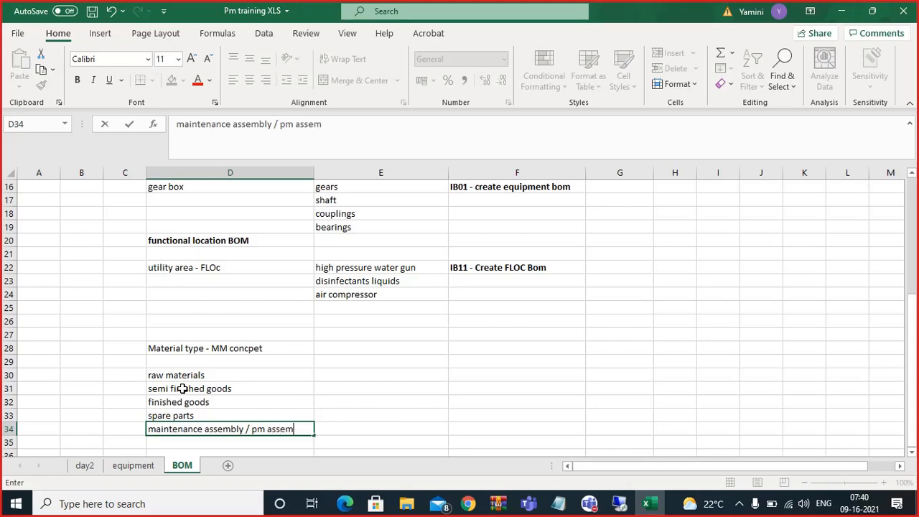
text(bly)
scroll(183, 388, down, 1)
Add "non valuated" as the last entry of the material type list in D35
click(187, 404)
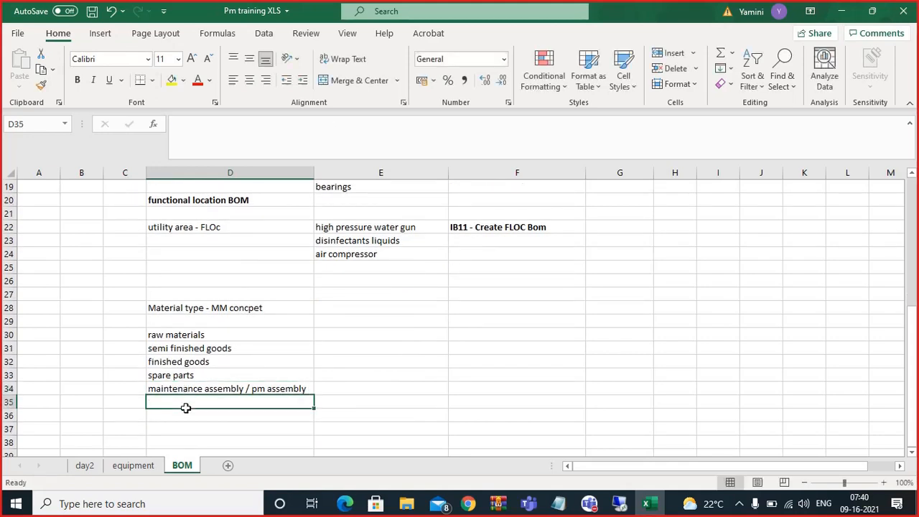
text(no)
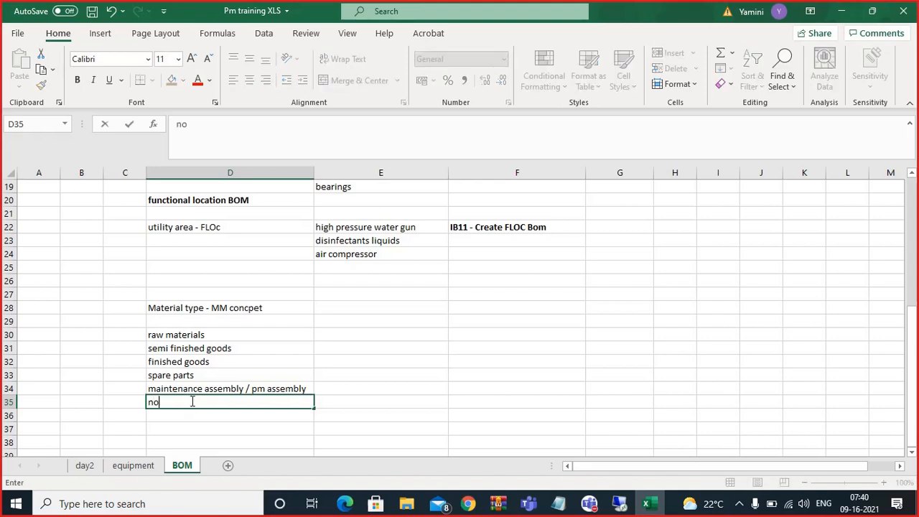
key(BackSpace)
text(n valuated)
key(Return)
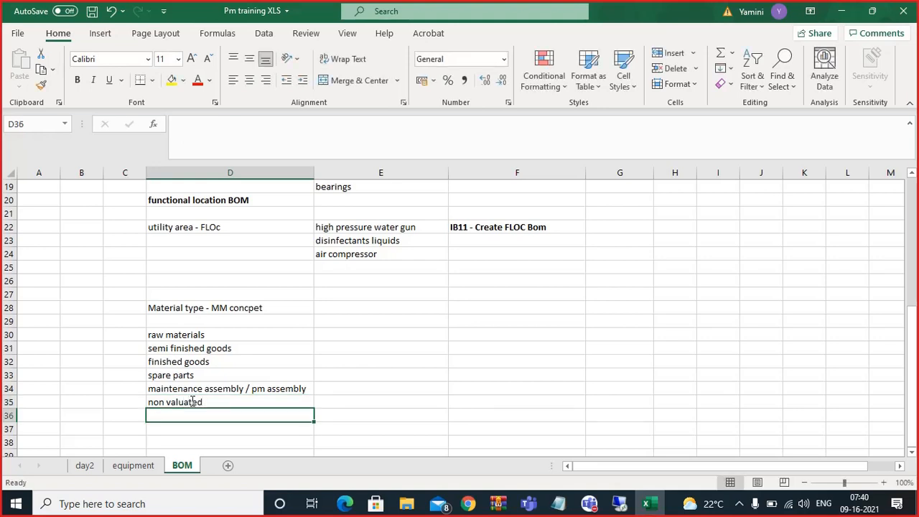
click(260, 377)
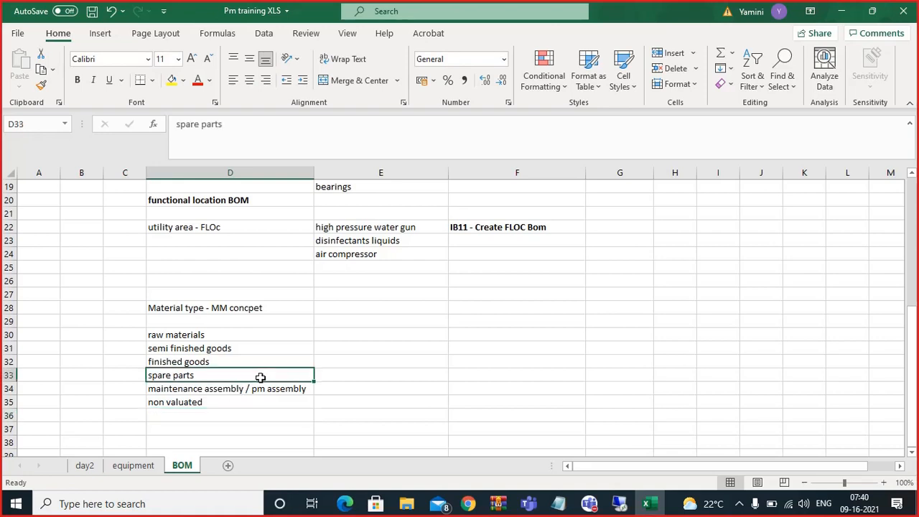
click(251, 331)
drag(250, 331, 267, 408)
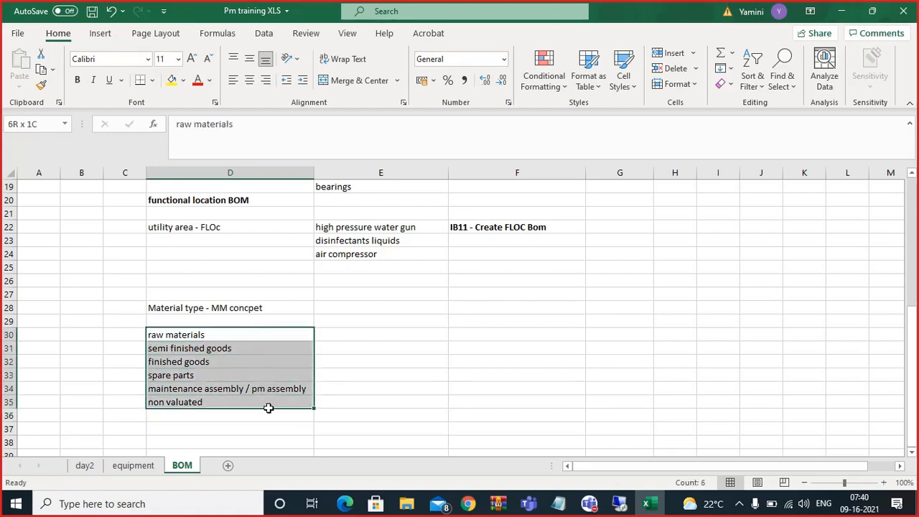
click(337, 367)
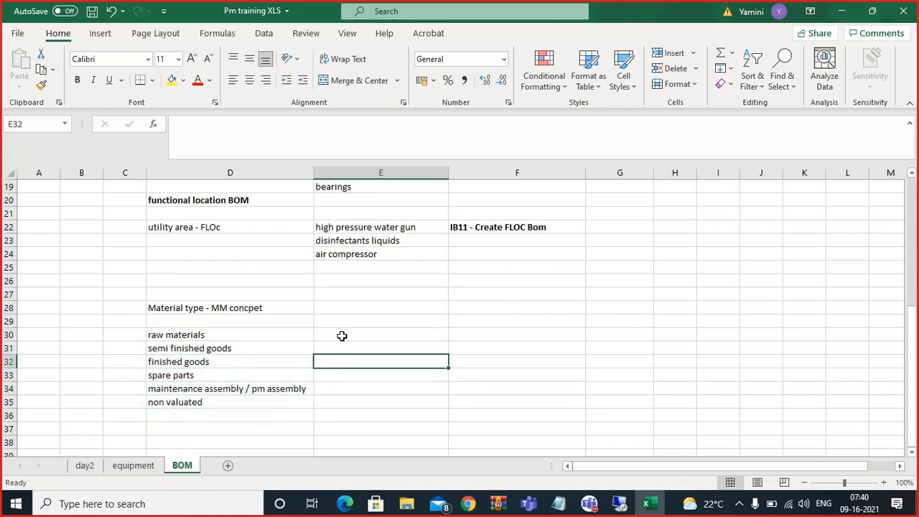
Enter the material type code ROH in E30 beside "raw materials"
click(342, 336)
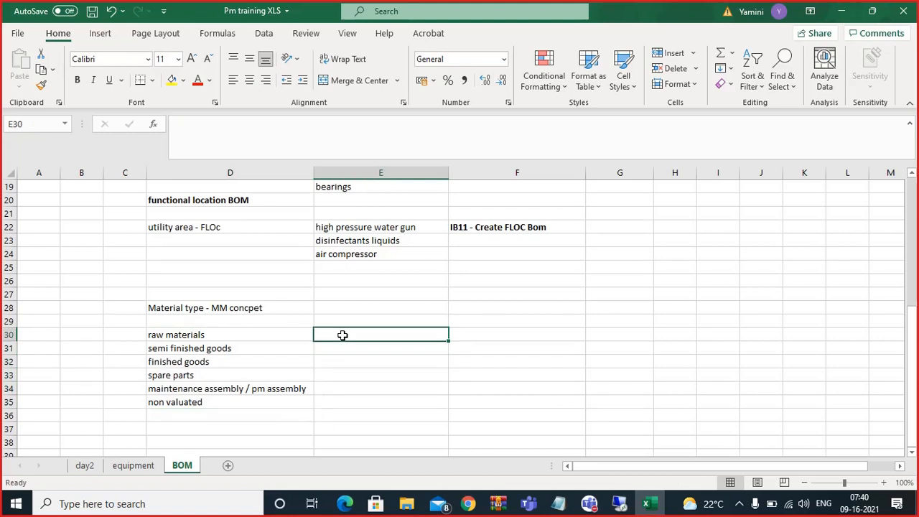
text(RO)
key(BackSpace)
key(BackSpace)
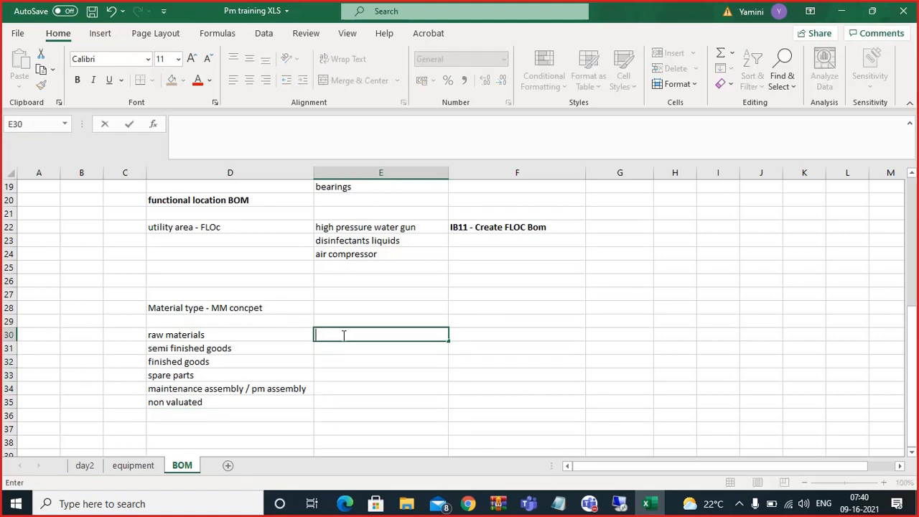
text(ROH)
key(Return)
click(350, 335)
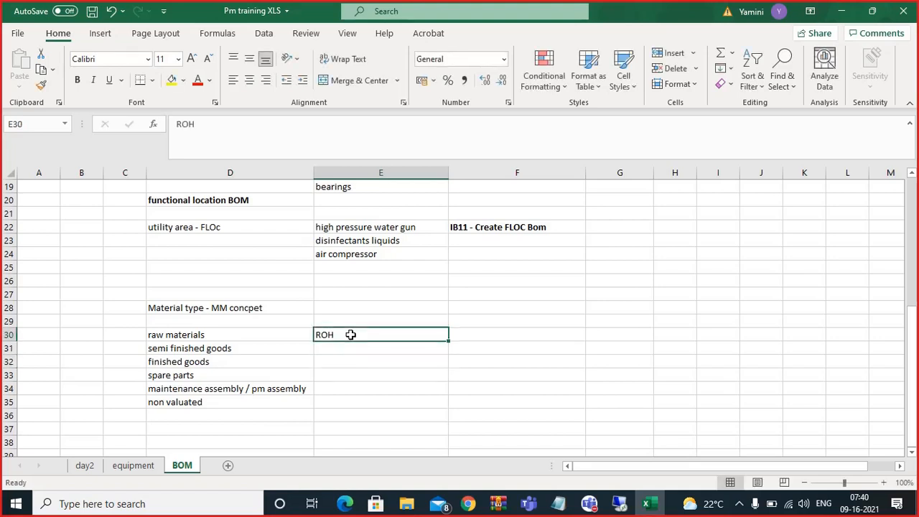
click(234, 336)
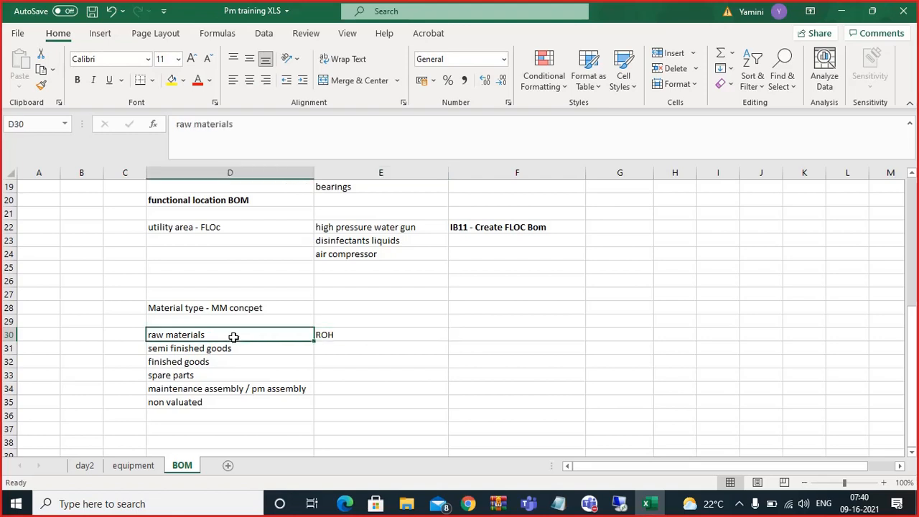
Enter the codes HALB in E31 for semi finished goods and FERT in E32 for finished goods
click(349, 349)
text(HALB)
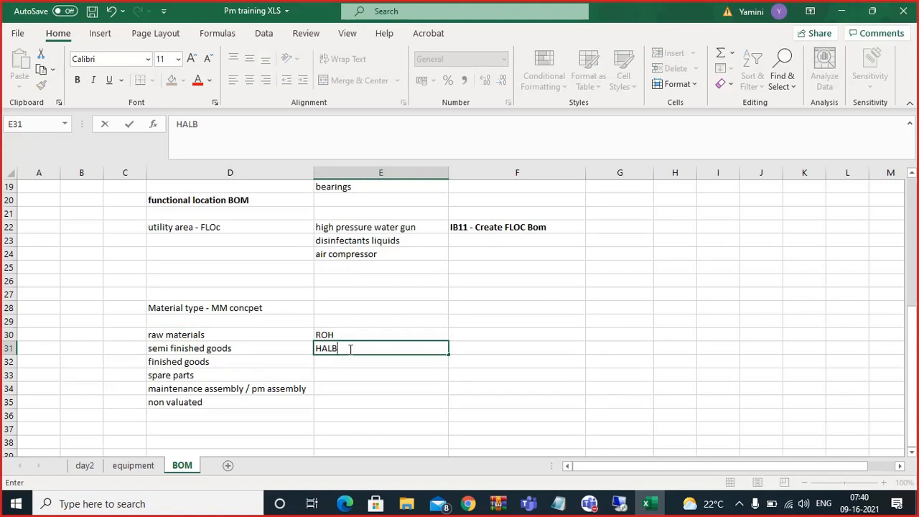
key(Return)
click(298, 347)
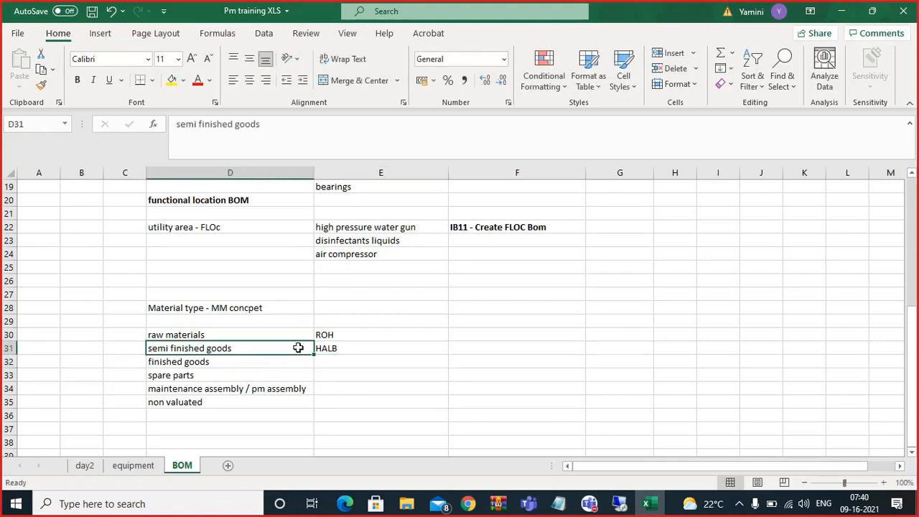
click(328, 362)
text(FERT)
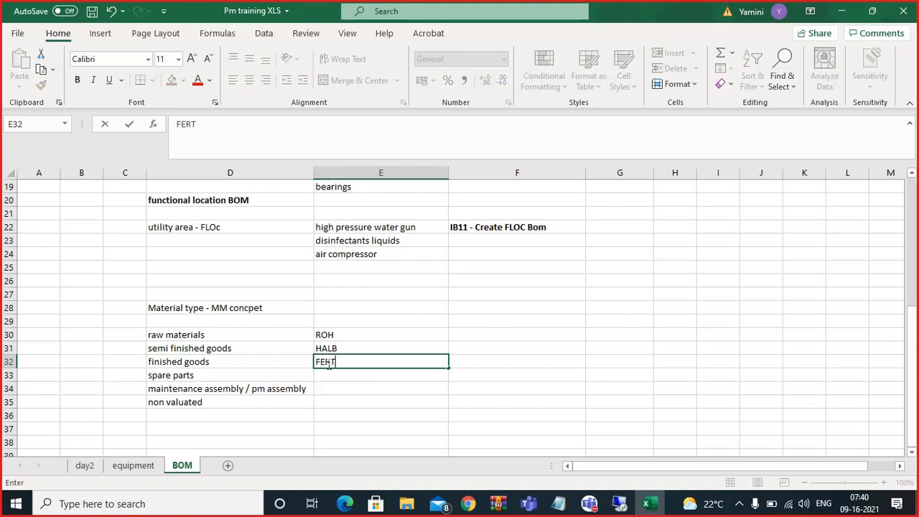
click(339, 377)
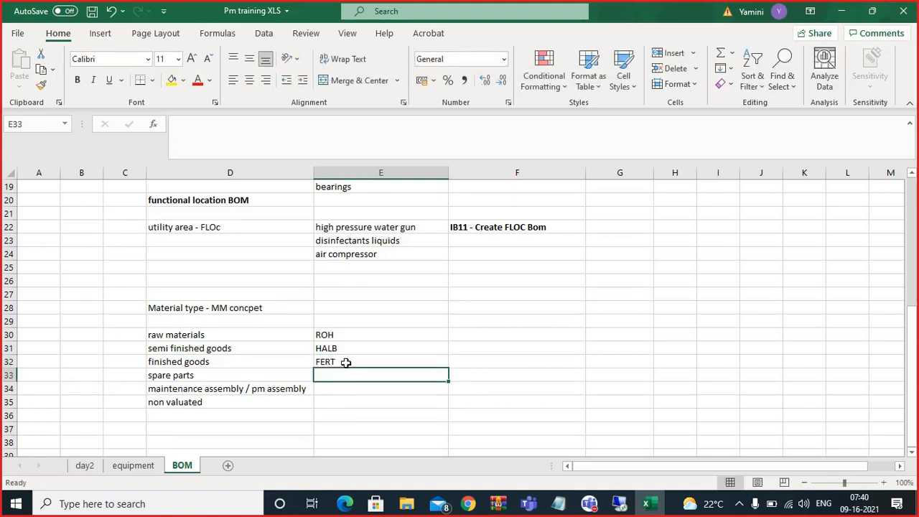
click(346, 363)
Enter the material type code ERSA in E33 beside "spare parts"
click(359, 374)
text(ERSA)
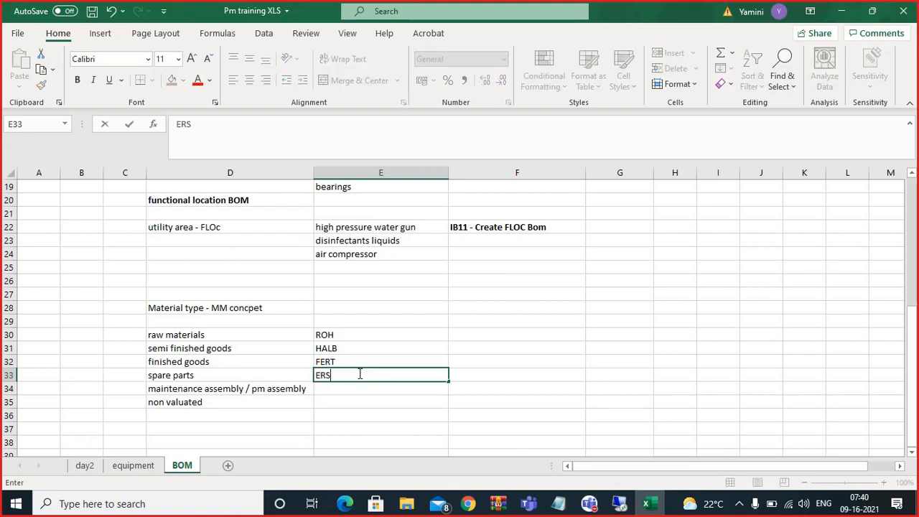
click(340, 390)
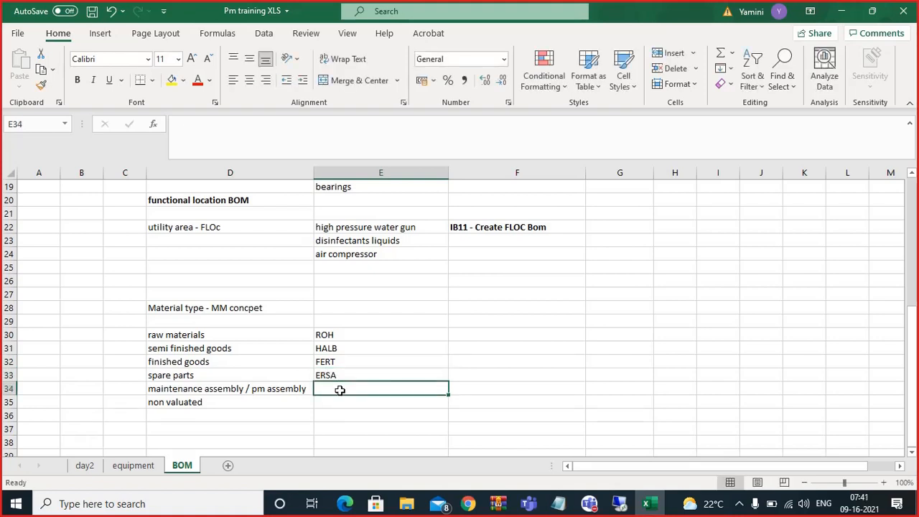
click(346, 376)
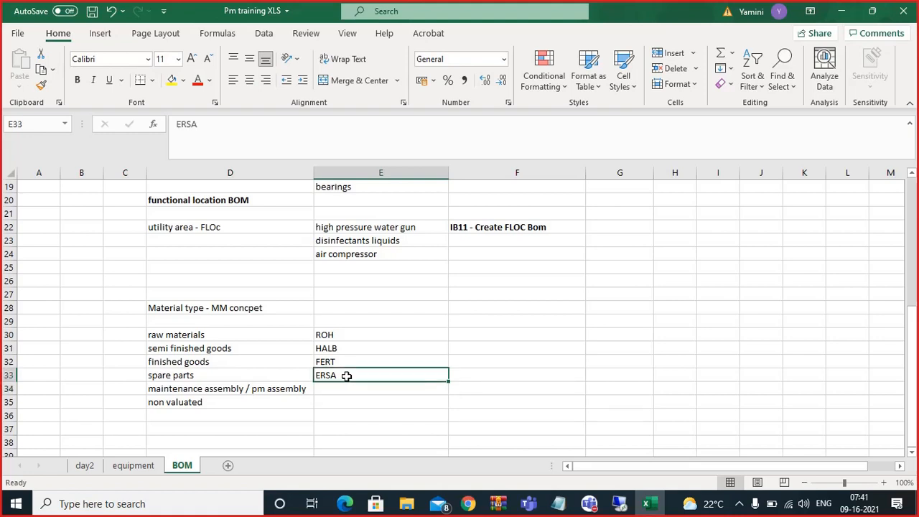
Enter the codes IBAU in E34 for maintenance assembly and NLAG in E35 for non valuated materials
click(338, 389)
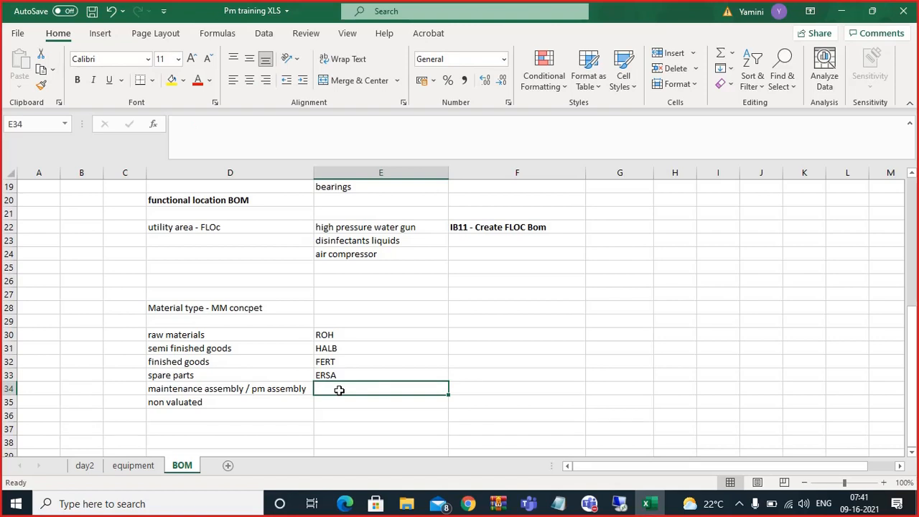
text(IBAU)
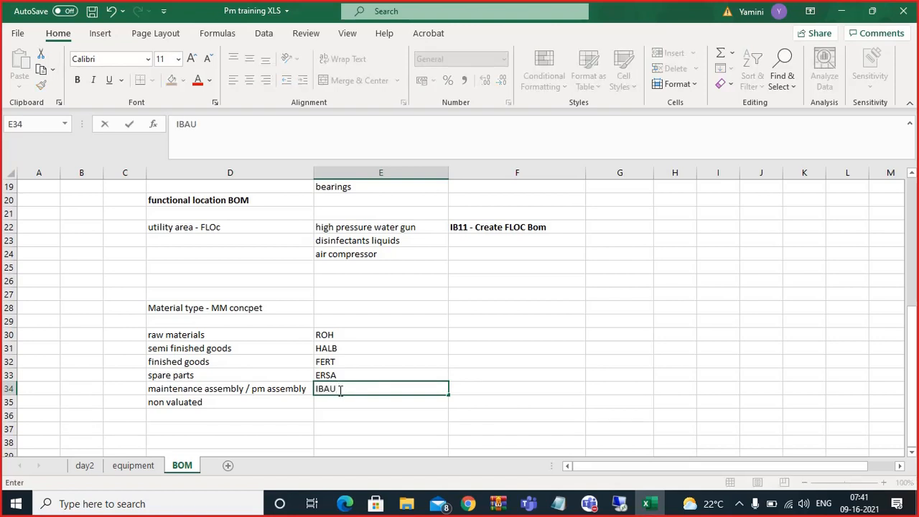
click(325, 399)
text(NL)
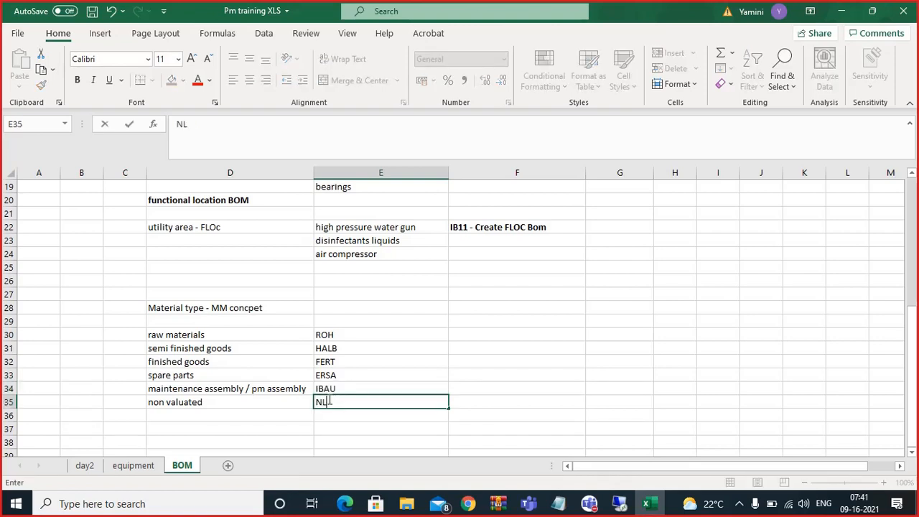
text(AG)
click(383, 347)
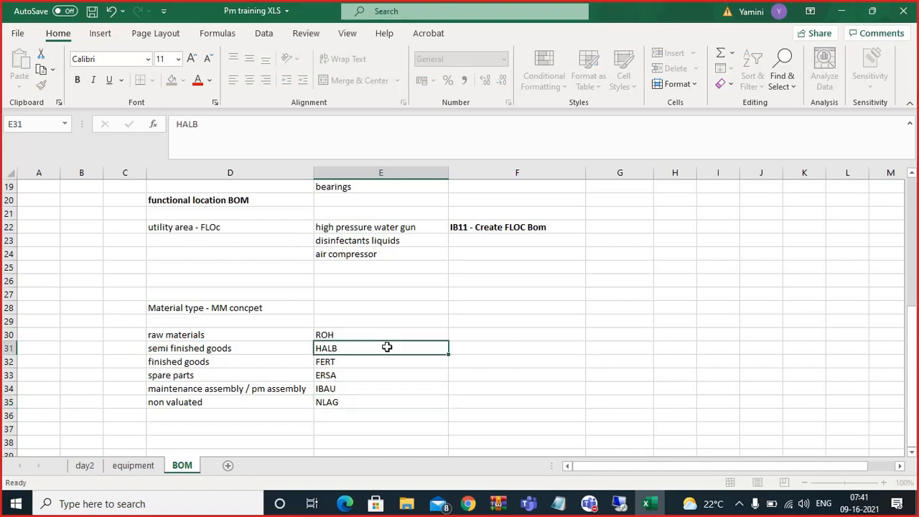
drag(338, 332, 344, 402)
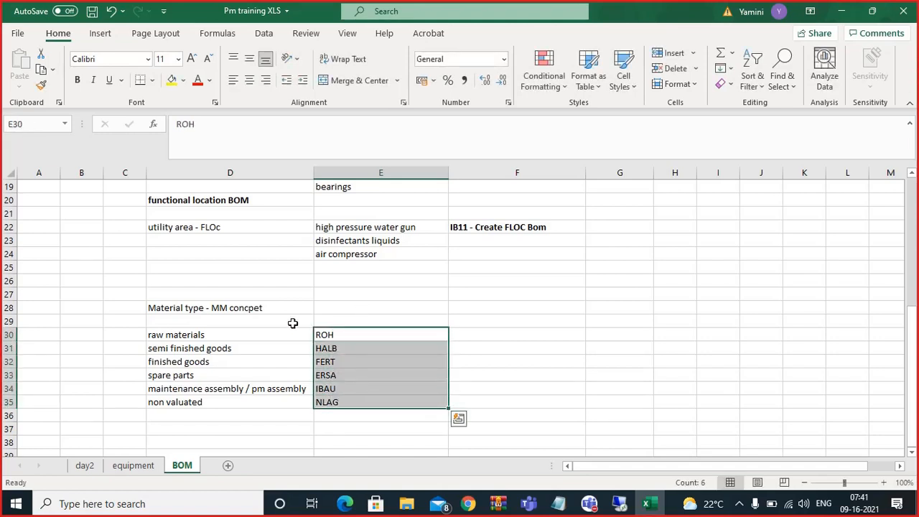
click(289, 333)
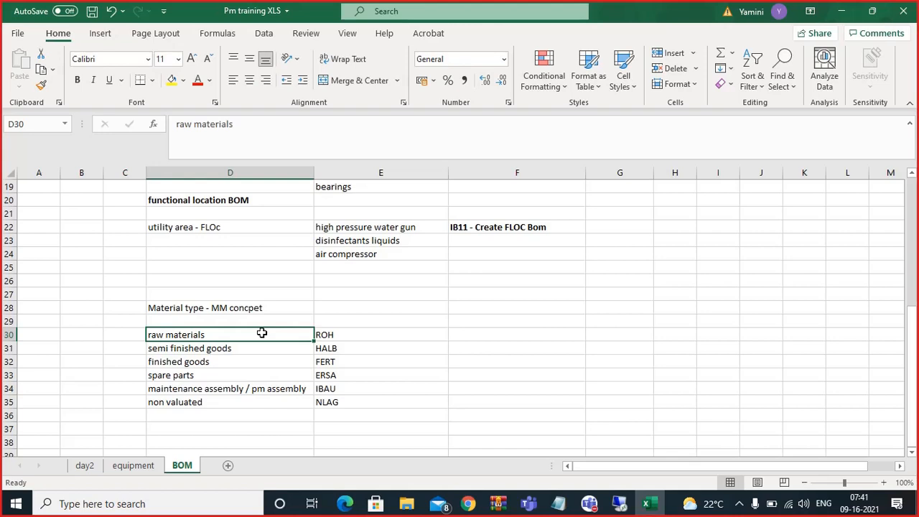
click(365, 335)
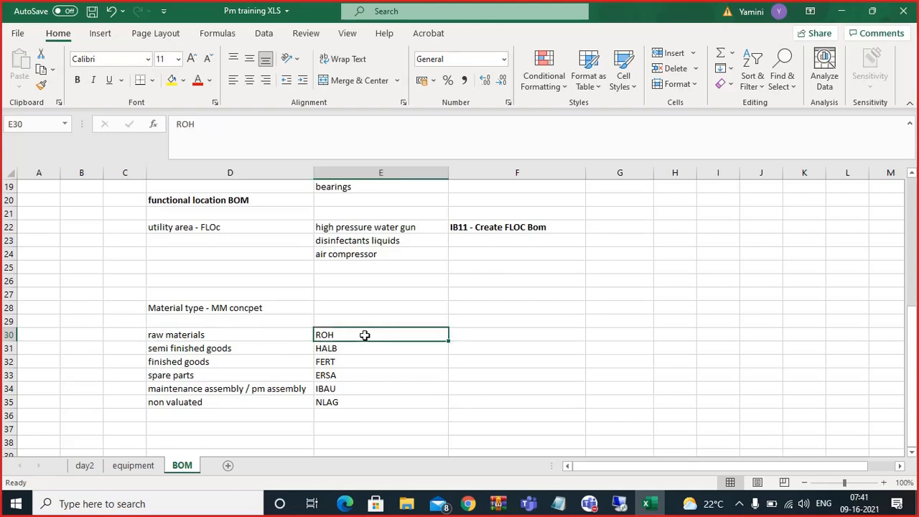
click(353, 353)
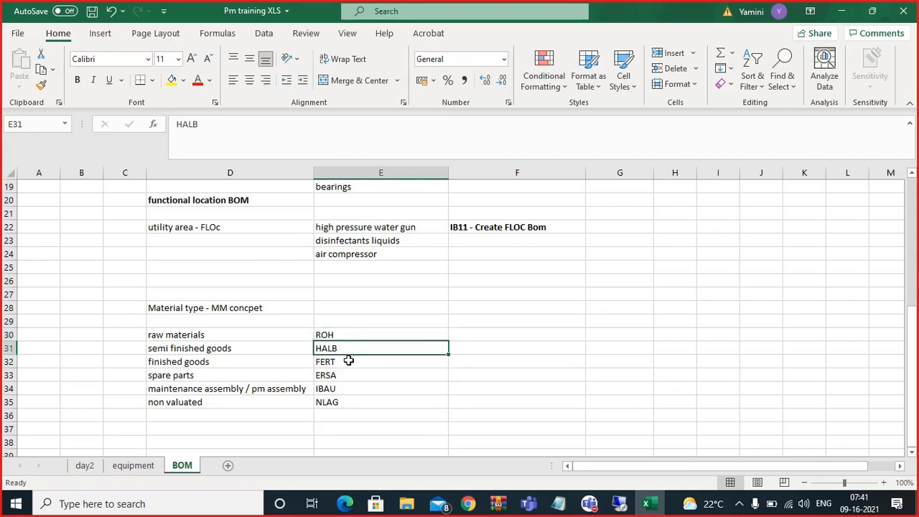
click(348, 365)
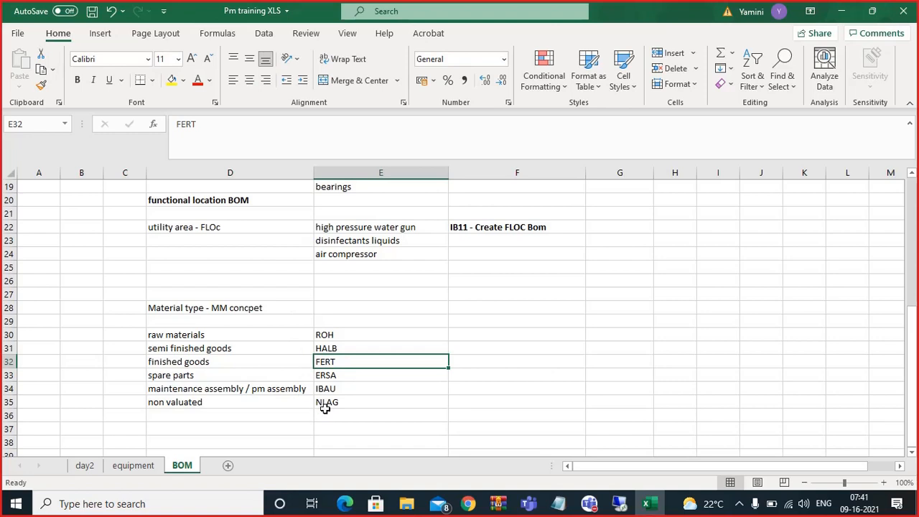
click(260, 330)
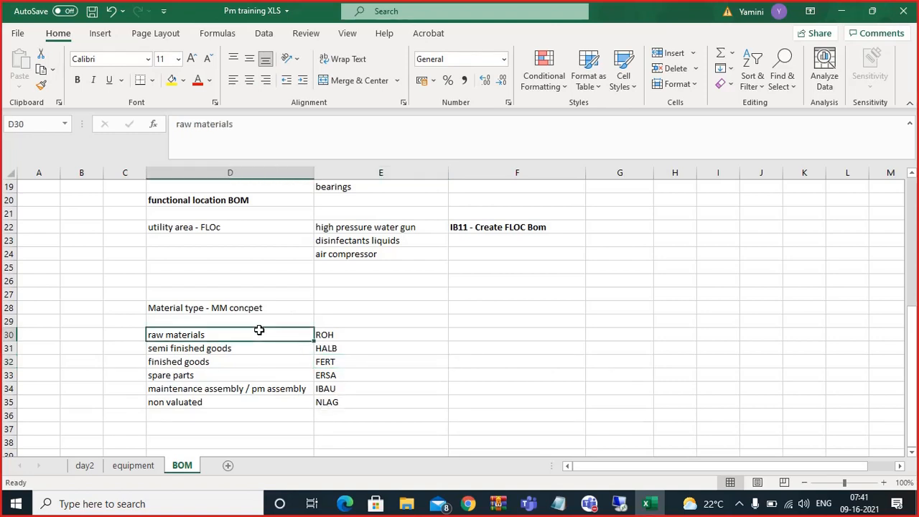
click(333, 339)
click(339, 374)
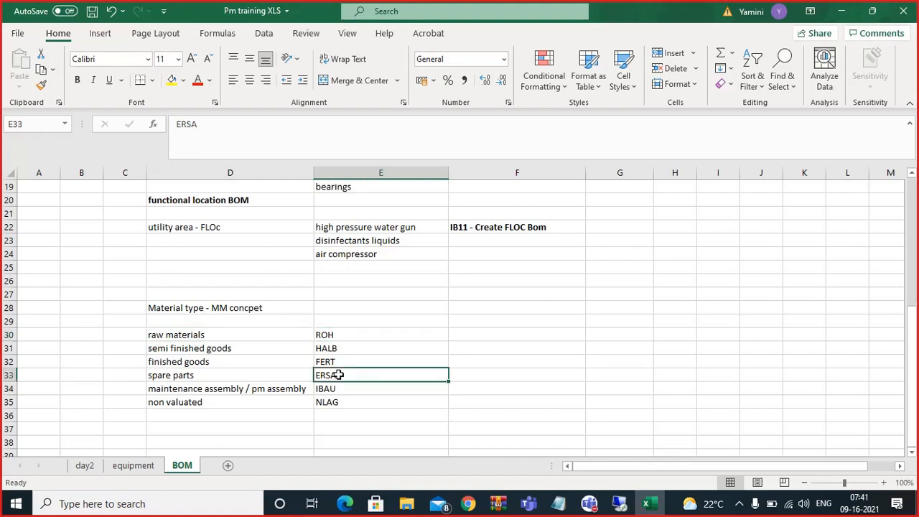
click(345, 336)
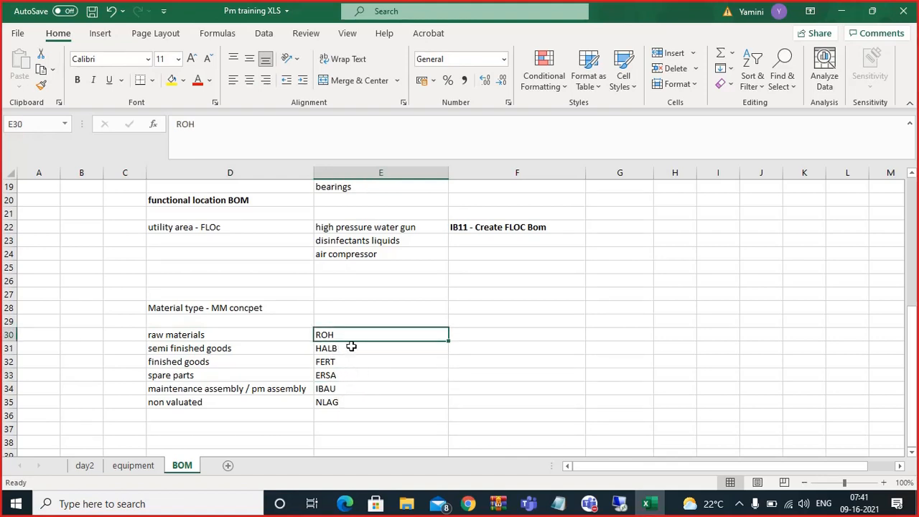
Enter the custom material type codes ZROH in F30, ZHALB in F31 and ZFERT in F32
click(470, 331)
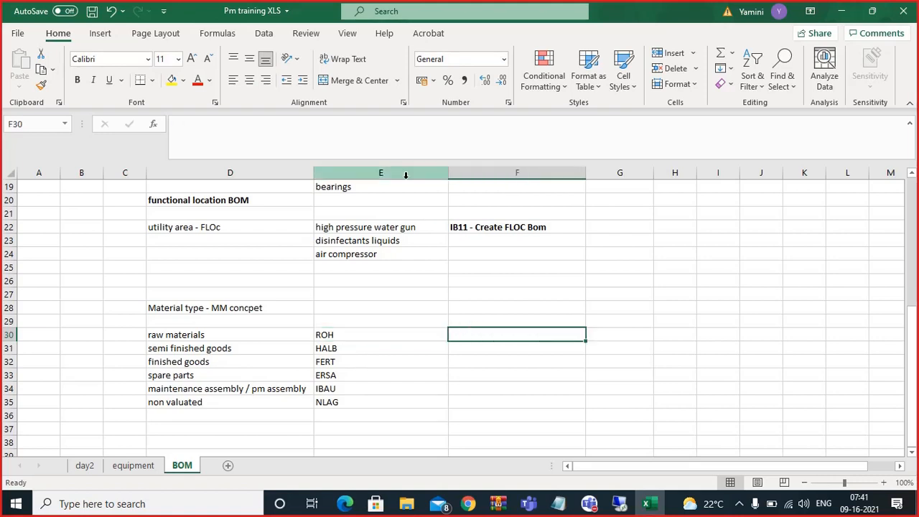
text(Z)
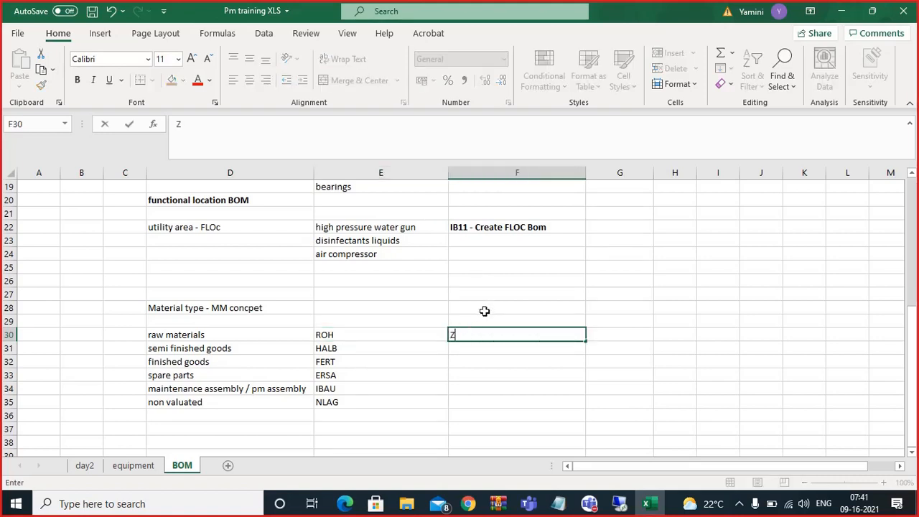
text(ROH)
key(Return)
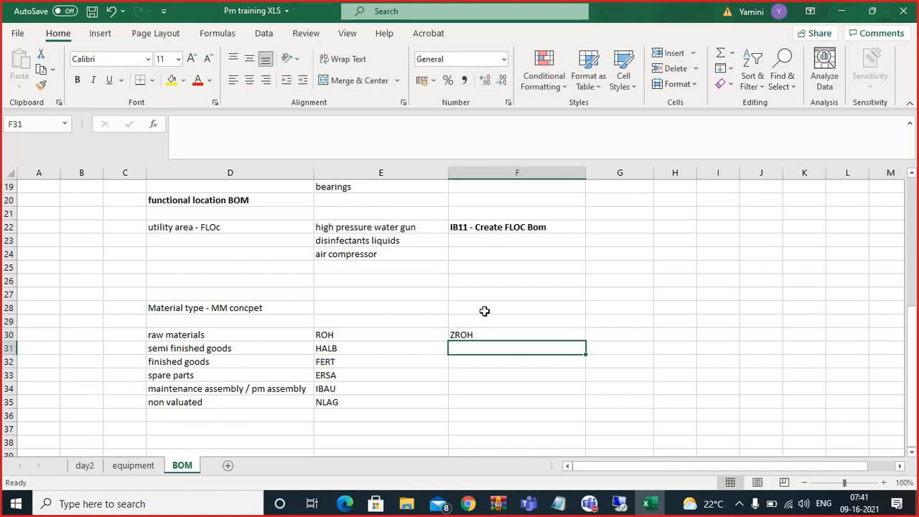
text(ZHALB)
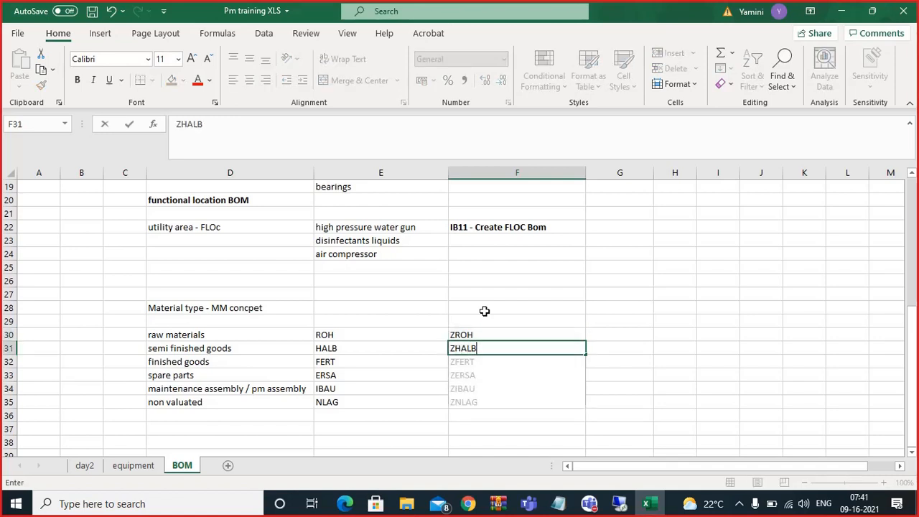
click(469, 359)
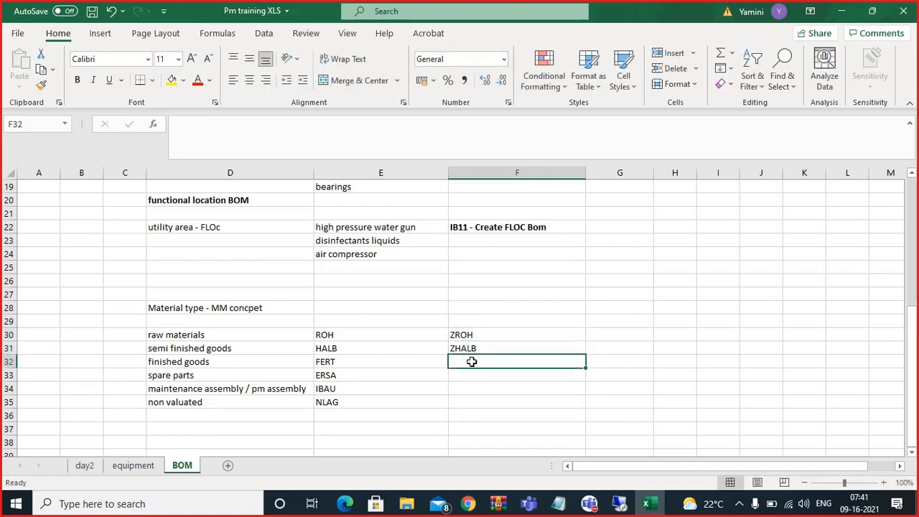
text(ZFERT)
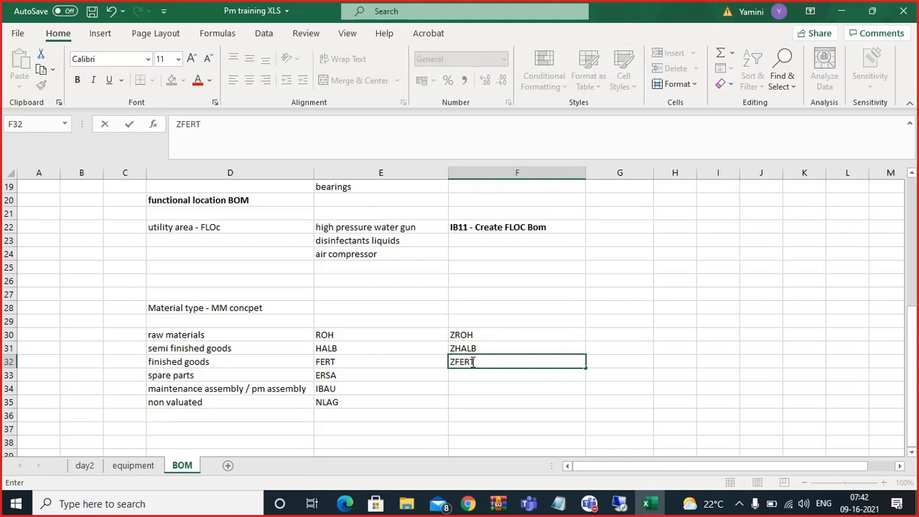
click(455, 386)
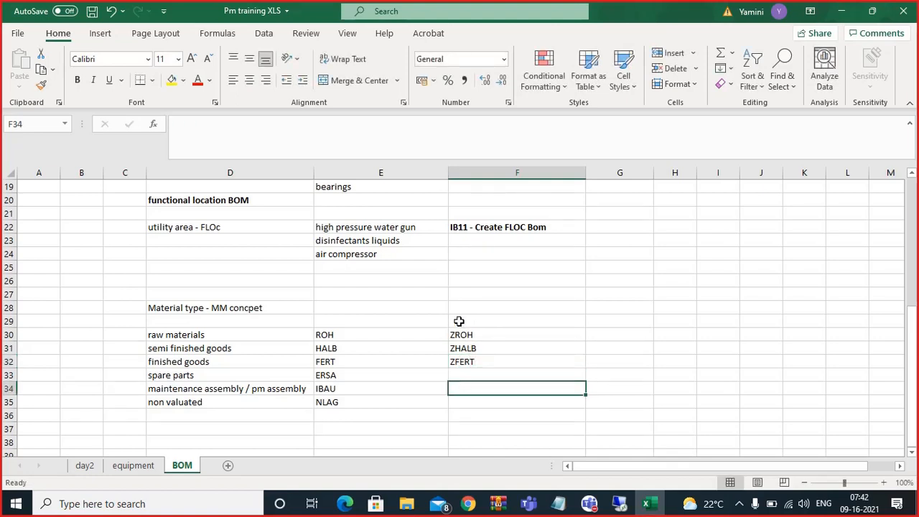
Add the heading "Custom one" in F29 above the custom codes and "standard" in E29 above the standard codes
click(460, 321)
text(Custom one)
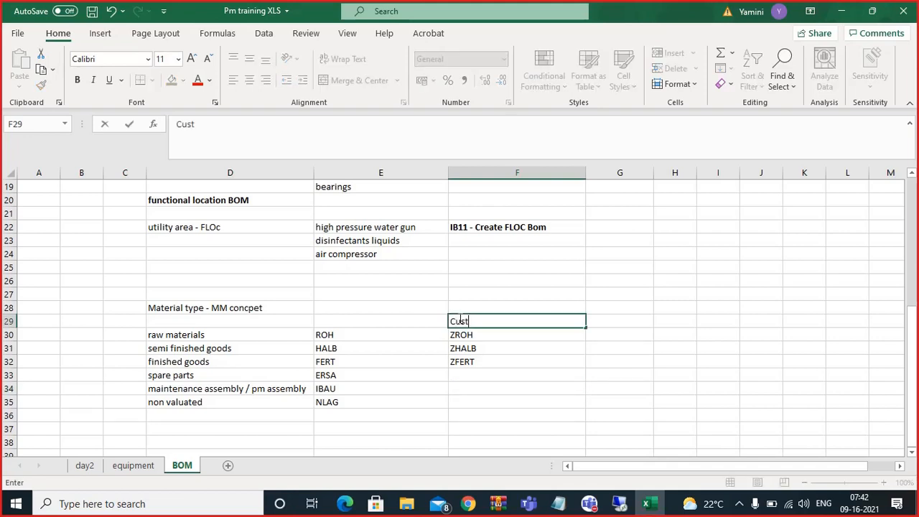
click(384, 320)
text(a)
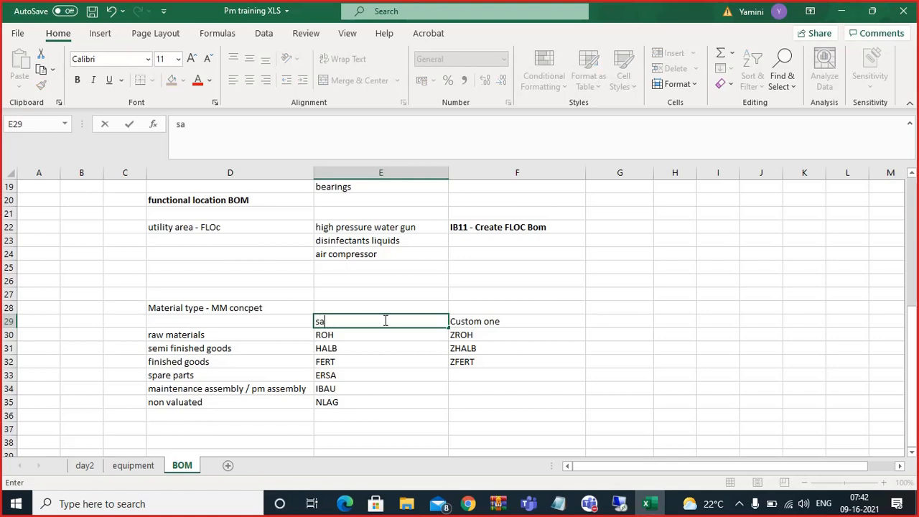
key(BackSpace)
text(tandard)
click(383, 357)
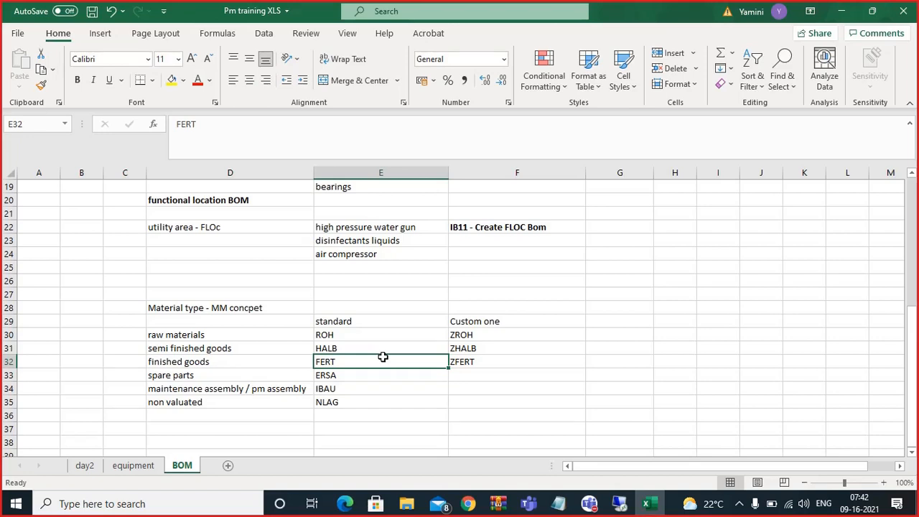
Enter the note "Configure the material type - OMS2" in D38 below the material type list
scroll(287, 379, down, 1)
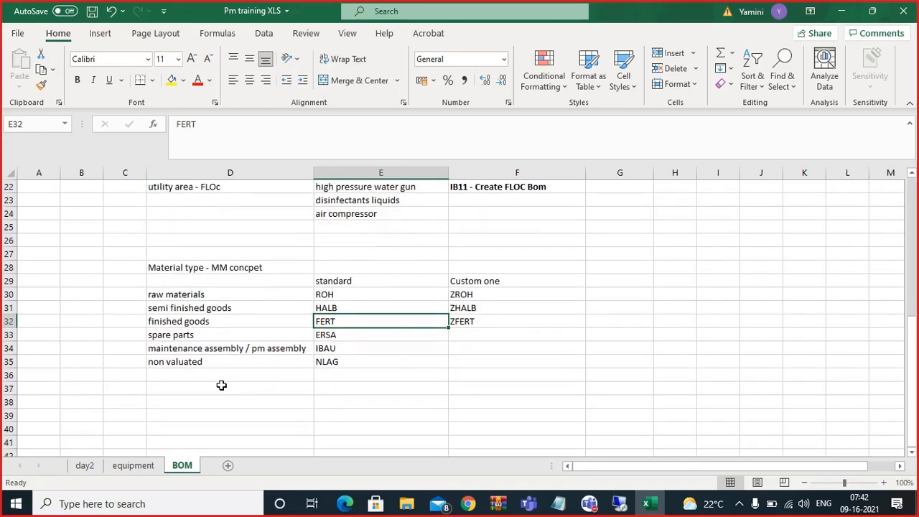
click(184, 395)
text(C)
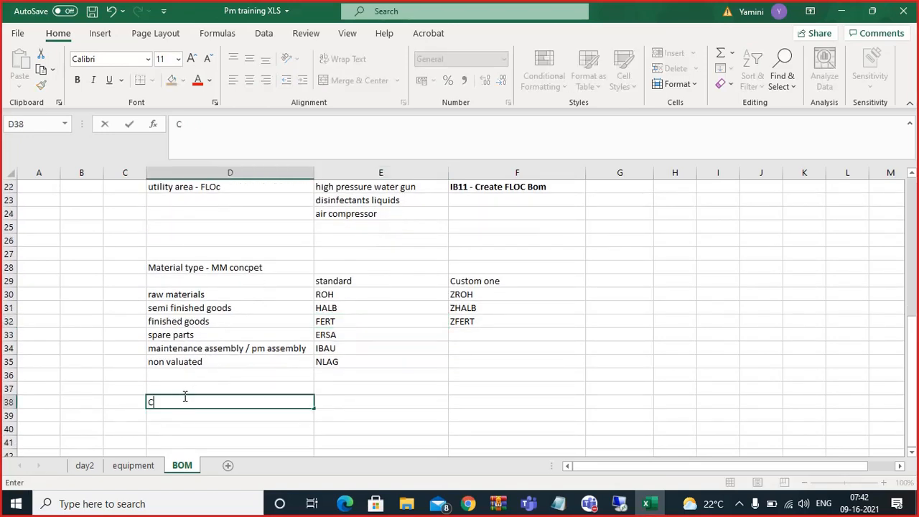
text(onfigure the materal)
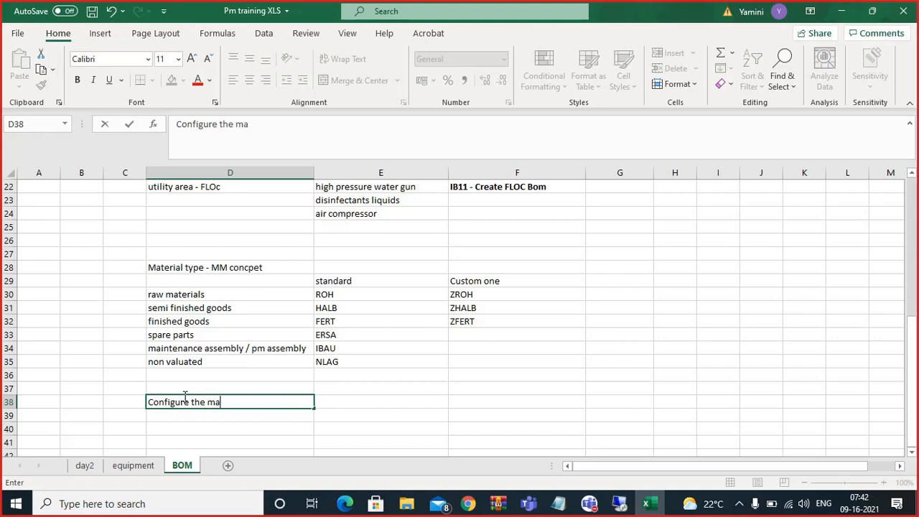
key(BackSpace)
key(BackSpace)
key(BackSpace)
key(BackSpace)
text(rial type )
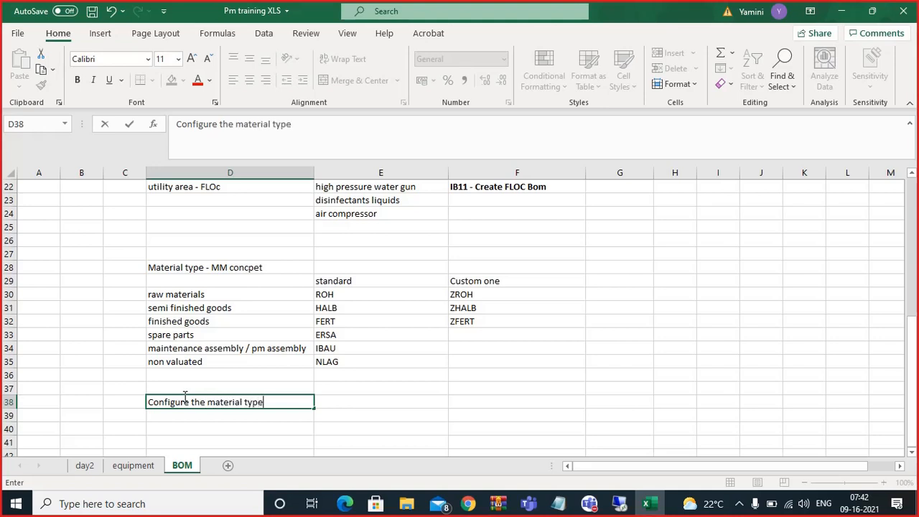
text(- OMS2)
click(359, 412)
Make the material type configuration note in D38 bold
click(304, 404)
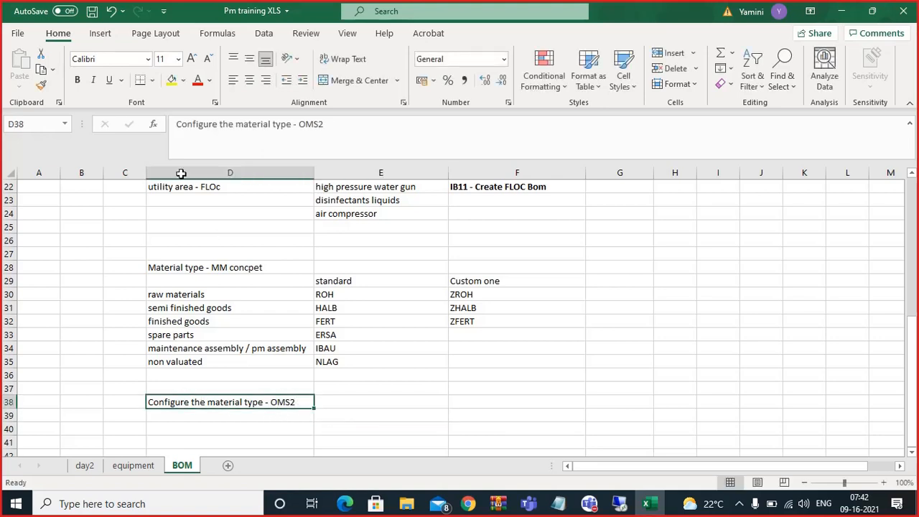
click(77, 80)
click(377, 375)
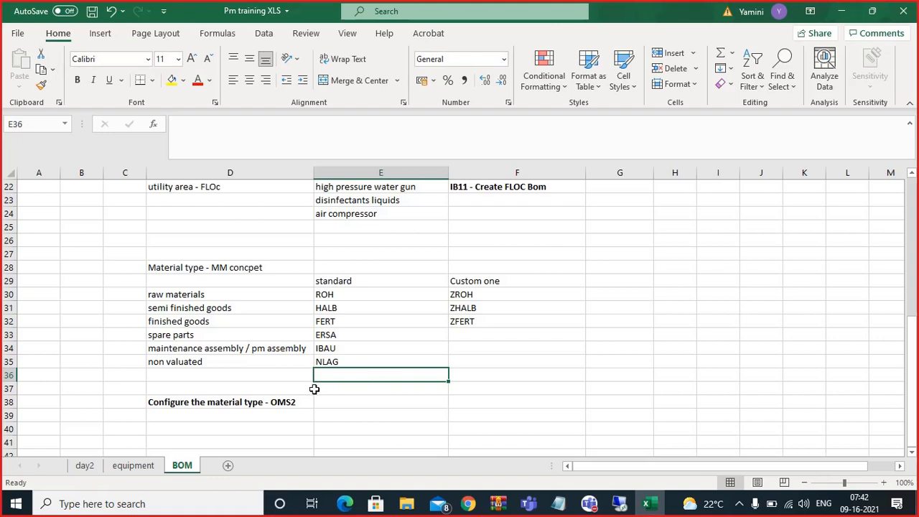
click(285, 403)
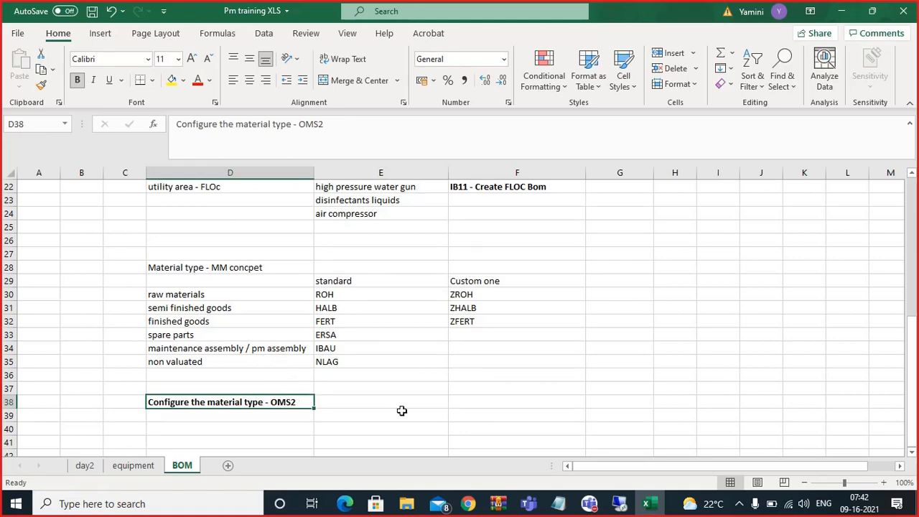
Switch to the remote SAP session and open transaction OMS2
click(619, 504)
click(111, 43)
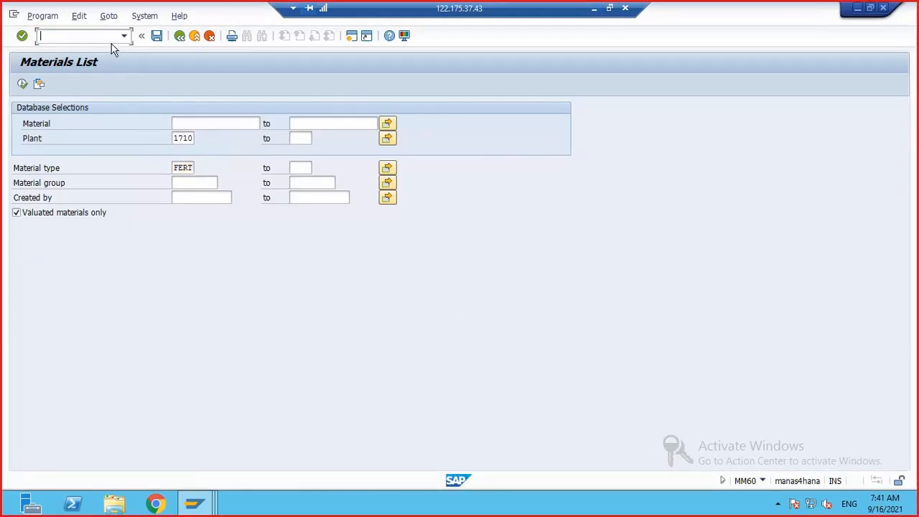
text(/NMM17)
key(Return)
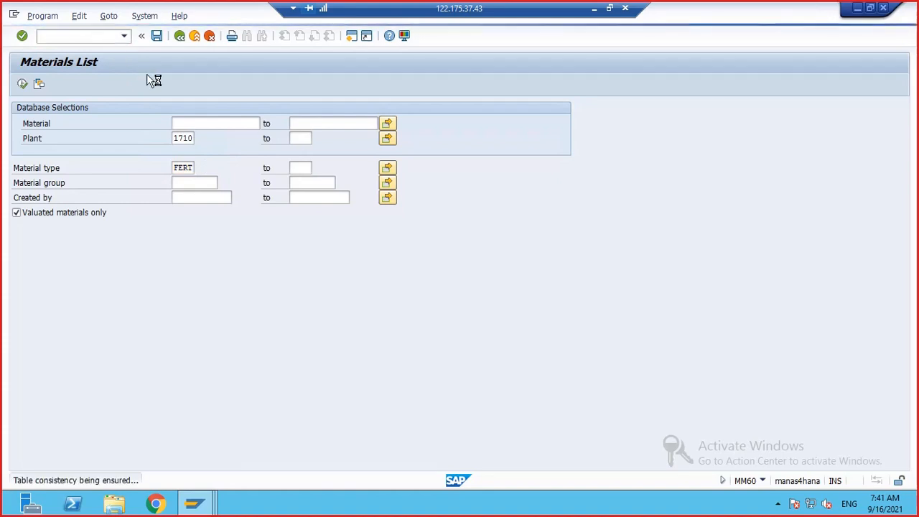
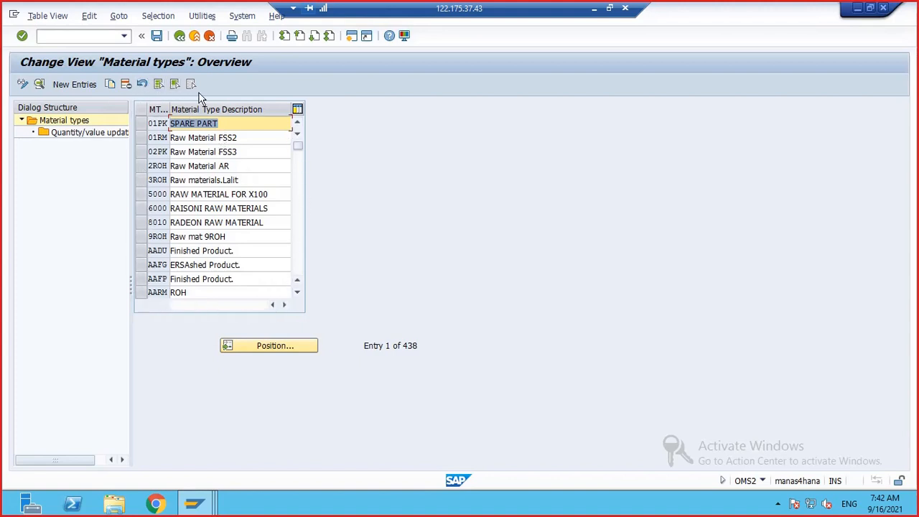
Position the material types overview at FERT and look over the neighbouring entries
click(263, 345)
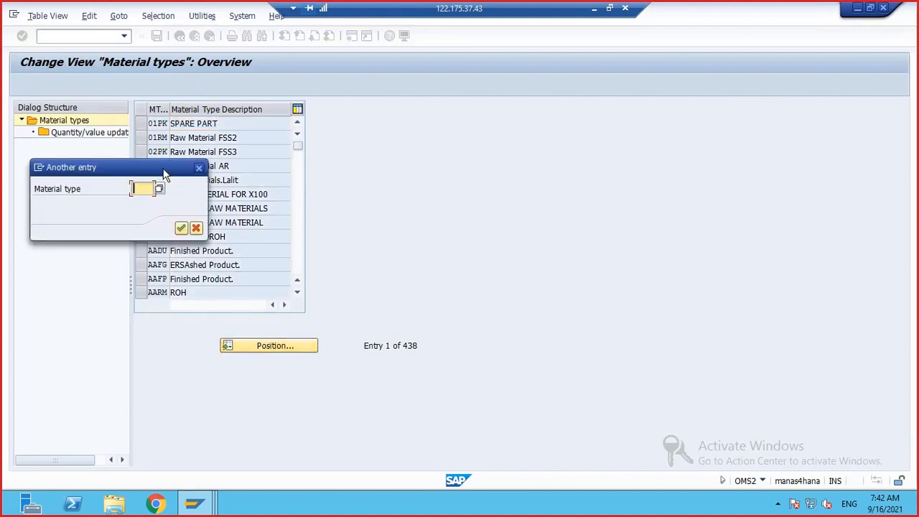
drag(199, 171, 444, 128)
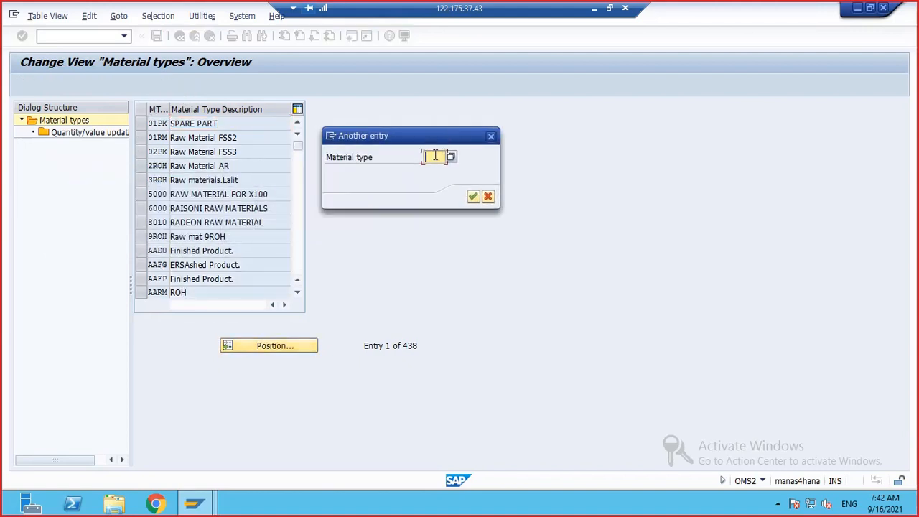
text(FERT)
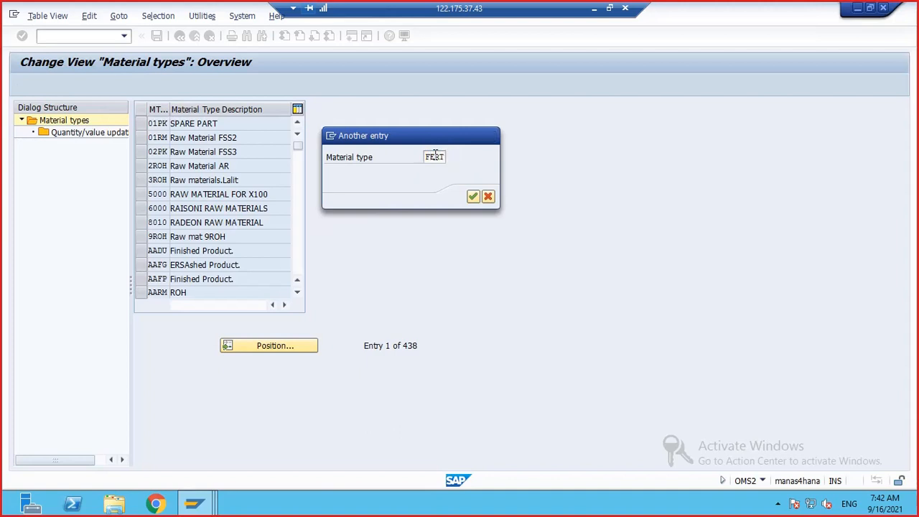
key(Return)
click(268, 125)
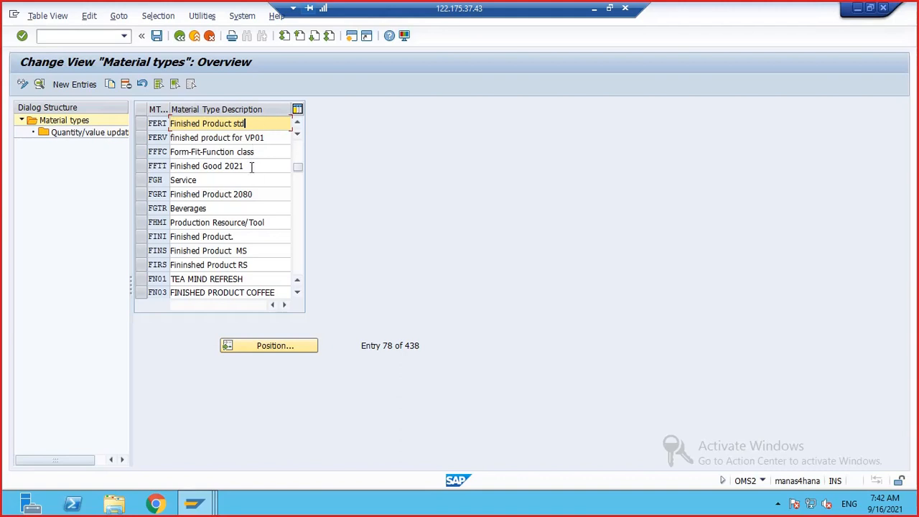
scroll(251, 181, up, 1)
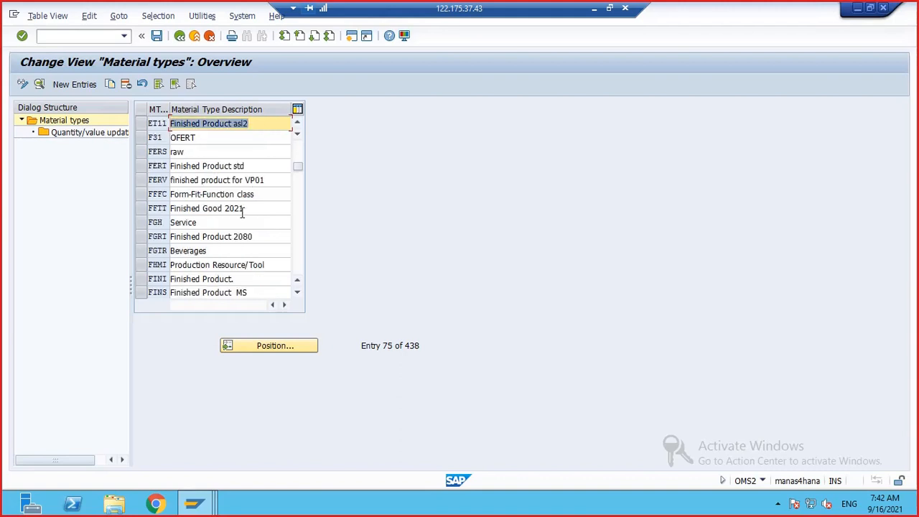
scroll(243, 212, down, 2)
Position the material types overview at the entries starting with Z and browse the custom material types
click(241, 345)
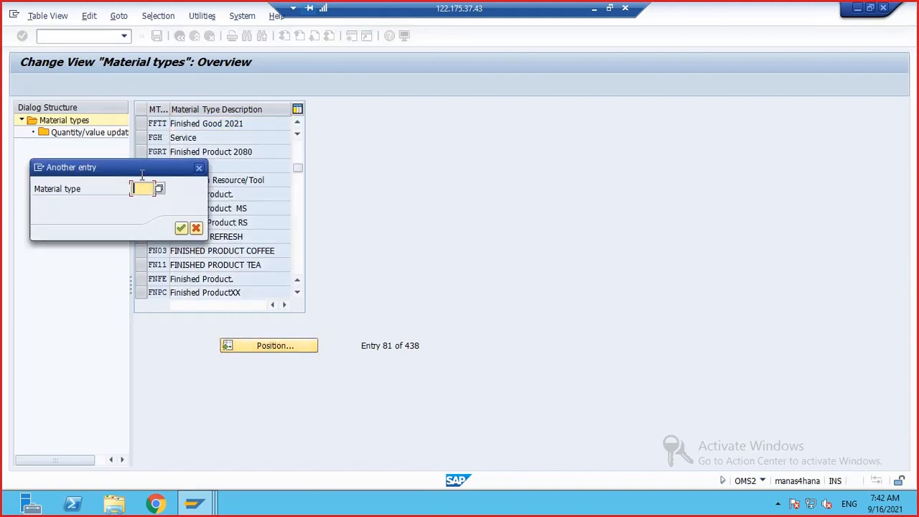
text(Z)
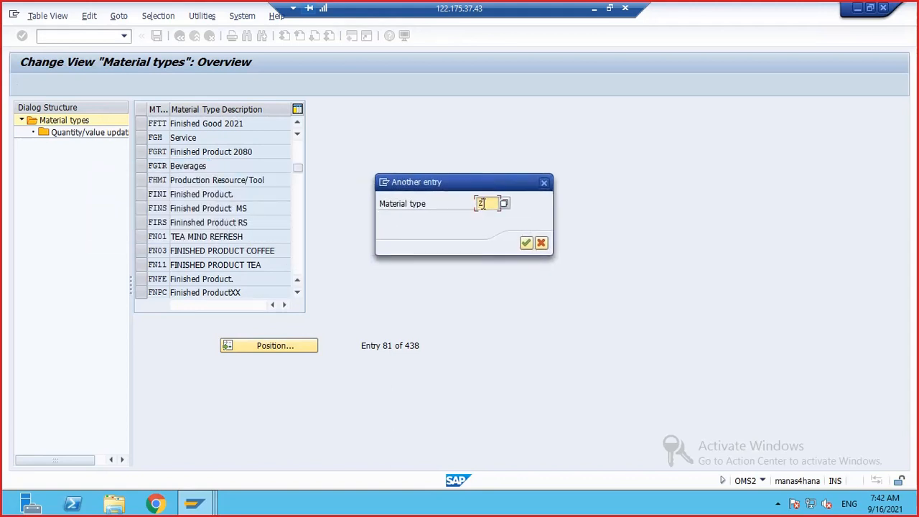
text(F)
key(Return)
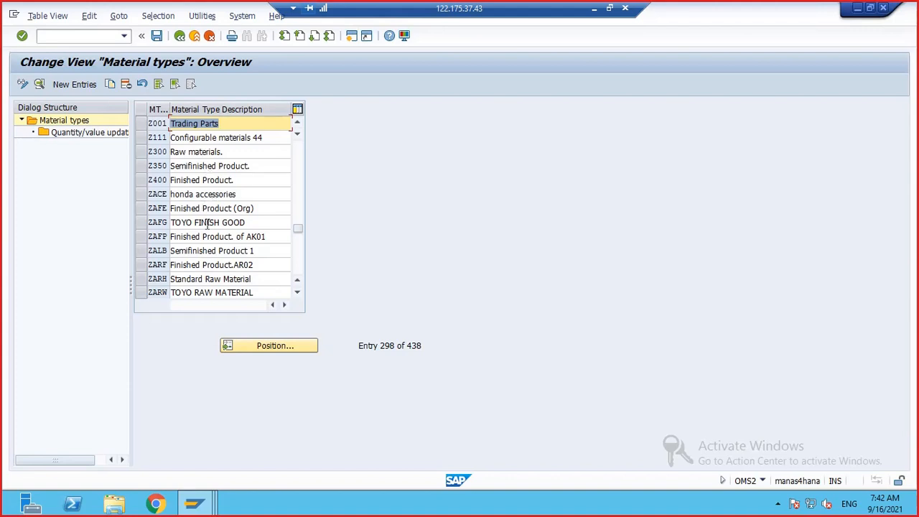
scroll(207, 236, down, 6)
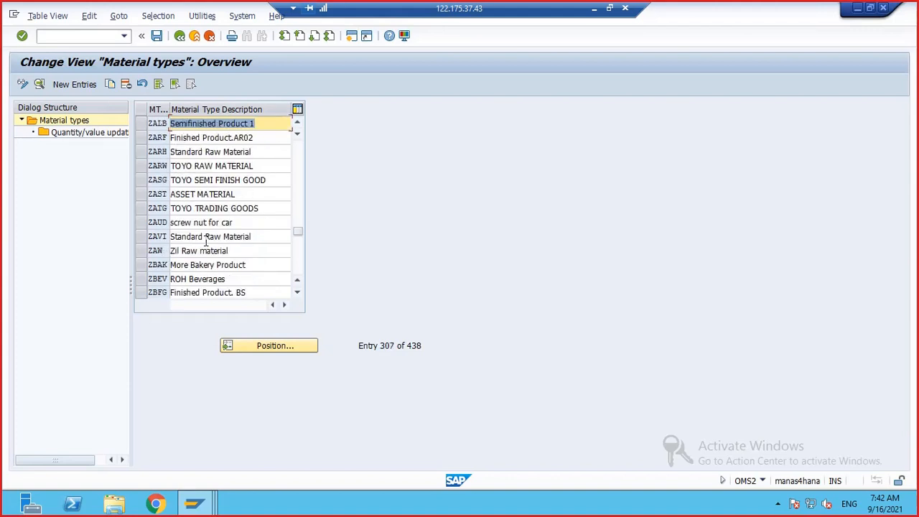
Position the material types overview at FERT and open its details to look over the settings
scroll(206, 248, down, 2)
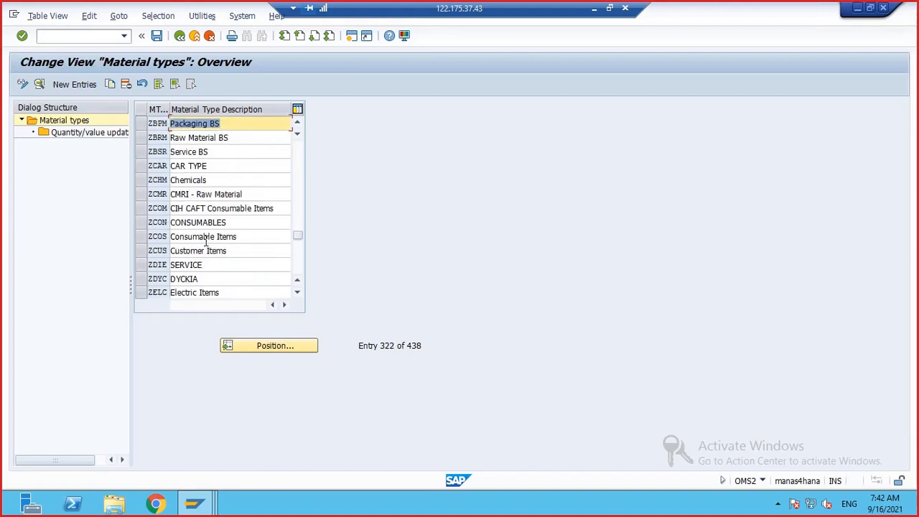
scroll(207, 242, down, 4)
click(245, 343)
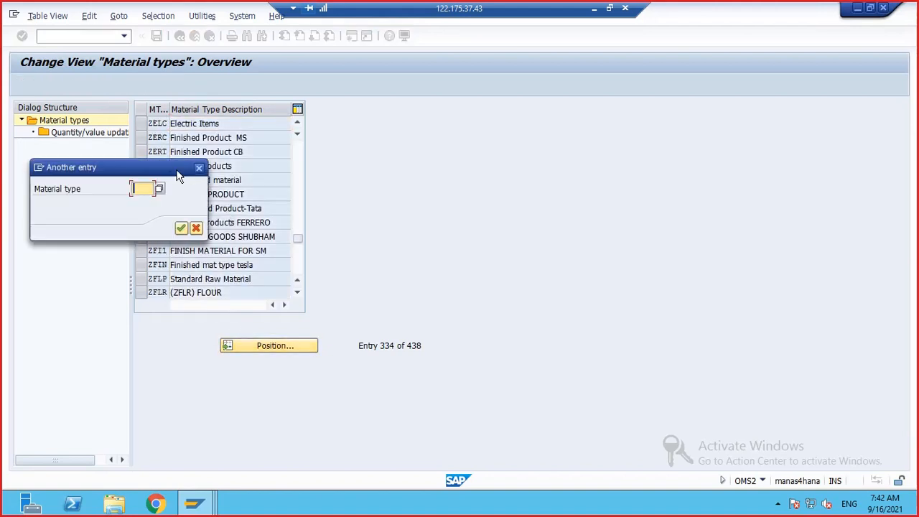
text(FERT)
key(Return)
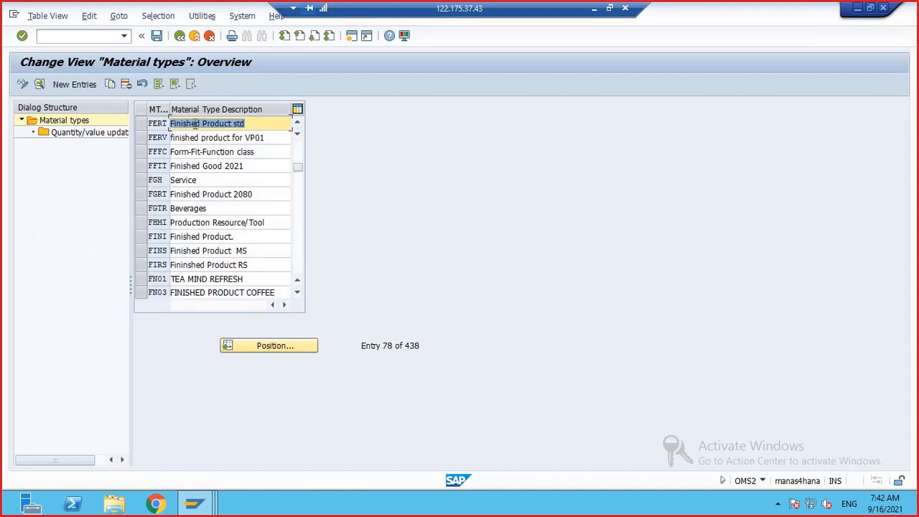
double_click(194, 123)
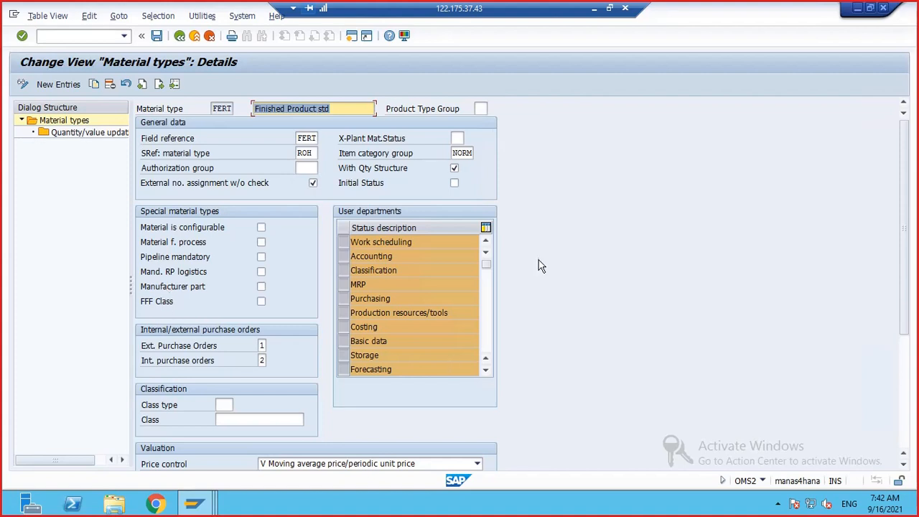
scroll(541, 266, down, 6)
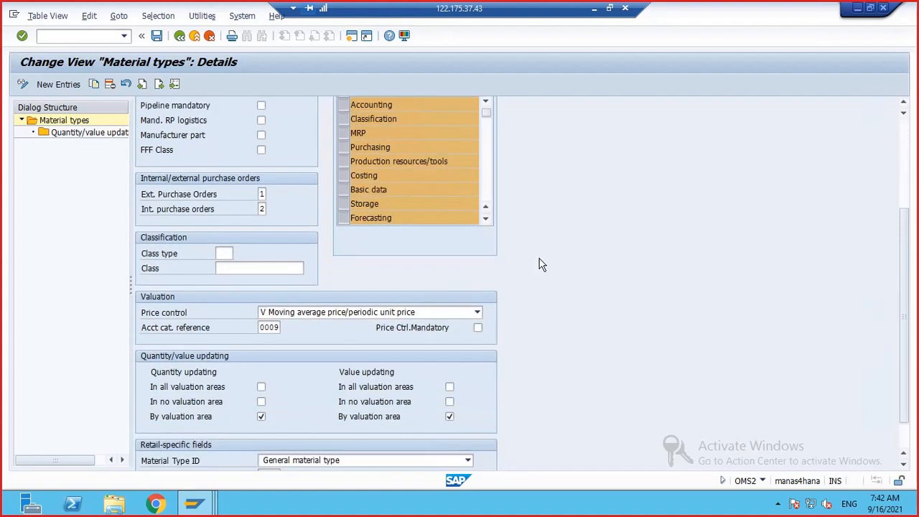
scroll(542, 265, down, 1)
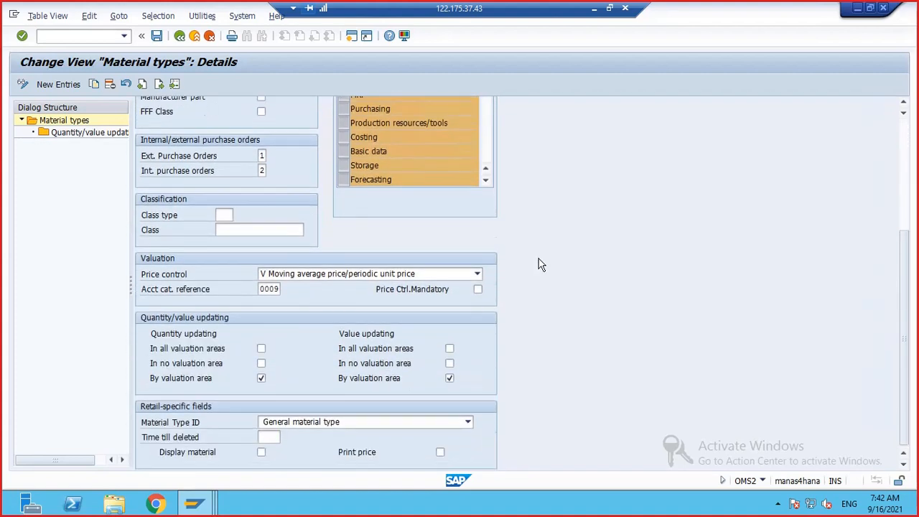
scroll(541, 265, up, 1)
scroll(542, 265, up, 4)
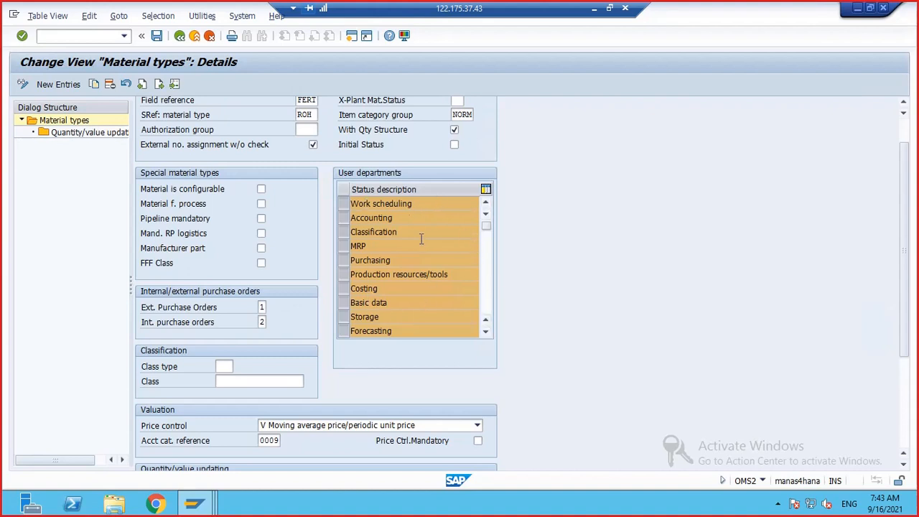
Try removing the Work scheduling user department from material type FERT, restore it and save
click(345, 207)
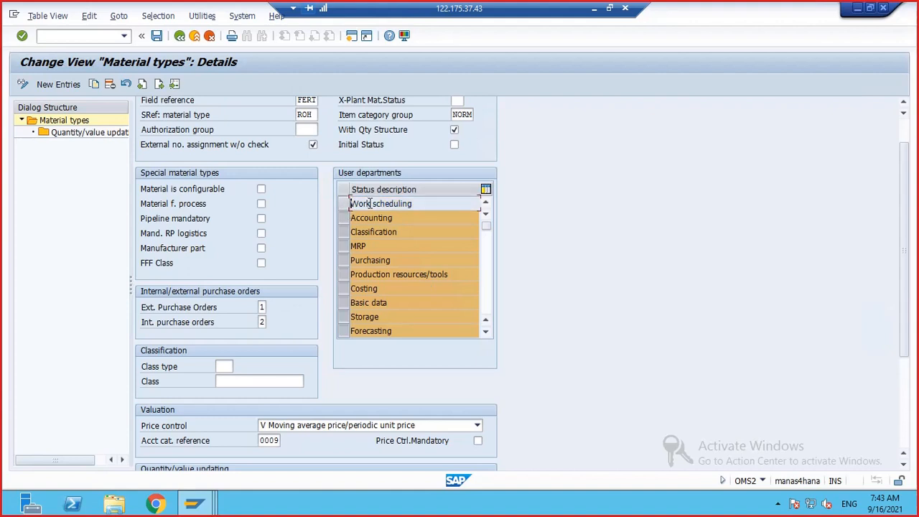
scroll(380, 230, up, 2)
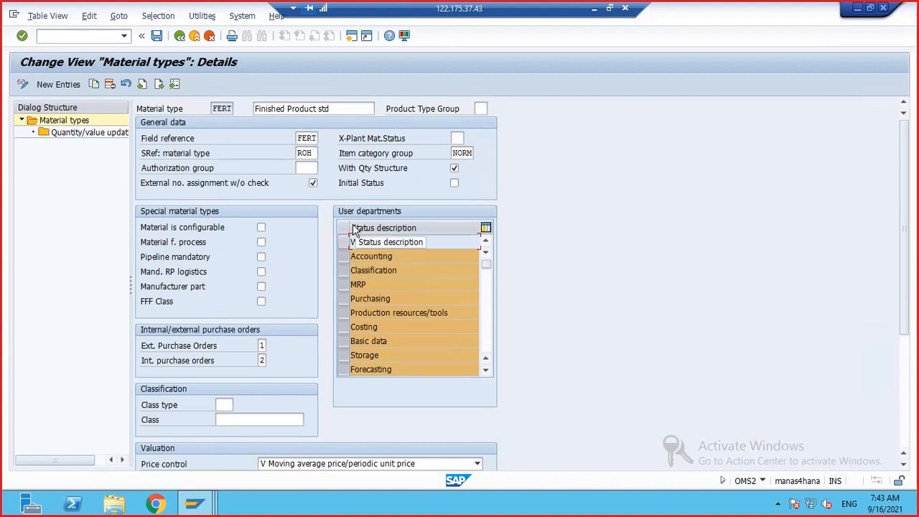
drag(215, 108, 231, 109)
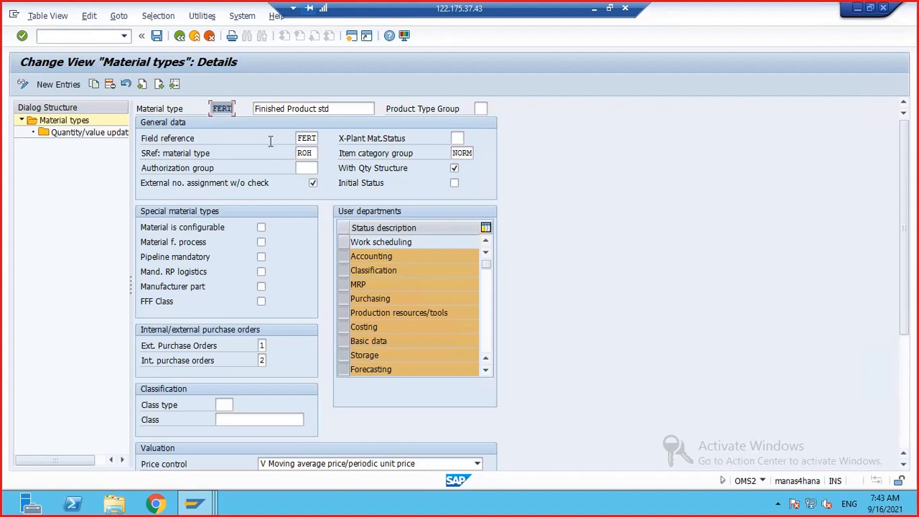
click(344, 245)
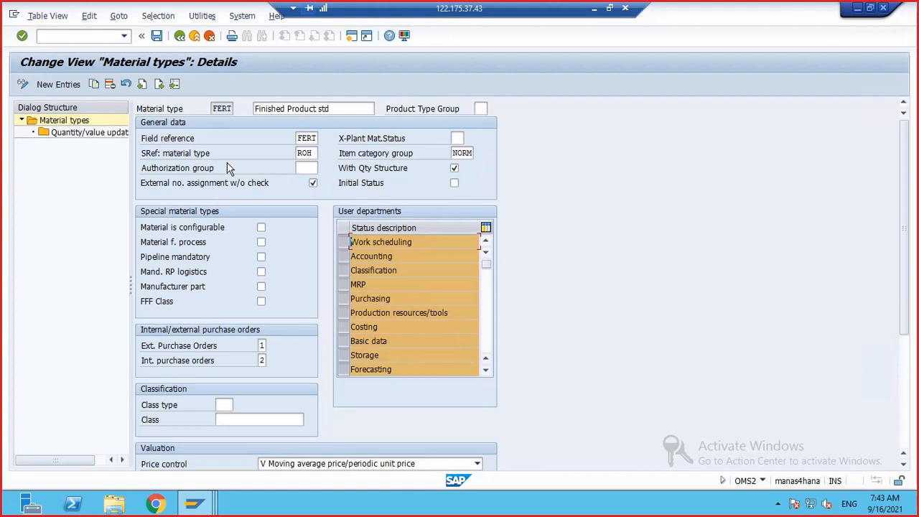
click(158, 39)
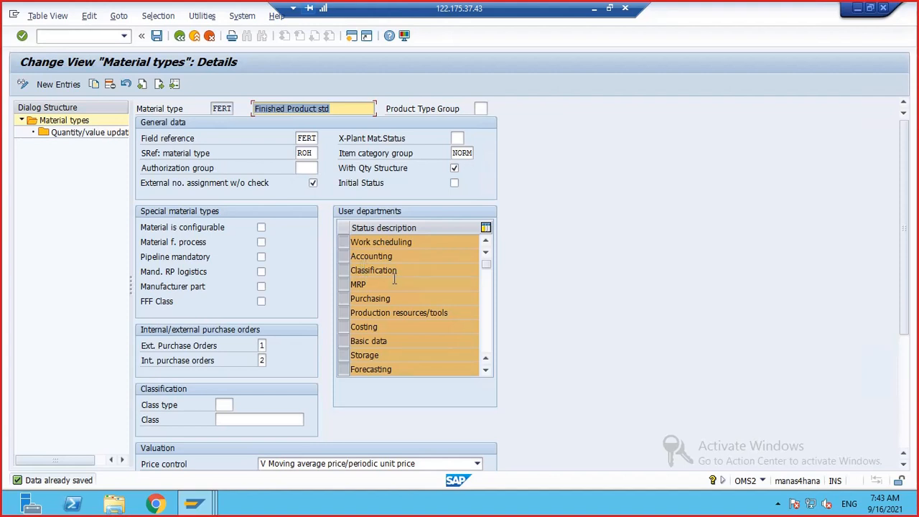
Try adding the Quality management user department to material type FERT, remove it again and save
scroll(394, 278, down, 2)
scroll(394, 279, down, 1)
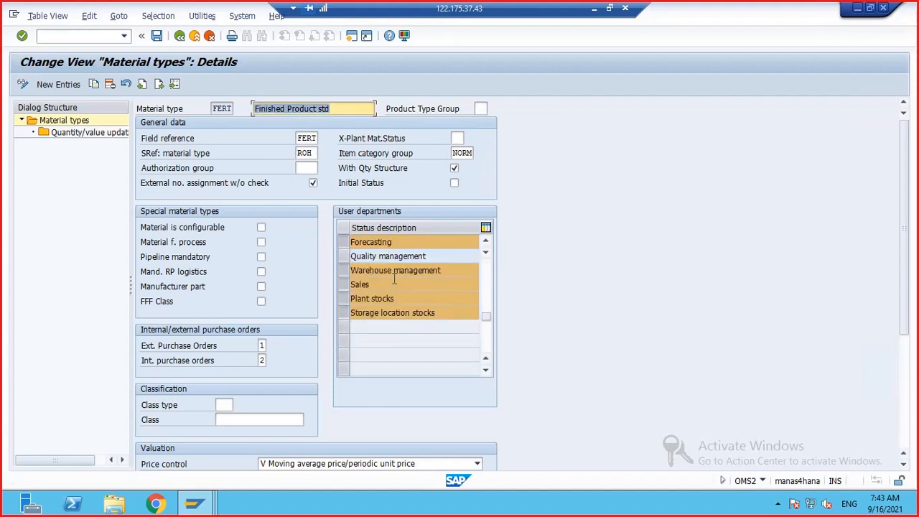
scroll(394, 281, up, 3)
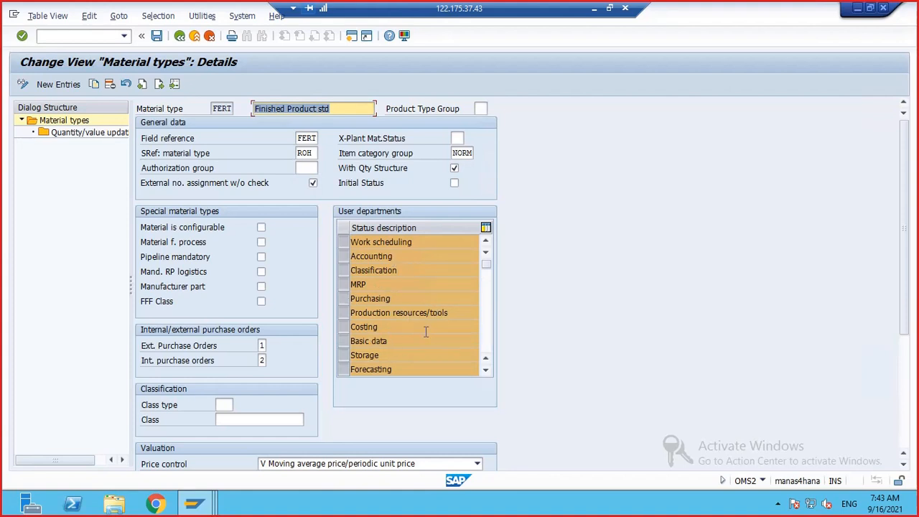
scroll(417, 305, down, 2)
click(417, 303)
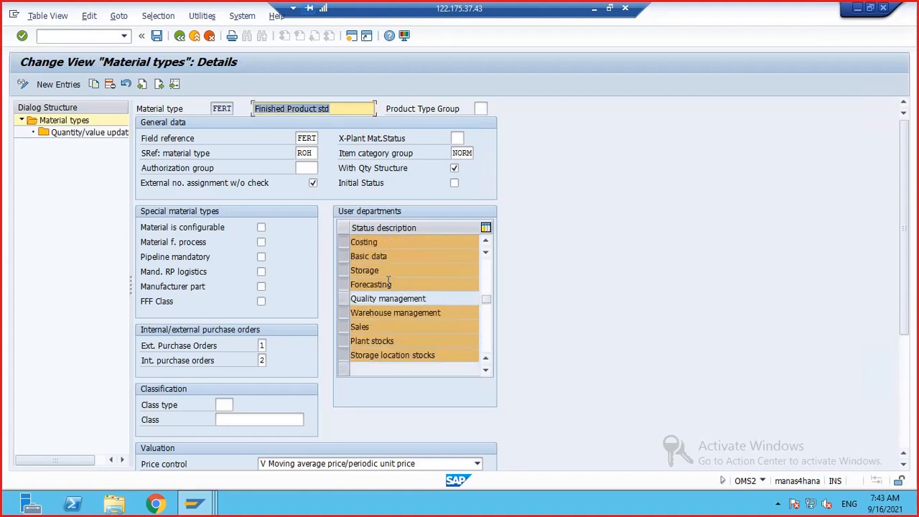
click(344, 299)
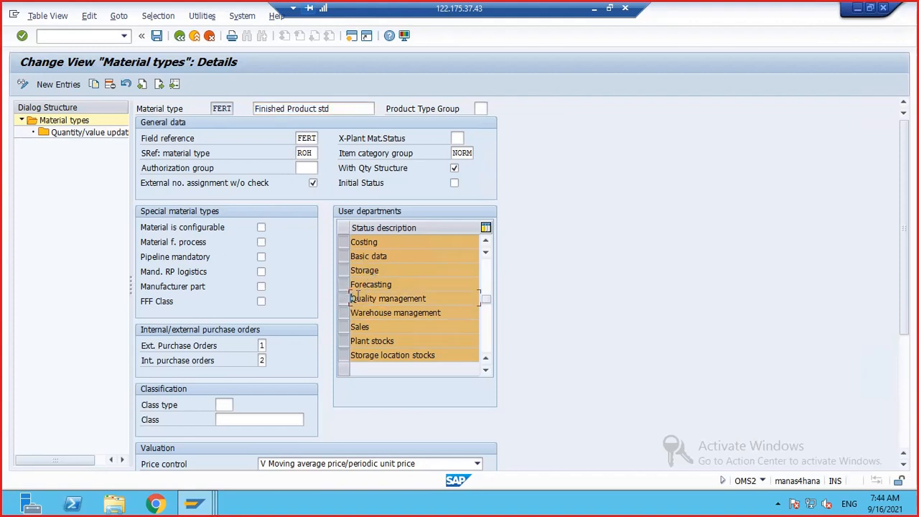
click(346, 300)
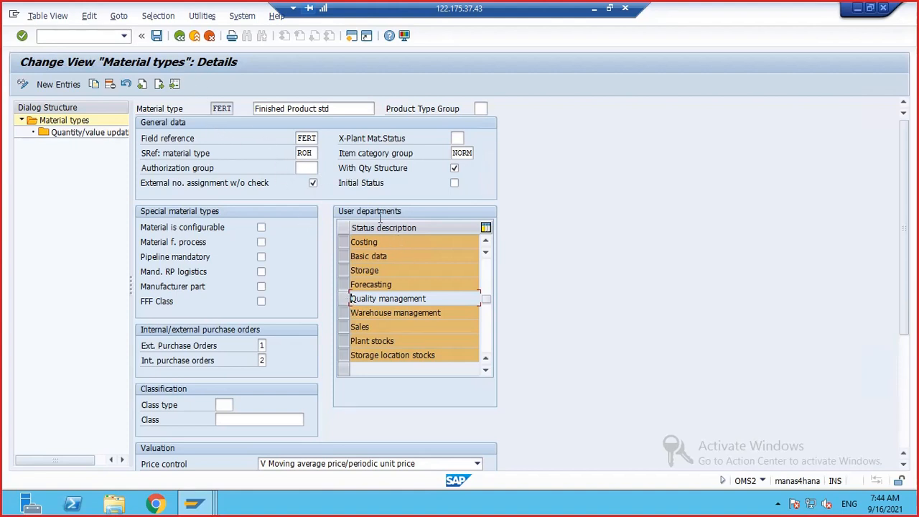
click(157, 35)
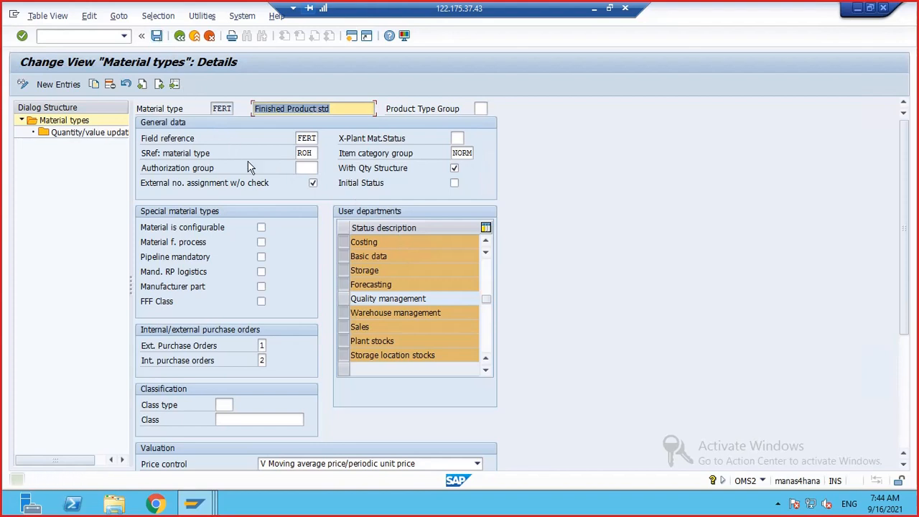
Assign the Quality management user department to FERT and save it under a new customizing request described as "material types 1710 pm training"
click(345, 298)
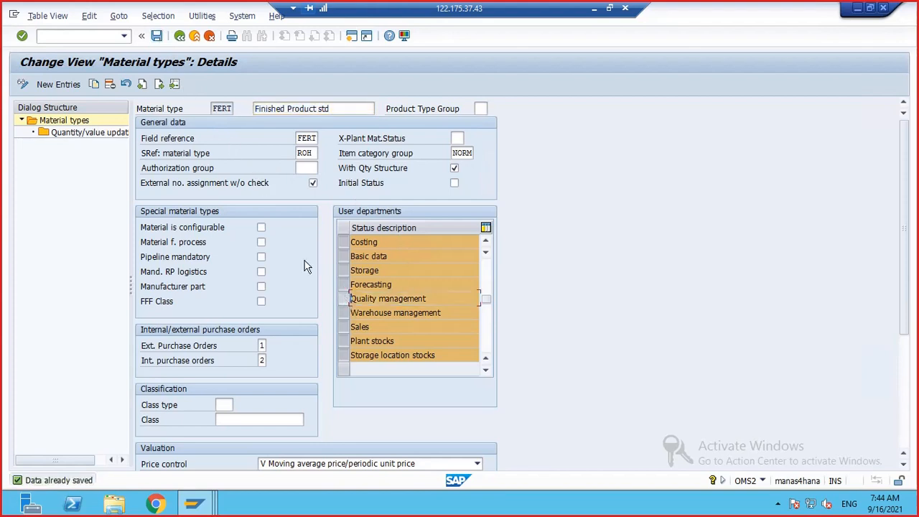
click(157, 36)
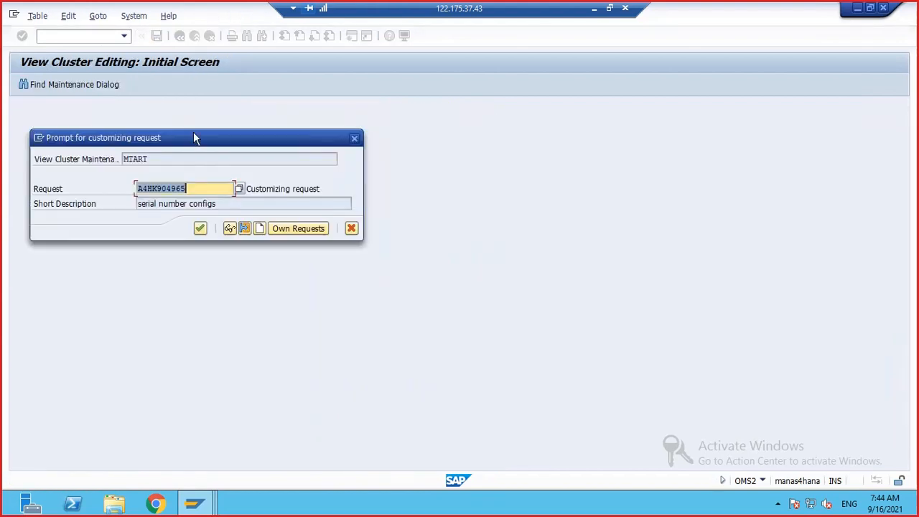
click(245, 229)
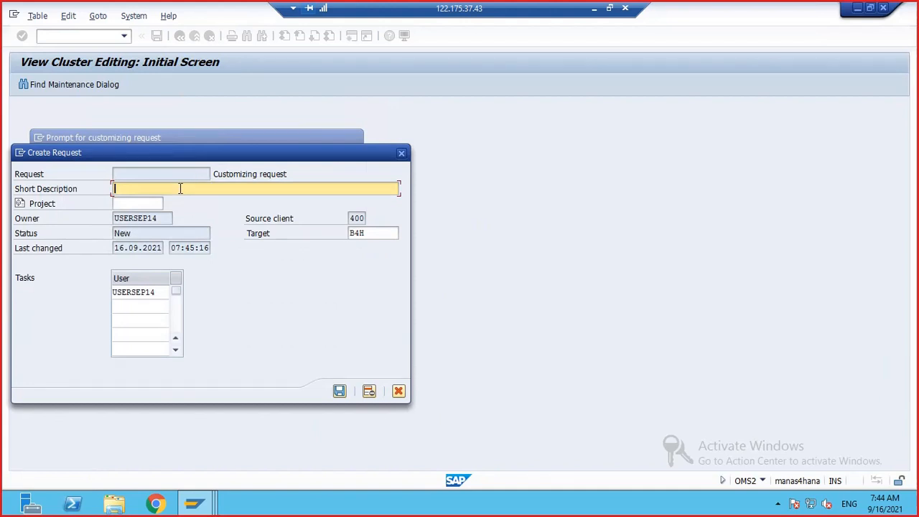
text(material types  1710 pm training)
click(339, 391)
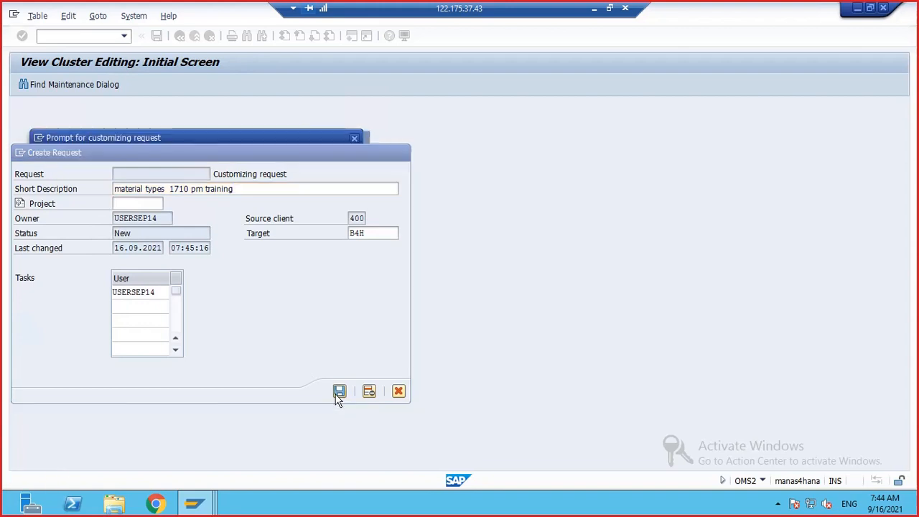
click(200, 229)
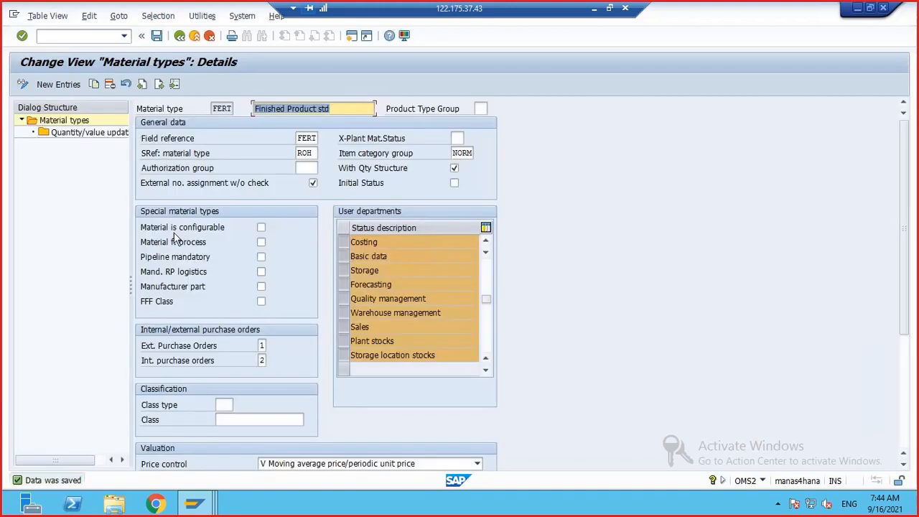
Open the quantity/value updating overview for FERT and position it at valuation area 1710, material type FERT
scroll(180, 245, down, 1)
scroll(184, 253, up, 1)
click(92, 138)
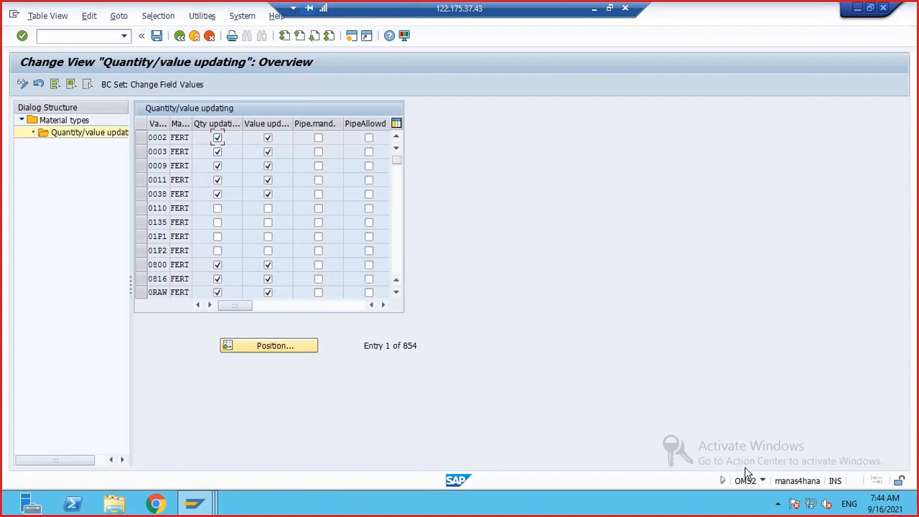
click(268, 347)
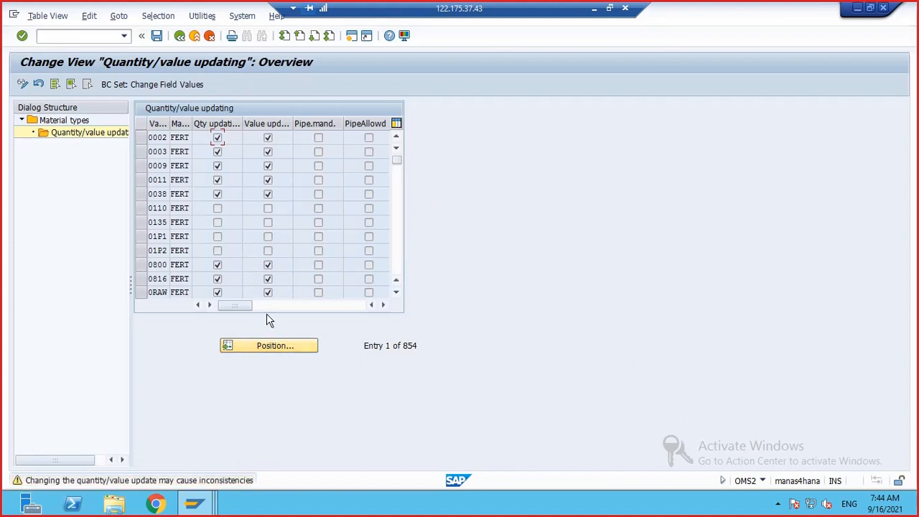
key(Return)
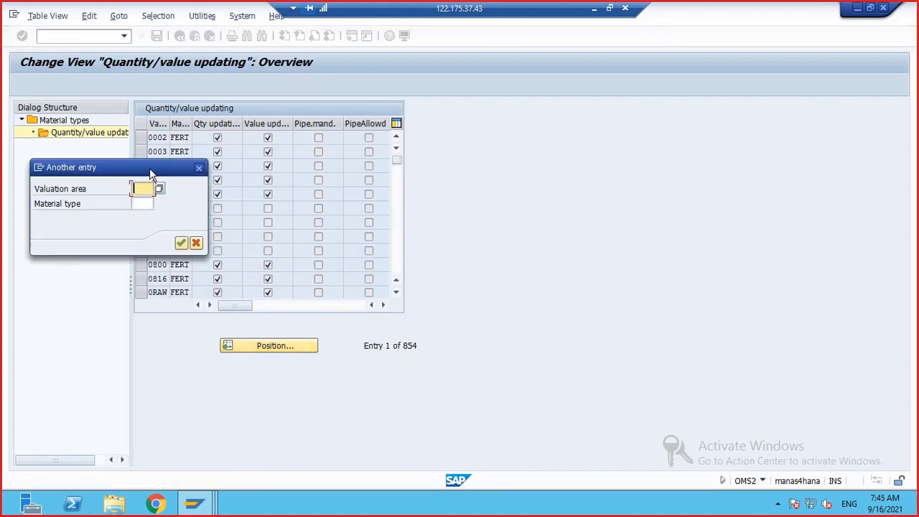
drag(149, 170, 476, 179)
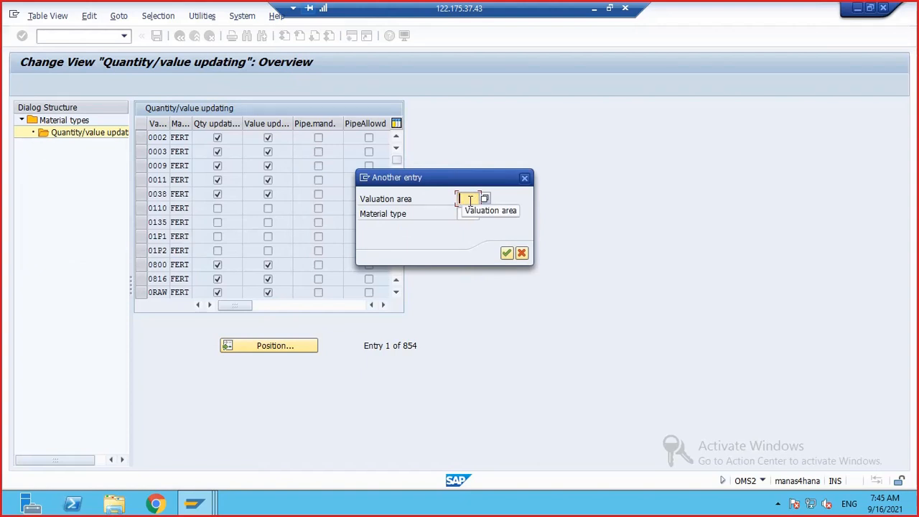
text(1)
key(BackSpace)
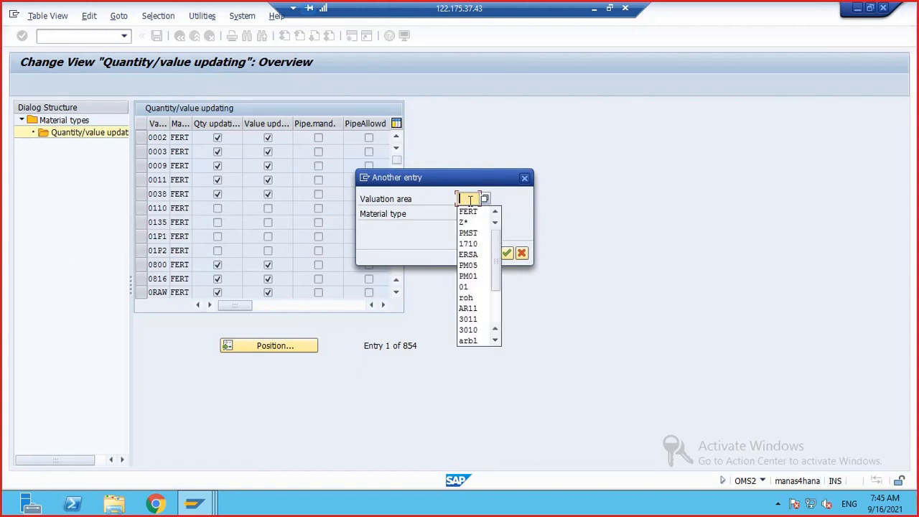
text(1710)
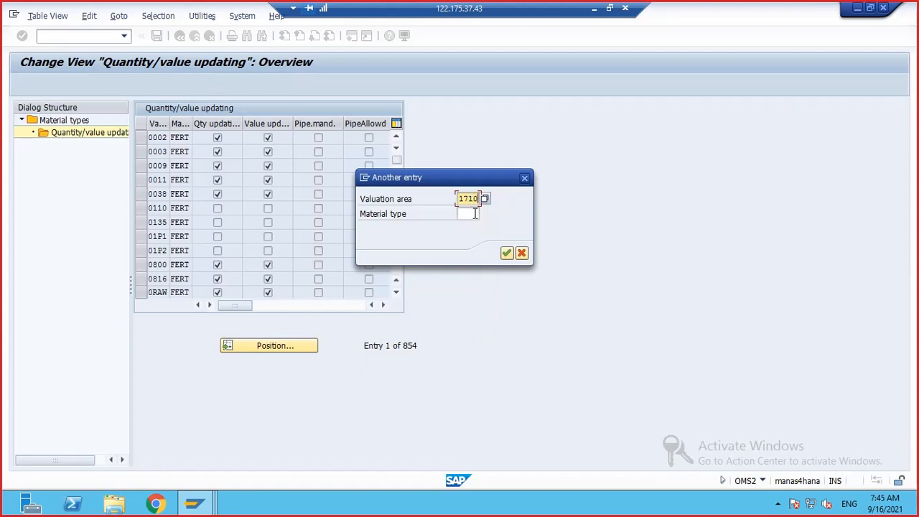
click(474, 215)
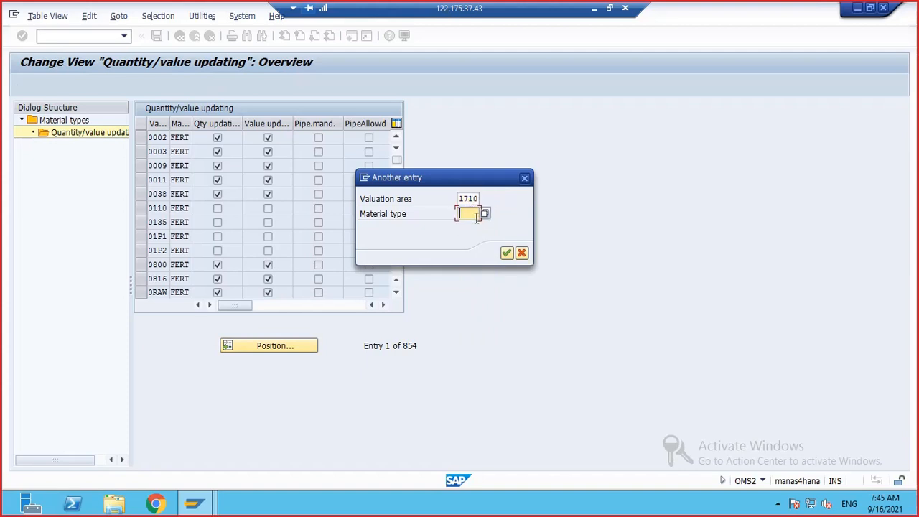
text(FERT)
click(506, 253)
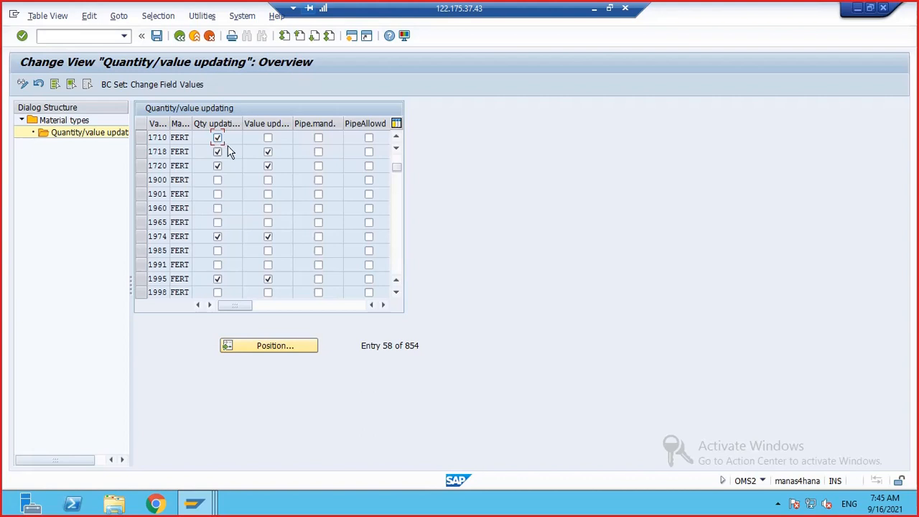
Enable value updating for FERT in valuation area 1710, save, and return to the material types overview
click(268, 137)
click(158, 35)
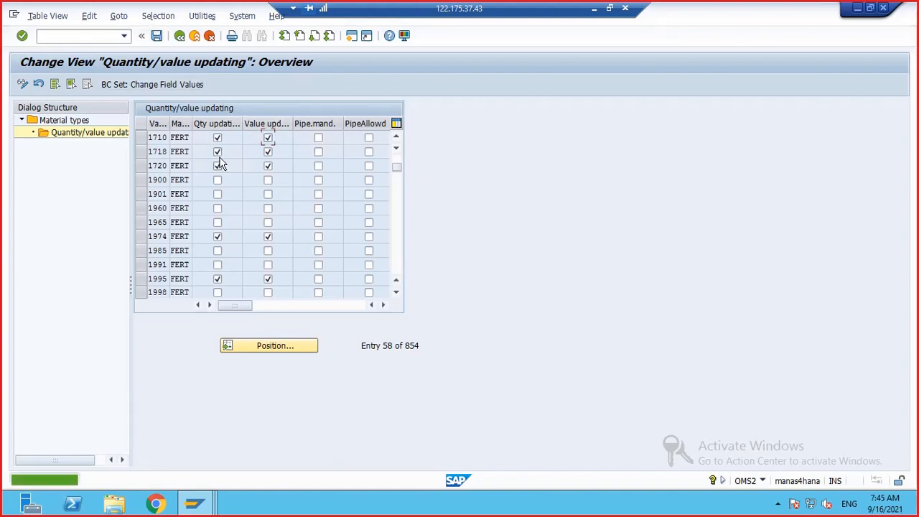
click(180, 37)
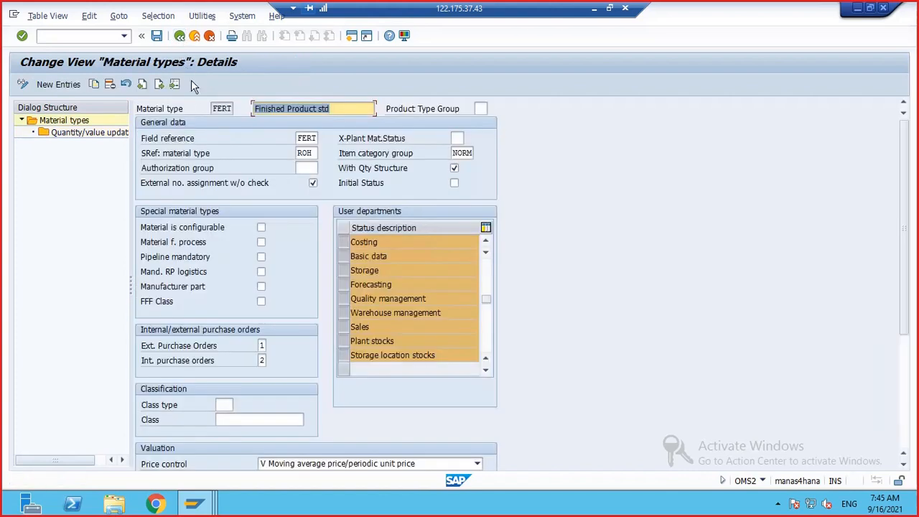
click(180, 36)
Open transaction MM60 and run the materials list for plant 1710 and material type FERT
mouse_move(201, 502)
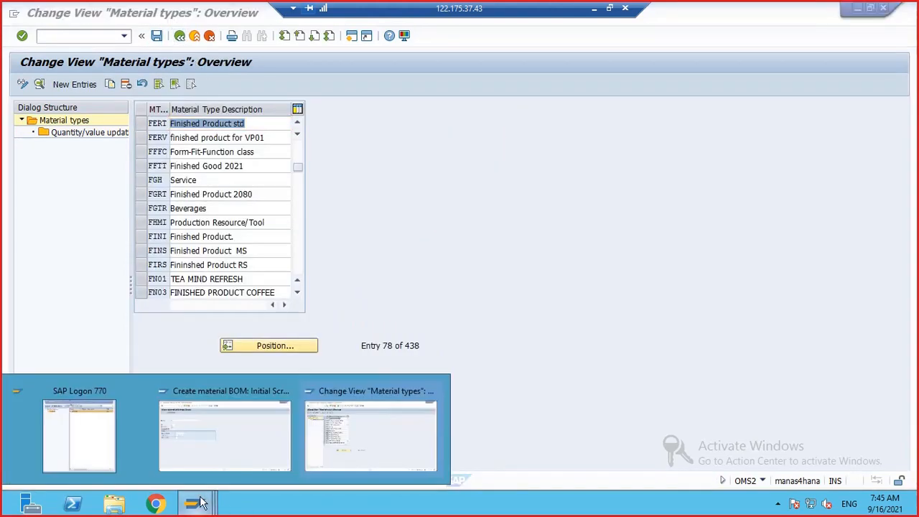
mouse_move(260, 459)
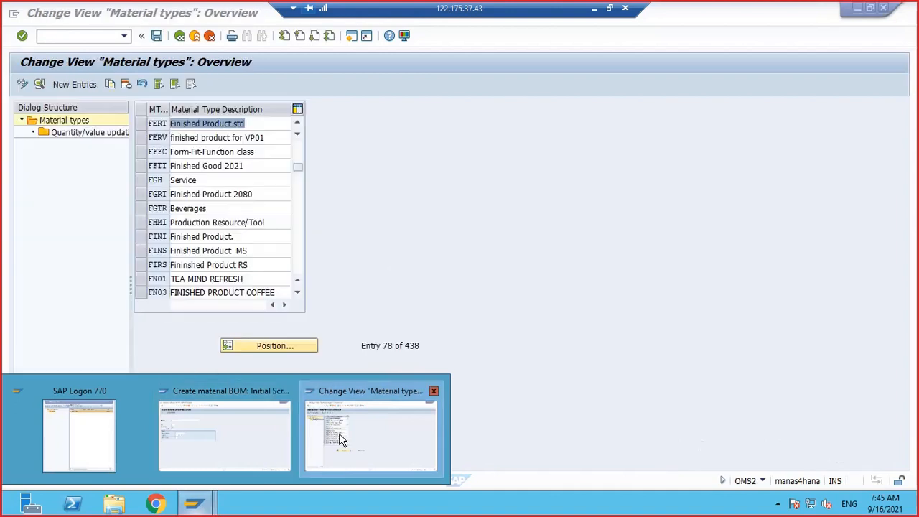
click(92, 36)
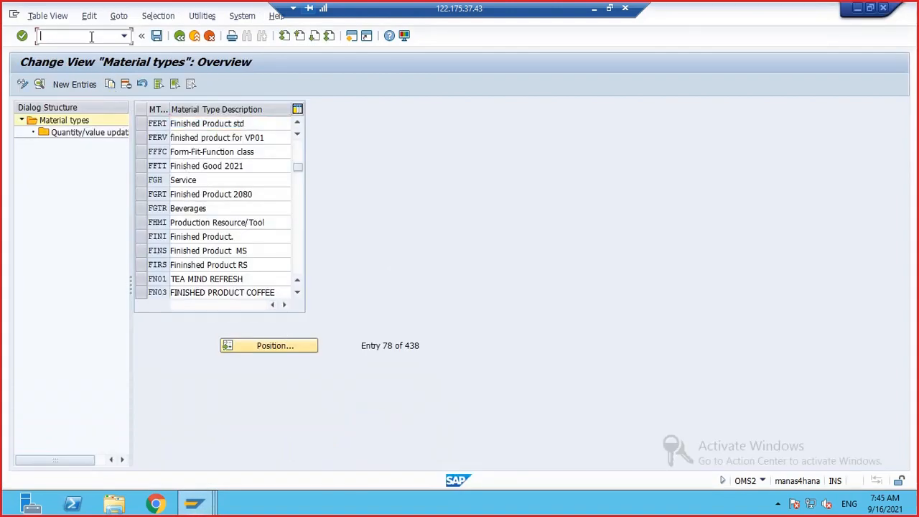
text(/NMM60)
key(Return)
click(185, 138)
text(1710)
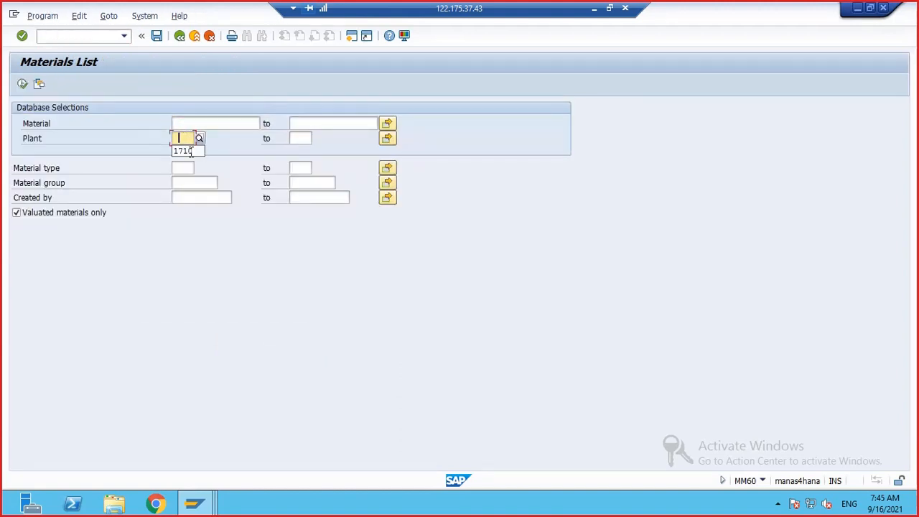
click(183, 168)
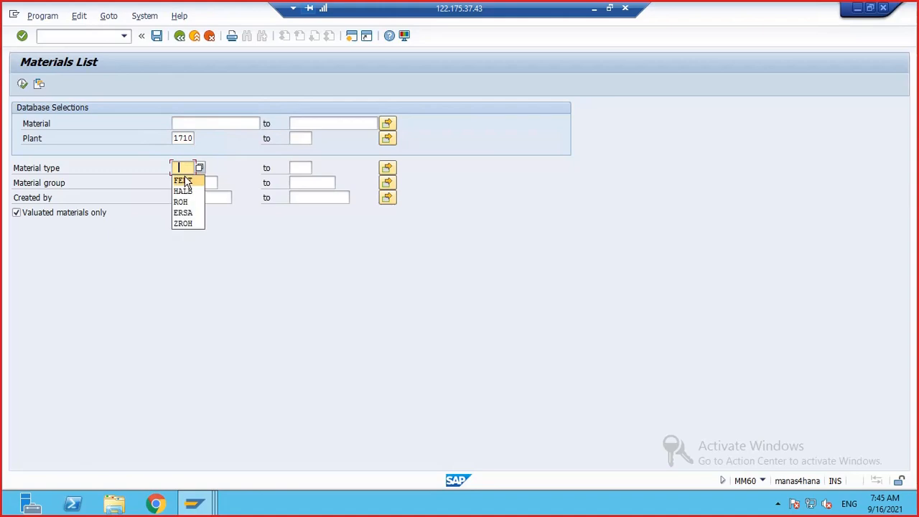
click(180, 179)
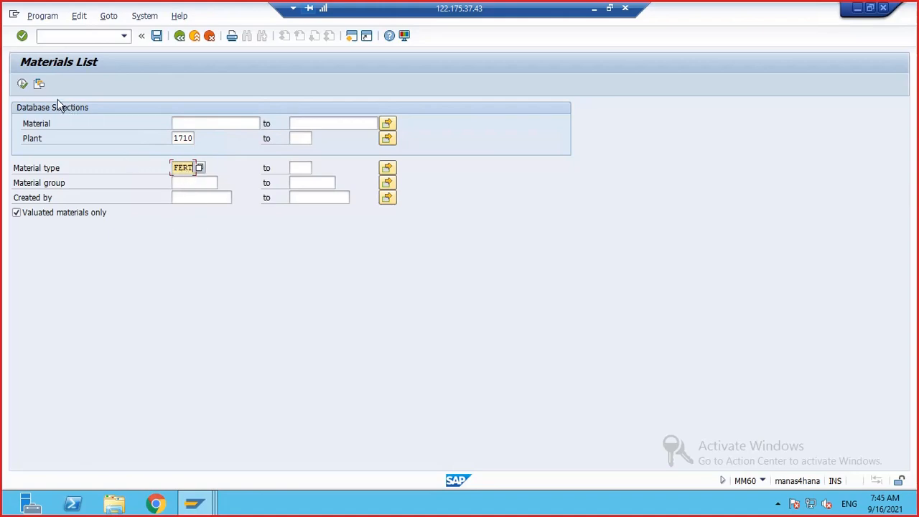
click(23, 84)
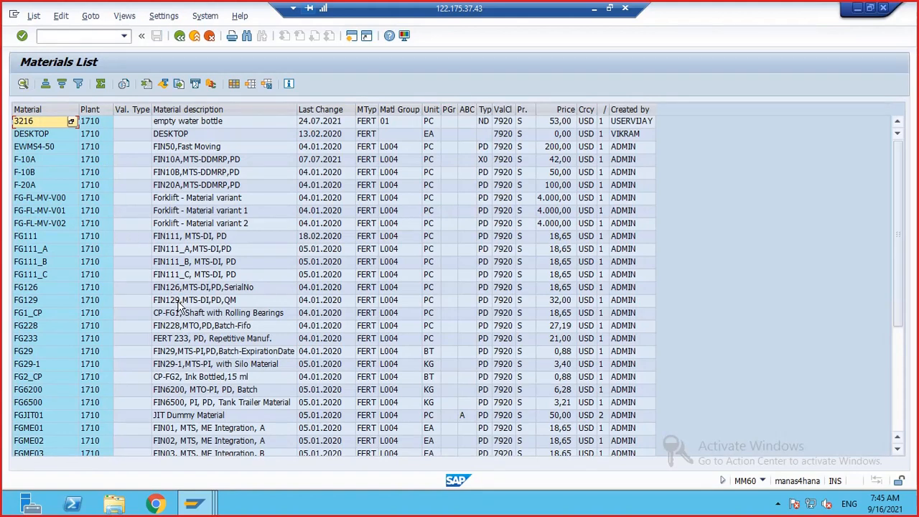
Look through the materials list and pick out material FG6500, the tank trailer material
scroll(180, 308, down, 5)
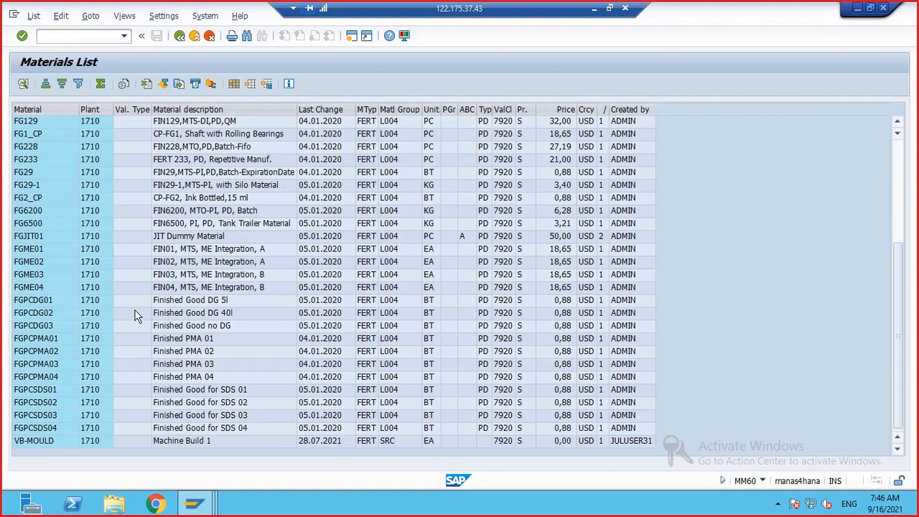
scroll(138, 317, up, 5)
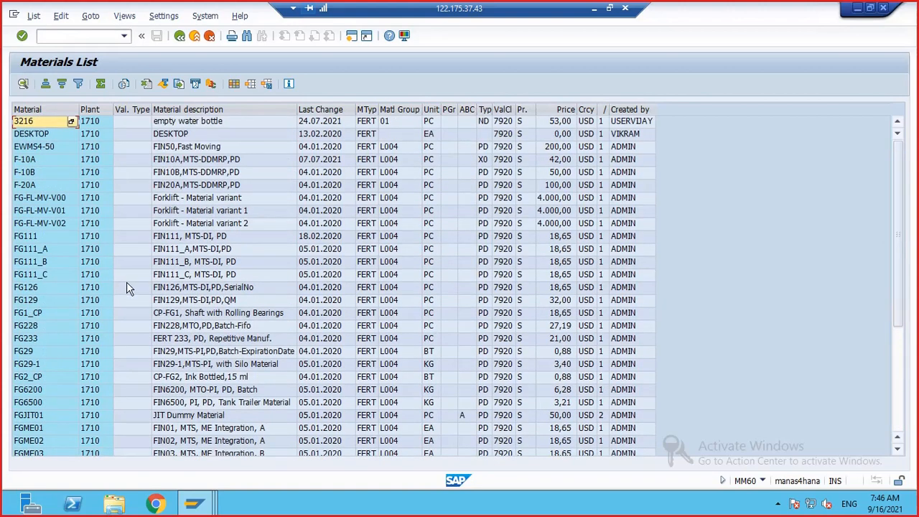
scroll(126, 284, down, 5)
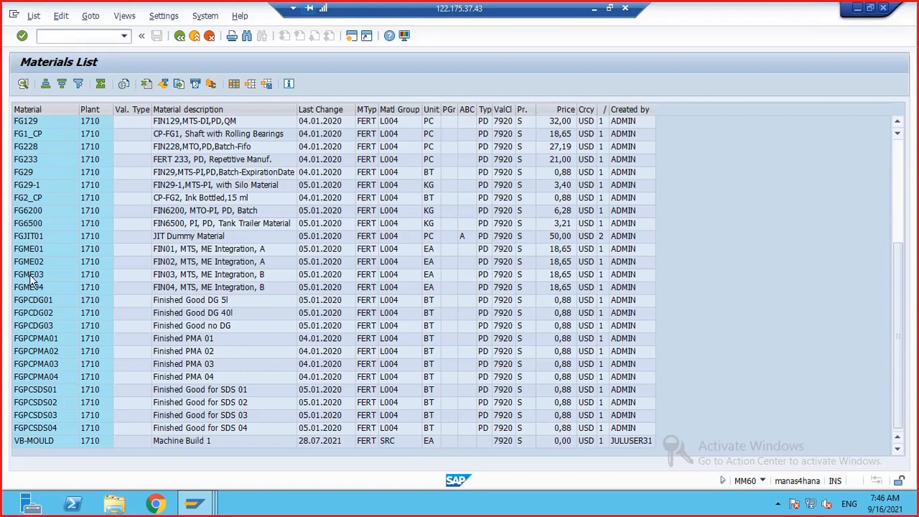
click(34, 224)
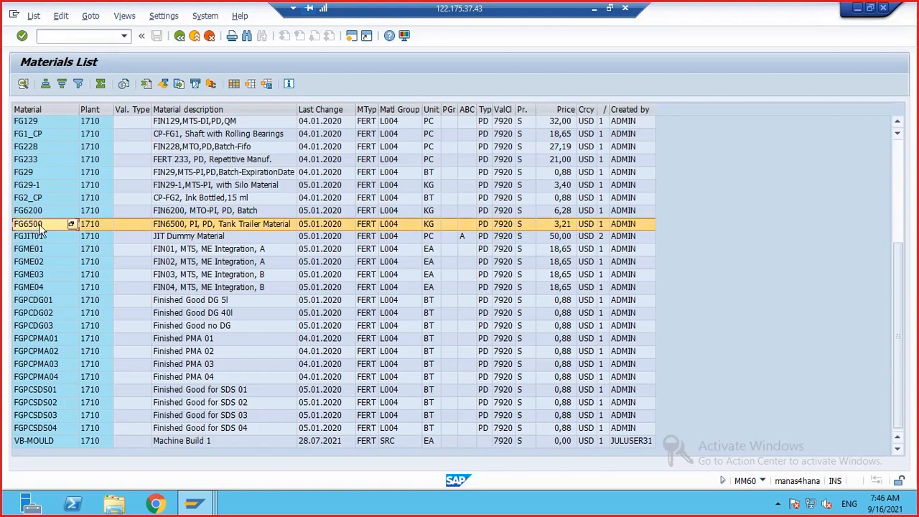
click(41, 224)
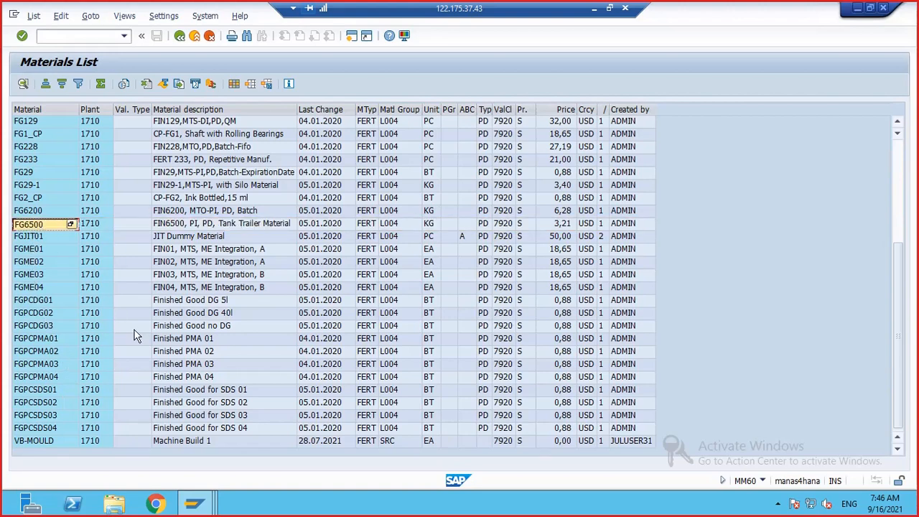
Switch to the Create material BOM session and enter material FG6500 with plant 1710
mouse_move(205, 505)
click(243, 418)
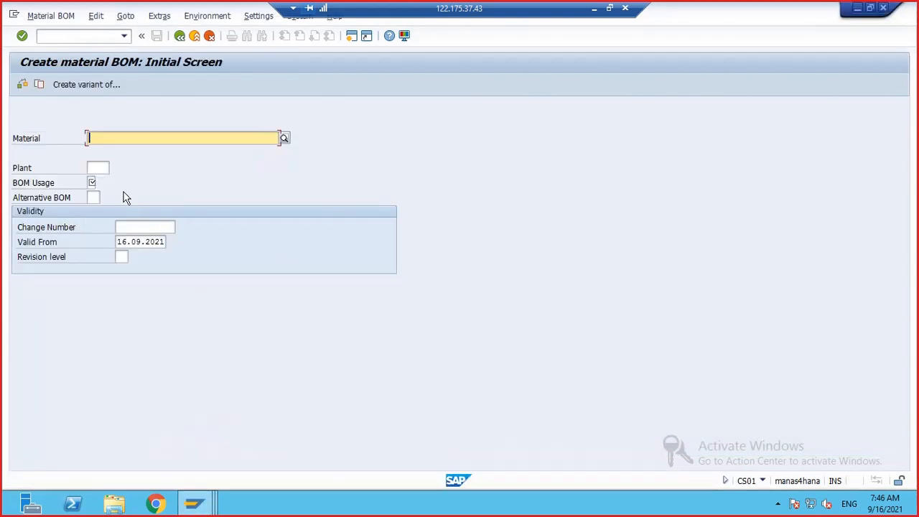
text(FG6500)
click(101, 168)
text(1)
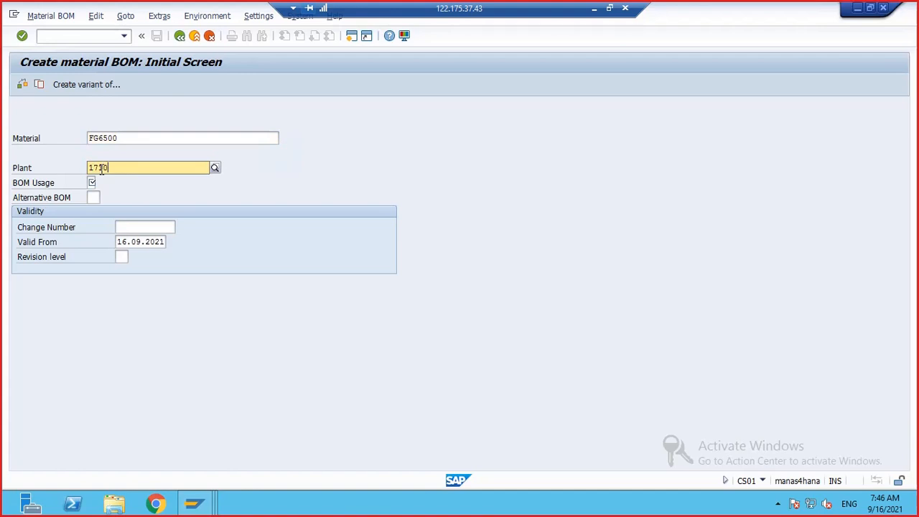
text(710)
Choose BOM usage 4 (Plant Maintenance) from the possible values and proceed to the BOM's general item overview
click(106, 192)
click(92, 183)
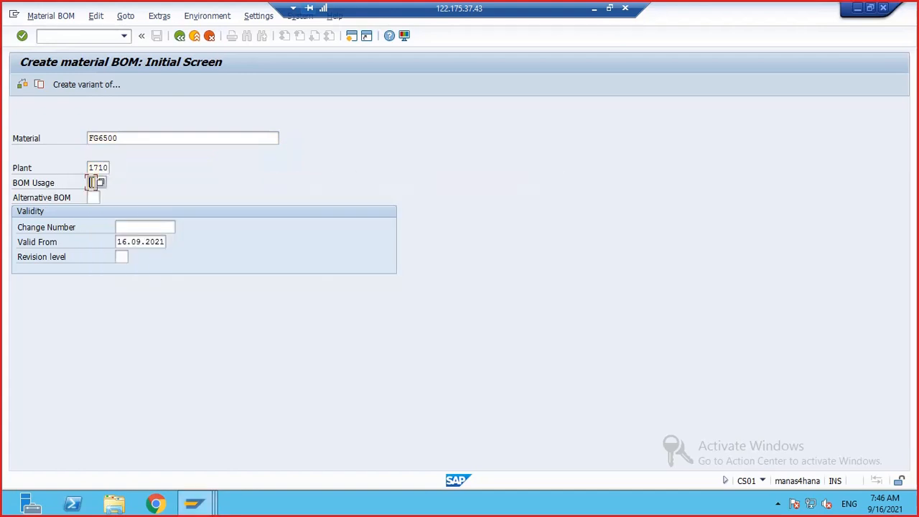
click(100, 183)
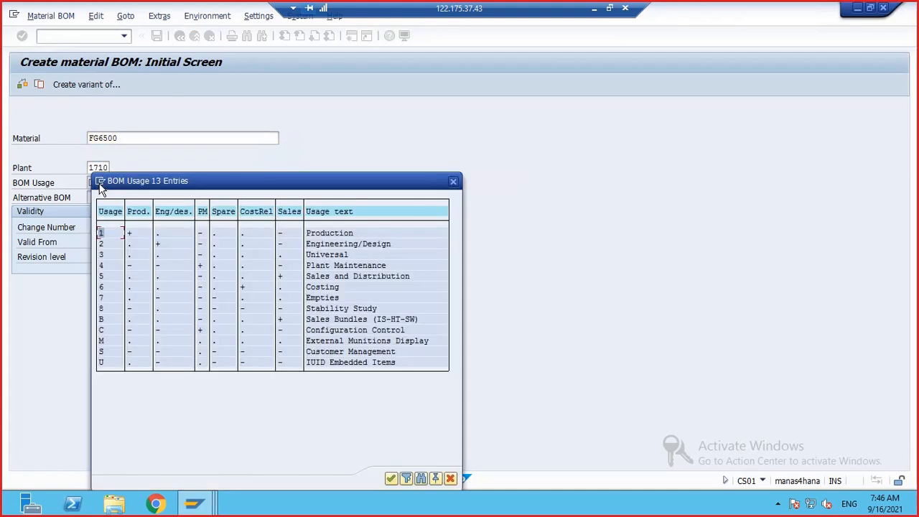
drag(263, 182, 388, 125)
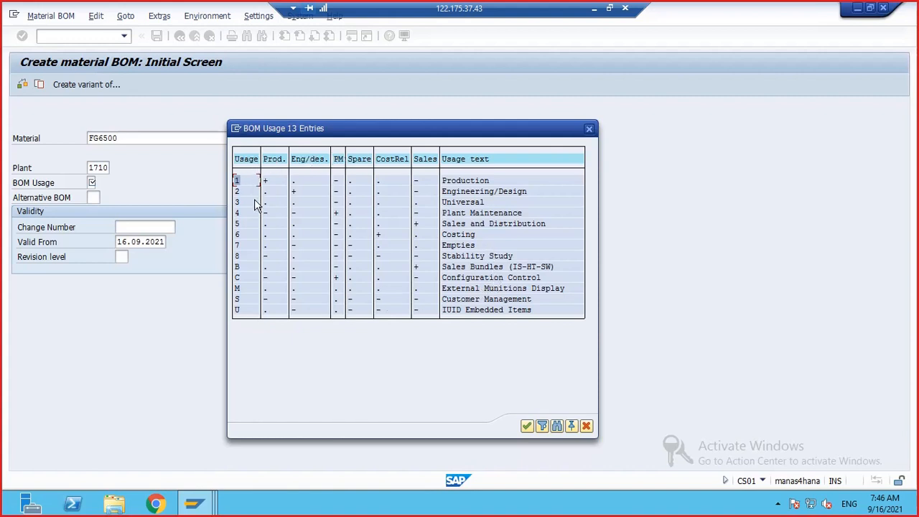
double_click(243, 218)
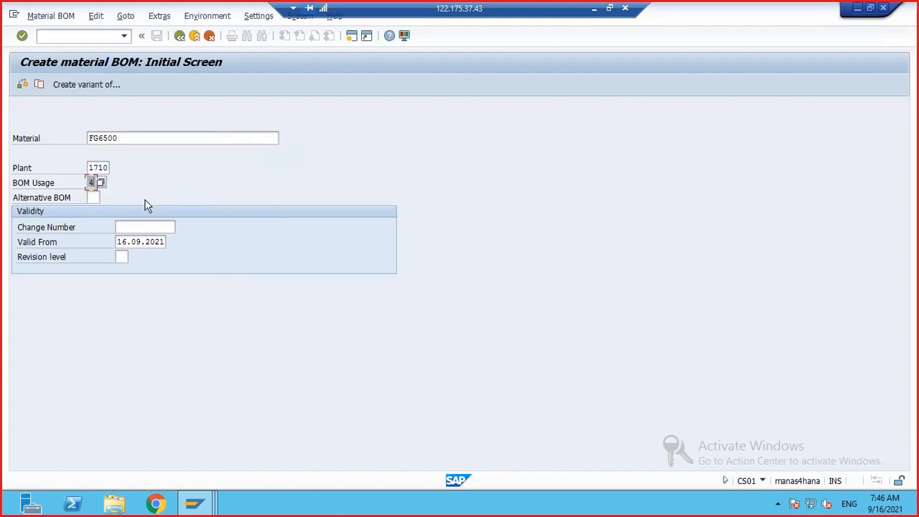
click(93, 197)
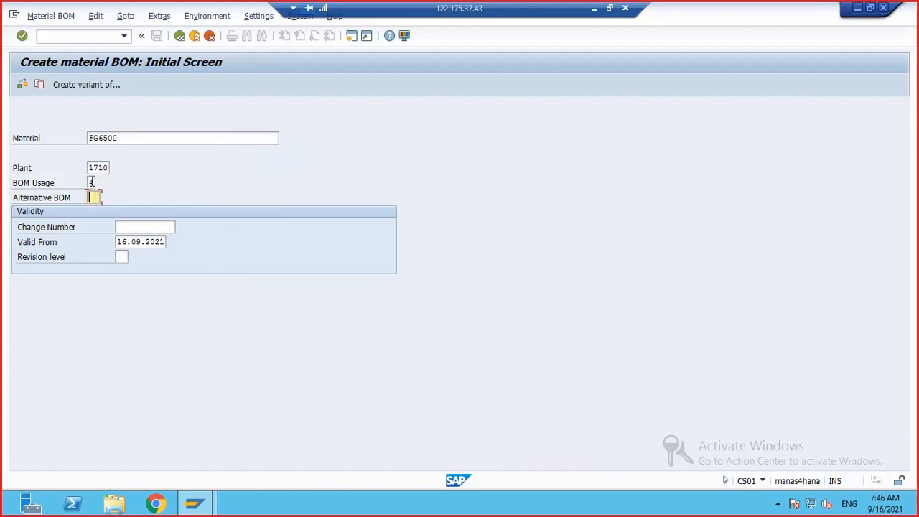
click(92, 182)
key(Return)
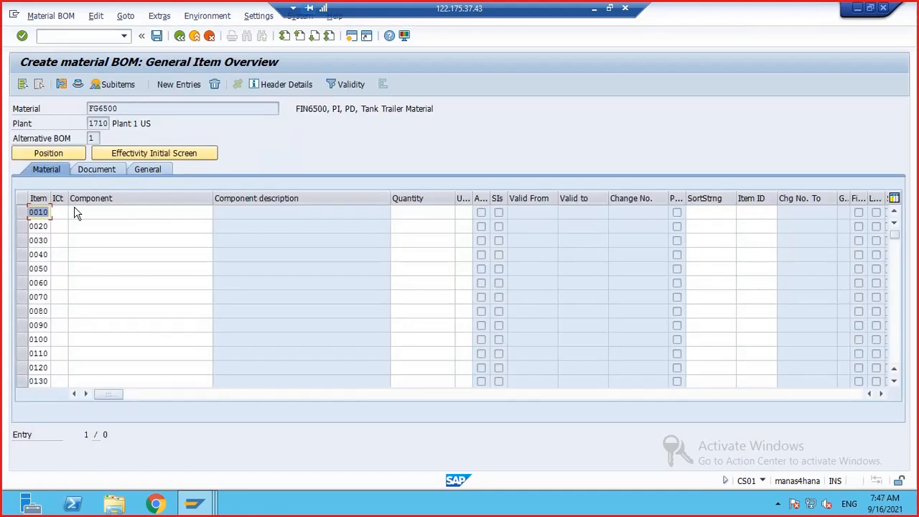
Widen the item category column and place the cursor in the item category field of item 0010
click(62, 214)
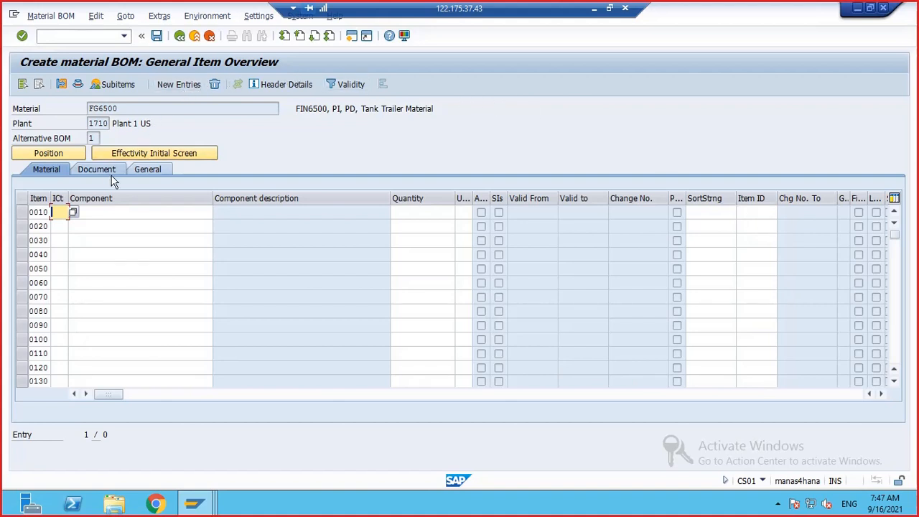
drag(69, 199, 86, 207)
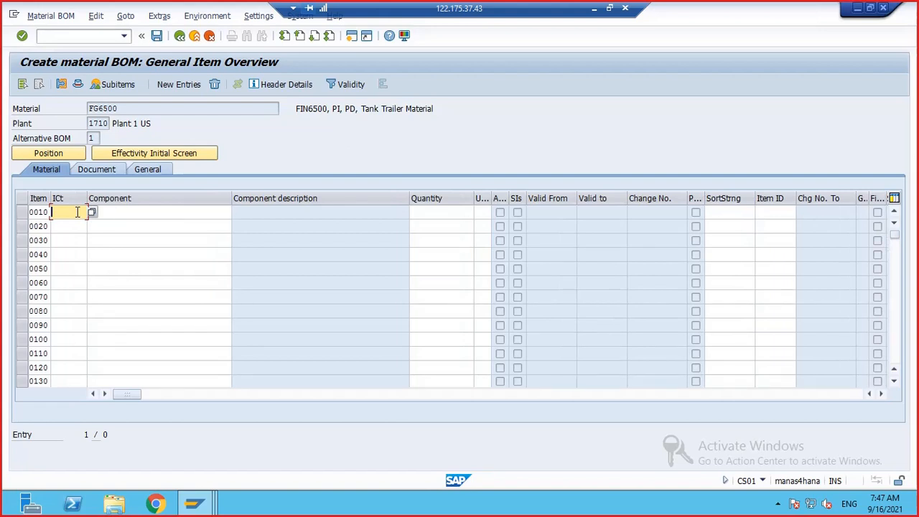
click(120, 108)
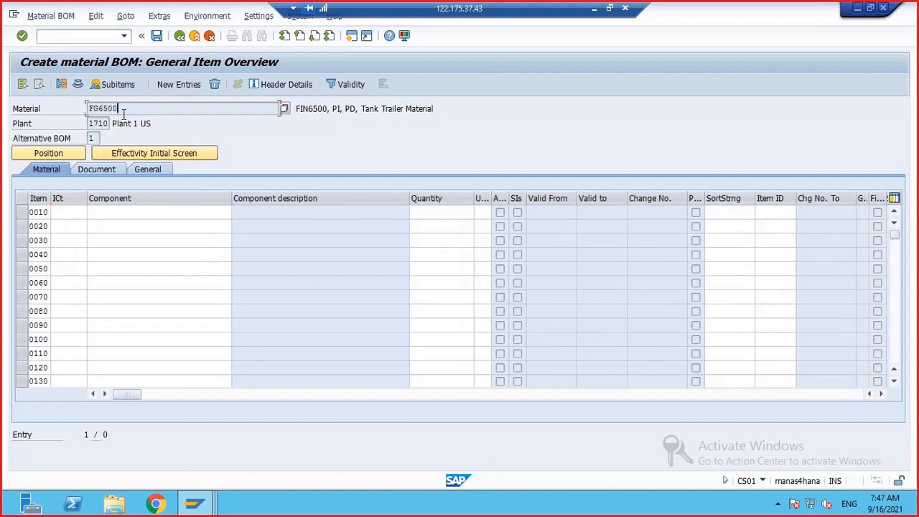
click(77, 214)
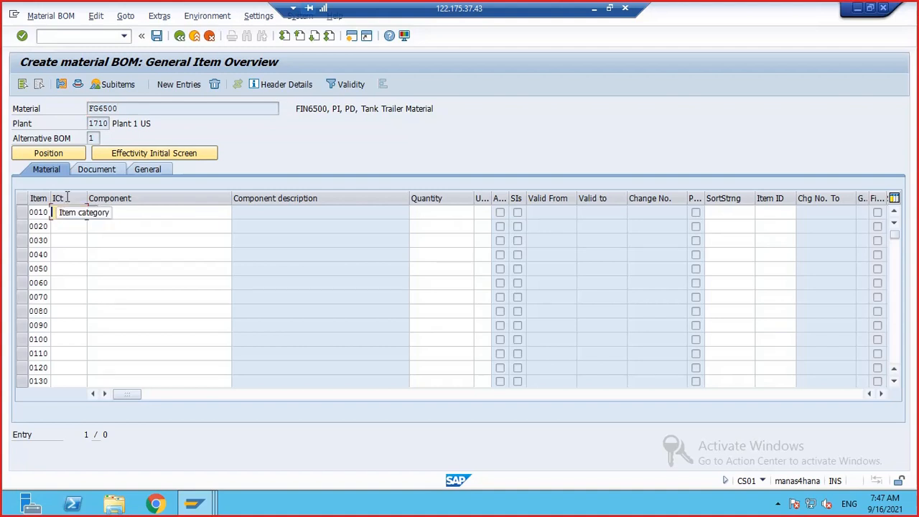
Switch to the Pm training XLS workbook in Excel and enter "item category" in cell D41 of the BOM sheet
click(595, 10)
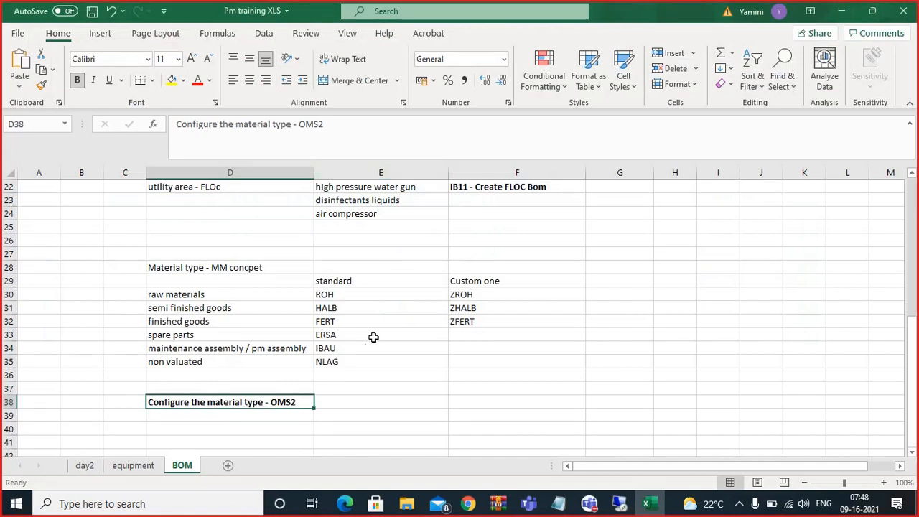
click(367, 361)
scroll(367, 359, down, 2)
click(229, 363)
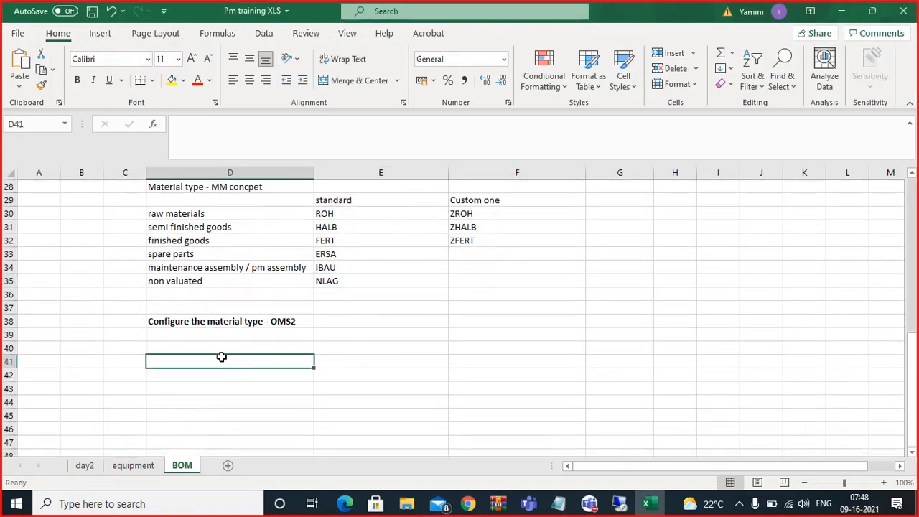
text(itema)
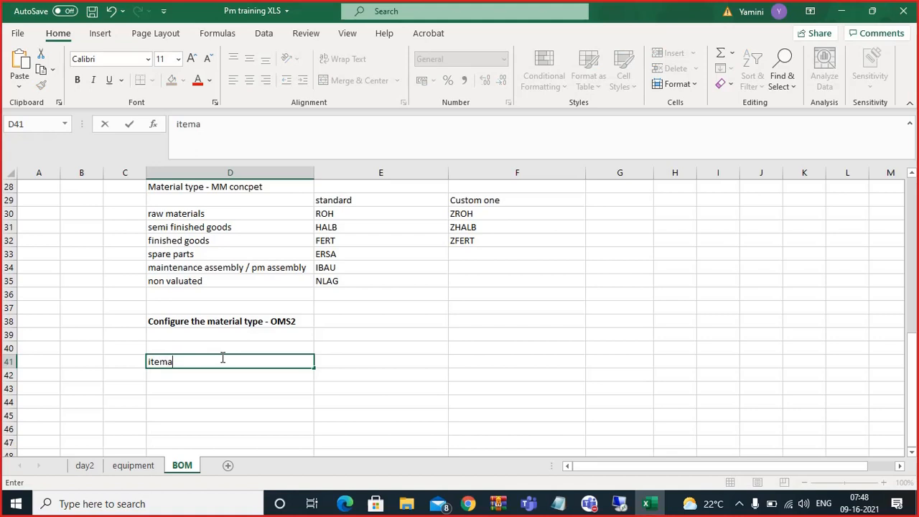
key(BackSpace)
text(category)
key(Tab)
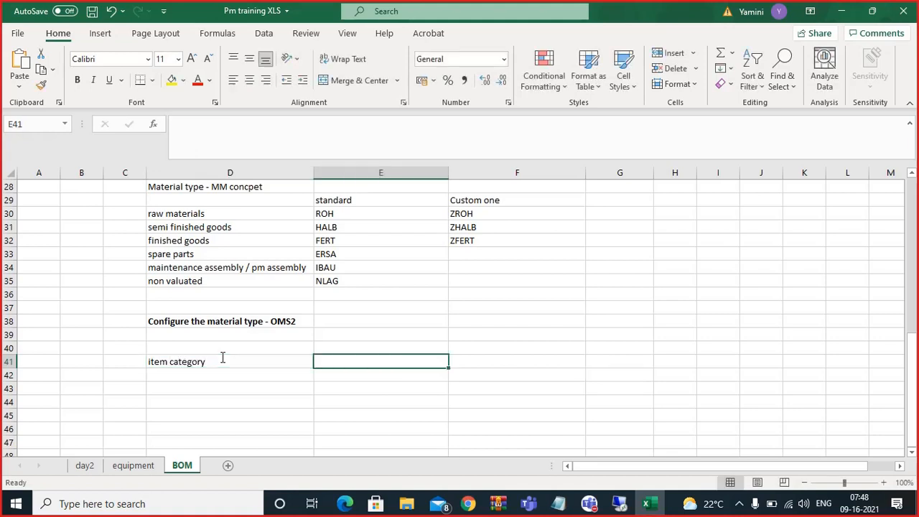
List the item category codes L, N, D, T and I in cells E41 to E45
text(L)
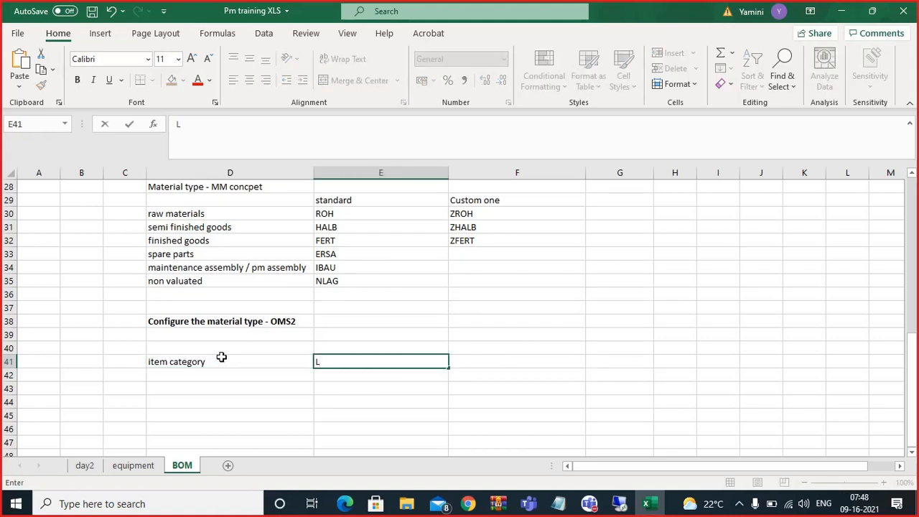
key(Return)
text(N)
key(Return)
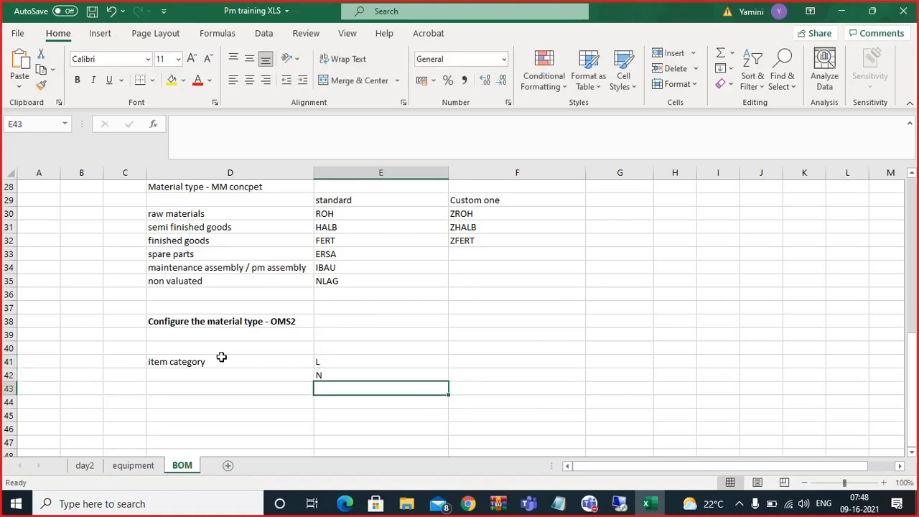
text(D)
key(Return)
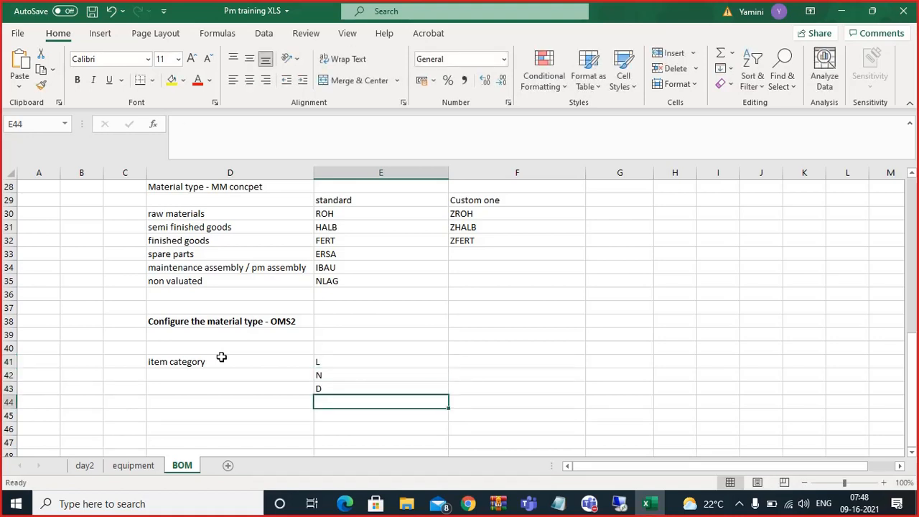
text(T)
key(Return)
text(I)
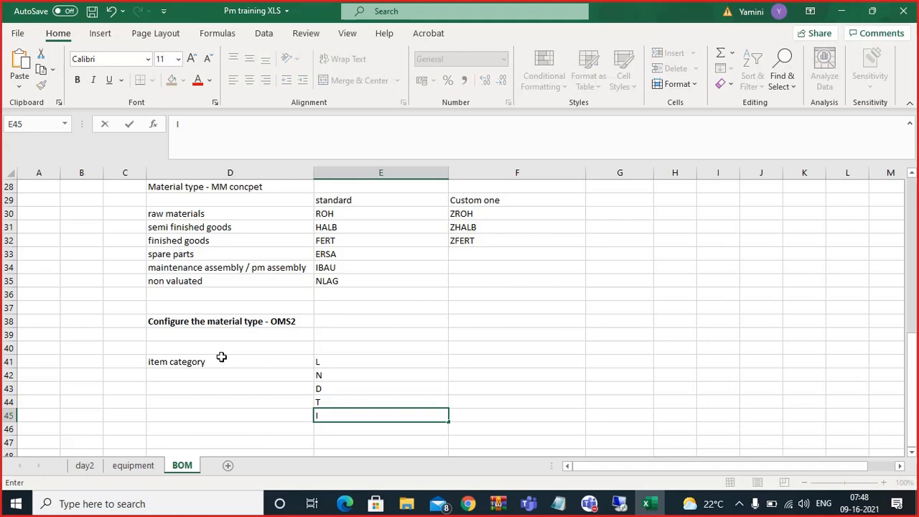
Make the item category codes in E41:E45 bold
click(369, 357)
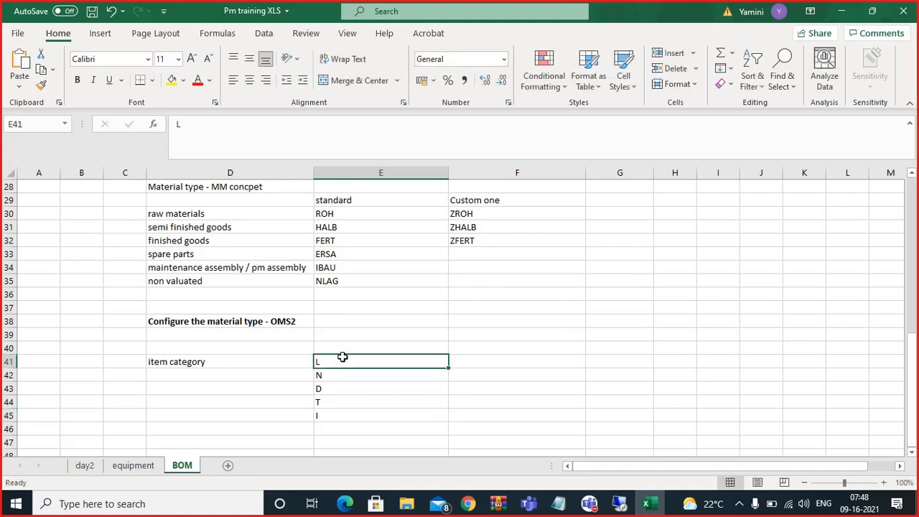
drag(342, 357, 349, 414)
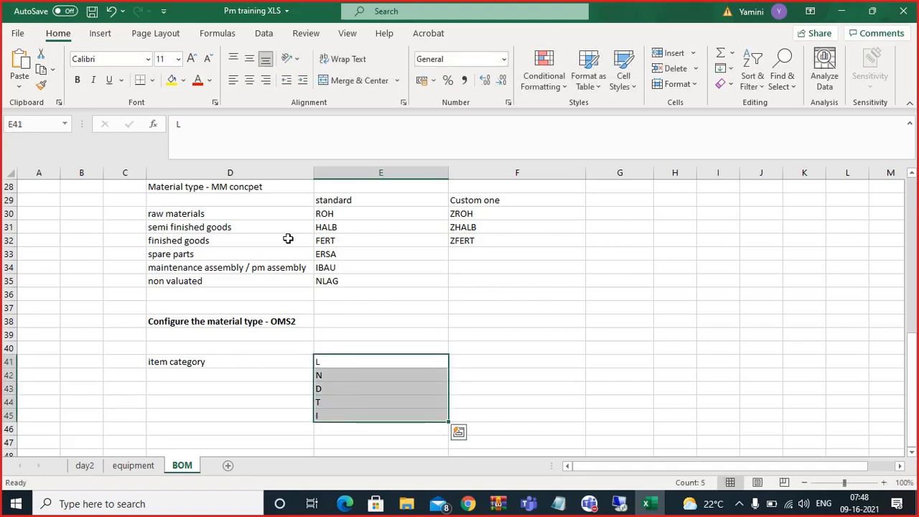
click(77, 80)
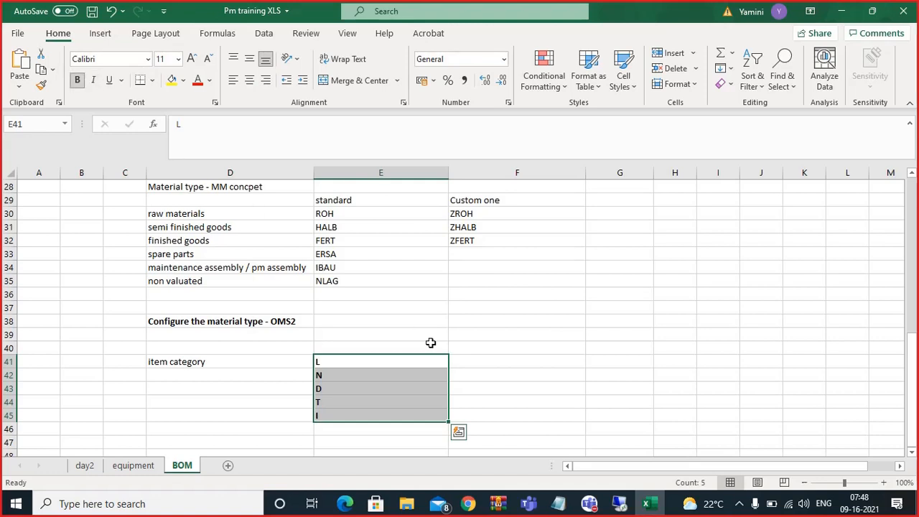
Enter "stock item" in cell F41 as the description of item category L
click(458, 356)
text(s)
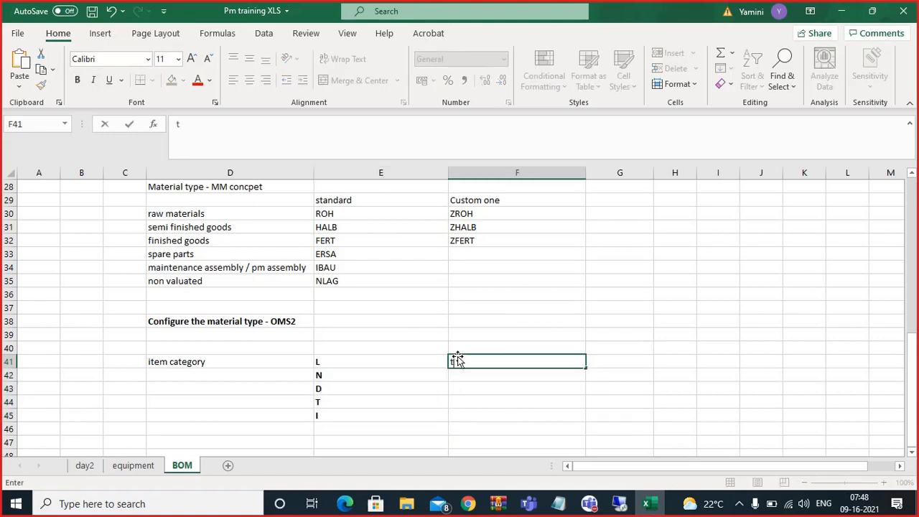
text(tok)
key(BackSpace)
text(ck item)
key(Return)
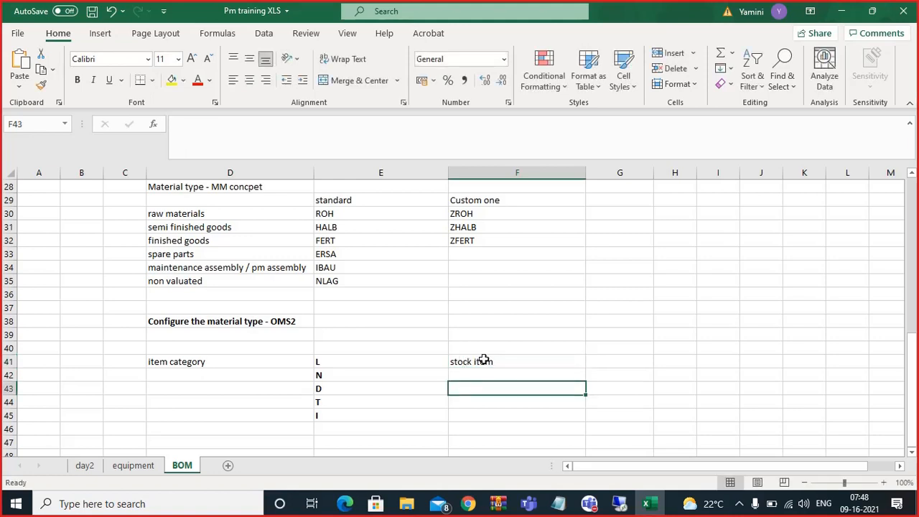
Extend the text in F41 to "stock item - which will be stored in inventory" and wrap it within the cell
click(477, 361)
text(- wh)
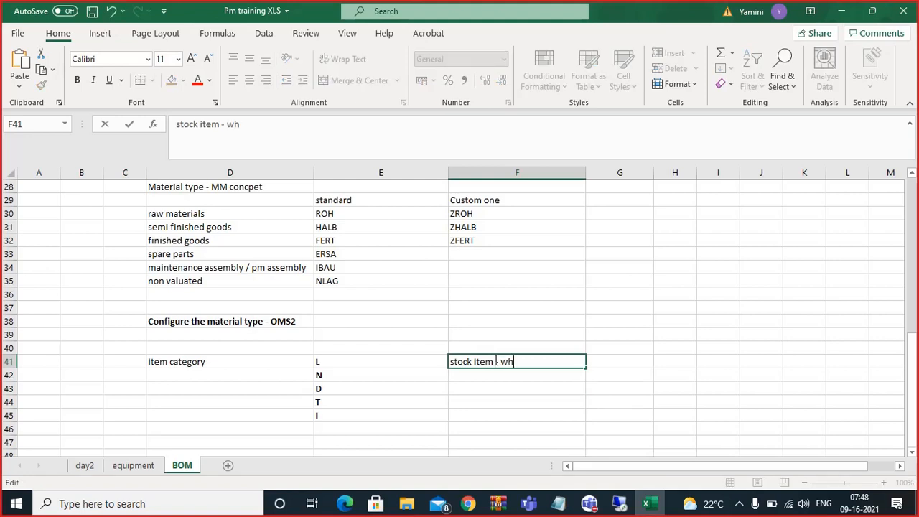
text(chich will be )
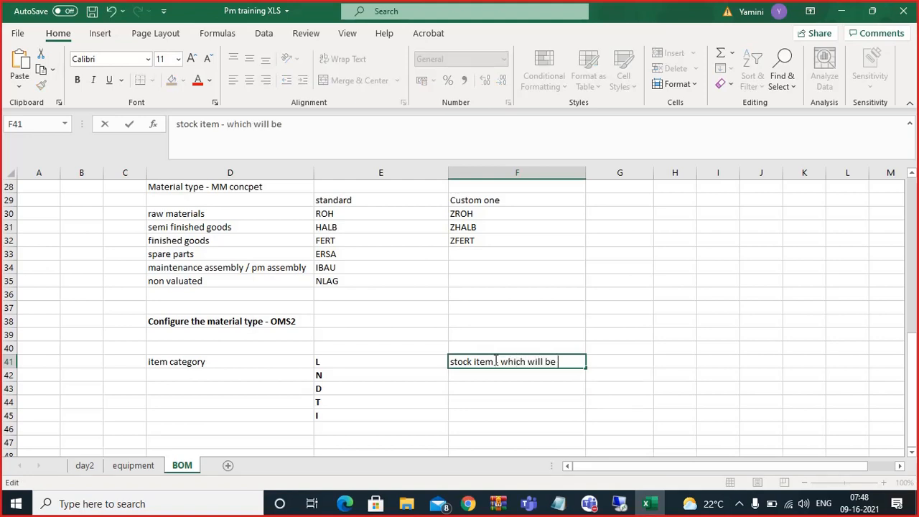
text(stored in inventory)
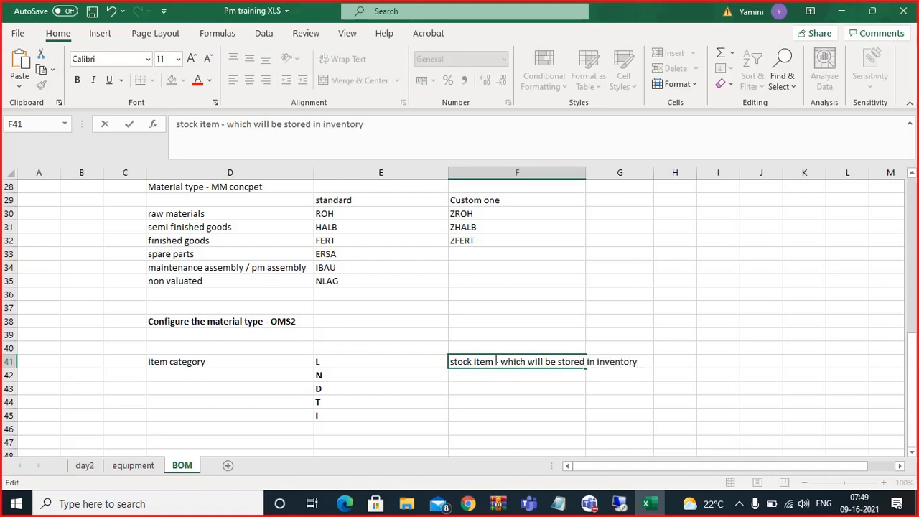
click(555, 426)
click(543, 357)
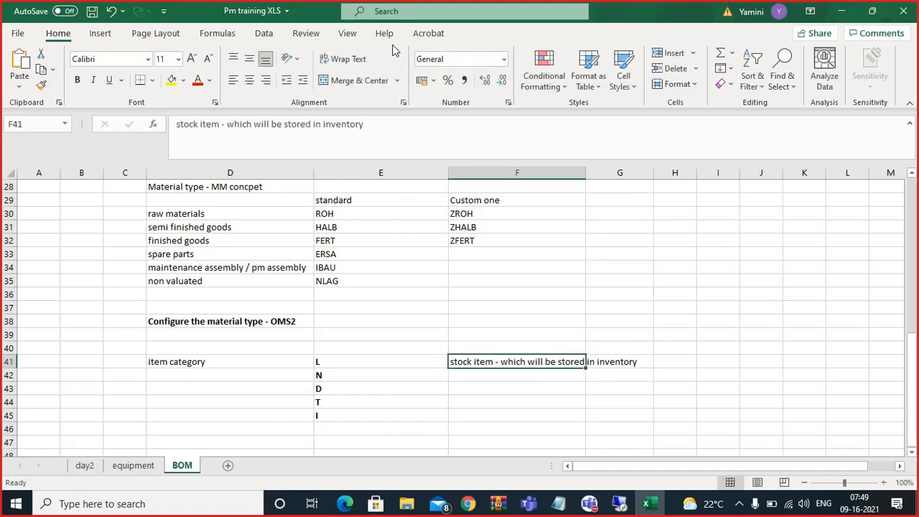
click(345, 59)
Describe item category N in F42 as "Non stock item - consumables we will seggregate this as non stock"
click(468, 391)
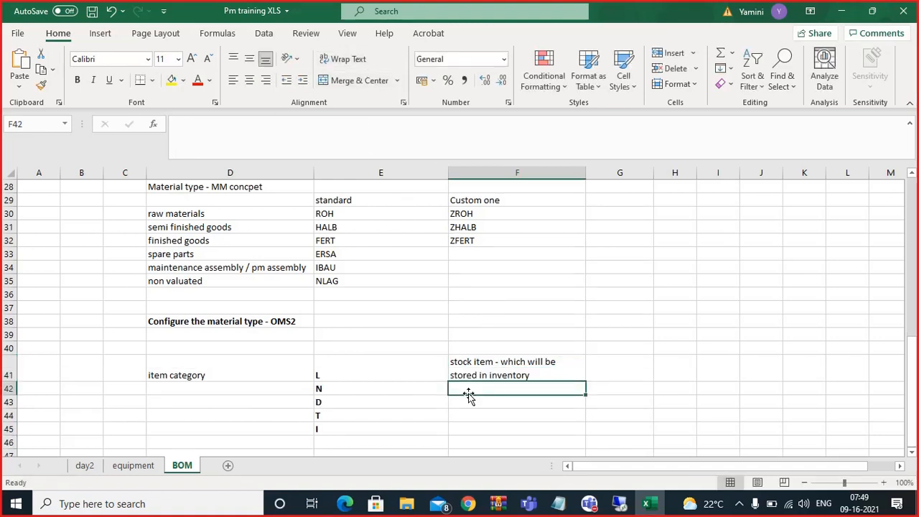
text(Non s)
text(tock)
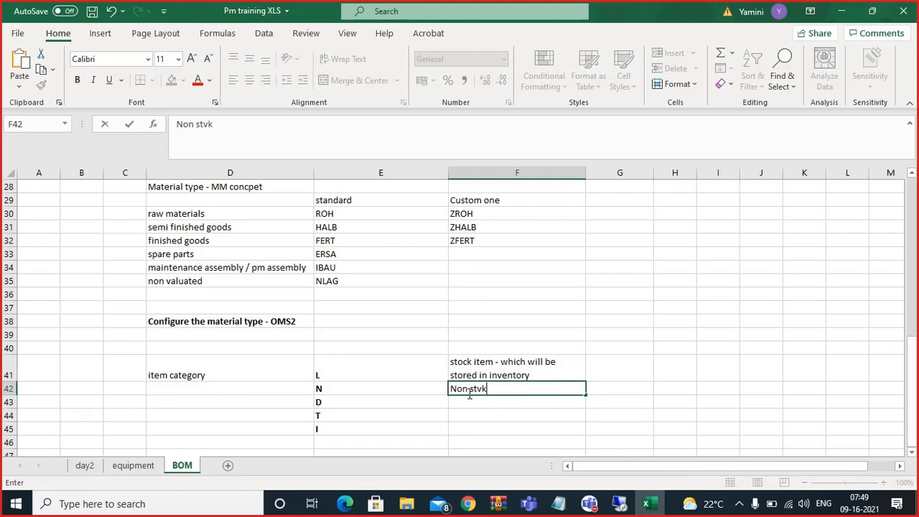
key(BackSpace)
key(BackSpace)
text(ock item - co)
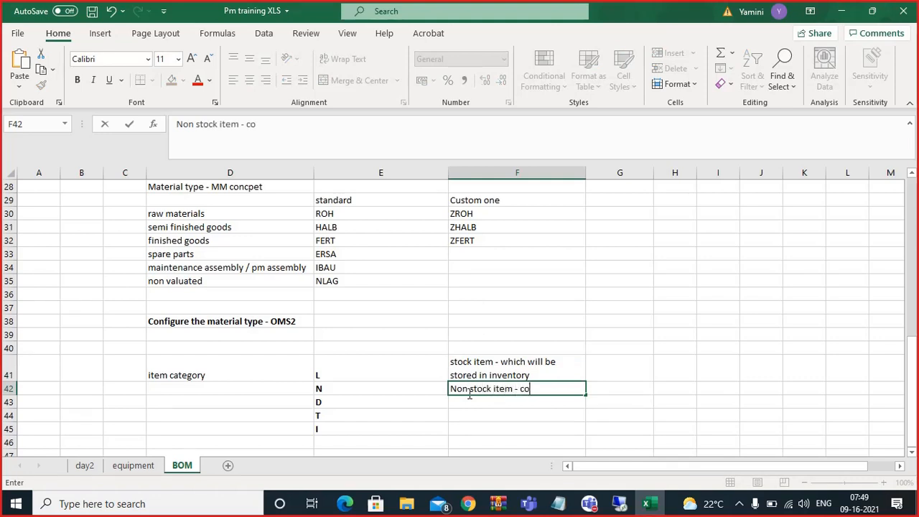
text(nsumable)
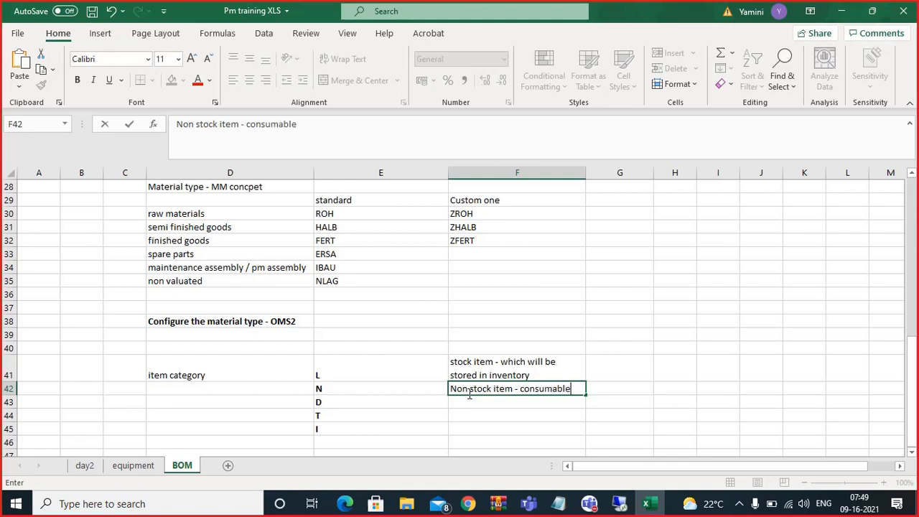
text(s we will seggrega)
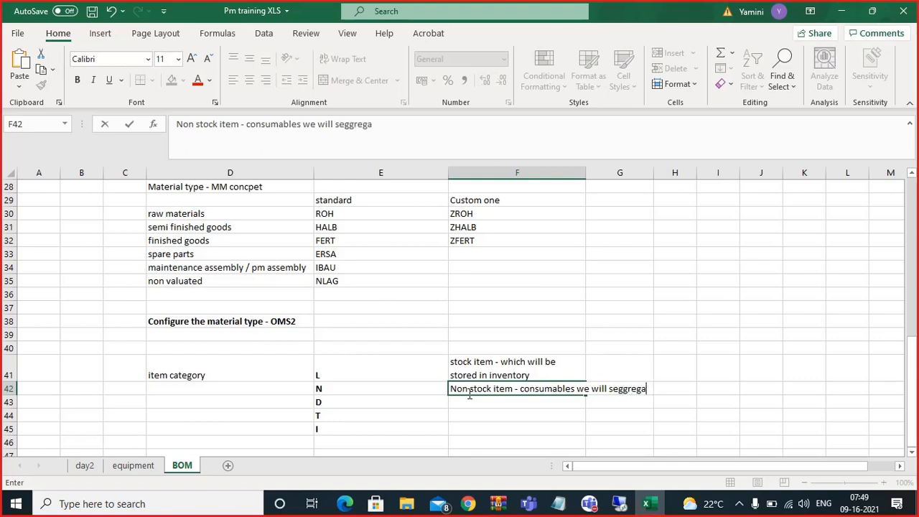
text(te this a s non stoc)
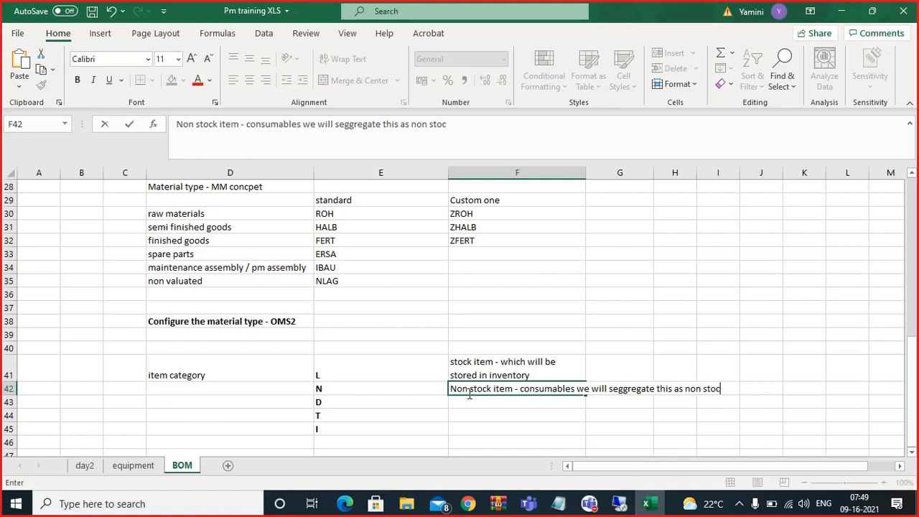
text(k)
key(Return)
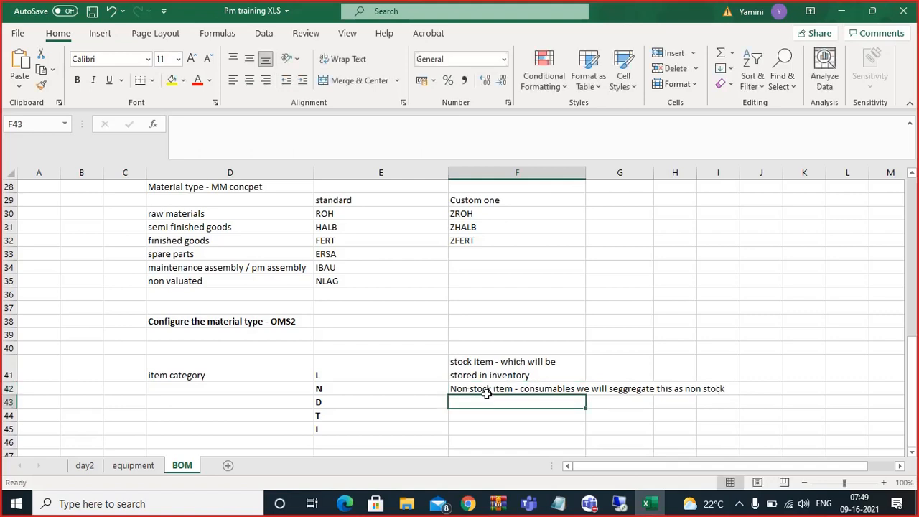
Wrap the text in F42 and widen column F slightly
click(492, 386)
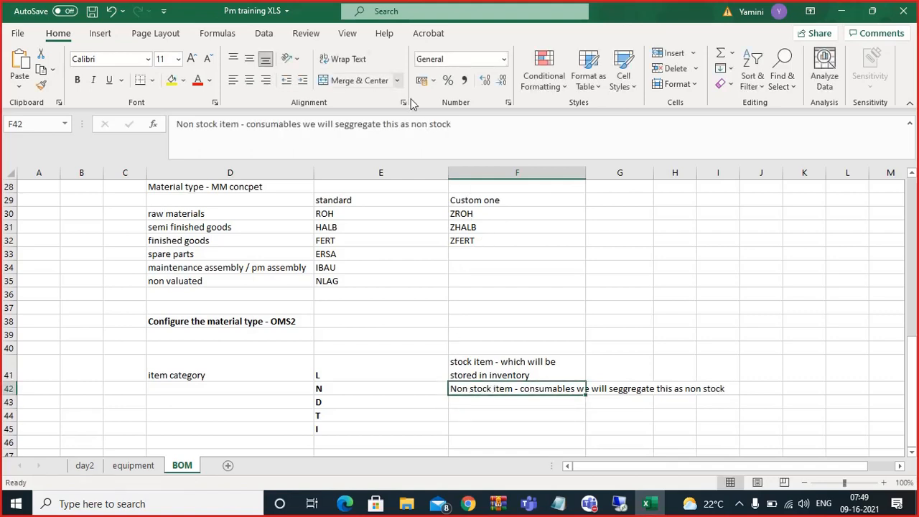
click(345, 59)
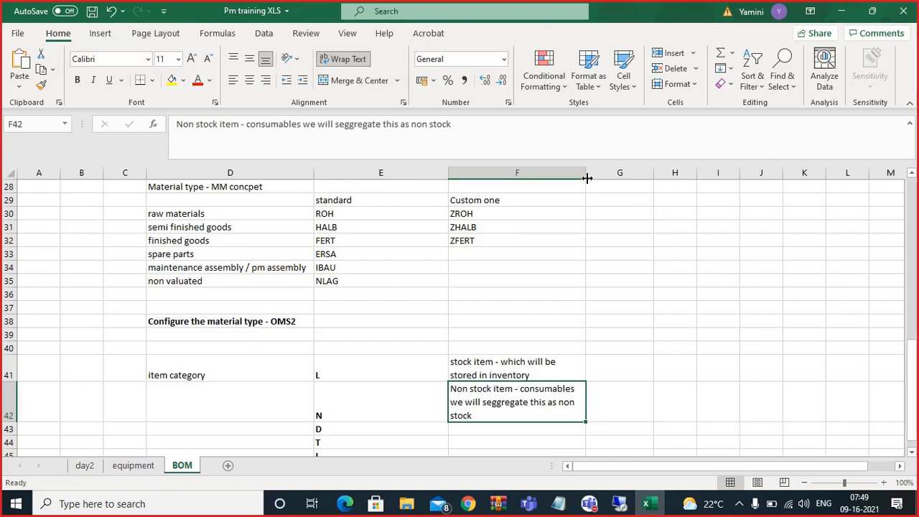
drag(589, 179, 617, 194)
scroll(605, 269, down, 1)
scroll(606, 269, down, 1)
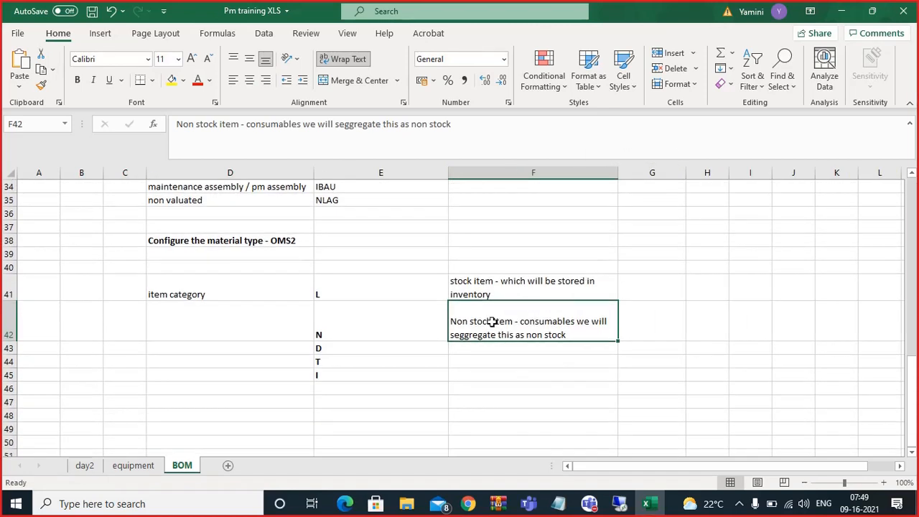
click(385, 321)
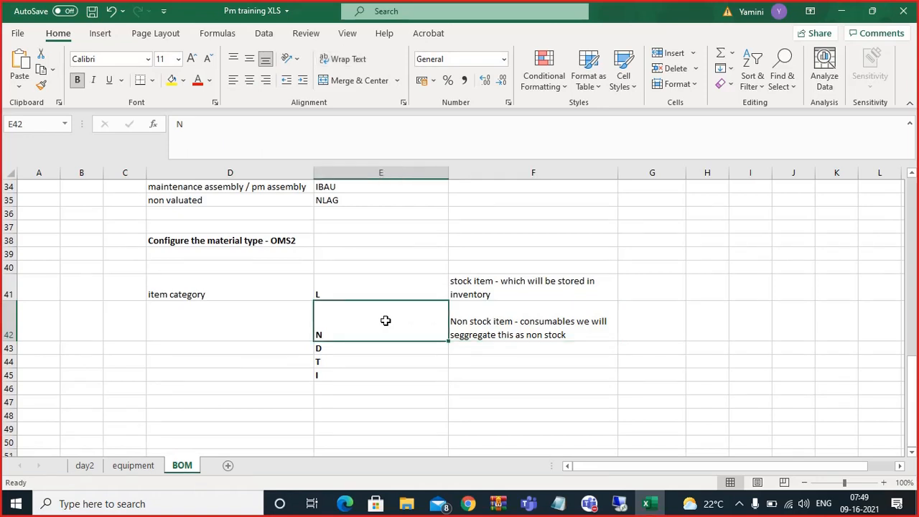
Switch to the SAP window, list the possible item categories for item 0010, and return to the Excel workbook
click(455, 349)
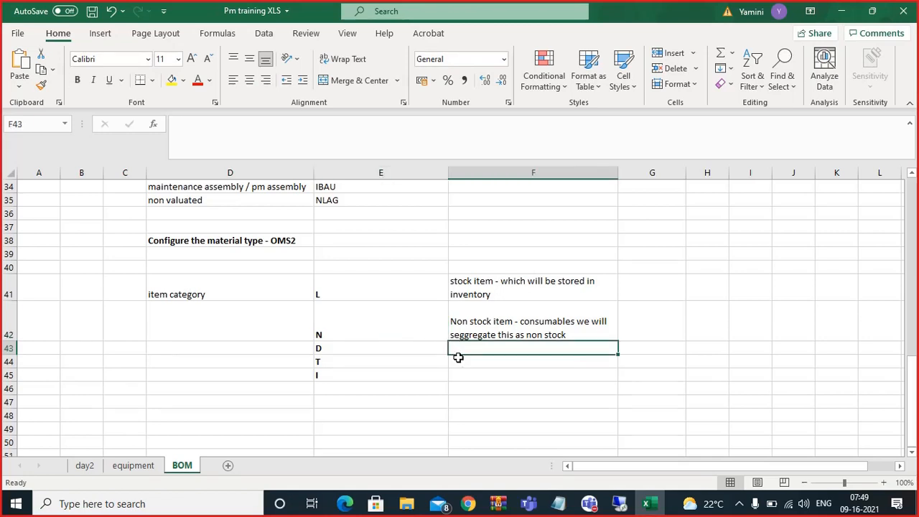
click(611, 505)
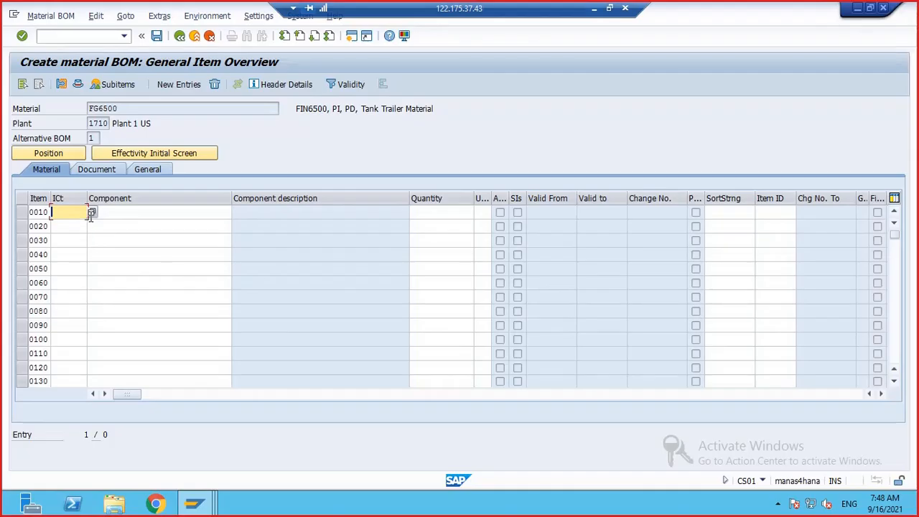
click(91, 212)
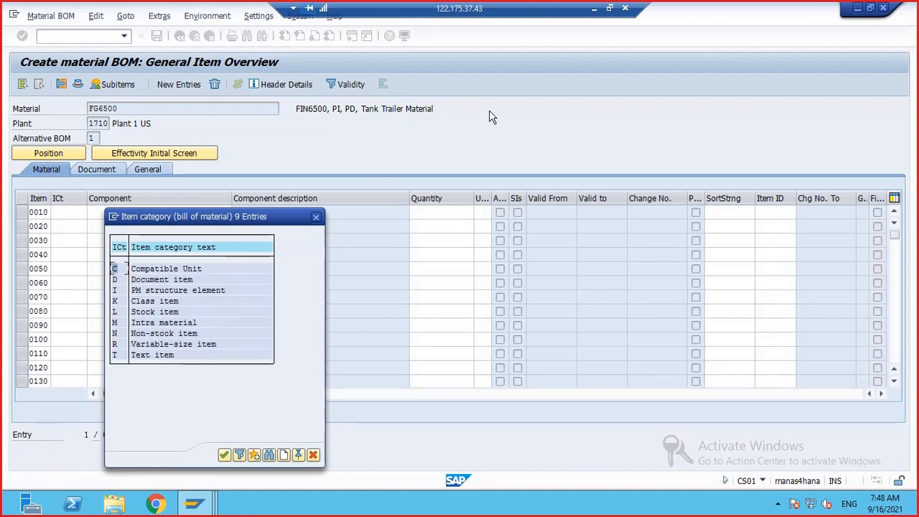
click(594, 8)
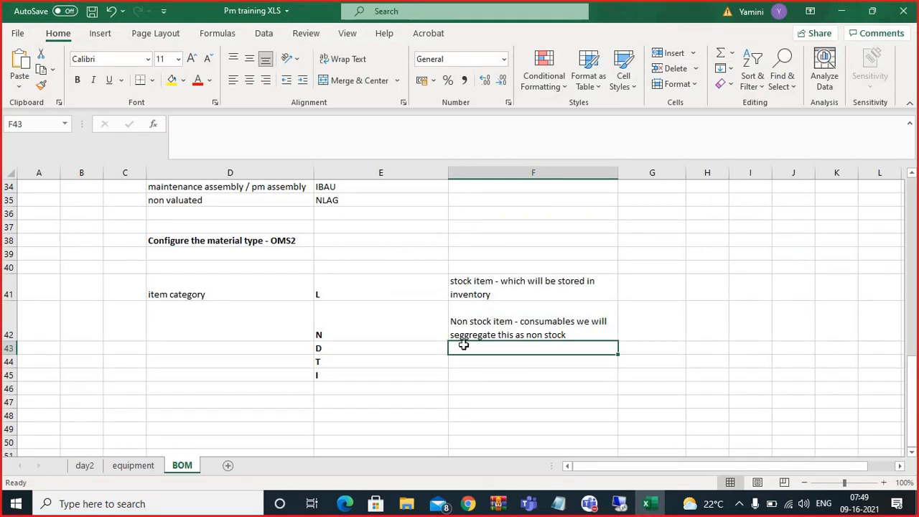
Enter "document item" in F43 as the description of item category D
text(doc)
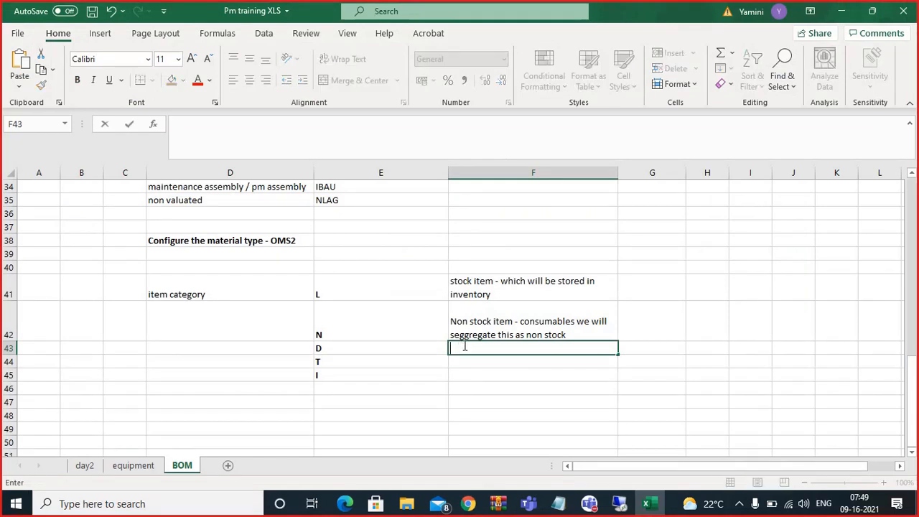
text(ument)
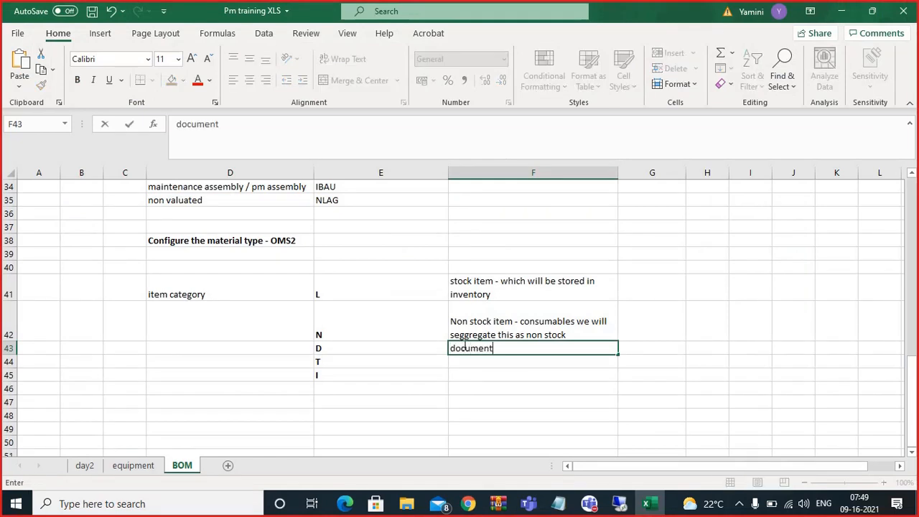
text( item)
click(468, 361)
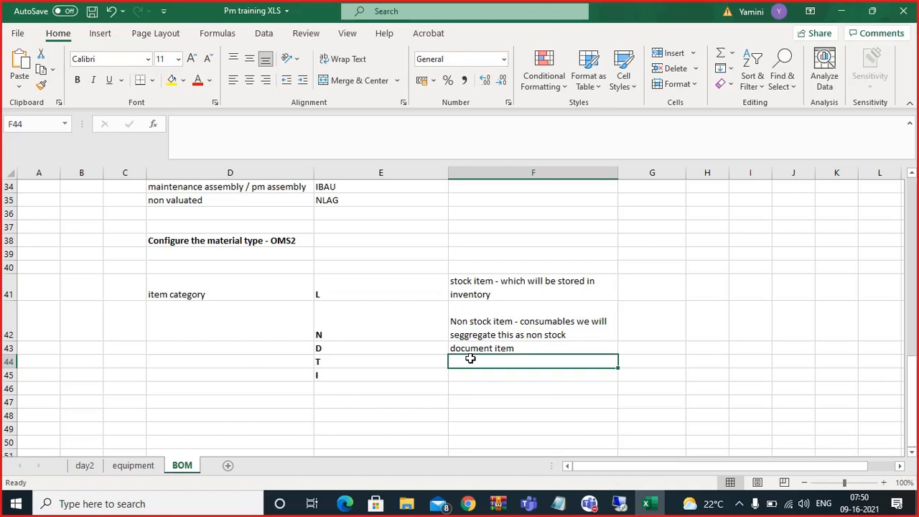
Enter "pm structure element" in F44 beside item category T
text(pm st)
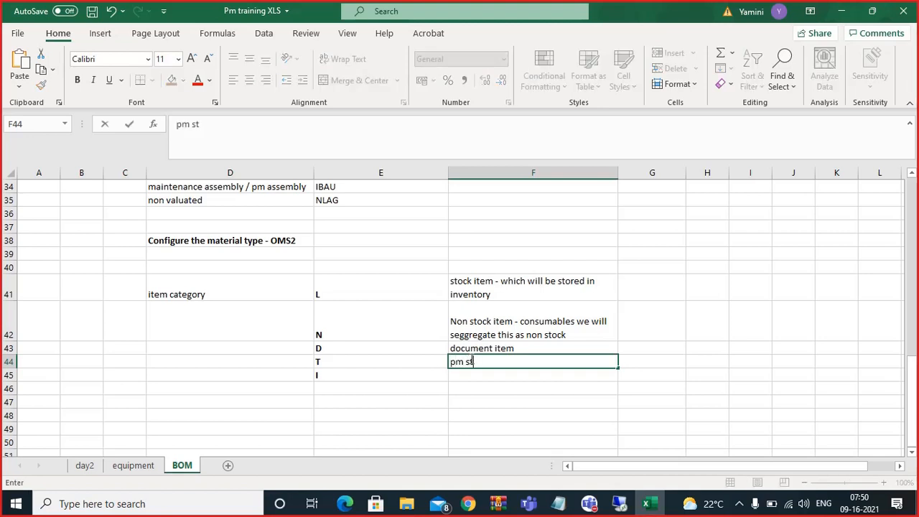
text(ructure ele)
text(w)
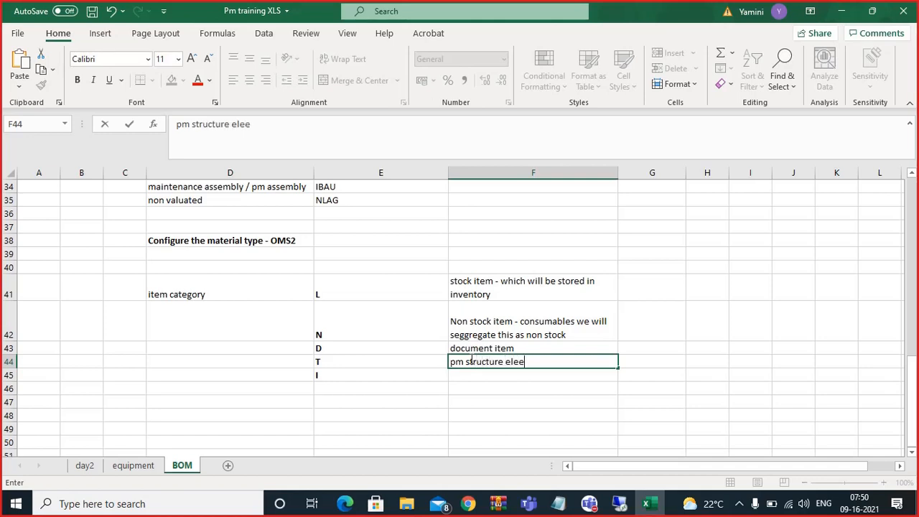
key(BackSpace)
text(ment)
key(Return)
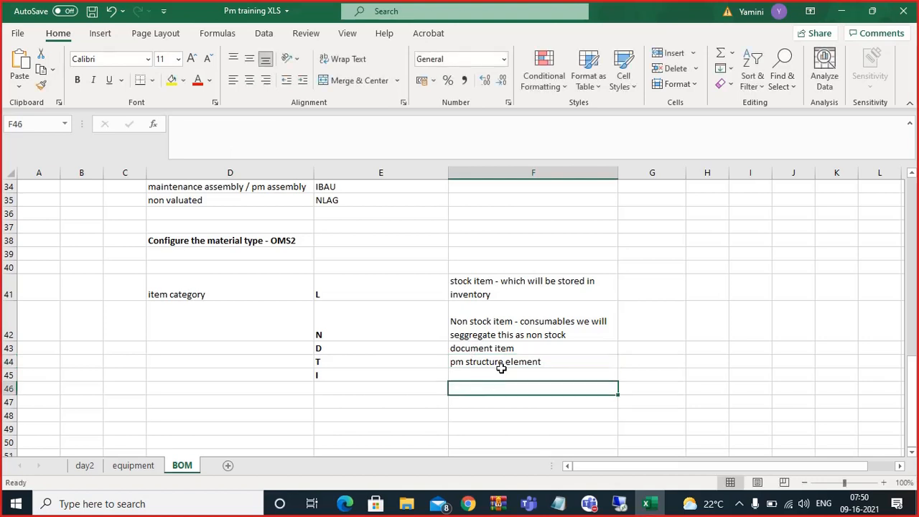
click(505, 362)
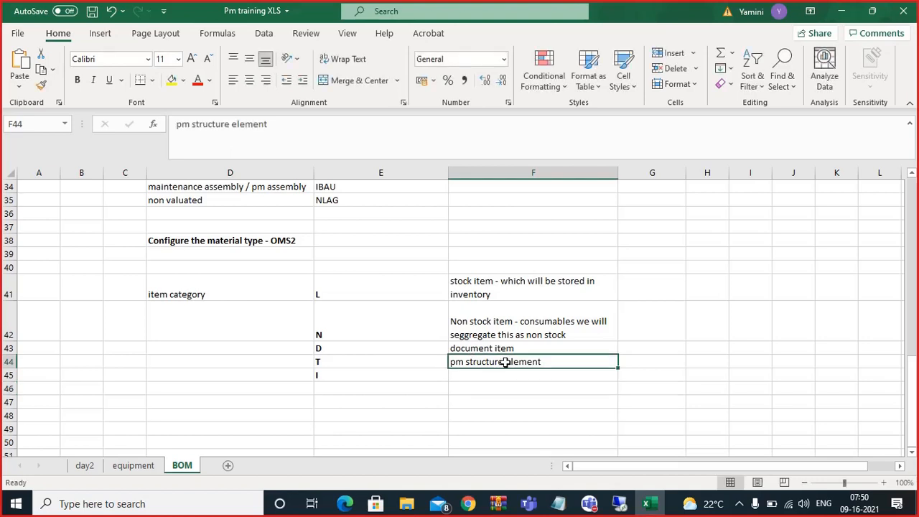
Enter "maintenance assembly /pm assembly" in F45 beside item category I
click(482, 375)
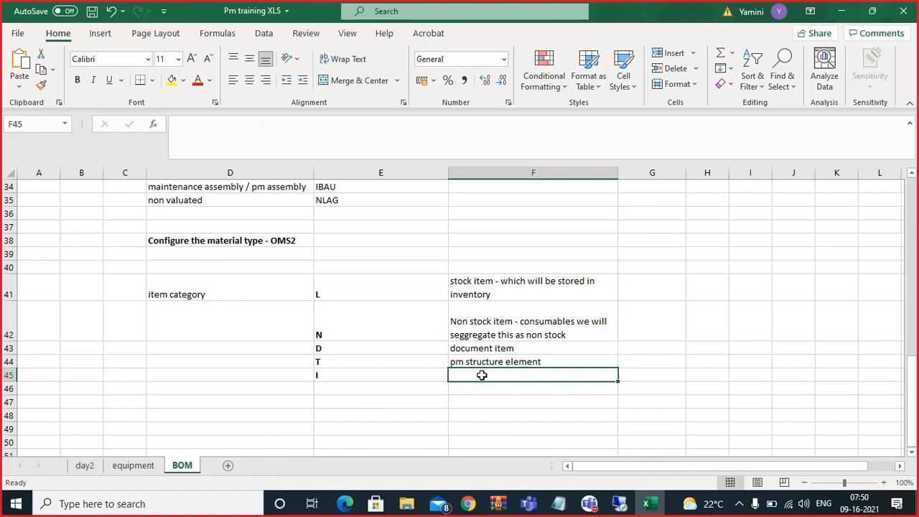
text(main)
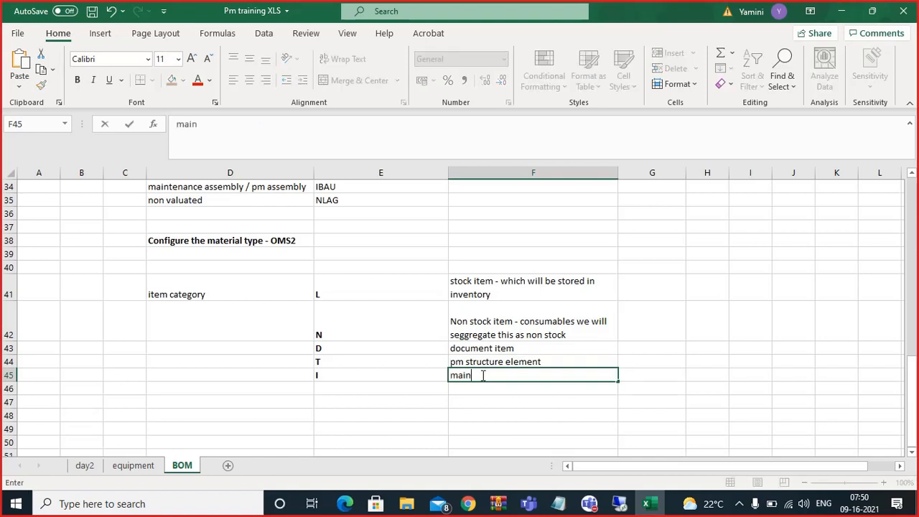
text(tenance as)
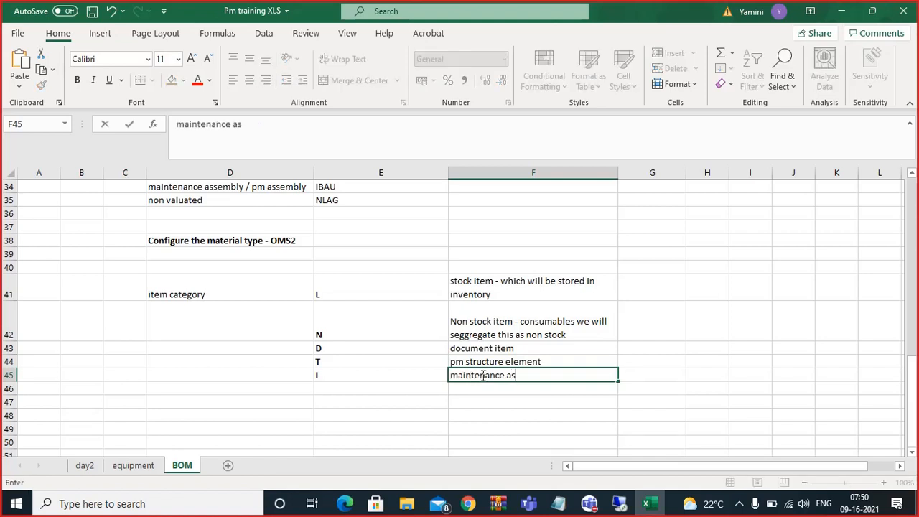
text(sembly )
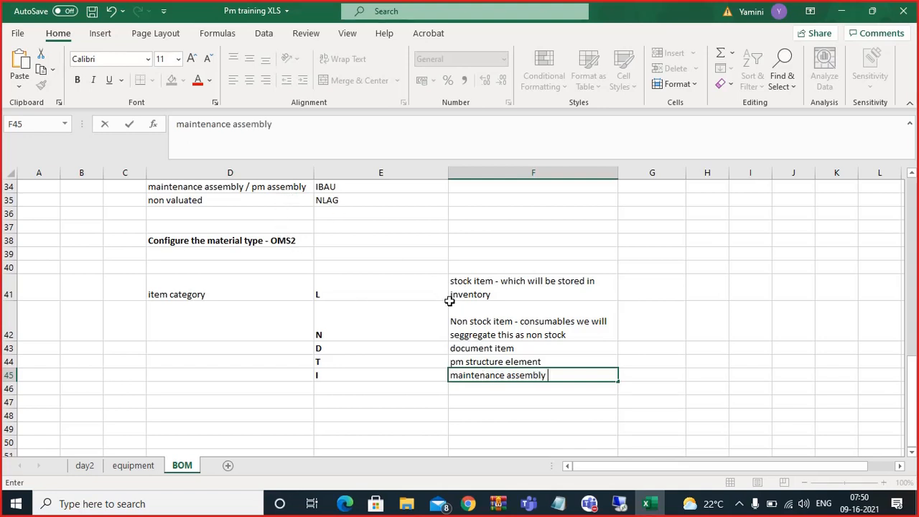
text(/pm assemb)
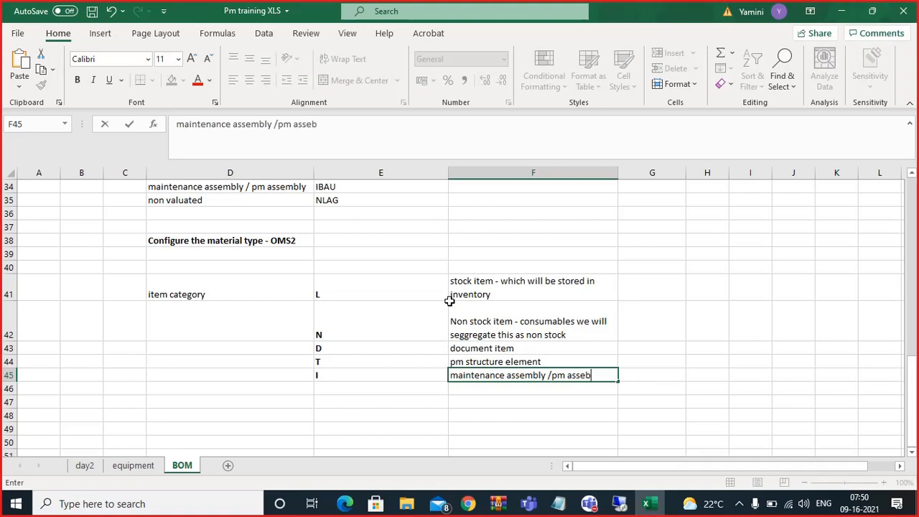
key(BackSpace)
text(mbly)
click(385, 337)
click(458, 285)
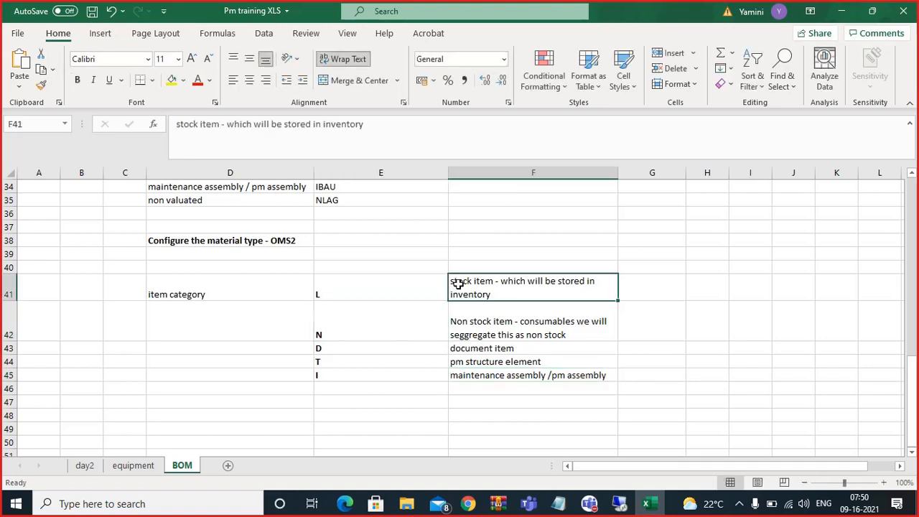
click(411, 287)
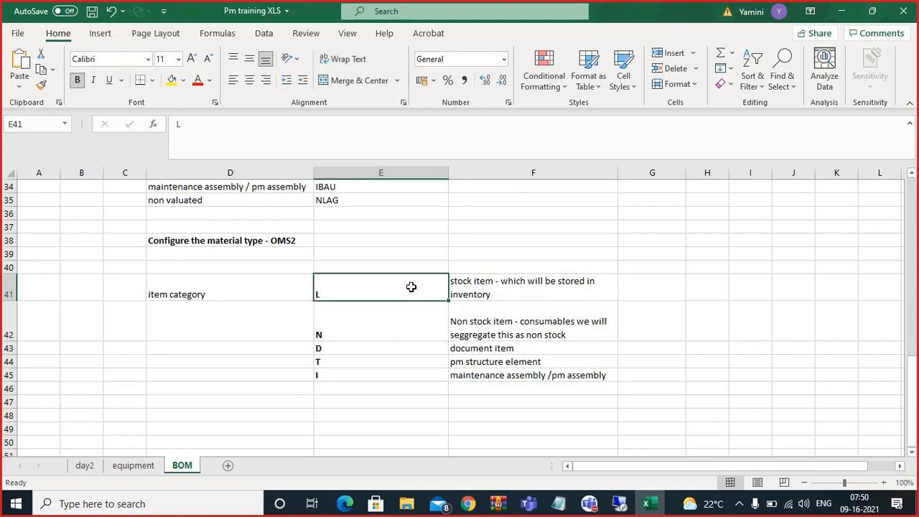
Switch back to the SAP window and assign stock item category L to BOM items 0010, 0020 and 0030
click(622, 507)
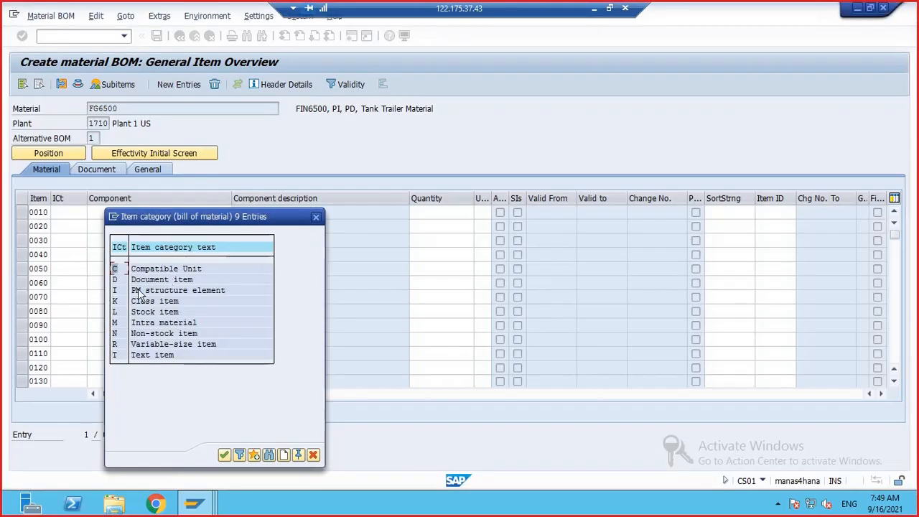
double_click(115, 311)
click(65, 225)
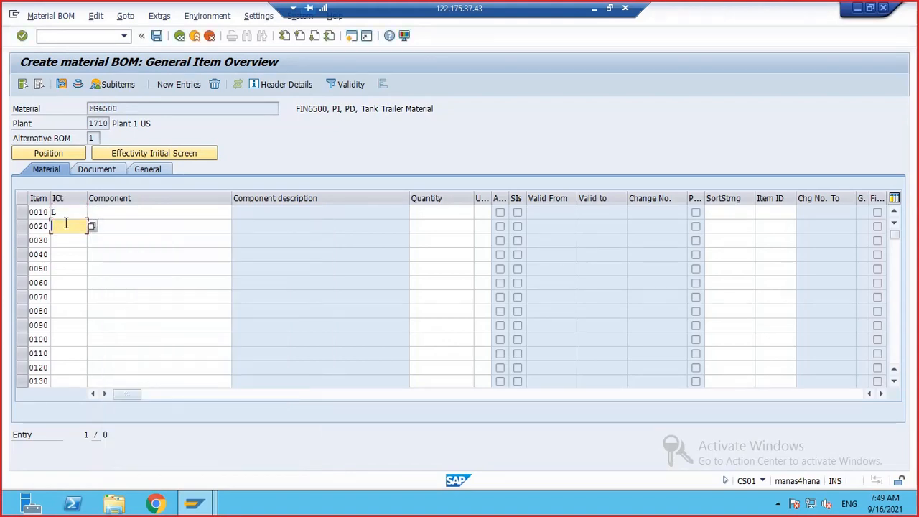
text(L)
click(59, 240)
text(L)
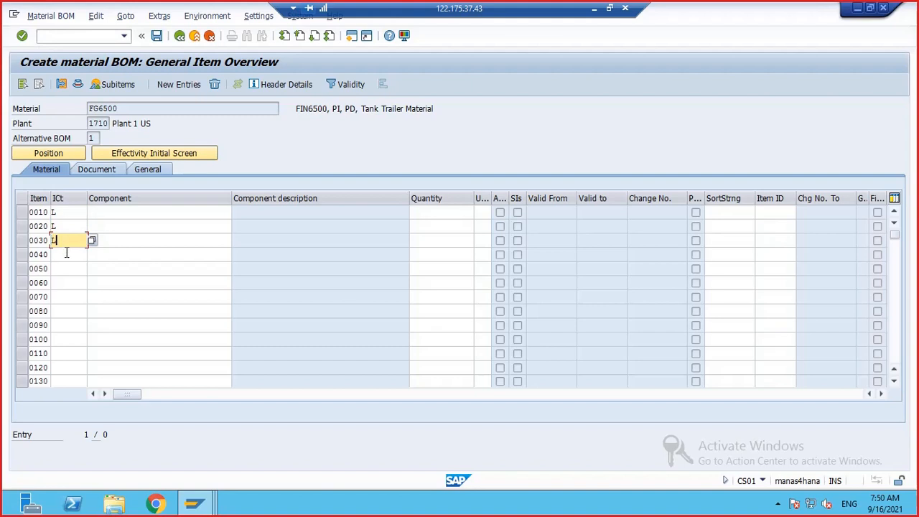
click(124, 221)
click(123, 211)
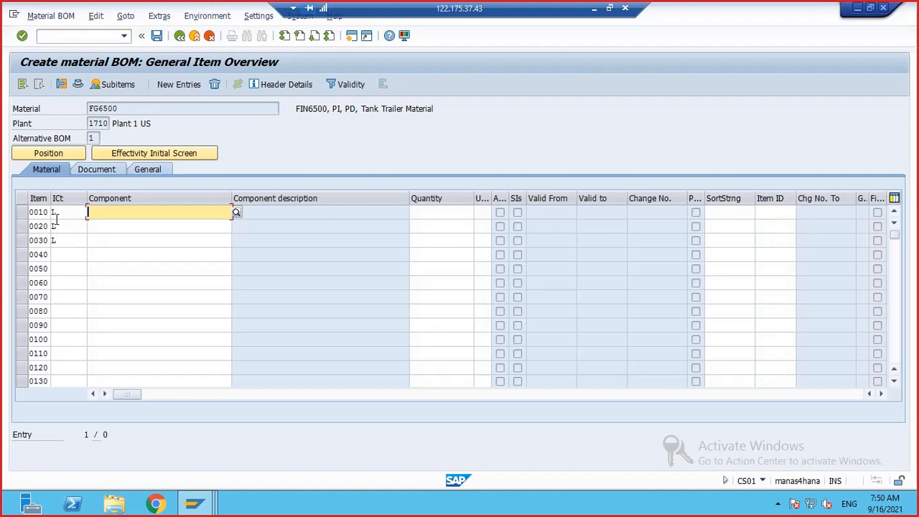
Switch to the Materials List session, return to its selection screen and try to list materials with ROH in place of FERT
mouse_move(194, 504)
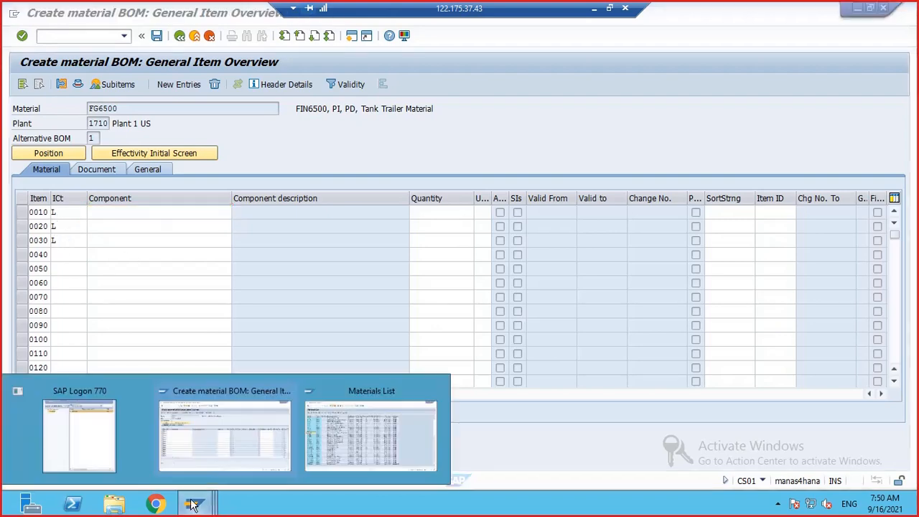
click(357, 435)
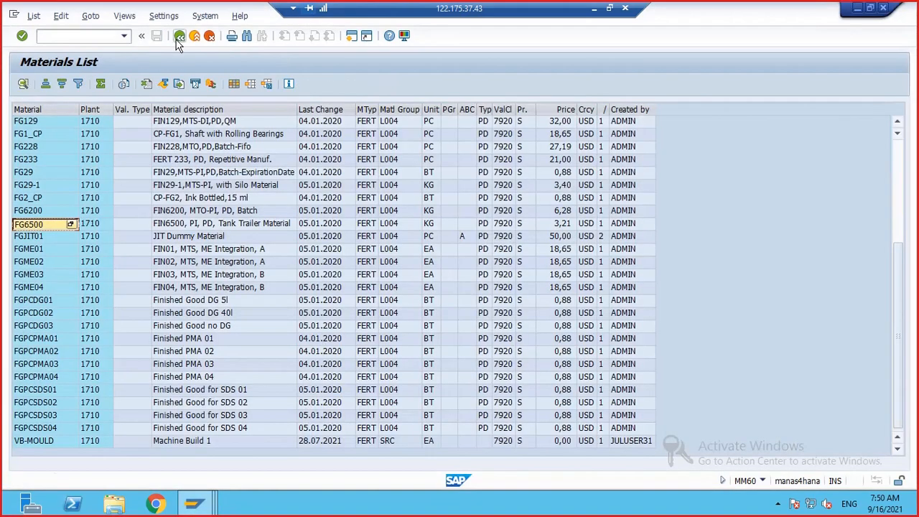
click(179, 35)
click(192, 167)
double_click(192, 167)
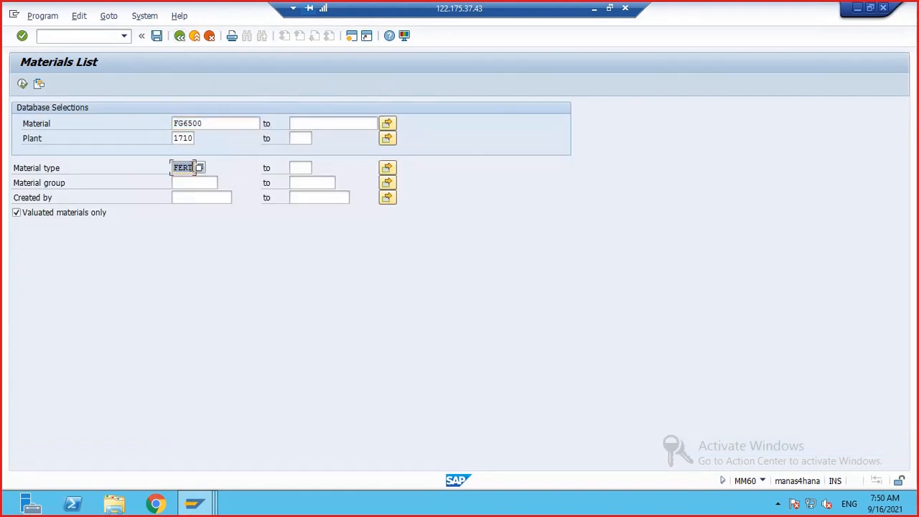
key(BackSpace)
text(ROH)
double_click(190, 167)
click(23, 84)
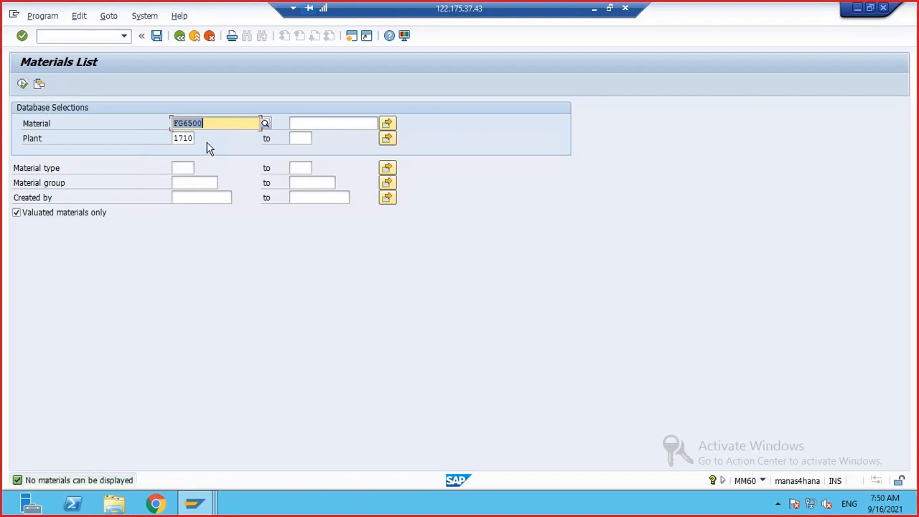
Clear the material number from the selection and list the materials of type ROH in plant 1710
key(BackSpace)
click(182, 168)
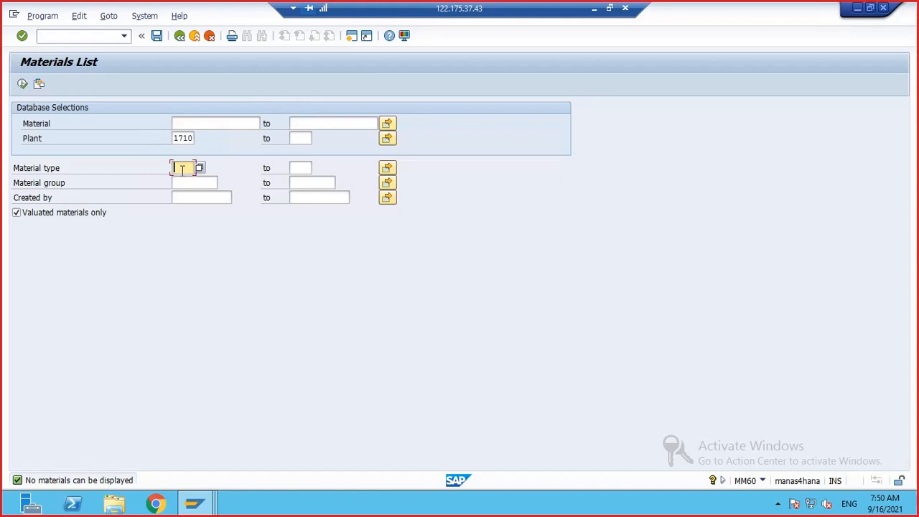
text(ROH)
click(22, 83)
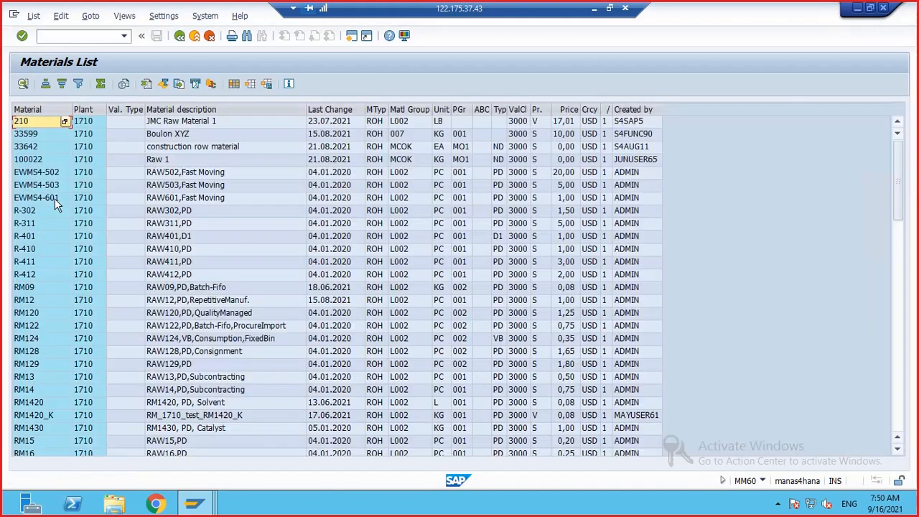
Copy the material numbers RMPC01, RMPC02 and RMPC03 from the raw materials list
scroll(58, 230, down, 6)
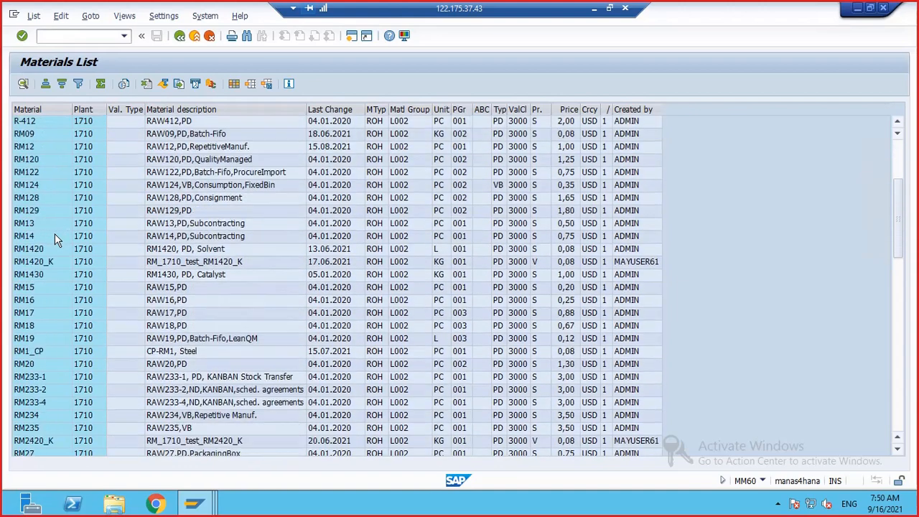
scroll(54, 244, down, 9)
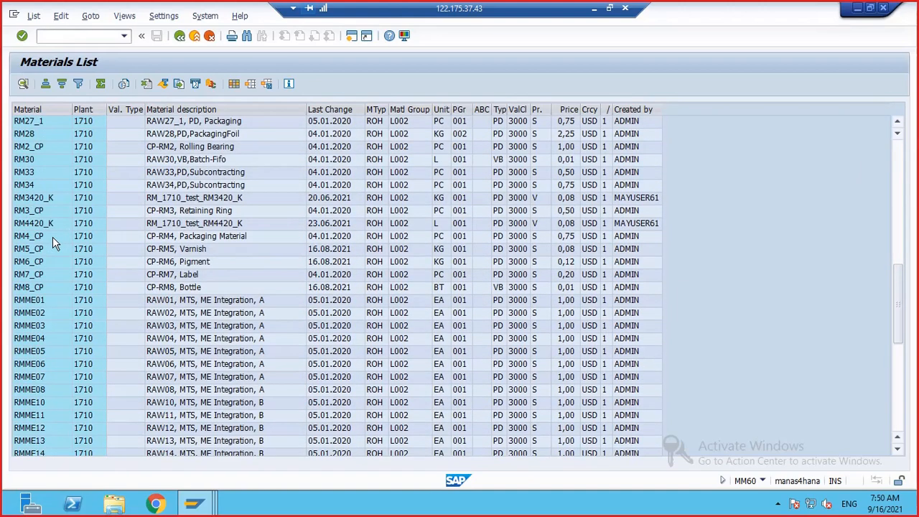
scroll(53, 240, up, 3)
scroll(53, 240, down, 5)
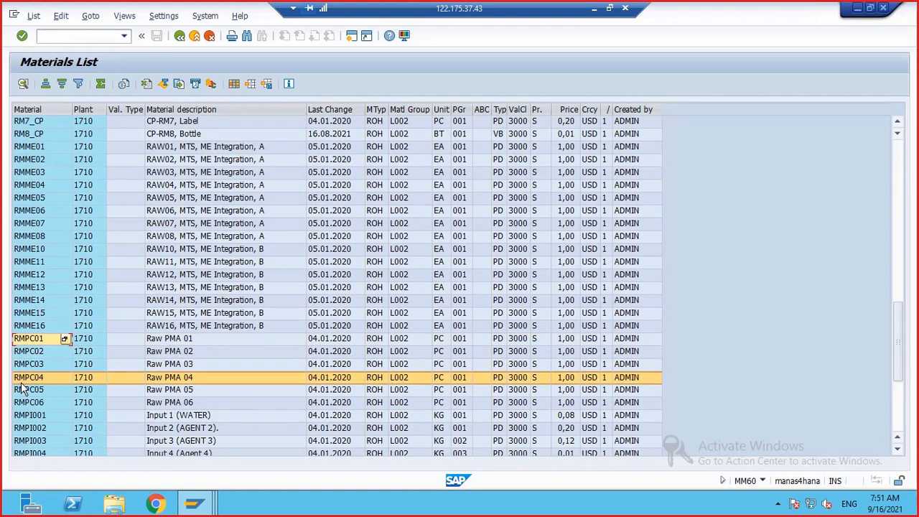
click(38, 343)
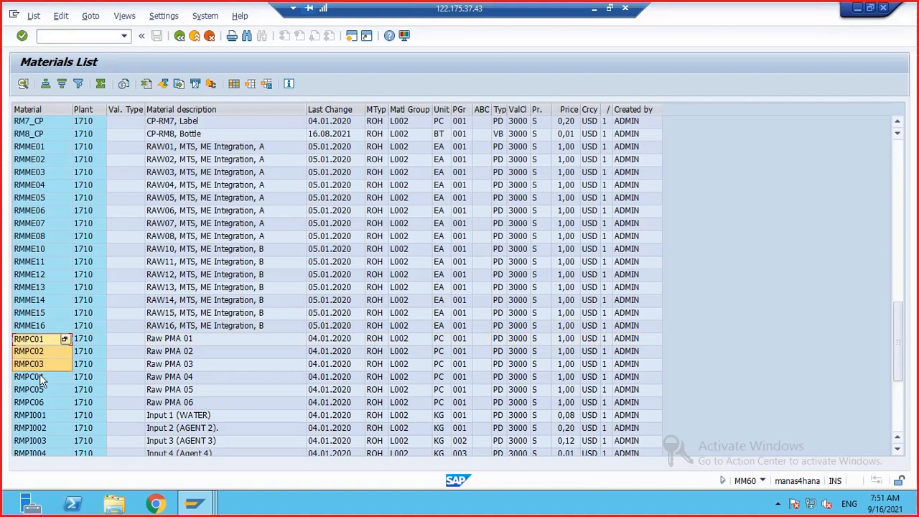
drag(50, 364, 50, 364)
key(ctrl+c)
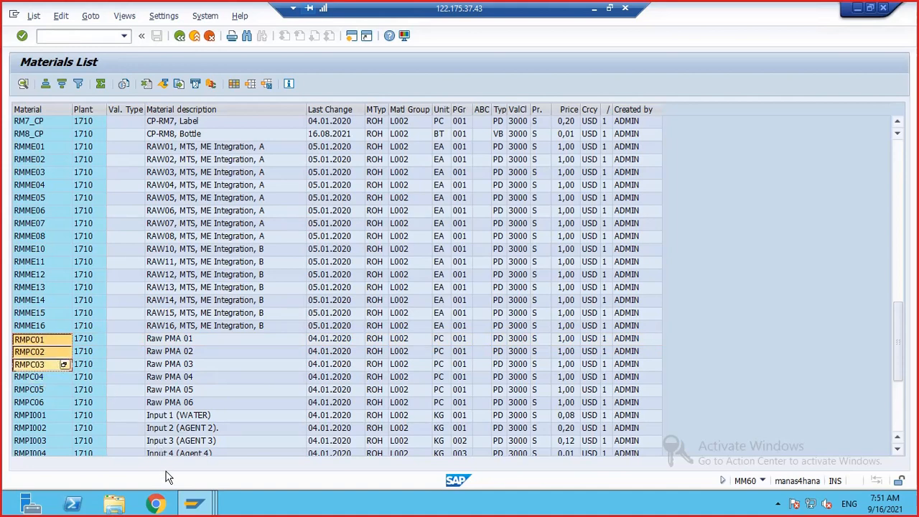
Return to the material BOM session and paste RMPC01, RMPC02 and RMPC03 as the components of items 0010 to 0030
mouse_move(186, 505)
click(230, 424)
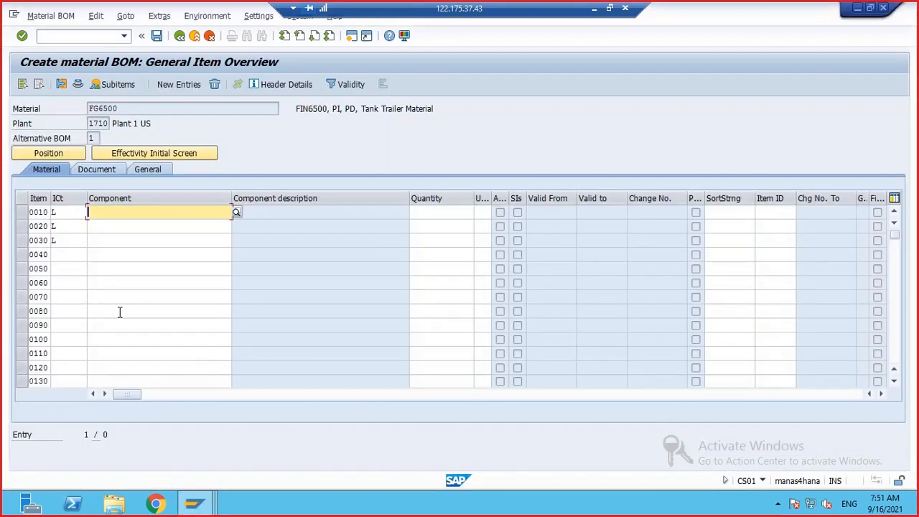
key(ctrl+v)
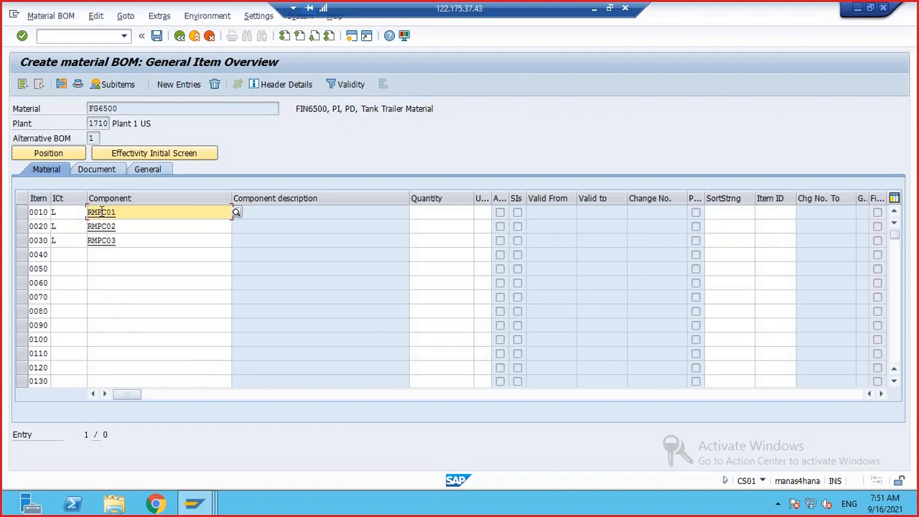
Set the quantity of components RMPC01, RMPC02 and RMPC03 to 1 each
click(428, 211)
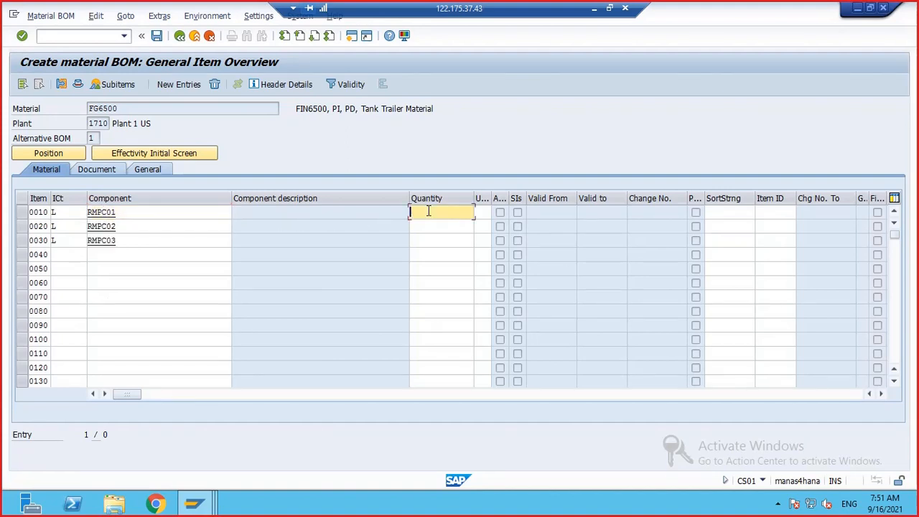
text(1)
click(429, 226)
text(1)
click(430, 241)
text(1)
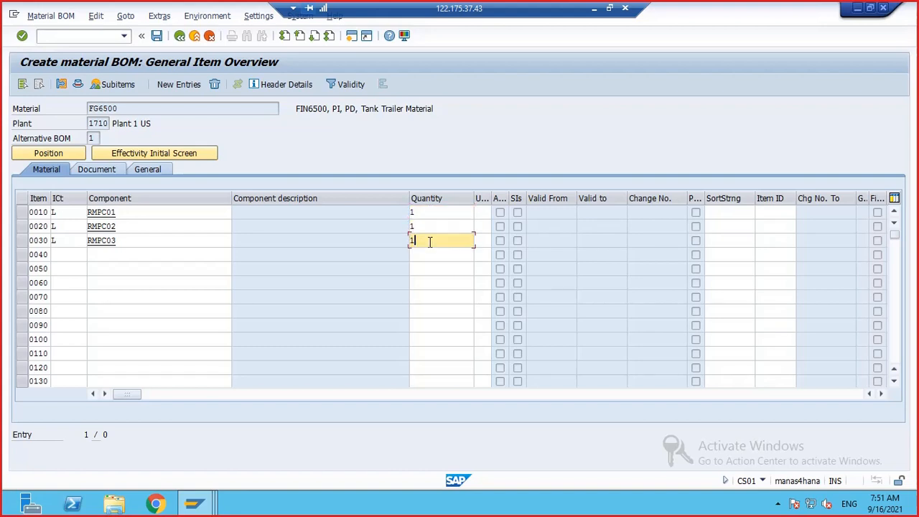
Enter PC as the unit of measure for all three components and confirm the item entries
click(481, 212)
text(PC)
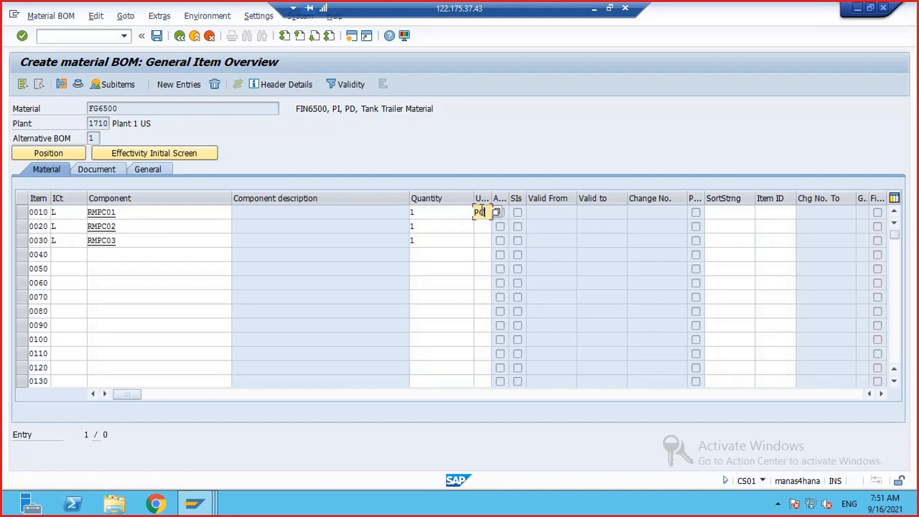
click(481, 225)
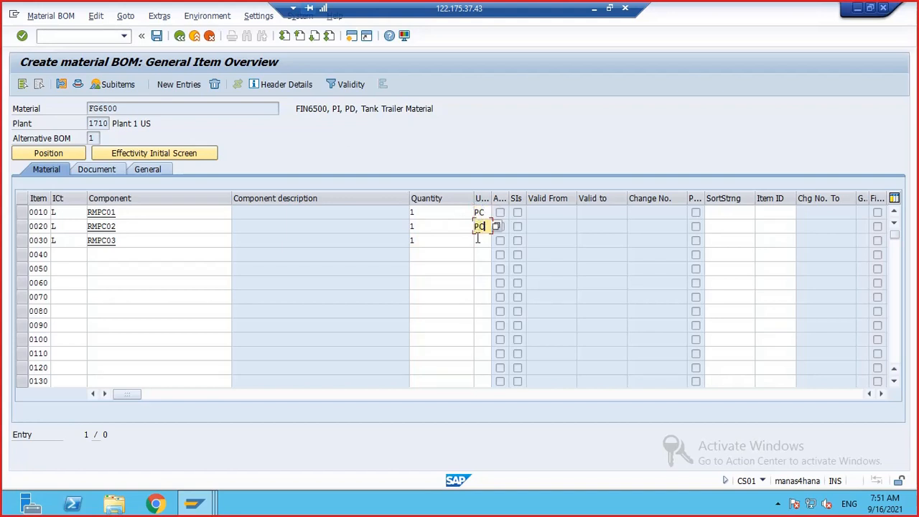
click(479, 240)
key(Return)
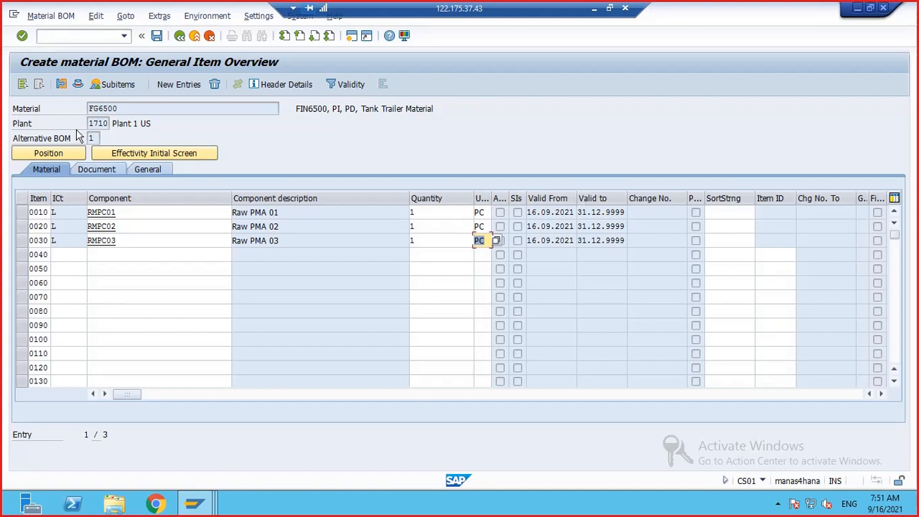
Review the component quantities, check the base quantity in the BOM header of FG6500, and return to the item overview
click(417, 214)
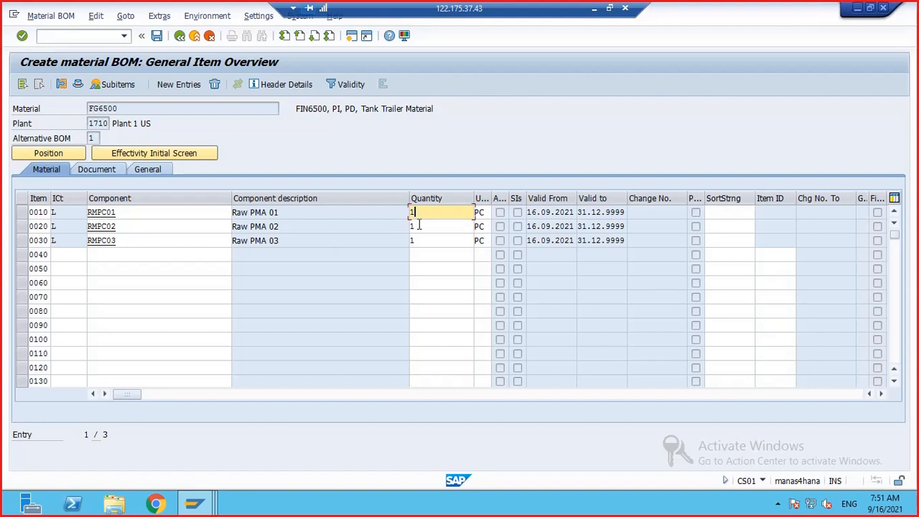
click(419, 225)
click(421, 240)
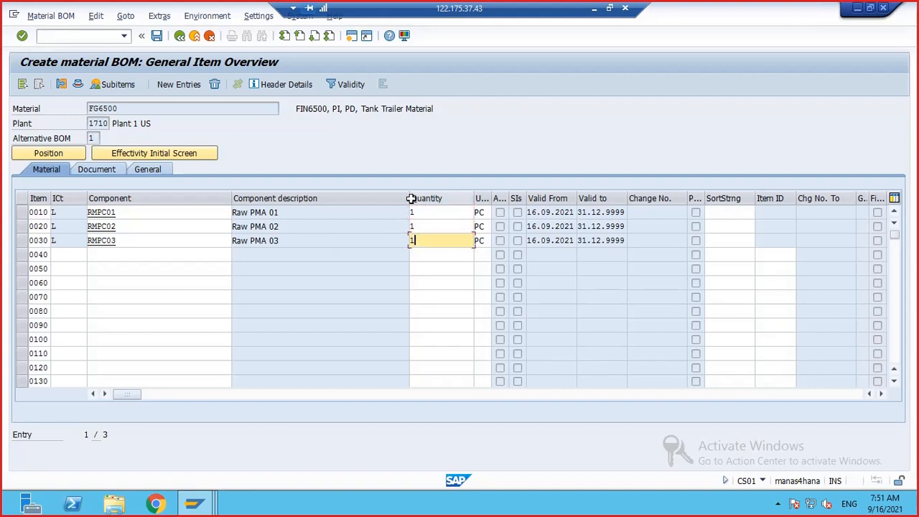
click(133, 108)
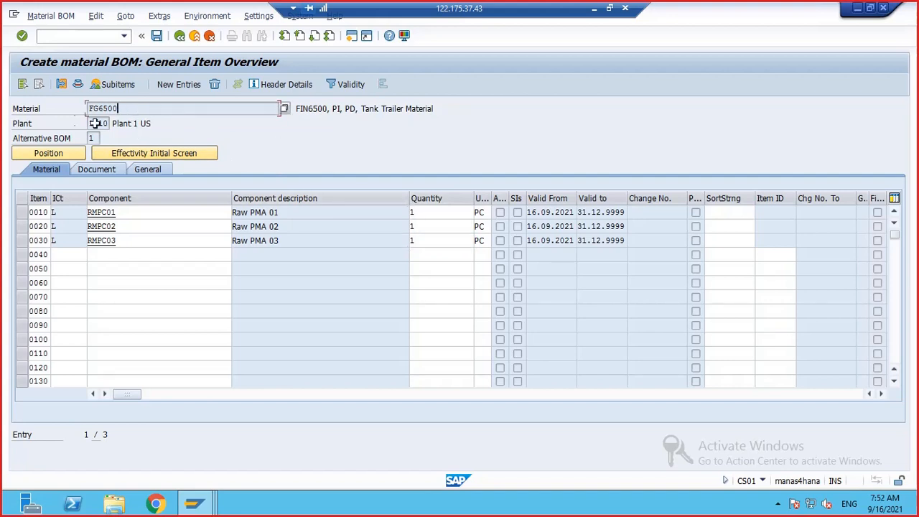
click(77, 85)
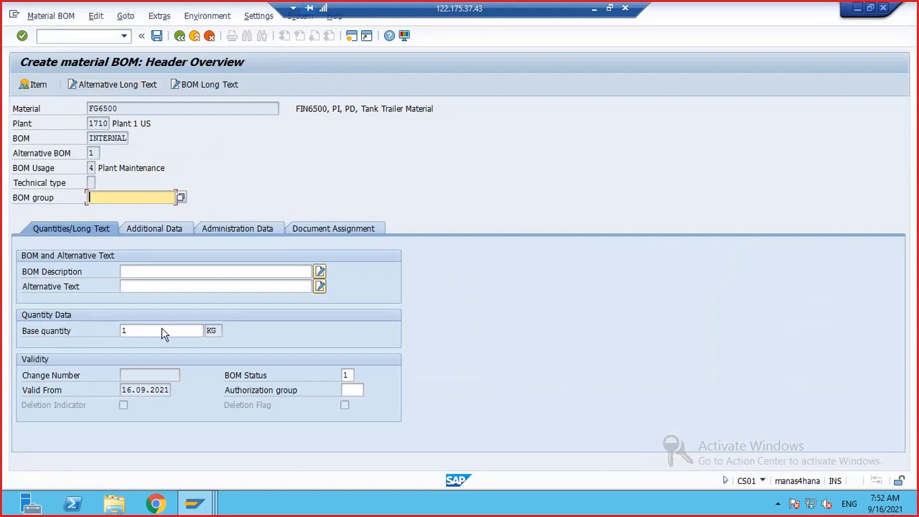
click(163, 329)
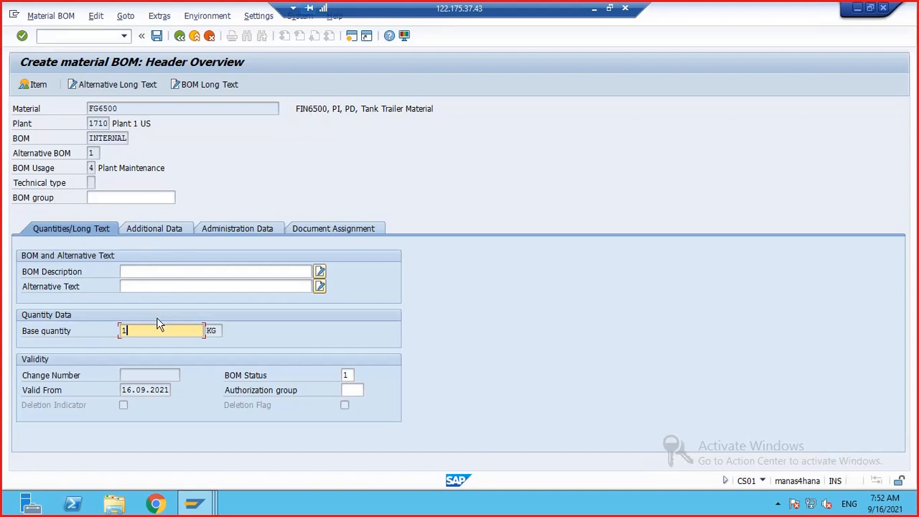
click(40, 85)
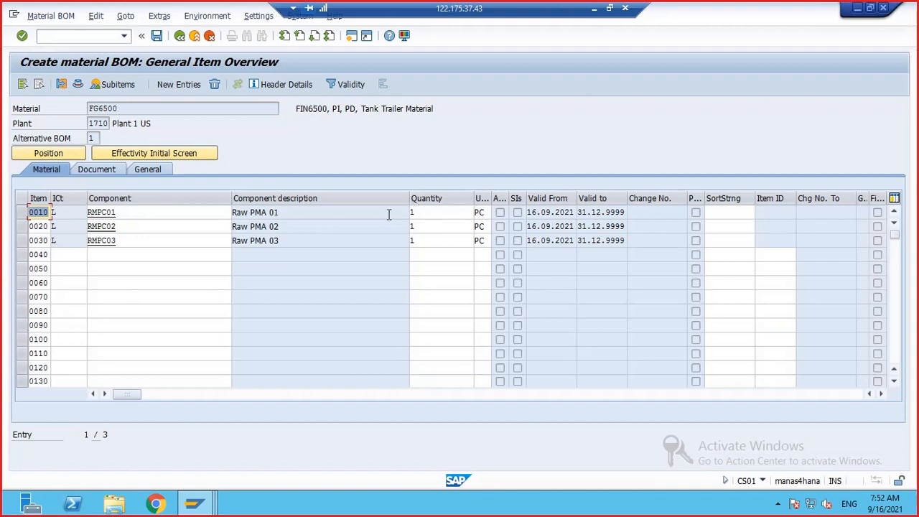
Review the descriptions, quantities and units of the three BOM components
click(318, 215)
click(421, 228)
click(306, 228)
click(412, 241)
click(346, 235)
click(485, 211)
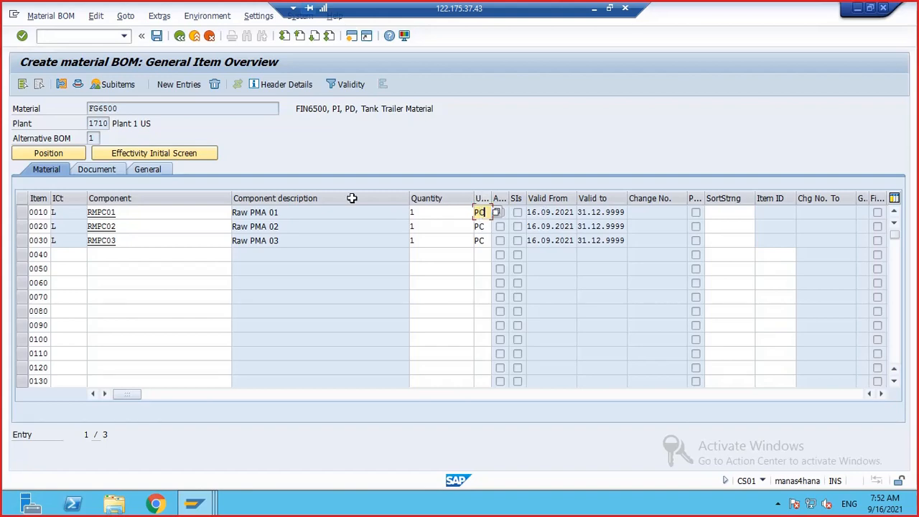
Display the material master of component RMPC01 and select its material number
double_click(112, 213)
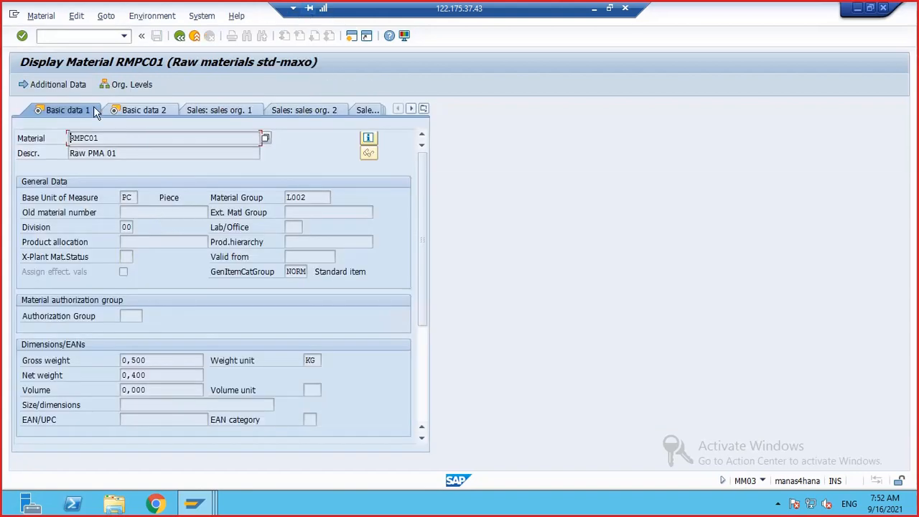
click(41, 15)
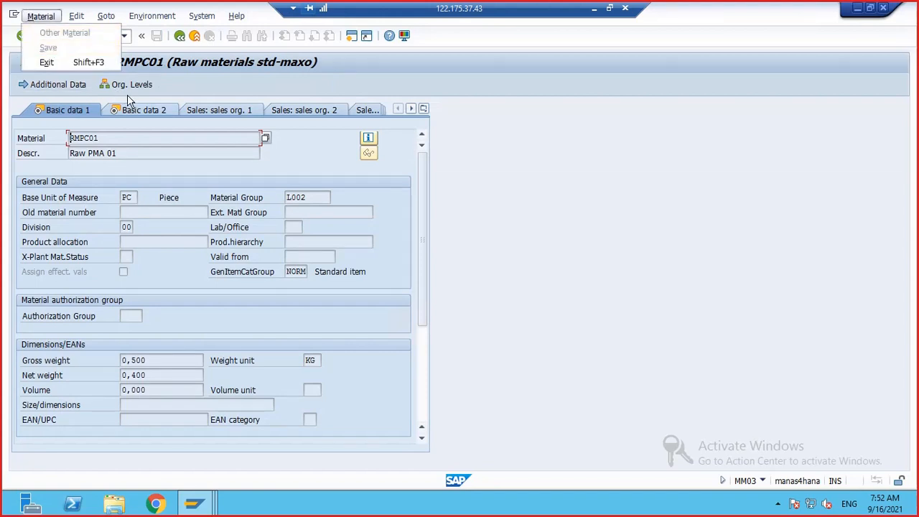
click(125, 137)
drag(112, 141, 69, 139)
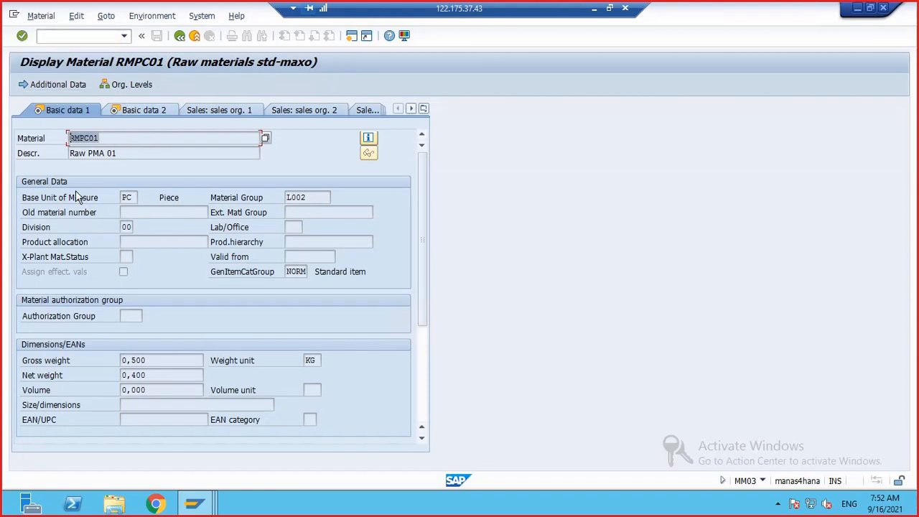
Switch to changing the material master with transaction /NMM02 and call up the view selection for RMPC01
click(82, 35)
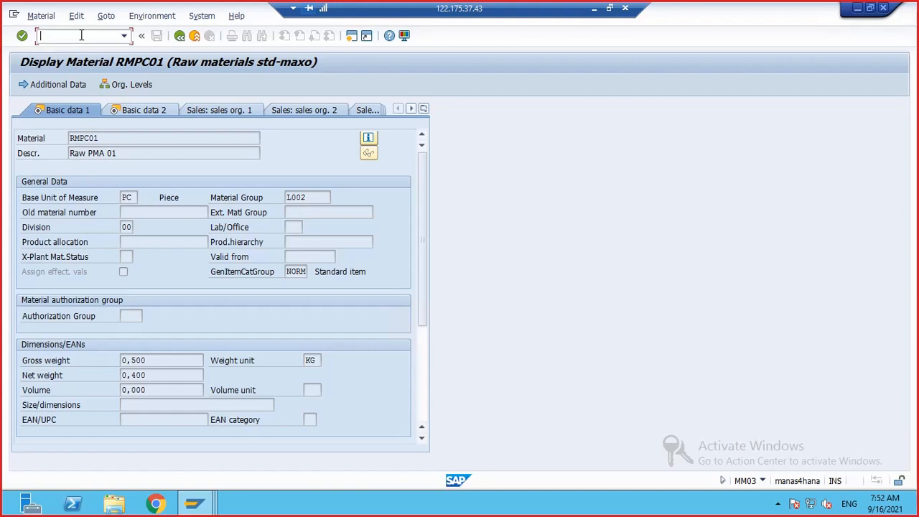
text(/NMM02)
key(Return)
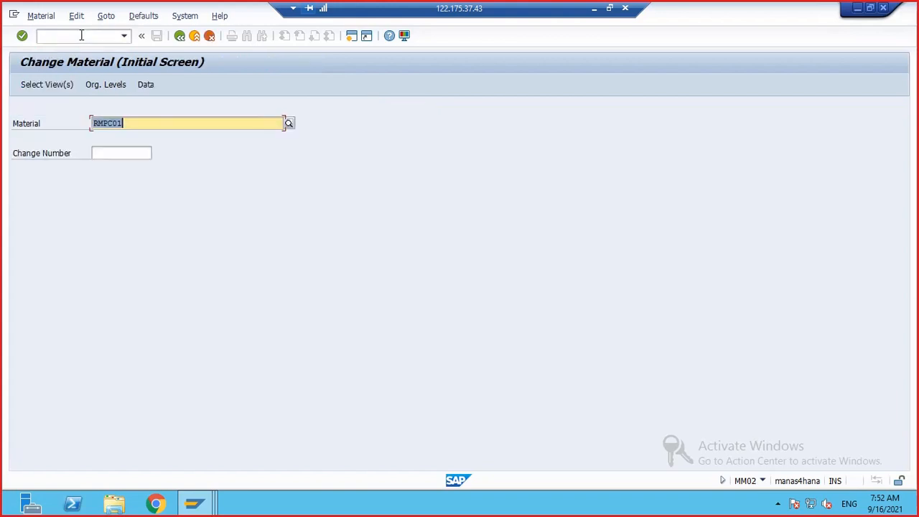
key(Return)
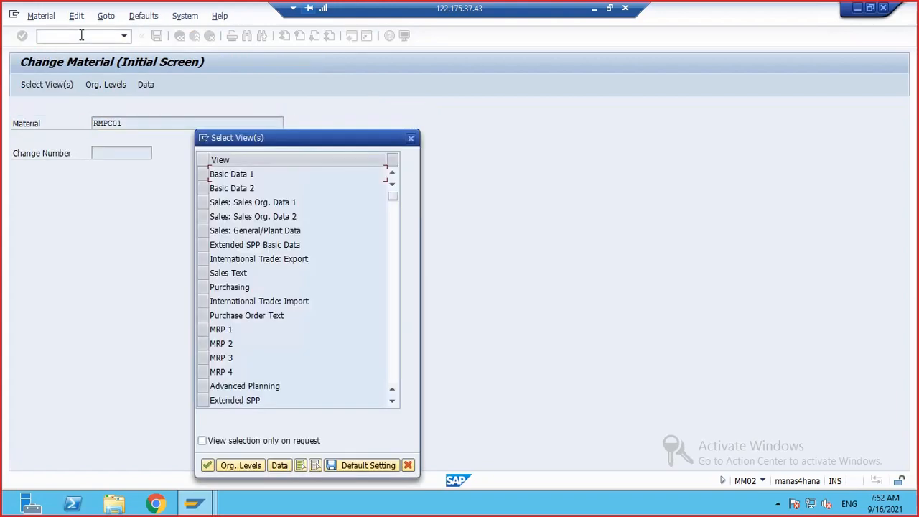
Open RMPC01 for change with the Basic Data 1, Basic Data 2 and MRP 1 views in plant 1710
click(203, 174)
click(202, 188)
click(202, 329)
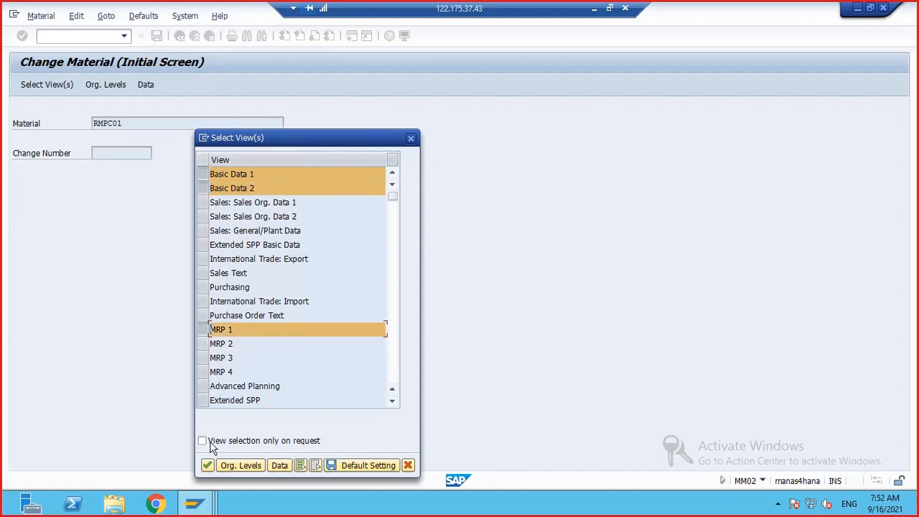
click(206, 465)
text(1)
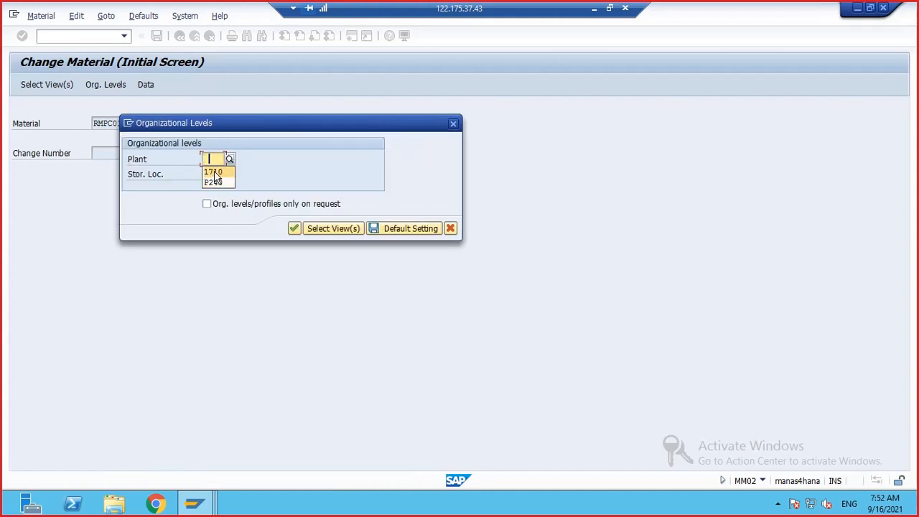
click(215, 169)
click(300, 228)
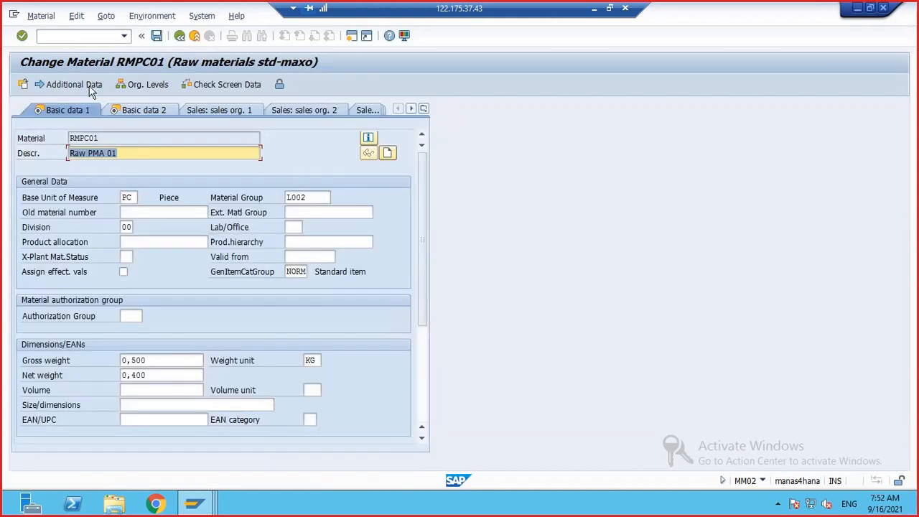
In the additional data of RMPC01, add KG as an alternative unit of measure in the first empty conversion row
click(87, 85)
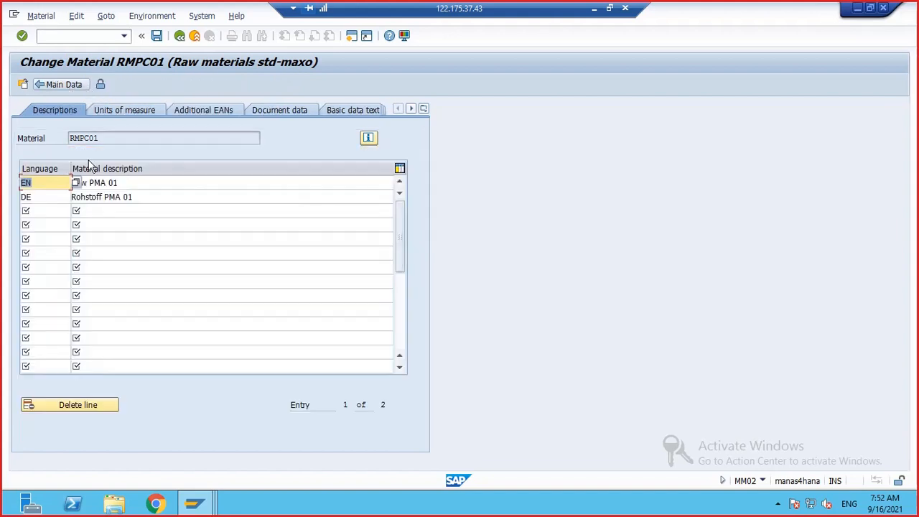
click(140, 110)
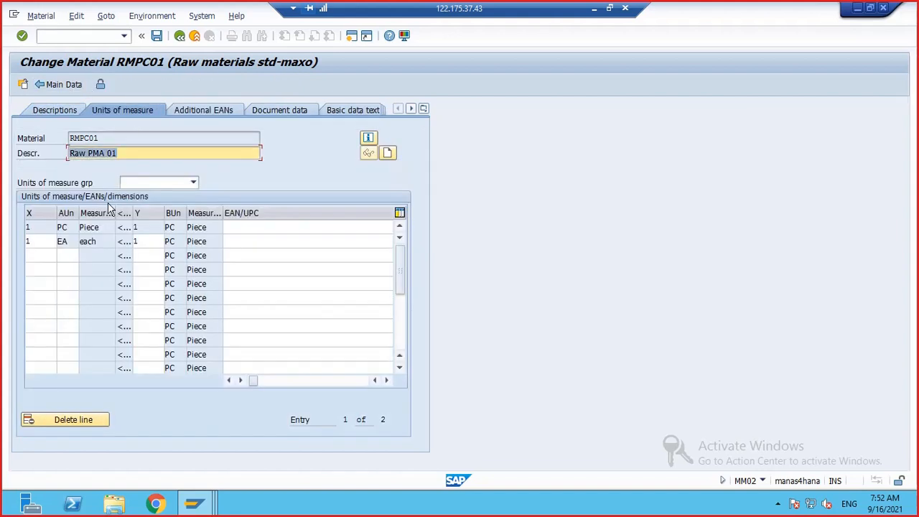
click(72, 257)
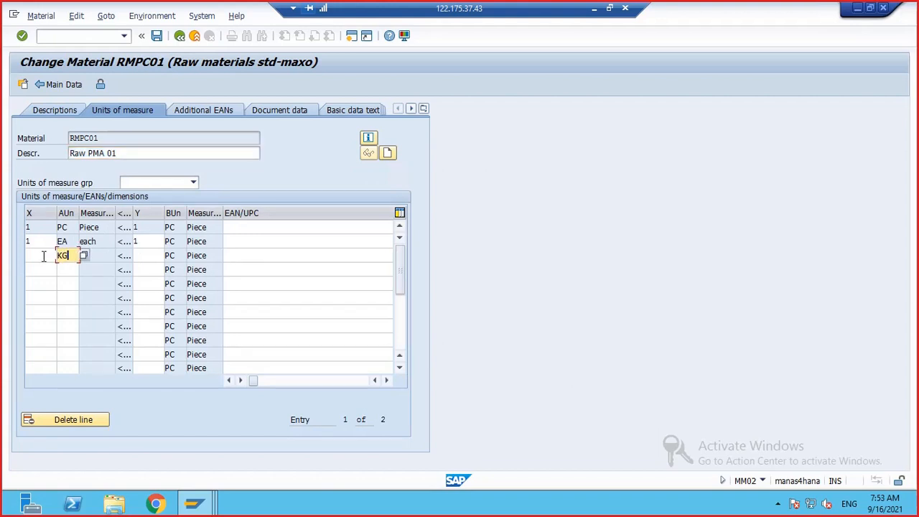
click(141, 254)
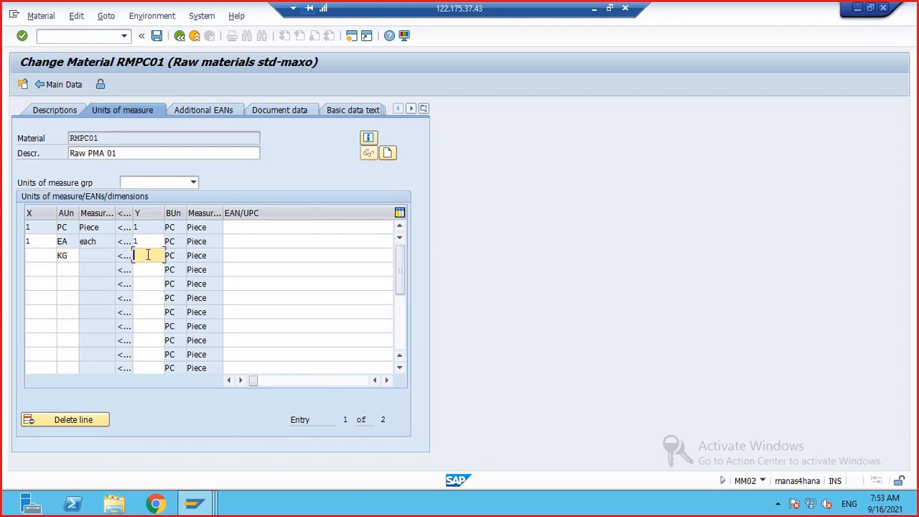
Complete the KG line of the unit conversions so that 1 KG equals 10 PC, and save material RMPC01
click(43, 257)
text(1)
click(141, 256)
text(10)
key(Return)
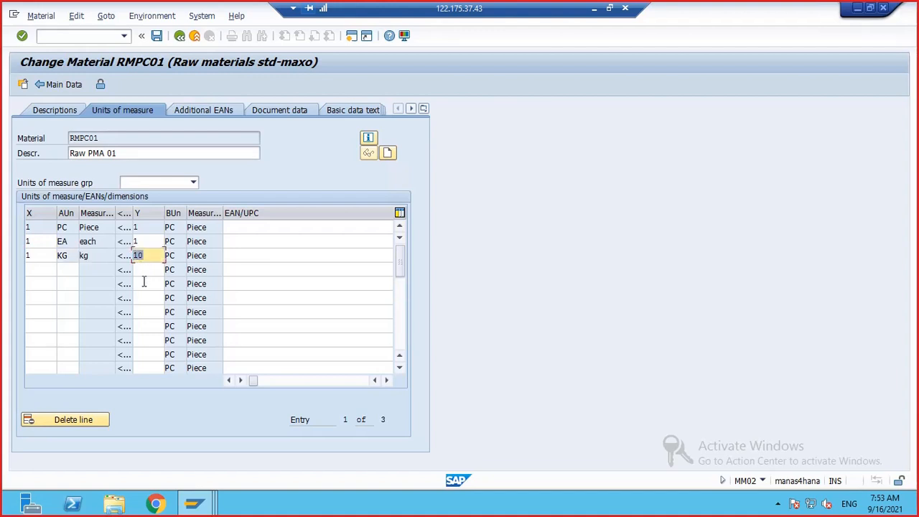
click(157, 38)
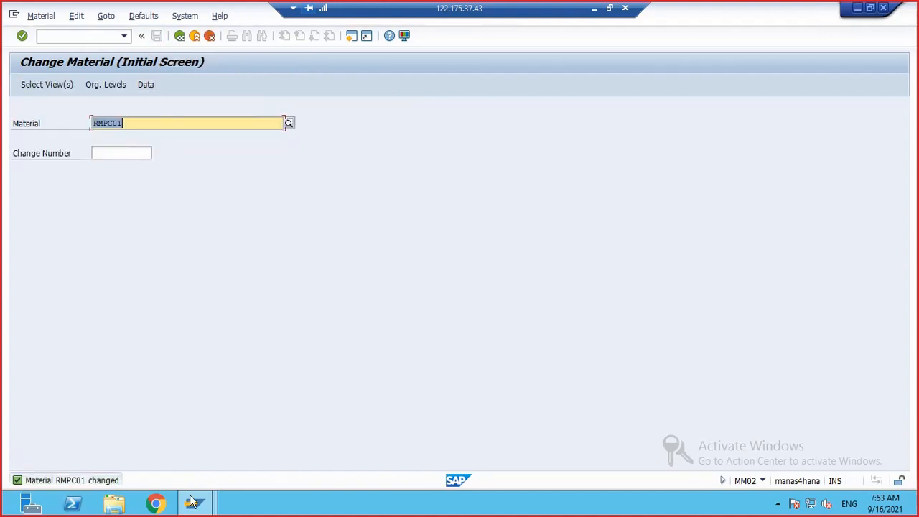
Start transaction CS01 and create a material BOM for FG6500 in plant 1710 with BOM usage 4
click(60, 36)
mouse_move(205, 502)
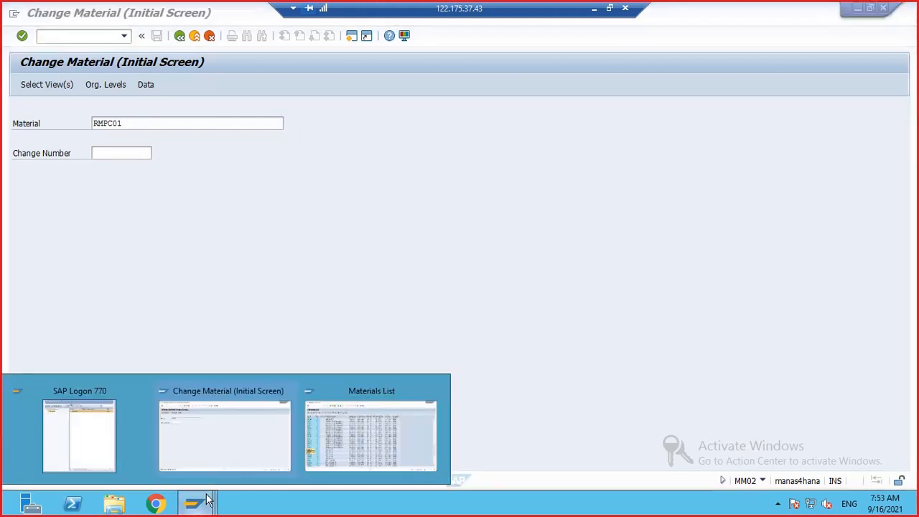
click(212, 448)
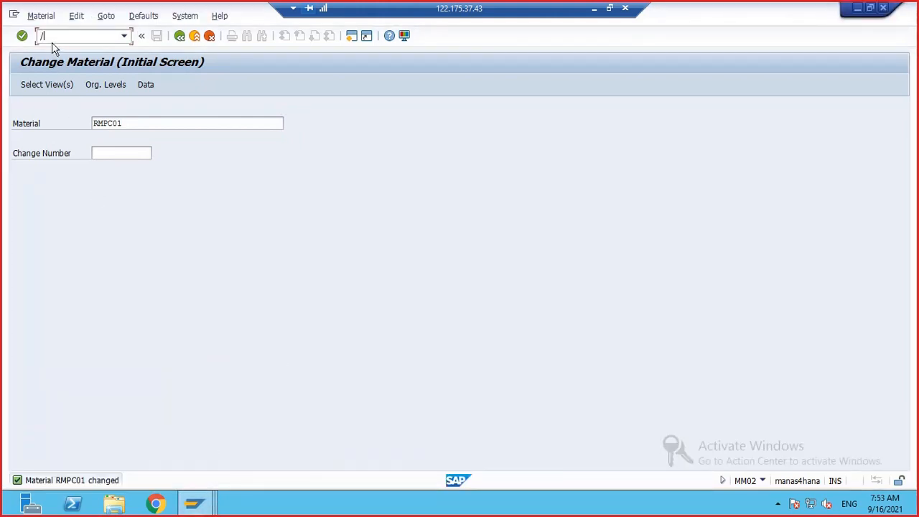
text(/NCS01)
key(Return)
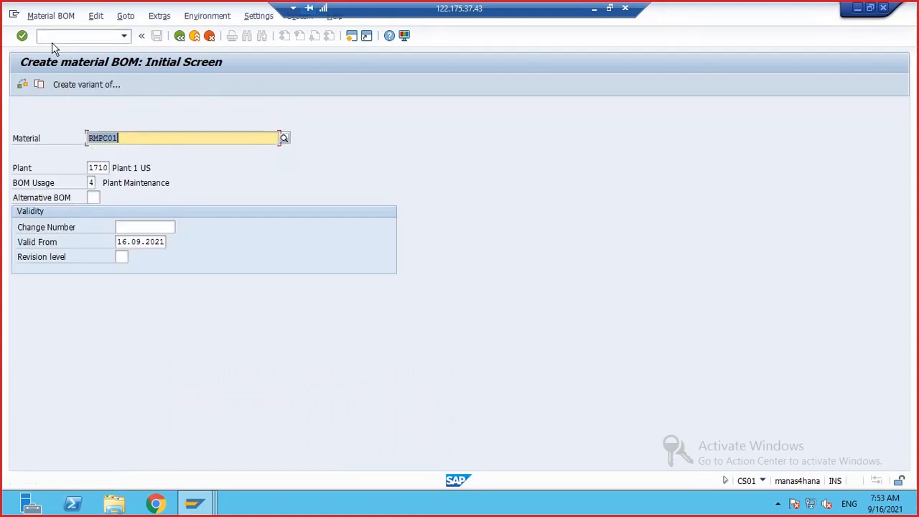
key(BackSpace)
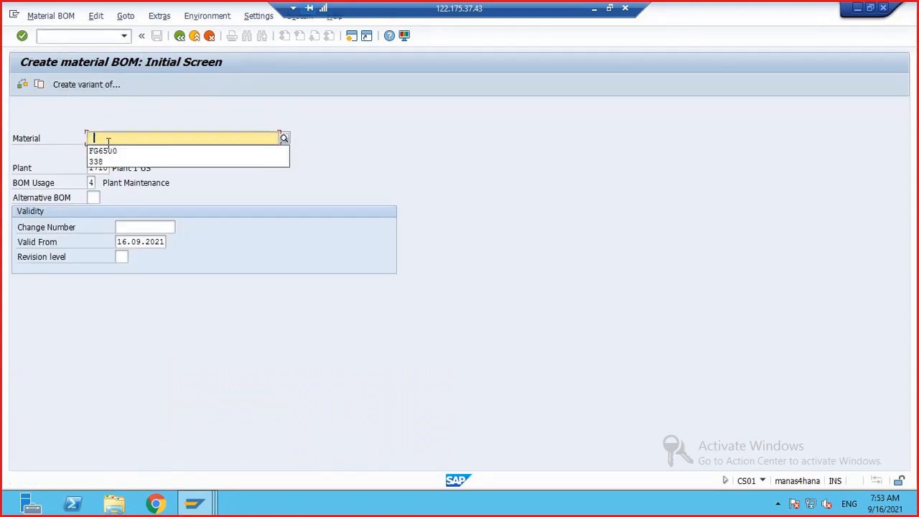
click(113, 152)
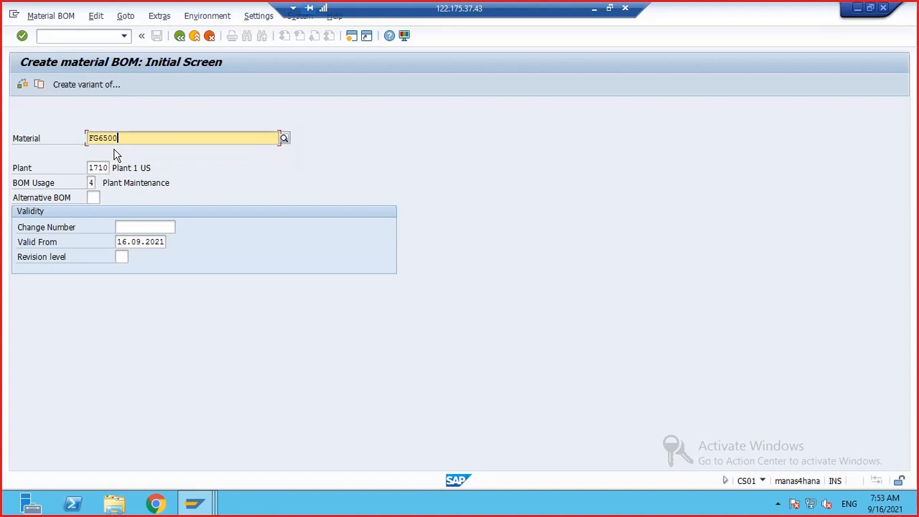
key(Return)
Set the item category of BOM items 0010, 0020 and 0030 to L
click(60, 212)
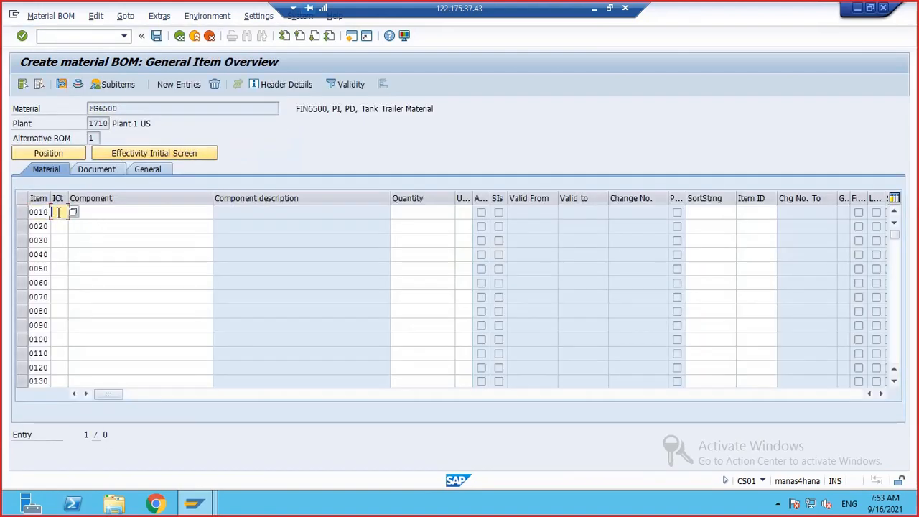
click(62, 228)
click(61, 227)
click(63, 241)
click(64, 241)
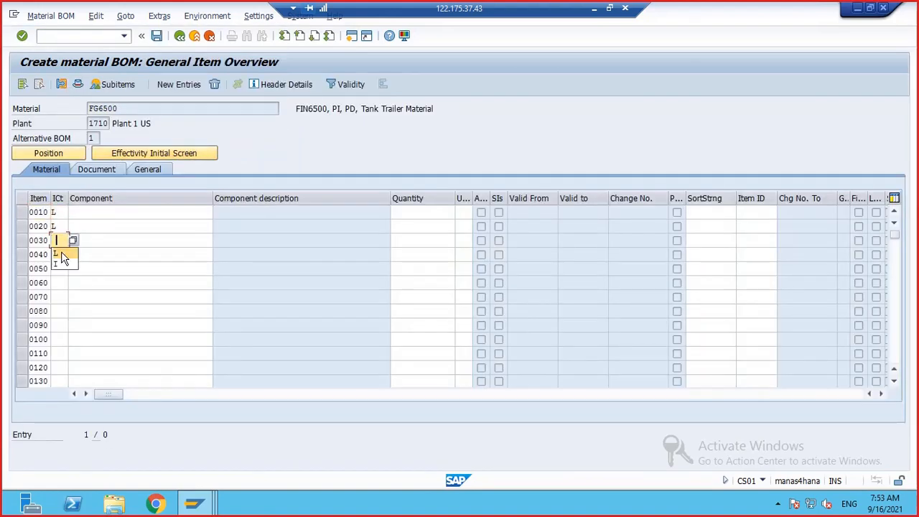
click(63, 255)
Enter RMPC01, RMPC02 and RMPC03 as the components of BOM items 0010, 0020 and 0030
click(84, 208)
click(83, 224)
click(84, 227)
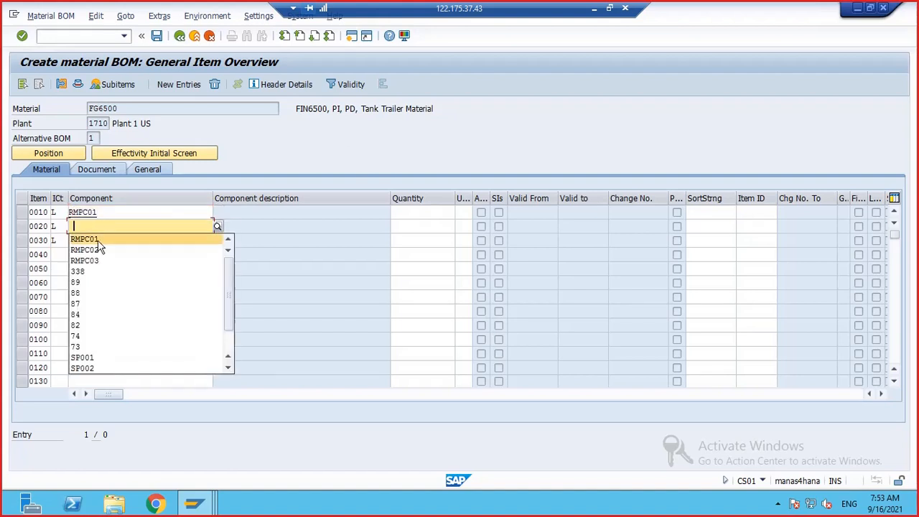
click(88, 250)
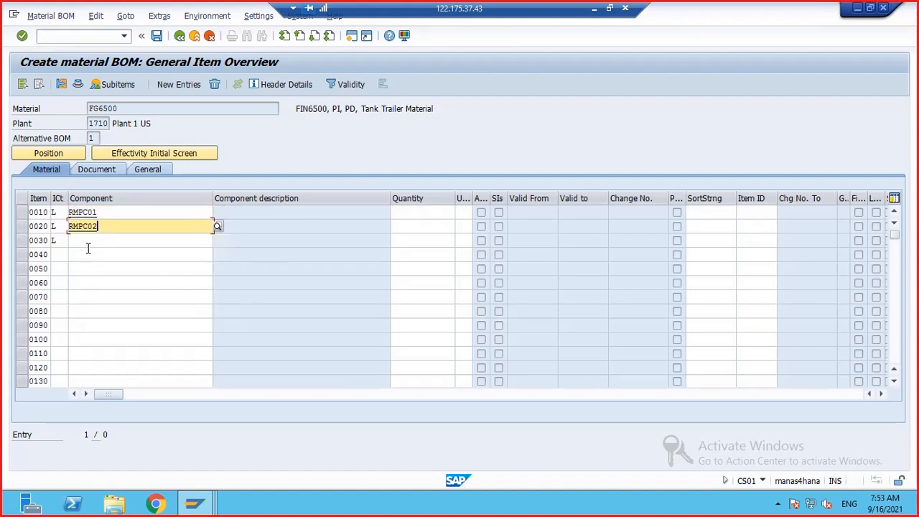
click(86, 244)
click(86, 245)
click(93, 271)
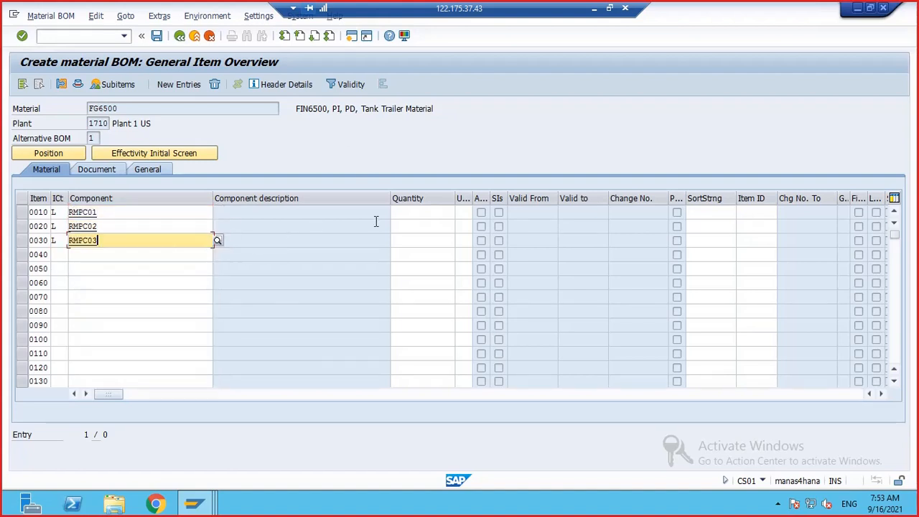
Set the quantity of all three BOM components to 1
click(411, 214)
text(1)
click(410, 229)
text(1)
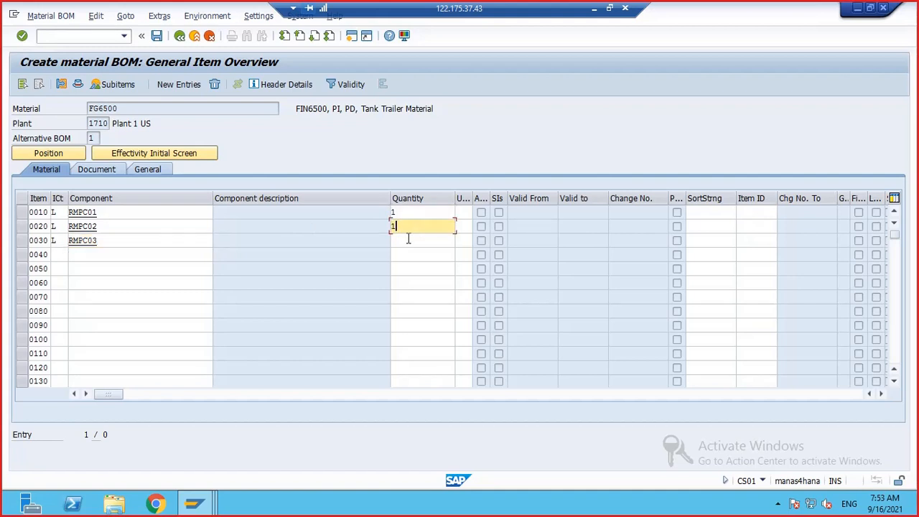
click(404, 242)
text(1)
Try to set the unit of measure of component RMPC01 to KG and validate the items
click(458, 213)
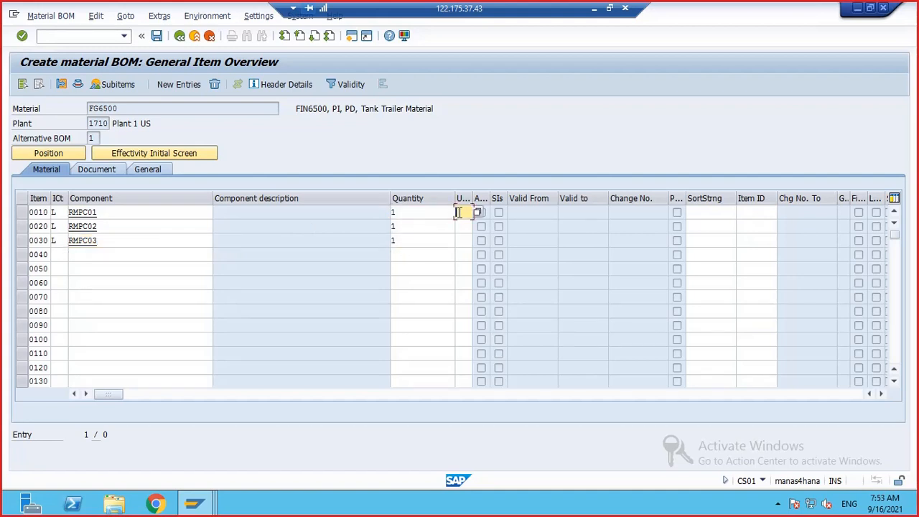
text(KG)
key(Return)
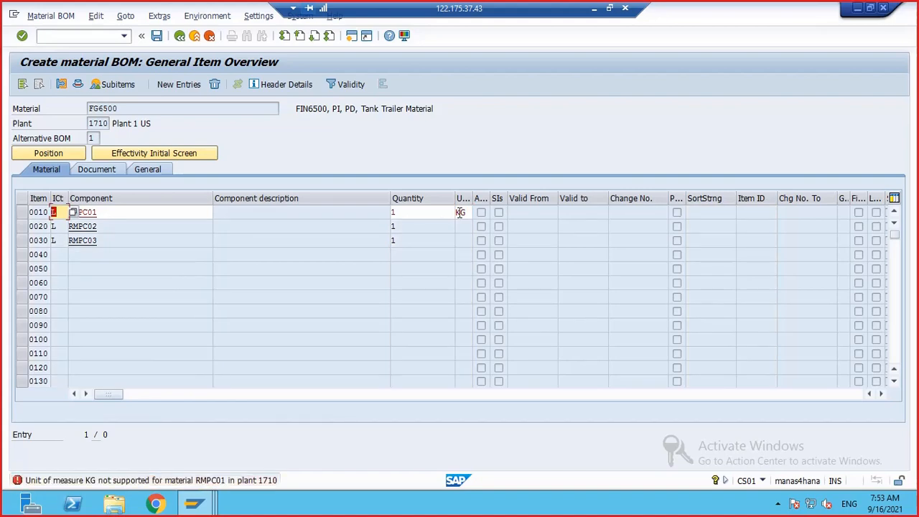
Read the long text of the unit-of-measure error message through to its procedure section, and close it
double_click(226, 482)
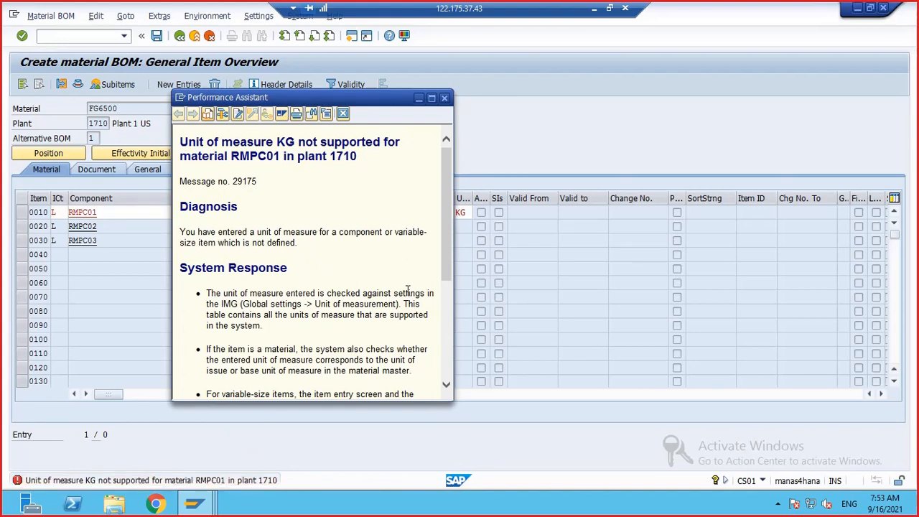
drag(445, 264, 464, 370)
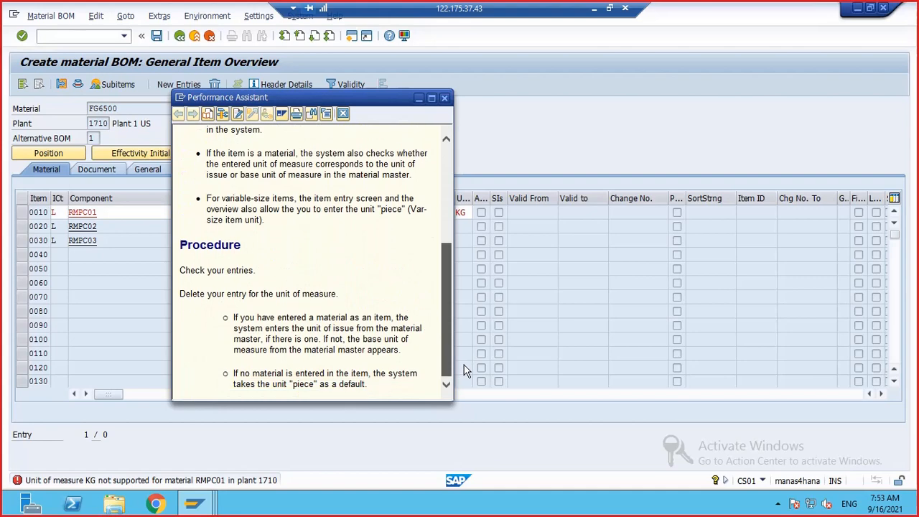
click(446, 98)
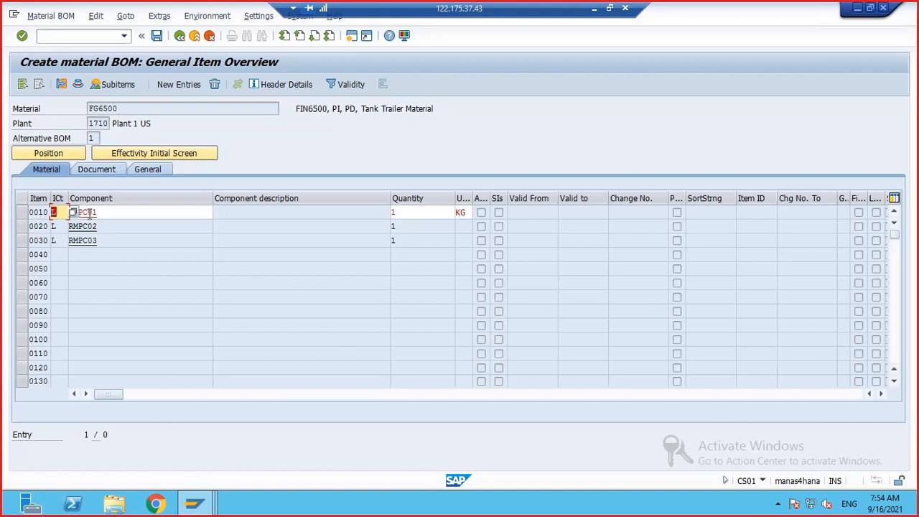
Leave the unsaved BOM and open material FG6500 for changing with transaction MM02
click(87, 36)
text(/NMM0)
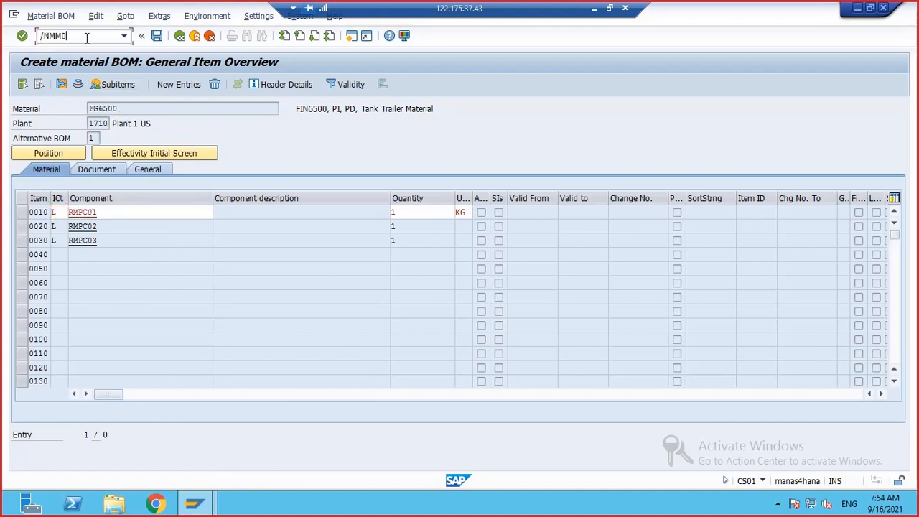
text(2)
key(Return)
key(Return)
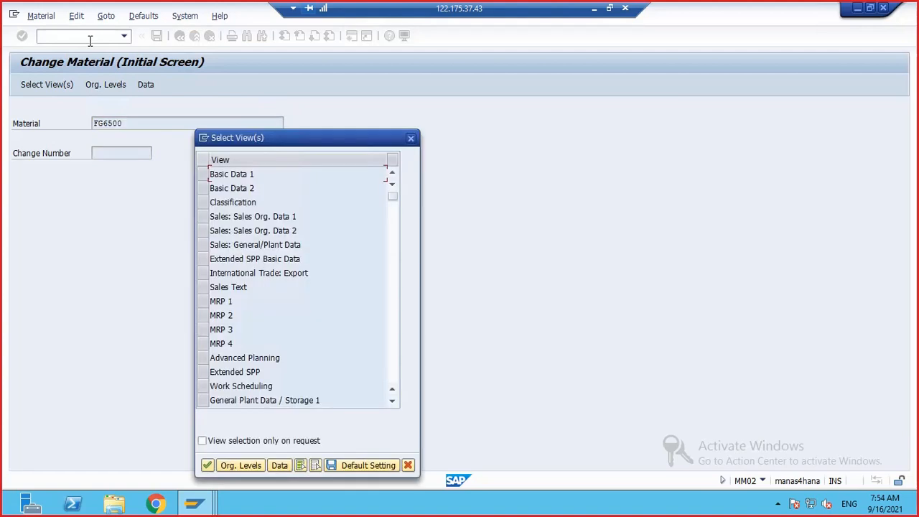
Open the Basic Data 1, Basic Data 2 and MRP 1 to MRP 4 views of FG6500 for plant 1710
click(202, 176)
click(203, 188)
click(204, 302)
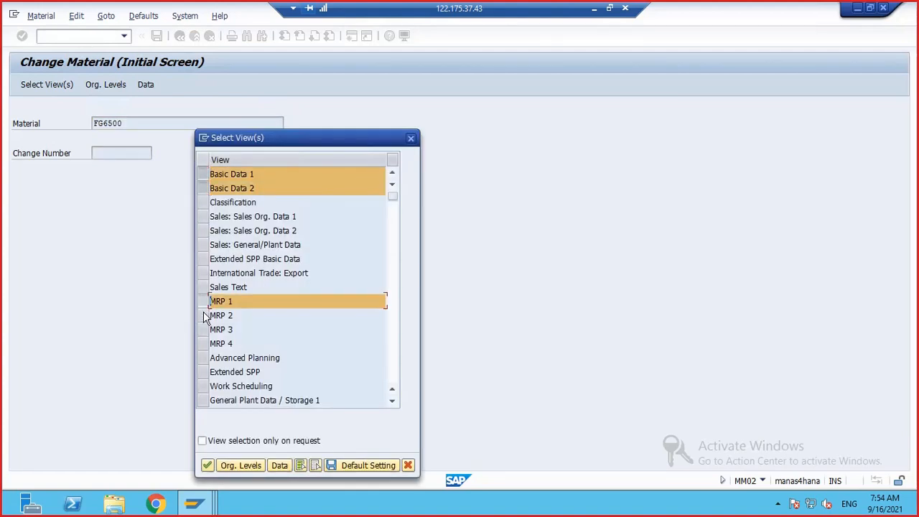
click(203, 316)
click(203, 330)
click(203, 344)
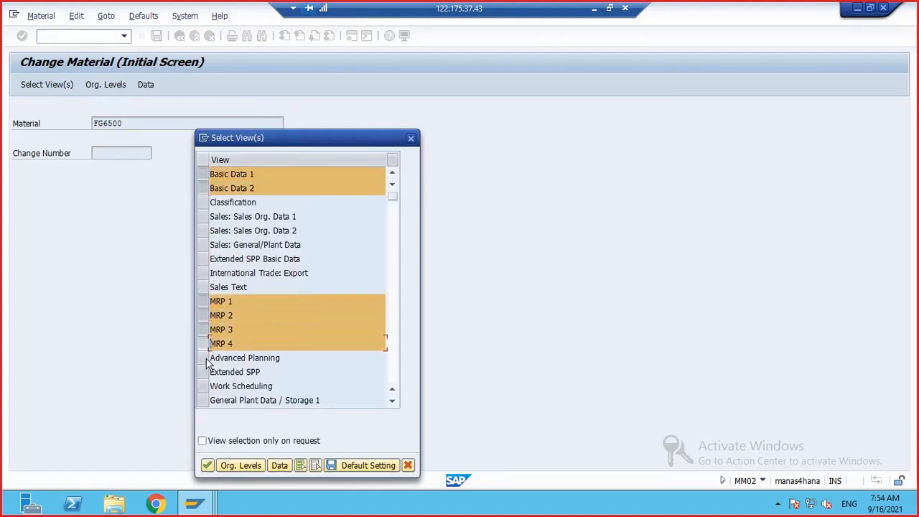
click(208, 466)
text(1710)
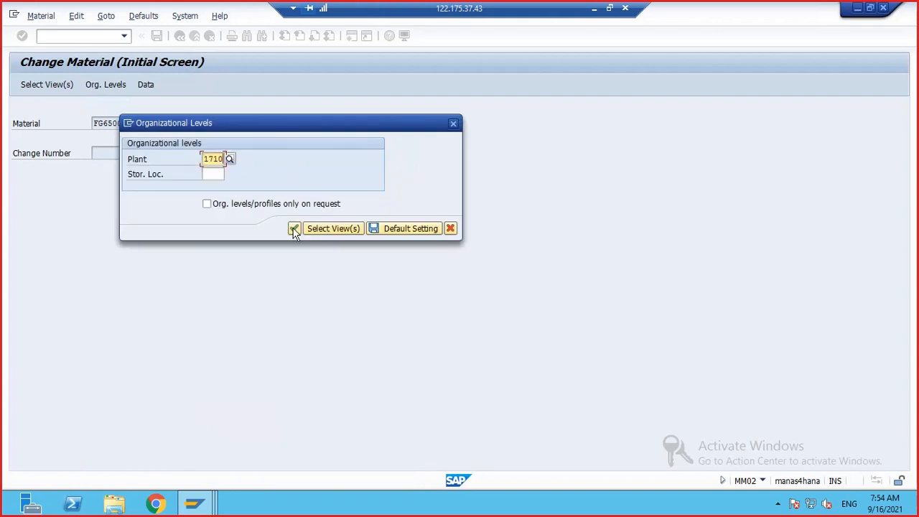
click(294, 229)
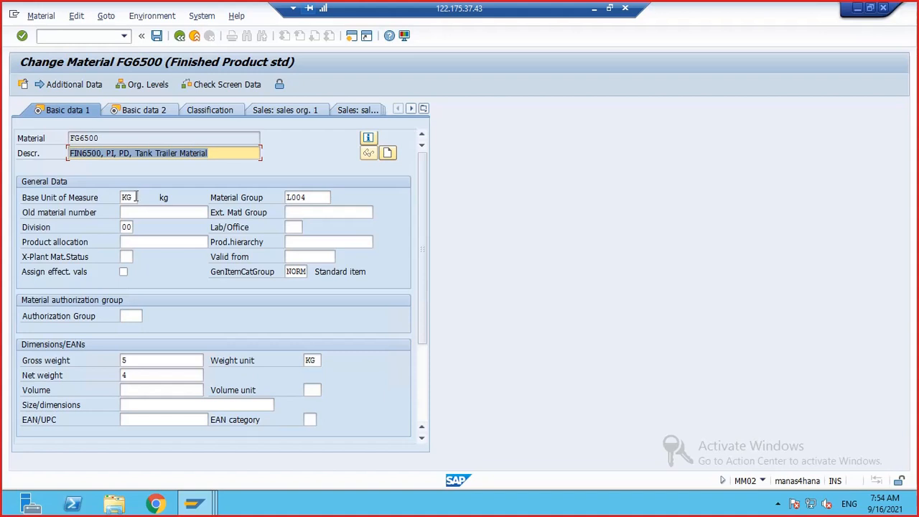
Examine the Basic data 2 and MRP 1 through MRP 4 views of material FG6500
click(153, 110)
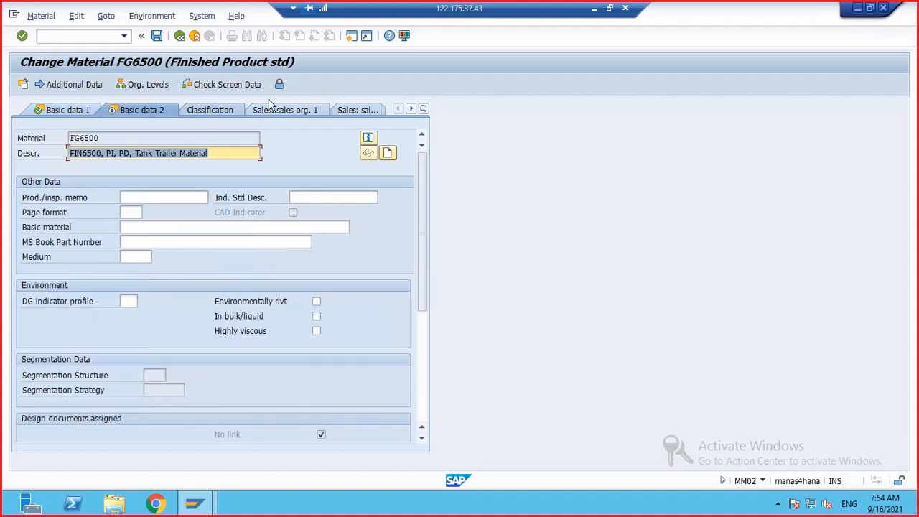
click(411, 109)
click(410, 109)
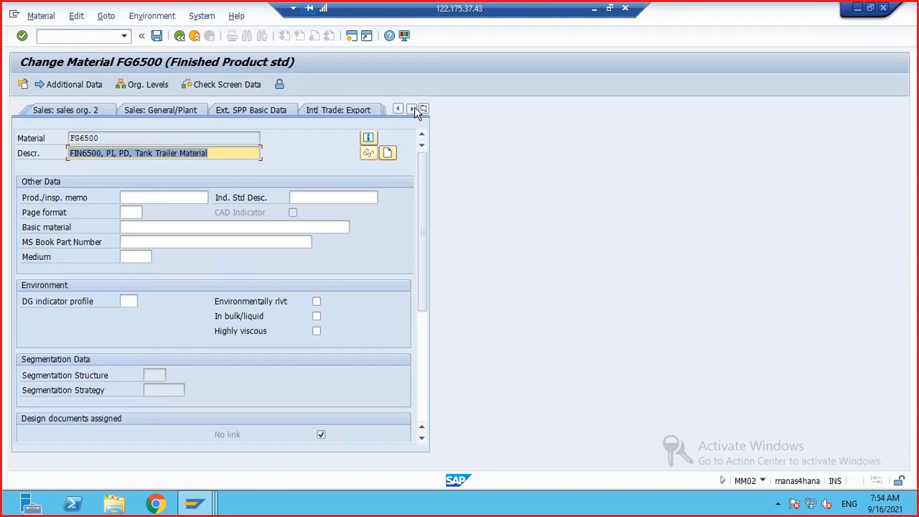
click(411, 109)
click(213, 113)
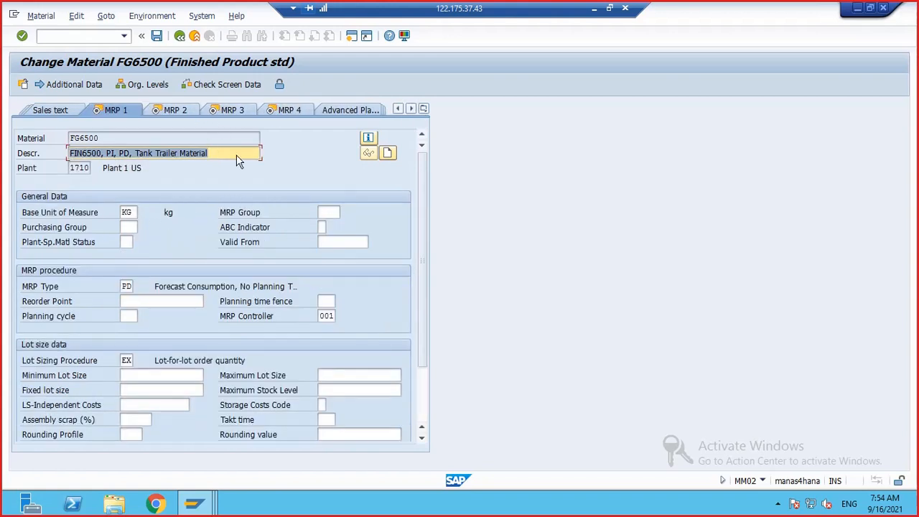
click(169, 111)
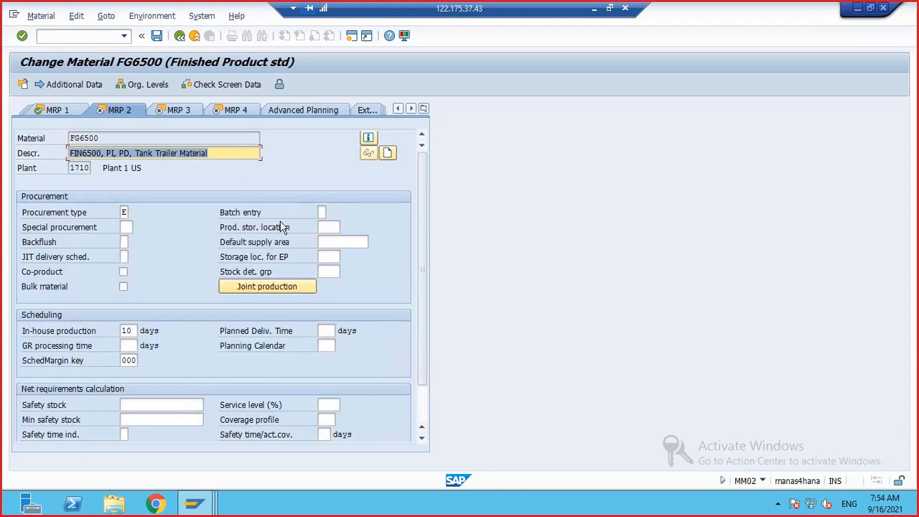
click(179, 110)
click(188, 115)
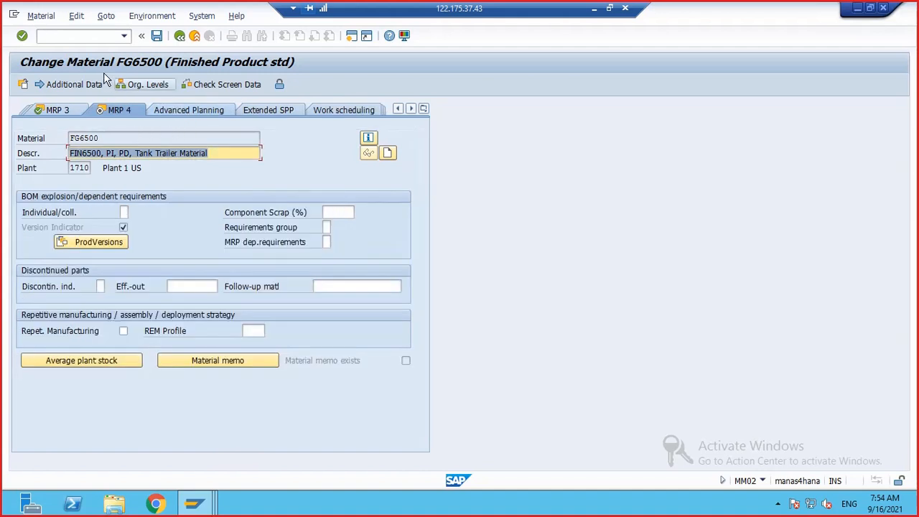
Check the units of measure in the additional data of FG6500, and save the material
click(72, 84)
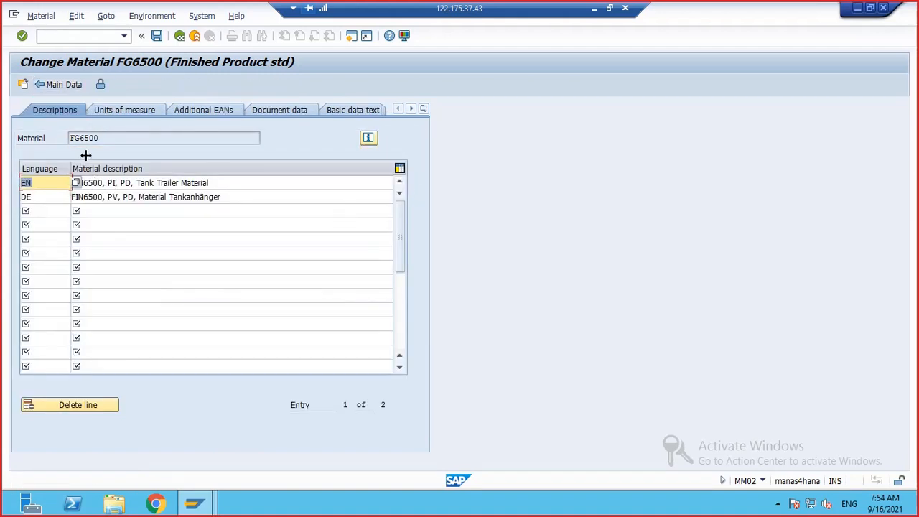
click(127, 112)
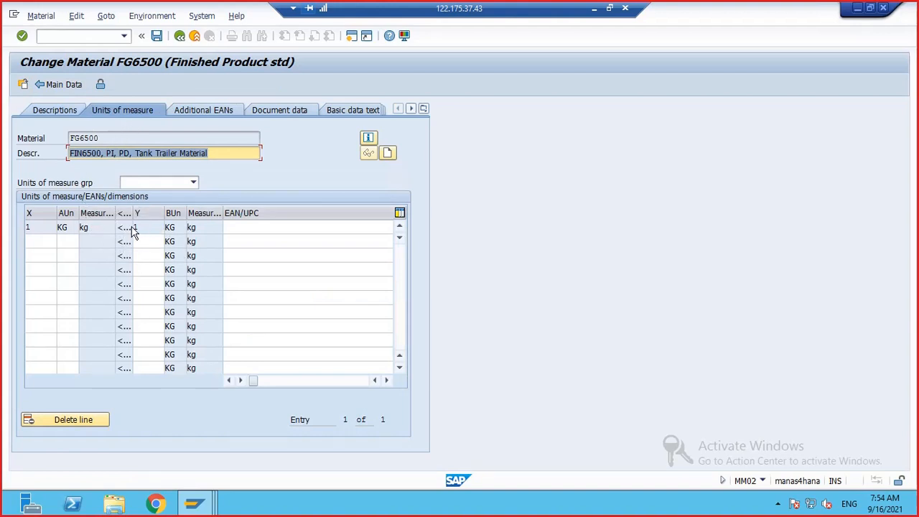
click(154, 39)
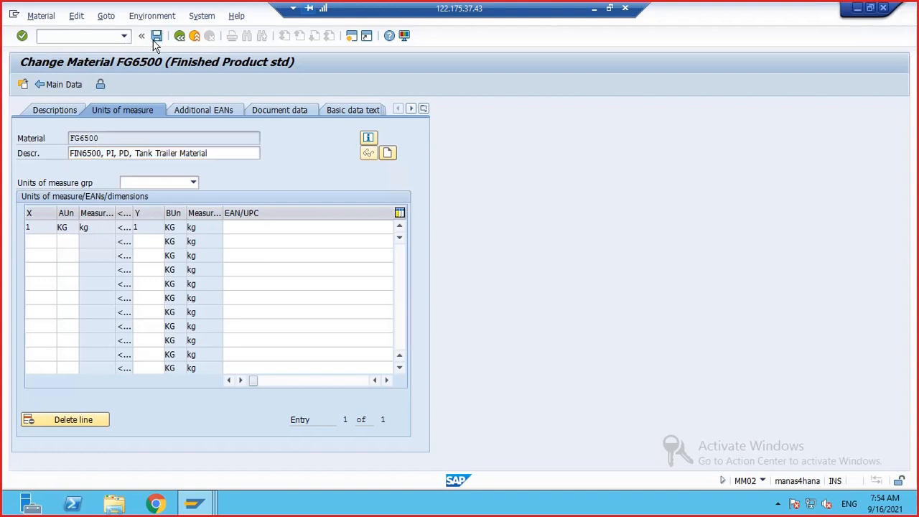
Return to the initial screen for creating a material BOM by rerunning transaction CS01 from the command history
mouse_move(183, 508)
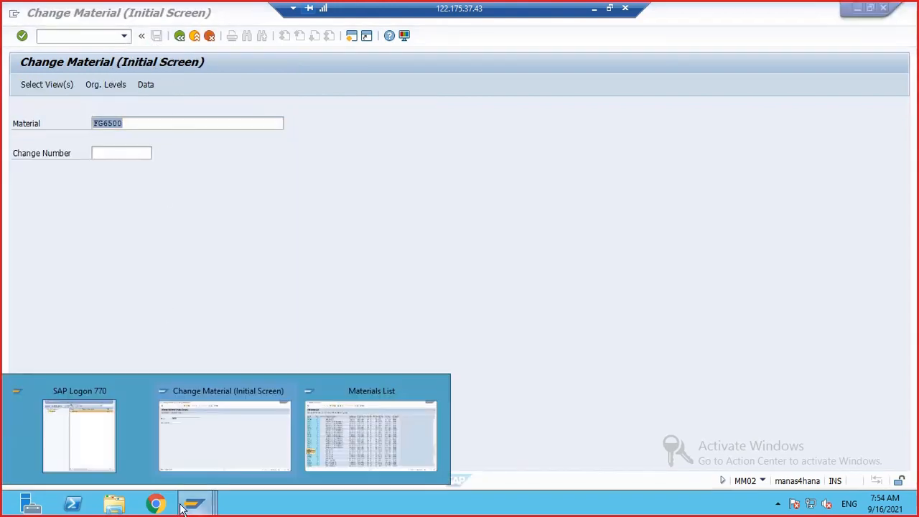
click(205, 421)
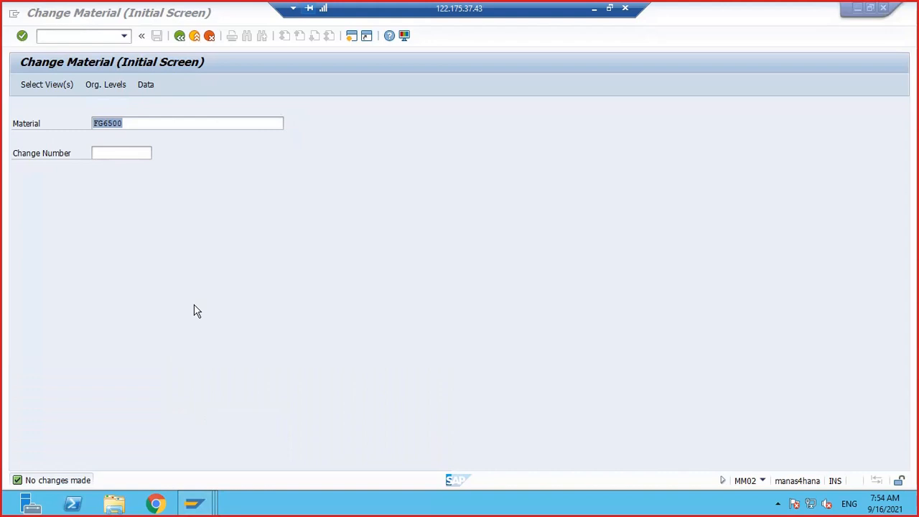
click(122, 35)
click(92, 55)
key(Return)
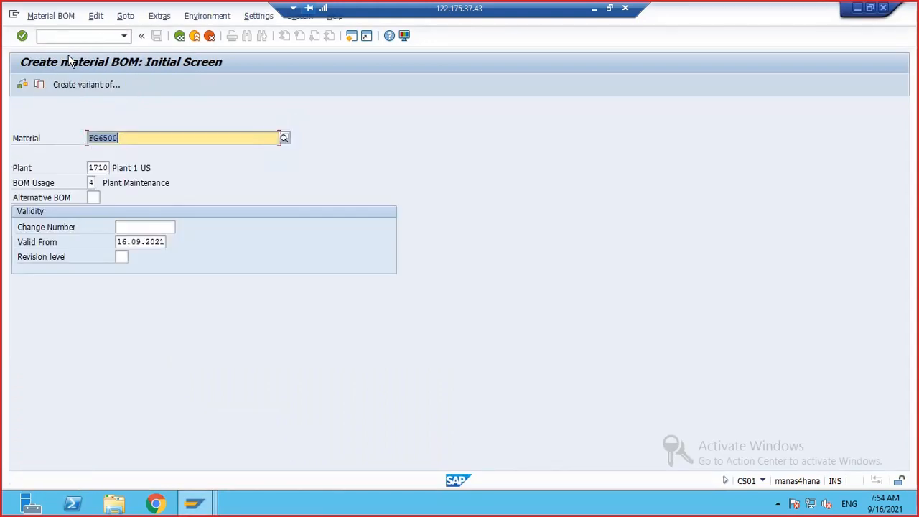
Start the BOM for material FG6500 in plant 1710 with usage 4, opening its general item overview
key(BackSpace)
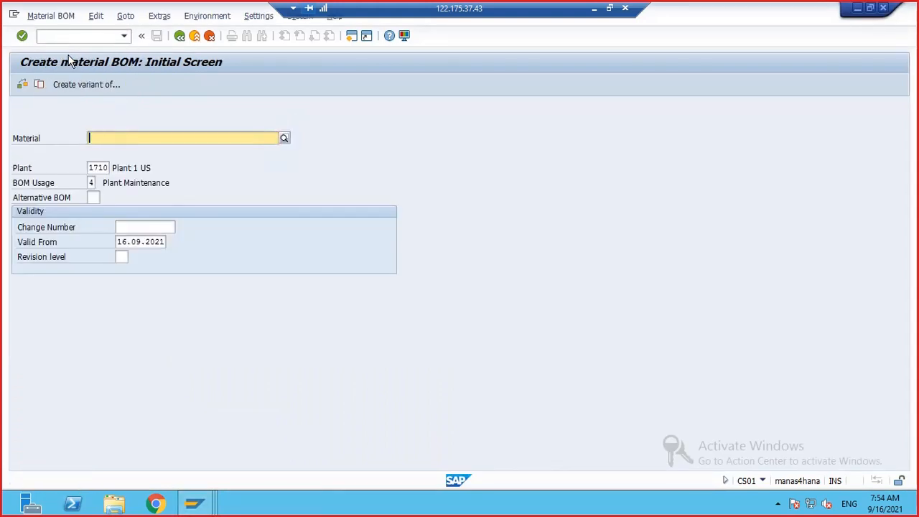
click(111, 153)
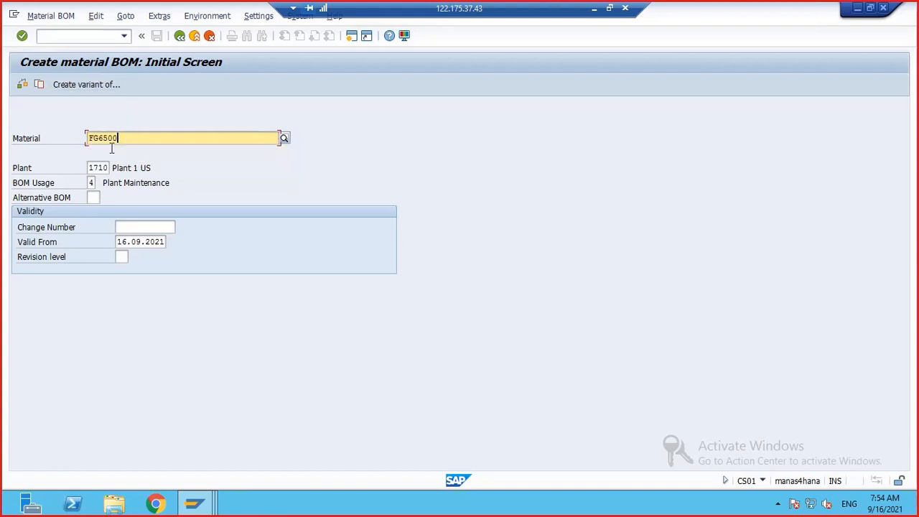
key(Return)
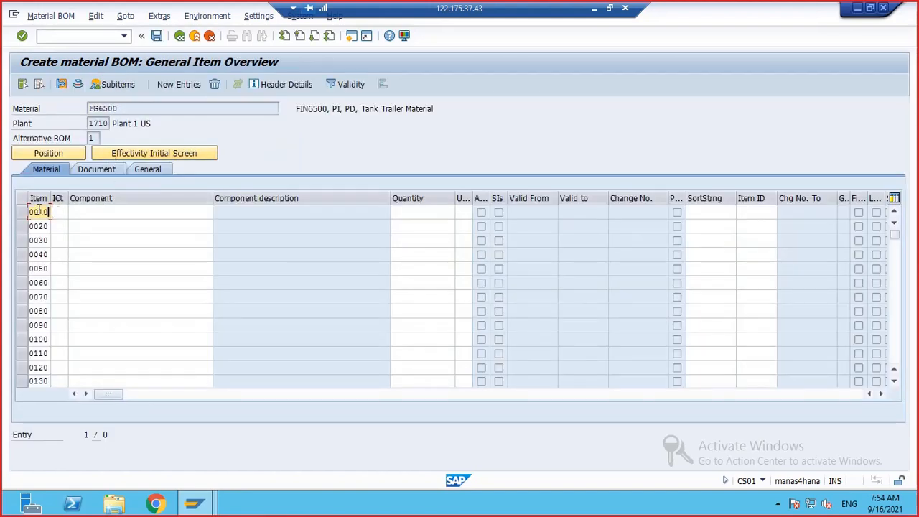
Assign item category L to BOM items 0010, 0020 and 0030
click(63, 211)
click(64, 226)
click(63, 226)
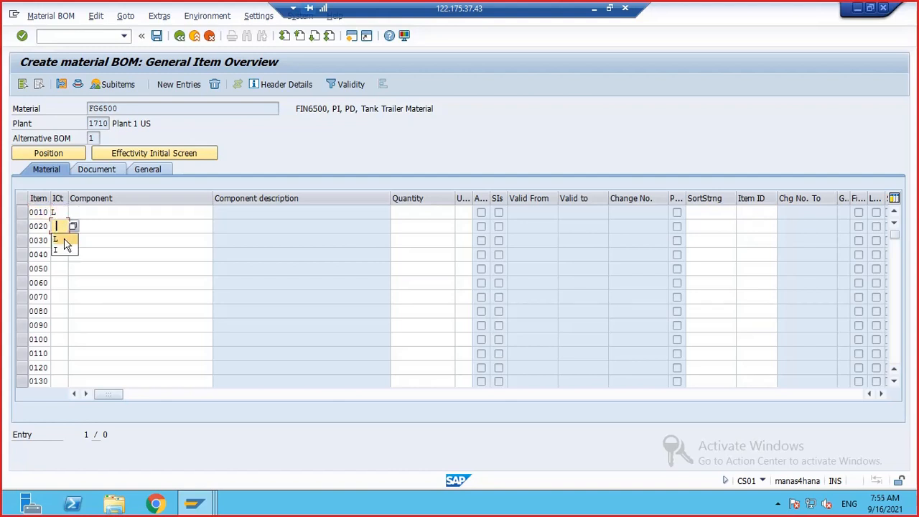
click(65, 240)
click(65, 241)
click(59, 255)
Enter RMPC01, RMPC02 and RMPC03 as the components of items 0010, 0020 and 0030
click(102, 211)
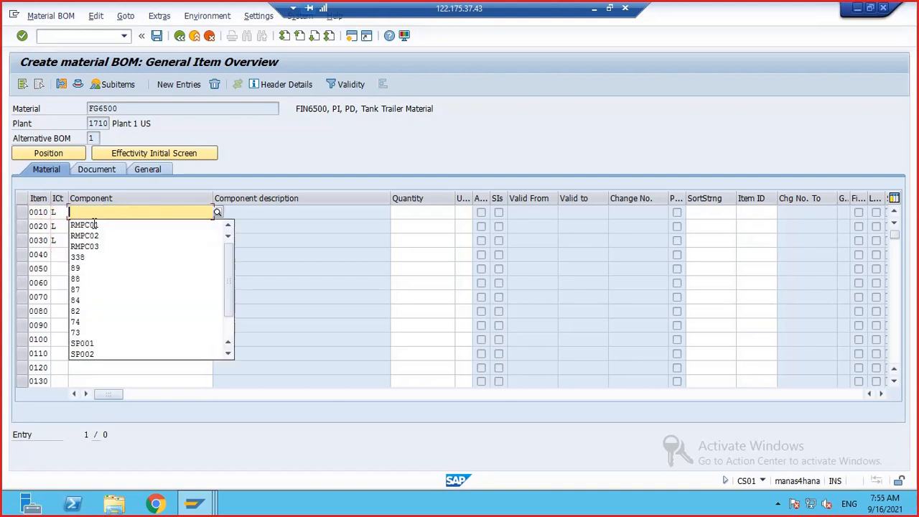
click(94, 225)
click(89, 227)
click(86, 249)
click(85, 241)
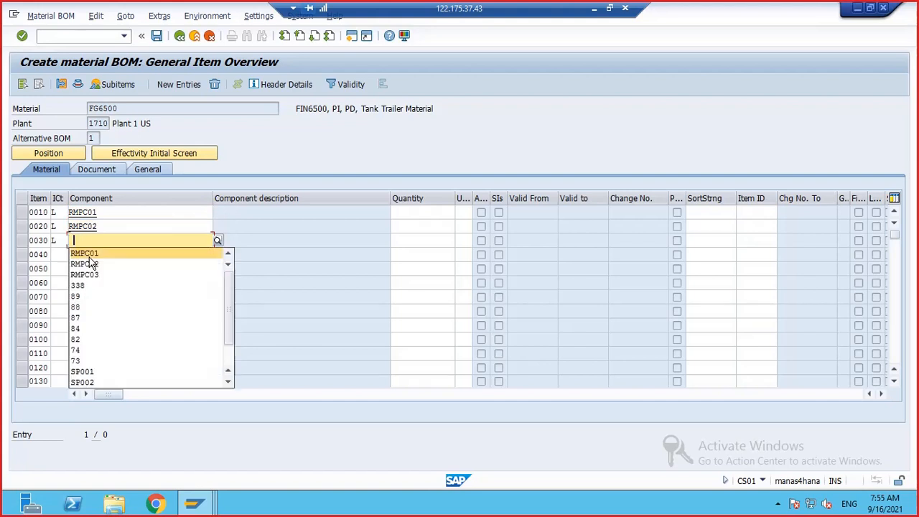
click(89, 275)
Set the quantity of all three components to 1 and validate the item entries
click(389, 213)
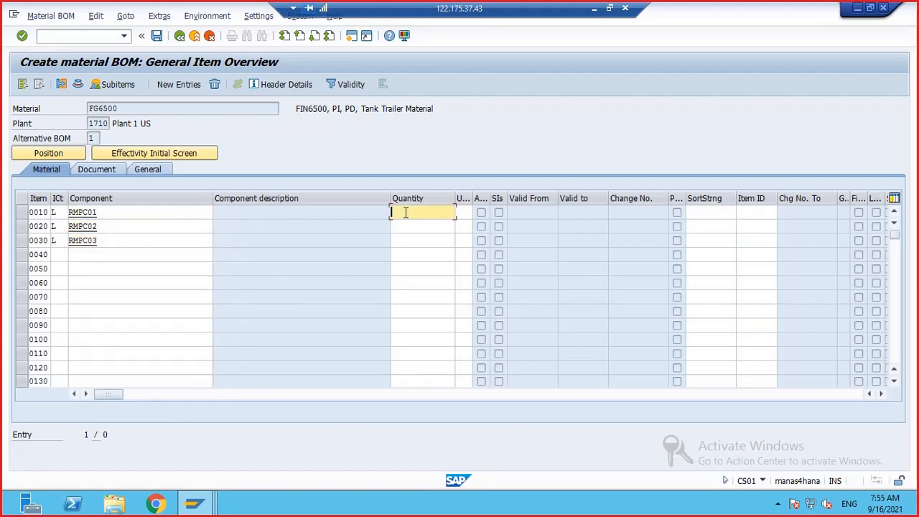
click(410, 224)
click(410, 226)
click(406, 240)
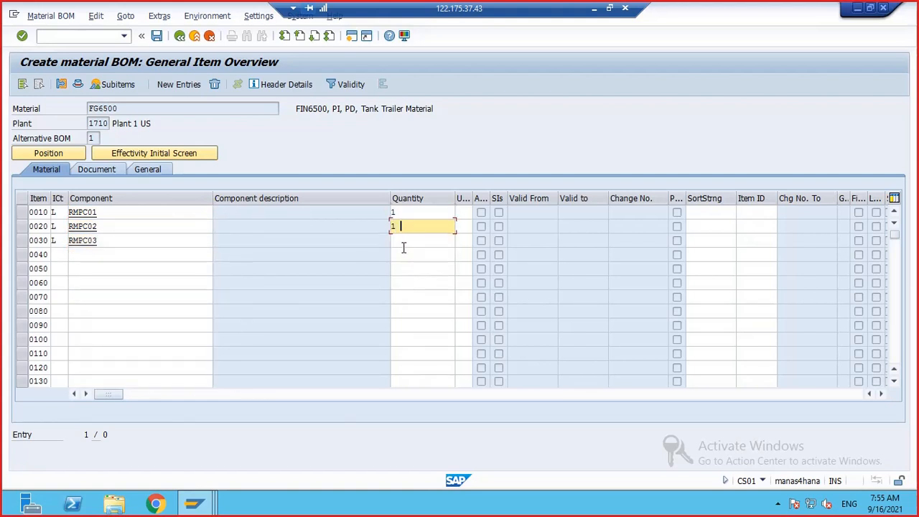
click(405, 242)
click(406, 253)
key(Return)
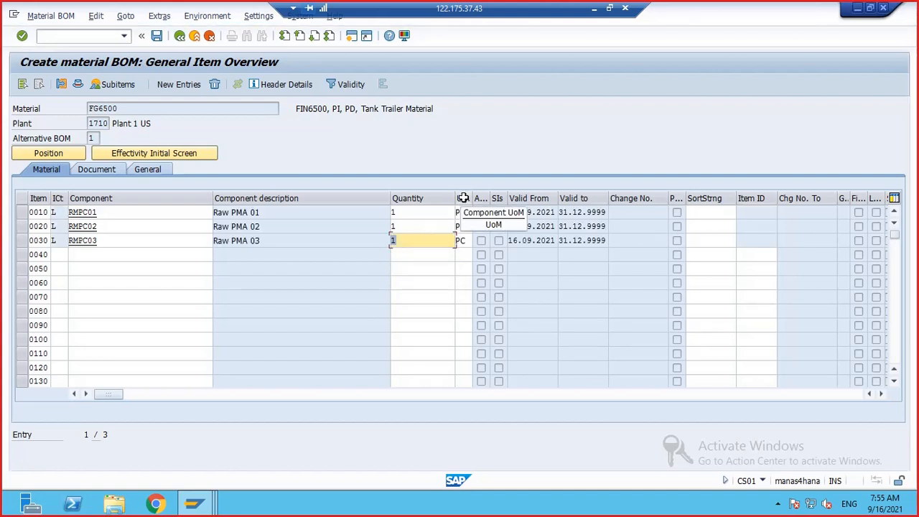
Try to change the unit of measure of component RMPC01 to KG using the list of available units
click(463, 211)
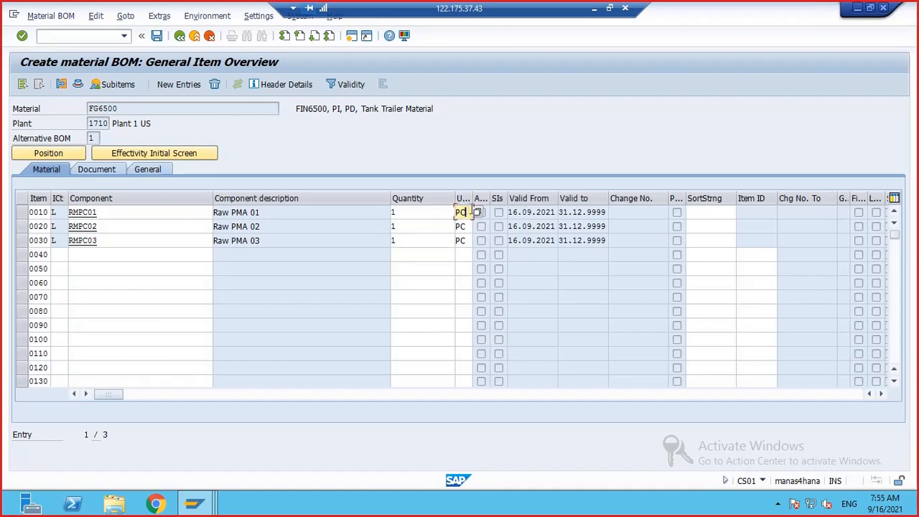
click(477, 211)
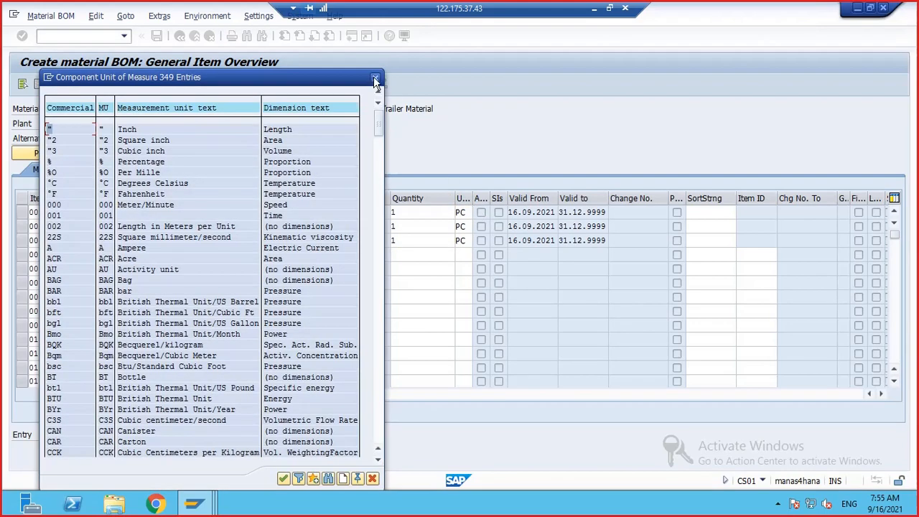
click(374, 79)
click(476, 210)
scroll(158, 246, down, 1)
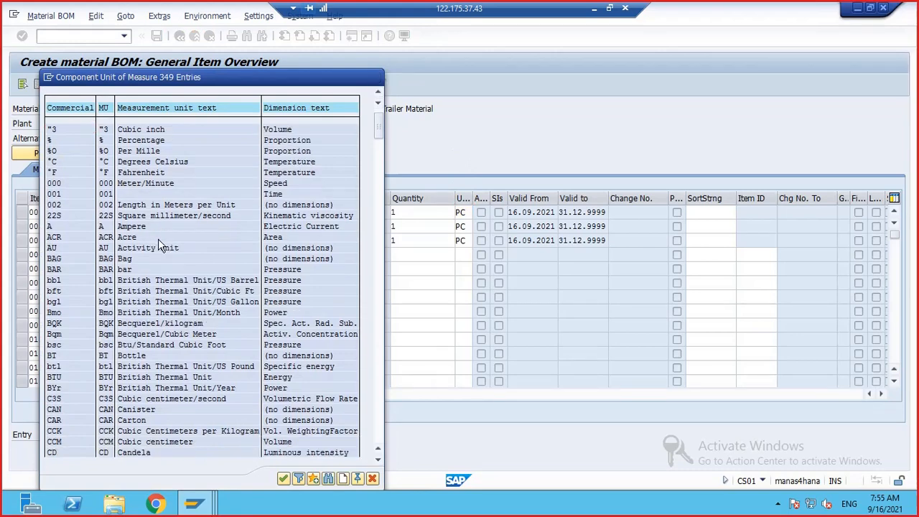
scroll(158, 245, down, 5)
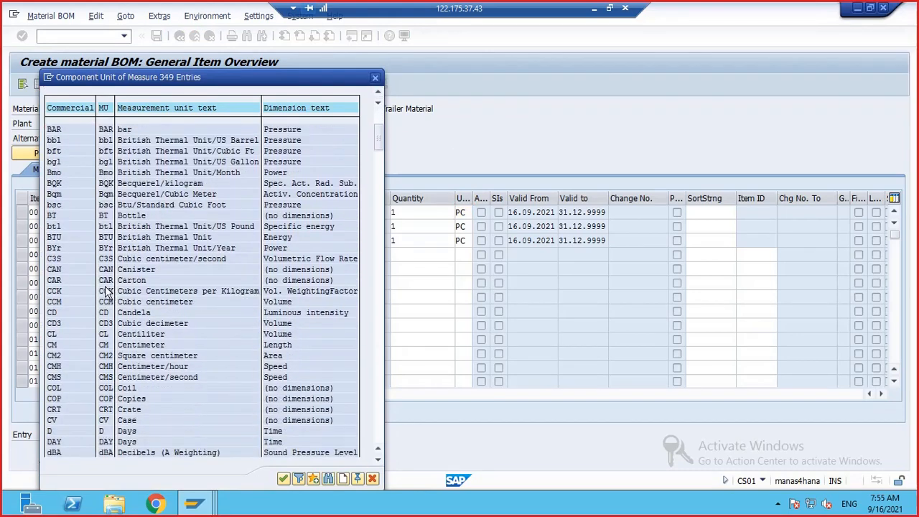
scroll(160, 247, down, 6)
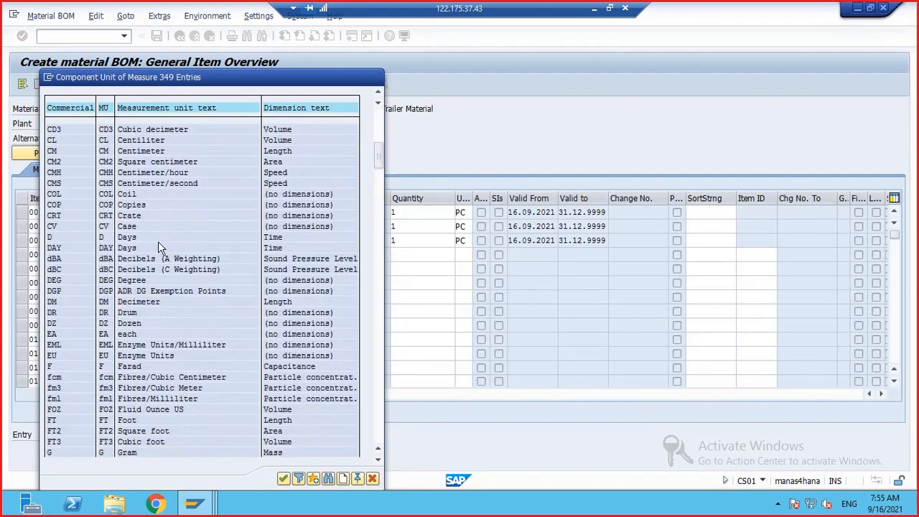
scroll(165, 242, down, 4)
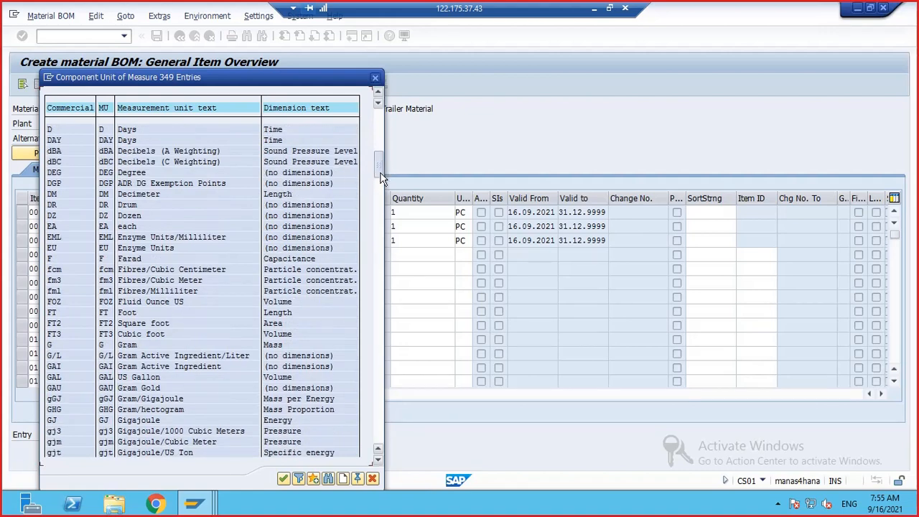
drag(380, 174, 383, 198)
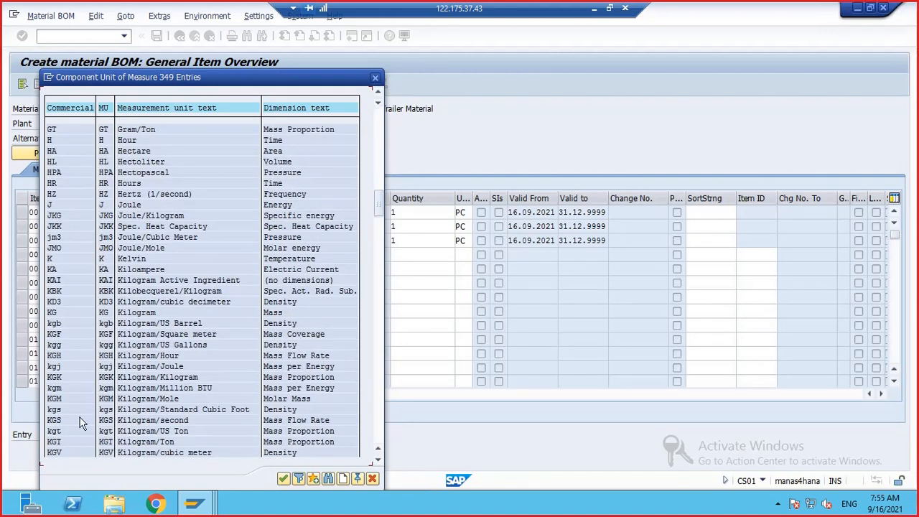
double_click(51, 313)
key(Return)
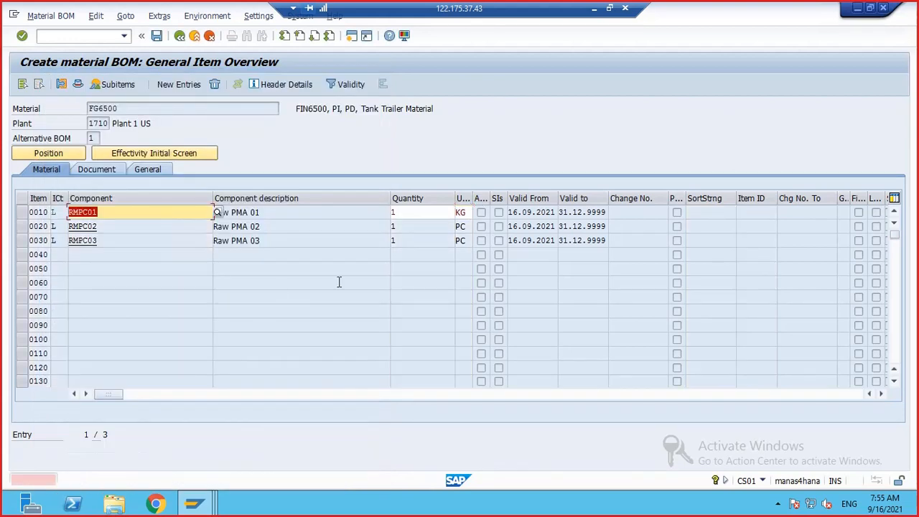
Read the detailed explanation of the unit of measure error for RMPC01, and close the help window
double_click(153, 480)
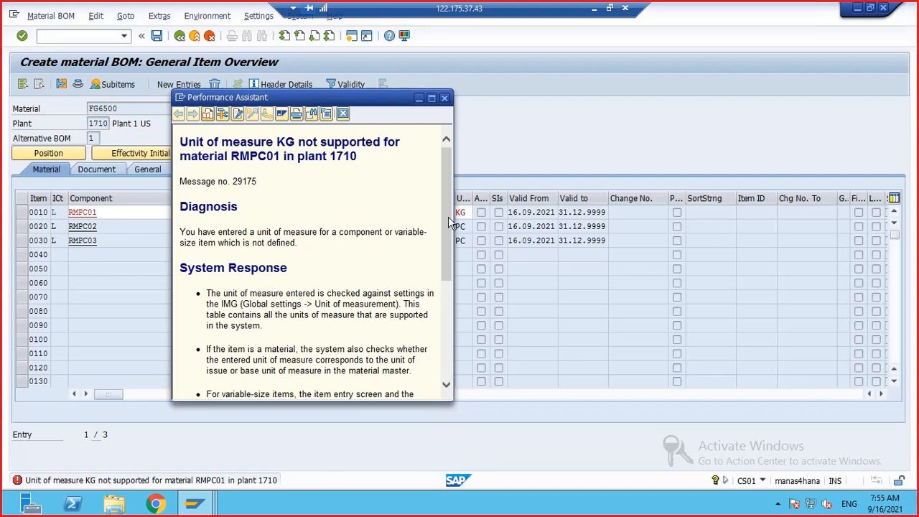
drag(450, 219, 440, 312)
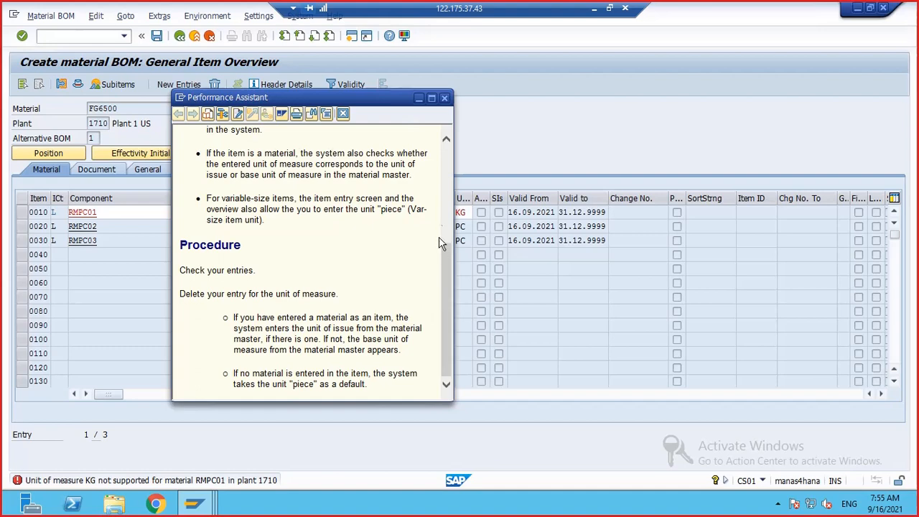
drag(448, 249, 461, 176)
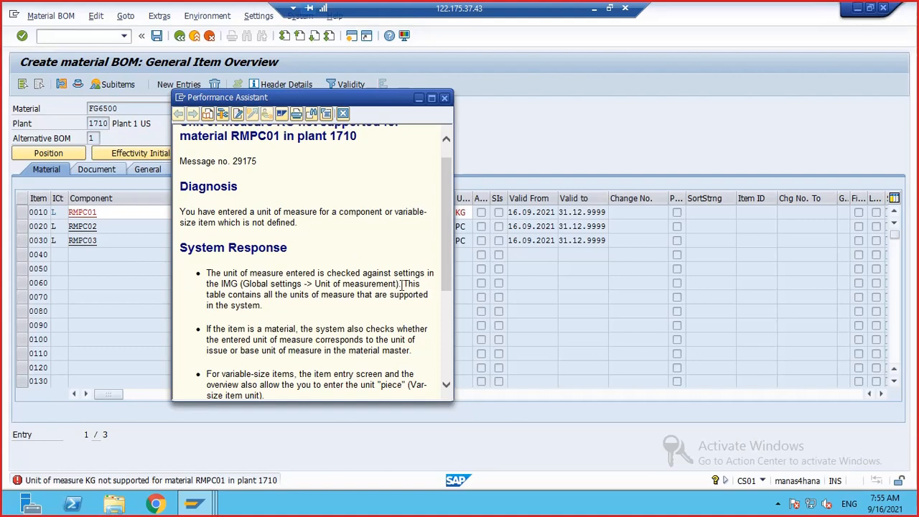
scroll(372, 305, down, 3)
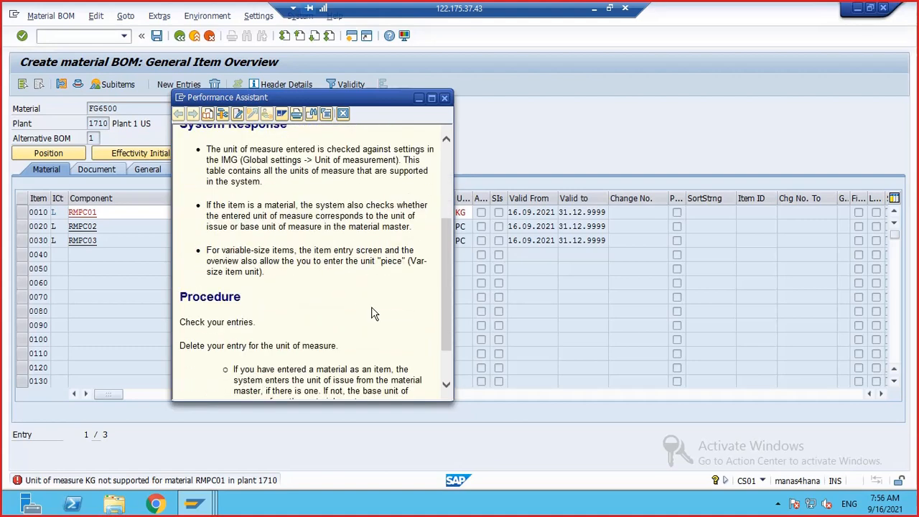
scroll(373, 312, up, 2)
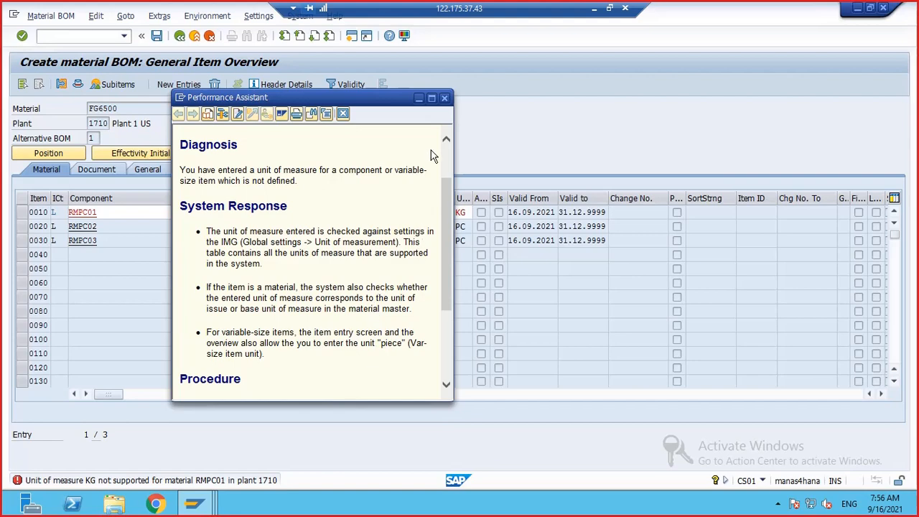
click(445, 98)
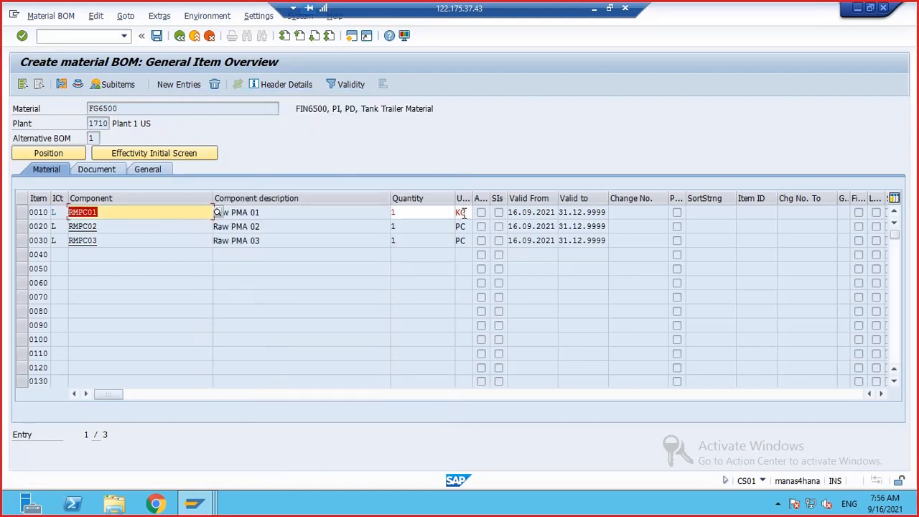
Set the unit of measure of component RMPC01 to PC
click(464, 212)
text(PC)
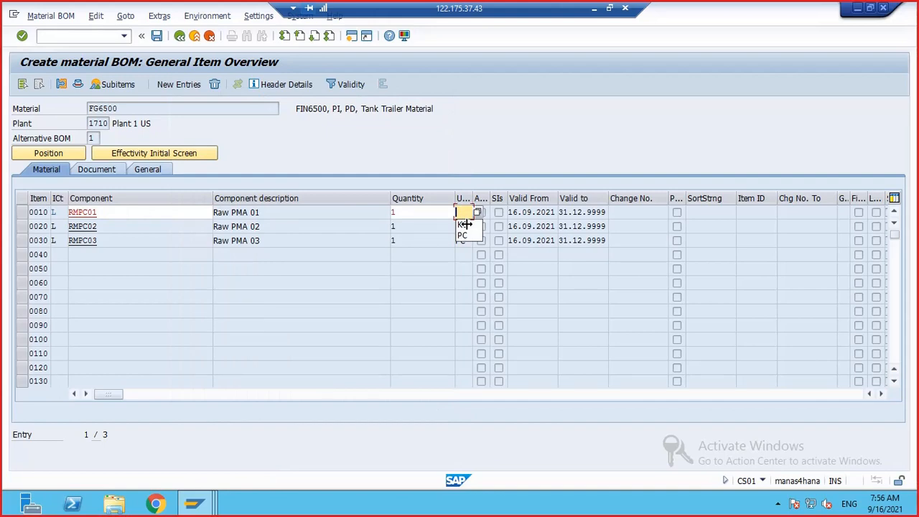
key(Return)
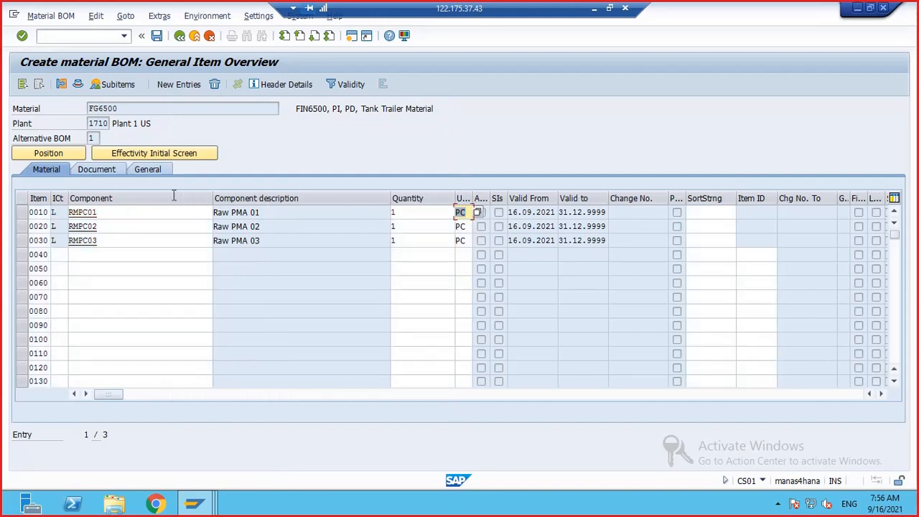
Check the base quantity in the BOM header of FG6500, and save the BOM
click(77, 84)
click(133, 330)
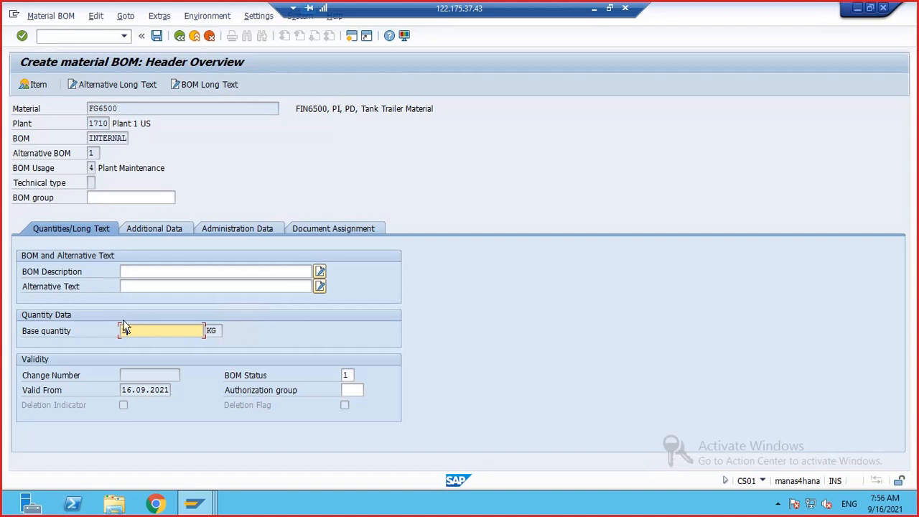
key(Return)
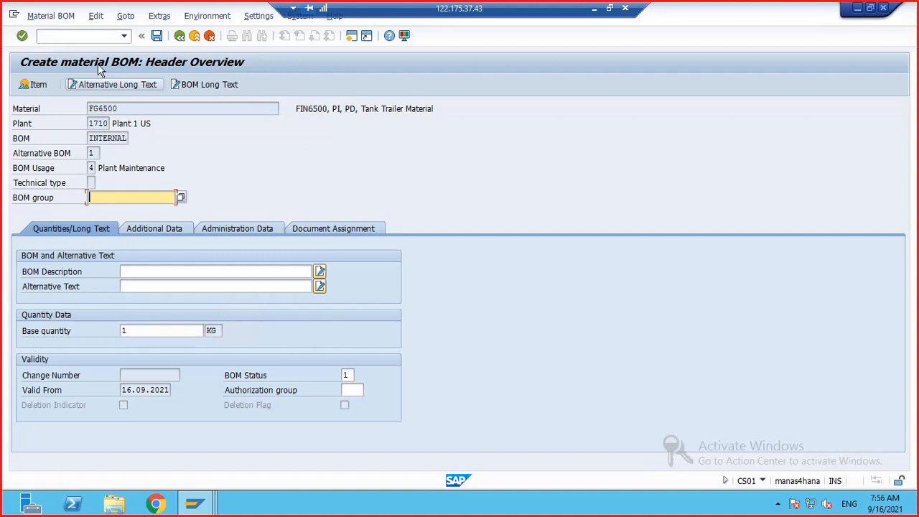
click(158, 36)
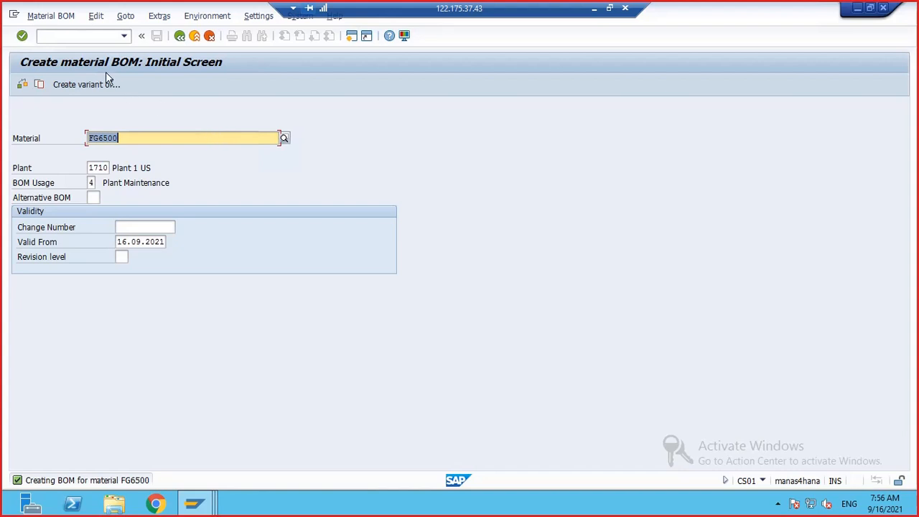
Run transaction SPRO and display the SAP Reference IMG
click(84, 36)
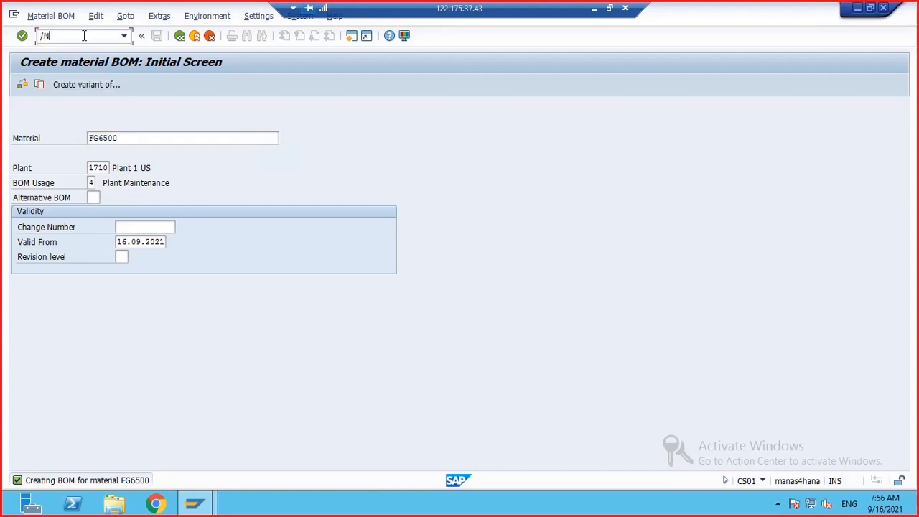
text(/NSPRO)
key(Return)
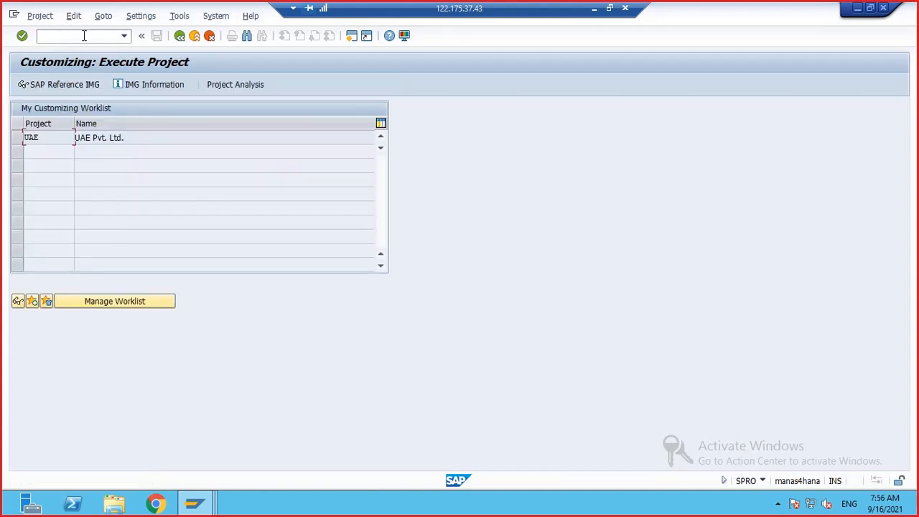
click(71, 84)
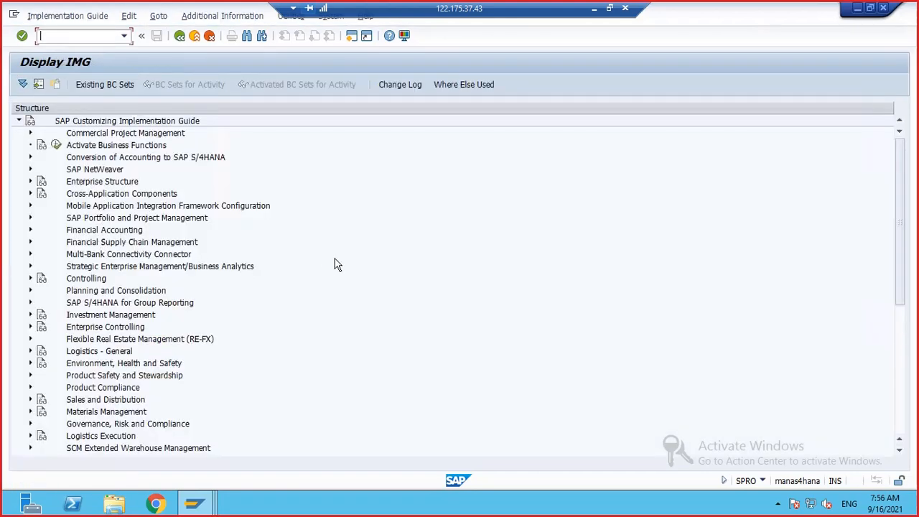
Open the Define BOM Status activity under Control Data for Bills of Material in the Plant Maintenance and Customer Service master data
scroll(334, 264, down, 7)
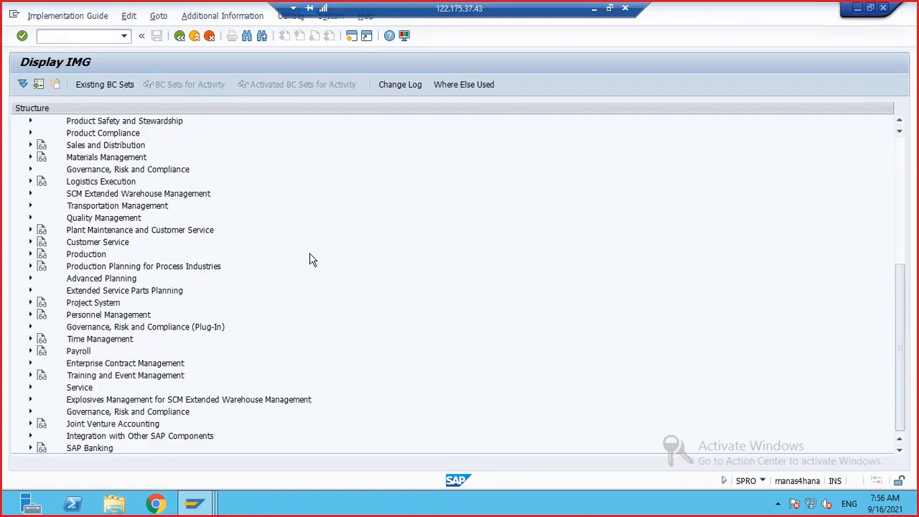
click(30, 231)
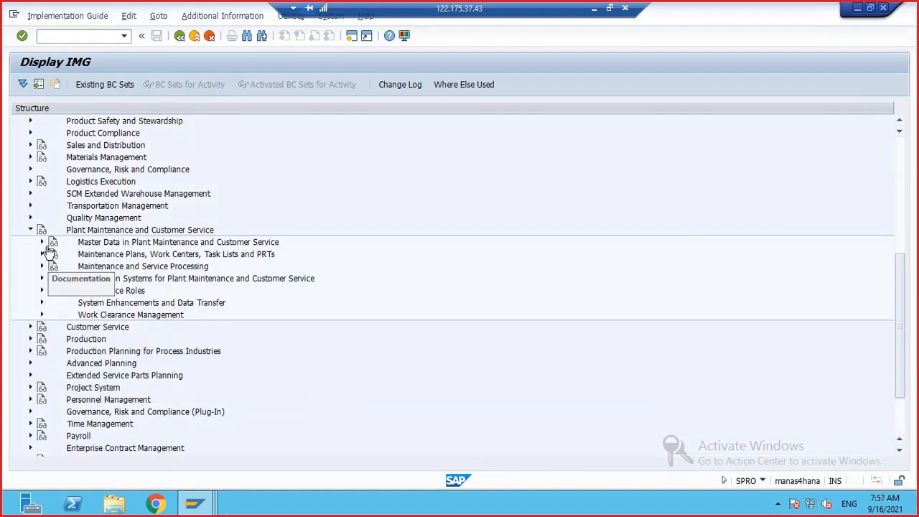
click(41, 243)
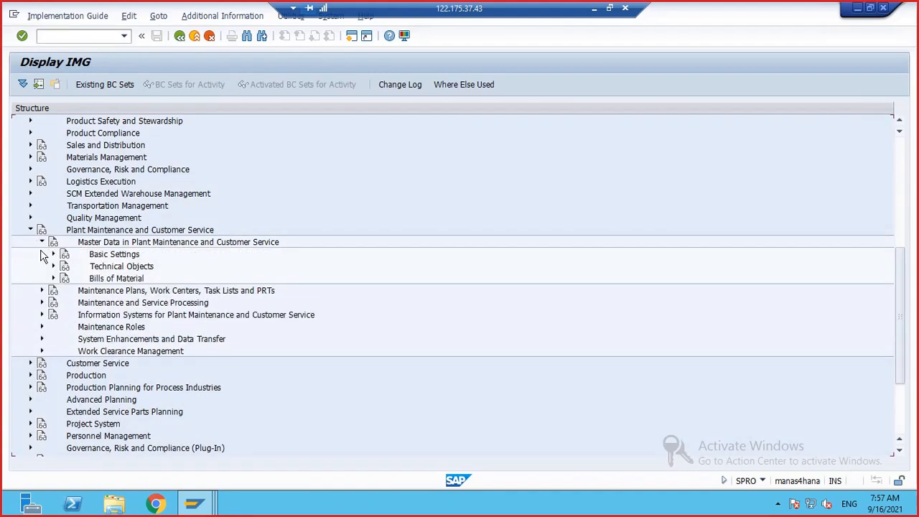
click(52, 266)
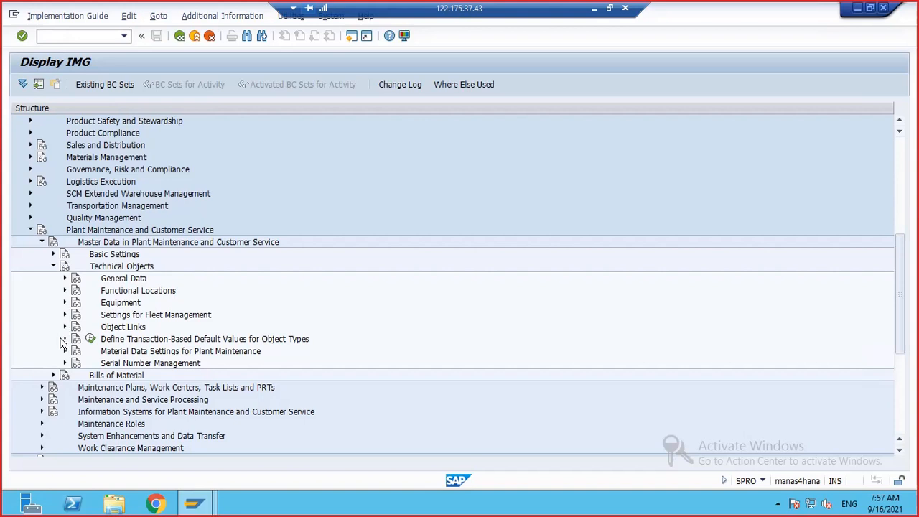
click(53, 267)
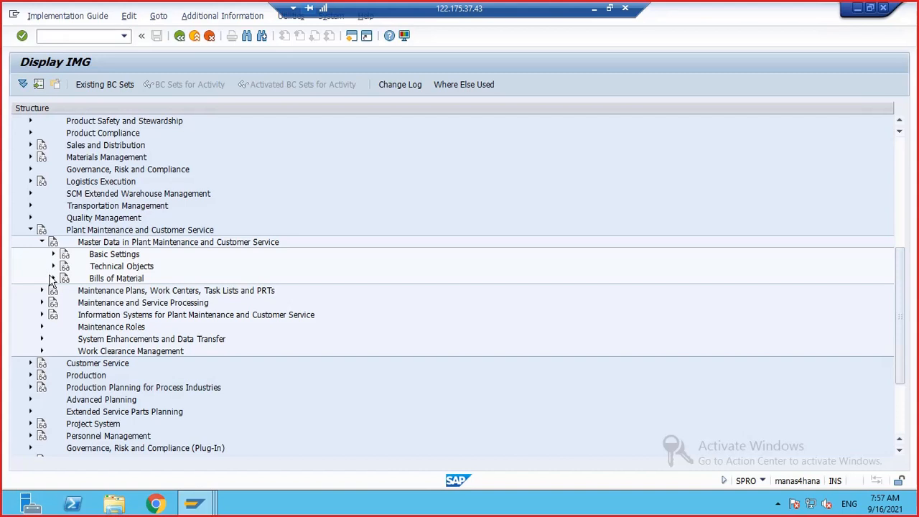
click(52, 278)
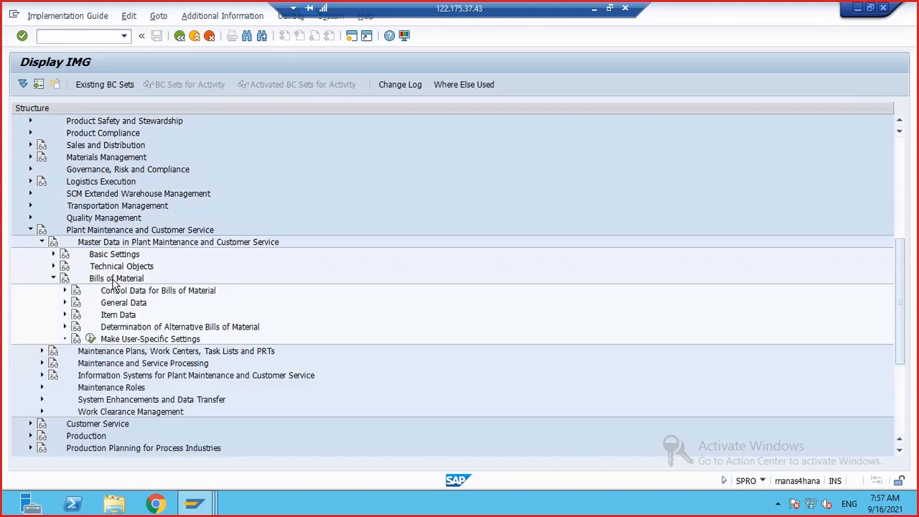
click(65, 290)
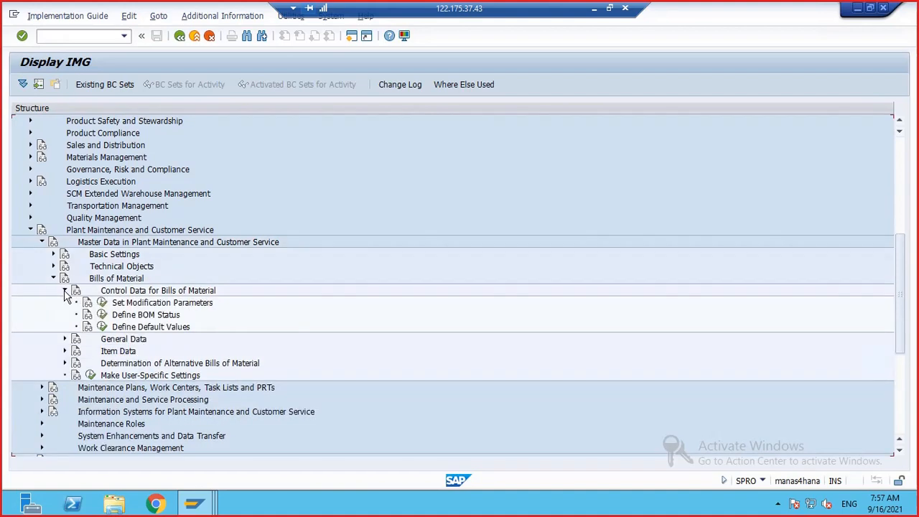
click(103, 316)
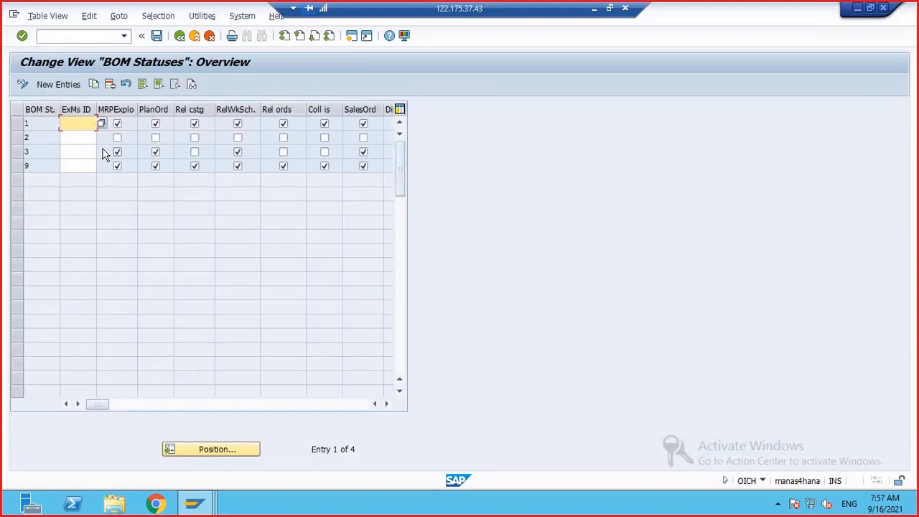
Examine the indicators and descriptions of the BOM statuses across all columns, and return to the IMG structure
click(40, 123)
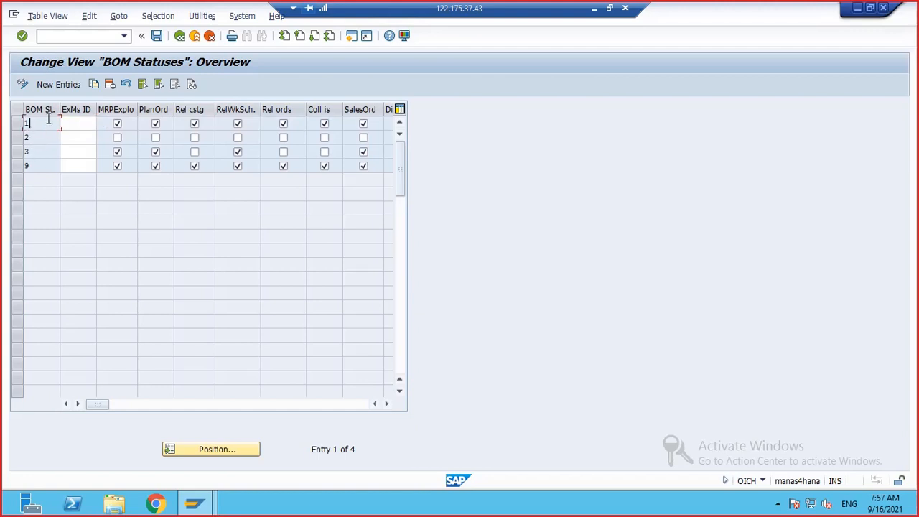
click(117, 123)
click(386, 404)
click(387, 404)
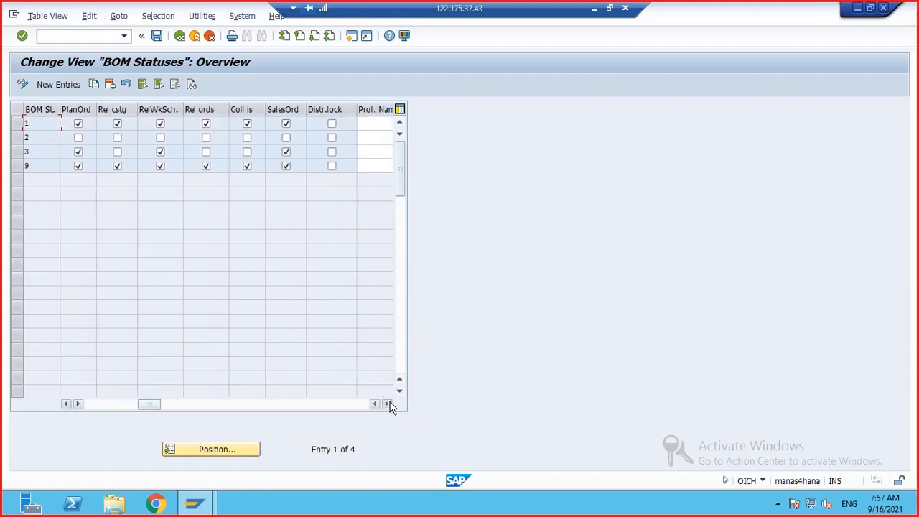
click(386, 403)
click(387, 404)
click(386, 403)
click(386, 403)
click(386, 404)
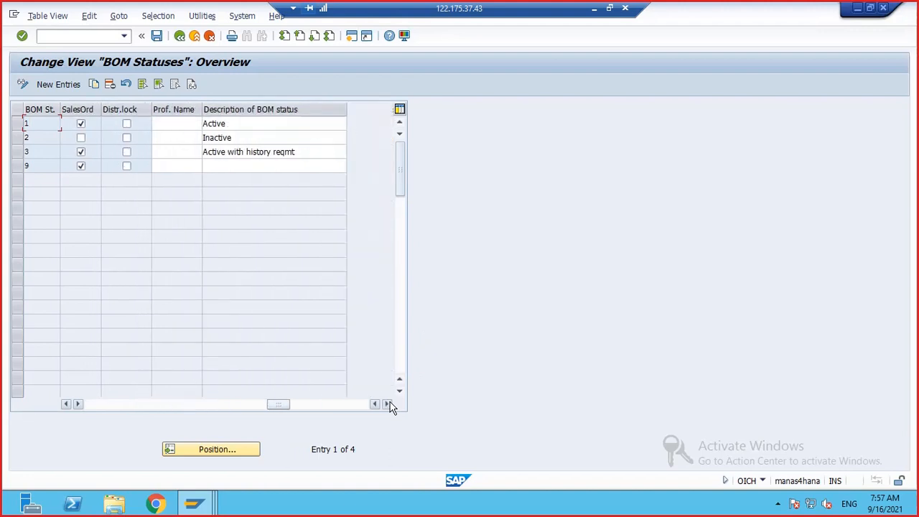
click(387, 403)
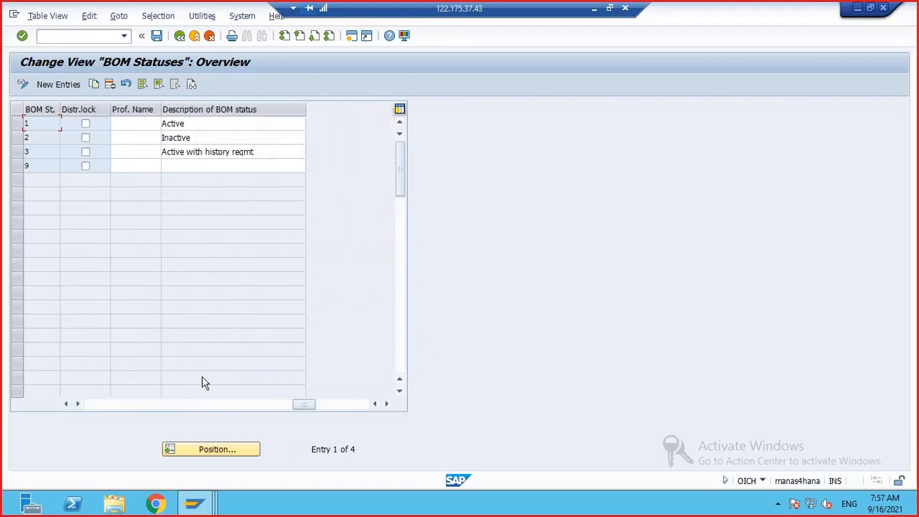
click(212, 123)
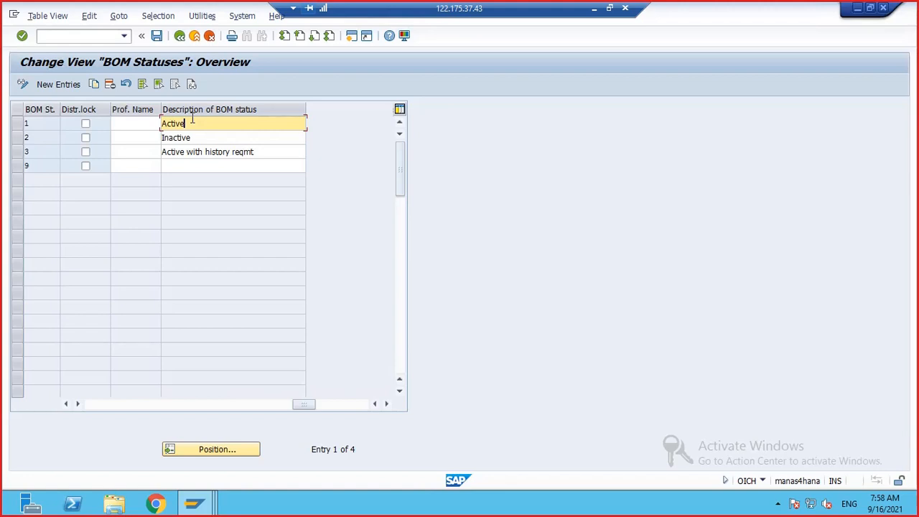
click(190, 139)
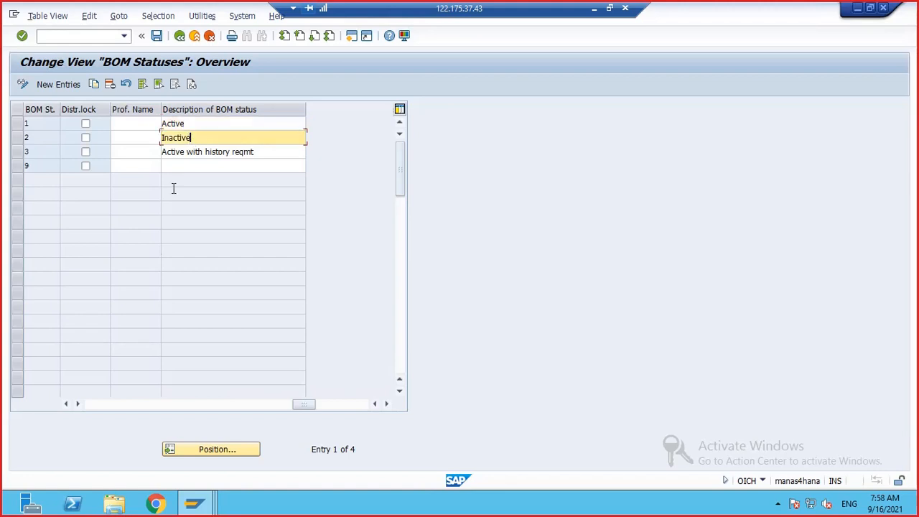
click(95, 404)
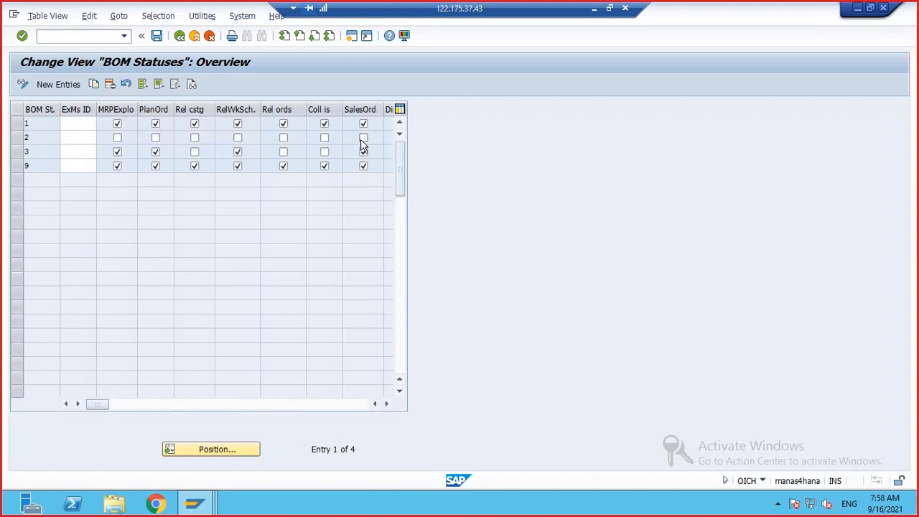
click(180, 36)
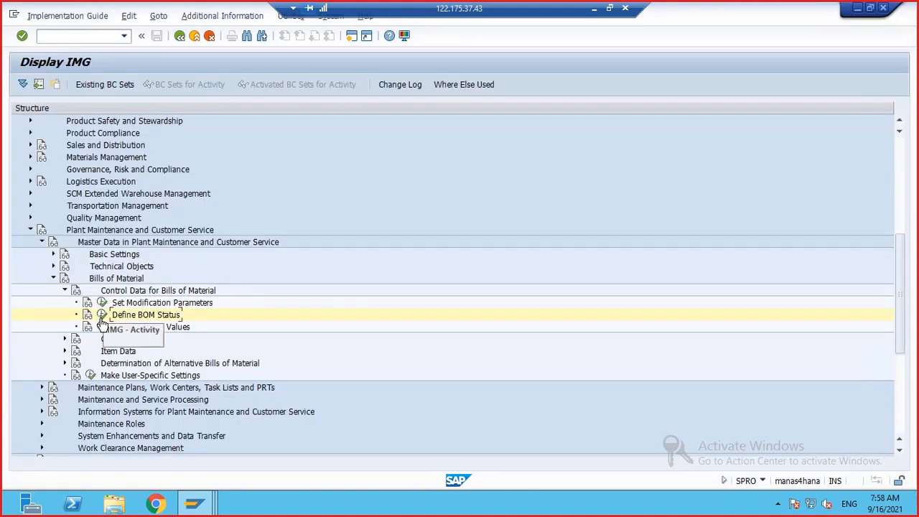
Check the default values for BOMs, and open the Define BOM Usages activity under General Data
click(103, 329)
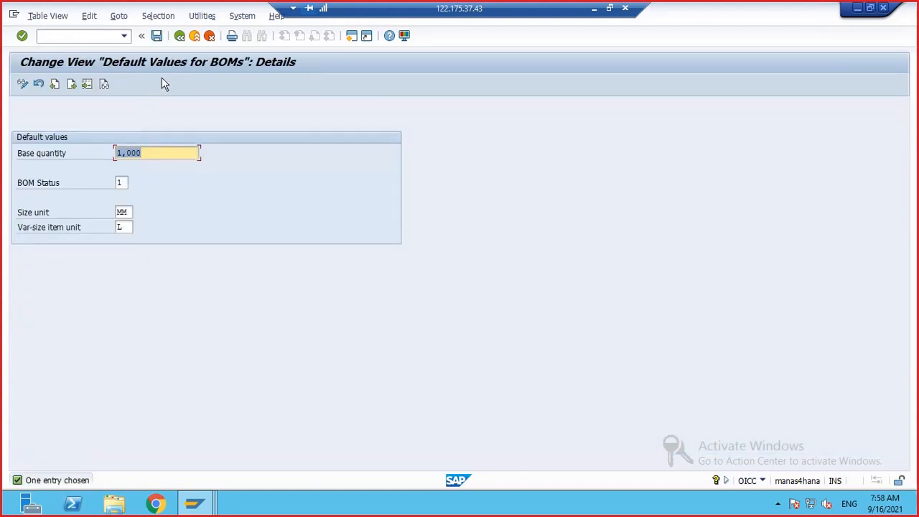
click(179, 37)
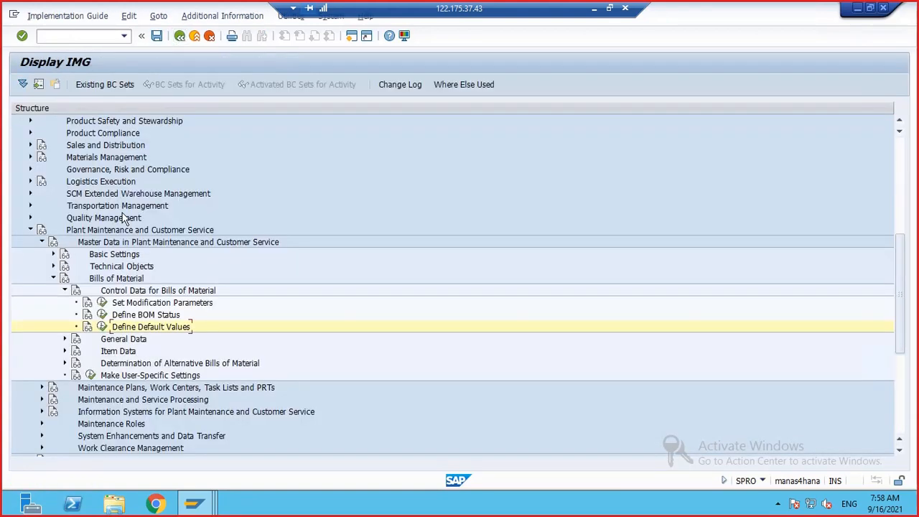
click(64, 339)
scroll(128, 313, down, 1)
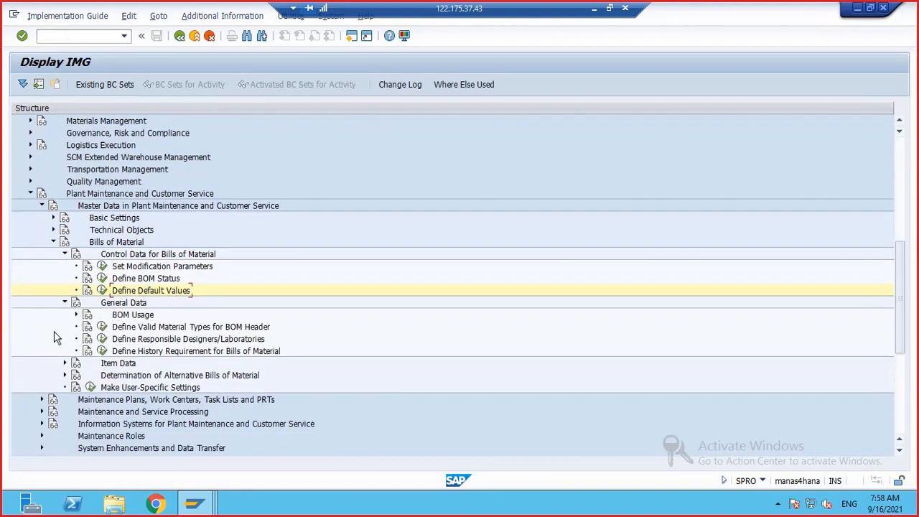
click(76, 315)
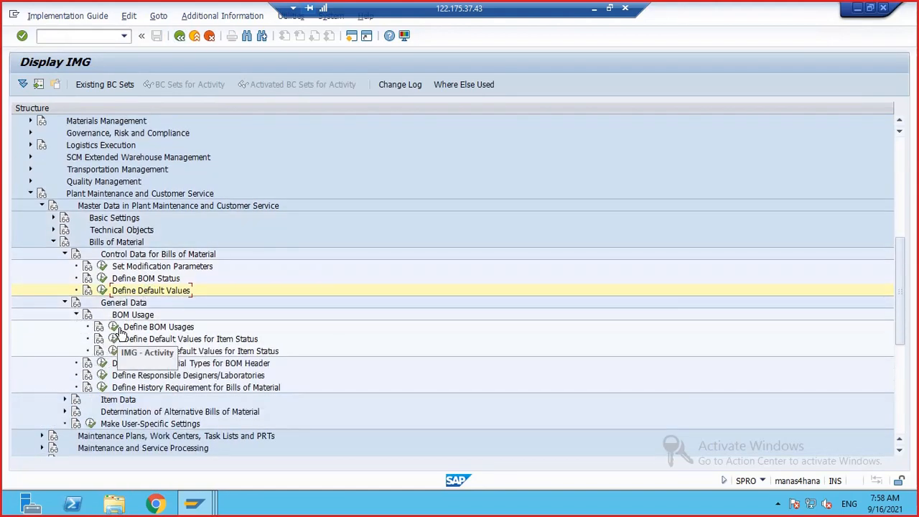
click(113, 328)
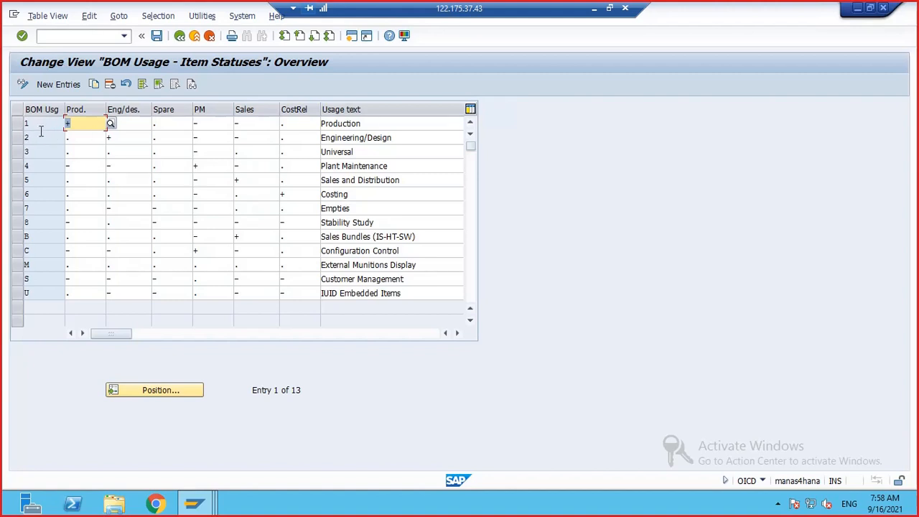
Look up the possible entries for the production indicator of the Plant Maintenance BOM usage, and close the list without choosing one
click(335, 166)
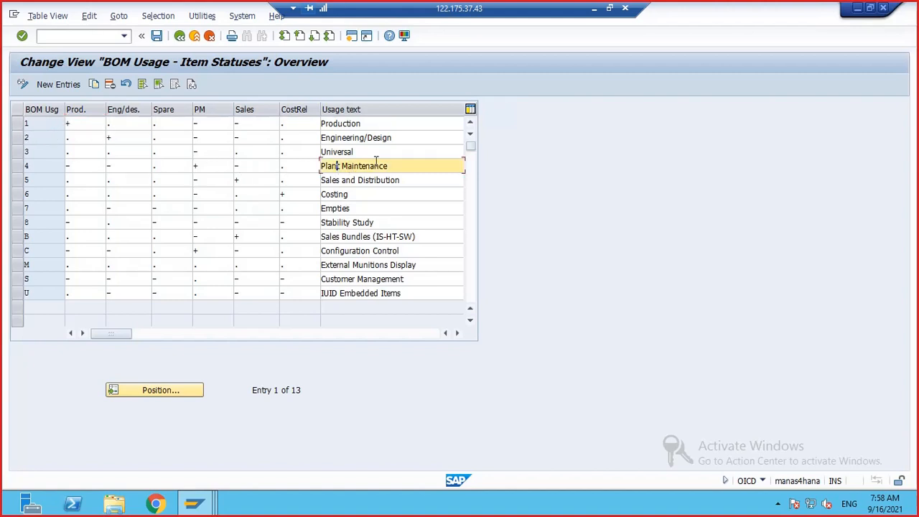
click(44, 168)
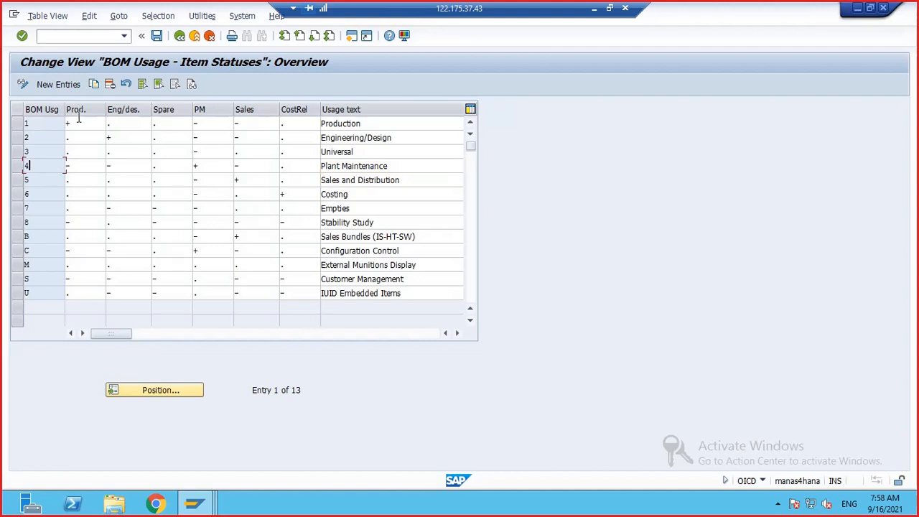
click(70, 165)
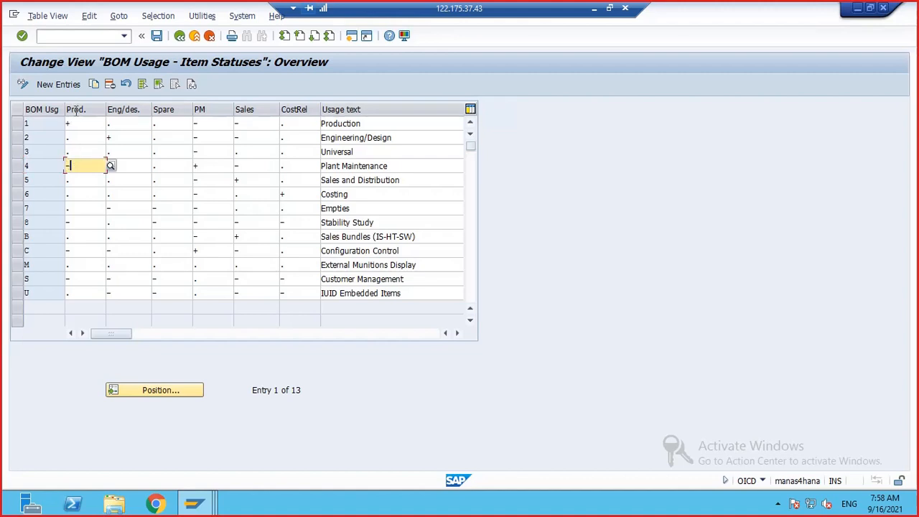
click(111, 166)
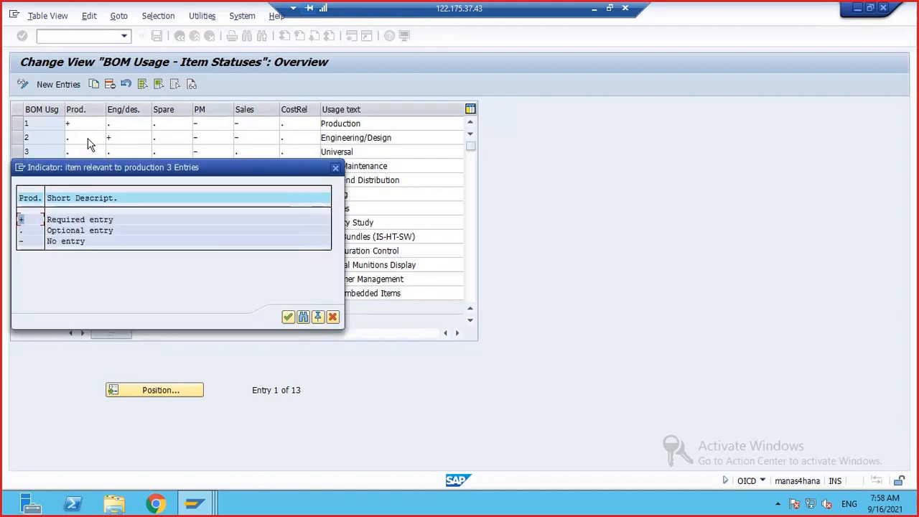
drag(214, 168, 489, 108)
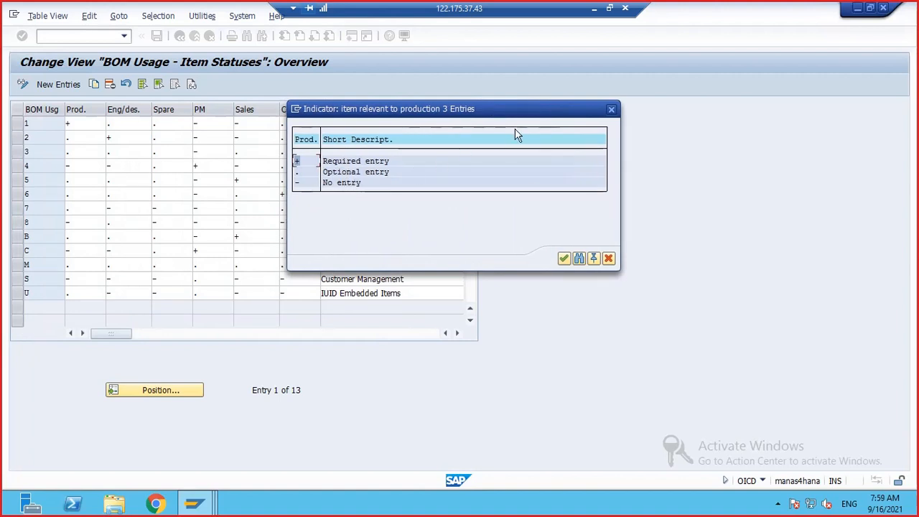
click(612, 109)
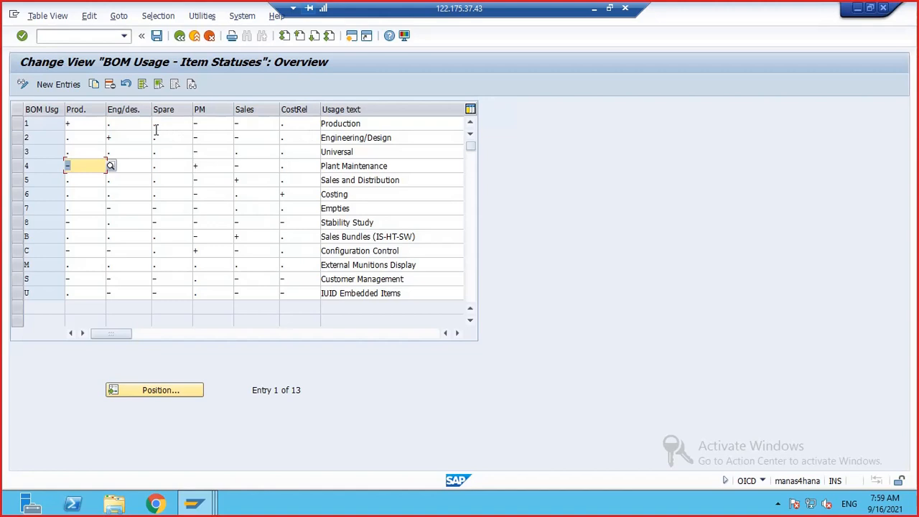
Compare the production indicators of BOM usages 1 and 4, and review the remaining item status indicators of Plant Maintenance through costing relevance
click(29, 122)
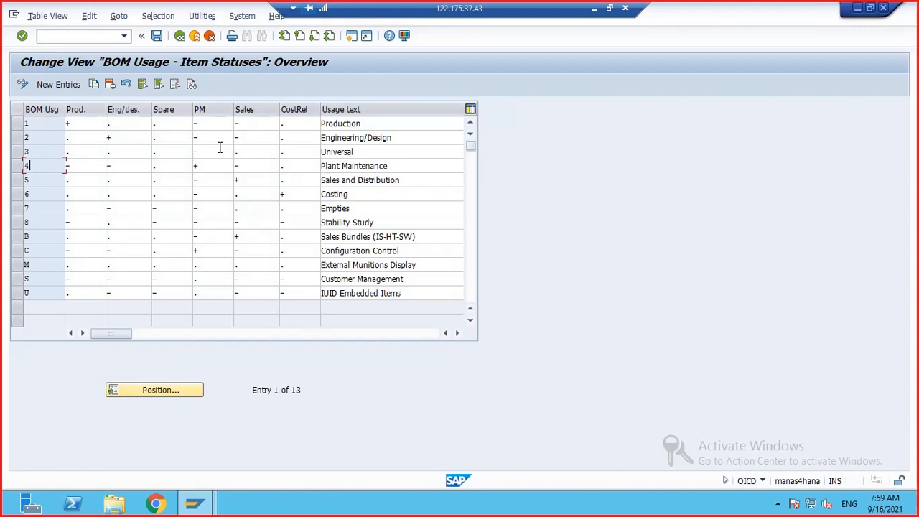
click(75, 166)
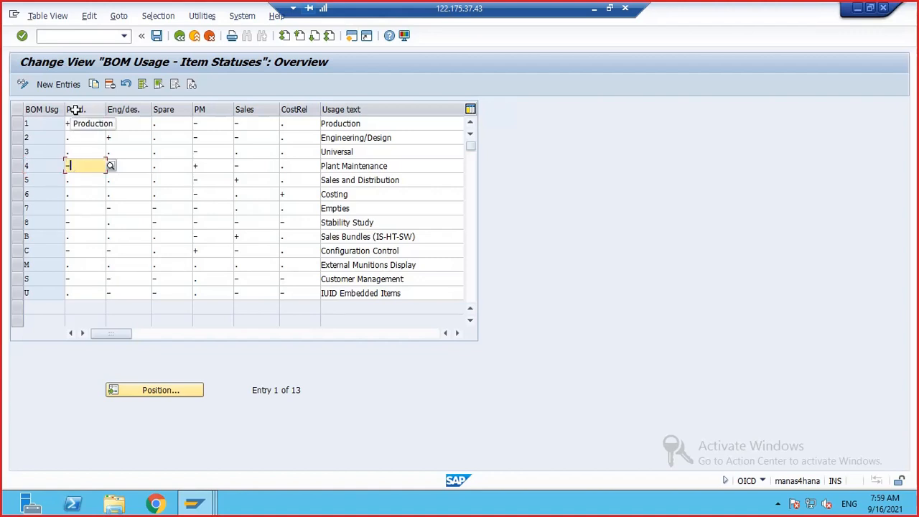
click(32, 123)
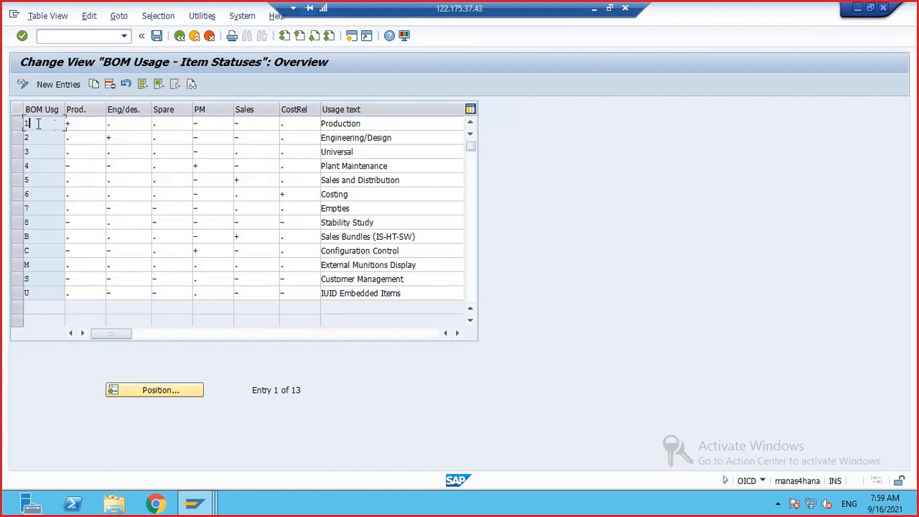
click(83, 123)
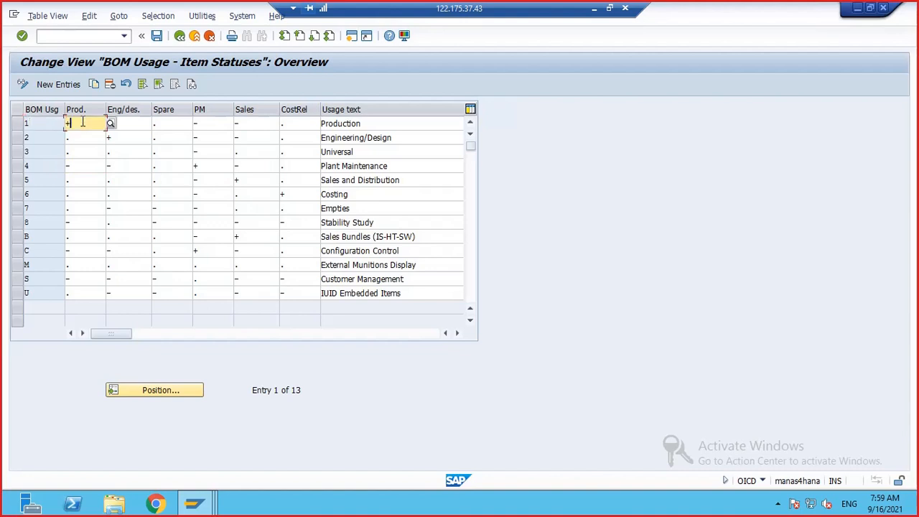
click(93, 165)
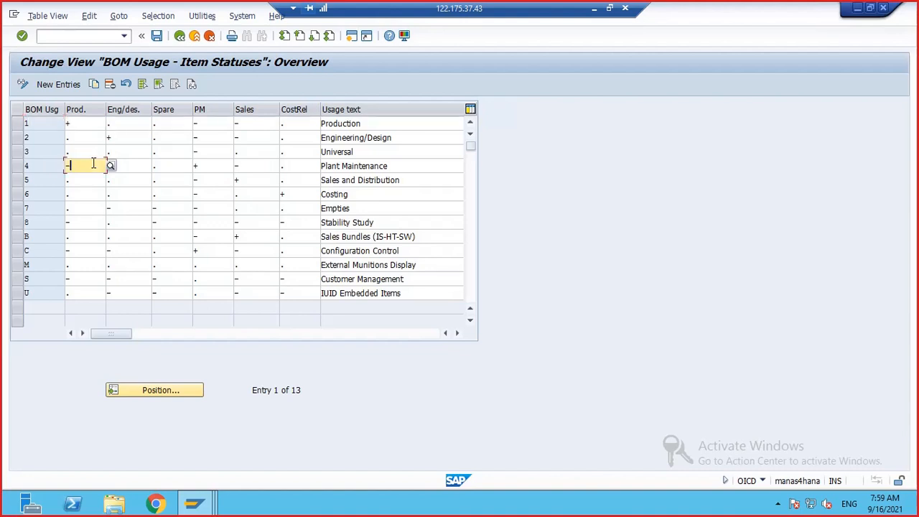
click(133, 165)
click(168, 163)
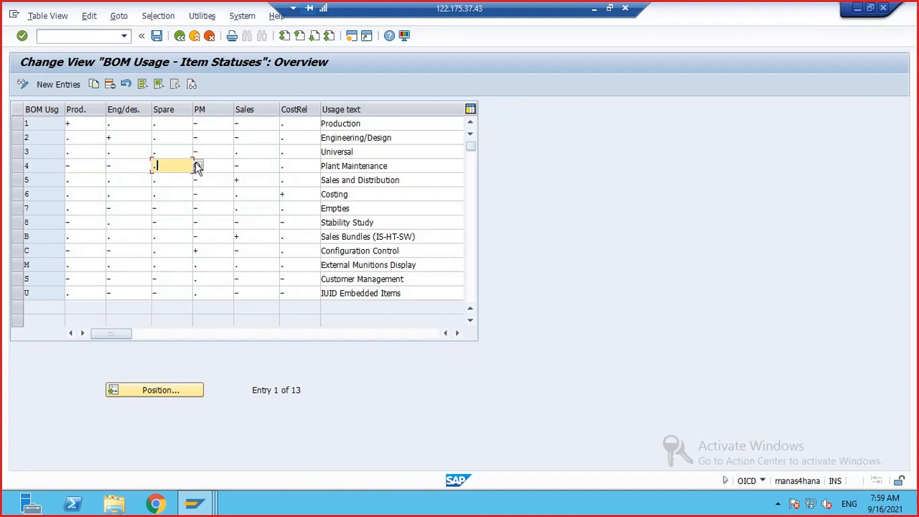
click(219, 167)
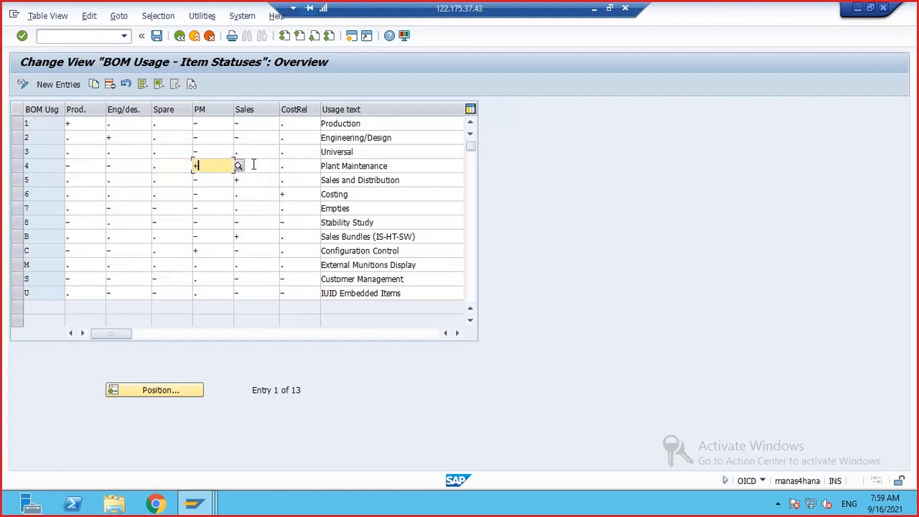
click(253, 166)
click(307, 164)
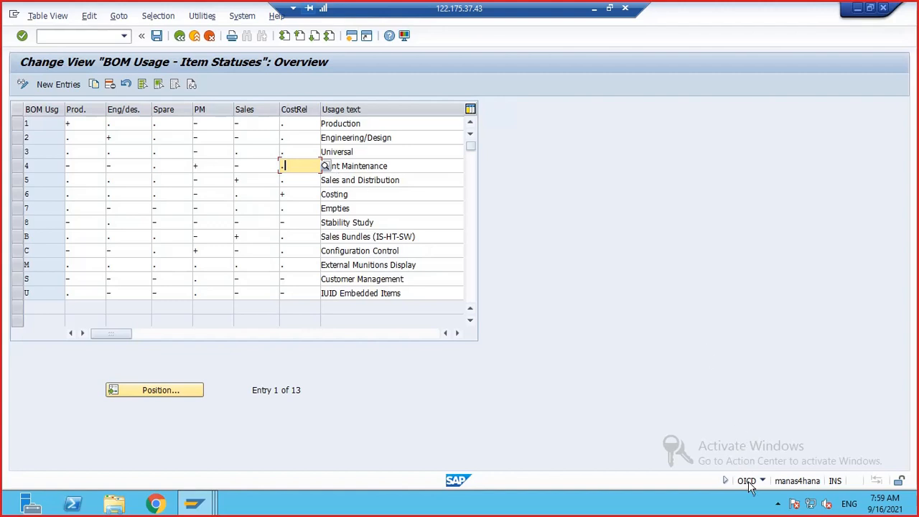
Return to the IMG structure and open the Define Default Values for Item Status activity
click(179, 36)
scroll(178, 242, down, 2)
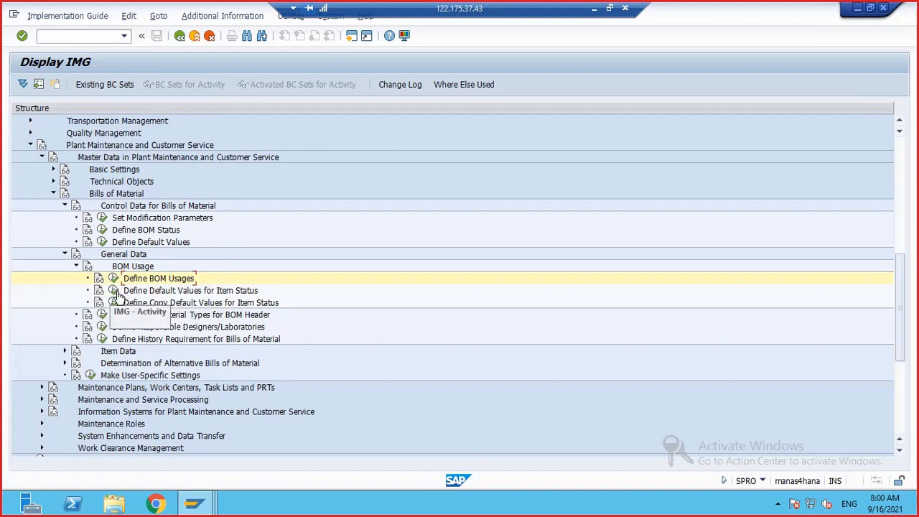
click(114, 291)
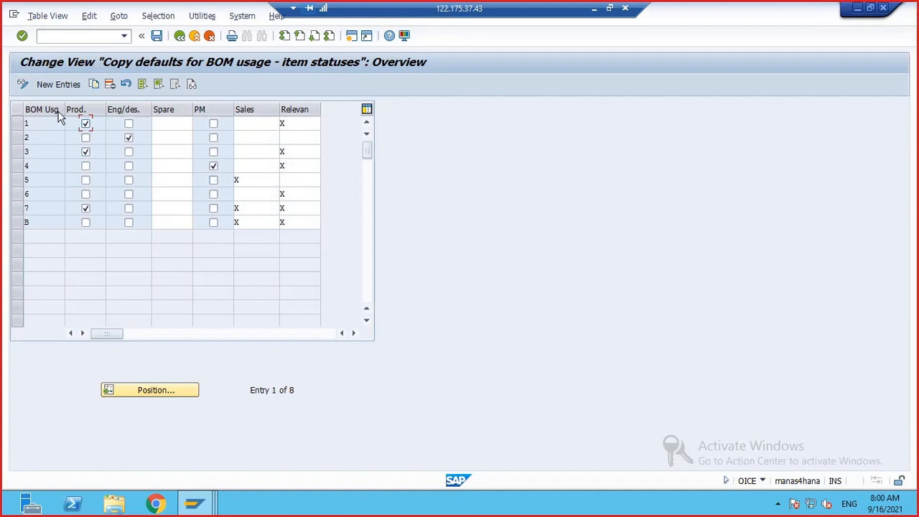
Look up the possible entries for the sales indicator of BOM usage 5, and close the list without choosing one
click(85, 149)
click(245, 183)
click(283, 181)
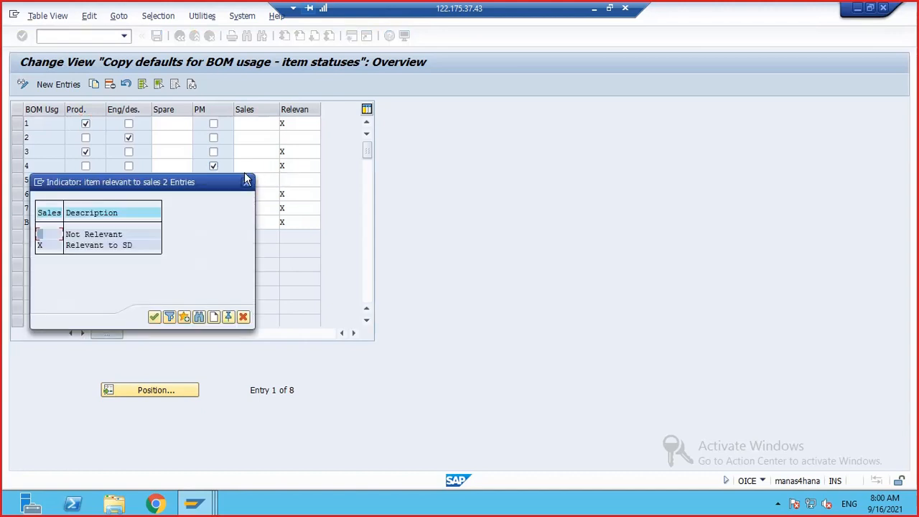
click(106, 247)
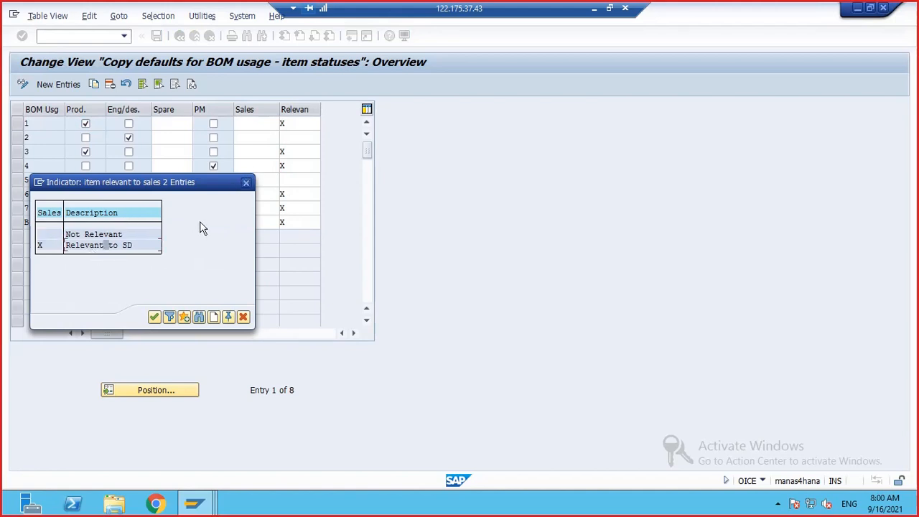
click(245, 184)
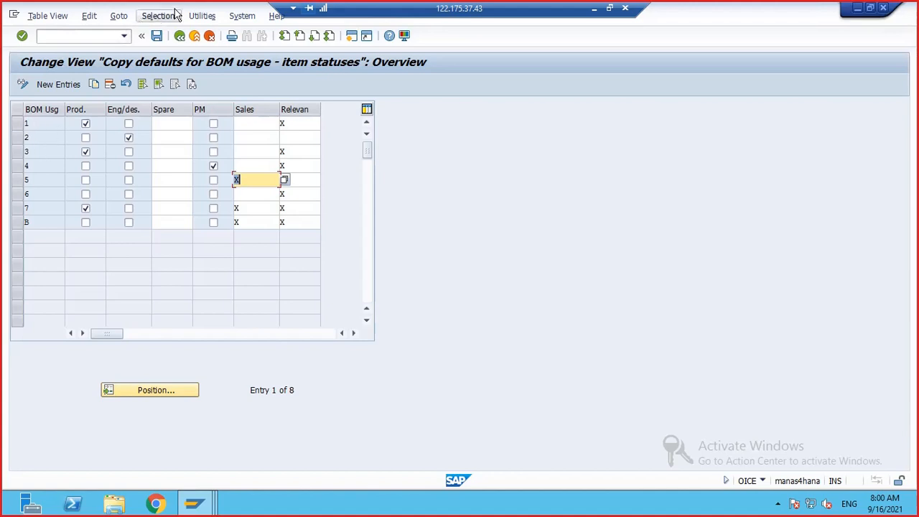
Check the Define Copy Default Values for Item Status activity, and return to the IMG structure
click(181, 37)
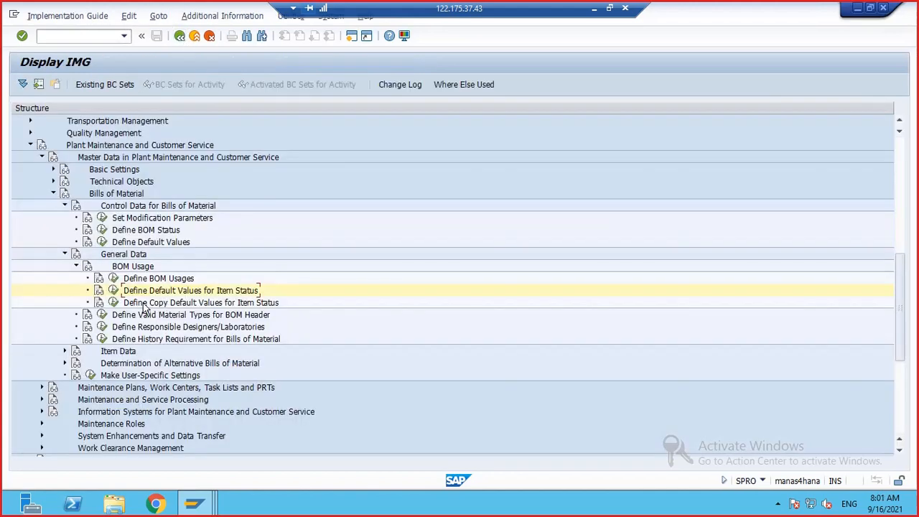
click(113, 303)
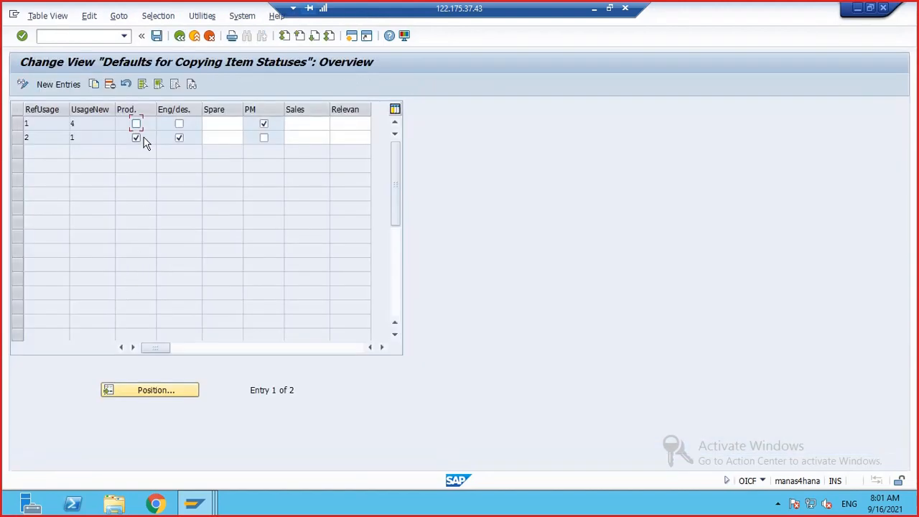
click(185, 37)
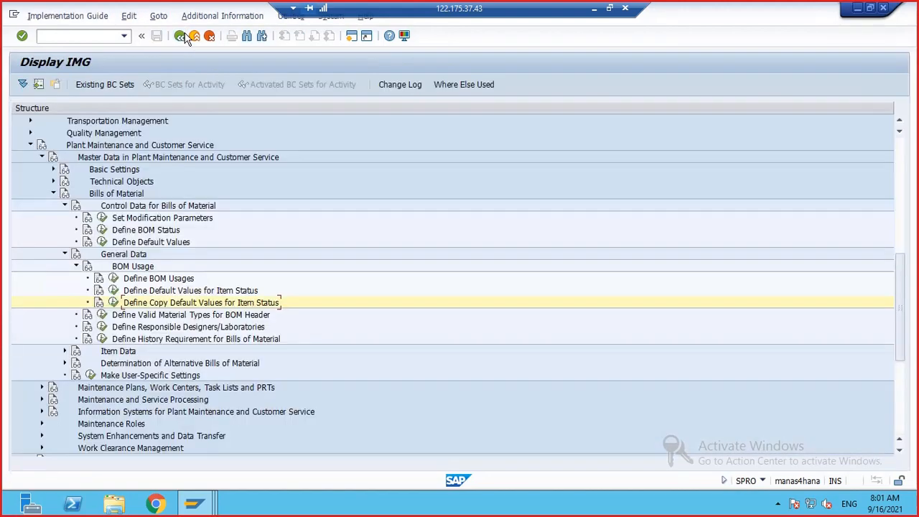
Check the material types allowed in the BOM header under General Data, and return to the IMG structure
scroll(154, 233, down, 2)
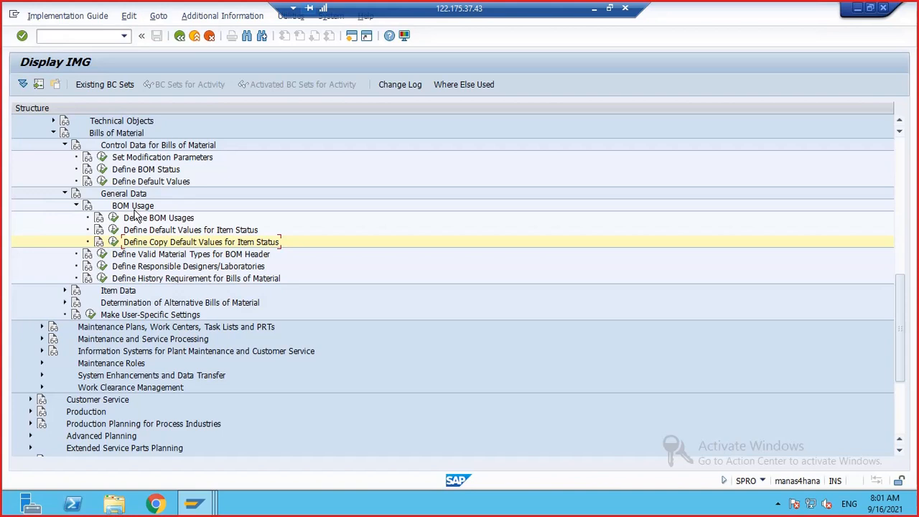
scroll(134, 215, down, 1)
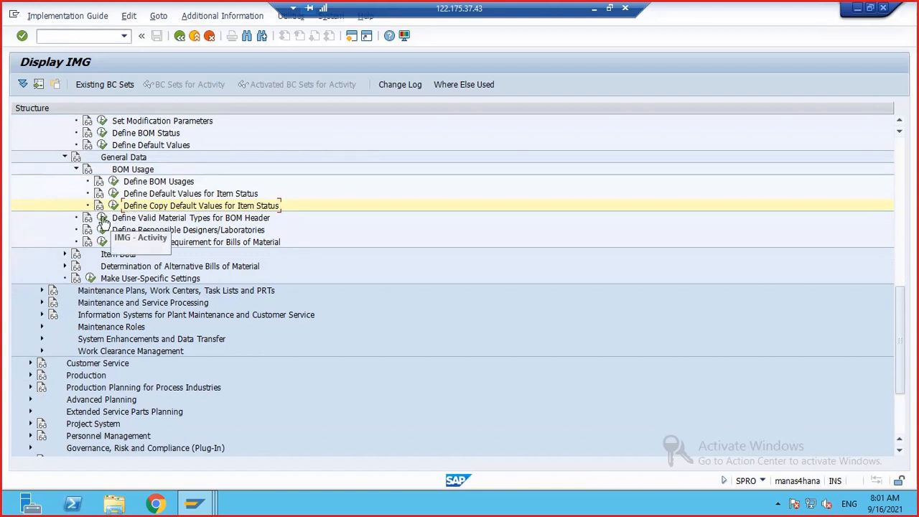
click(102, 218)
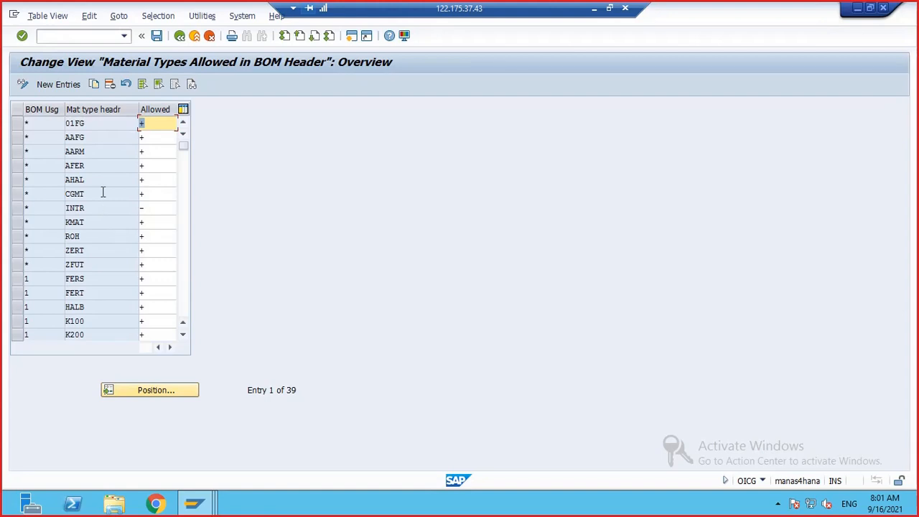
double_click(103, 192)
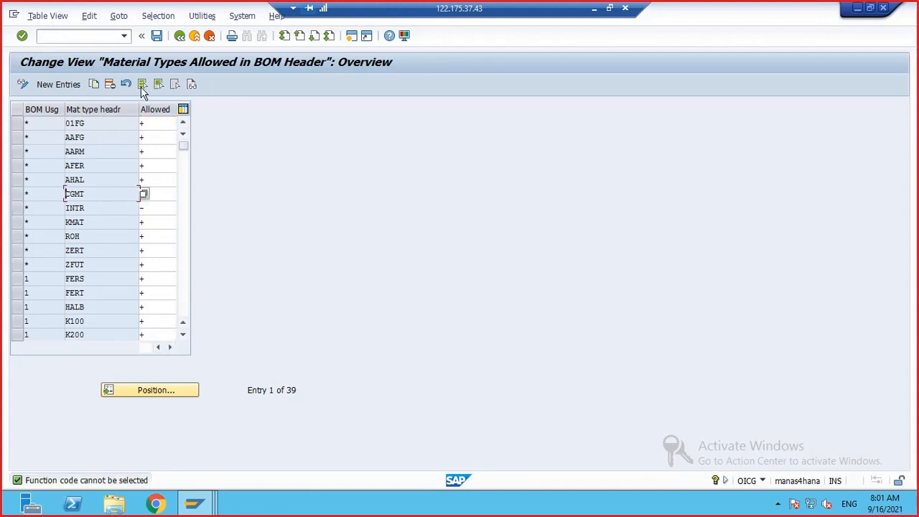
click(179, 36)
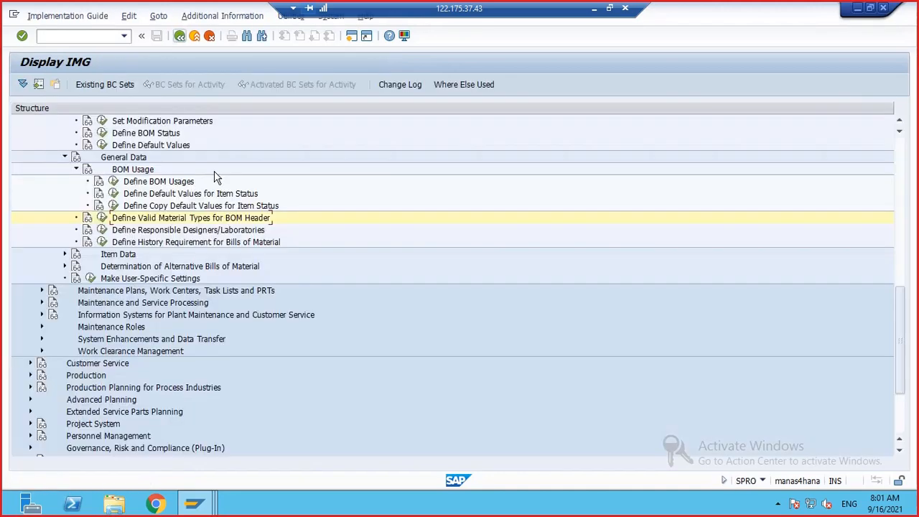
Read the documentation of Define Valid Material Types for BOM Header, and open the activity again
click(100, 218)
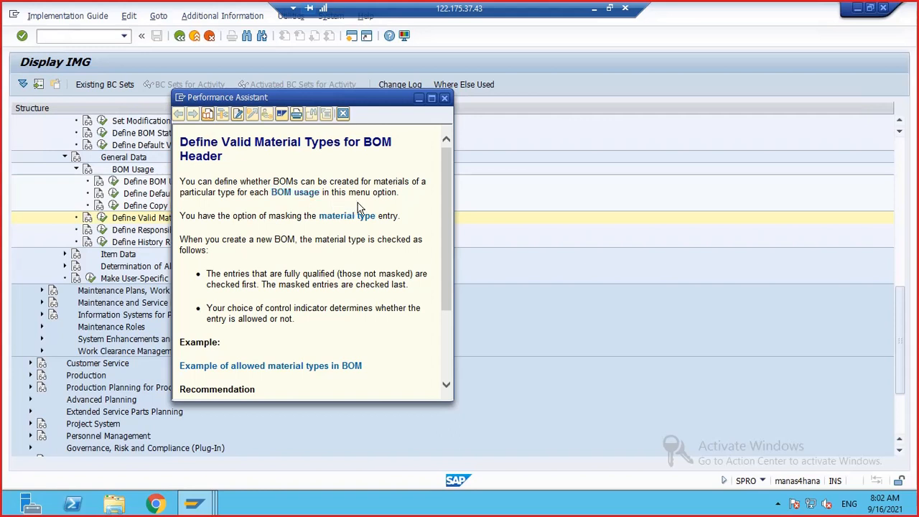
click(445, 98)
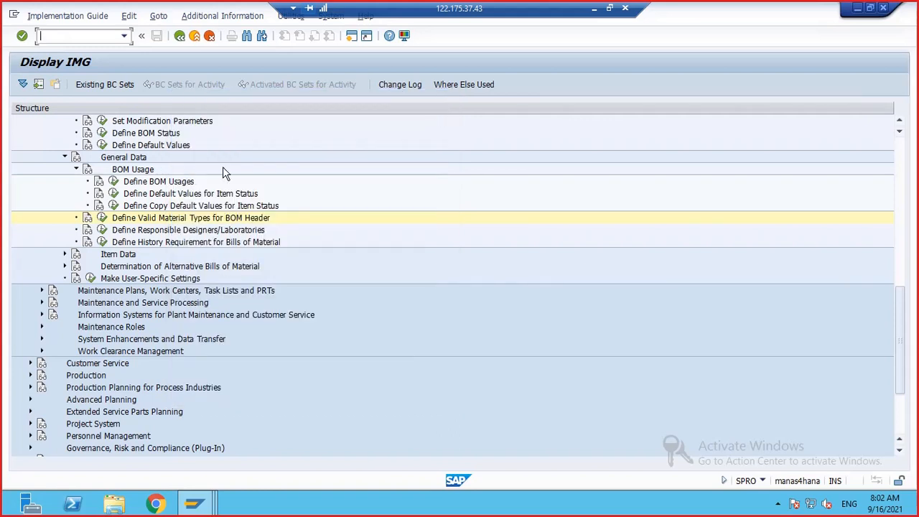
click(103, 219)
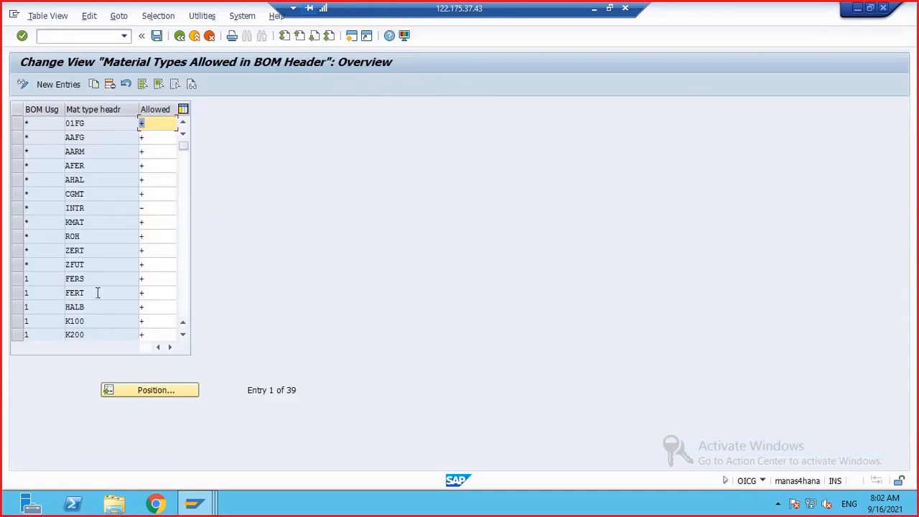
Position the allowed material types list at usage 4 and material type FERT, and examine the entries above that position
click(144, 390)
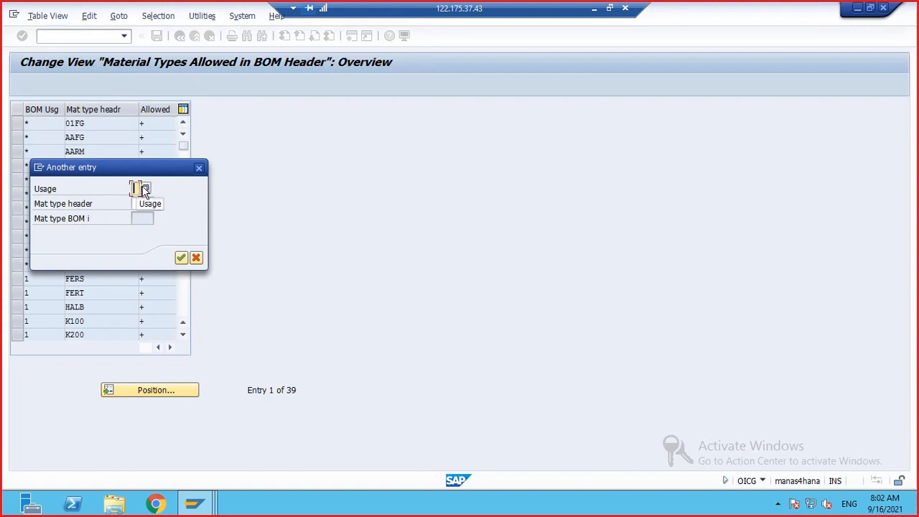
text(4)
click(141, 204)
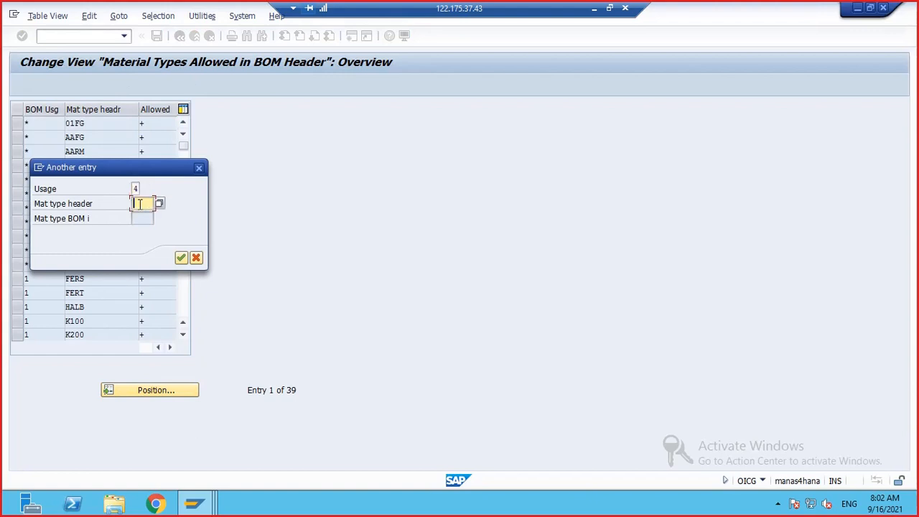
text(FERT)
key(Return)
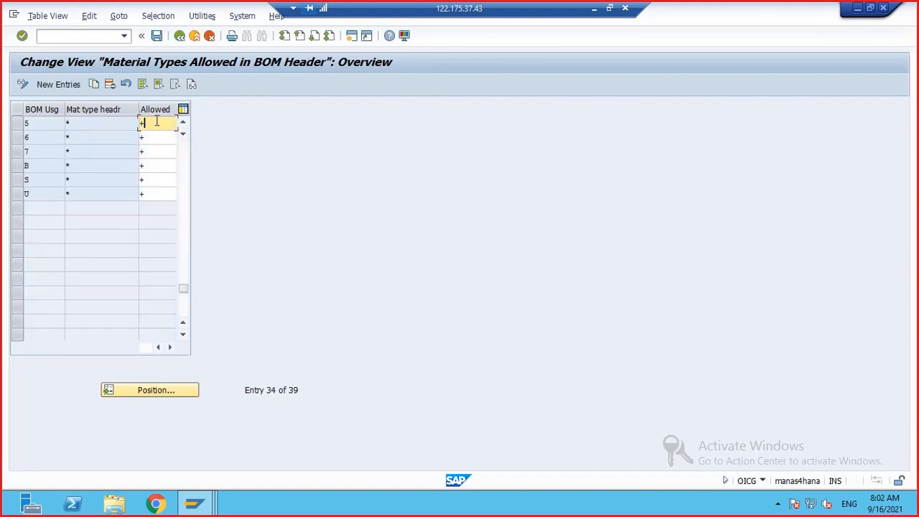
scroll(154, 177, up, 1)
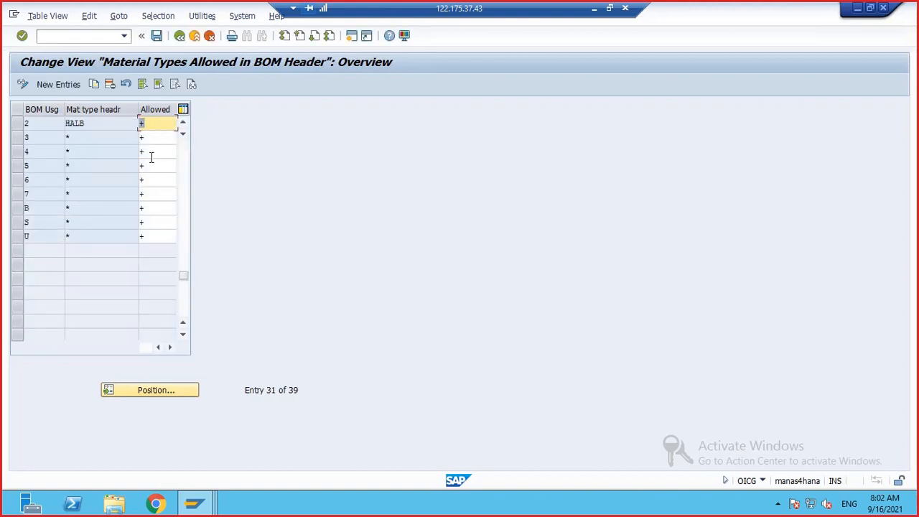
scroll(151, 161, up, 3)
scroll(151, 162, up, 3)
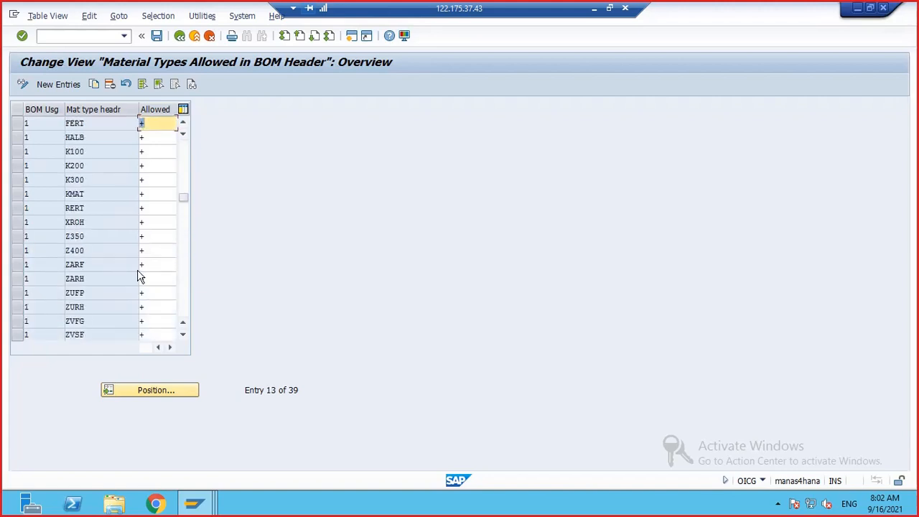
Look up the meaning of the BOM usages from the usage 1 FERT entry, and close the list without choosing one
click(177, 390)
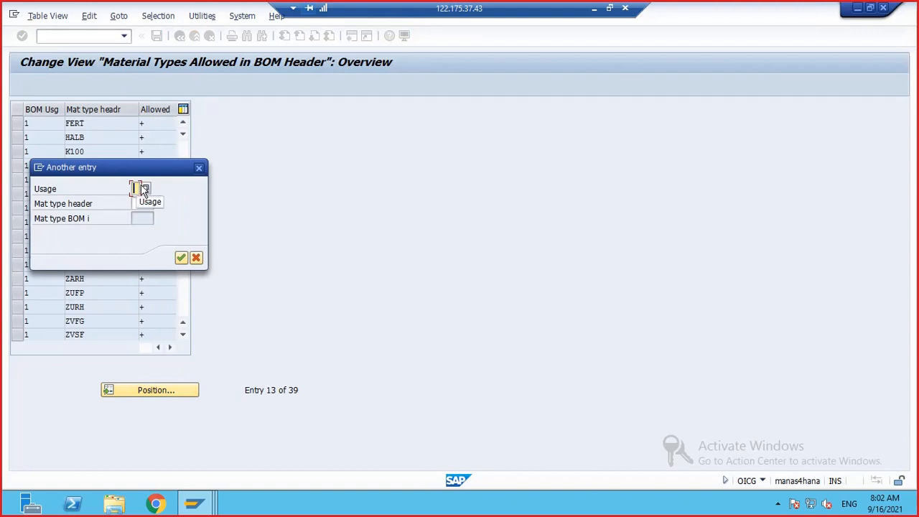
click(198, 171)
click(53, 120)
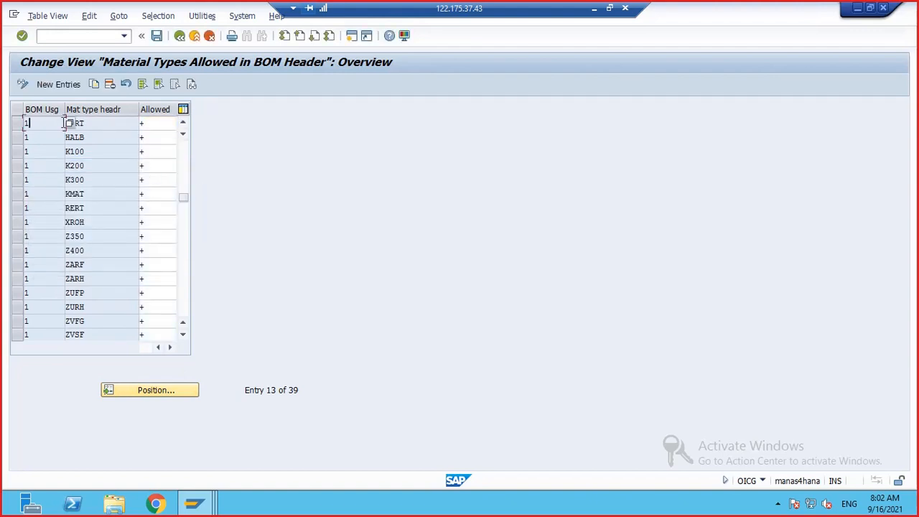
click(69, 123)
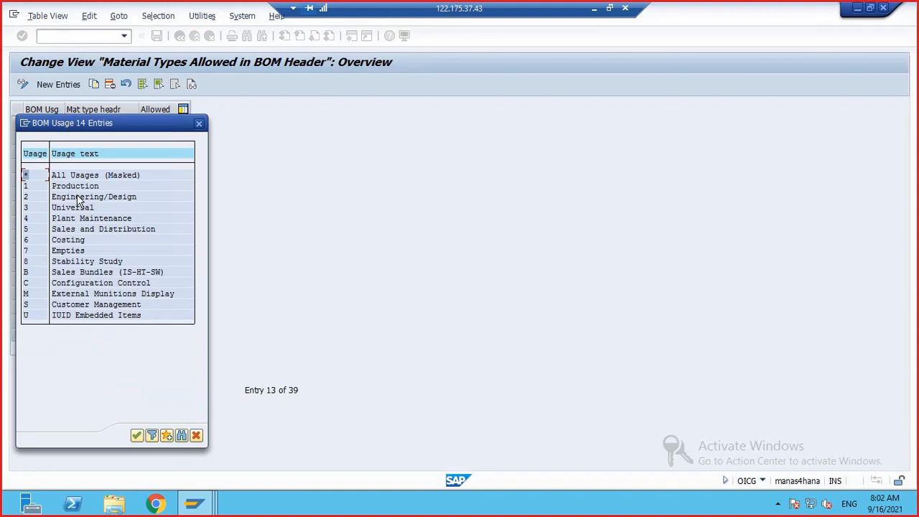
click(70, 218)
click(199, 125)
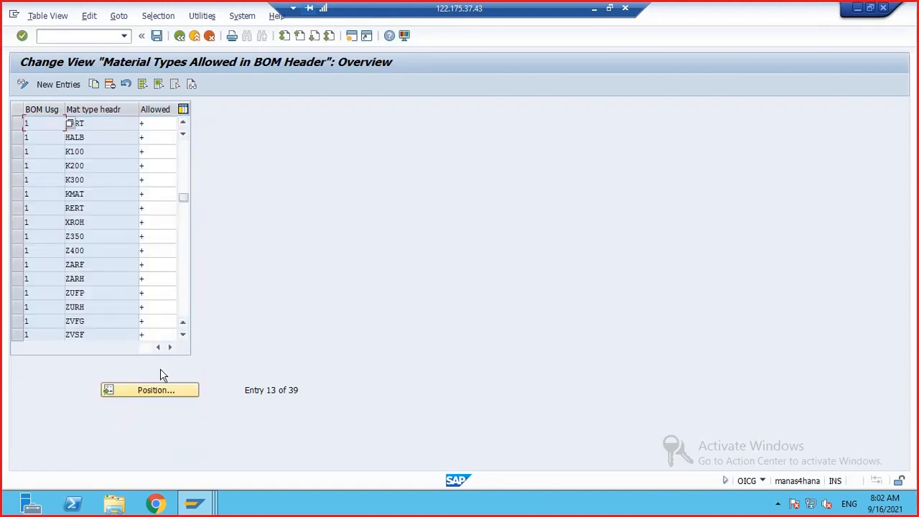
Position the allowed material types list at BOM usage 4 without specifying a material type
click(148, 390)
text(4)
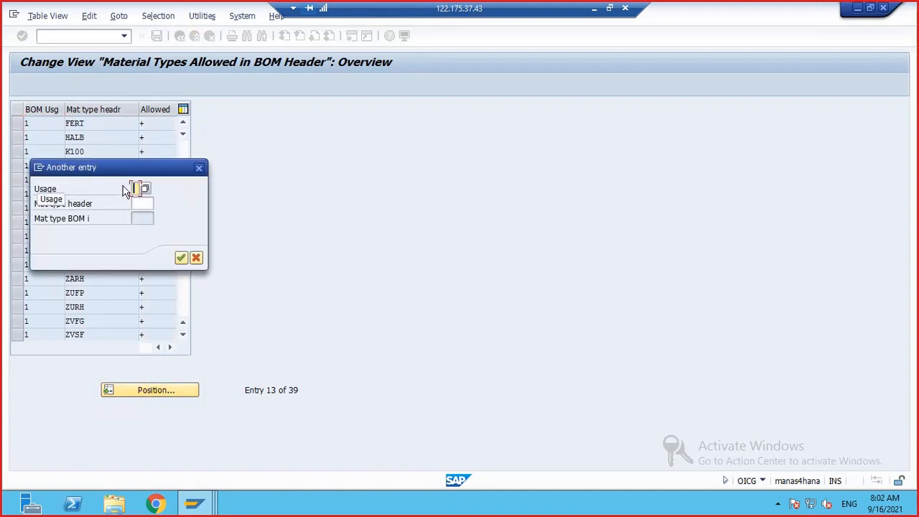
key(Return)
Look up the meaning of the masked material type (*) for usage 4, close the list, and check the entry's allowed indicator
click(106, 120)
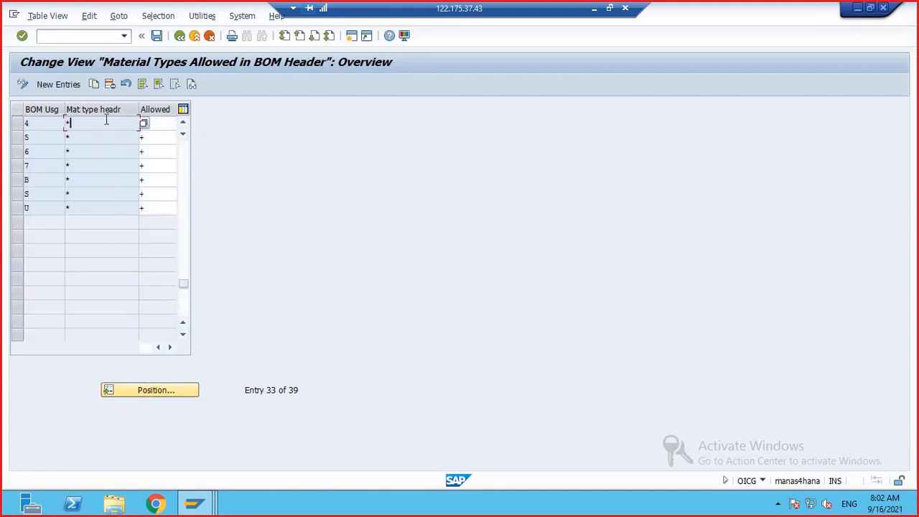
click(143, 124)
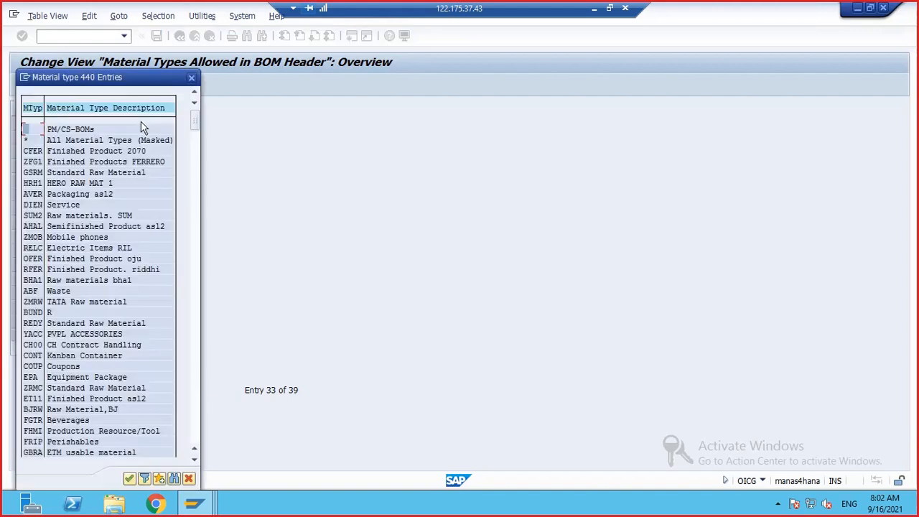
scroll(122, 204, down, 1)
scroll(98, 217, up, 1)
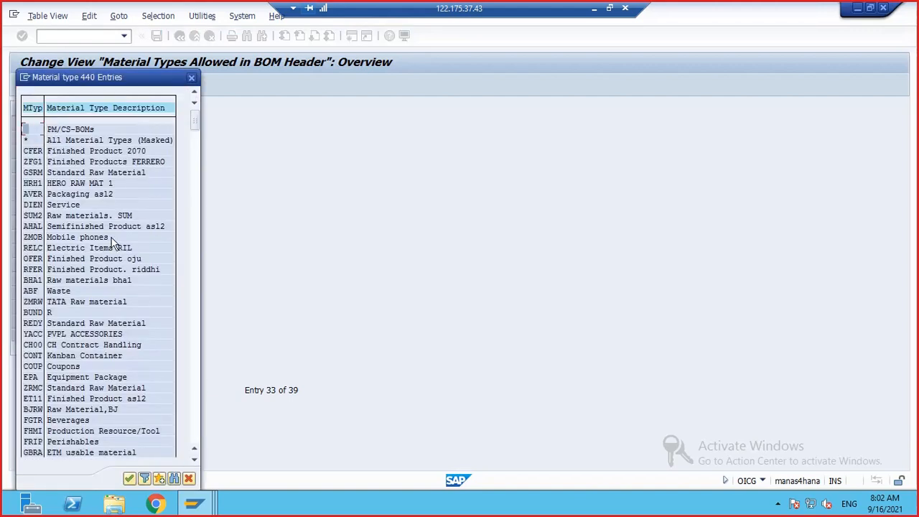
click(92, 140)
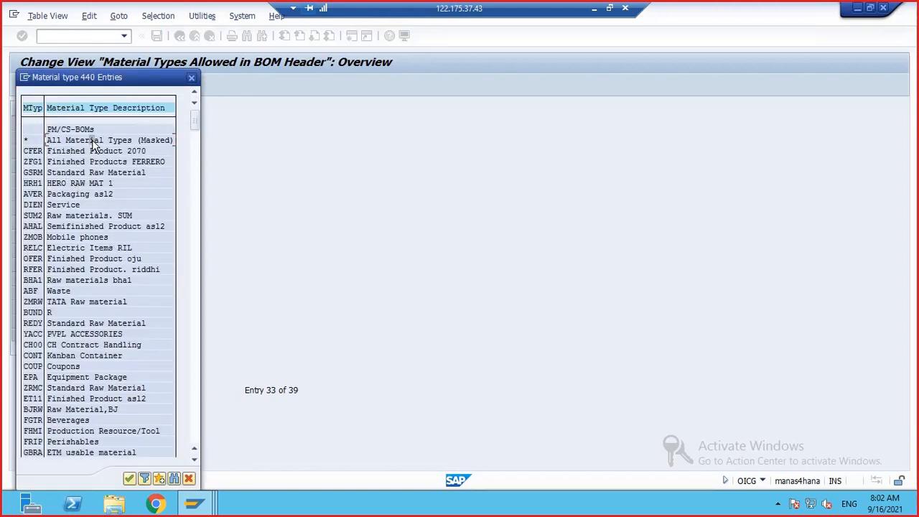
click(28, 141)
click(192, 78)
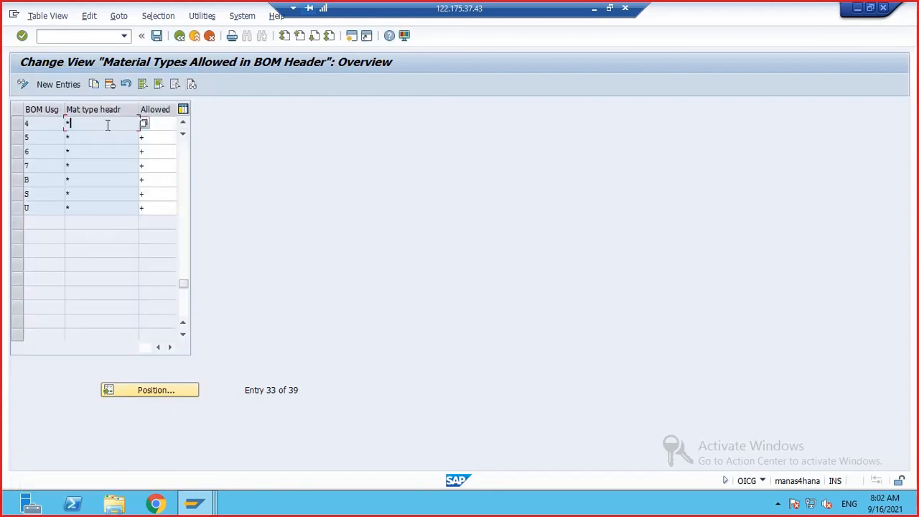
click(160, 122)
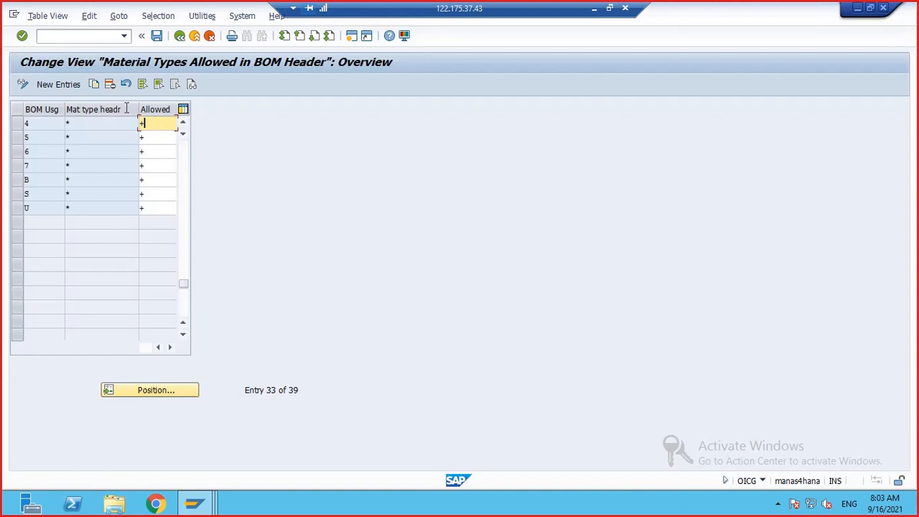
Start copying the usage 4 entry with the masked material type, and examine the material types available for the copy
click(17, 123)
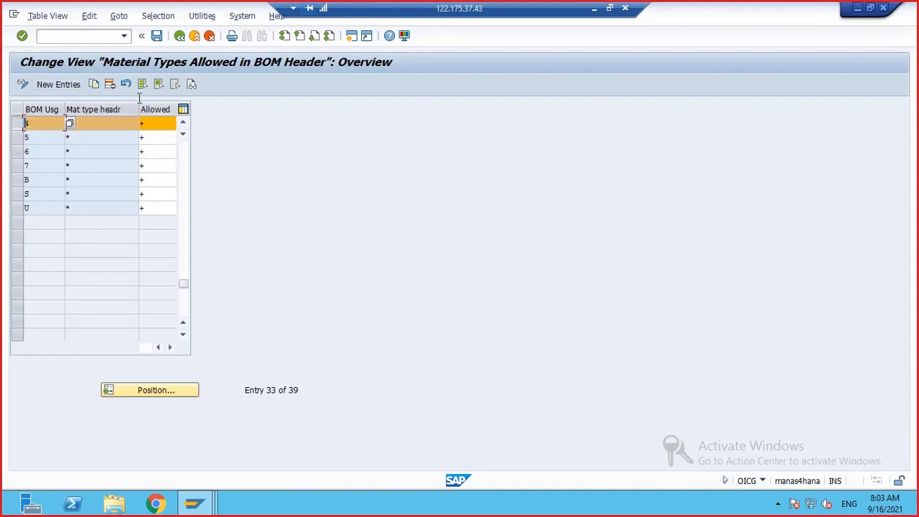
click(96, 84)
click(106, 124)
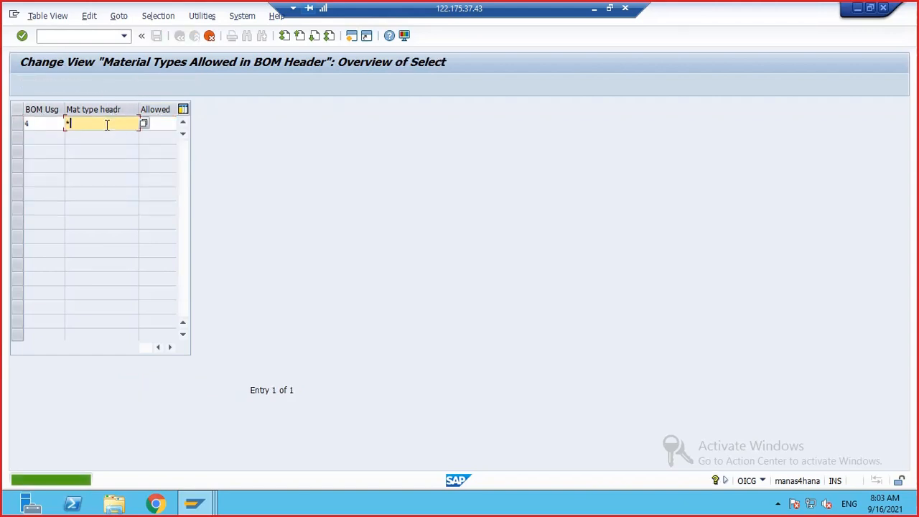
click(143, 123)
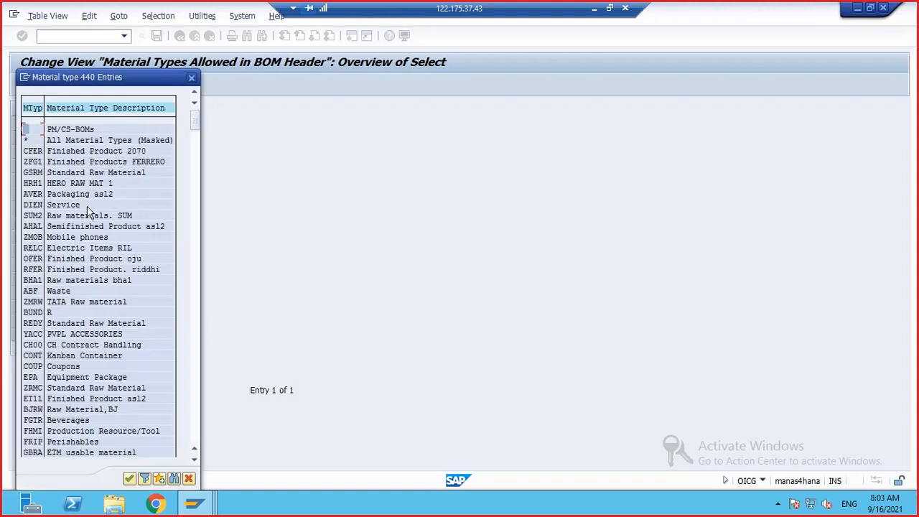
scroll(144, 160, down, 5)
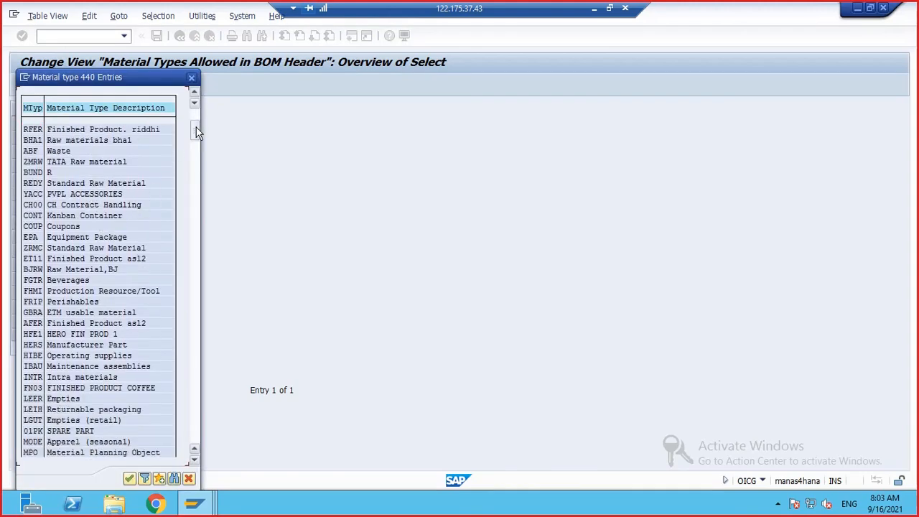
drag(195, 128, 212, 437)
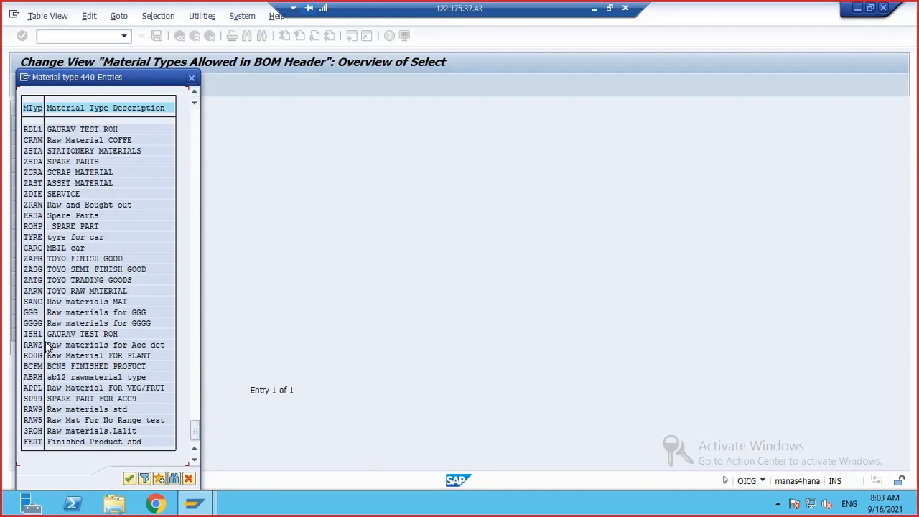
scroll(54, 307, up, 1)
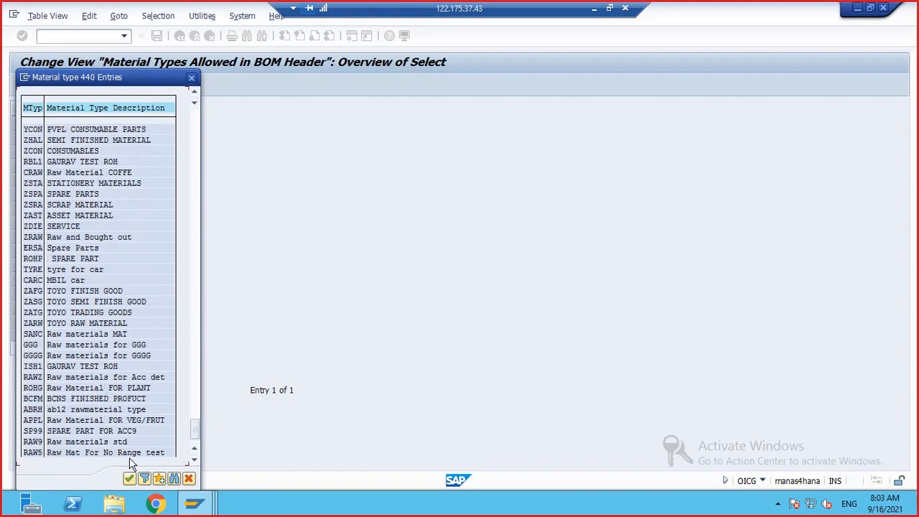
Search the material type list for ROH, then close the hits and the search without choosing one
click(174, 479)
click(152, 189)
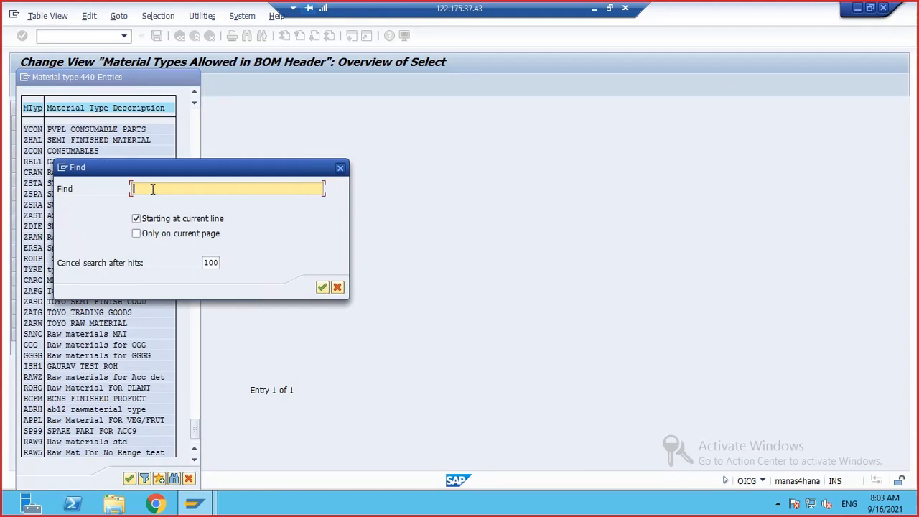
text(ROH)
key(Return)
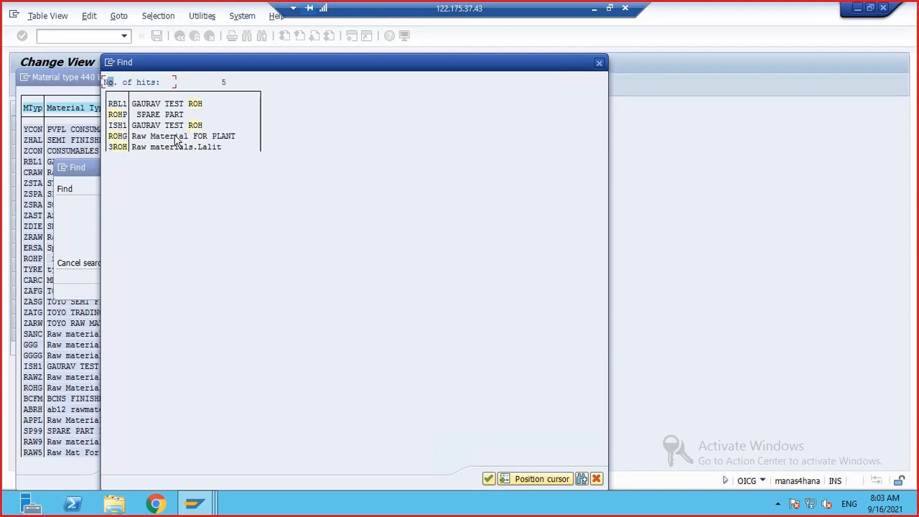
click(599, 63)
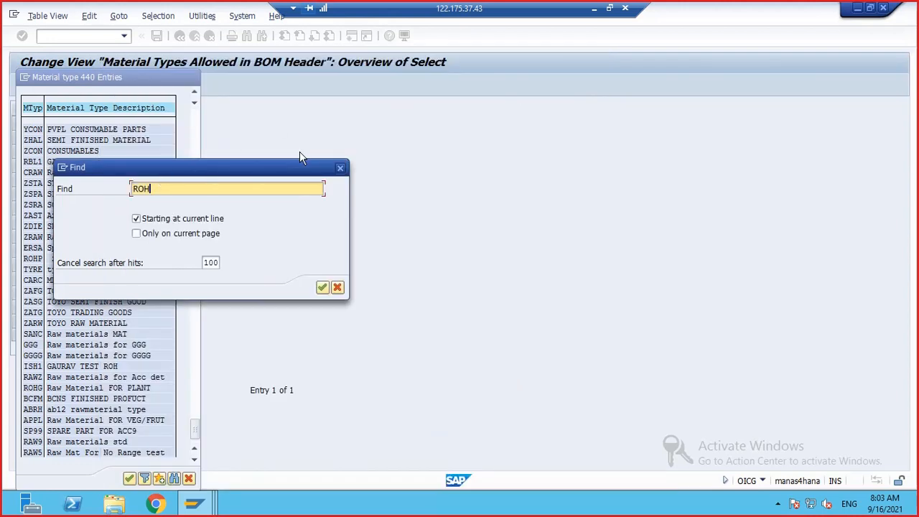
click(340, 169)
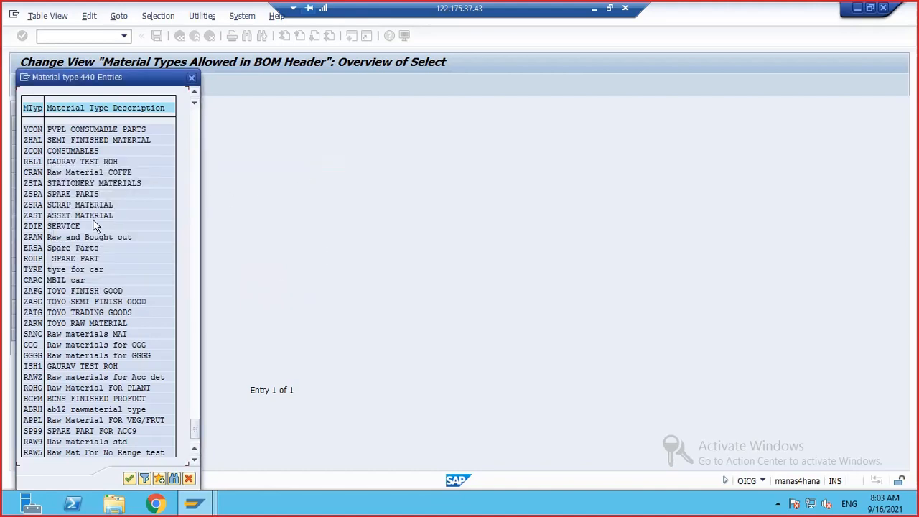
Examine the material types further up the list without choosing one, and cancel copying the usage 4 entry
scroll(92, 221, up, 5)
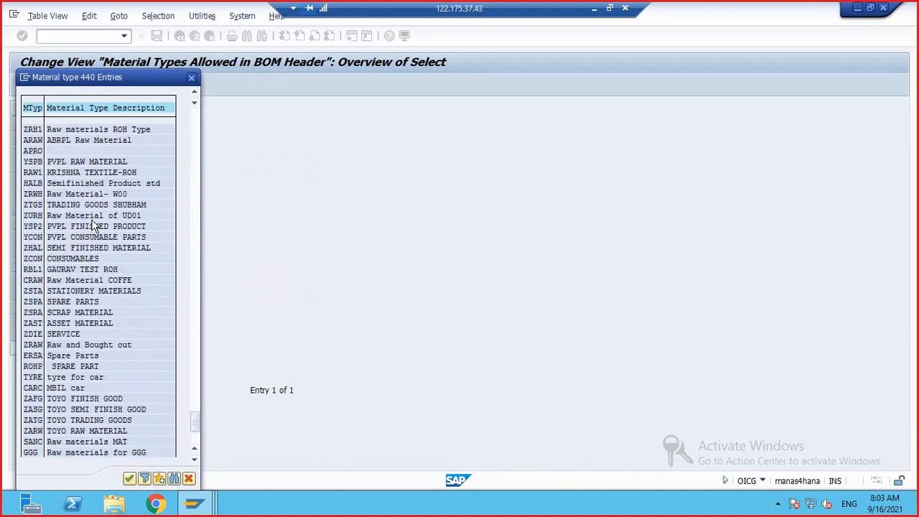
scroll(92, 225, up, 7)
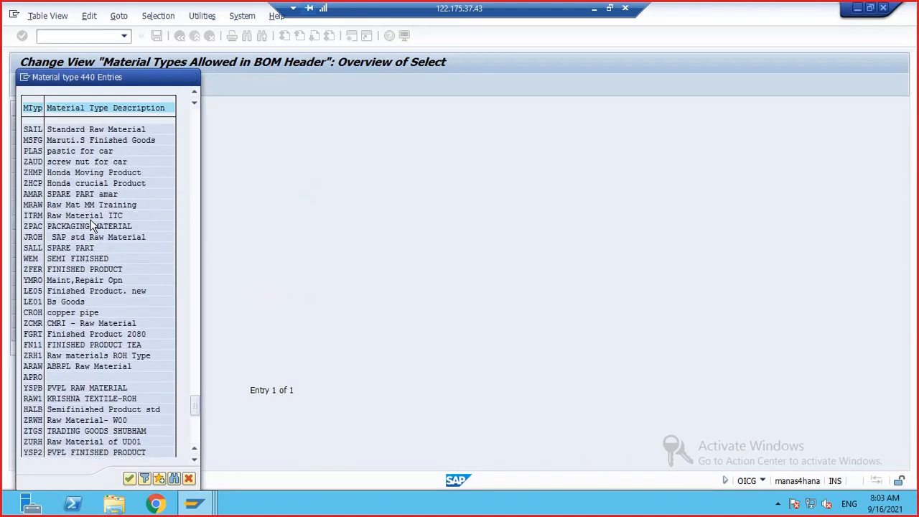
scroll(92, 226, up, 6)
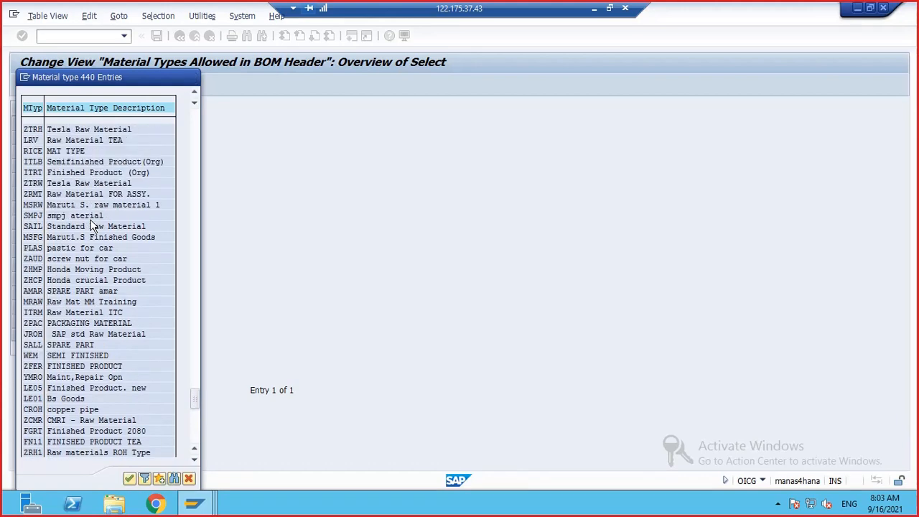
scroll(92, 225, up, 2)
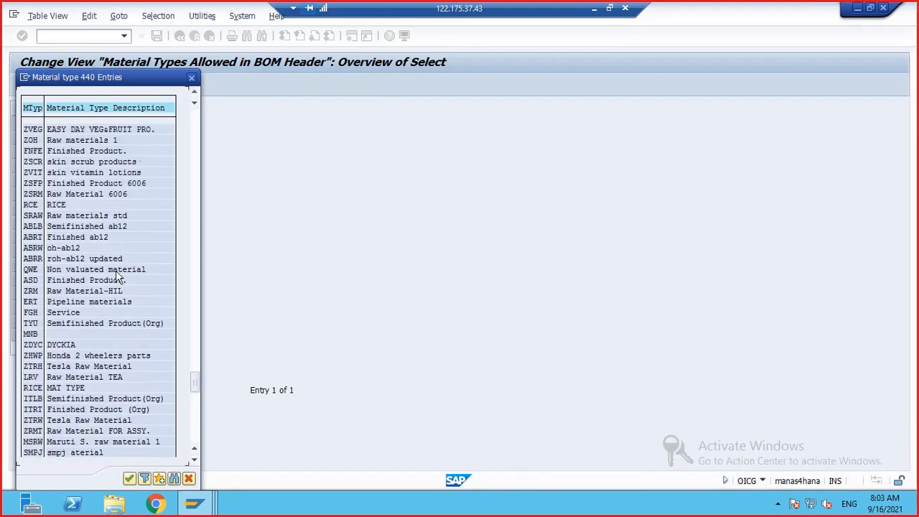
scroll(81, 220, up, 2)
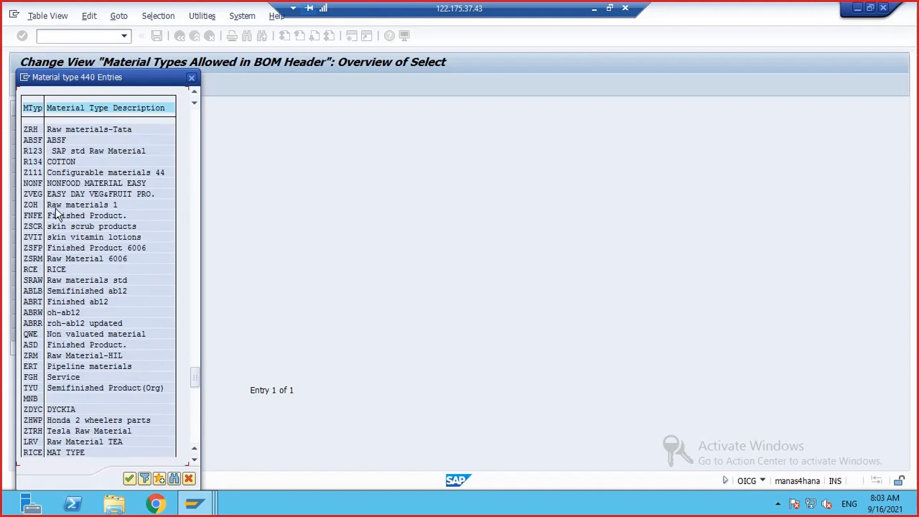
scroll(62, 237, up, 2)
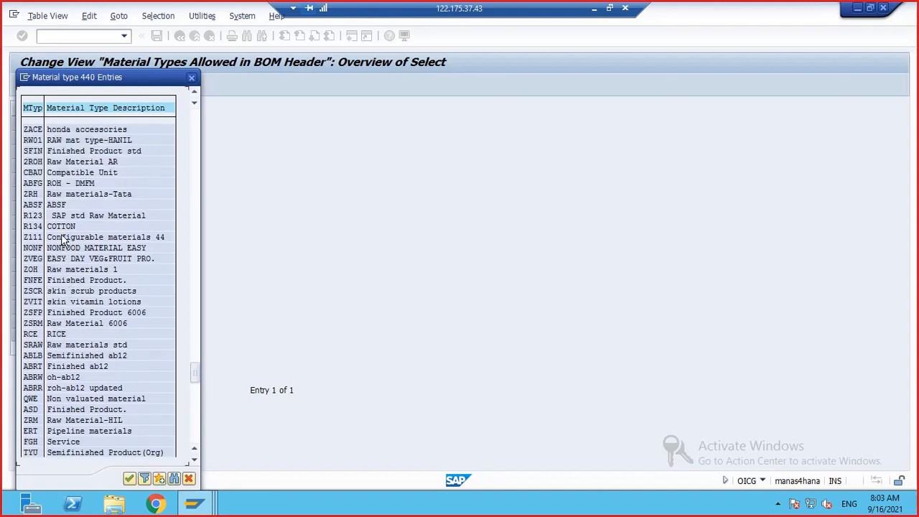
scroll(54, 190, up, 3)
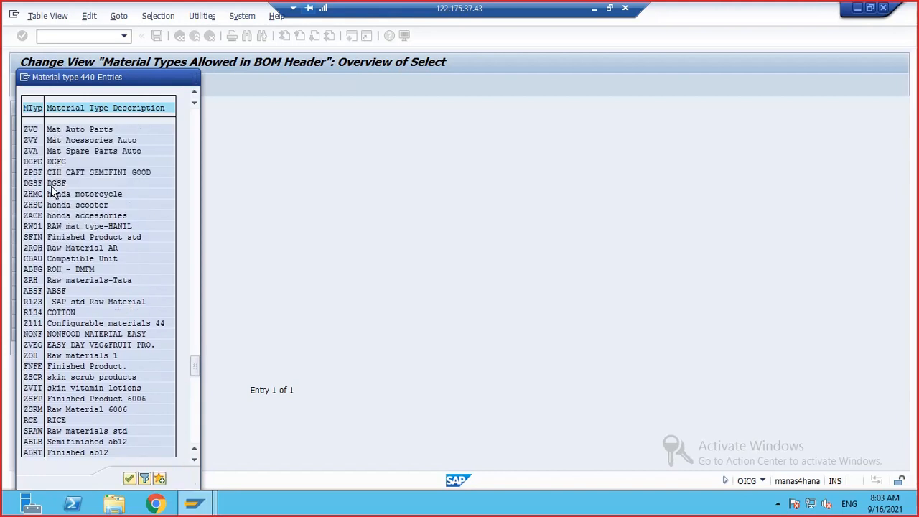
scroll(54, 191, up, 3)
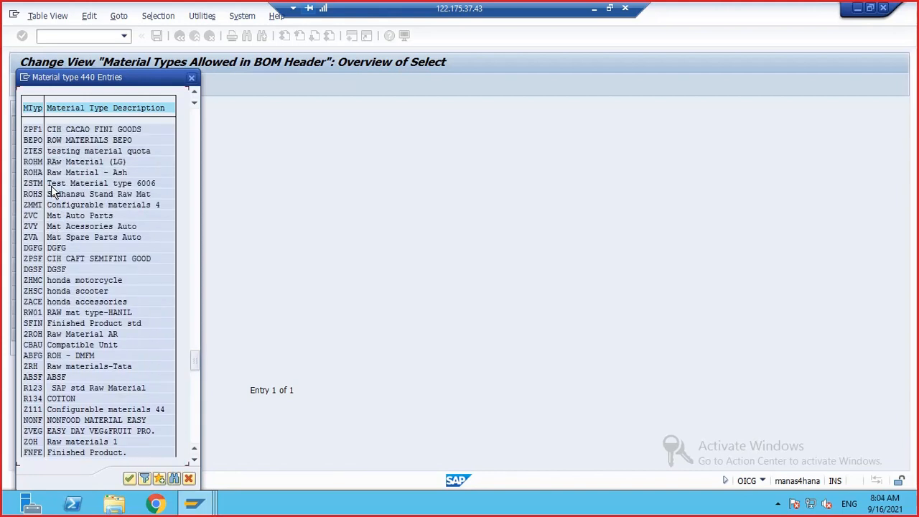
scroll(51, 188, up, 4)
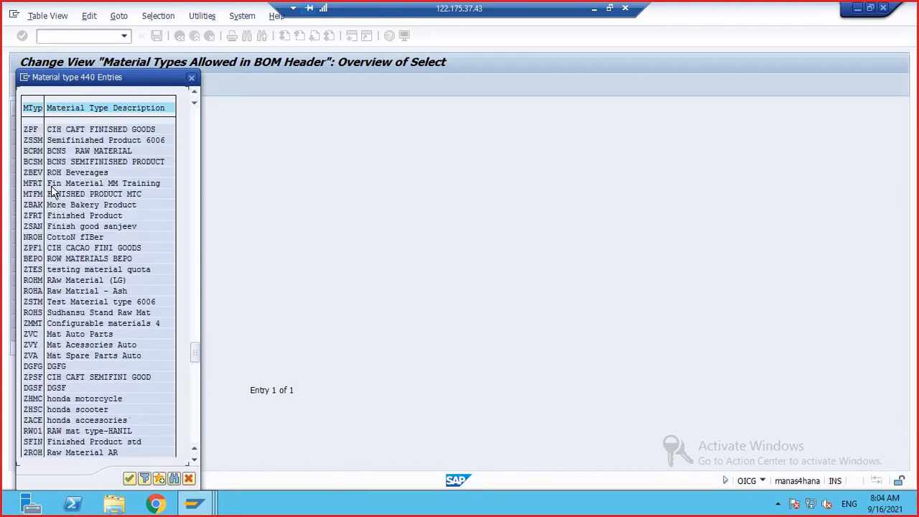
scroll(51, 185, up, 3)
scroll(51, 185, up, 2)
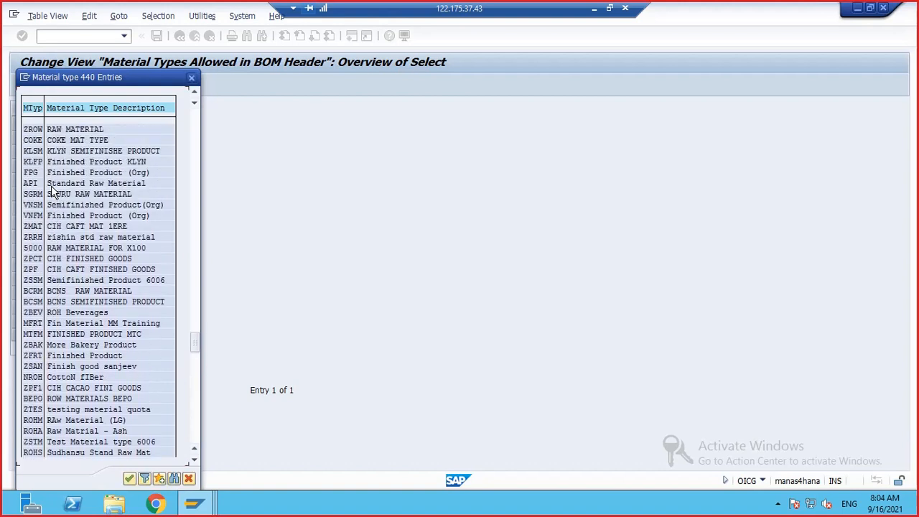
scroll(51, 185, up, 4)
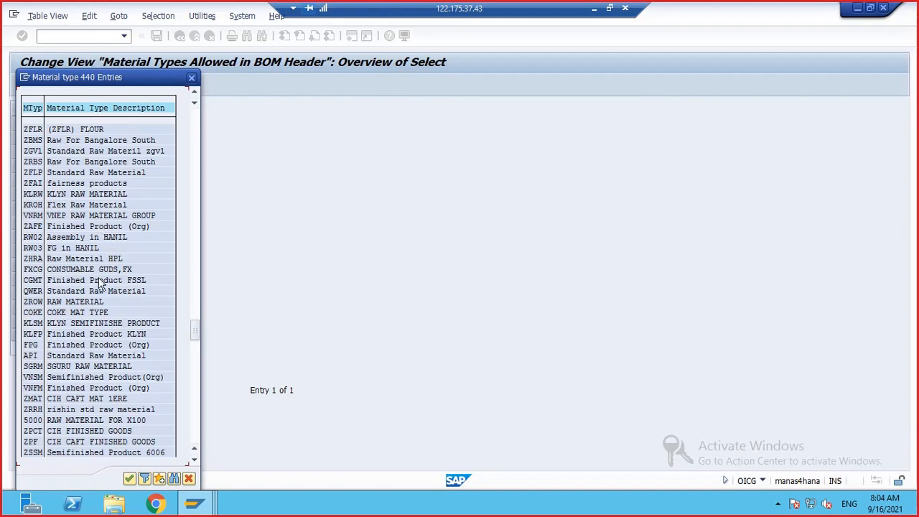
click(192, 77)
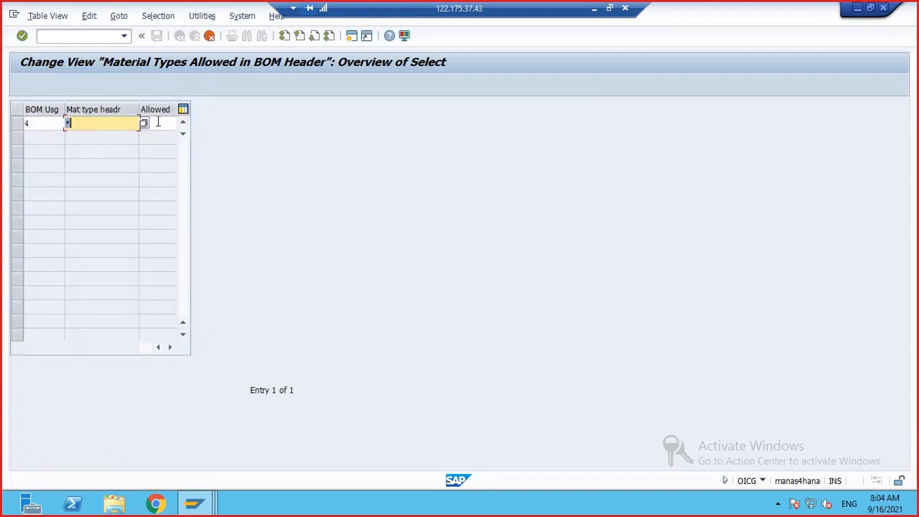
click(209, 36)
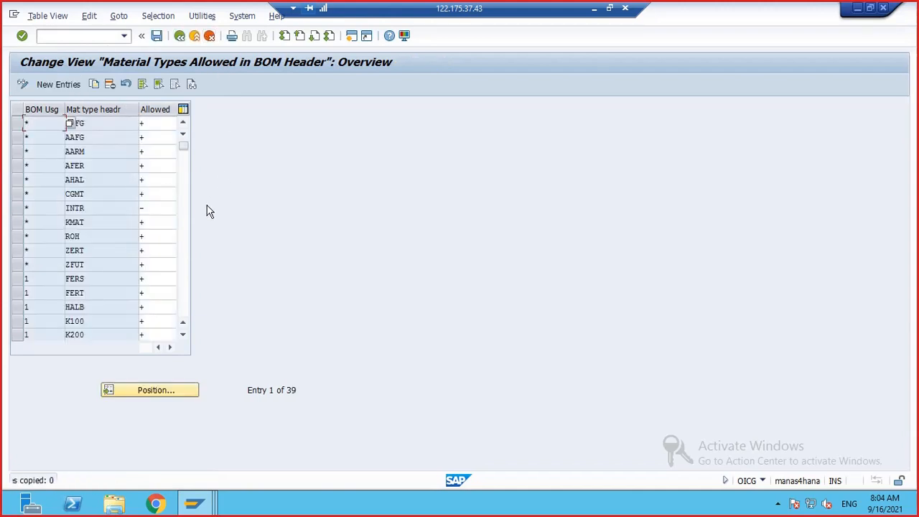
Open the Define Item Categories customizing under Item Data, and widen the item category code column
click(180, 37)
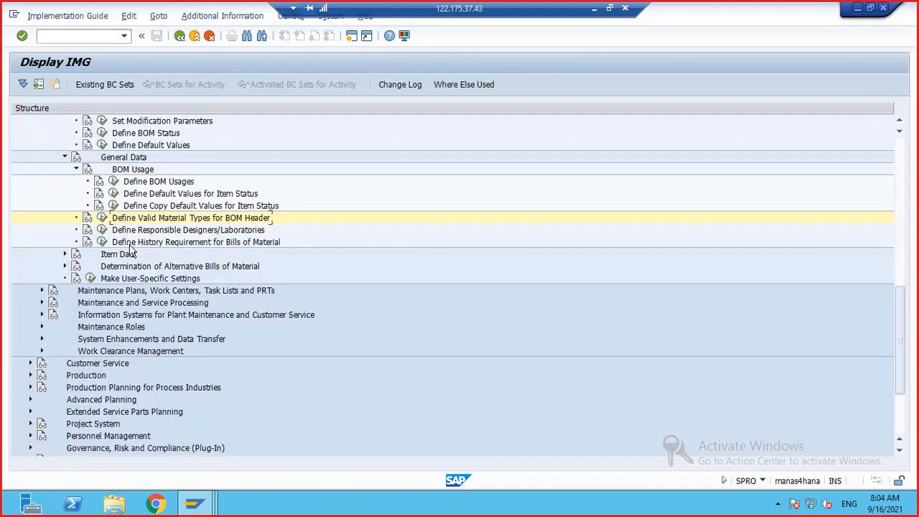
click(64, 254)
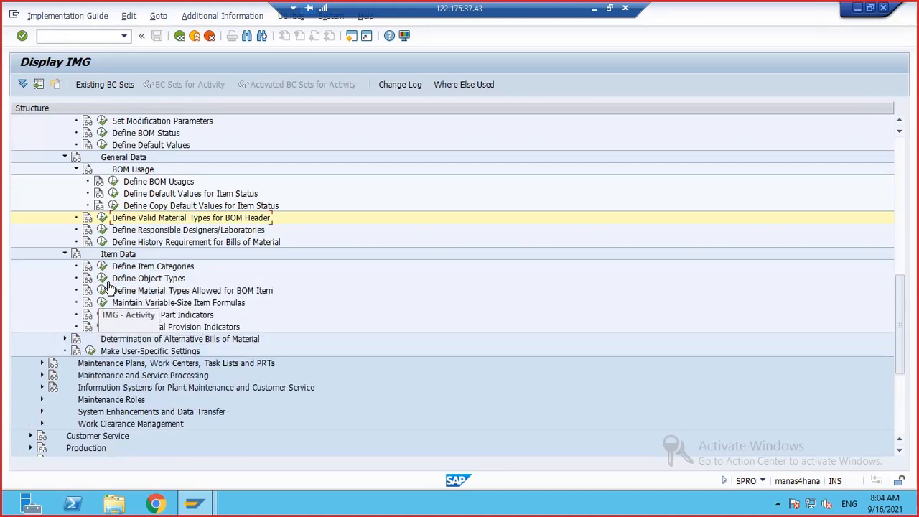
click(102, 267)
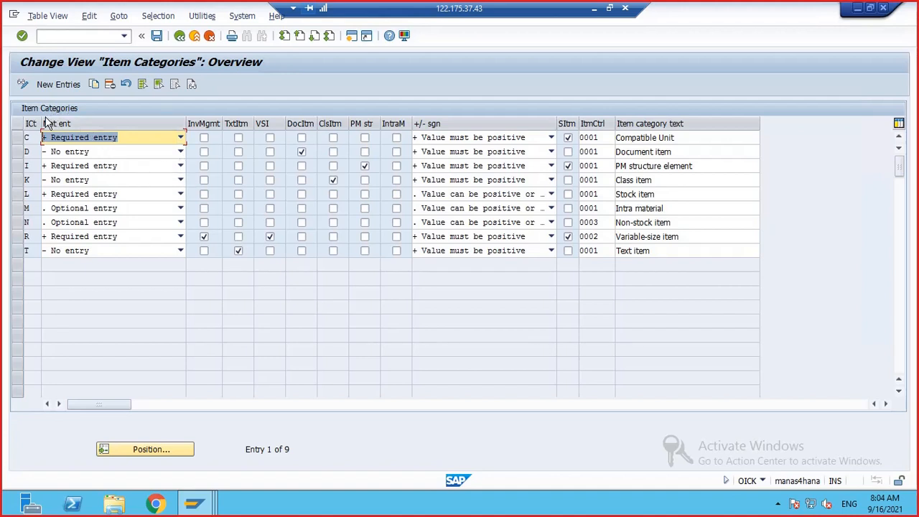
drag(42, 120, 65, 136)
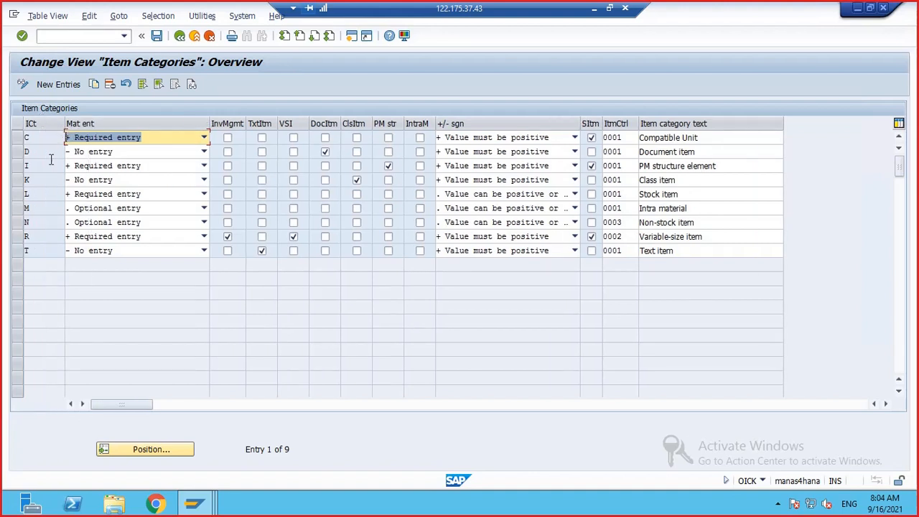
Examine the stock, non-stock, text, document and PM structure element item categories and their codes in the overview
click(40, 193)
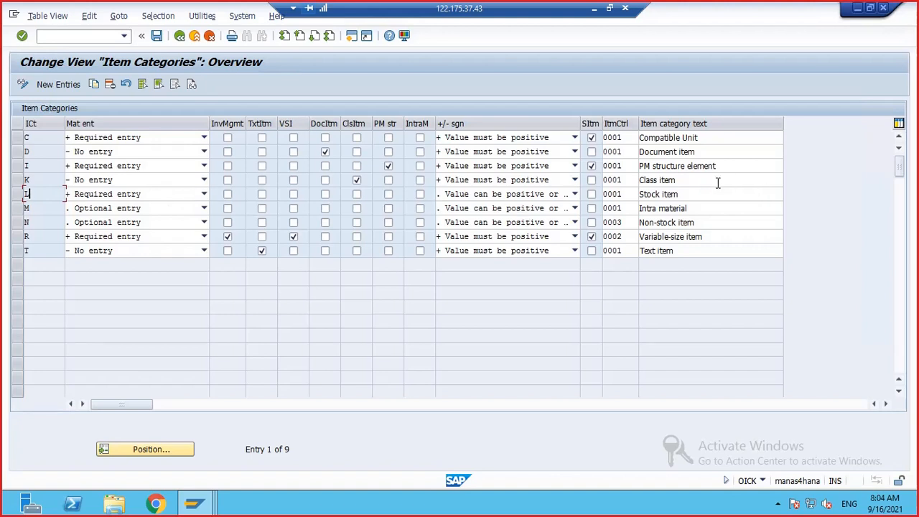
click(684, 193)
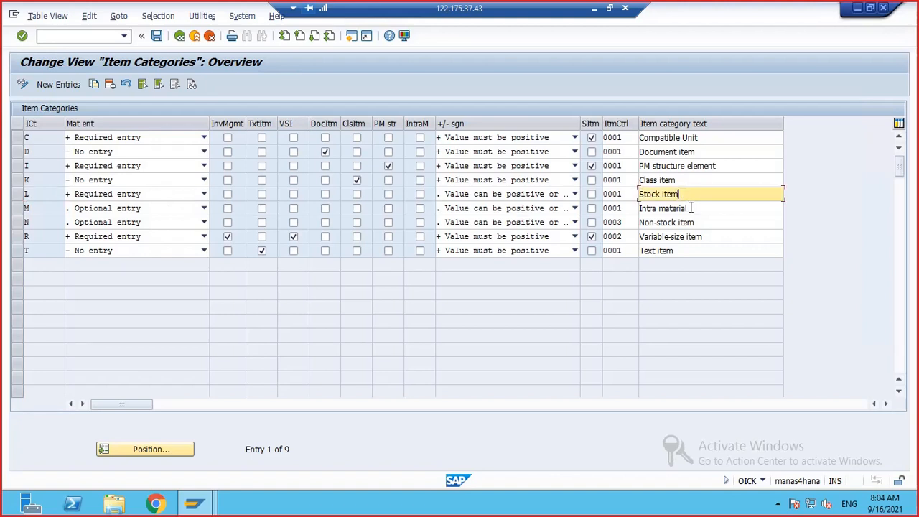
click(699, 224)
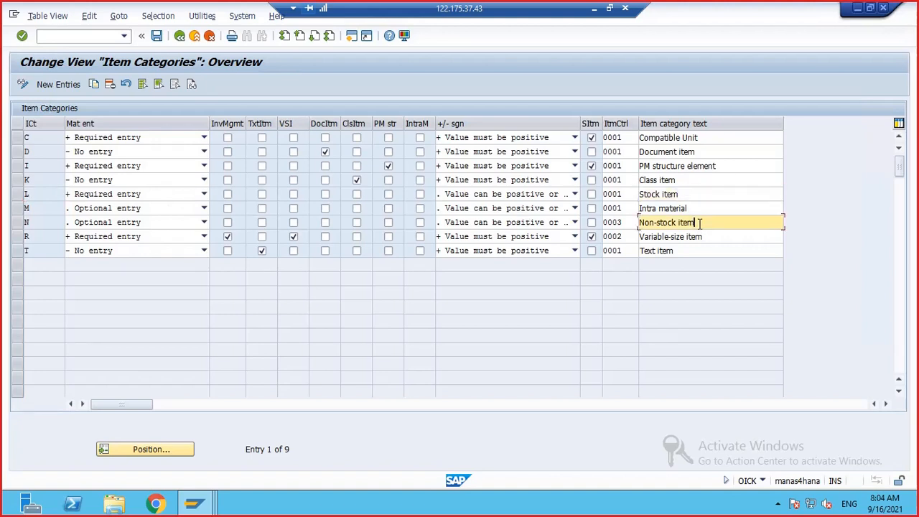
click(677, 250)
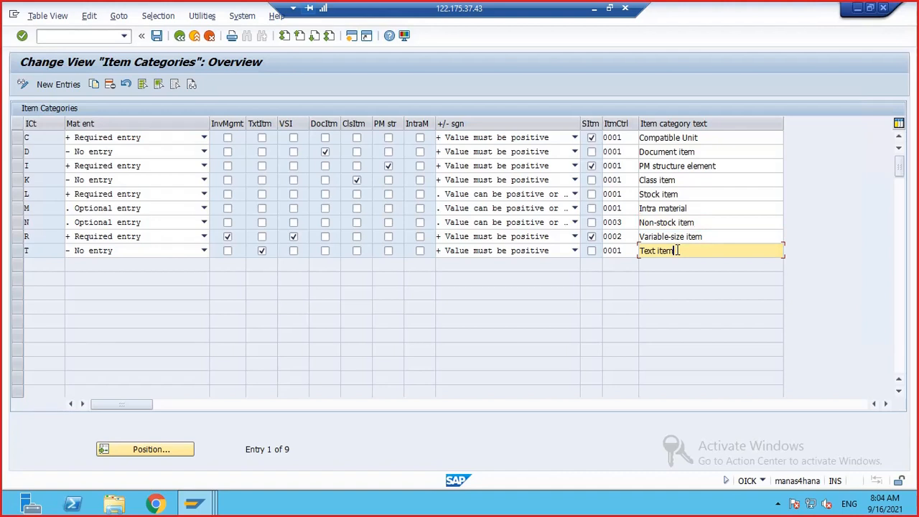
click(696, 152)
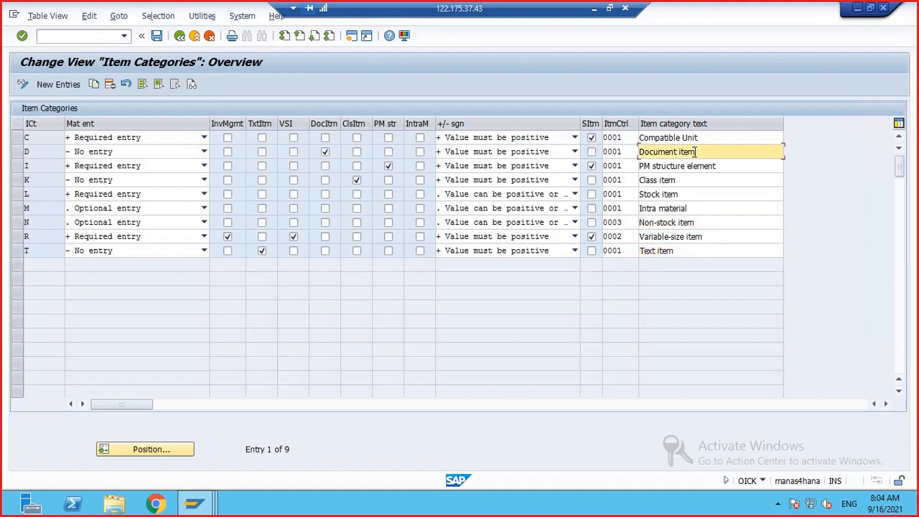
click(713, 165)
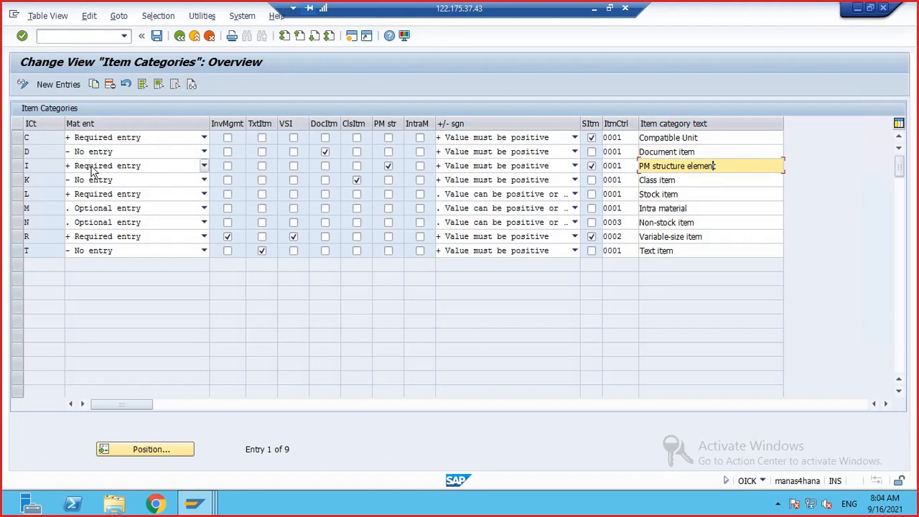
click(44, 166)
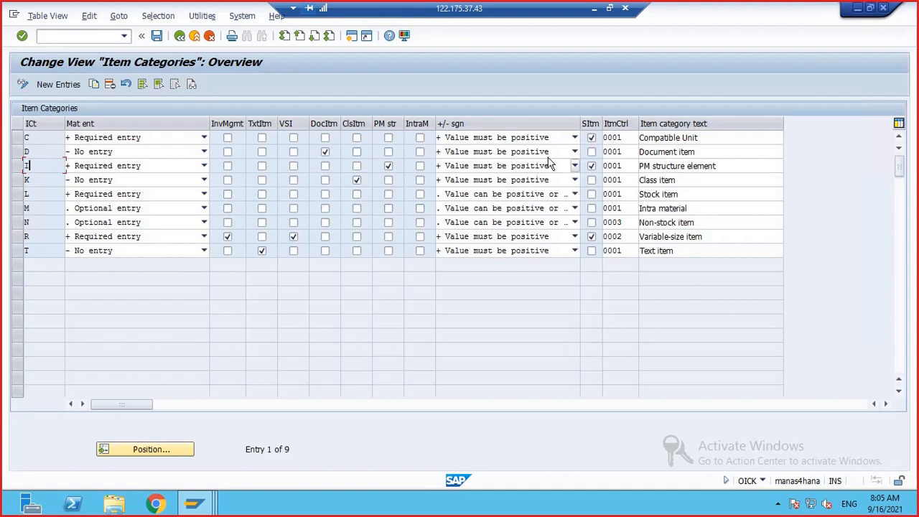
Examine the sign options for item category C and the material entry settings of the item categories without changing any
click(559, 137)
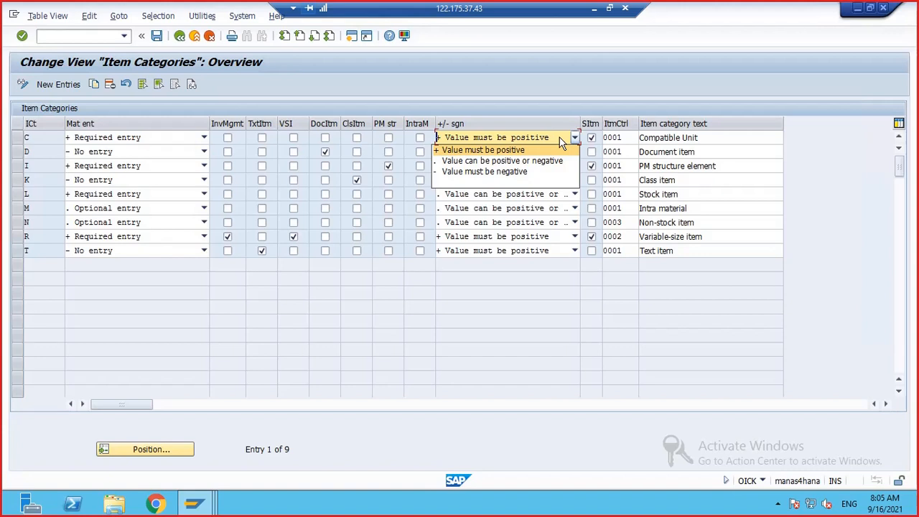
click(530, 318)
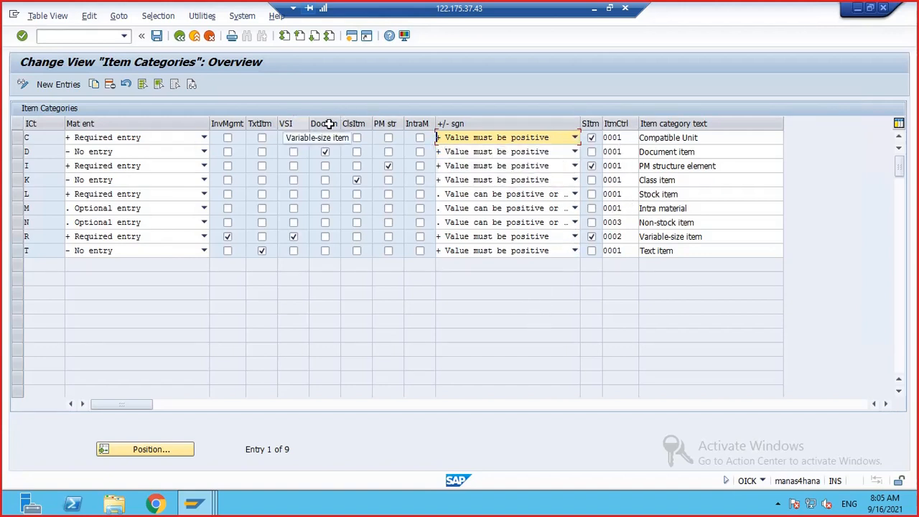
click(135, 180)
click(135, 181)
click(94, 215)
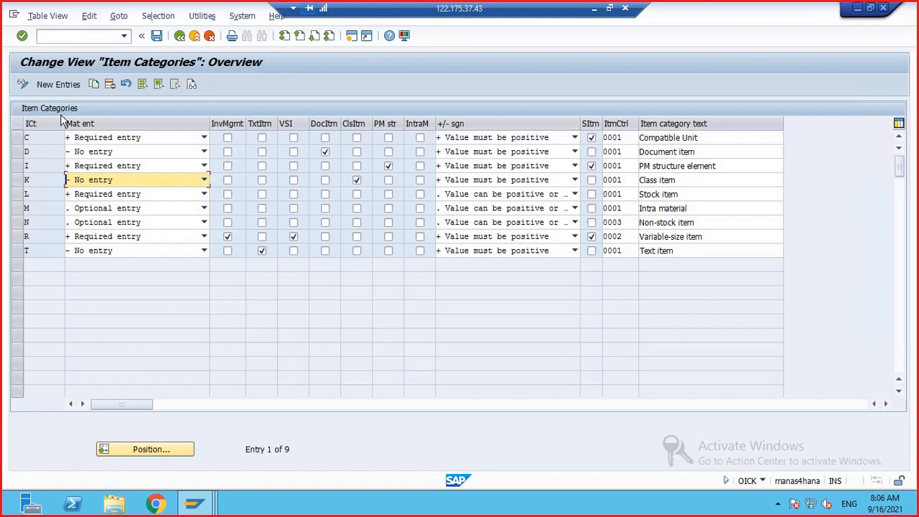
click(31, 165)
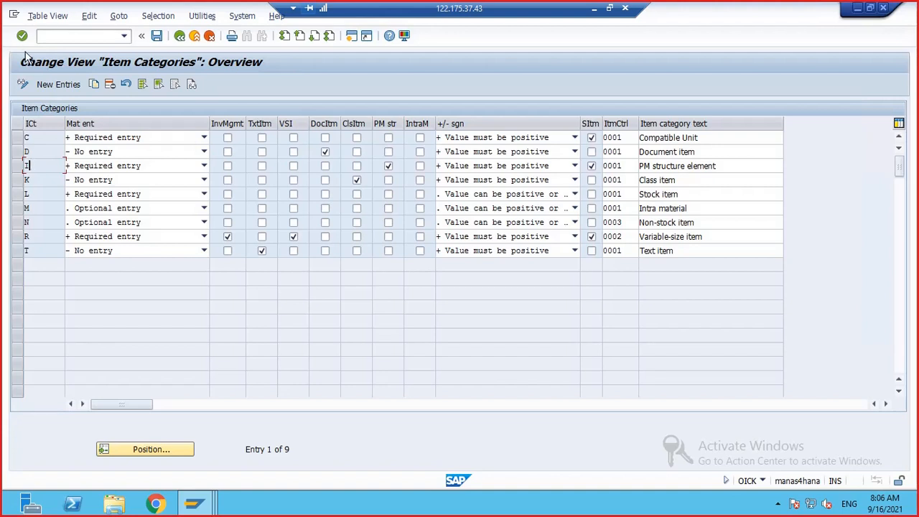
Leave the item categories, review the Define Object Types customizing under Item Data, and return to the Bills of Material structure
click(180, 36)
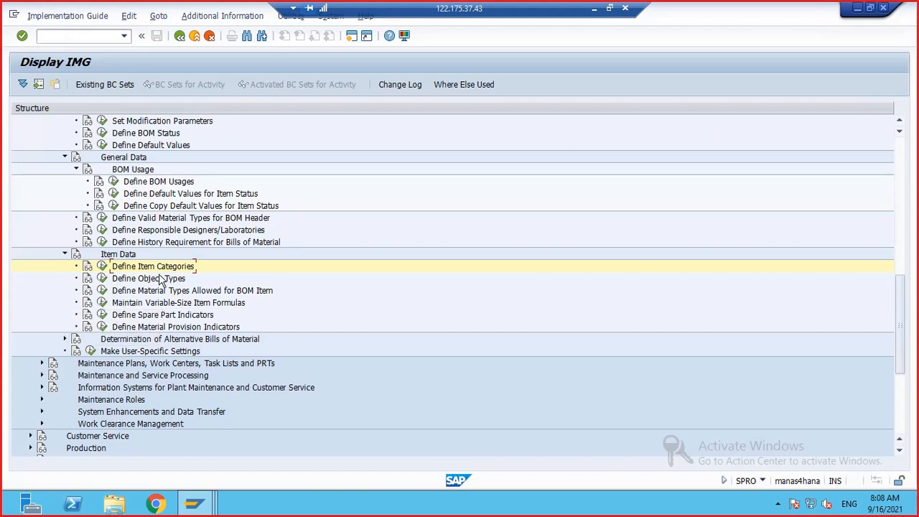
scroll(161, 280, down, 1)
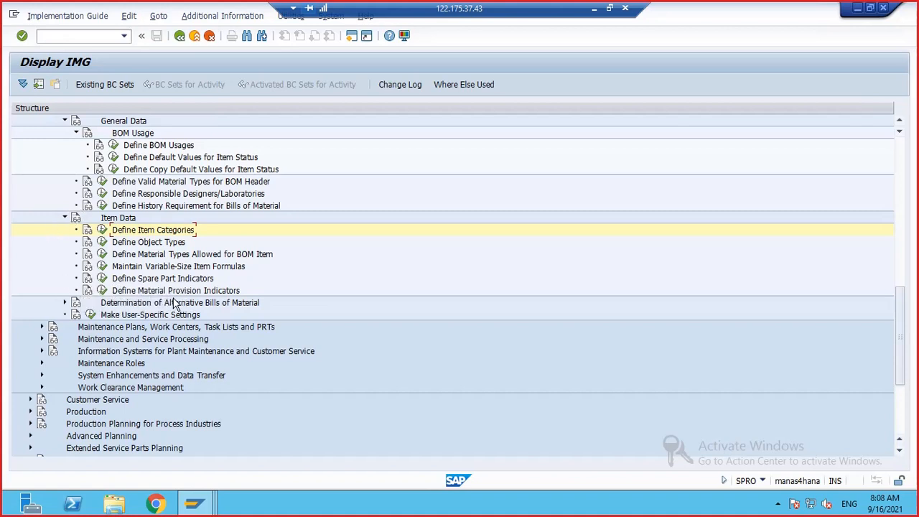
double_click(120, 231)
click(321, 376)
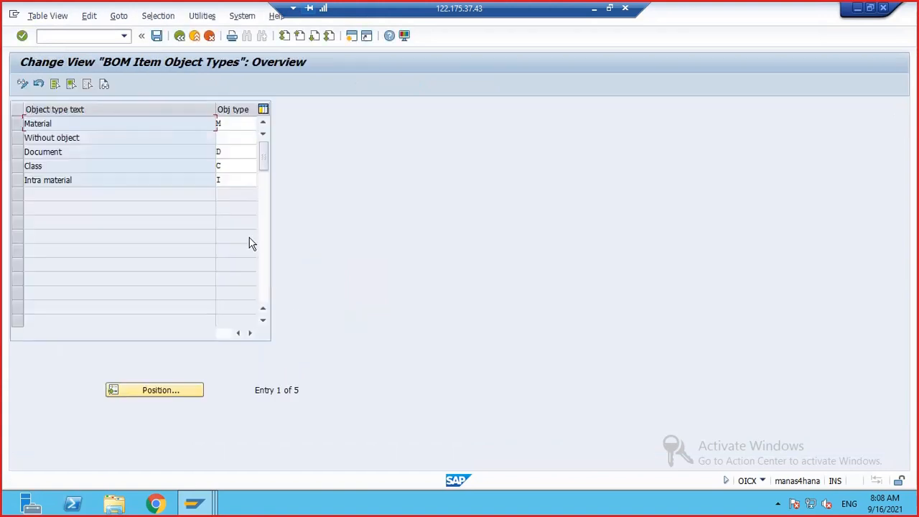
click(180, 35)
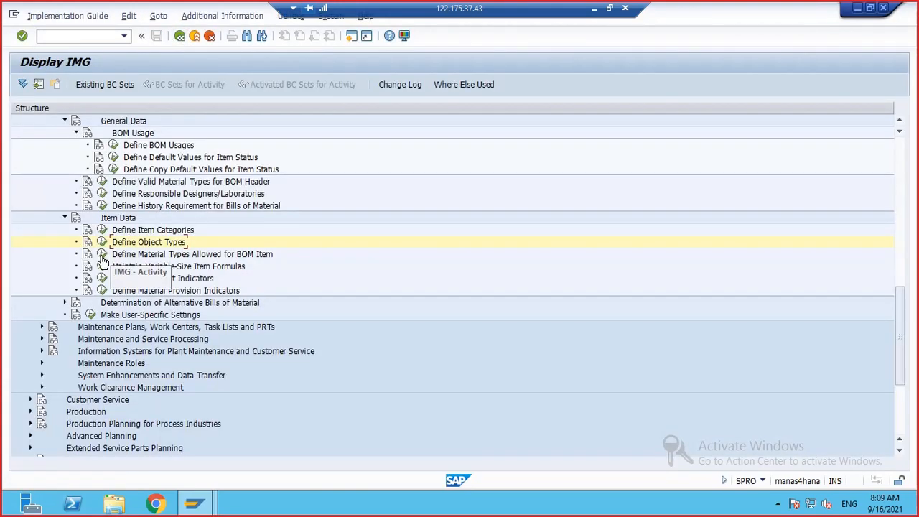
scroll(130, 301, down, 1)
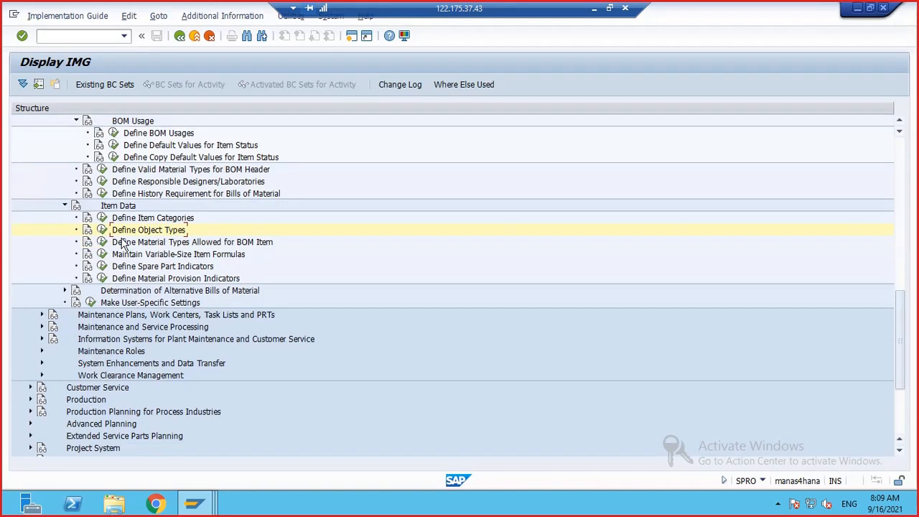
scroll(122, 244, up, 7)
scroll(122, 244, up, 2)
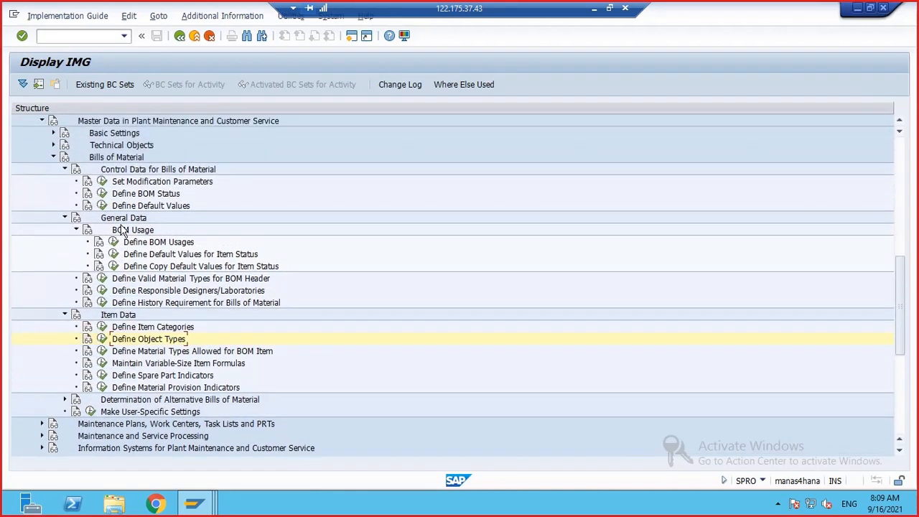
Leave the customizing structure and open the functional location structure selection with transaction code /NIH01
click(90, 35)
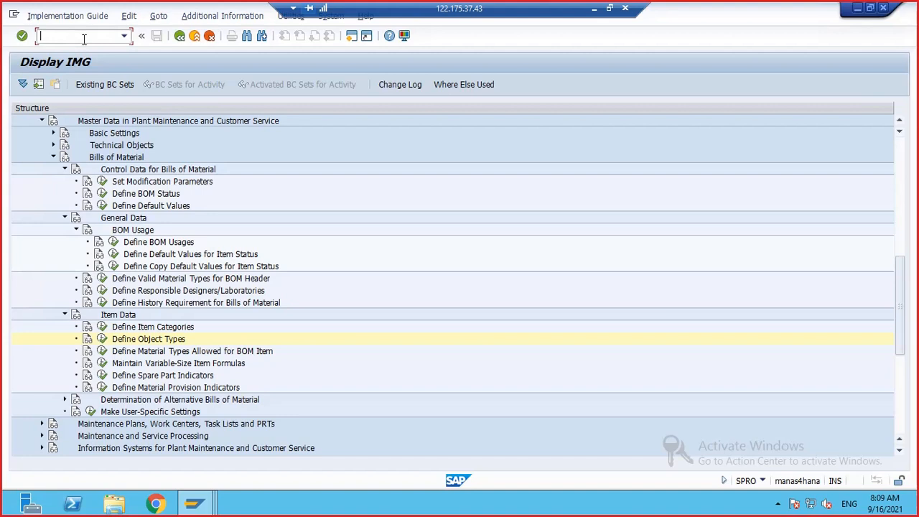
text(/NIB)
key(BackSpace)
key(BackSpace)
key(BackSpace)
key(BackSpace)
text(/NIH01)
key(Return)
Select functional location NTPC and include installed equipment, the equipment hierarchy and the BOM explosion
click(215, 108)
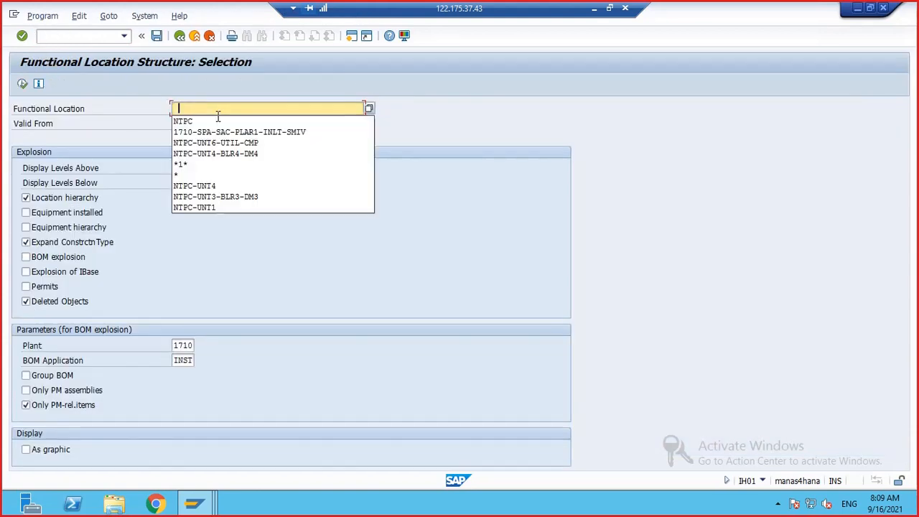
click(205, 123)
click(26, 213)
click(26, 226)
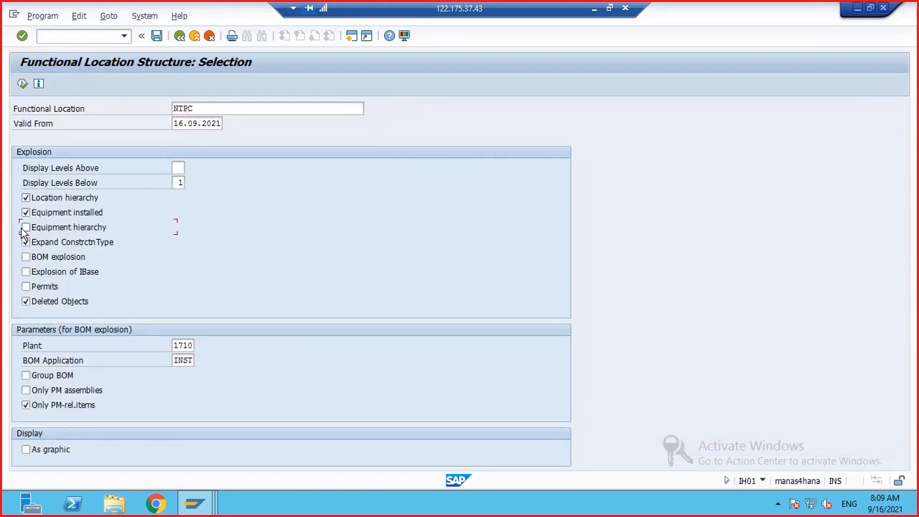
click(26, 256)
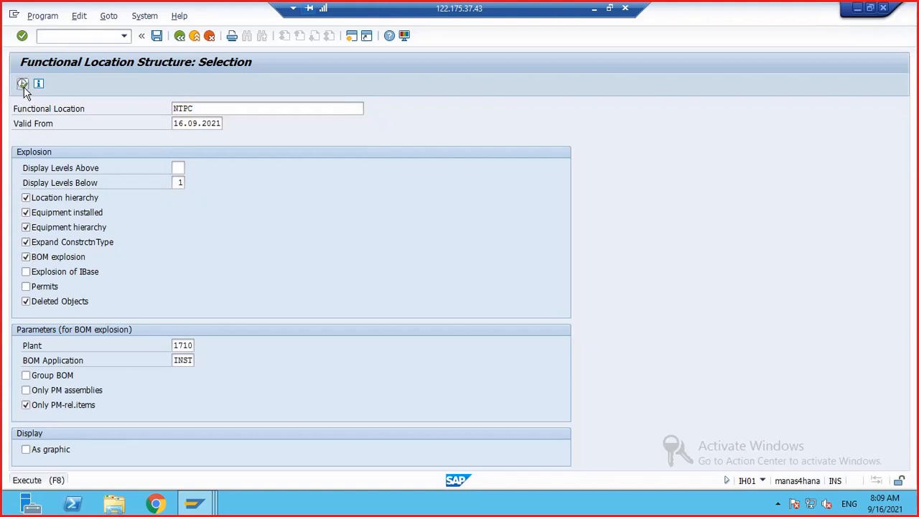
Run the structure list for NTPC, expand NTPC-UNT6, and expand the whole hierarchy
click(23, 83)
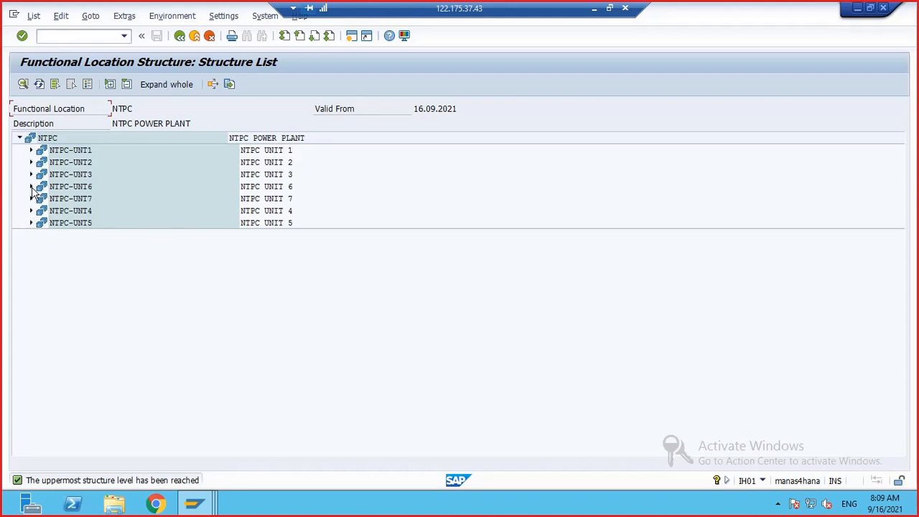
click(30, 187)
click(166, 84)
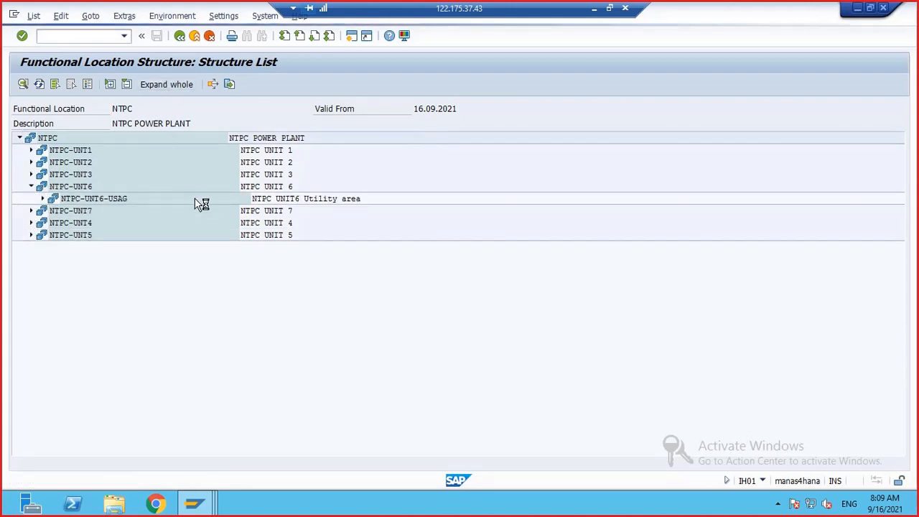
Examine the equipment, assemblies and spare parts under NTPC-UNT4-BLR4-DM4, including both occurrences of the pump shaft assembly
scroll(193, 219, down, 5)
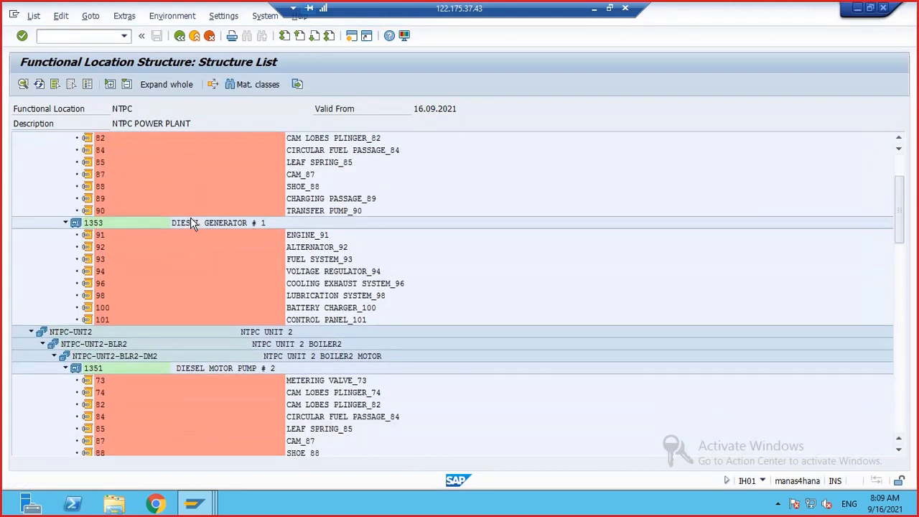
drag(897, 214, 903, 394)
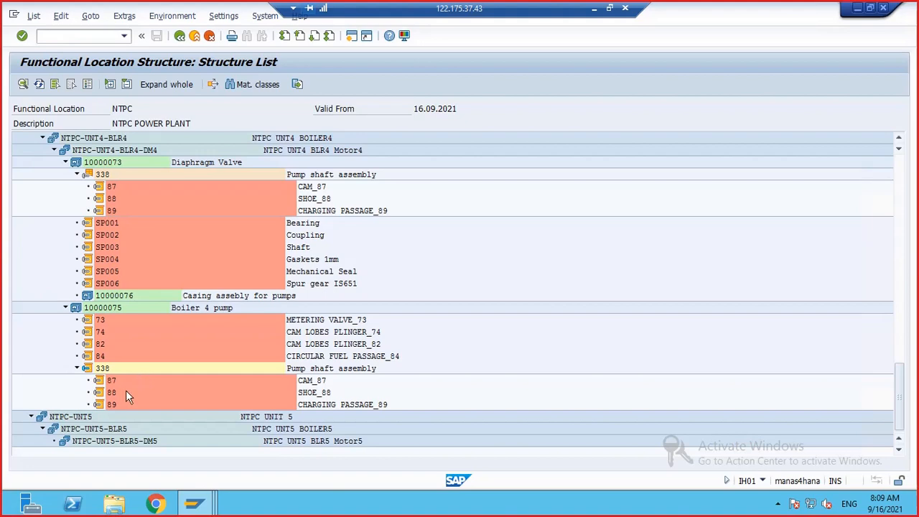
scroll(123, 370, up, 1)
scroll(98, 215, up, 3)
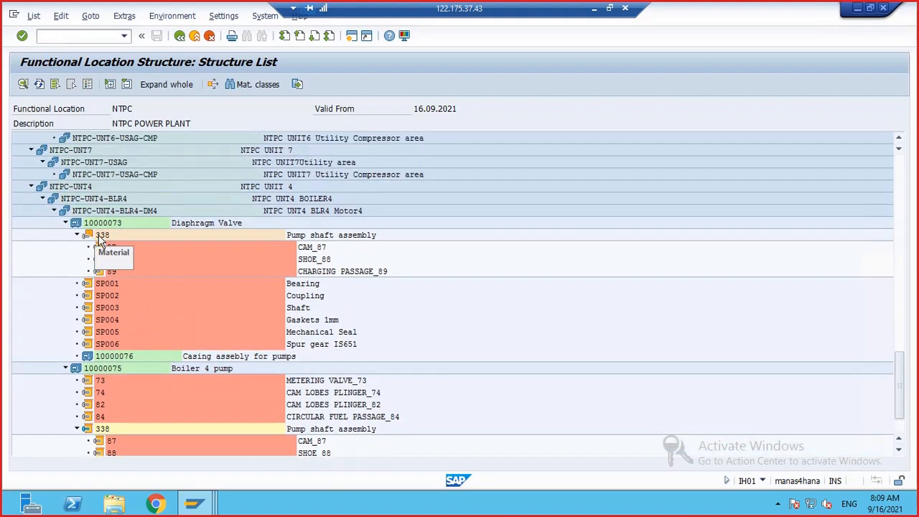
scroll(98, 237, down, 4)
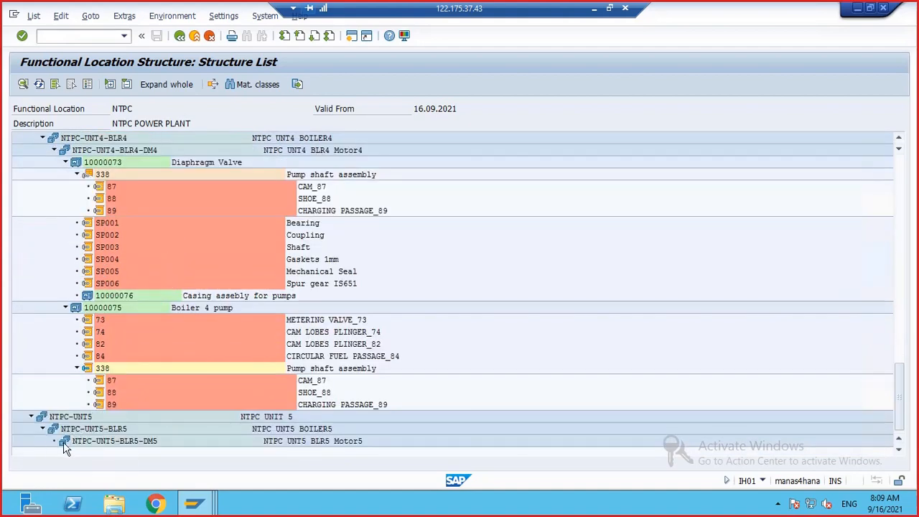
scroll(218, 316, up, 1)
scroll(222, 313, up, 5)
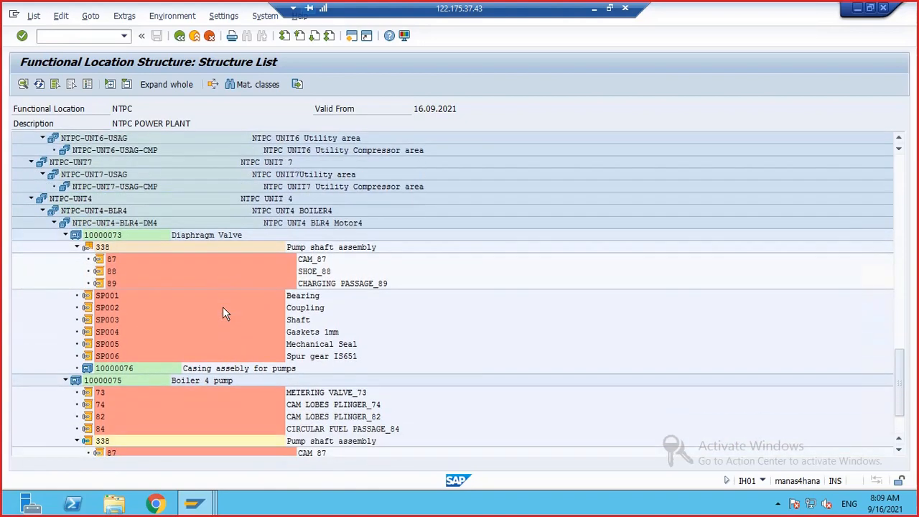
scroll(222, 311, down, 6)
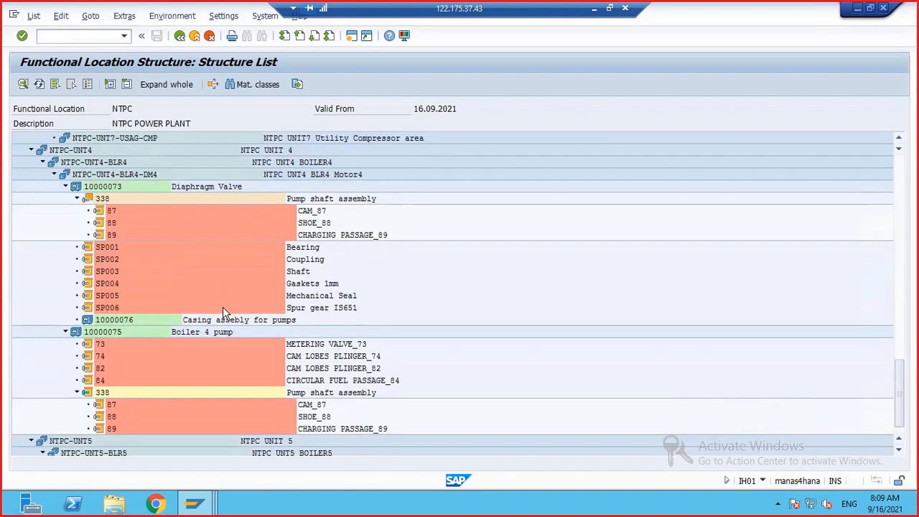
Examine the diesel motor pump and diesel generator materials under NTPC-UNT3, and return to the boiler 4 assemblies for comparison
scroll(178, 297, up, 8)
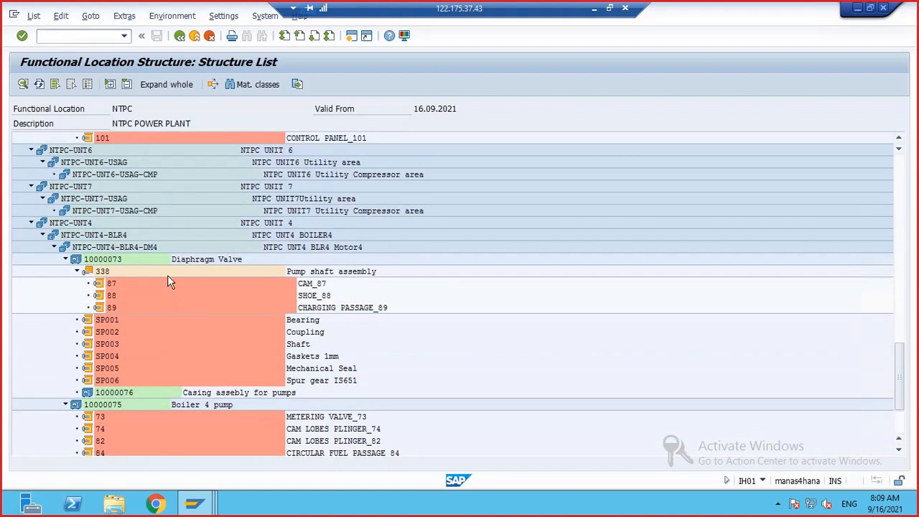
scroll(101, 247, up, 15)
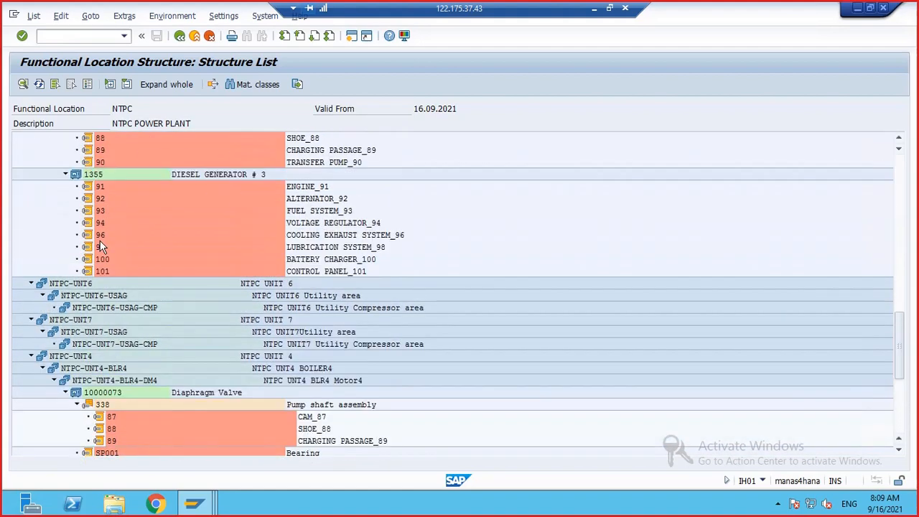
scroll(100, 247, up, 9)
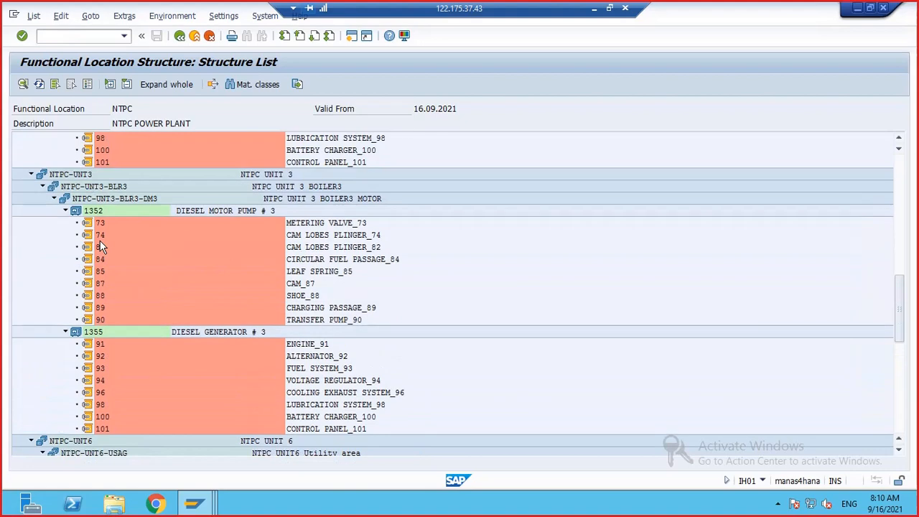
scroll(100, 247, up, 2)
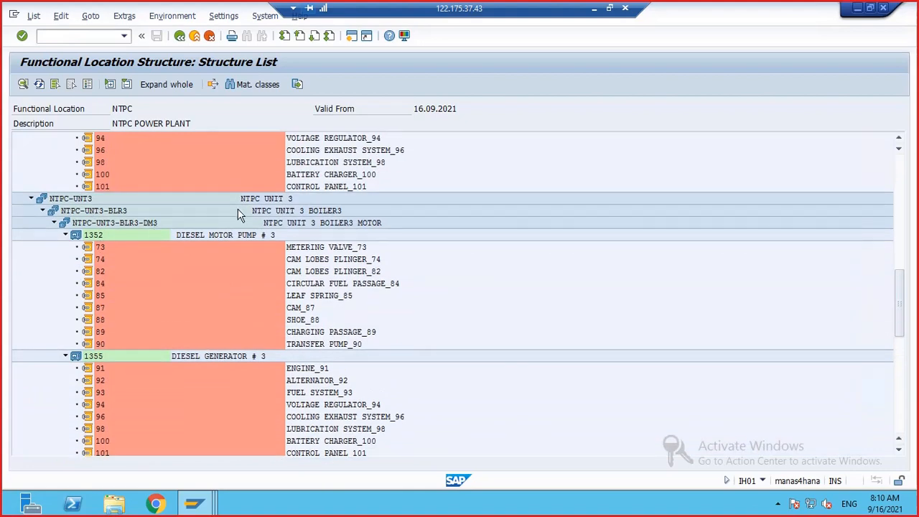
scroll(238, 215, down, 3)
scroll(237, 215, down, 20)
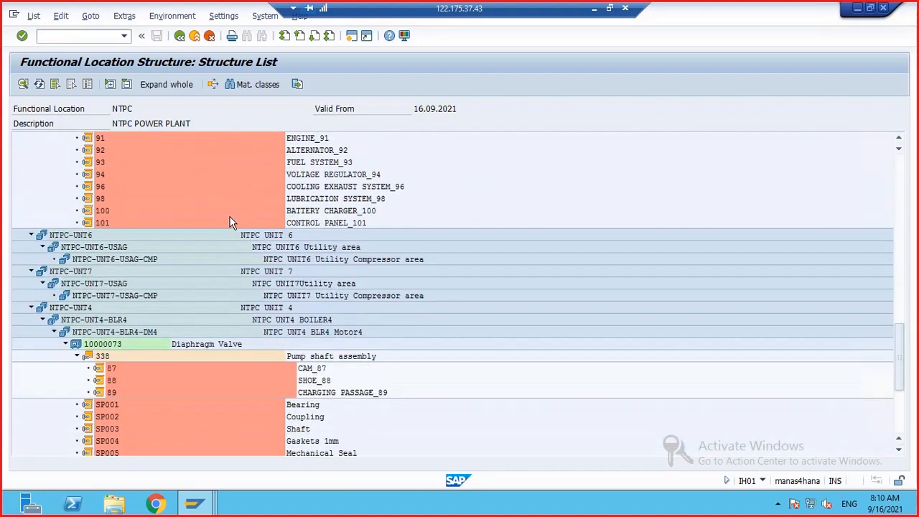
scroll(229, 227, down, 10)
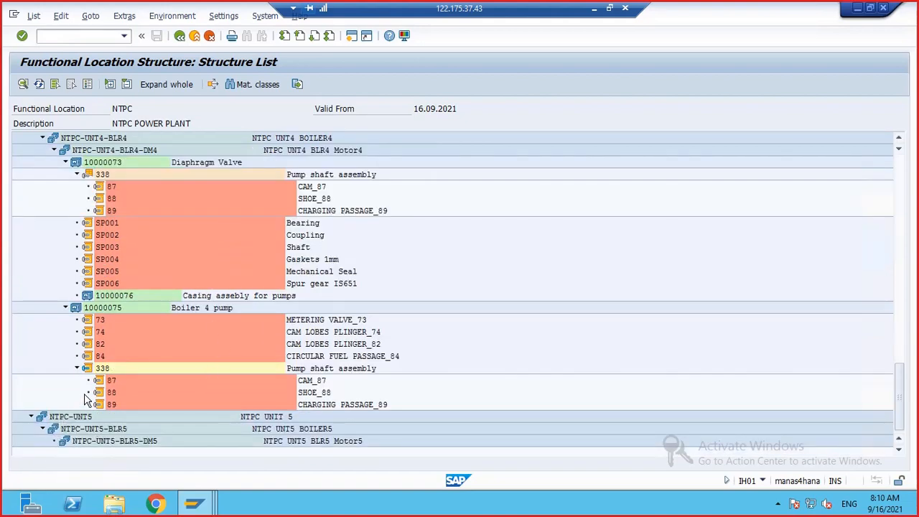
Collapse NTPC-UNT6 and examine the utility compressor area under NTPC-UNT7 and the boiler 4 equipment under NTPC-UNT4
scroll(151, 324, up, 4)
scroll(151, 327, up, 11)
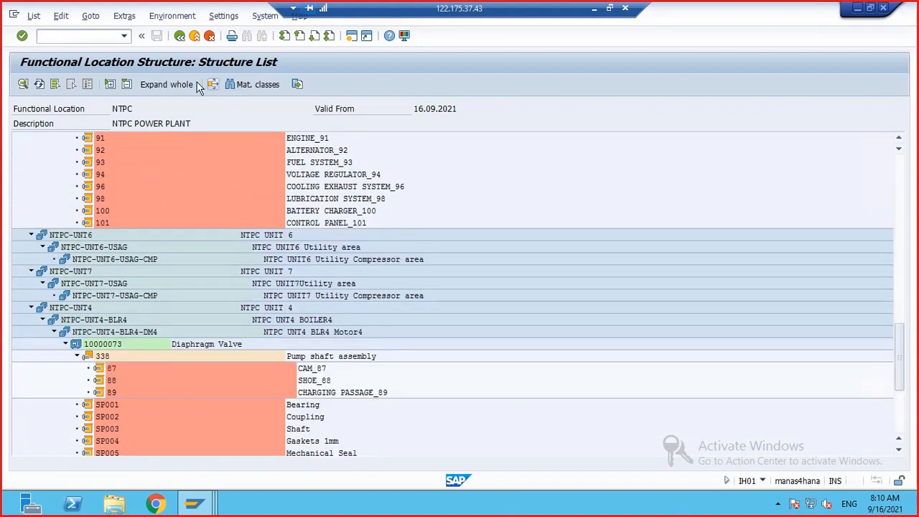
click(31, 235)
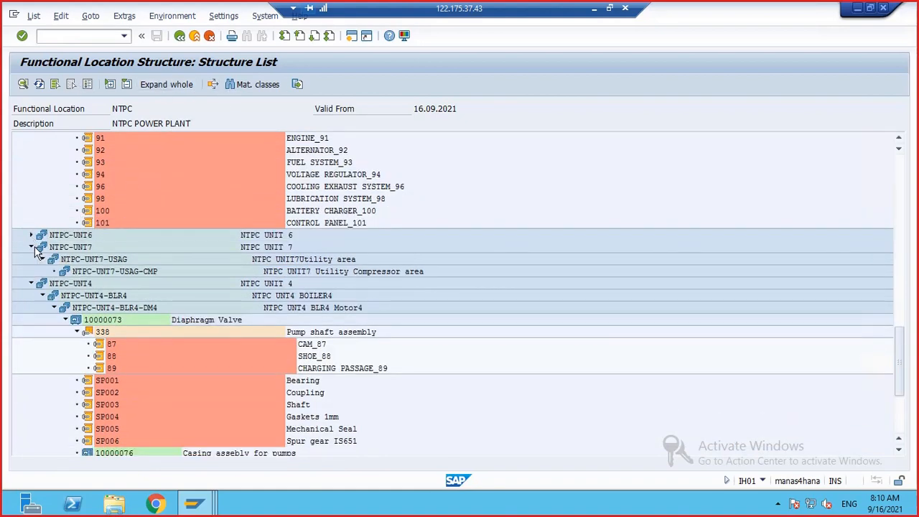
click(31, 248)
click(31, 248)
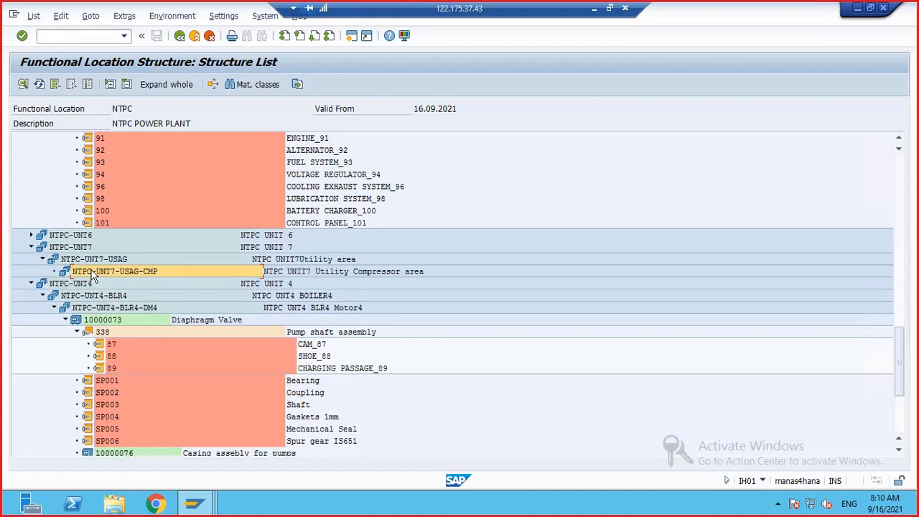
scroll(82, 271, down, 2)
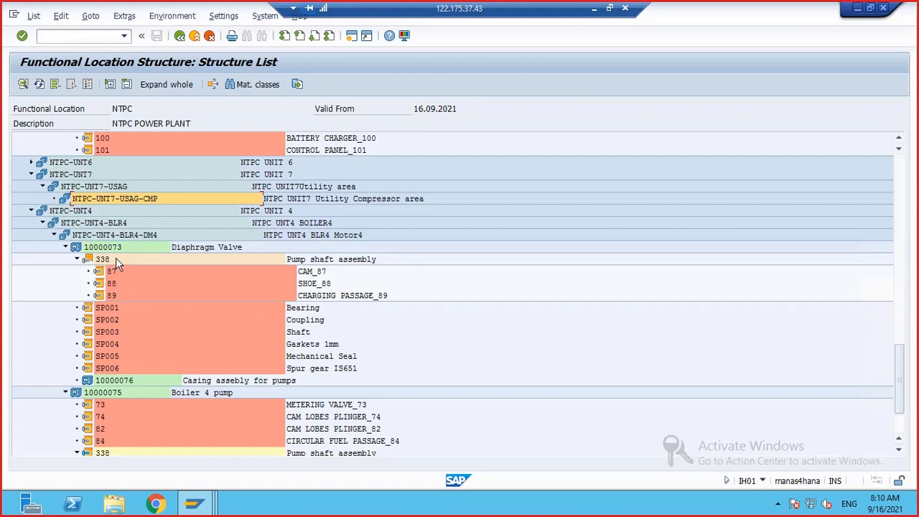
scroll(116, 257, up, 1)
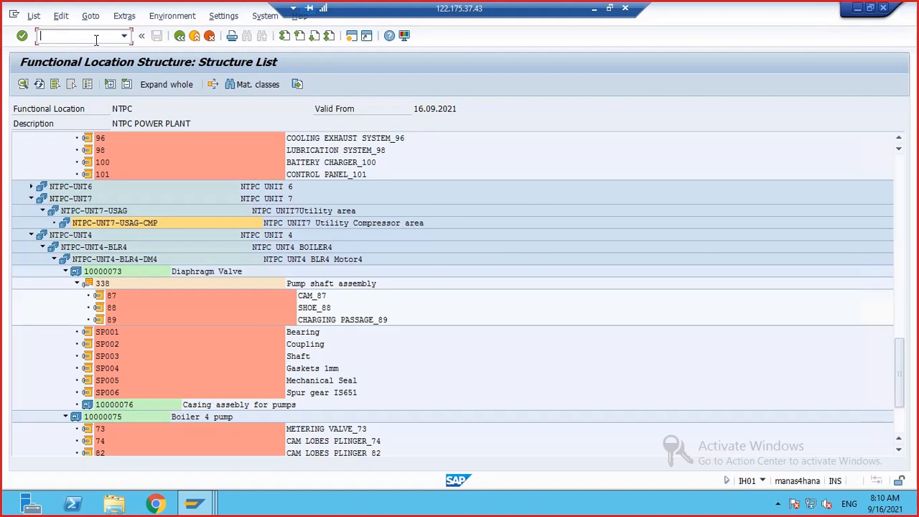
Start creating a piece of equipment with transaction IE01, using equipment category N, NTPC EQUIP & FLEETS
text(/NIE01)
key(Return)
click(119, 168)
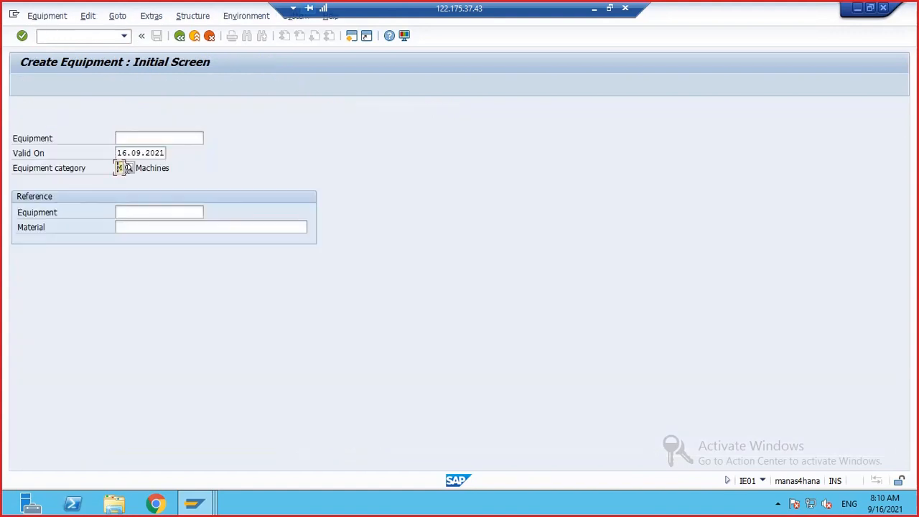
click(128, 168)
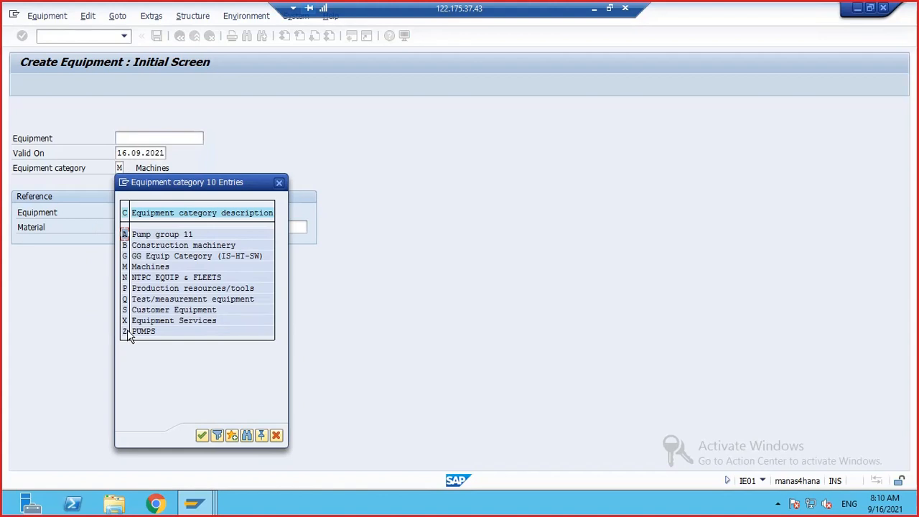
double_click(147, 278)
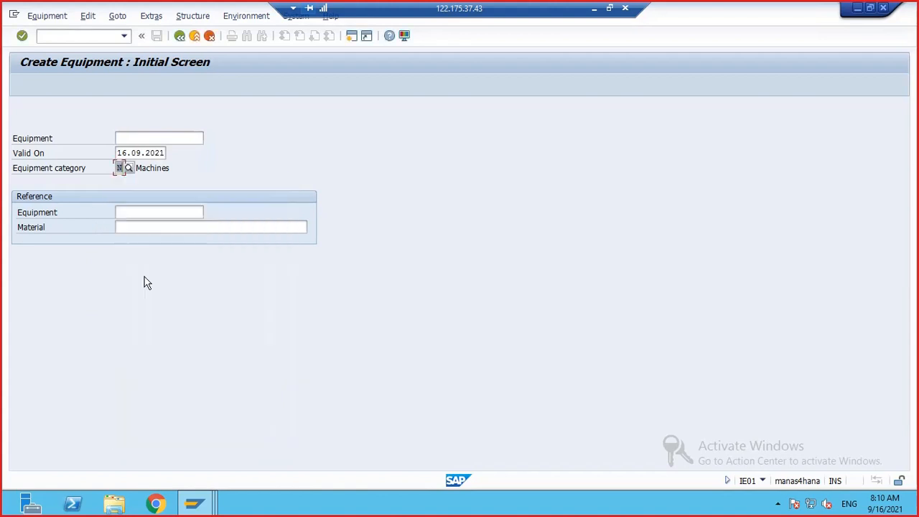
key(Return)
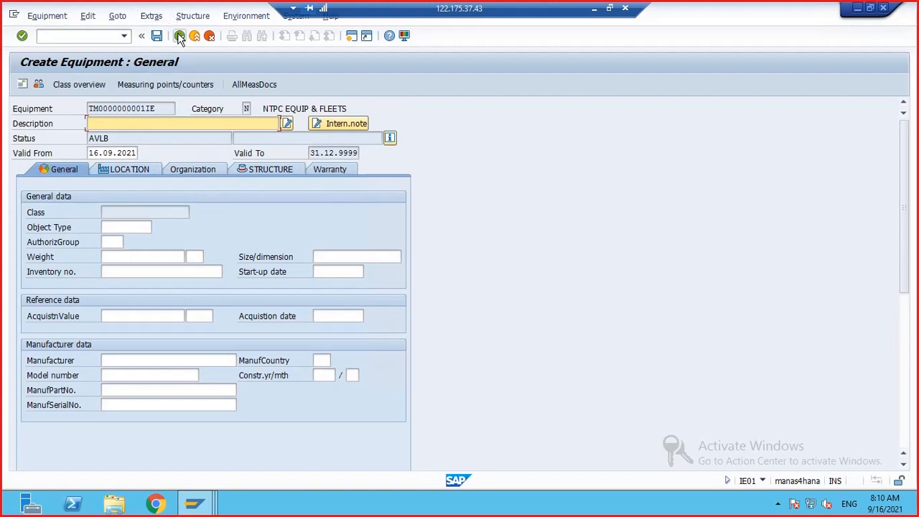
click(113, 126)
text(cmp)
key(BackSpace)
key(BackSpace)
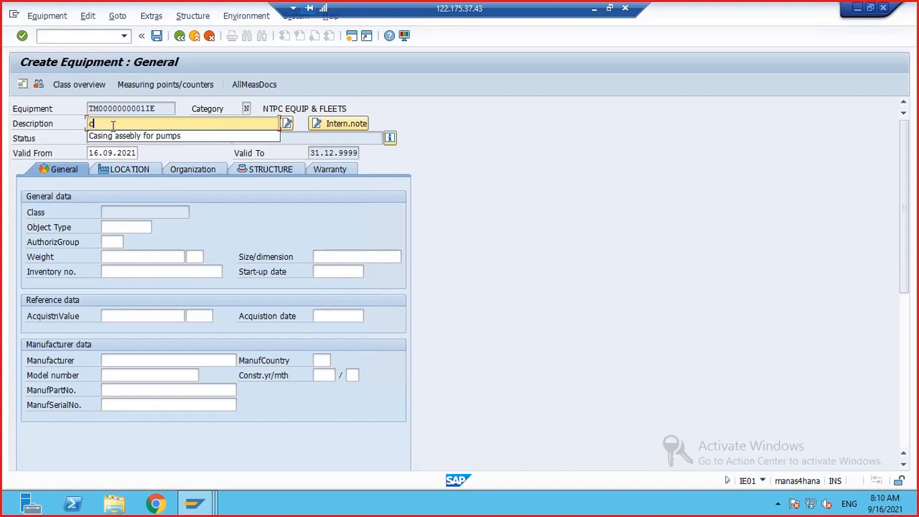
text(ompr)
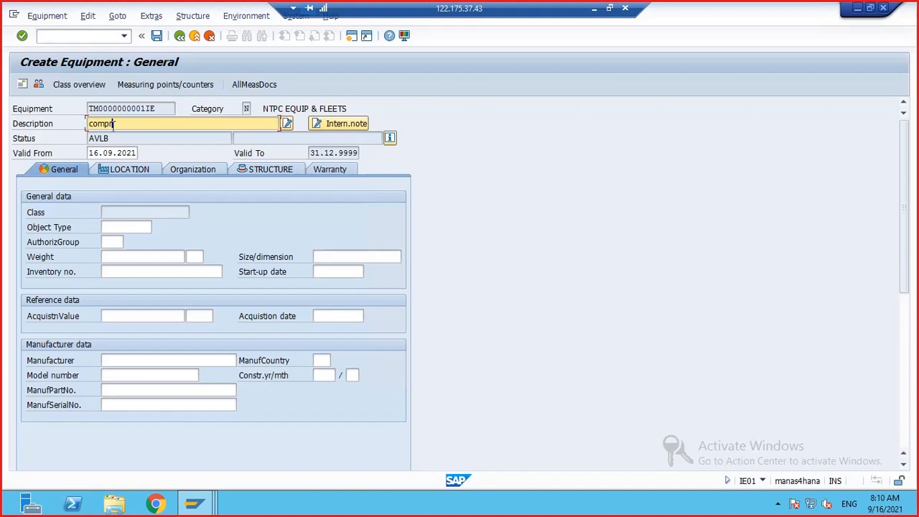
text(essor)
key(BackSpace)
key(BackSpace)
key(BackSpace)
key(BackSpace)
key(BackSpace)
key(BackSpace)
key(BackSpace)
key(BackSpace)
key(BackSpace)
key(BackSpace)
key(BackSpace)
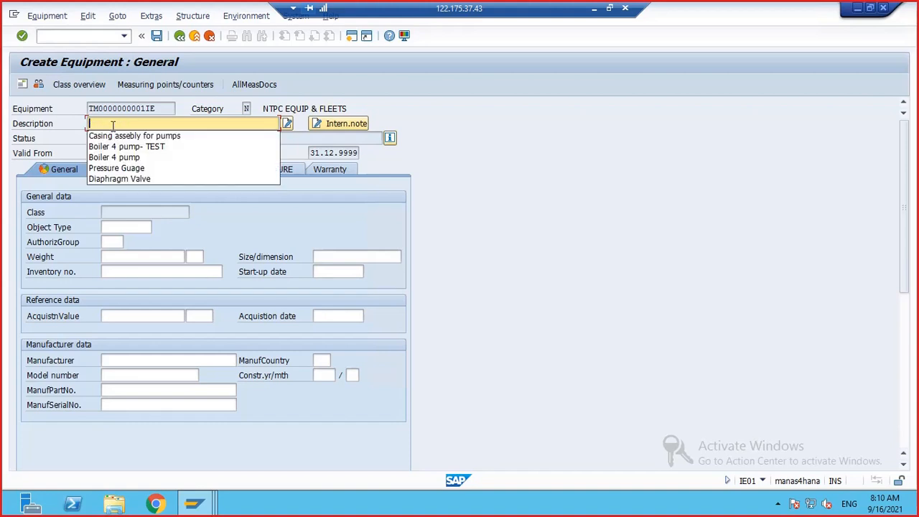
Enter Metso compressor as the equipment description
text(M)
key(BackSpace)
text(M)
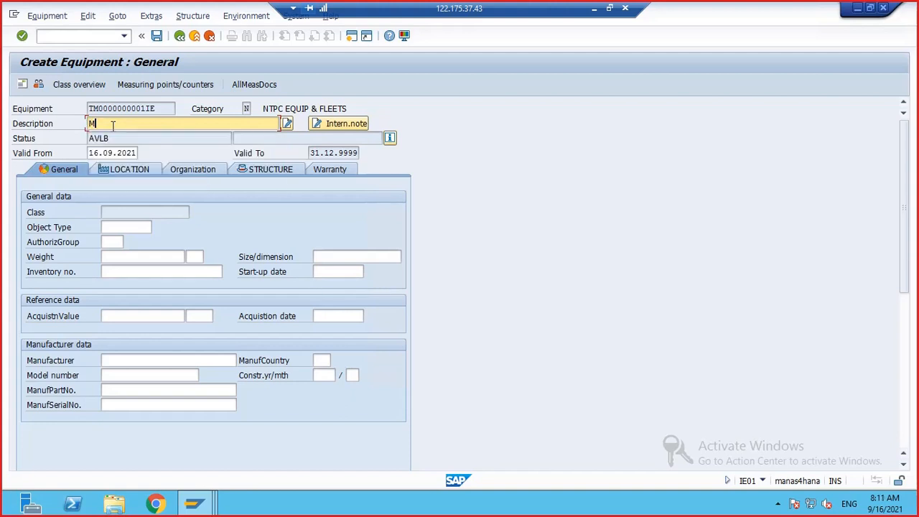
key(BackSpace)
text(Mert)
key(BackSpace)
key(BackSpace)
text(tso compressors)
key(BackSpace)
Set the equipment's object type to 9500 Pumps and its authorization group to 0001
click(122, 227)
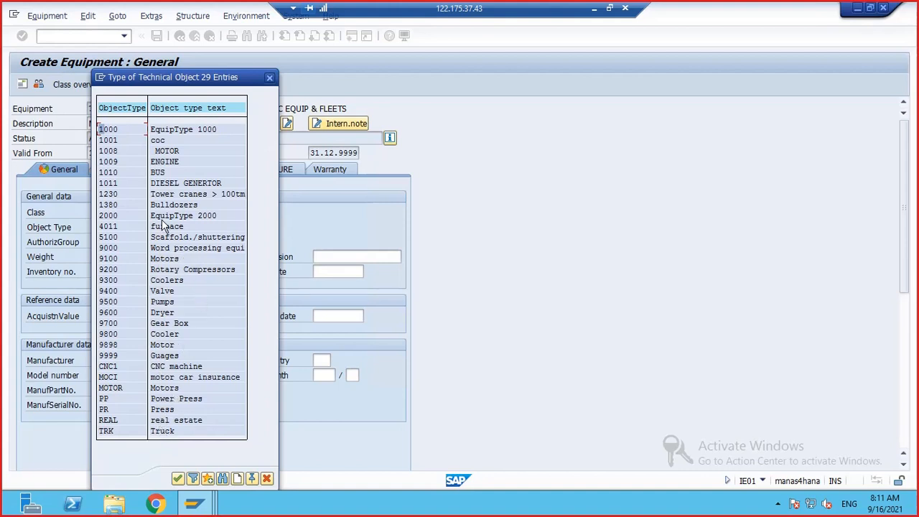
double_click(158, 302)
click(113, 242)
text(0001)
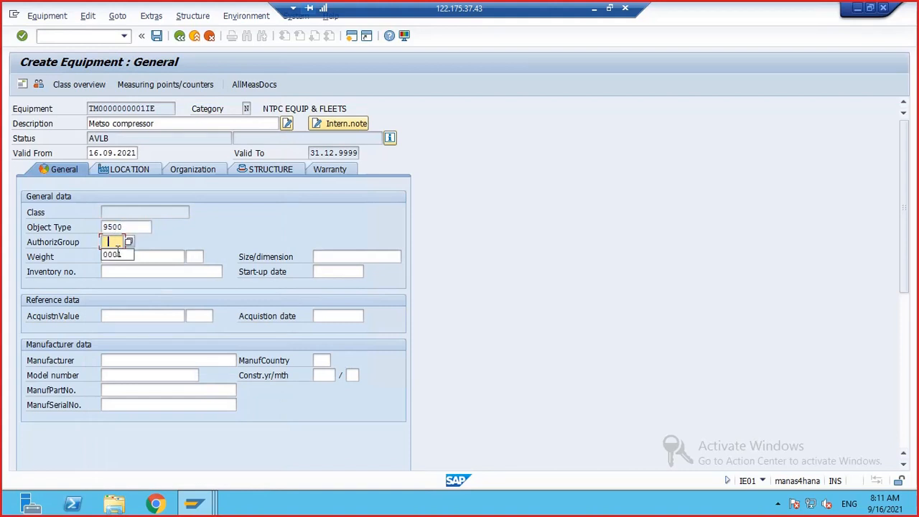
click(117, 254)
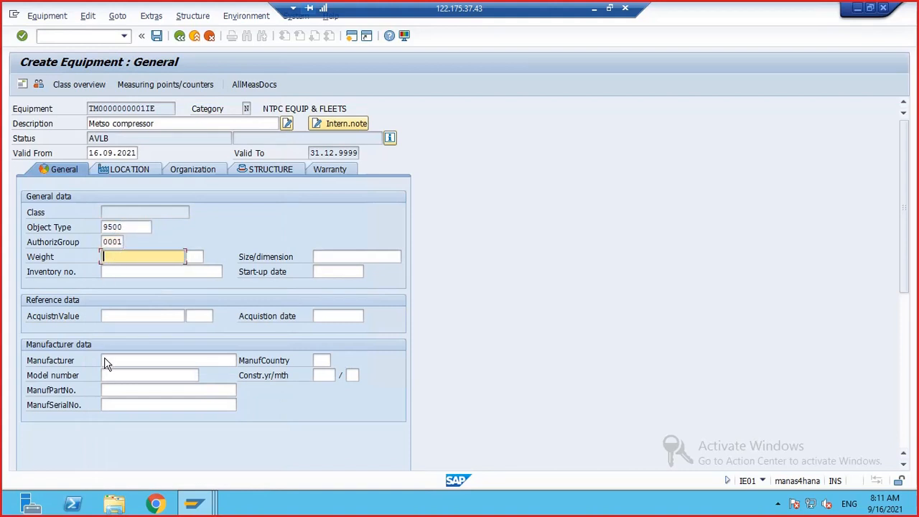
Enter the manufacturer METSO, model number P240 and manufacturing country US
click(108, 361)
text(METSO)
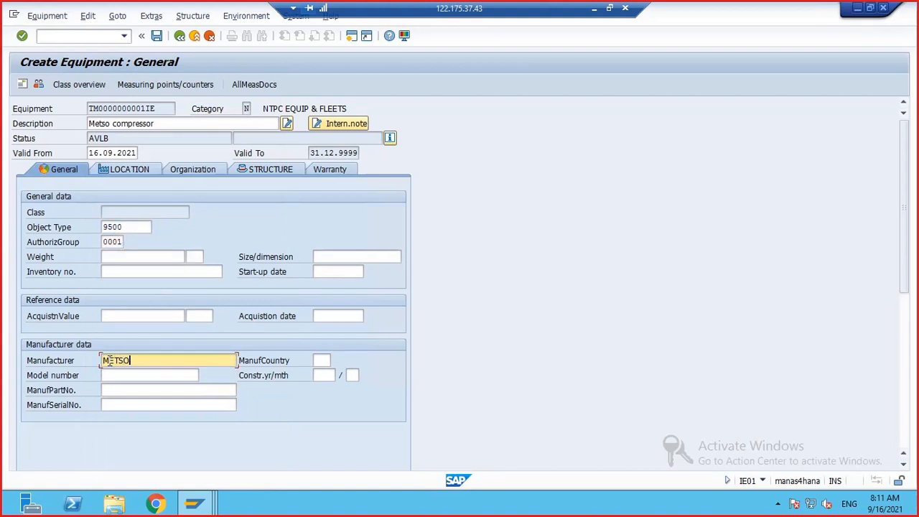
click(121, 376)
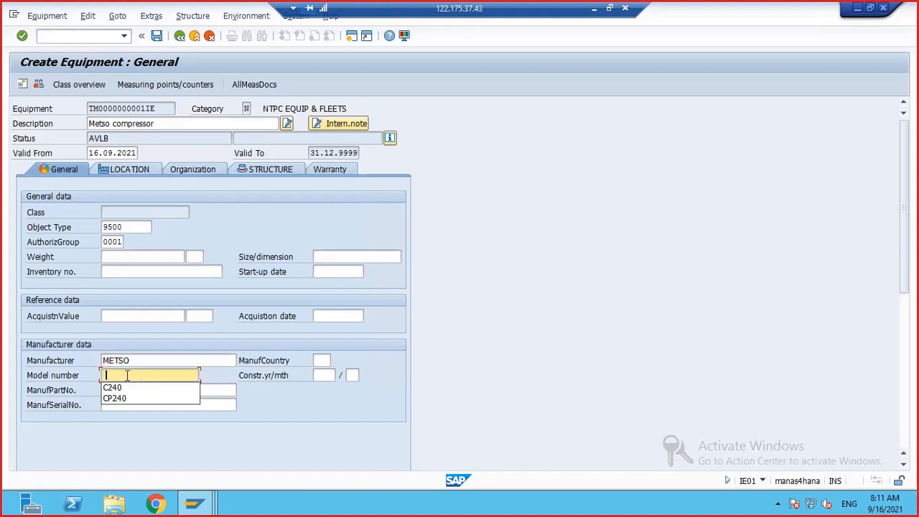
key(BackSpace)
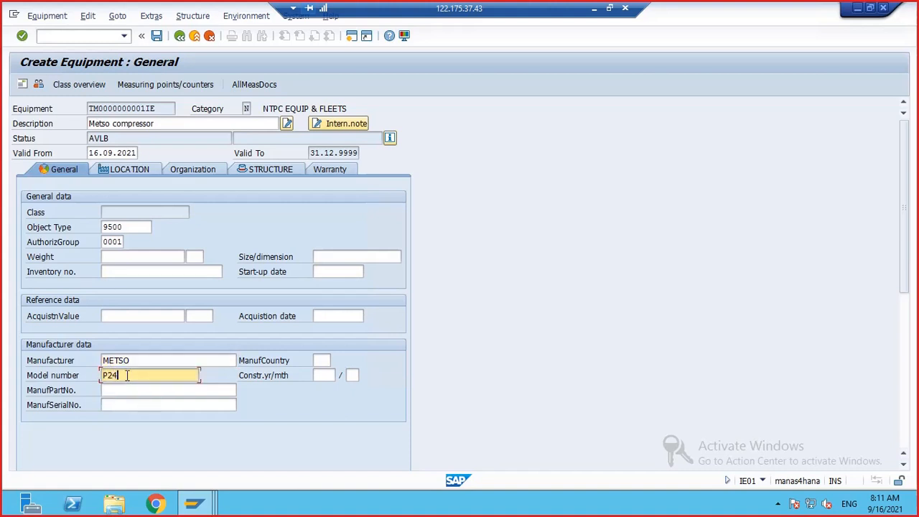
text(P240)
key(Return)
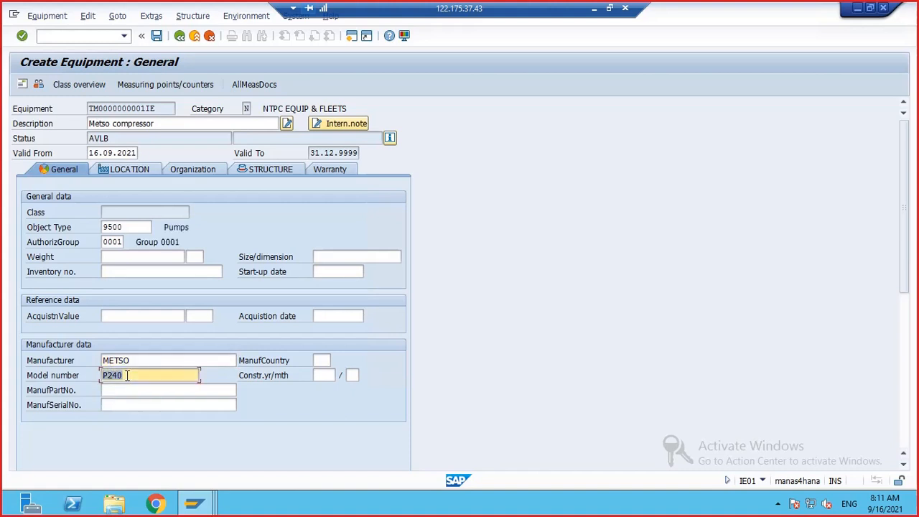
click(320, 361)
text(IN)
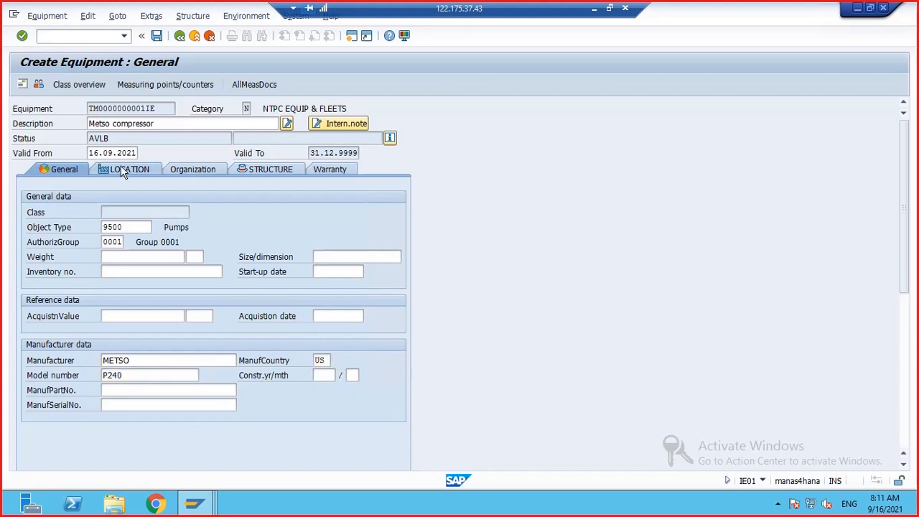
Fill in the location data with maintenance plant 1710, location YB_1701, room 101, plant section YAG, work center RES-0100 and an ABC indicator
click(128, 169)
click(109, 212)
key(BackSpace)
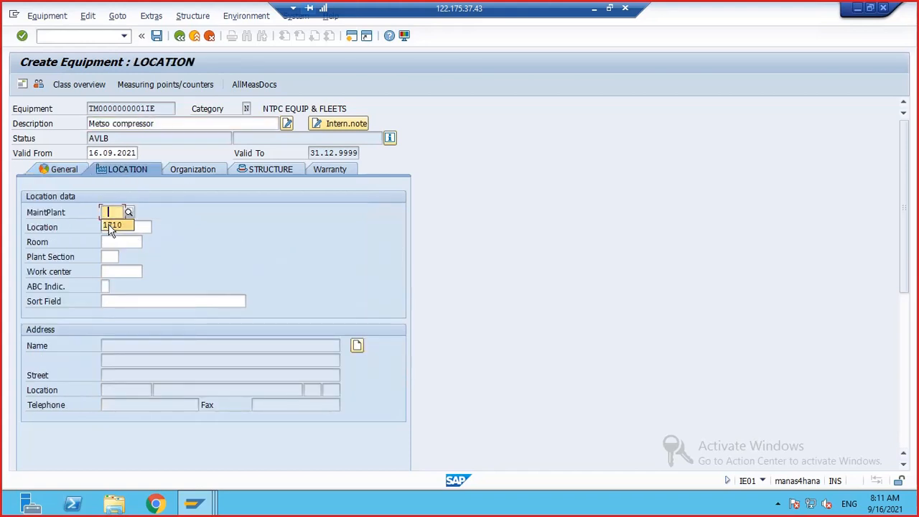
click(109, 224)
click(115, 241)
click(108, 253)
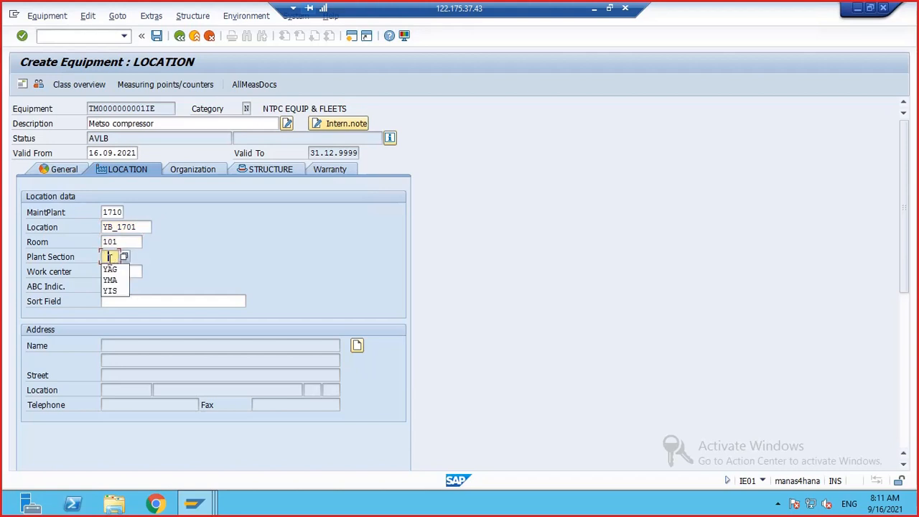
click(108, 270)
click(108, 271)
click(110, 282)
click(106, 288)
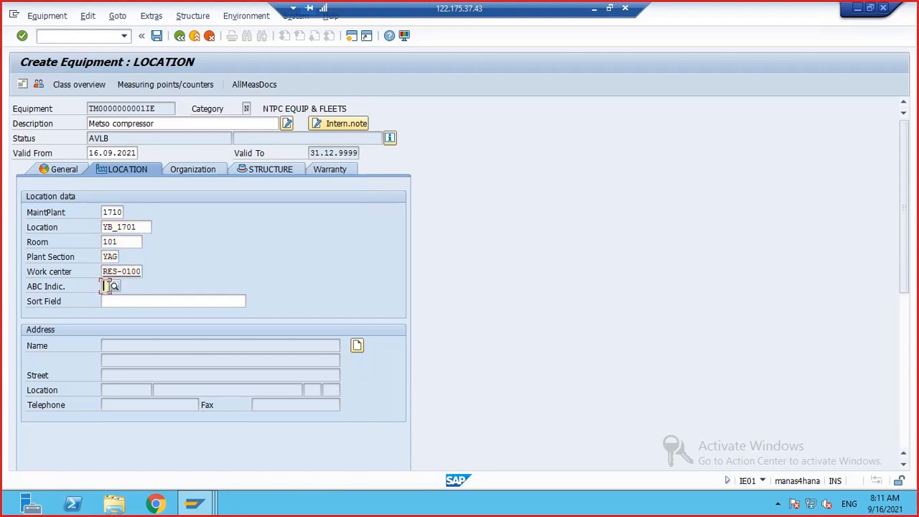
click(108, 288)
click(109, 298)
key(Return)
Assign cost center 17101701 in the equipment's organization data
click(193, 168)
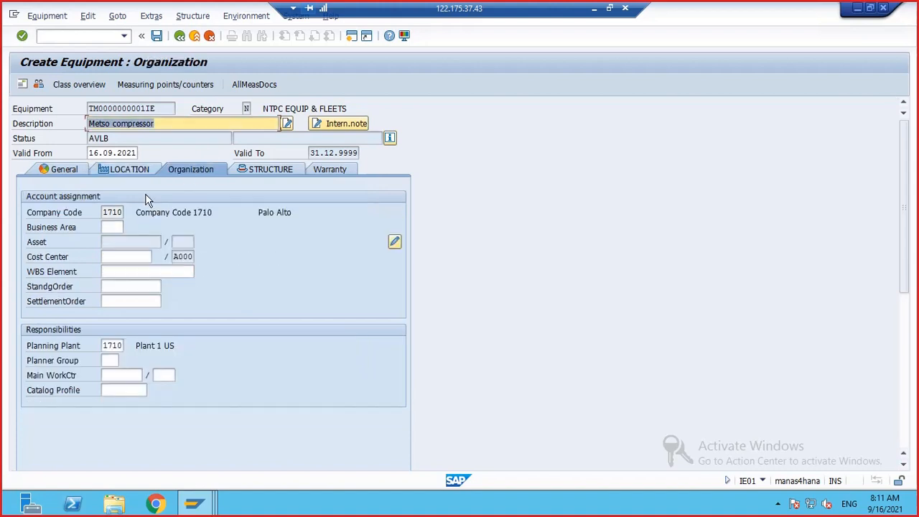
click(109, 227)
click(108, 256)
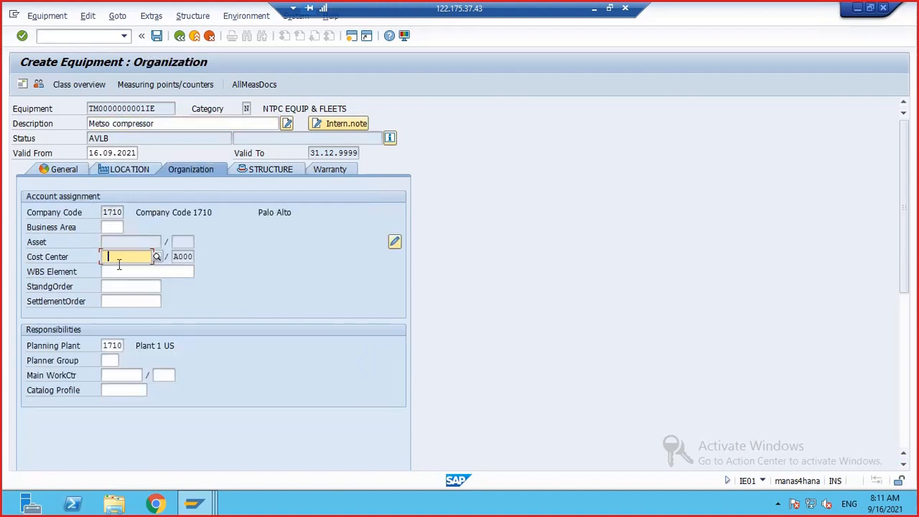
click(122, 269)
click(121, 272)
click(117, 300)
click(118, 285)
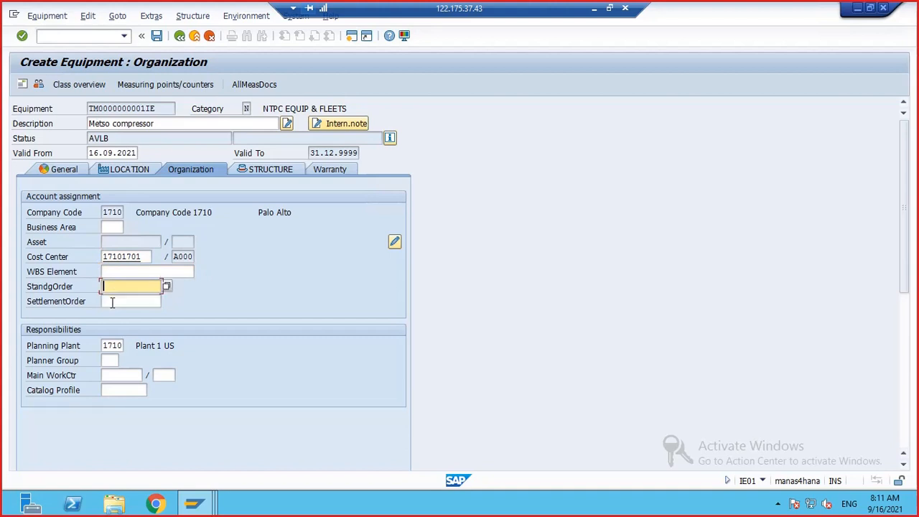
Set the planner group to 910 and the main work center to RES-0100 in plant 1710
click(106, 360)
click(108, 370)
click(109, 375)
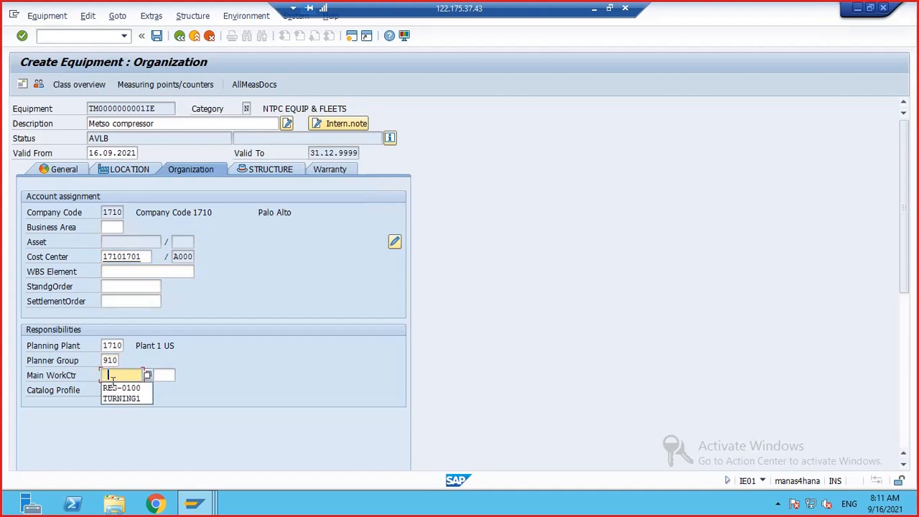
click(121, 388)
click(162, 375)
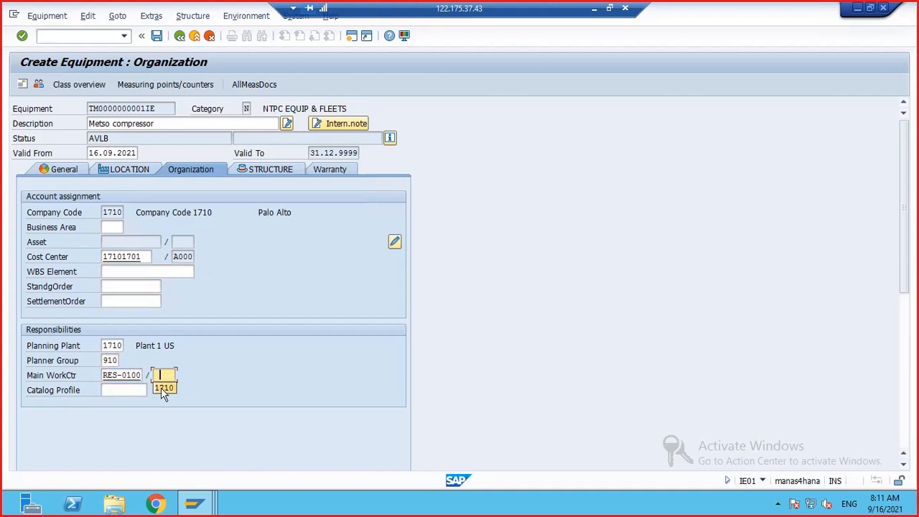
click(164, 386)
Check the equipment's structure data and save the Metso compressor
click(281, 175)
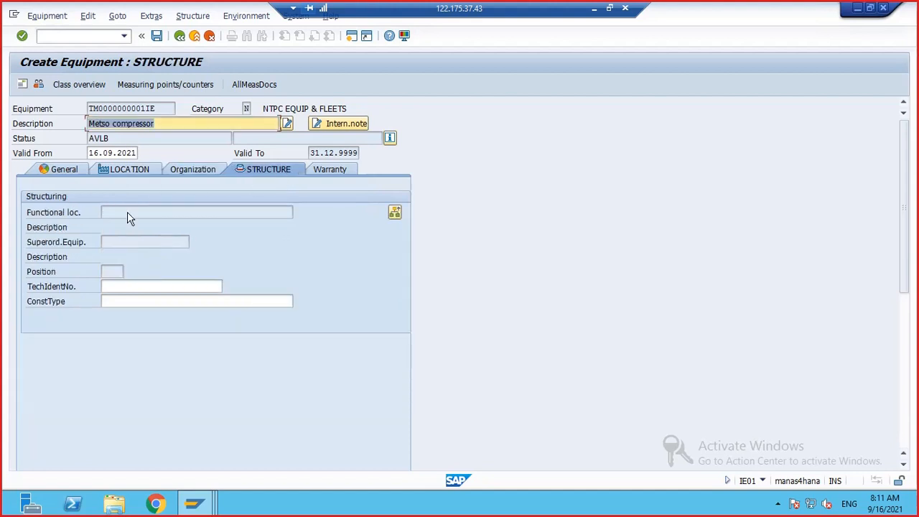
click(105, 286)
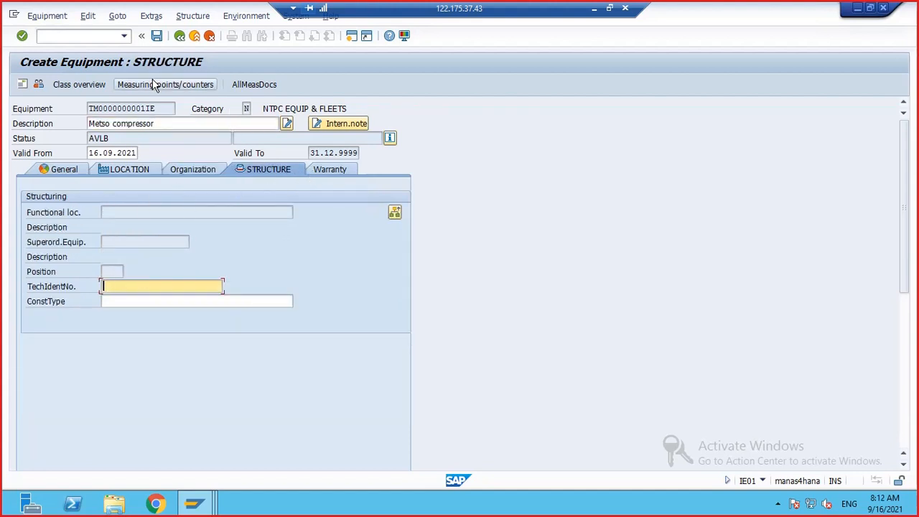
click(157, 36)
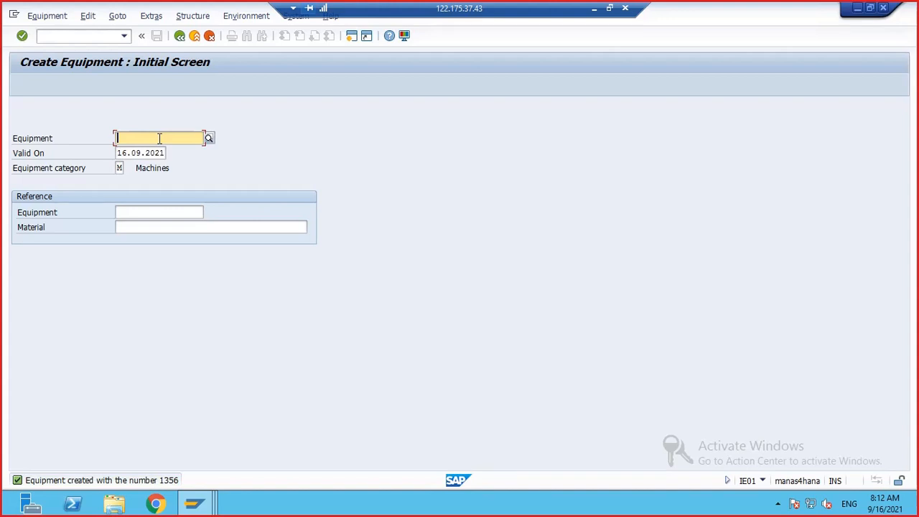
Start creating a new equipment record with equipment category Z, PUMPS
click(119, 167)
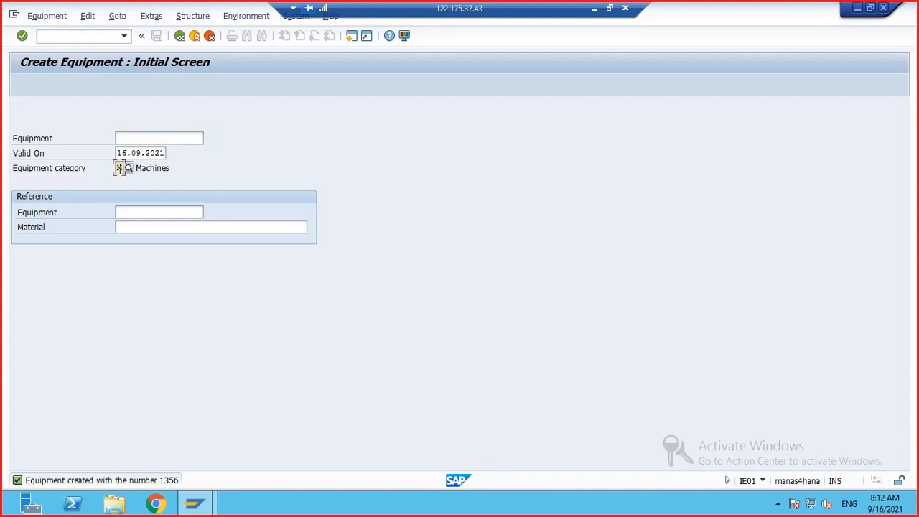
key(F4)
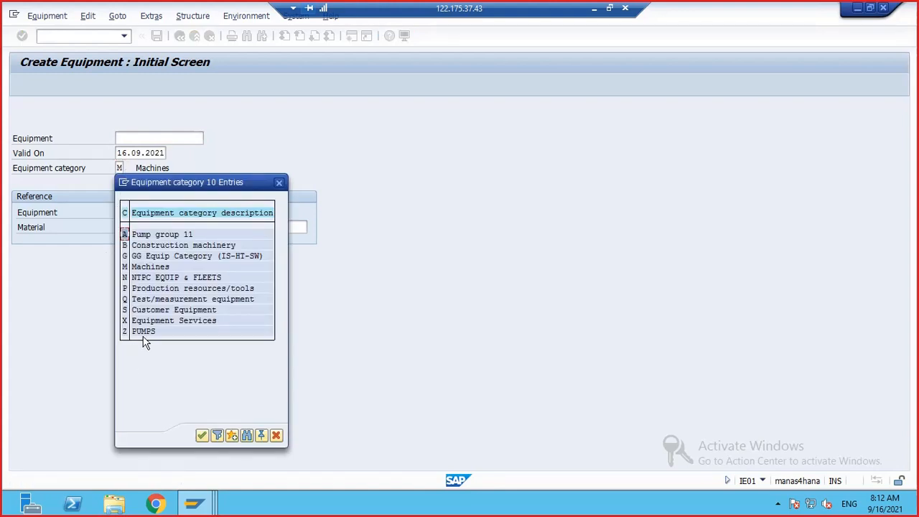
double_click(146, 331)
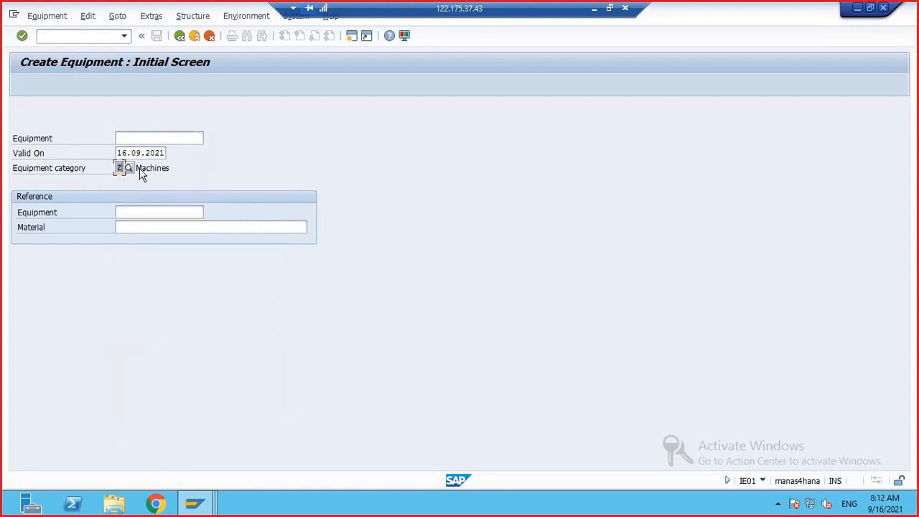
key(Return)
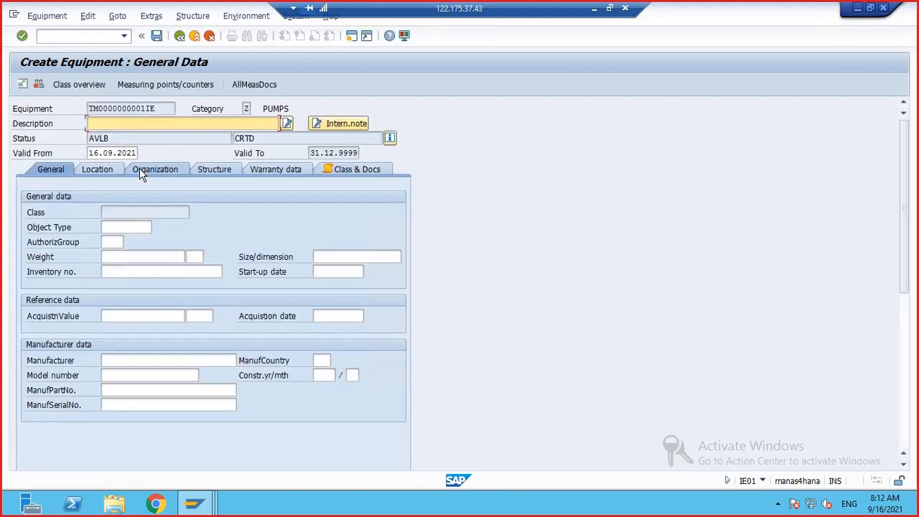
Describe the new equipment as "WIER minerals diaphragm pumps"
click(135, 127)
click(123, 126)
text(Pumpp sha)
key(BackSpace)
key(BackSpace)
key(BackSpace)
key(BackSpace)
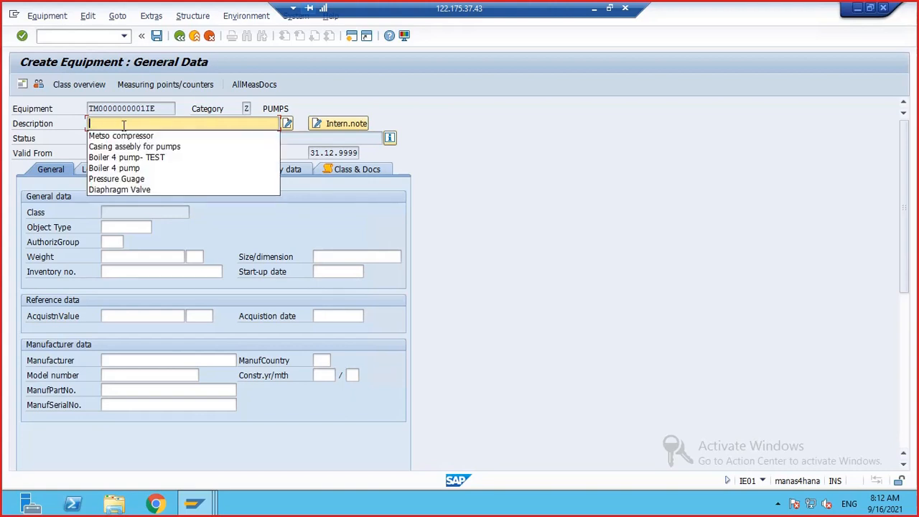
text(WIER mine)
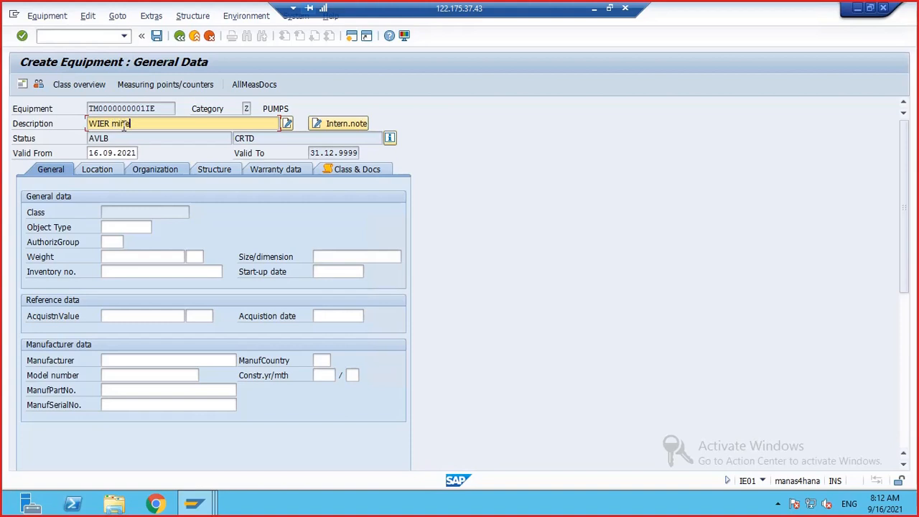
text(rals diaphragm pumps)
key(Return)
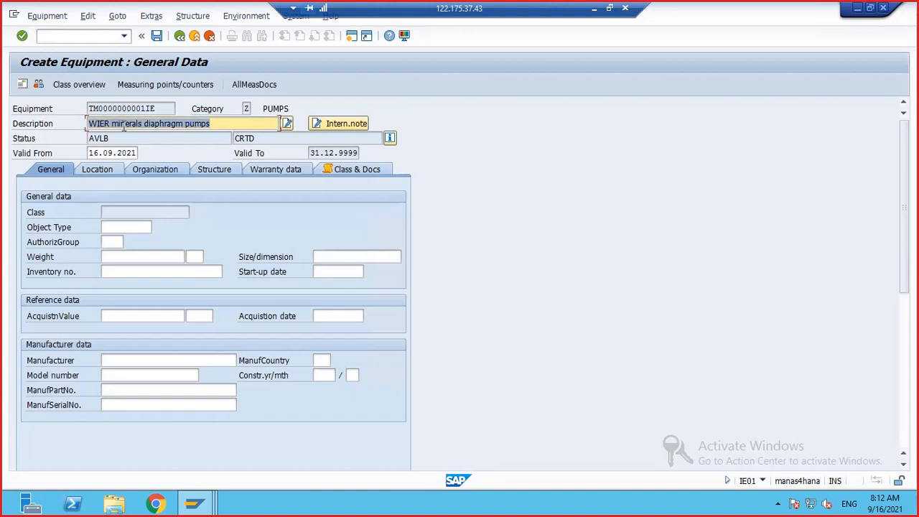
Assign object type 9500 (Pumps) and authorization group 0001 to the diaphragm pumps equipment
click(118, 227)
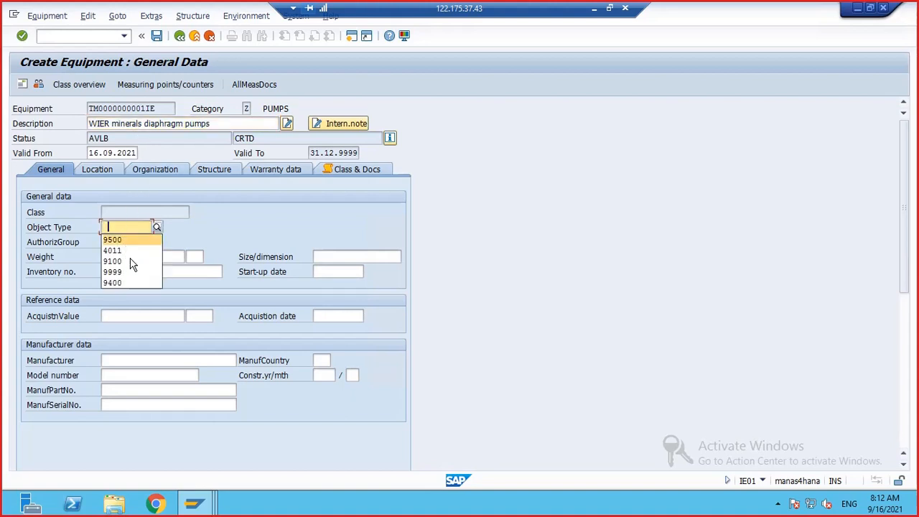
click(157, 226)
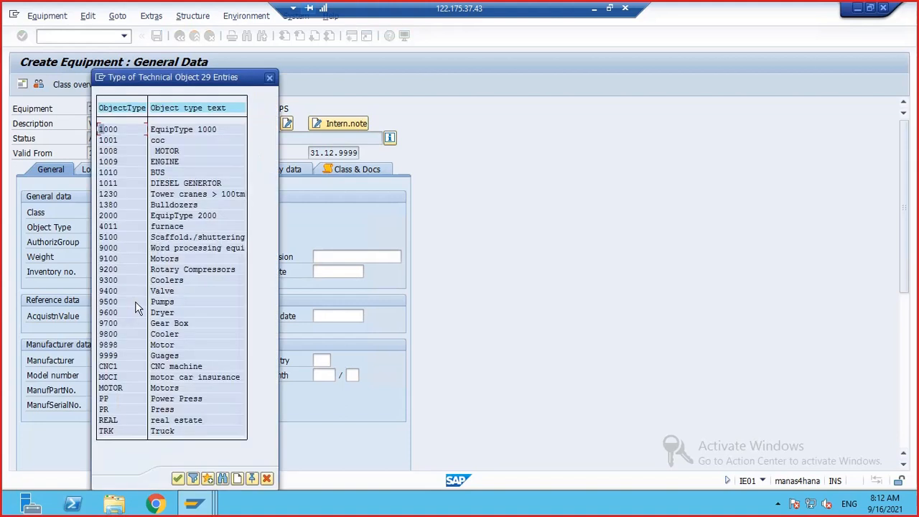
click(110, 304)
double_click(110, 304)
click(118, 257)
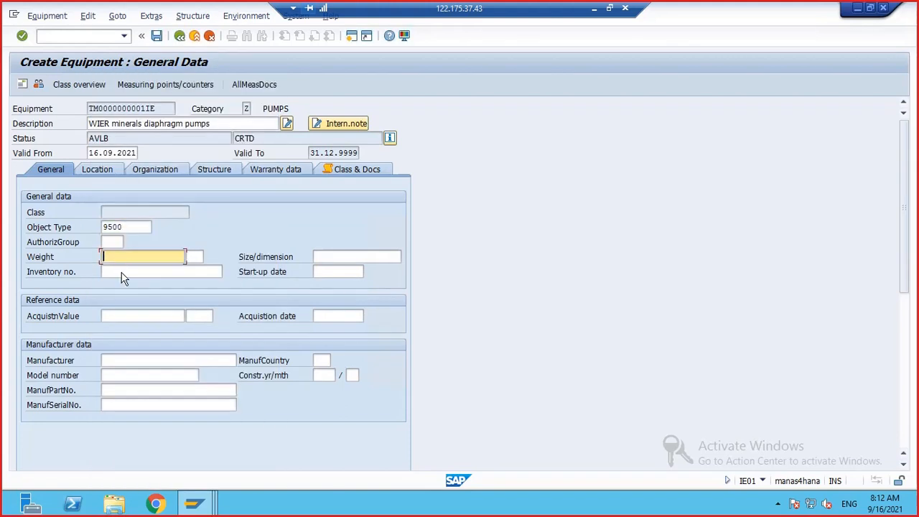
click(109, 242)
click(123, 263)
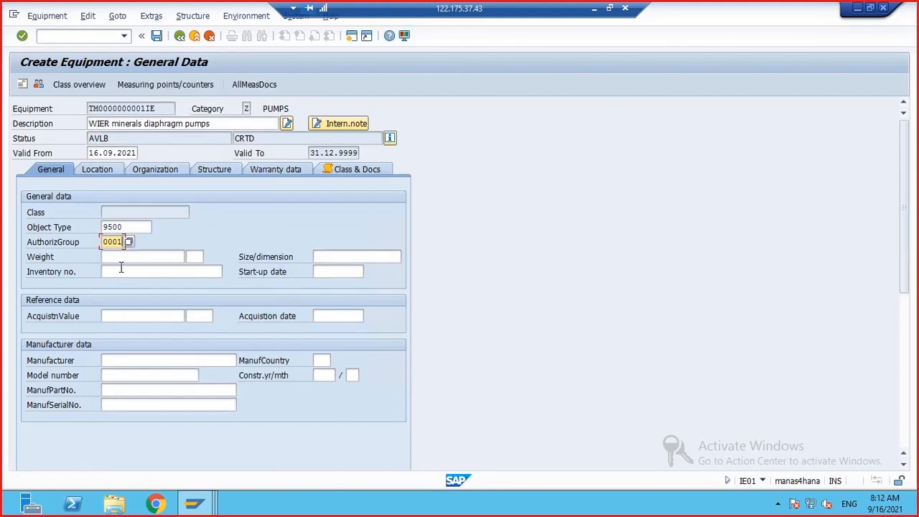
Fill in the manufacturer data with Weir minerals, model number C240, part number AP36483 and country US
click(105, 362)
key(BackSpace)
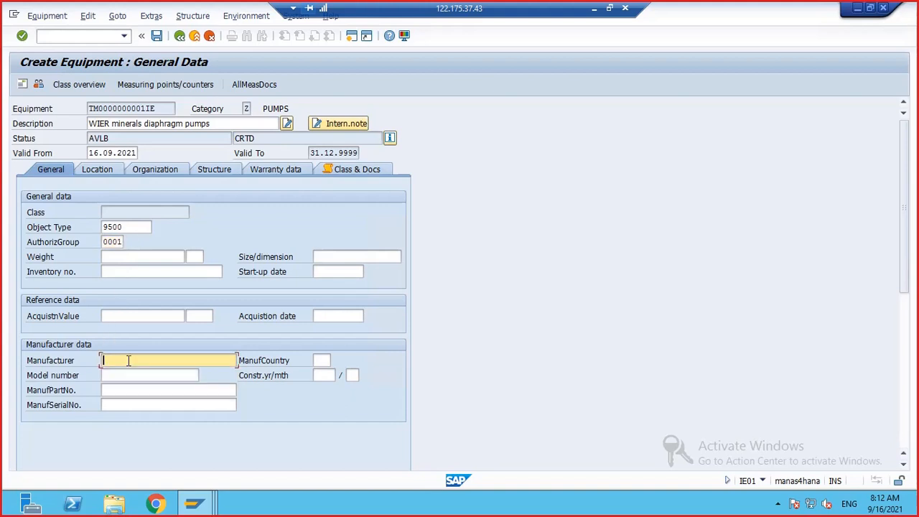
click(128, 385)
click(124, 375)
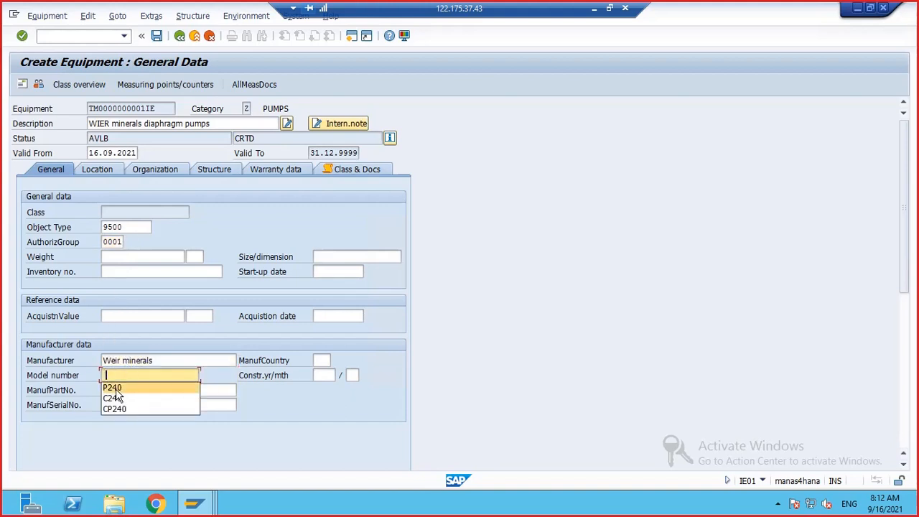
click(117, 391)
click(113, 390)
click(114, 403)
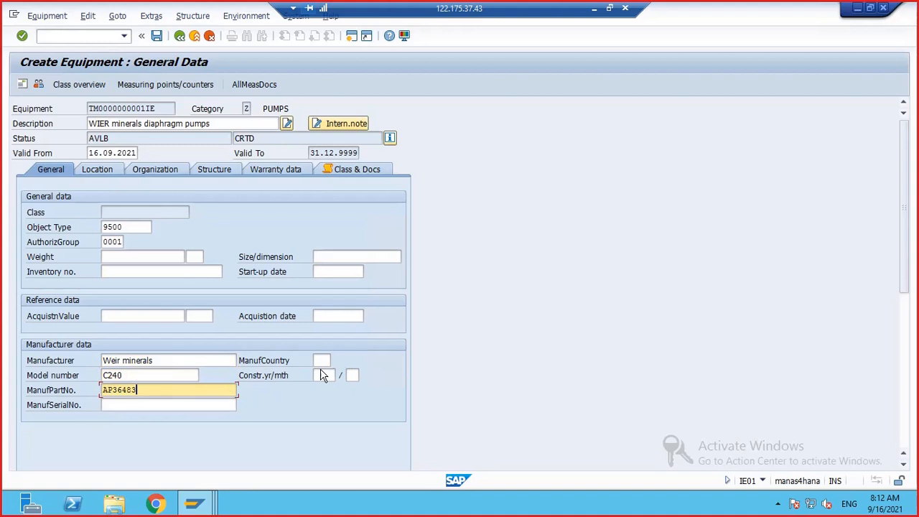
click(321, 360)
click(319, 372)
key(Return)
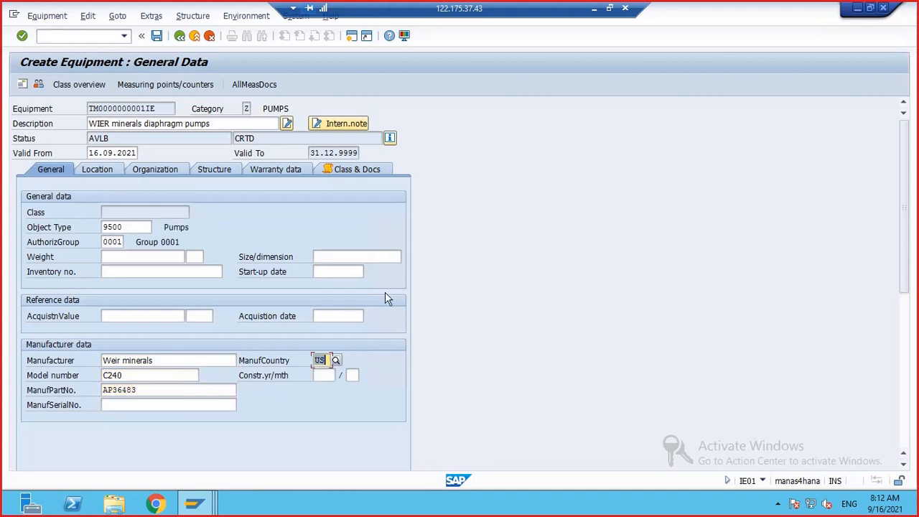
Set the pump's location data to maintenance plant 1710, location YB_1701, room 101, plant section YAG, work center RES-0100 and ABC indicator A
click(109, 168)
click(109, 213)
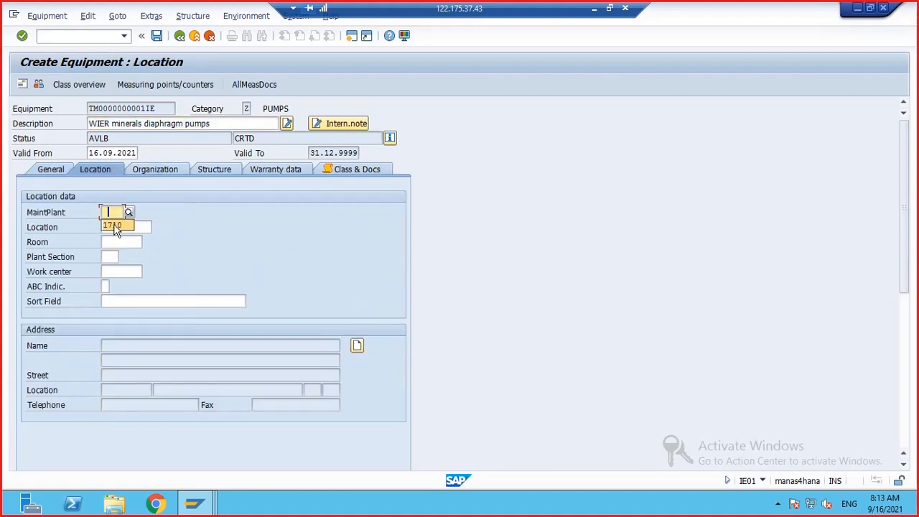
click(112, 225)
click(115, 240)
click(108, 255)
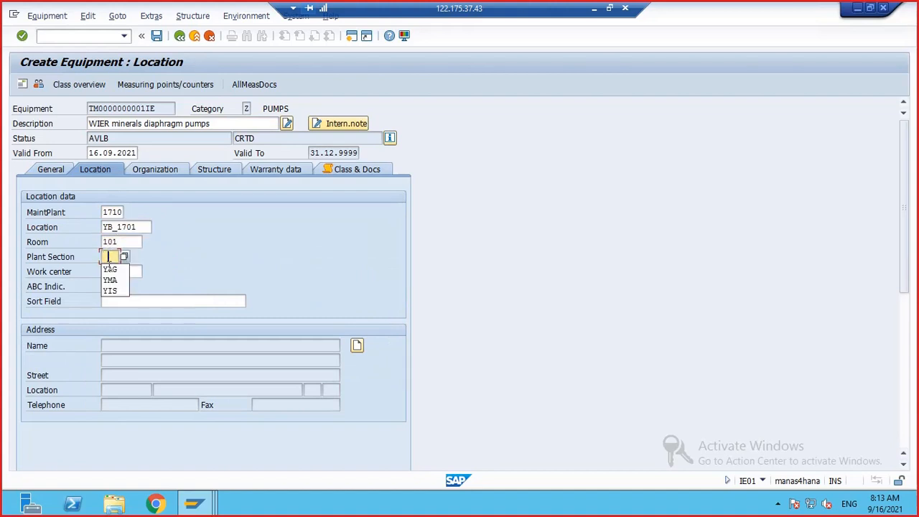
click(110, 265)
click(108, 282)
click(107, 286)
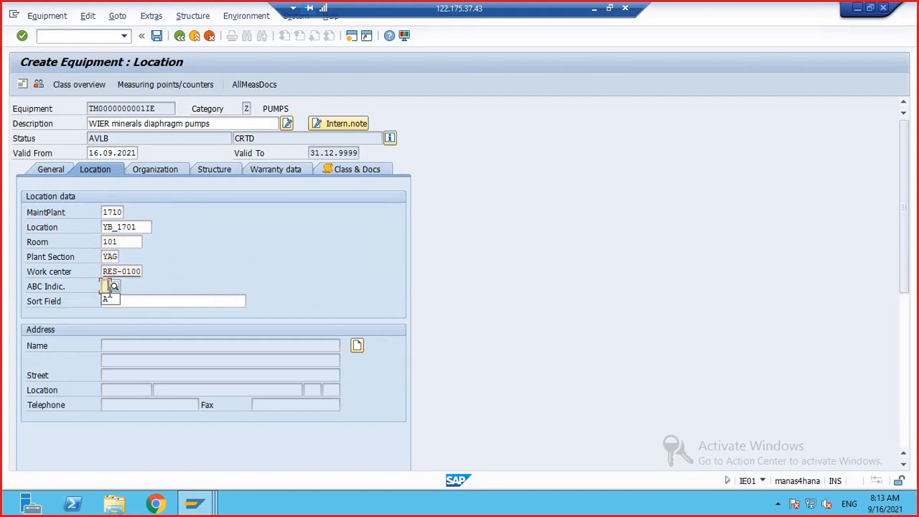
click(107, 298)
click(171, 110)
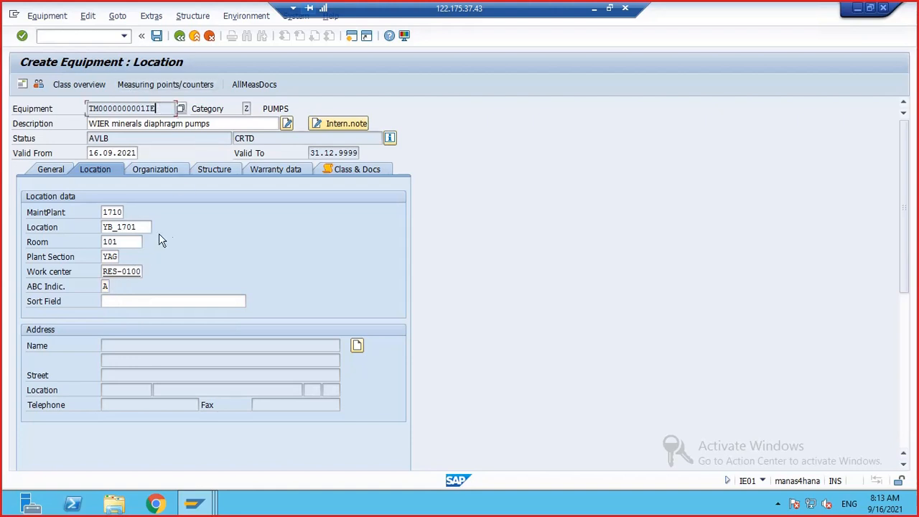
Assign cost center 17101701 in the diaphragm pumps' account assignment
click(158, 168)
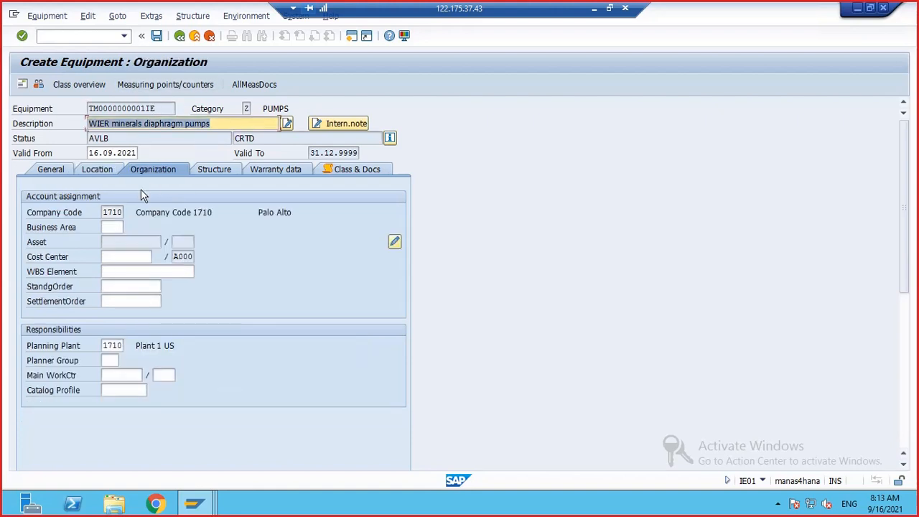
click(113, 227)
click(122, 257)
click(117, 264)
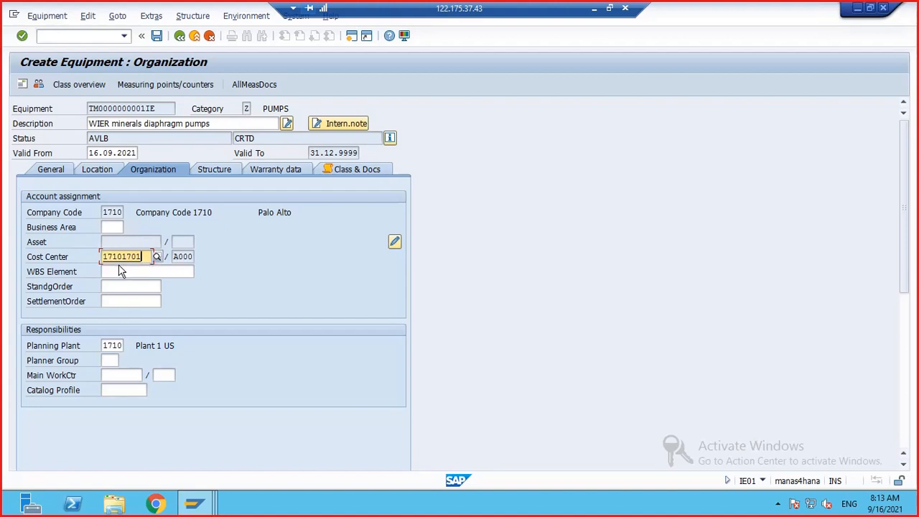
click(112, 286)
Set the pump's responsibilities to planner group 910 and main work center RES-0100 in plant 1710
click(109, 360)
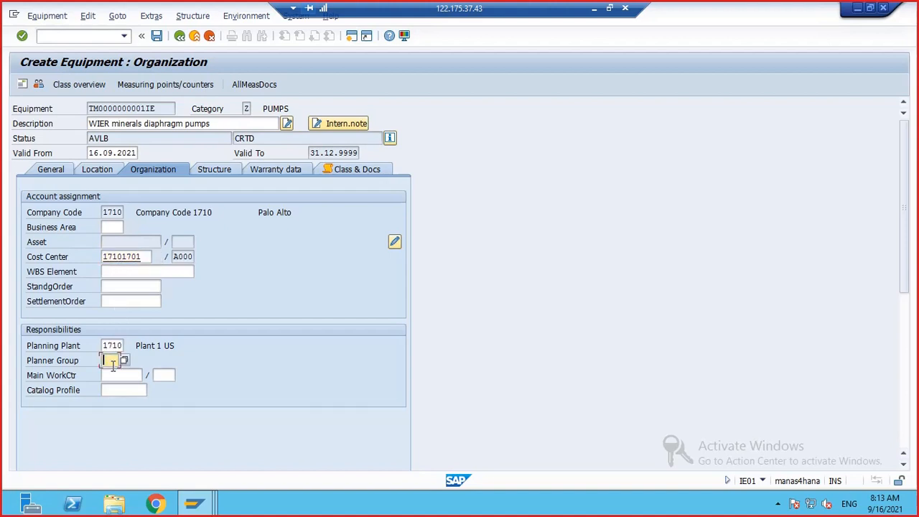
click(113, 369)
click(115, 375)
click(113, 388)
click(119, 390)
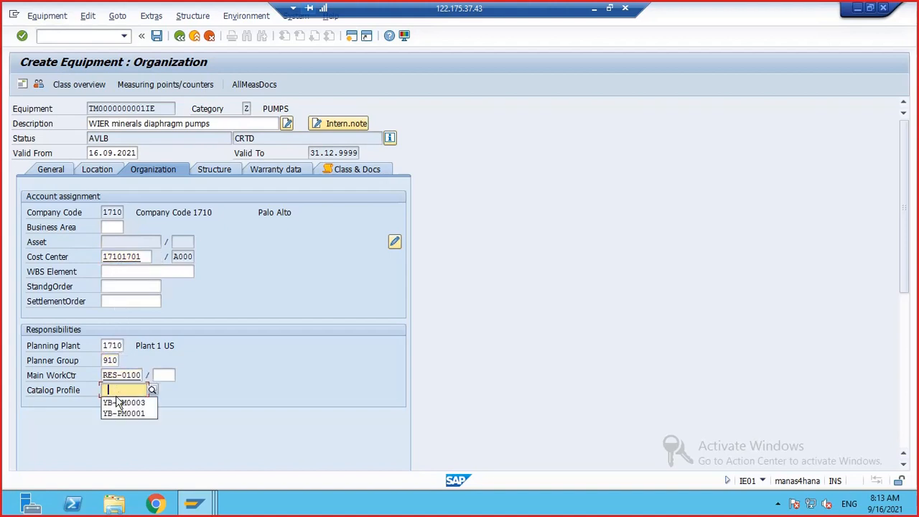
click(178, 354)
click(164, 375)
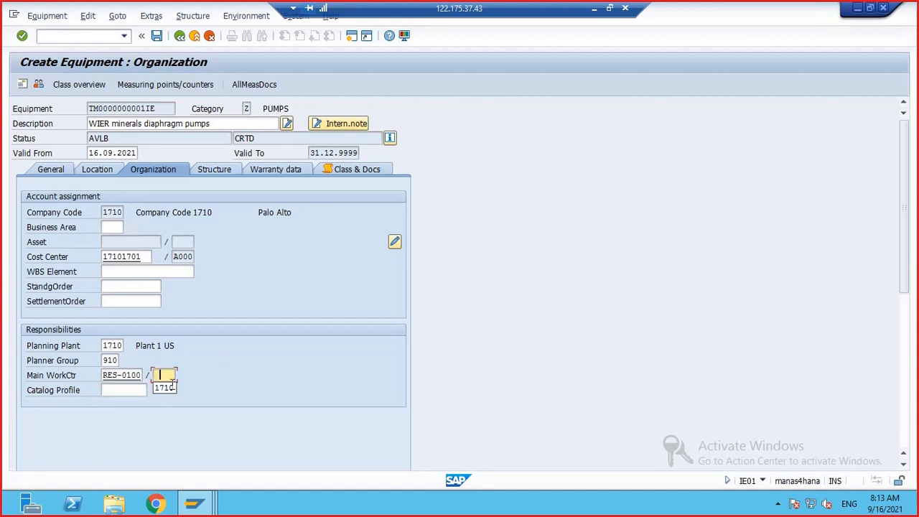
click(164, 386)
Check the structure and warranty data of the diaphragm pumps equipment and save it
click(215, 169)
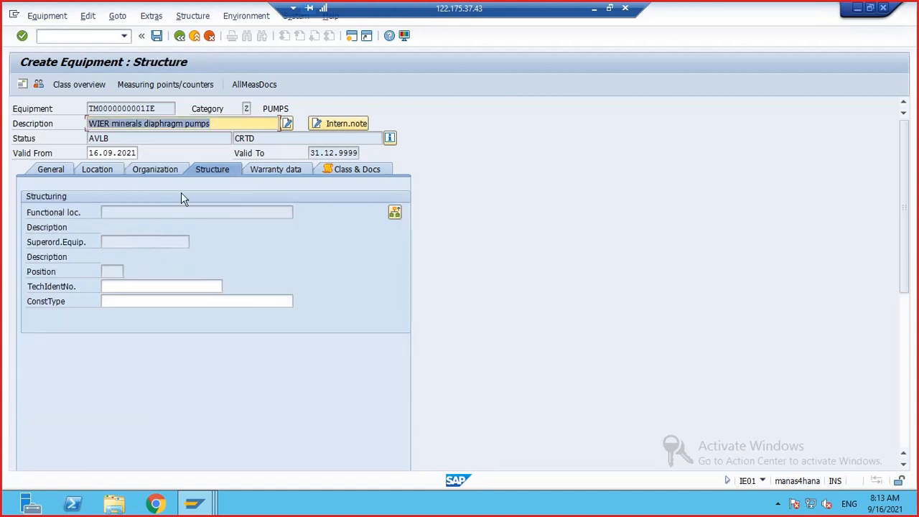
click(114, 271)
click(276, 170)
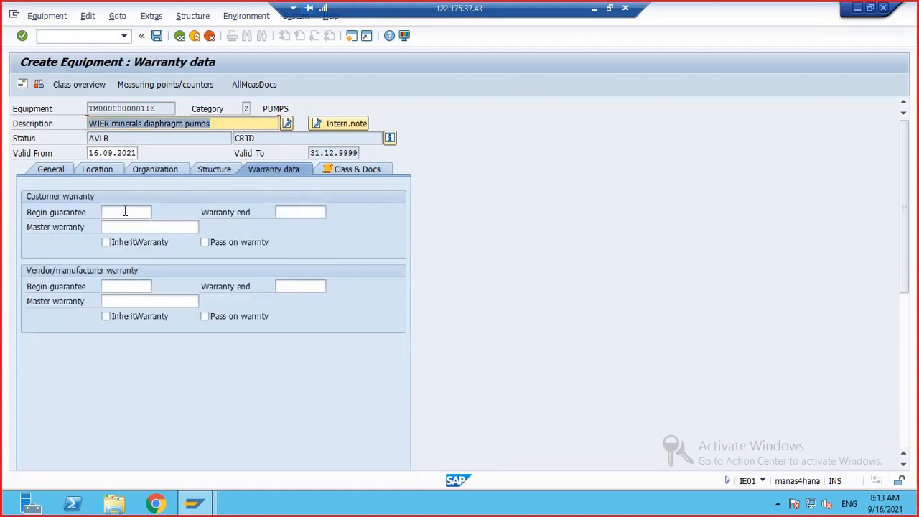
click(157, 36)
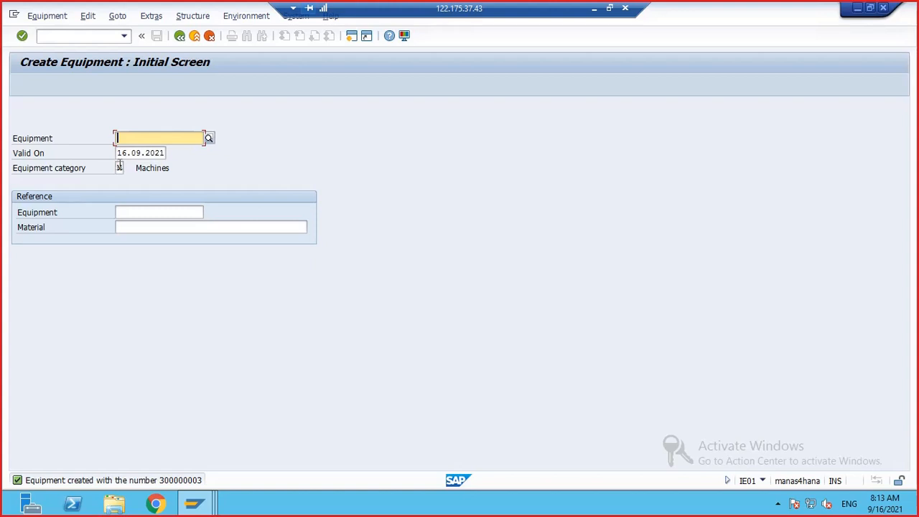
Start another equipment record in category M, Machines, with the description "Metso pumps"
key(Return)
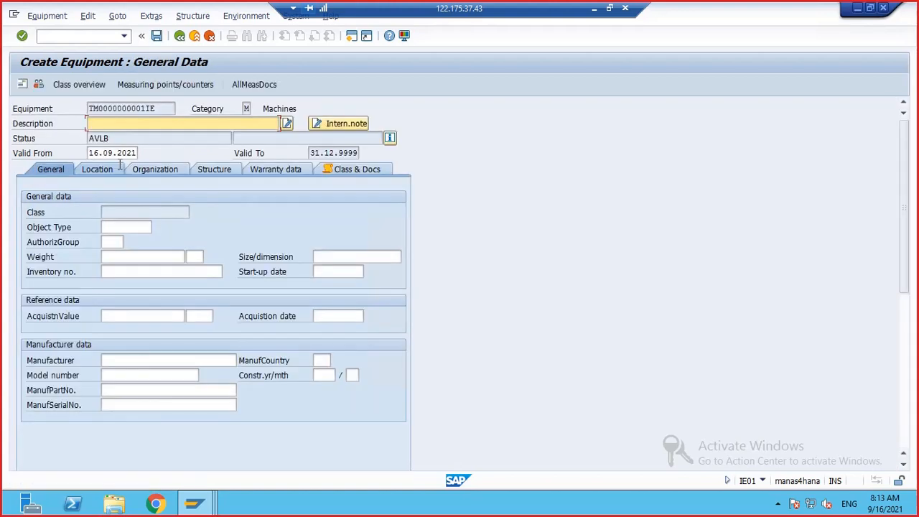
click(121, 123)
text(Me)
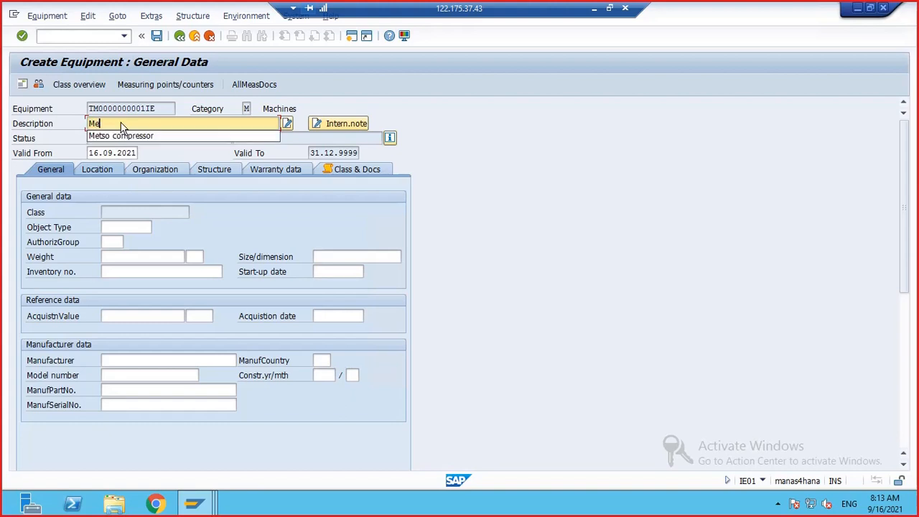
text(tso pumps)
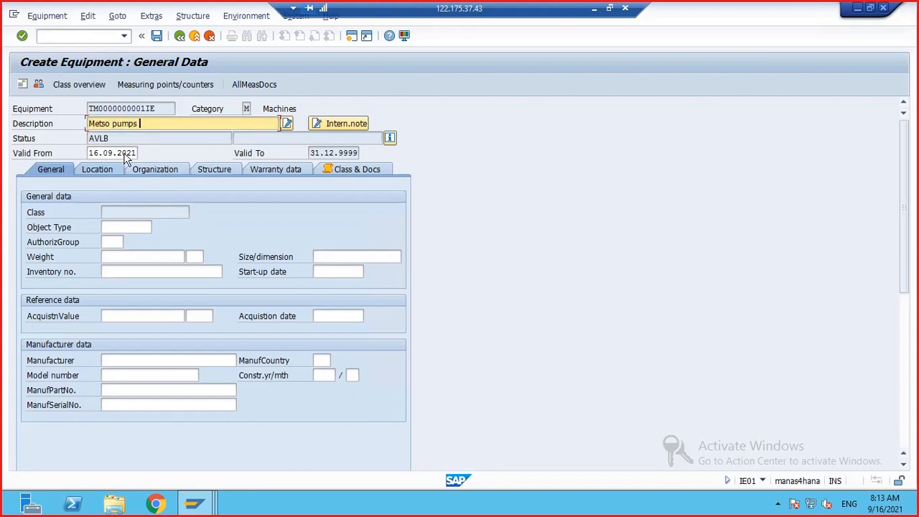
Assign object type 9500 and authorization group 0001 to the Metso pumps equipment
click(117, 227)
click(115, 242)
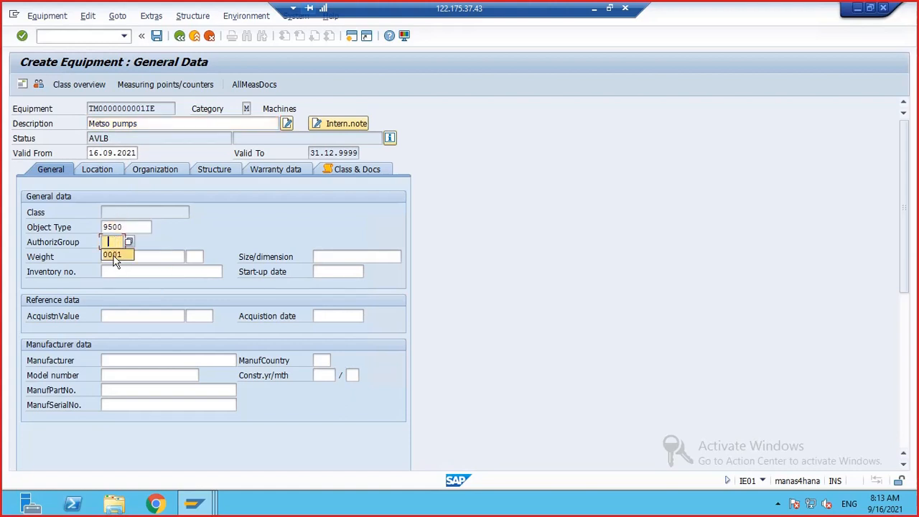
click(113, 255)
click(114, 316)
Fill in the manufacturer data with METSO, model number CP240, part number AP36483 and country US
click(108, 360)
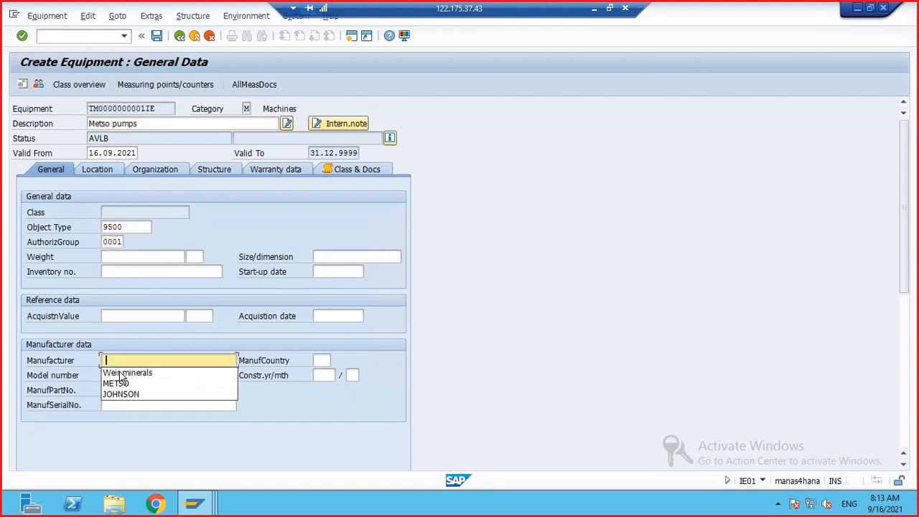
click(115, 381)
click(114, 375)
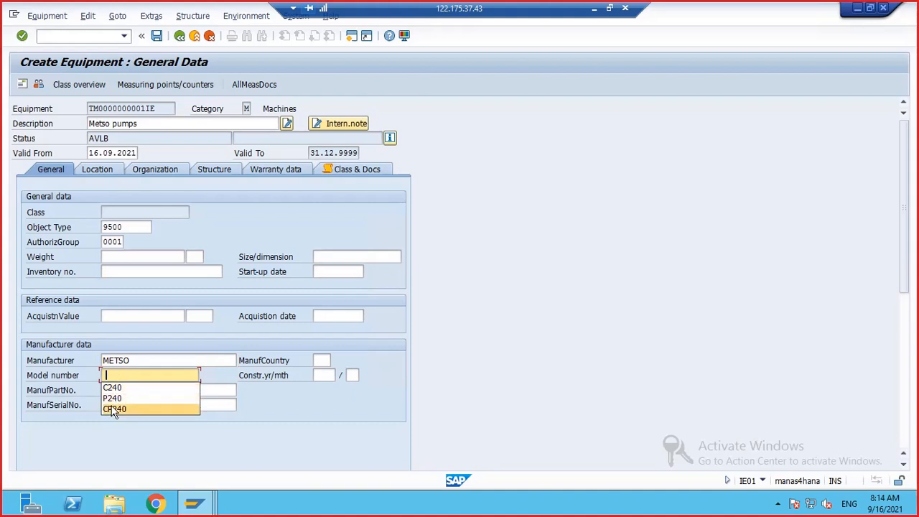
click(114, 409)
click(143, 390)
click(127, 404)
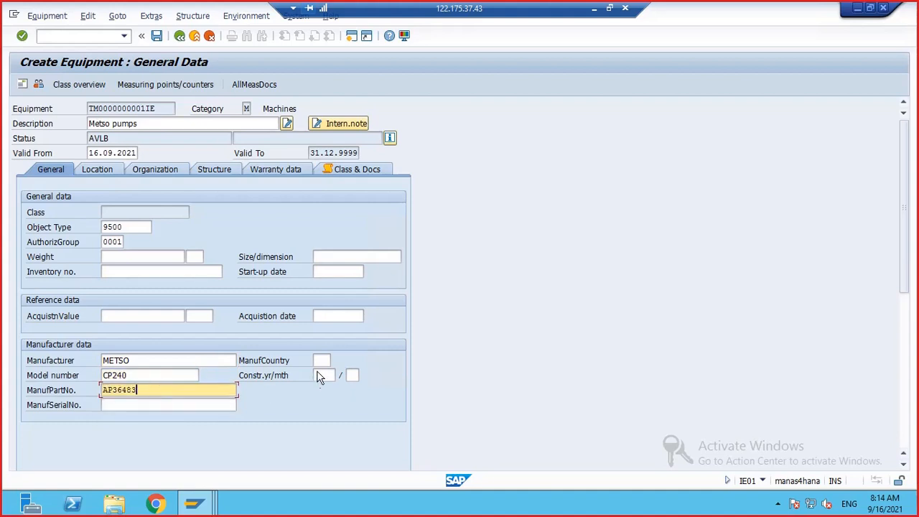
click(321, 360)
click(320, 375)
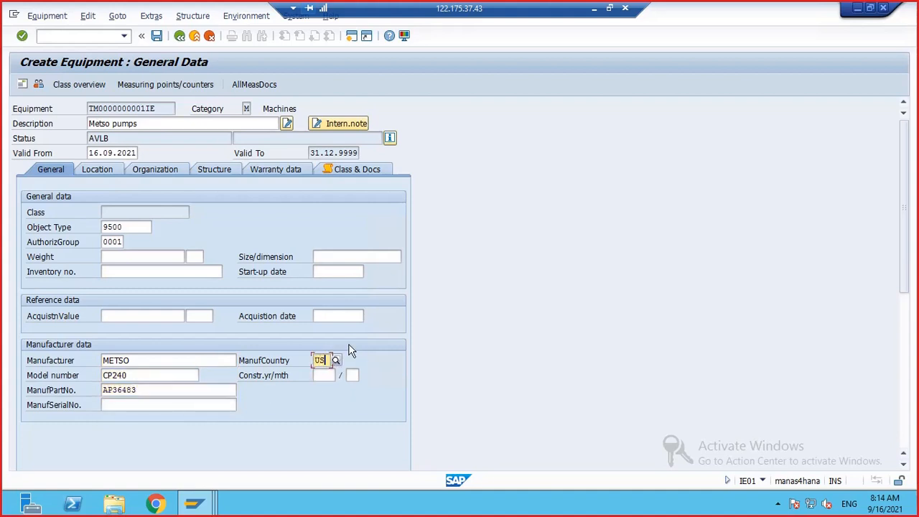
Assign maintenance plant 1710 and location YB_1701 in the location data of the Metso pumps equipment
key(Return)
click(107, 170)
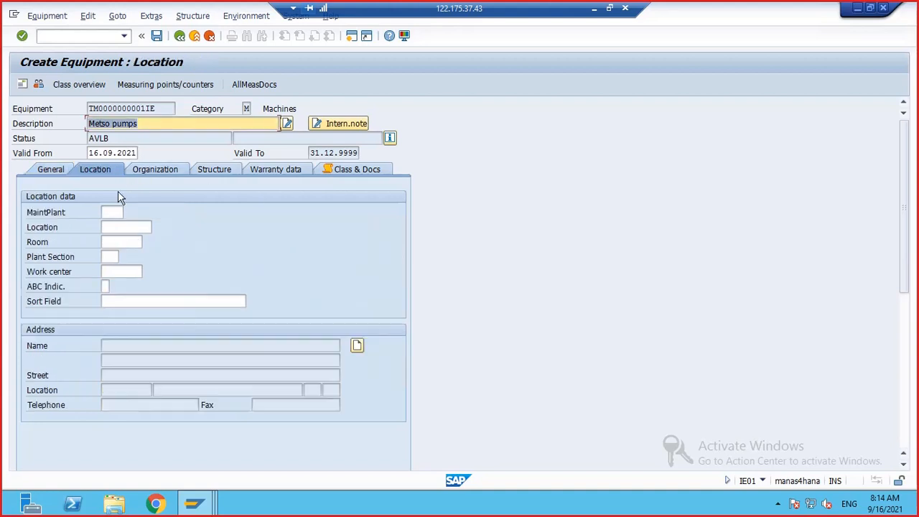
click(112, 211)
click(116, 223)
click(118, 227)
click(115, 240)
Fill in room 101, plant section YAG and work center RES-0100 for the Metso pumps equipment
click(114, 242)
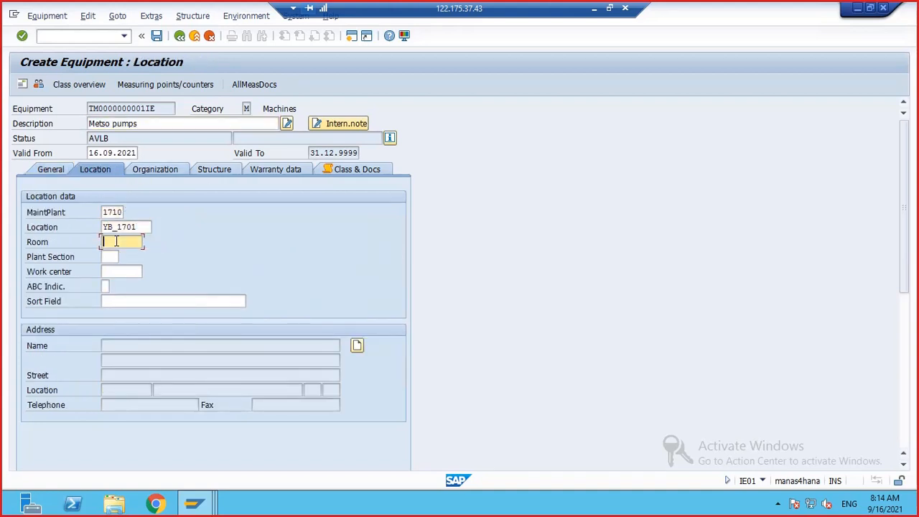
click(113, 255)
click(113, 256)
click(112, 270)
click(112, 270)
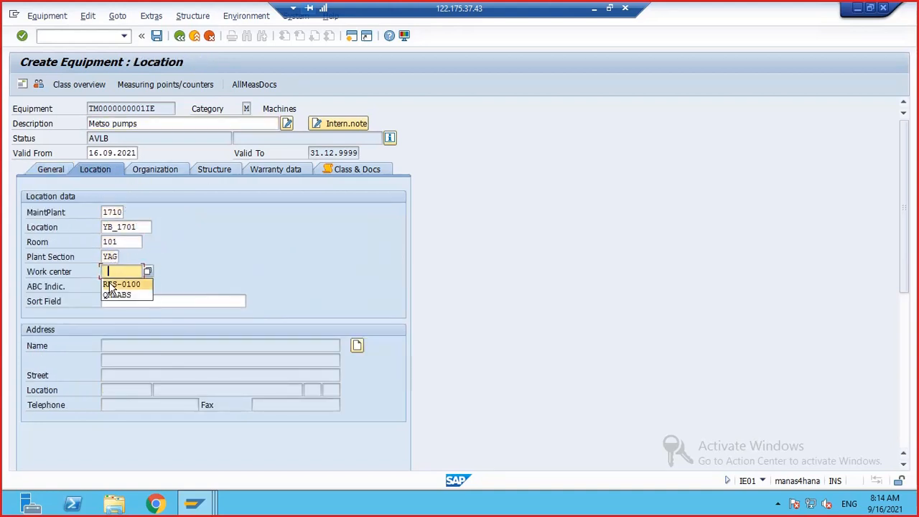
click(108, 285)
click(105, 286)
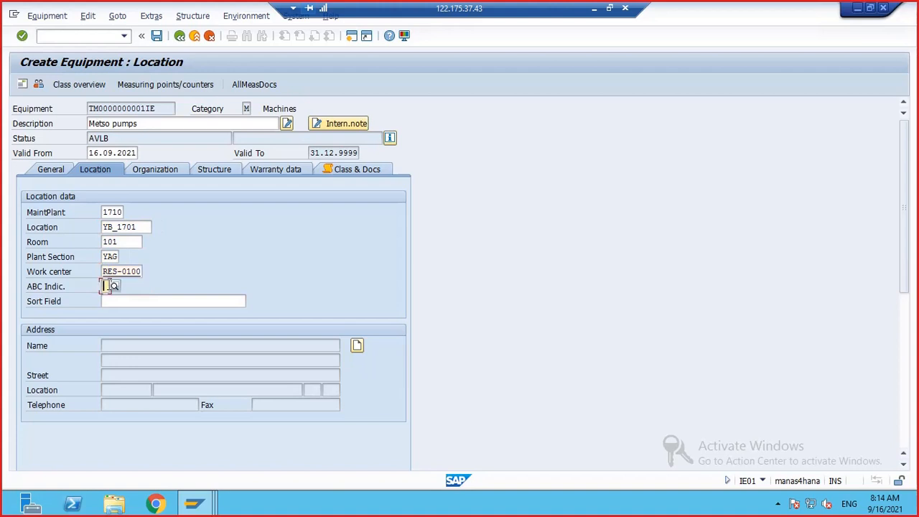
Assign cost center 17101701 in the organization data of the Metso pumps equipment
click(180, 173)
click(112, 257)
click(112, 257)
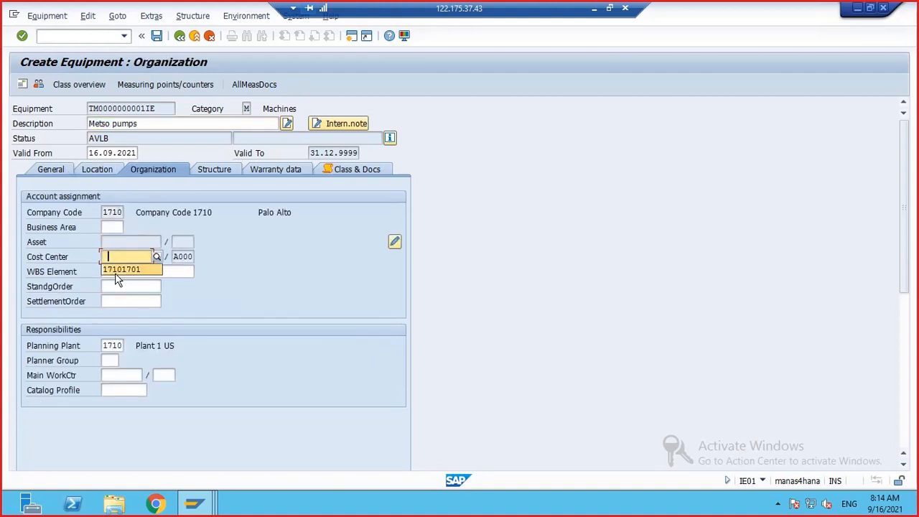
click(115, 273)
click(112, 301)
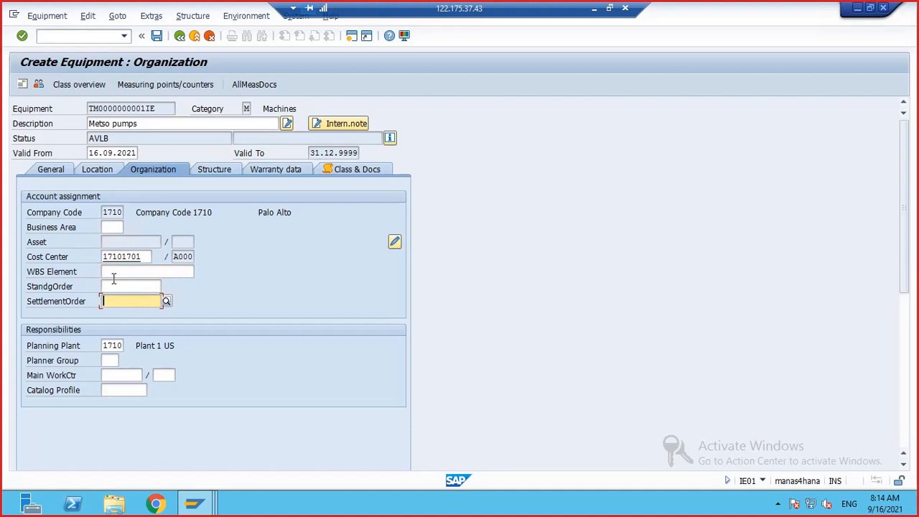
Set the equipment's responsibilities to planner group 910 and main work center RES-0100
click(107, 361)
click(107, 361)
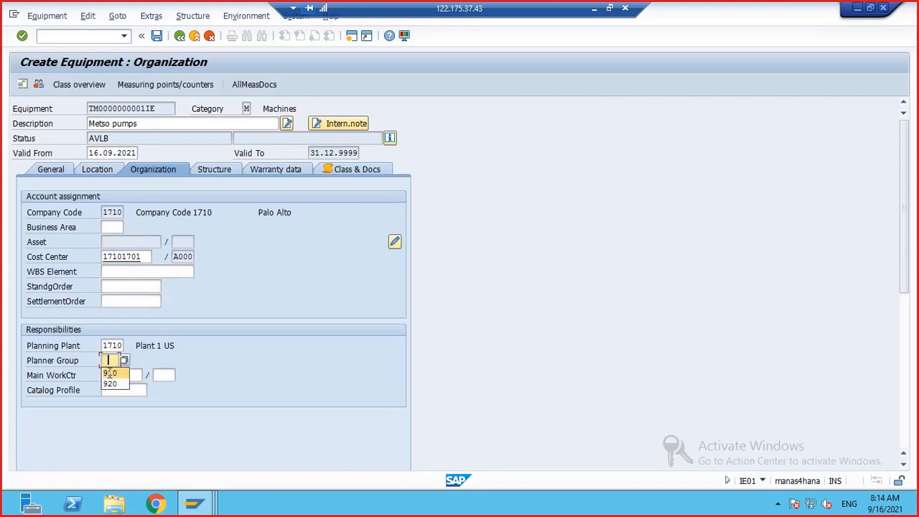
click(113, 374)
click(117, 388)
click(161, 375)
click(162, 375)
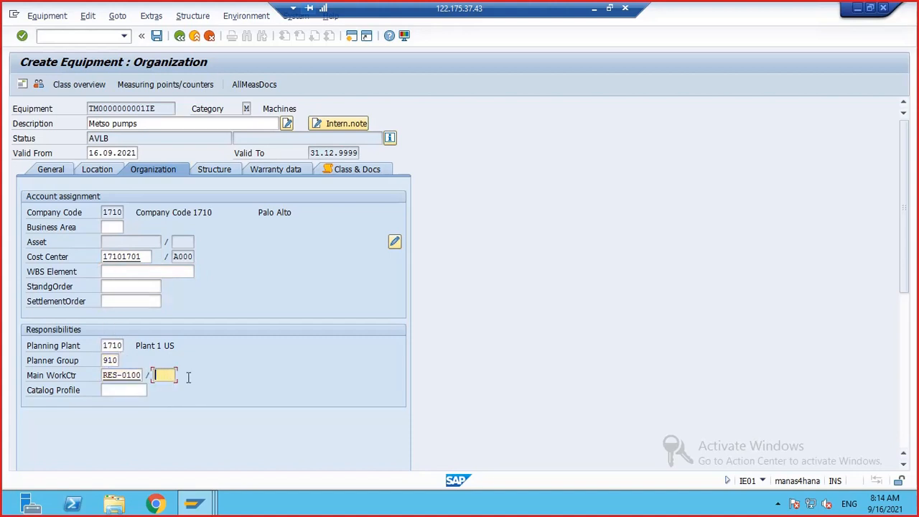
click(165, 388)
key(Return)
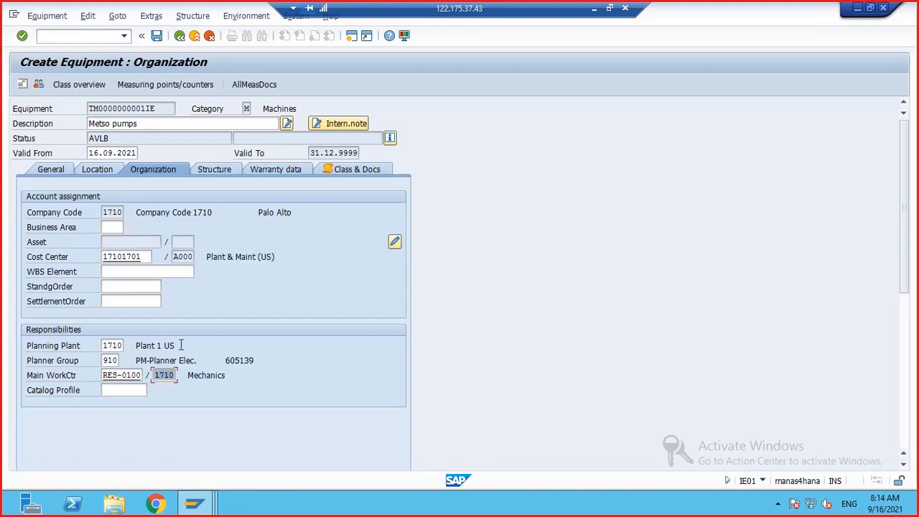
Check the structure and warranty data of the Metso pumps equipment and save it
click(220, 169)
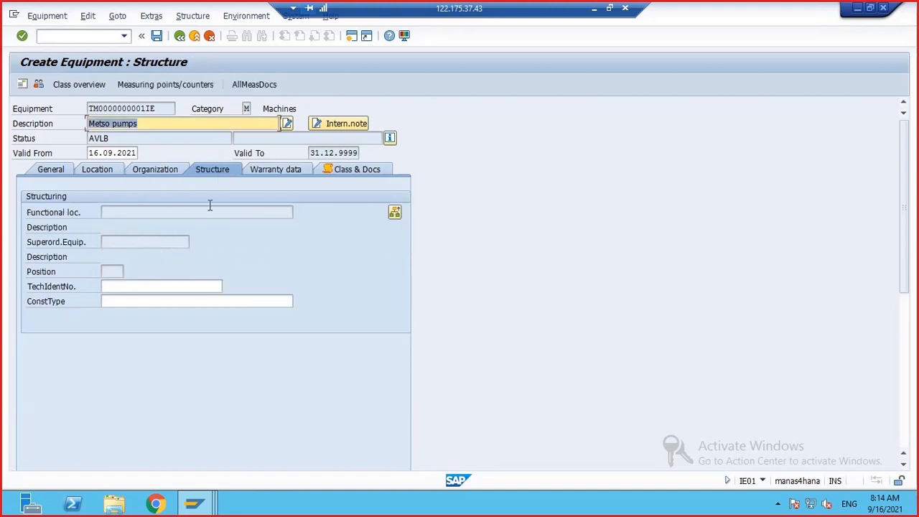
click(288, 170)
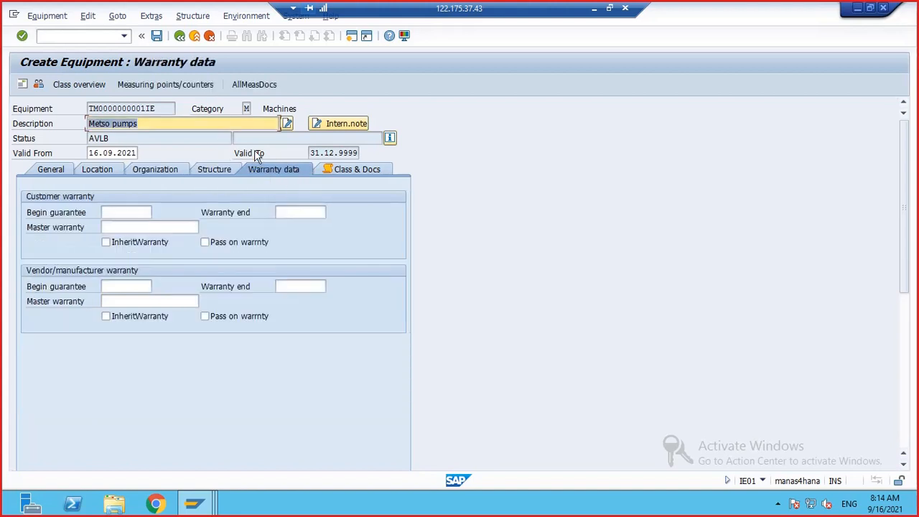
click(156, 35)
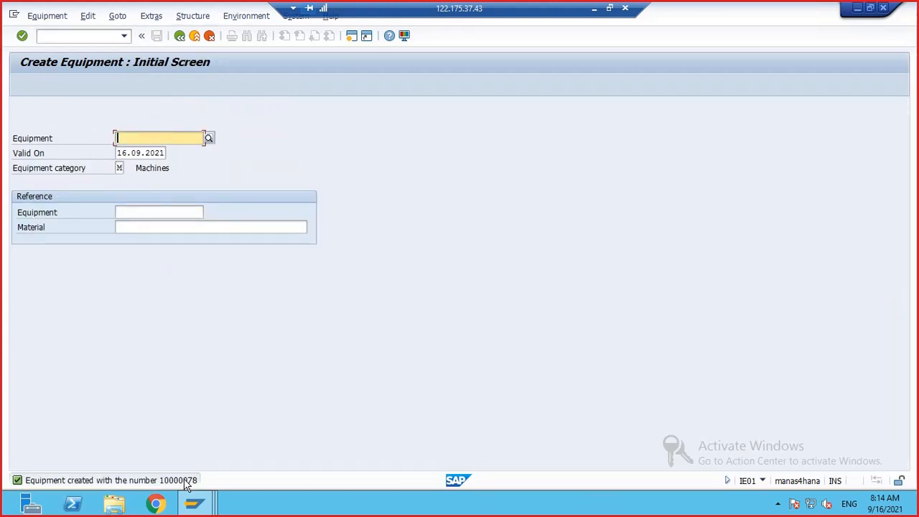
Start transaction SE16N and load the equipment master table EQUI
click(70, 34)
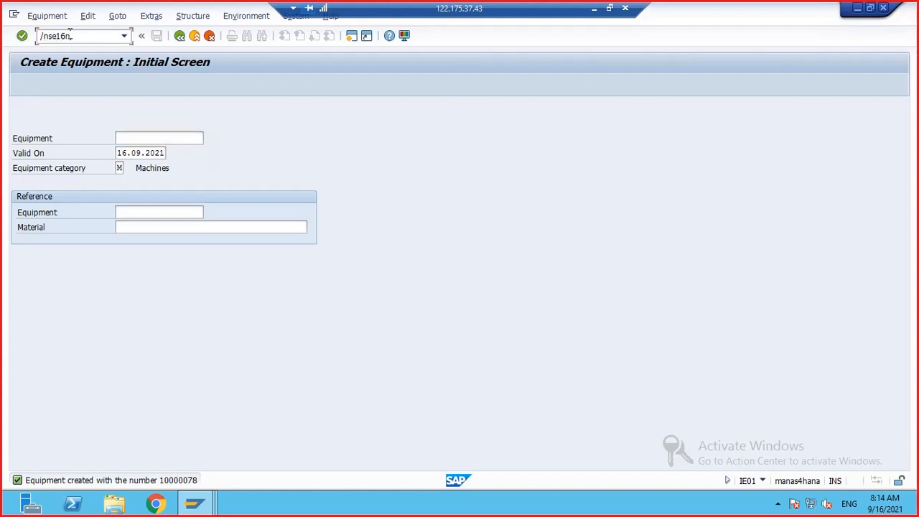
text(/nse16n)
key(Return)
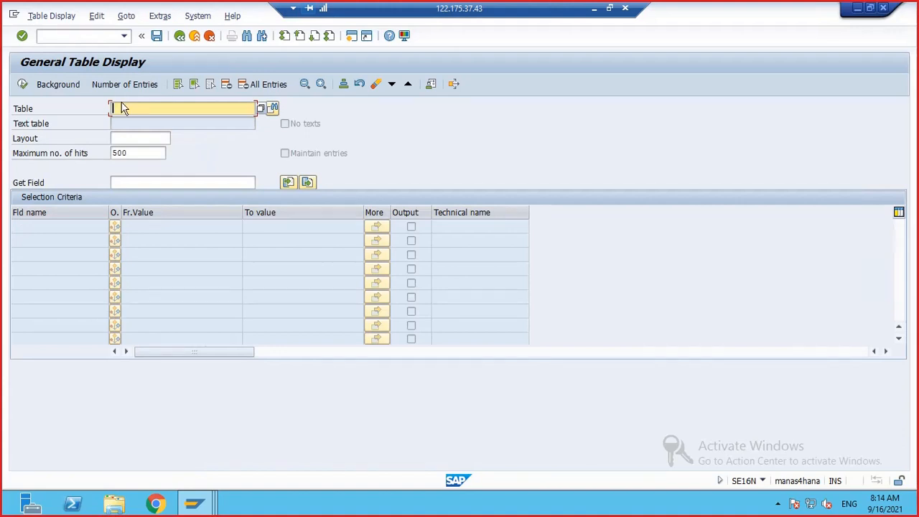
text(equi)
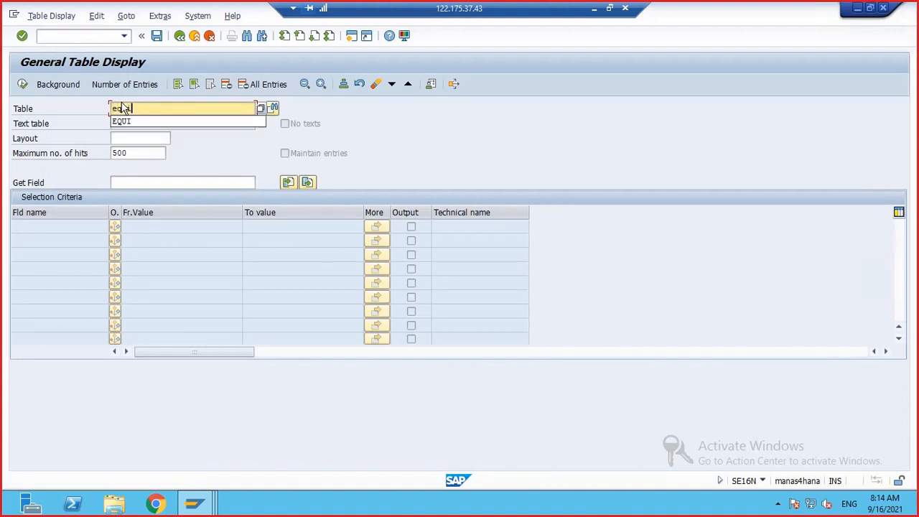
key(Return)
List the EQUI table entries created on 16.09.2021
click(128, 255)
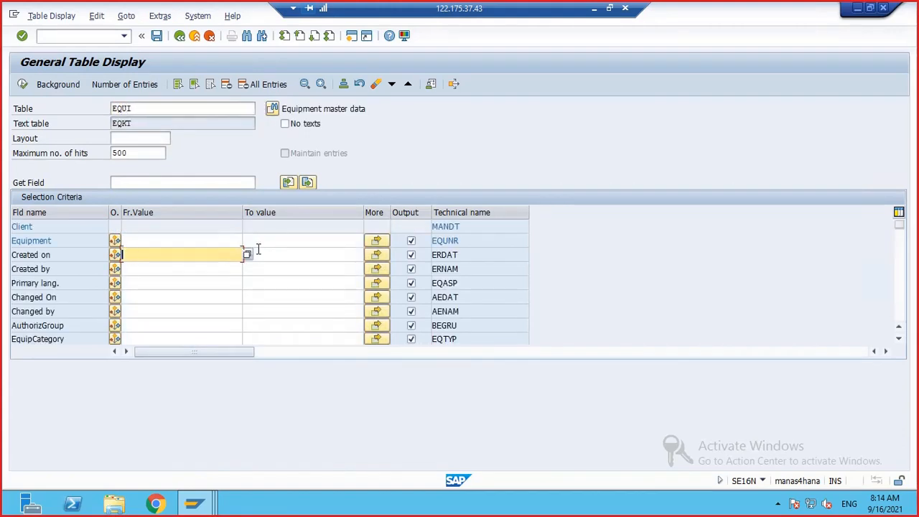
click(251, 255)
click(239, 255)
click(245, 251)
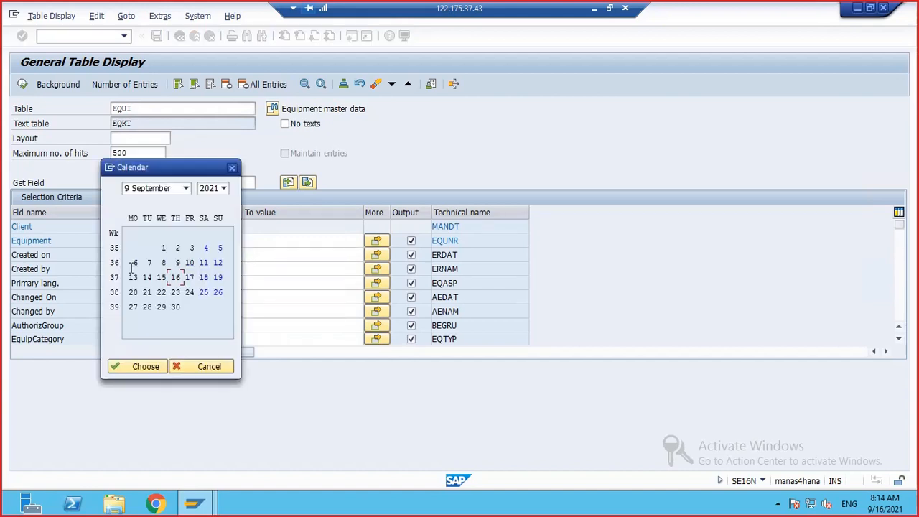
double_click(176, 277)
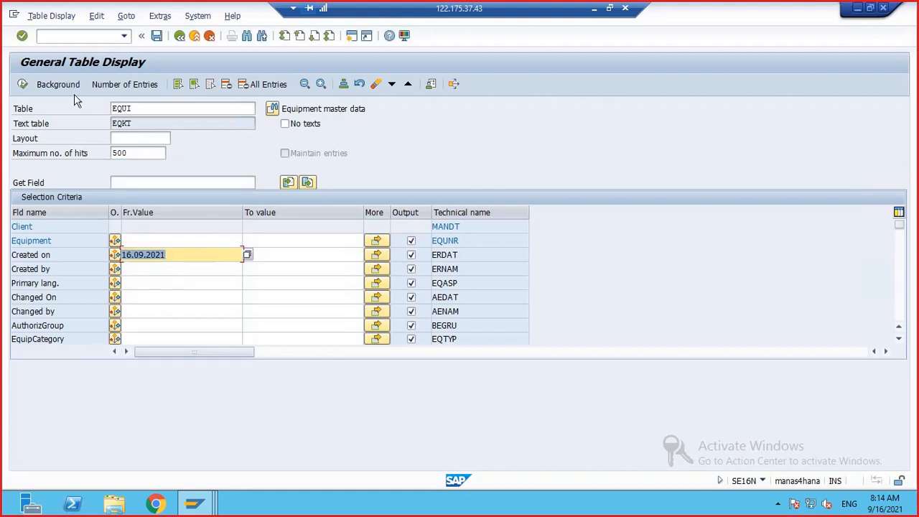
click(23, 84)
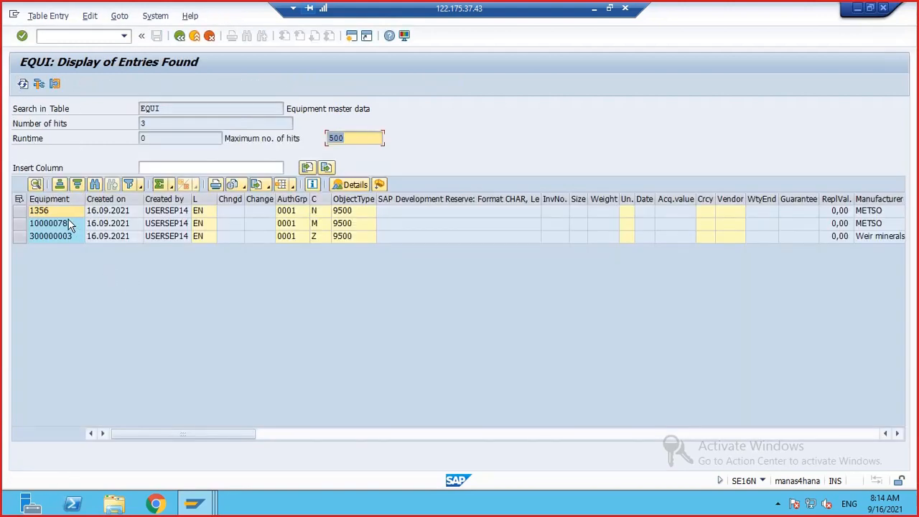
Copy equipment numbers 10000078 and 300000003 into cells C47:C48 of the BOM sheet in Excel and widen column C to show them fully
click(70, 225)
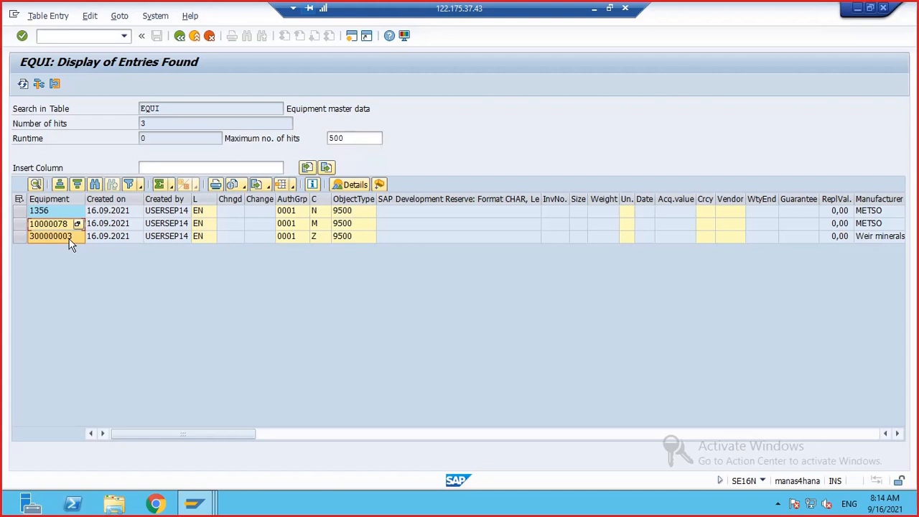
key(ctrl+c)
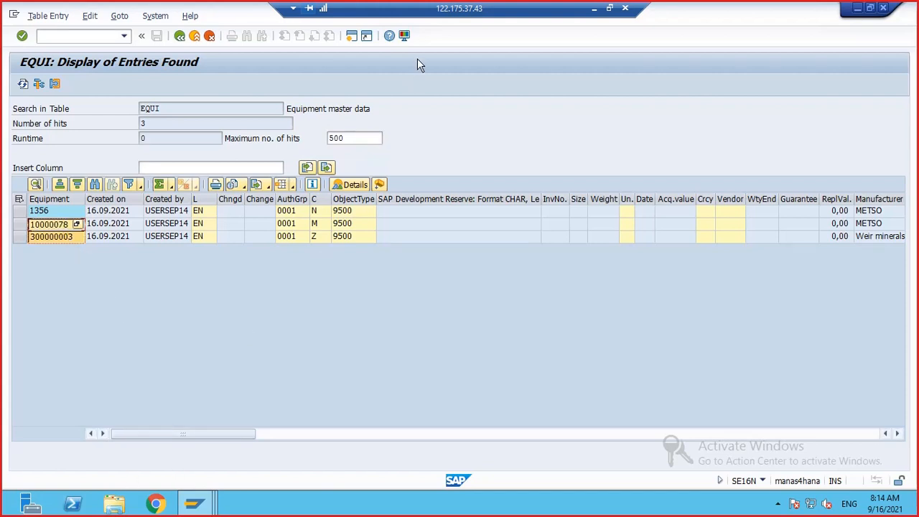
click(594, 8)
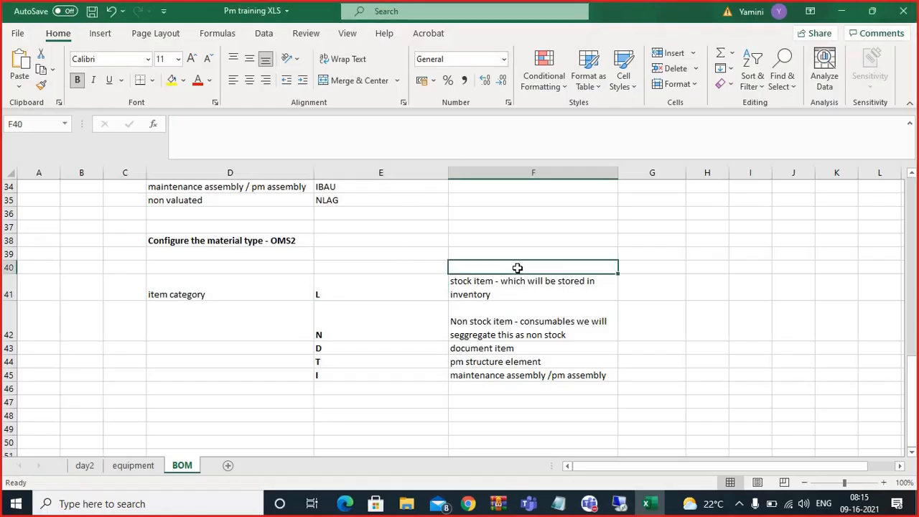
scroll(308, 309, down, 2)
click(125, 321)
key(ctrl+v)
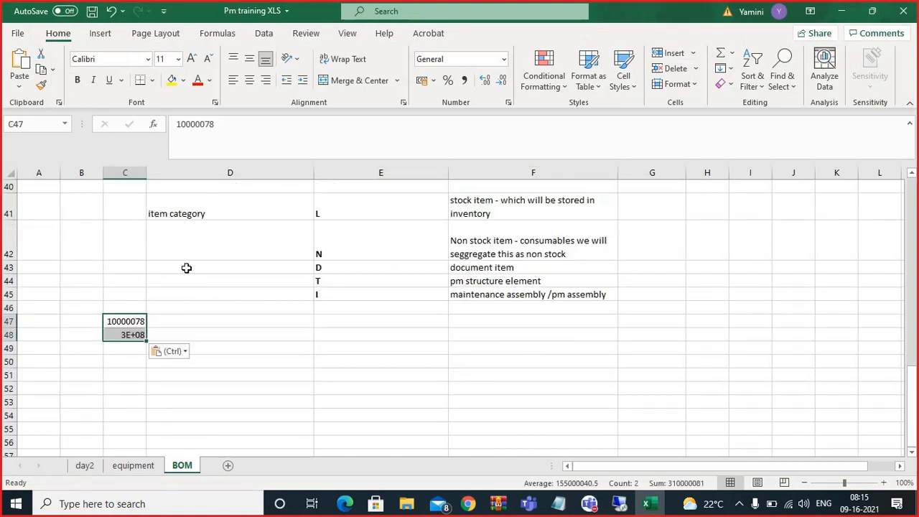
drag(146, 172, 183, 173)
click(287, 319)
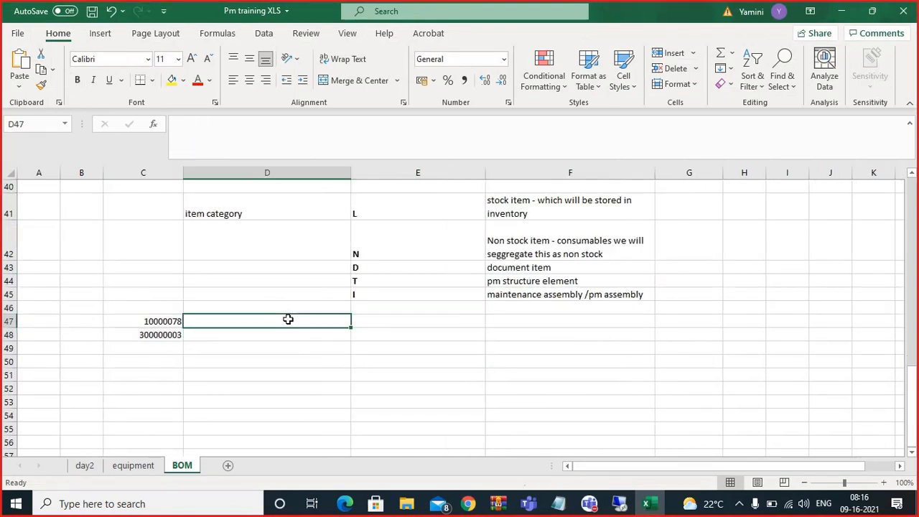
Return to SAP and display the NTPC functional location structure in IH01 with installed equipment and equipment hierarchy included
click(619, 503)
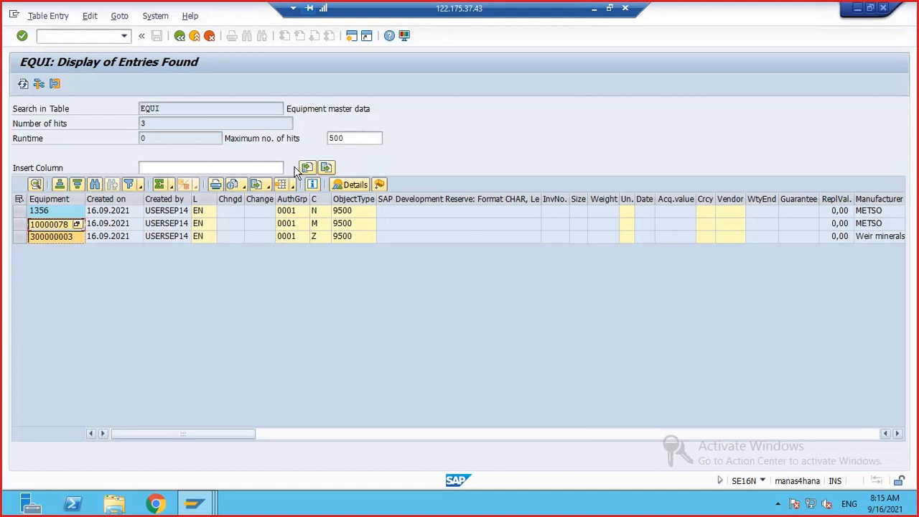
click(96, 41)
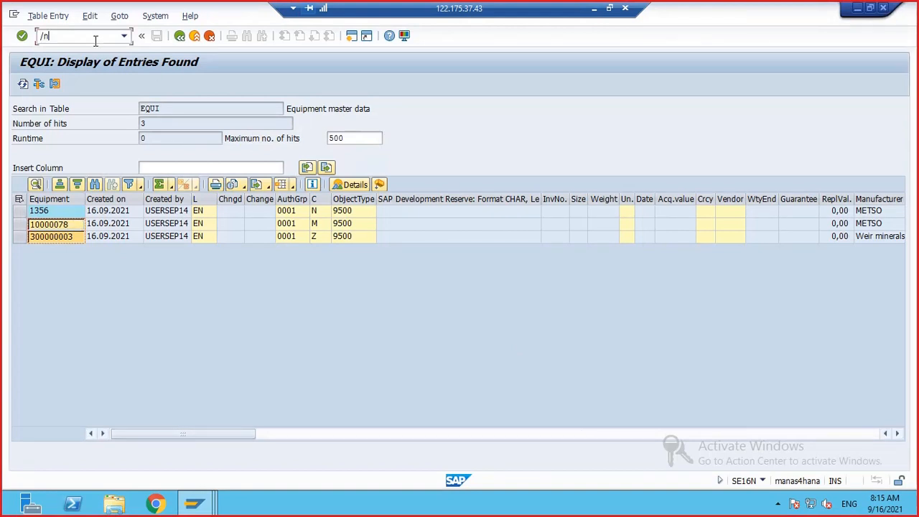
key(Return)
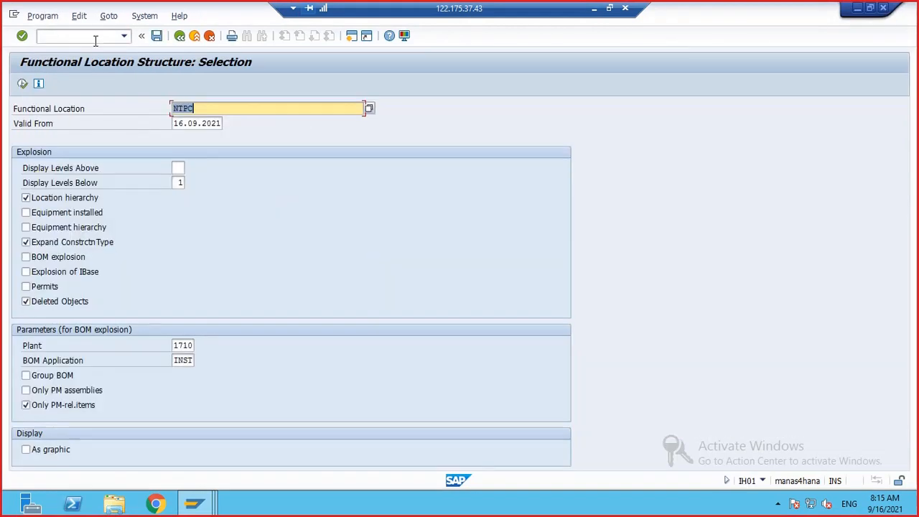
click(25, 213)
click(26, 226)
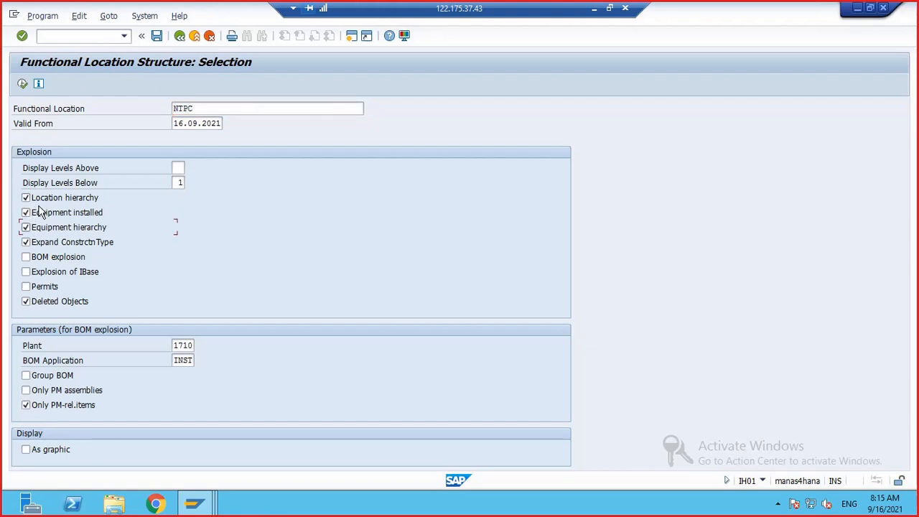
click(22, 84)
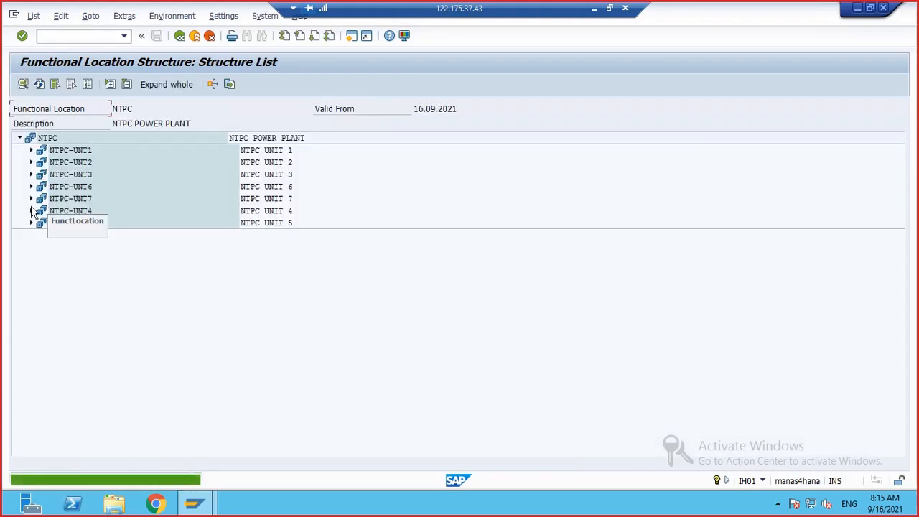
Expand NTPC units 7, 4 and 5, opening the boiler and motor levels of units 4 and 5 to examine their installed equipment
click(30, 198)
click(31, 222)
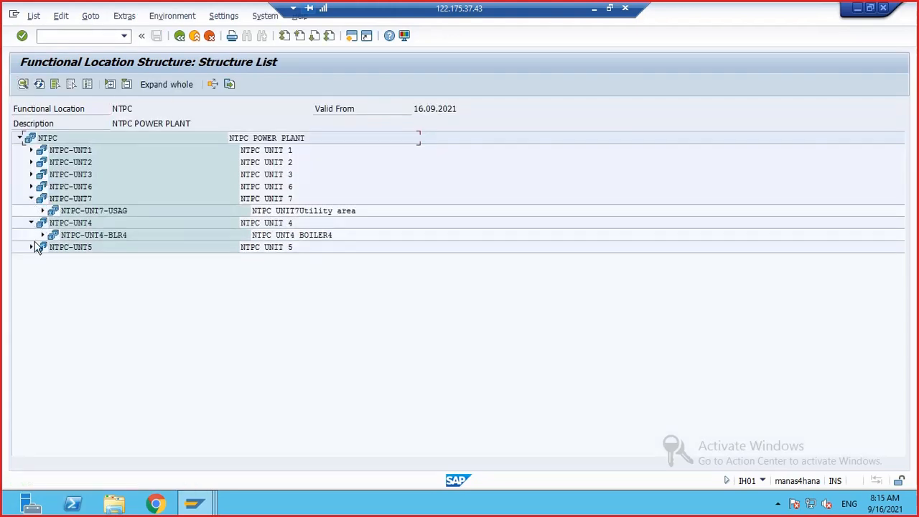
click(42, 235)
click(54, 247)
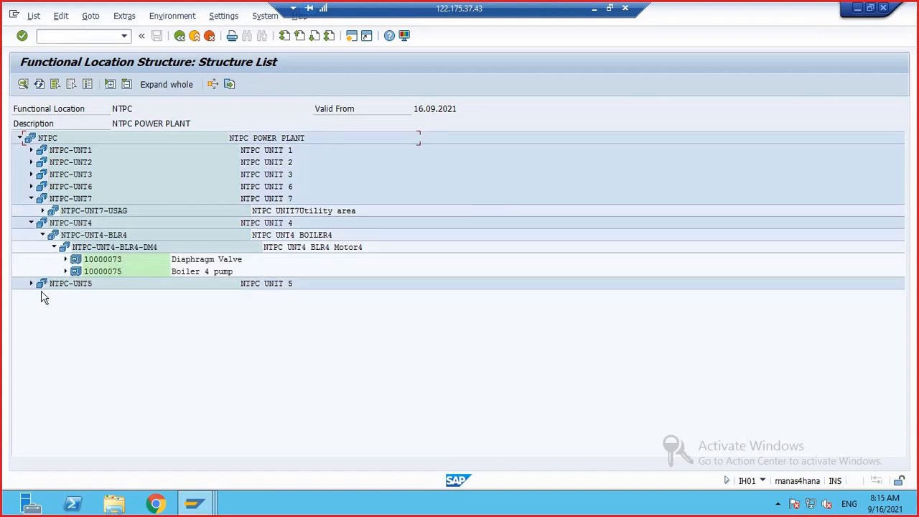
click(31, 283)
click(43, 295)
click(54, 307)
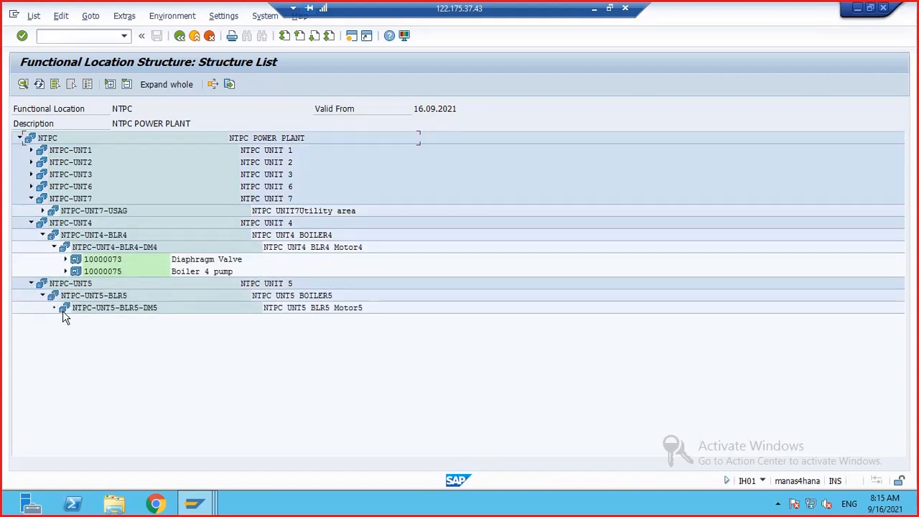
Open functional location NTPC-UNT5-BLR5-DM5 in change mode and call up its equipment installation list
double_click(127, 308)
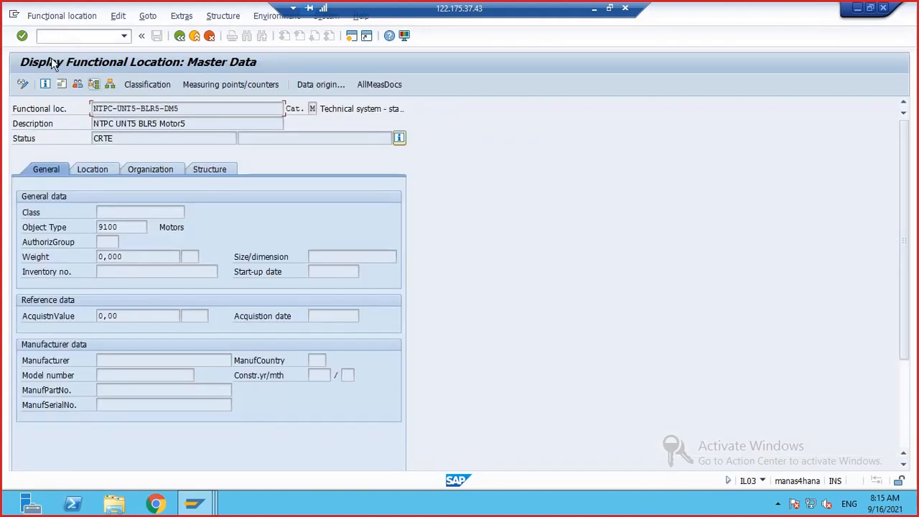
click(22, 85)
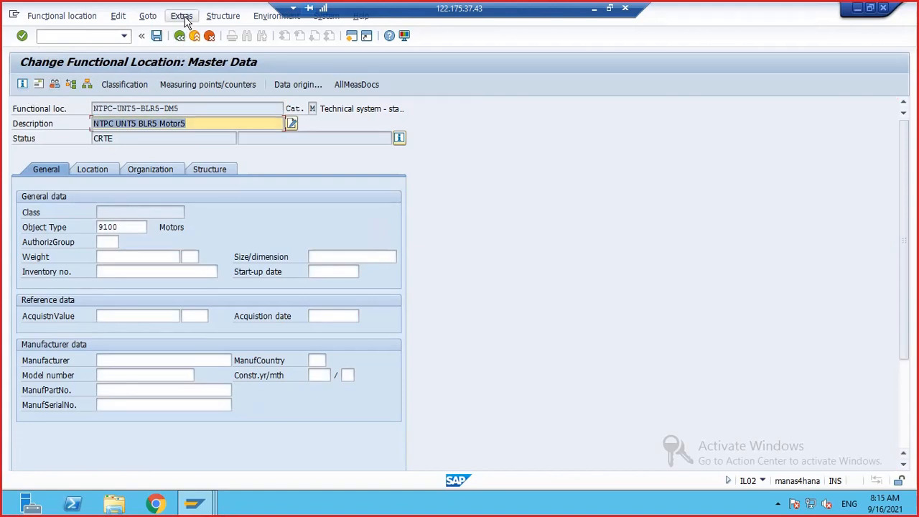
click(223, 16)
click(255, 140)
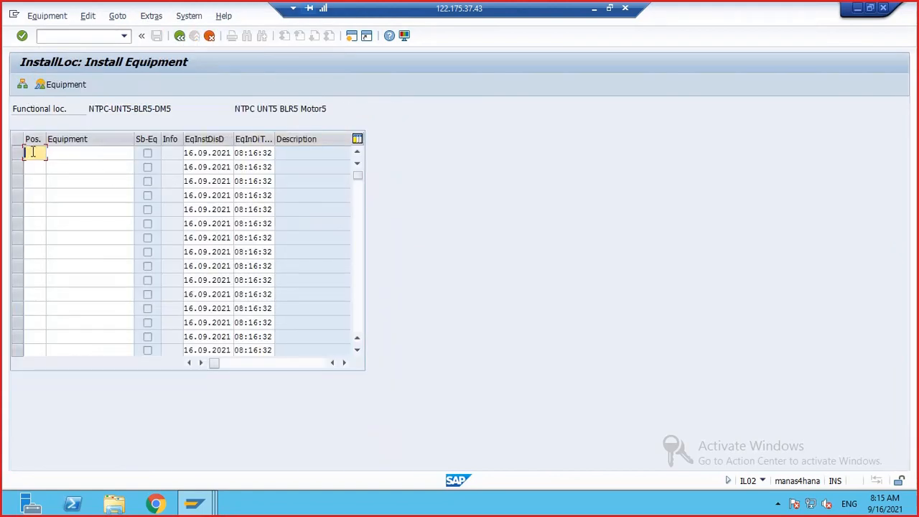
Try to install equipment 10000078 and 300000003 at positions 01 and 02 of NTPC-UNT5-BLR5-DM5, reading the detailed help for the system message
text(1)
key(Tab)
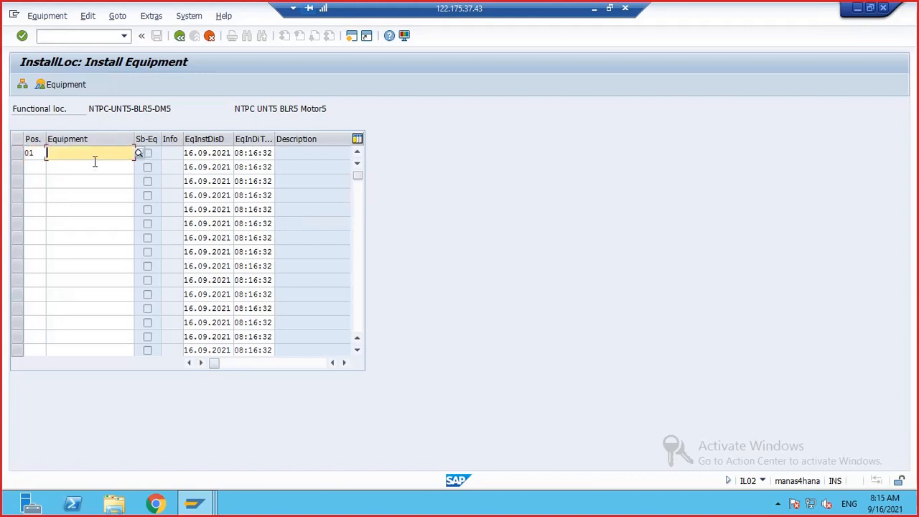
key(ctrl+v)
click(31, 168)
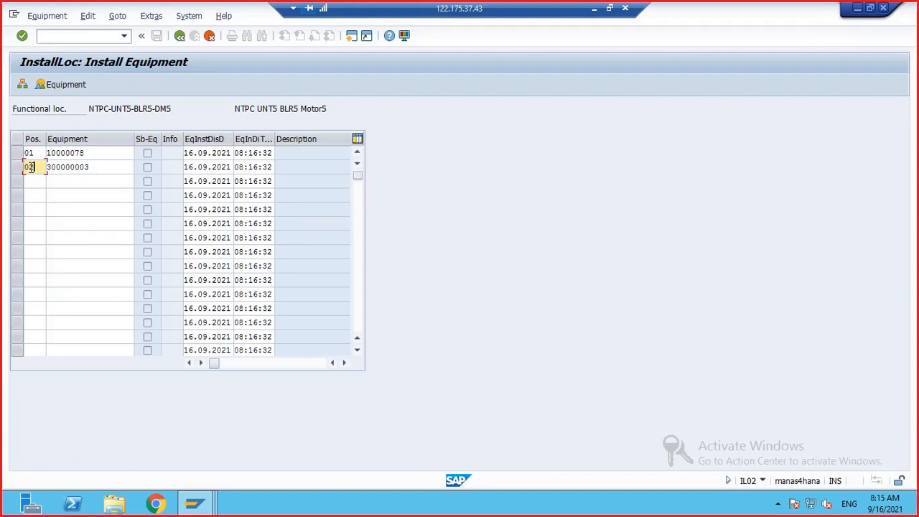
key(Return)
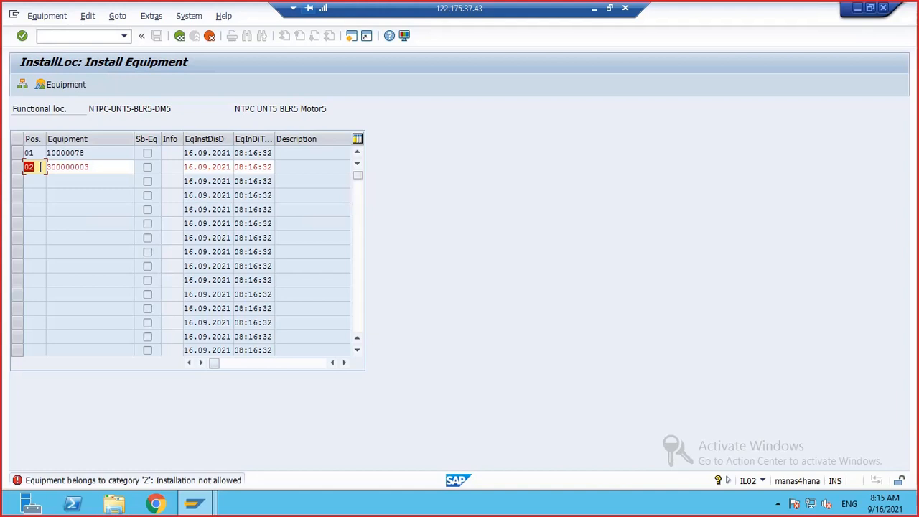
key(F1)
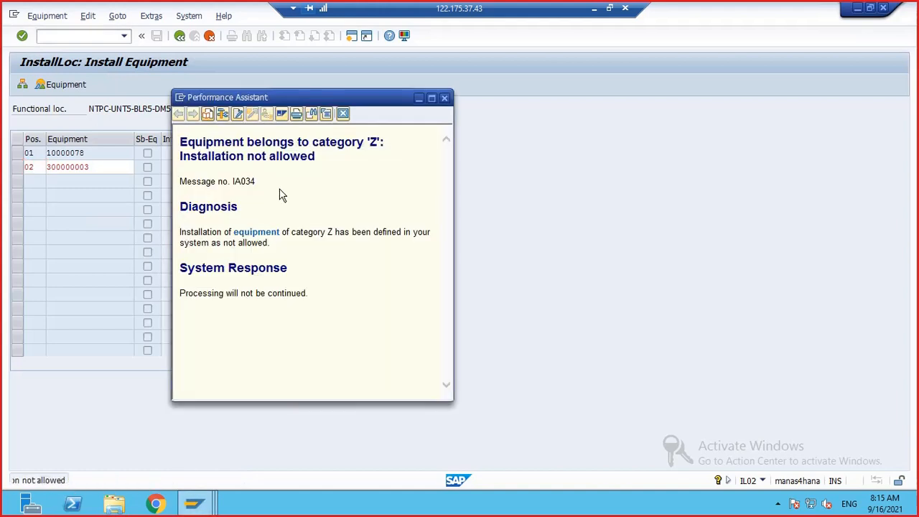
click(447, 97)
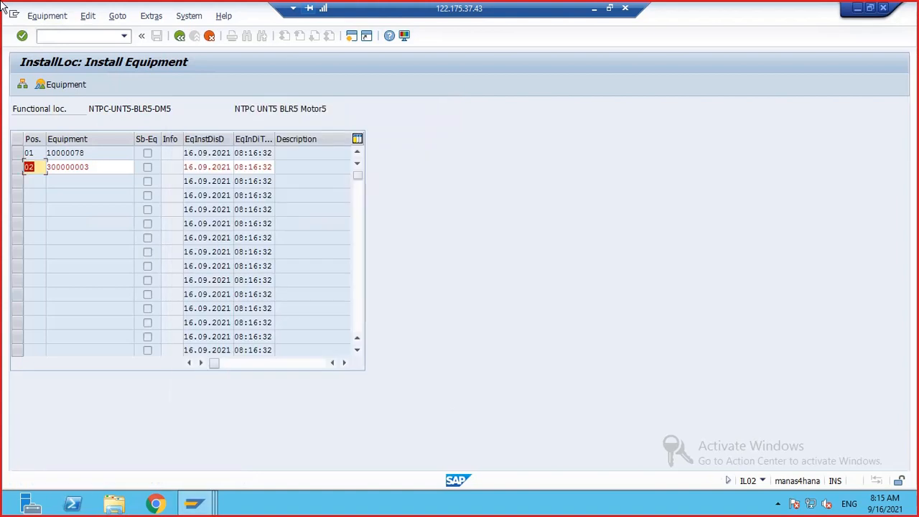
Open customizing transaction SPRO in a new session and display the SAP Reference IMG
click(52, 44)
text(/OSPRO)
key(Return)
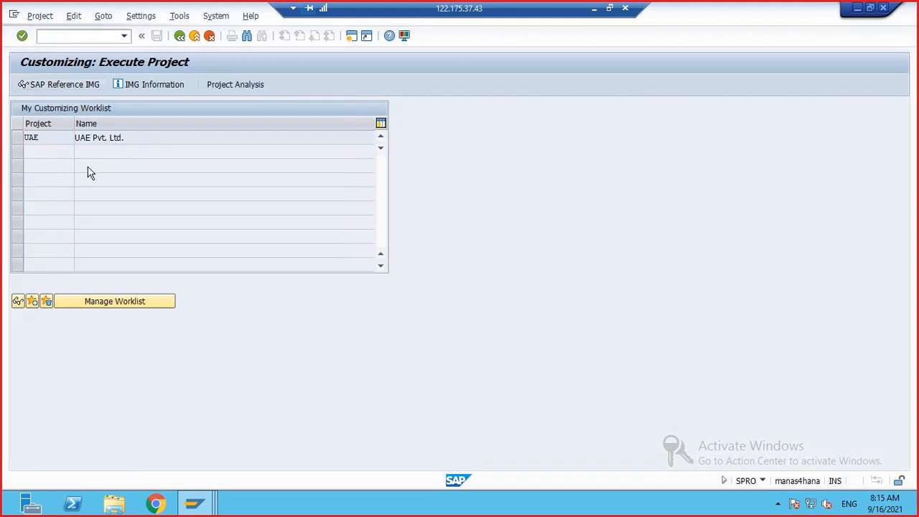
key(F5)
Expand Plant Maintenance and Customer Service and its master data node in the IMG down to the Technical Objects activities
scroll(253, 289, down, 2)
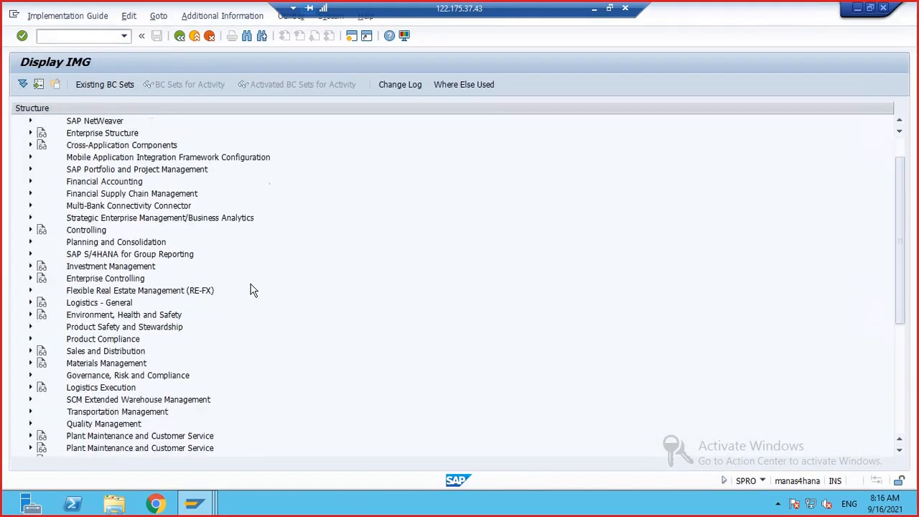
scroll(252, 290, down, 2)
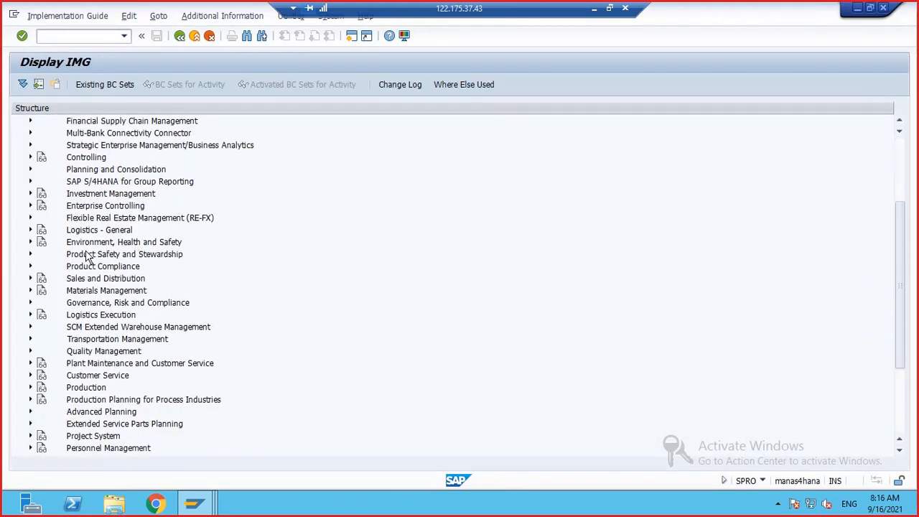
scroll(57, 260, down, 2)
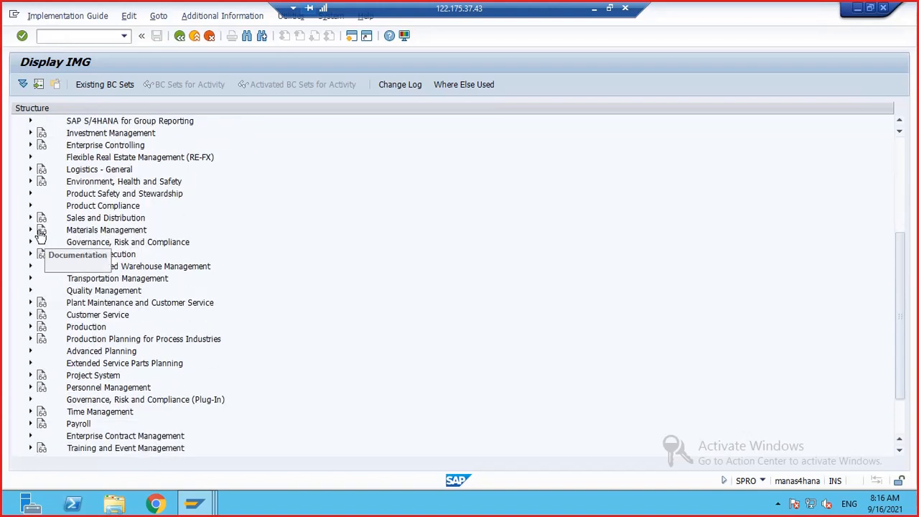
click(30, 303)
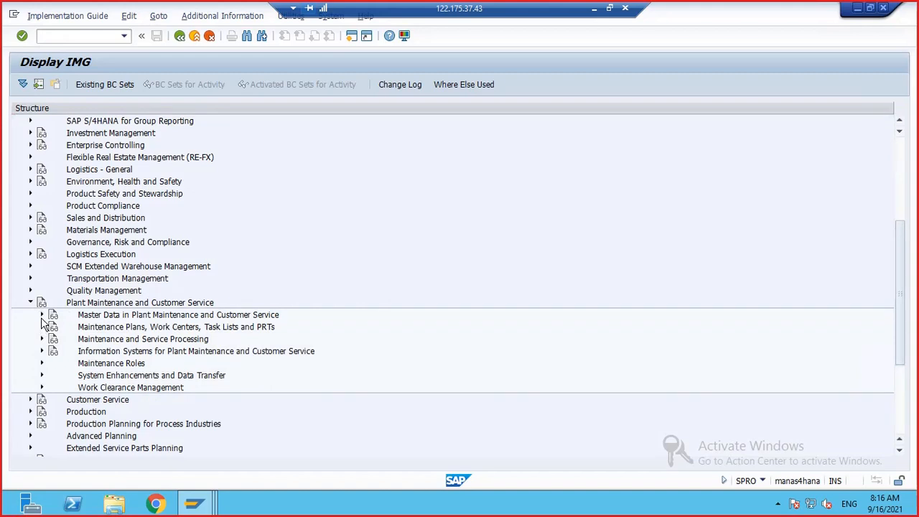
click(41, 316)
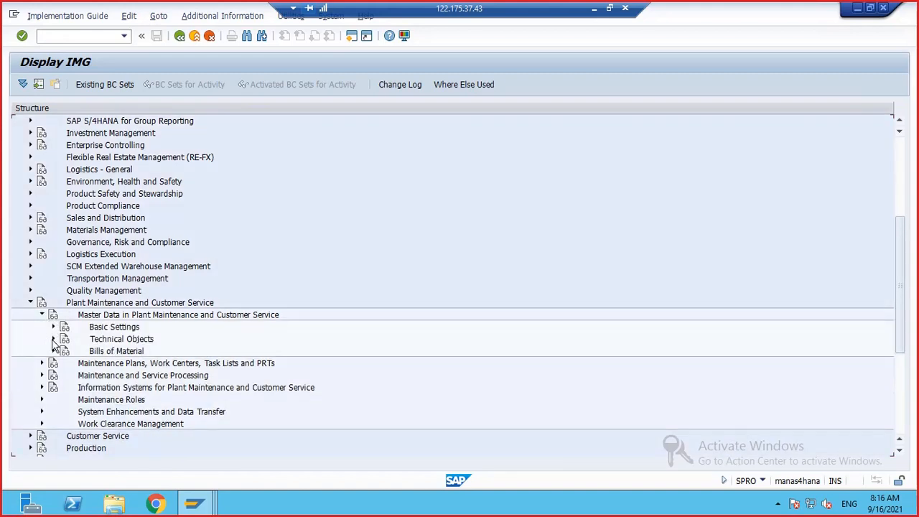
click(53, 339)
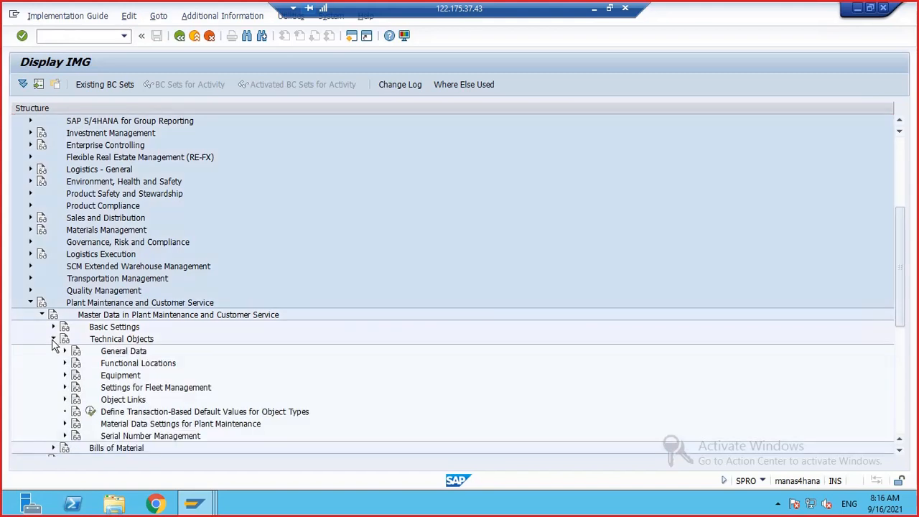
Expand Equipment and Equipment Categories, and review the equipment category settings in Maintain Equipment Category before returning to the IMG
scroll(160, 302, down, 2)
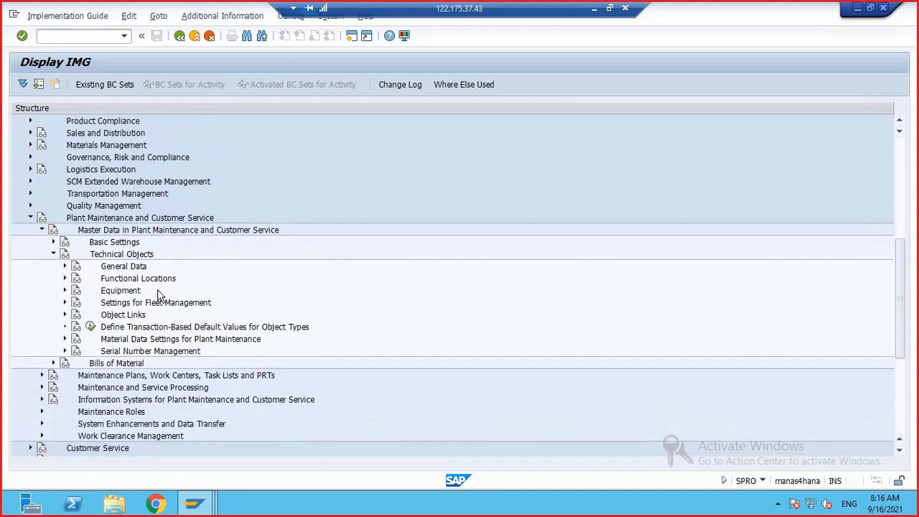
click(64, 291)
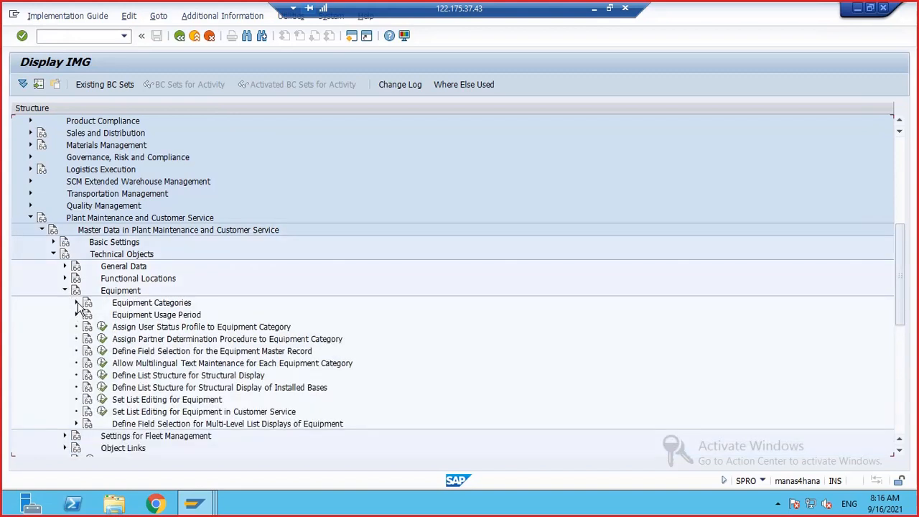
click(76, 303)
scroll(237, 269, down, 2)
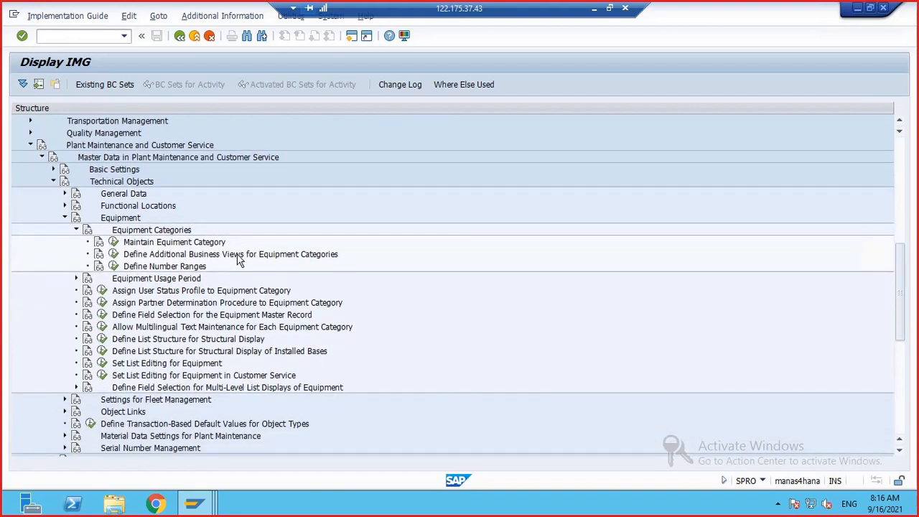
click(114, 242)
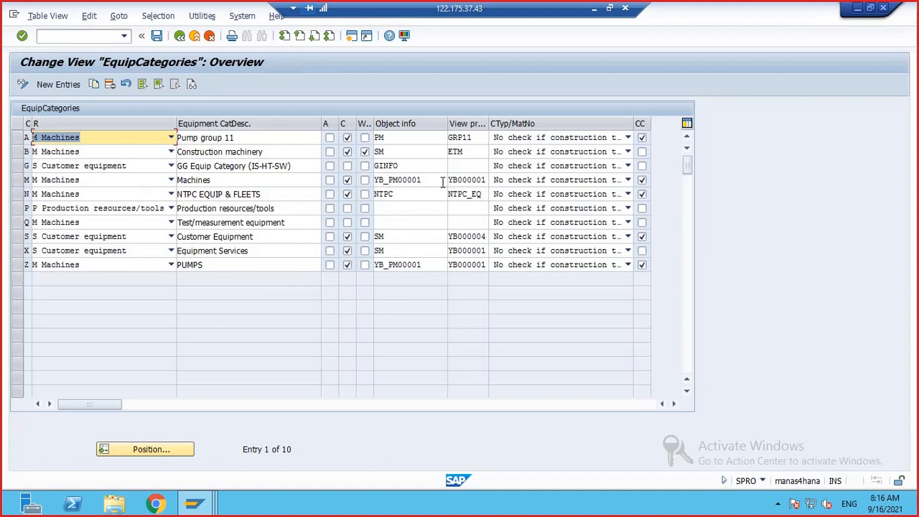
click(181, 37)
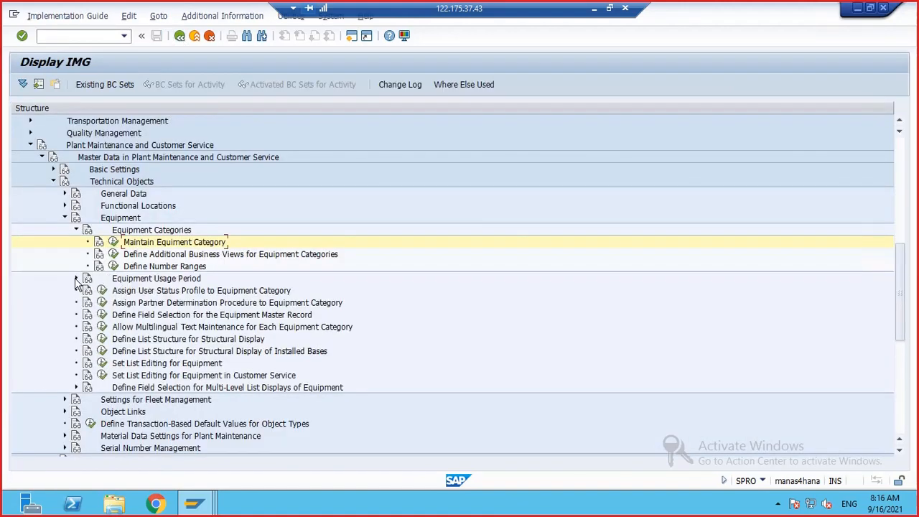
Examine the remaining Technical Objects activities, including Functional Locations, for a setting that controls equipment installation
scroll(202, 266, down, 1)
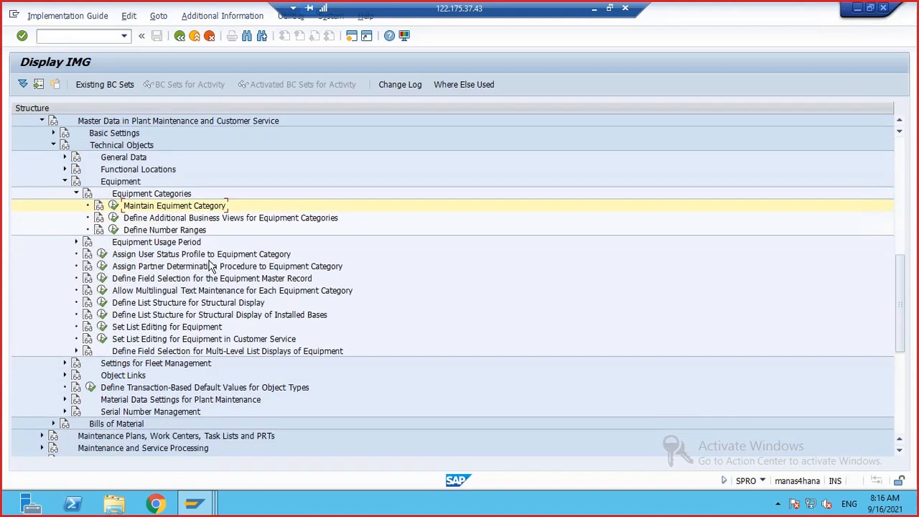
scroll(118, 295, down, 1)
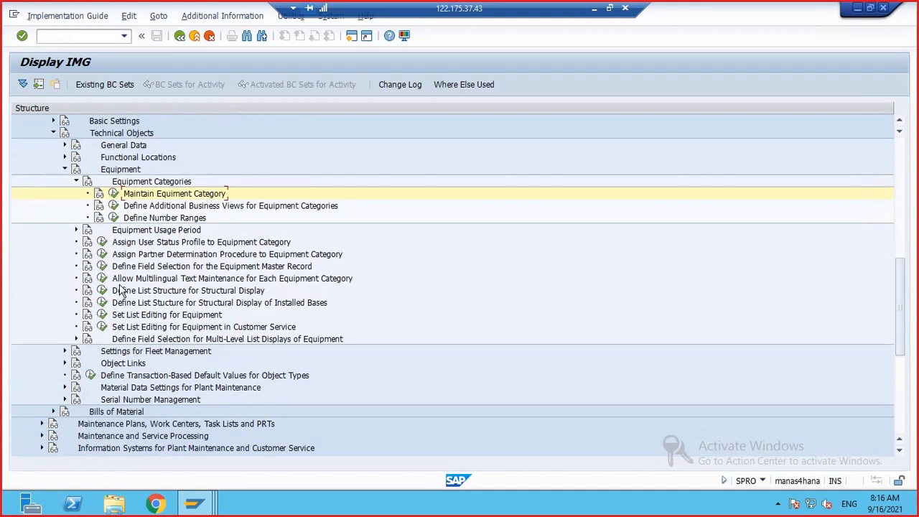
scroll(121, 290, down, 2)
scroll(121, 291, down, 2)
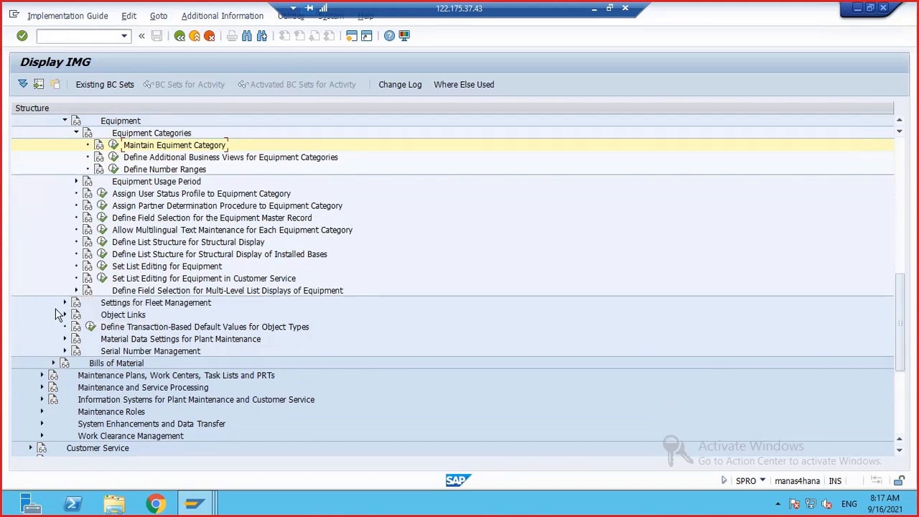
scroll(137, 279, up, 5)
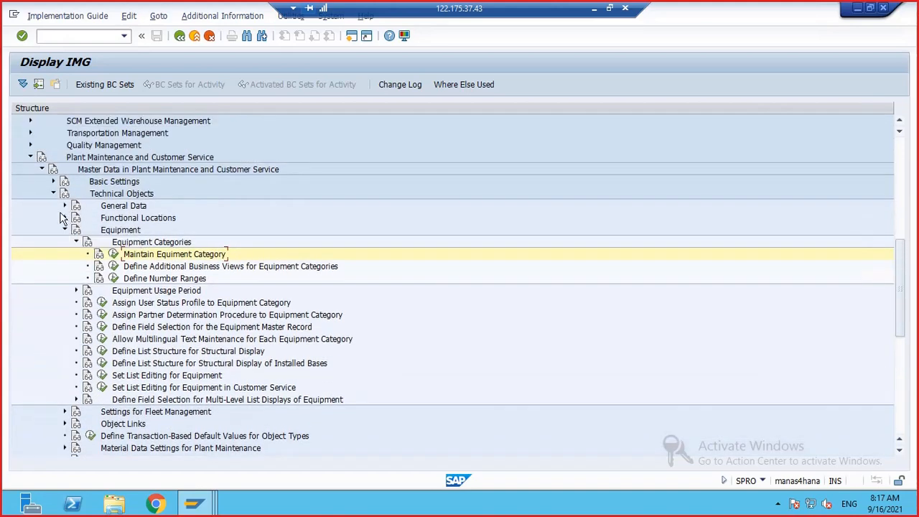
click(65, 218)
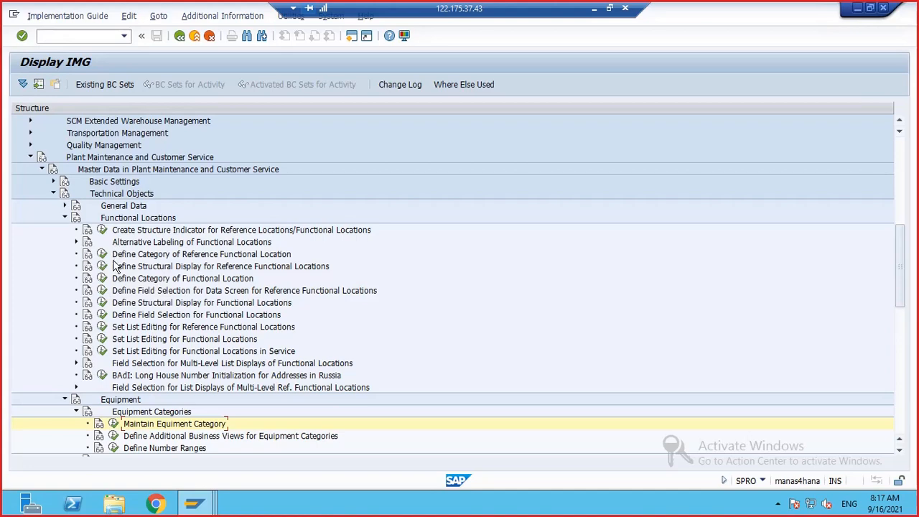
scroll(114, 267, down, 1)
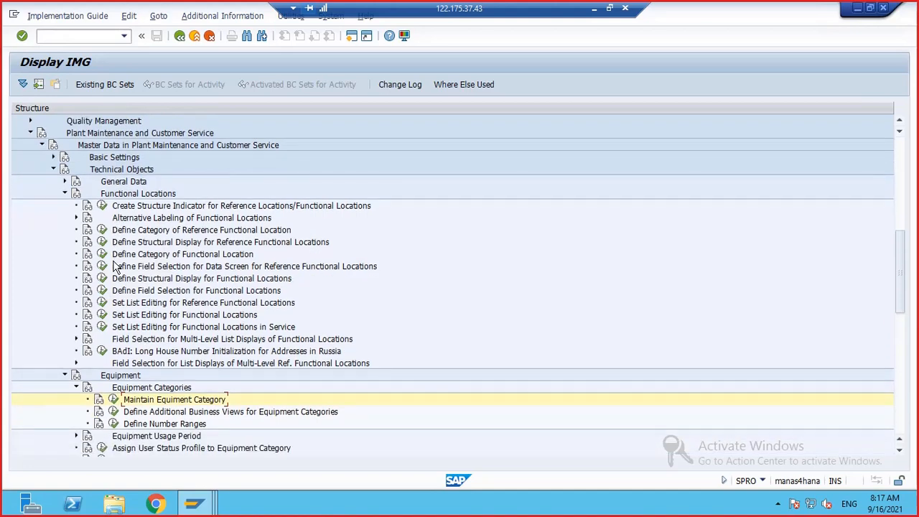
scroll(113, 267, down, 6)
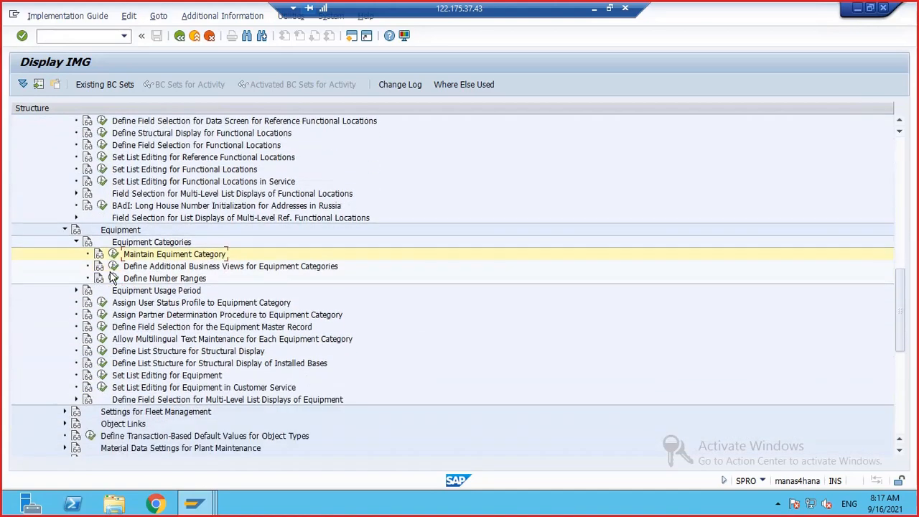
scroll(112, 278, down, 1)
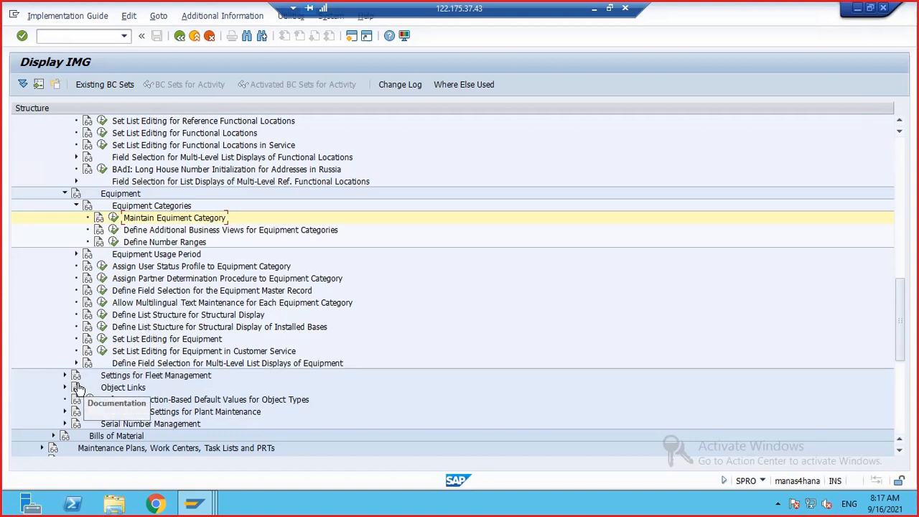
scroll(122, 334, down, 1)
Return to the Install Equipment session, recheck equipment 300000003, follow the equipment link in the message help, and leave the transaction
mouse_move(194, 504)
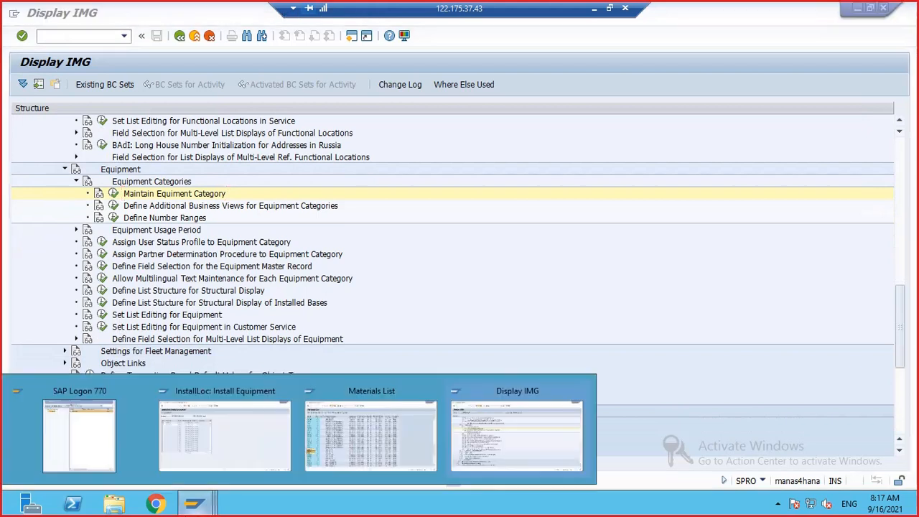
click(228, 454)
click(85, 167)
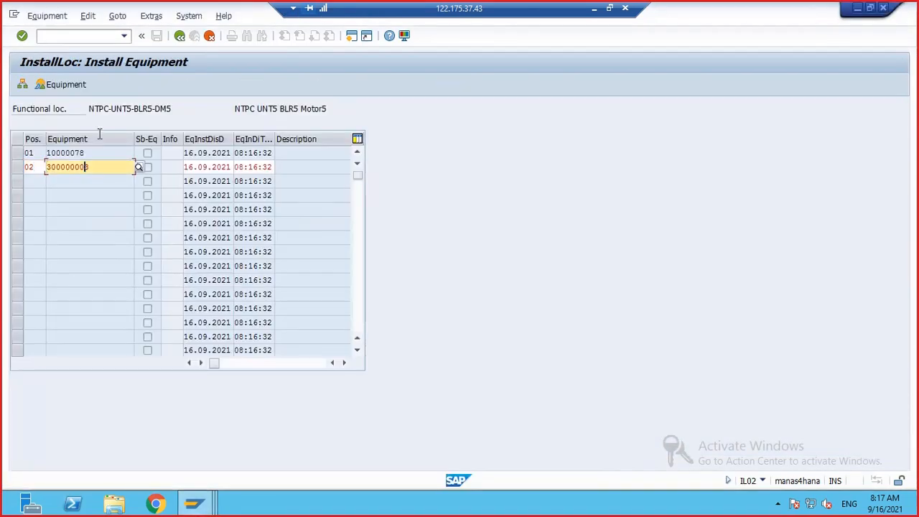
key(Return)
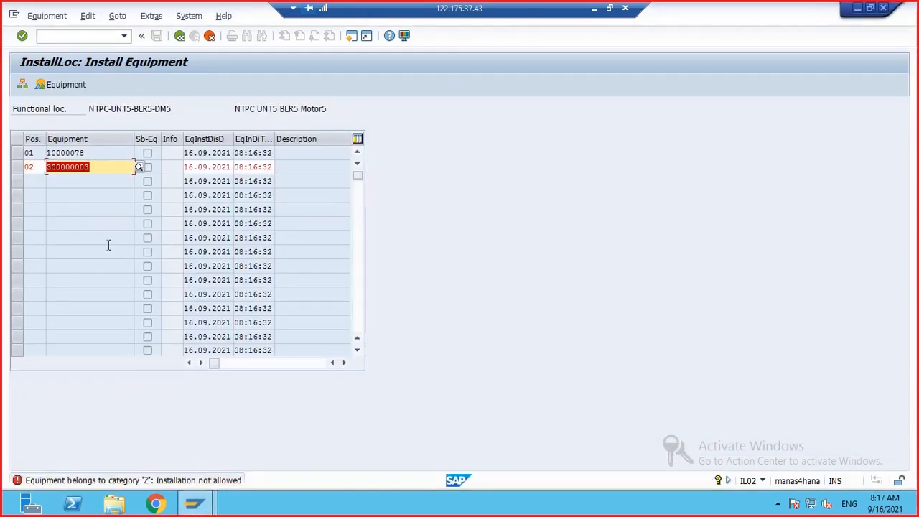
double_click(164, 485)
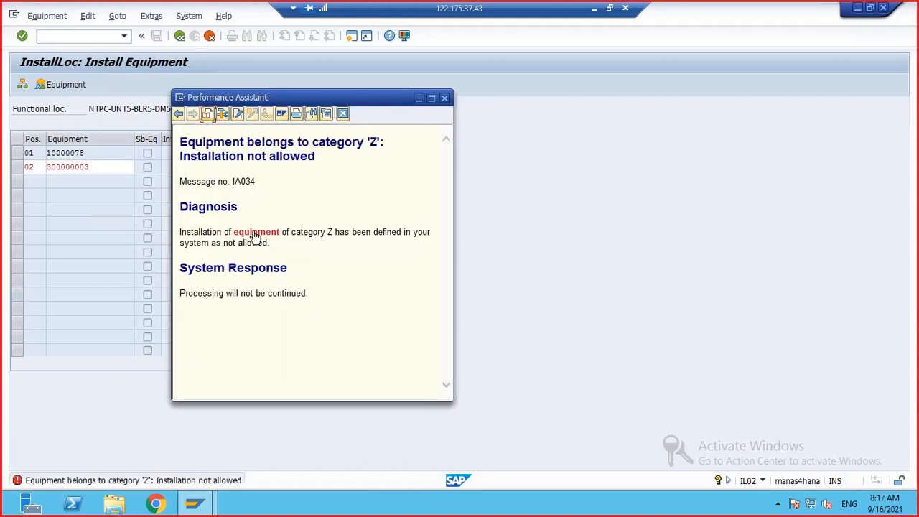
click(256, 237)
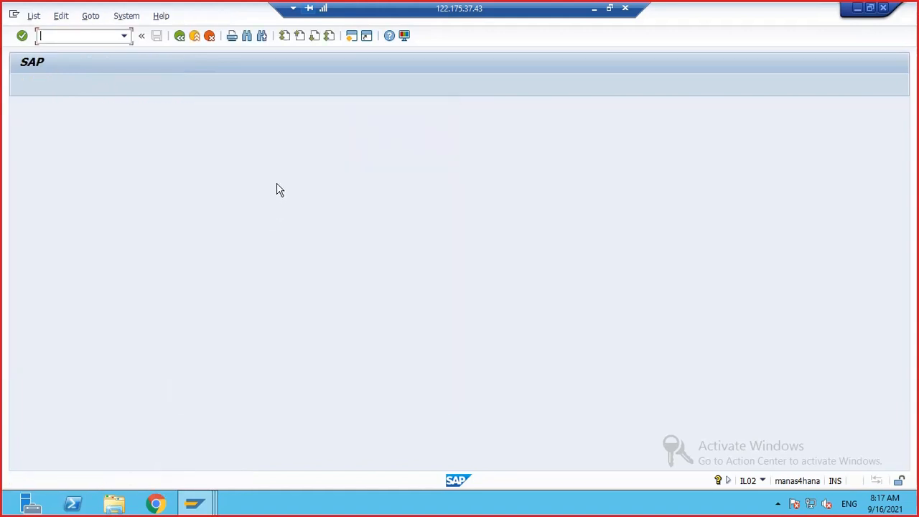
click(180, 36)
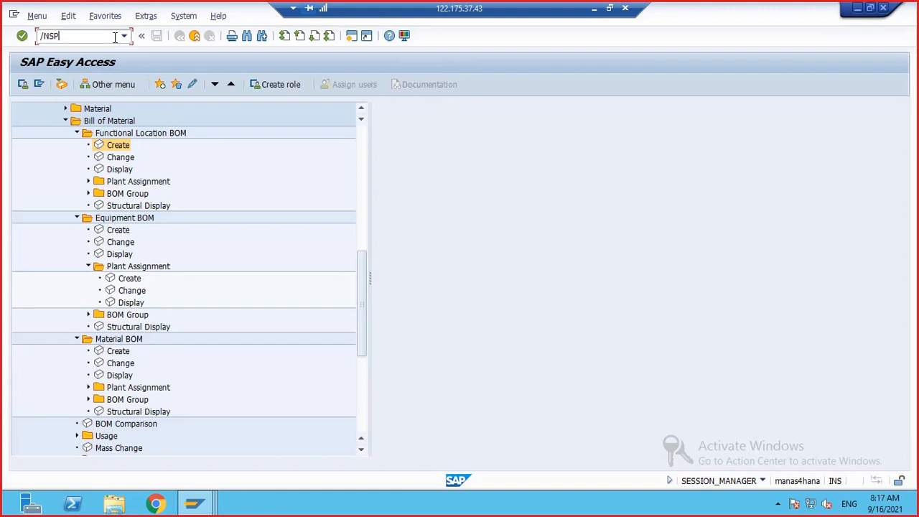
Open the SAP Reference IMG through transaction SPRO and expand Plant Maintenance and Customer Service with its master data node
click(115, 37)
text(/NSPRO)
key(Return)
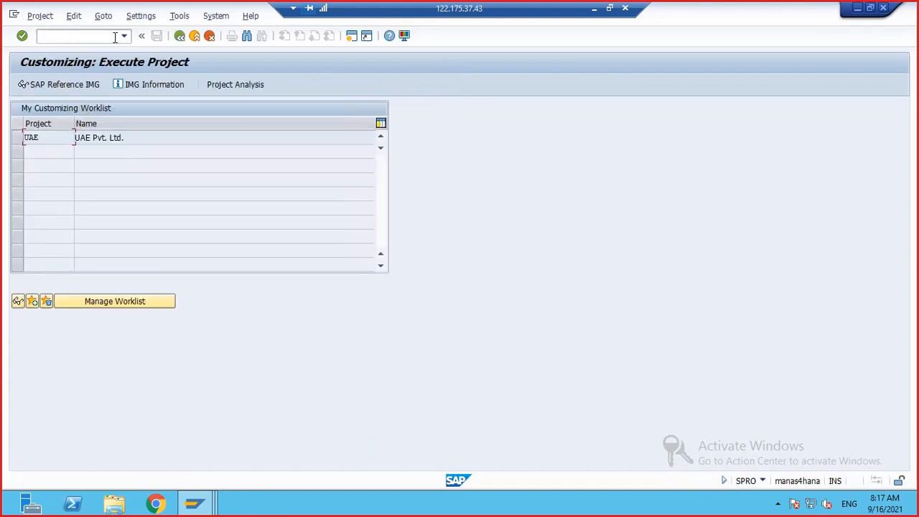
click(80, 84)
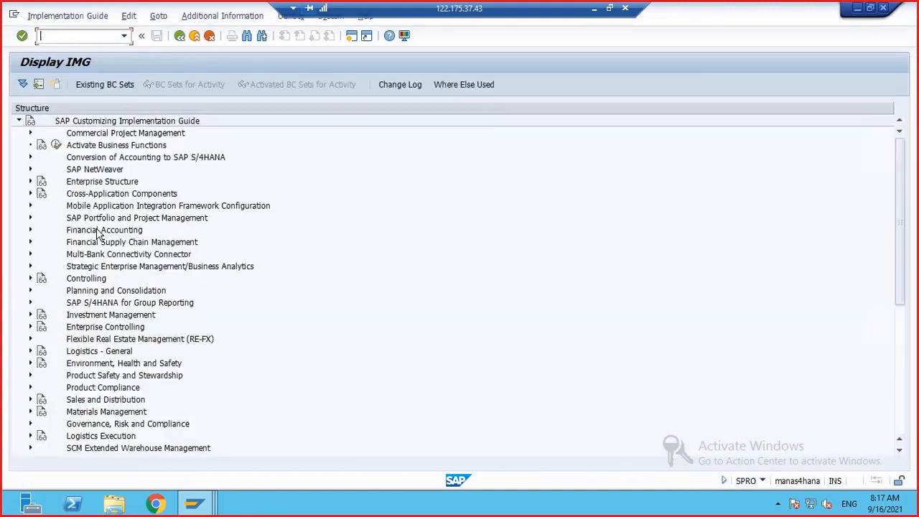
scroll(350, 353, down, 5)
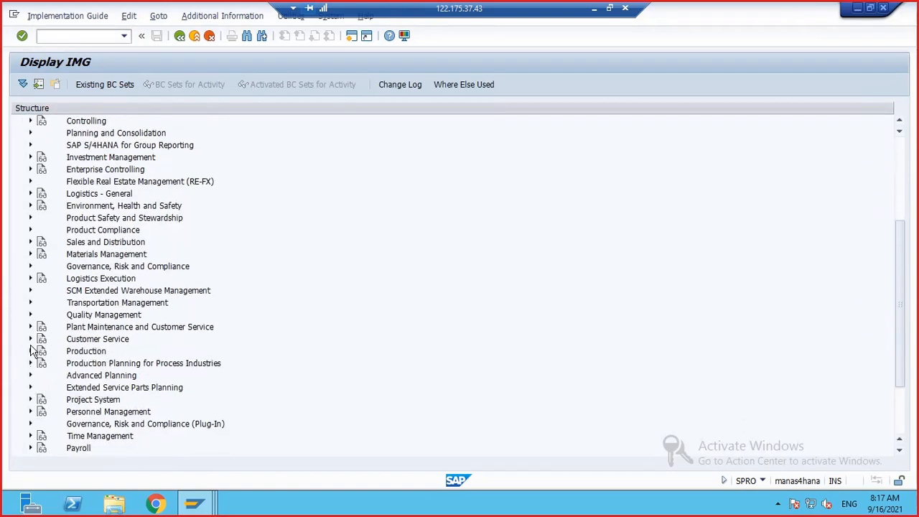
click(30, 327)
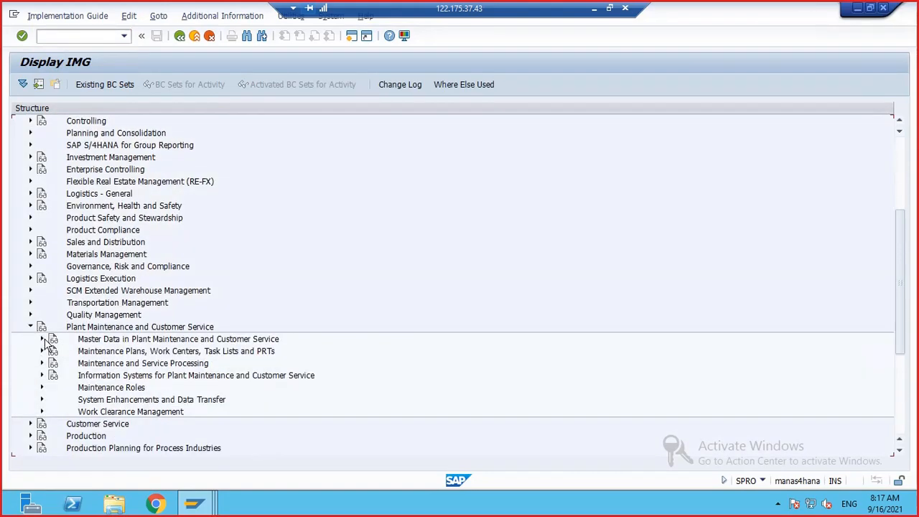
click(41, 339)
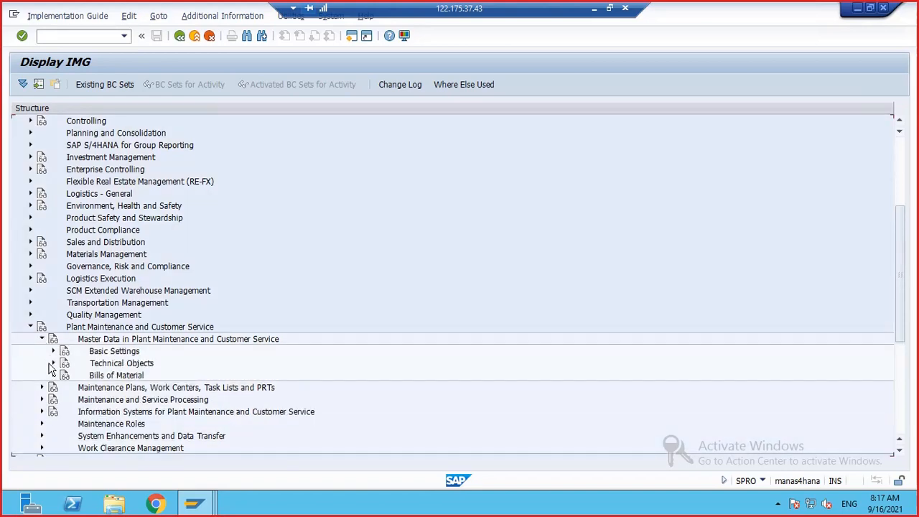
Expand Basic Settings under the master data node and examine its activities for an equipment installation setting
click(52, 351)
scroll(154, 308, down, 2)
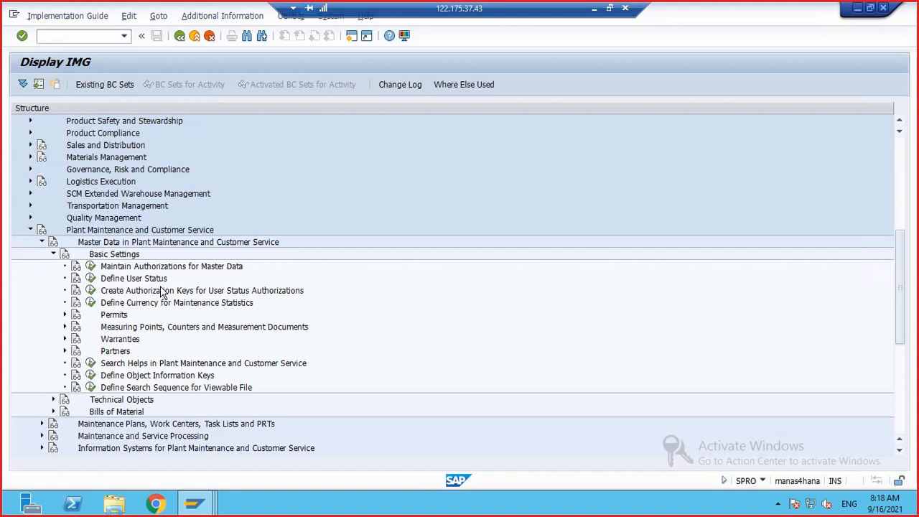
scroll(161, 290, down, 1)
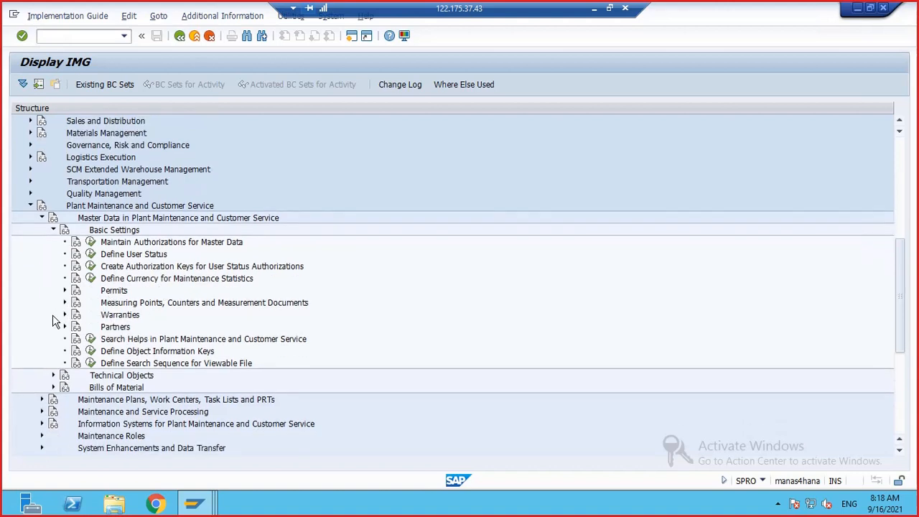
scroll(66, 285, down, 2)
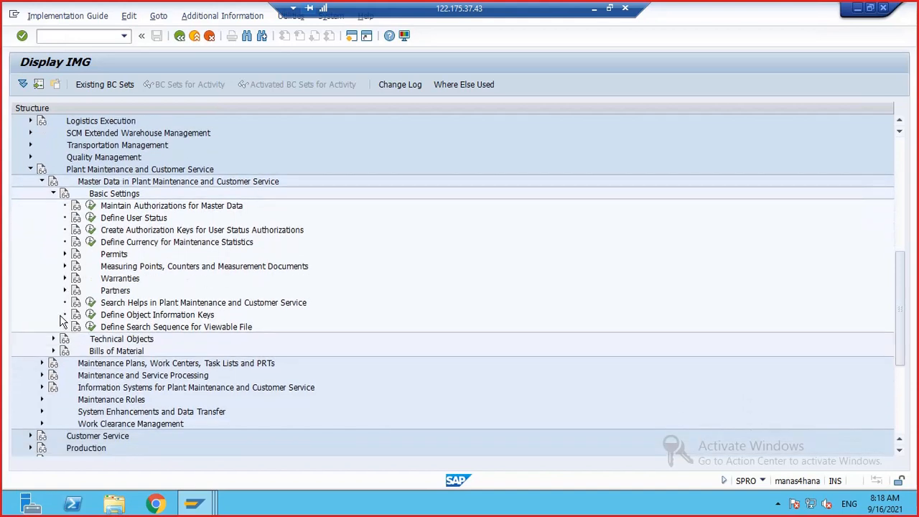
Expand Technical Objects down to Equipment Categories, review Define Additional Business Views for Equipment Categories, and return to the IMG
click(56, 340)
scroll(147, 319, down, 3)
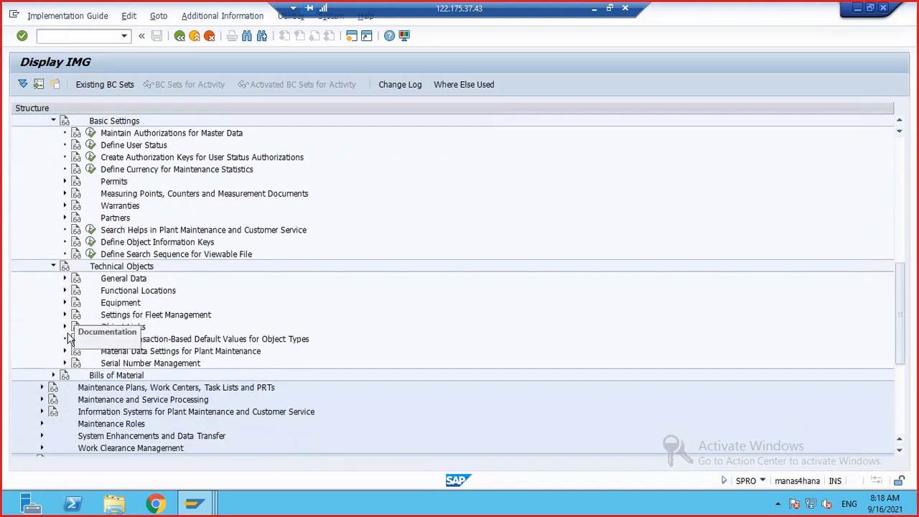
click(64, 303)
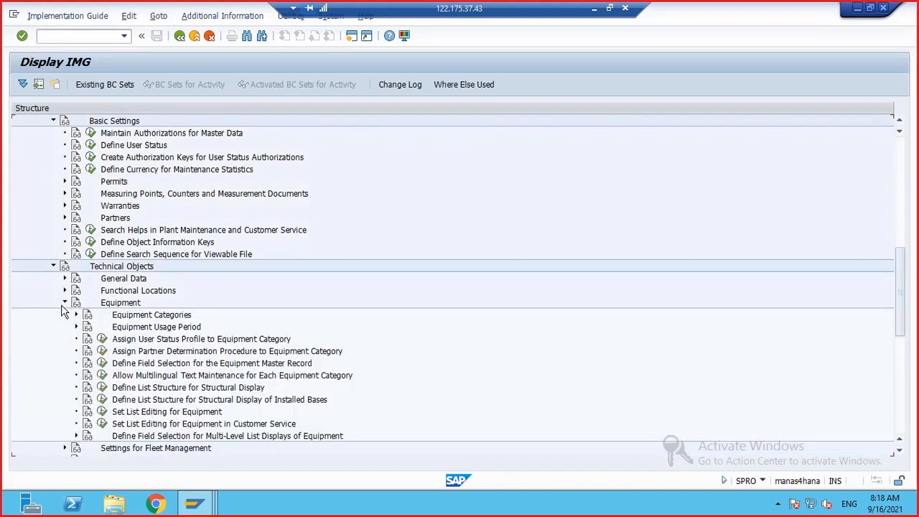
click(75, 316)
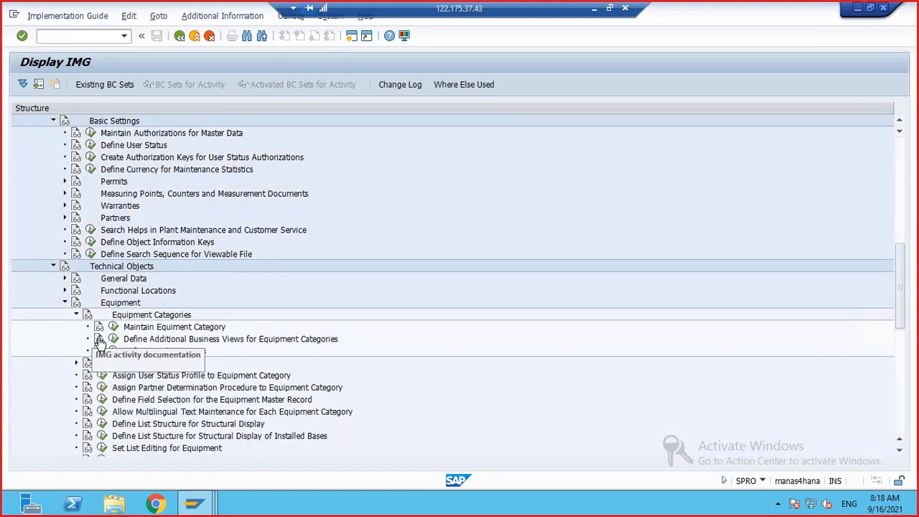
click(113, 339)
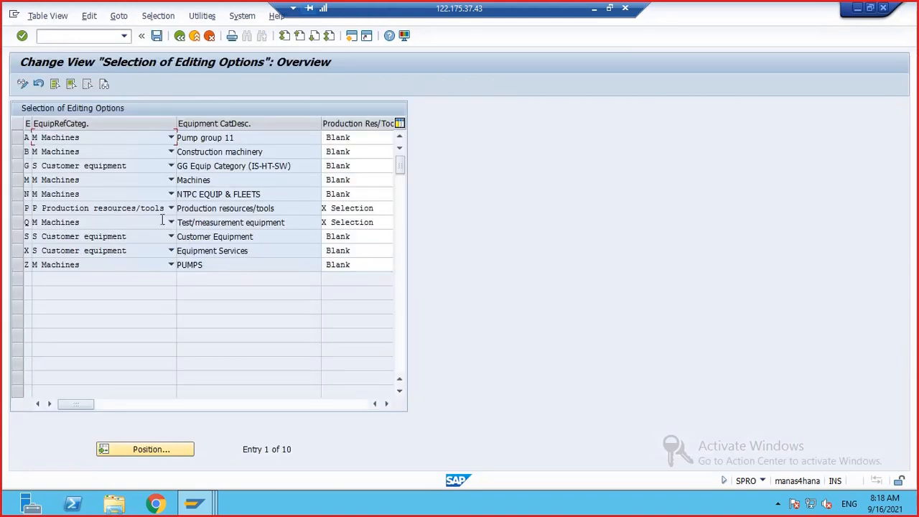
click(75, 262)
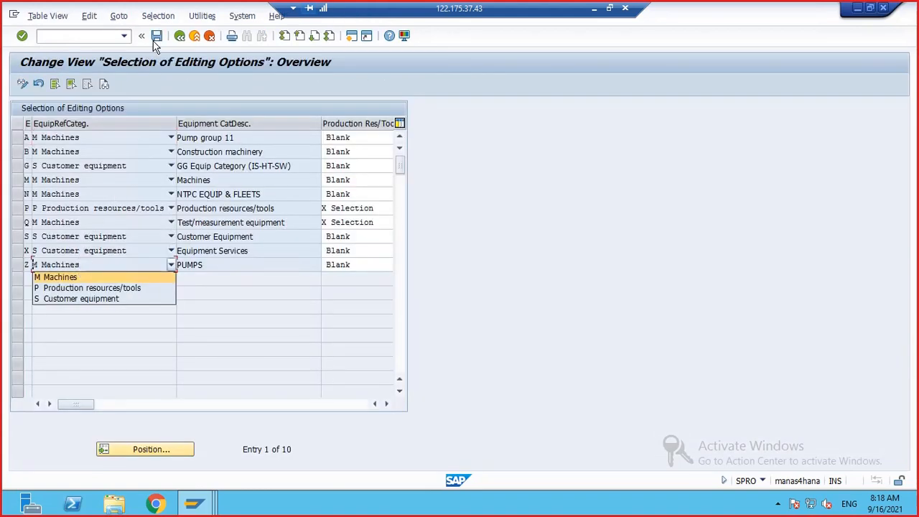
click(181, 36)
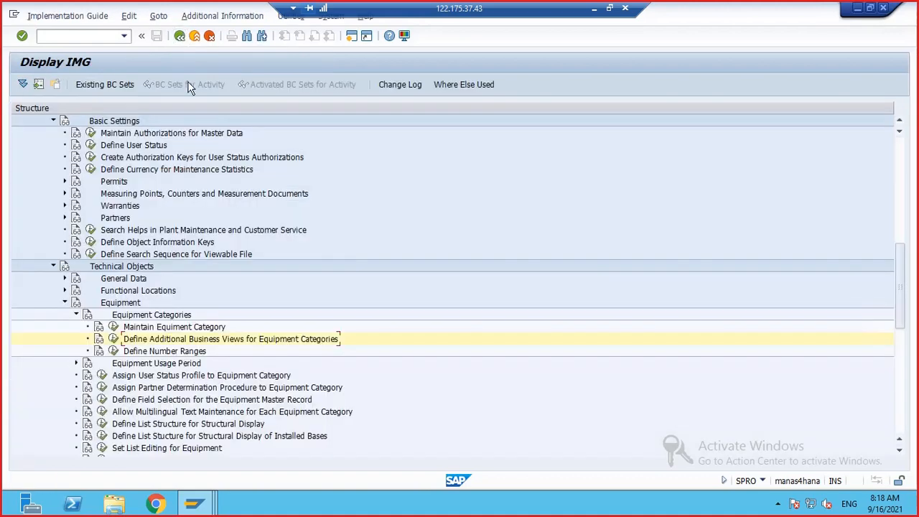
Expand Object Links and check the display-mode selection screen of Set List Editing for Object Links from Equipment, returning to the IMG
scroll(182, 244, down, 3)
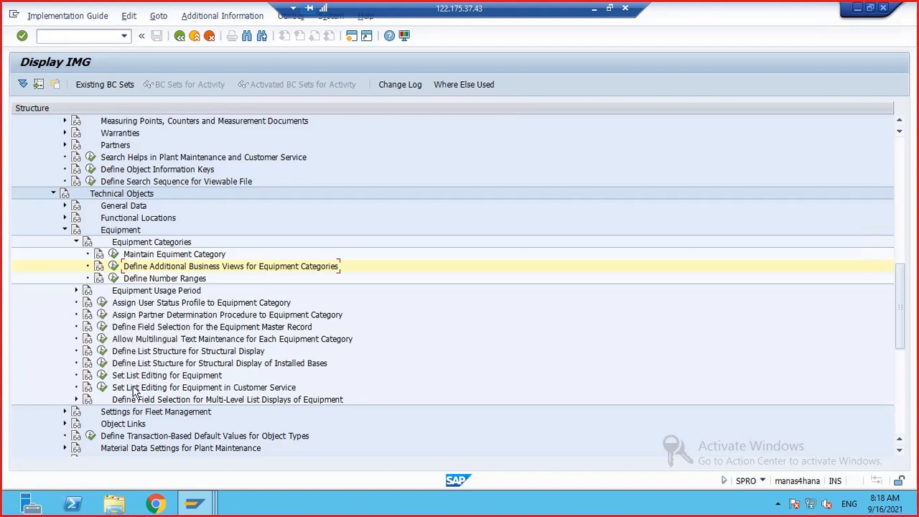
scroll(163, 381, down, 1)
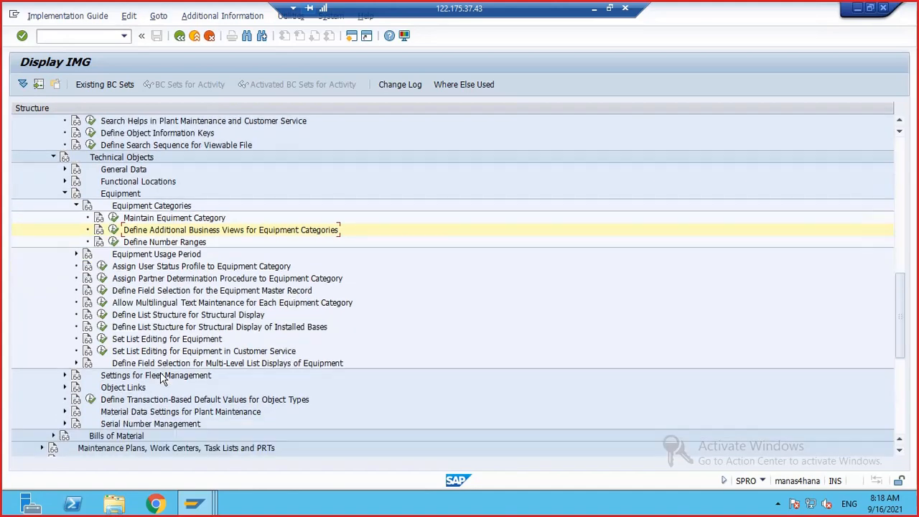
scroll(163, 381, down, 3)
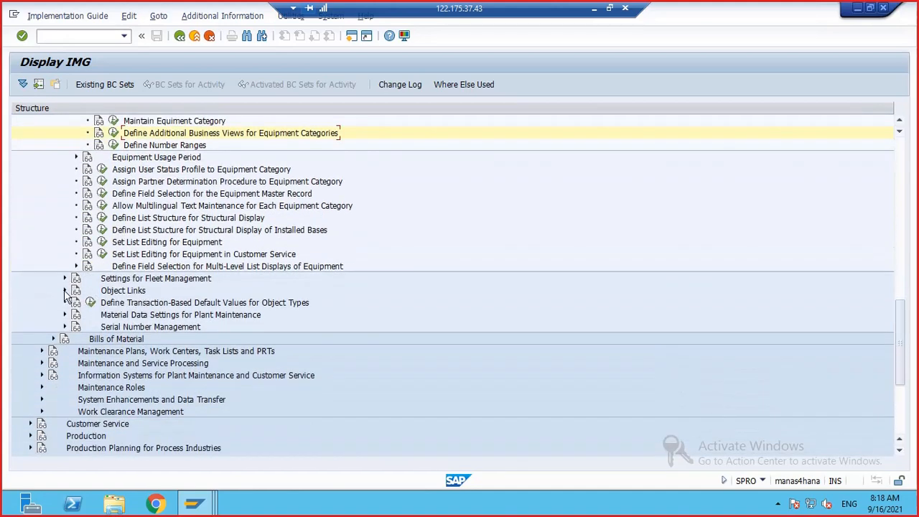
click(64, 291)
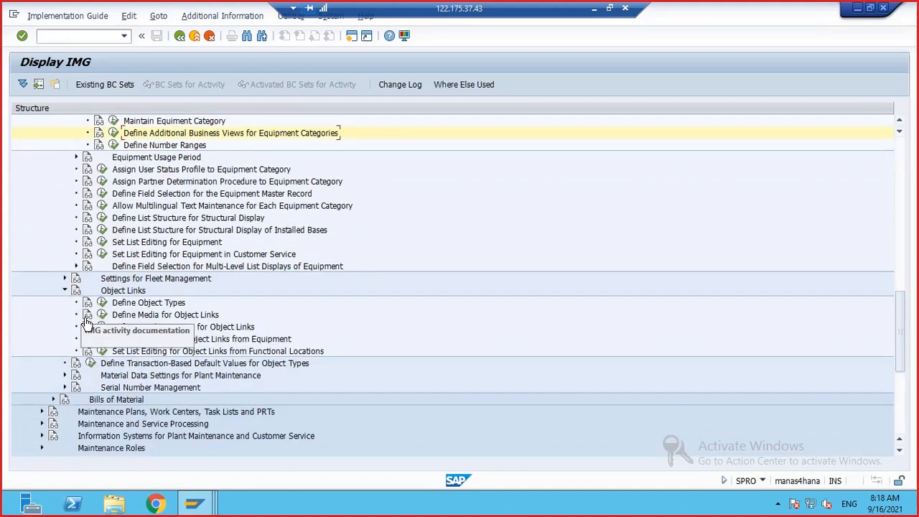
scroll(87, 320, down, 1)
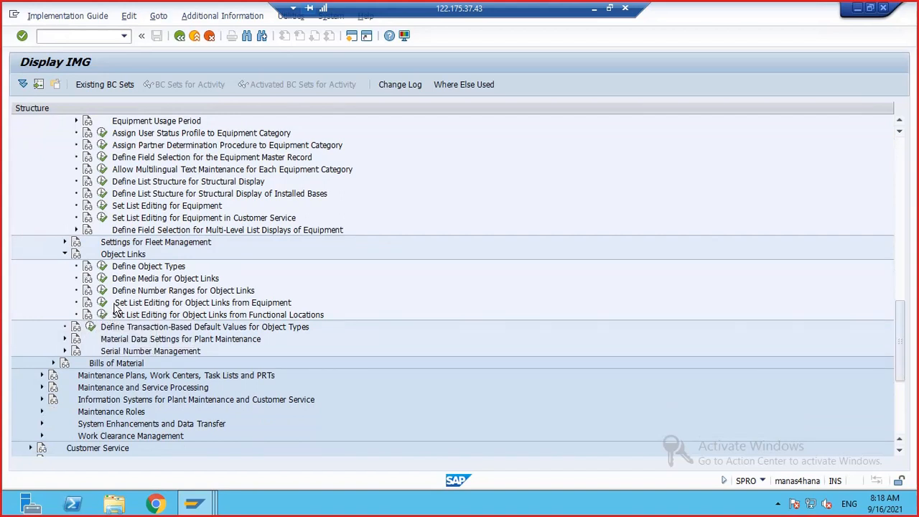
click(102, 303)
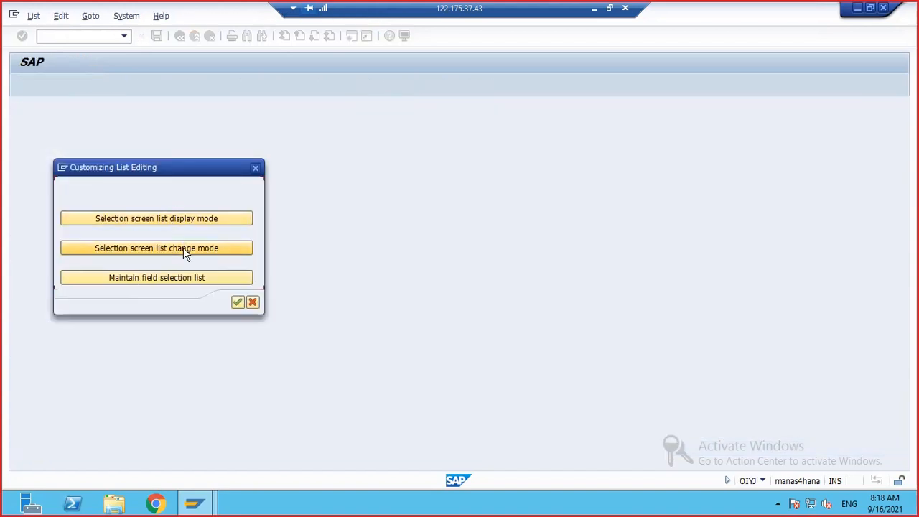
click(195, 218)
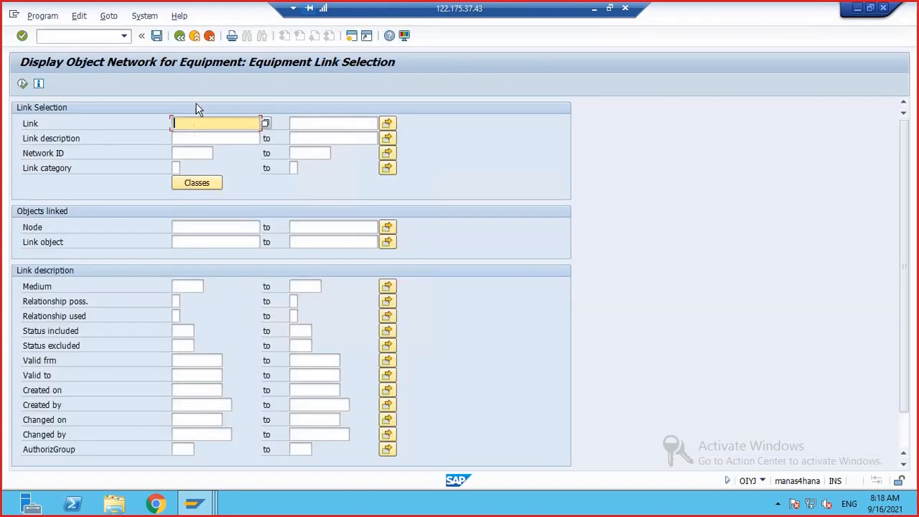
click(180, 35)
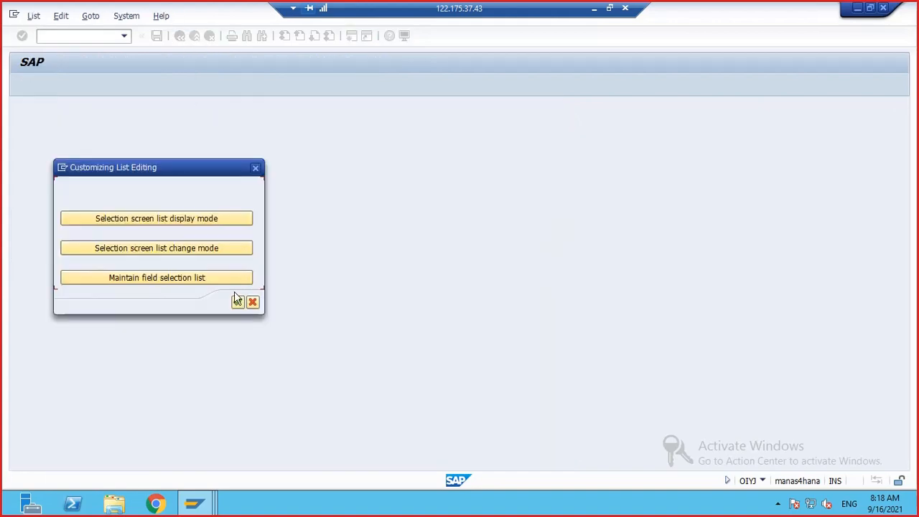
click(251, 302)
Run transaction IH01 and display the structure of NTPC-UNT5-BLR5-DM5 with installed equipment included
mouse_move(194, 503)
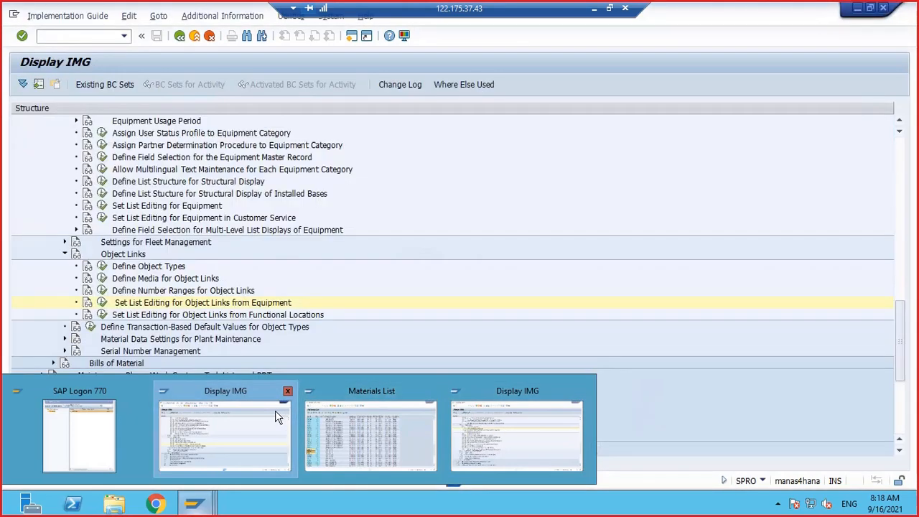
click(278, 416)
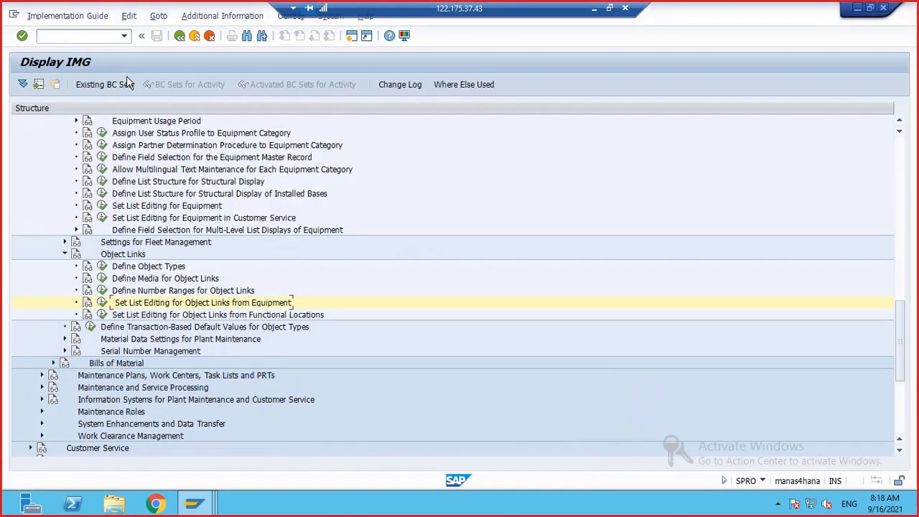
click(95, 38)
text(/NIH01)
key(Return)
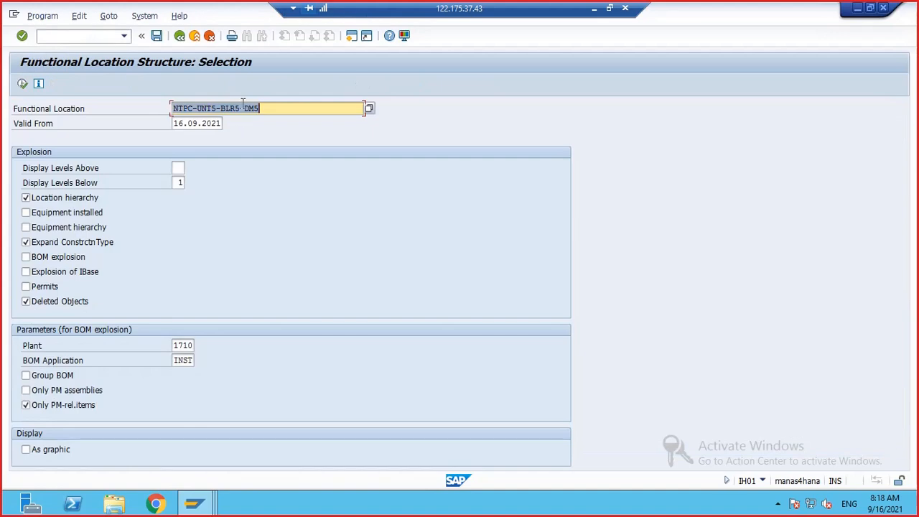
click(26, 213)
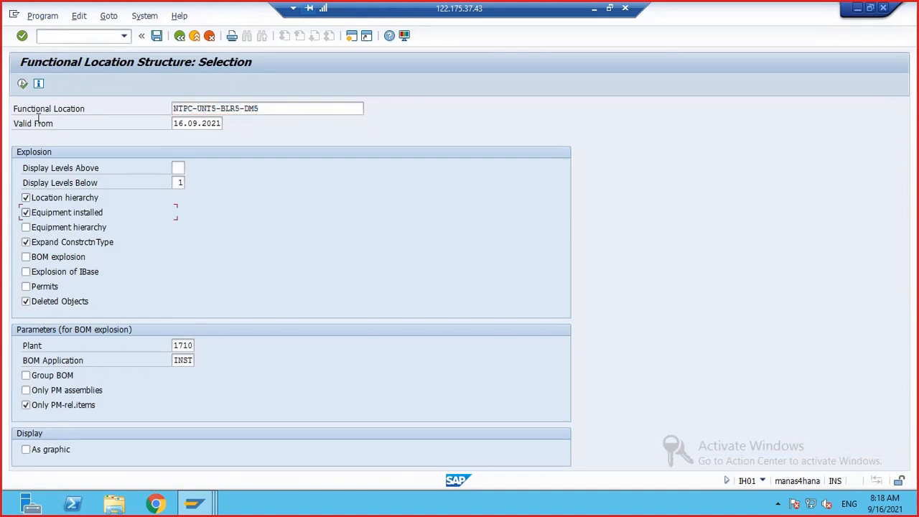
click(23, 84)
click(199, 251)
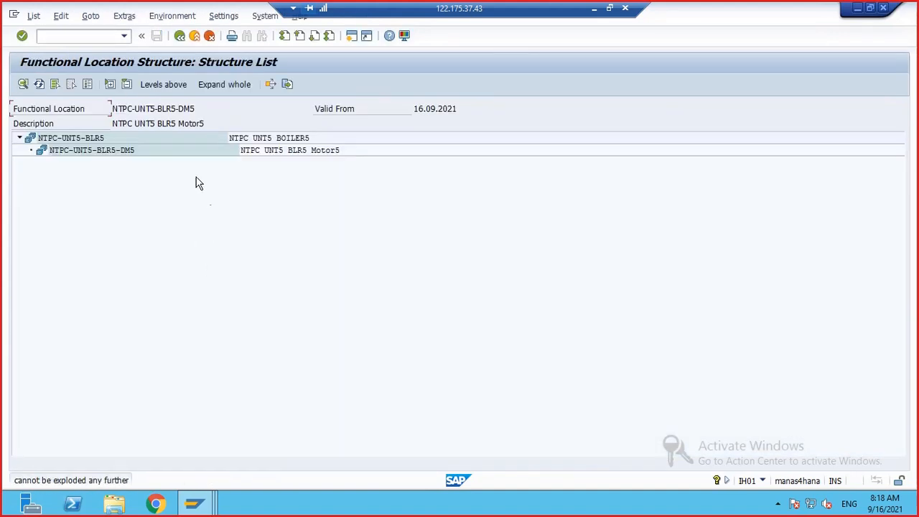
Open functional location NTPC-UNT5-BLR5-DM5 in change mode and bring up its equipment installation list
double_click(66, 152)
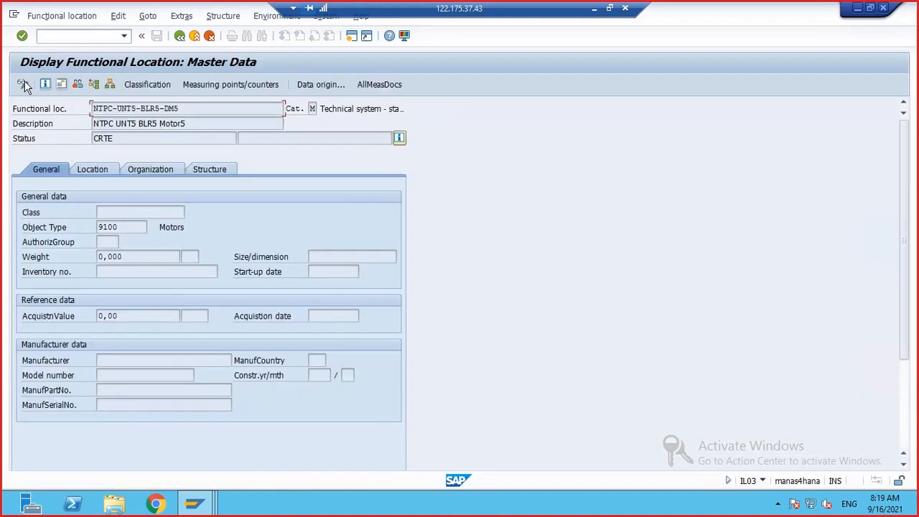
click(23, 84)
click(183, 20)
mouse_move(213, 22)
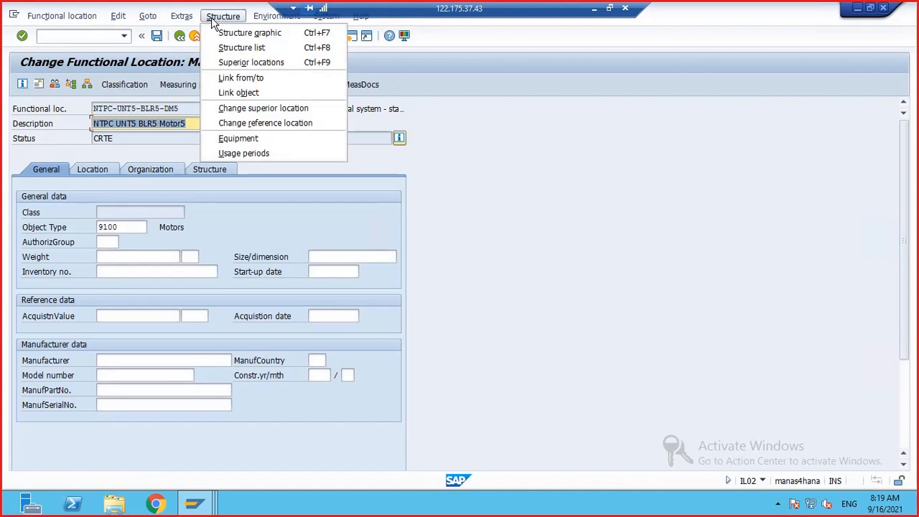
click(233, 136)
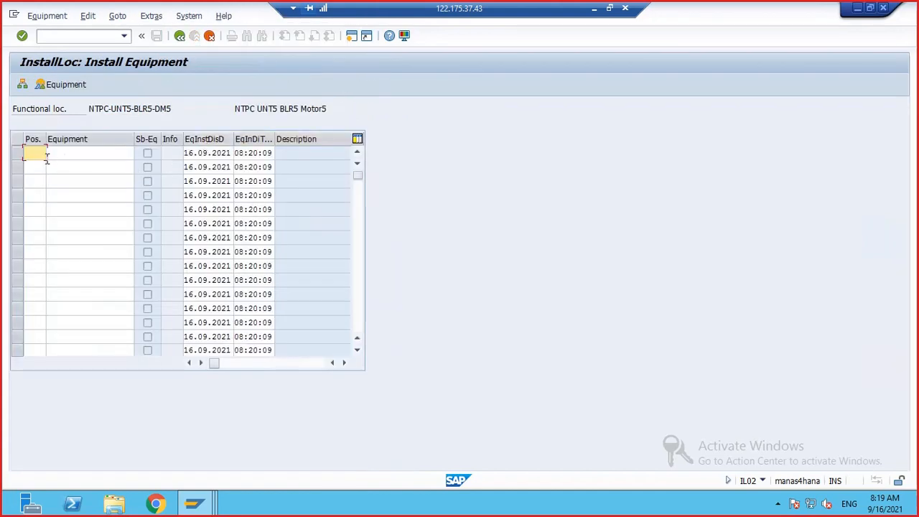
Try to install equipment 10000078 at position 01 and equipment 300000003 at position 02
text(01)
key(Tab)
text(10000078)
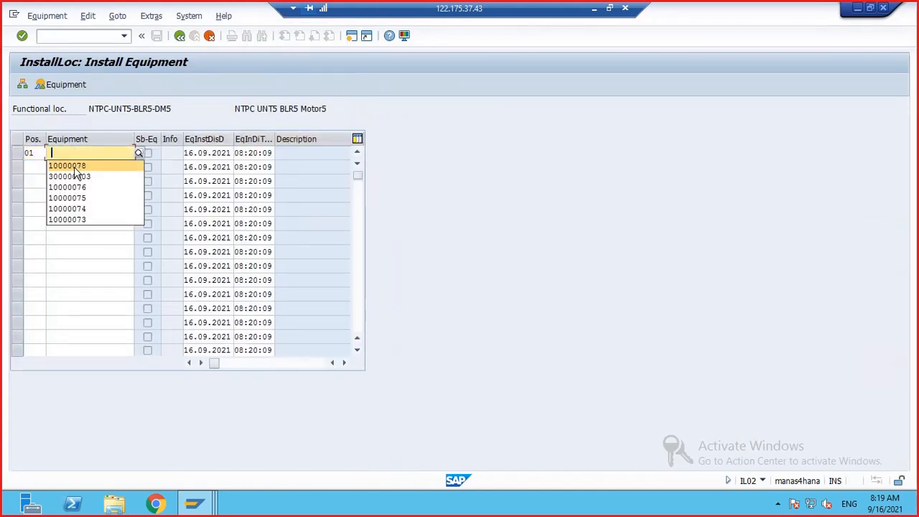
click(37, 166)
click(33, 190)
click(67, 169)
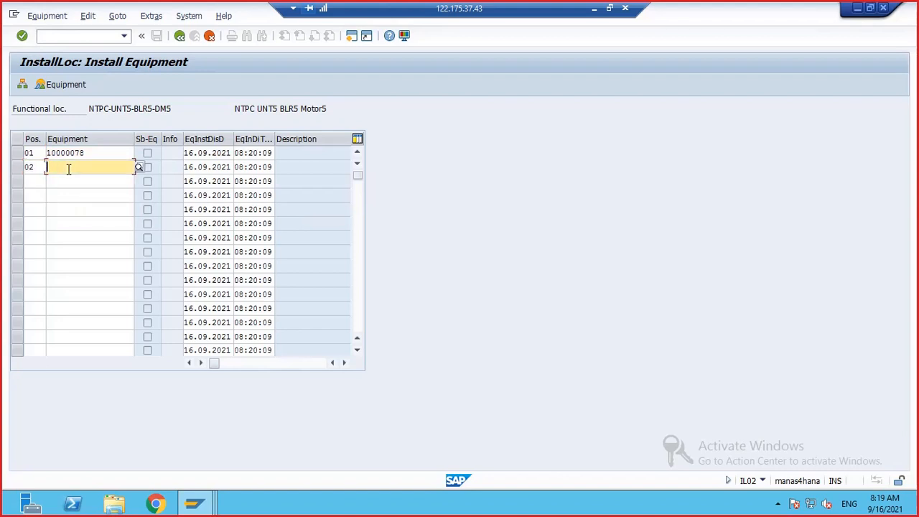
click(76, 190)
key(Return)
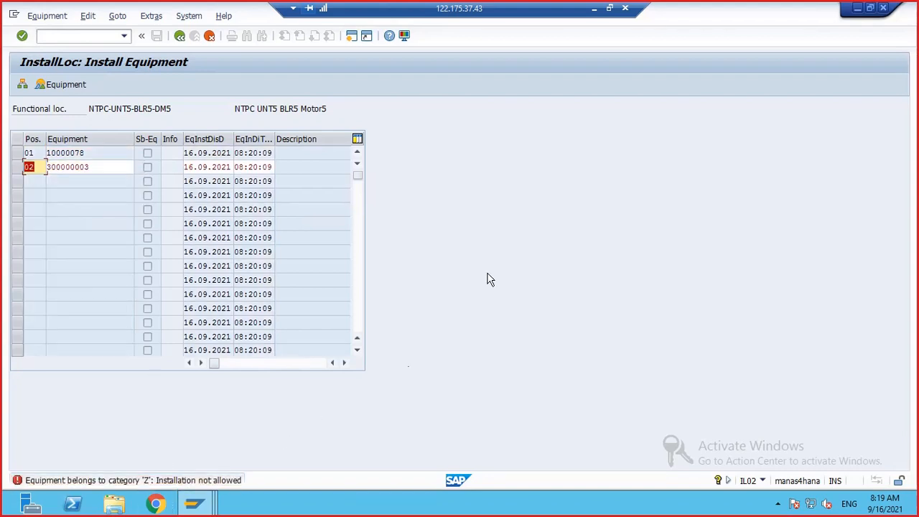
Switch to Chrome, search Google for "equipmet category , installation not allwoed in sap" and read the best answer in the SAP Community thread about equipment category installation
click(594, 7)
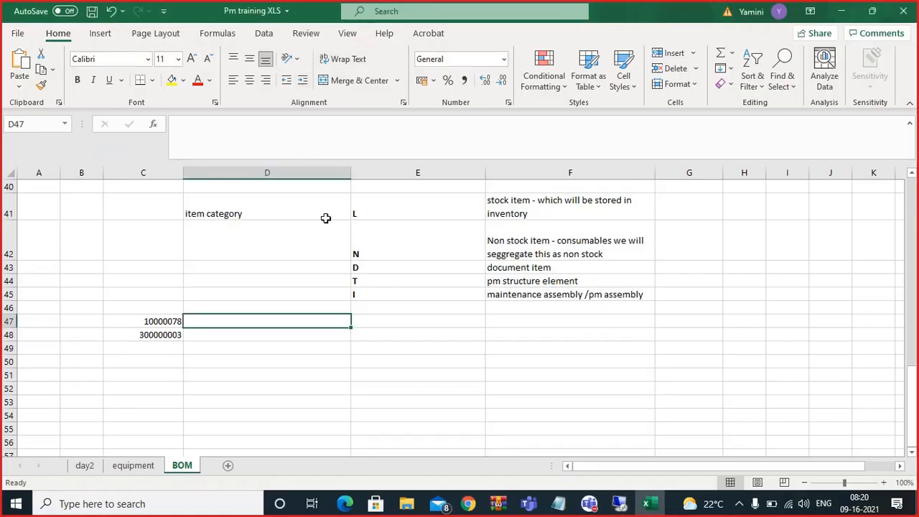
click(467, 504)
click(760, 11)
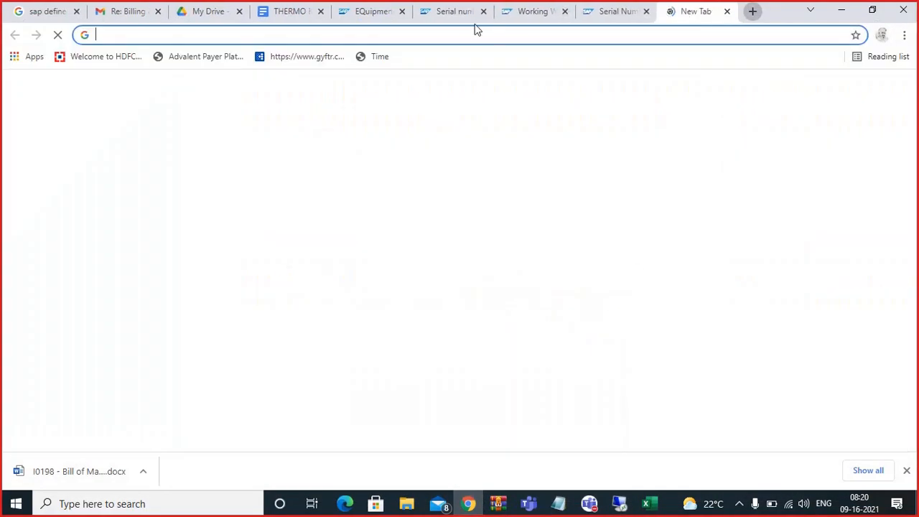
text(cat)
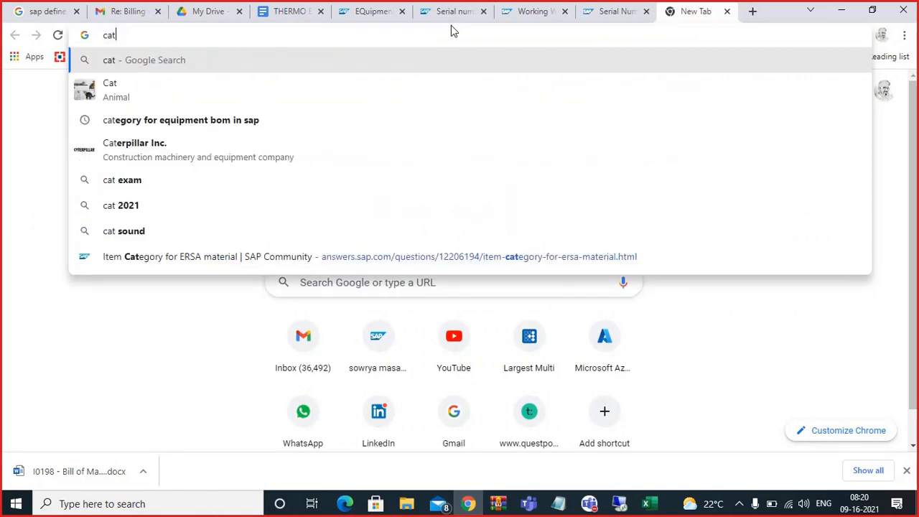
key(BackSpace)
key(BackSpace)
key(BackSpace)
text(equipme)
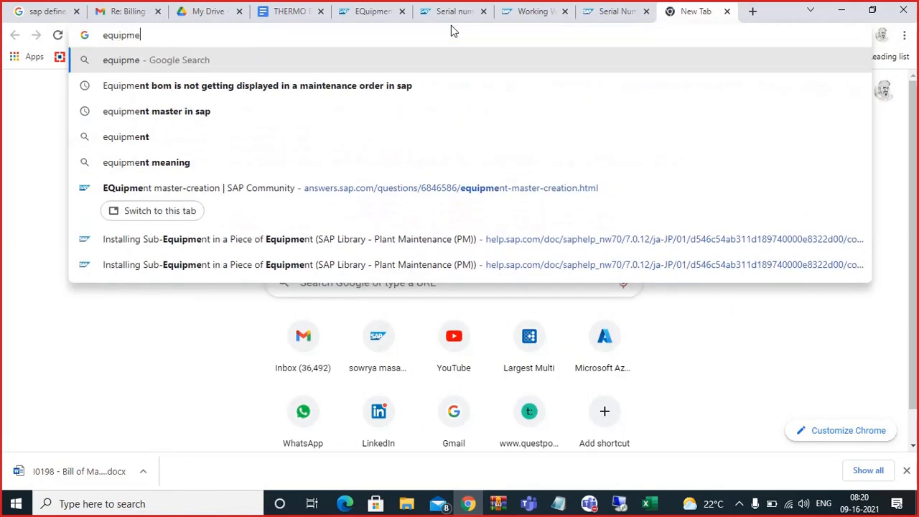
text(t categ)
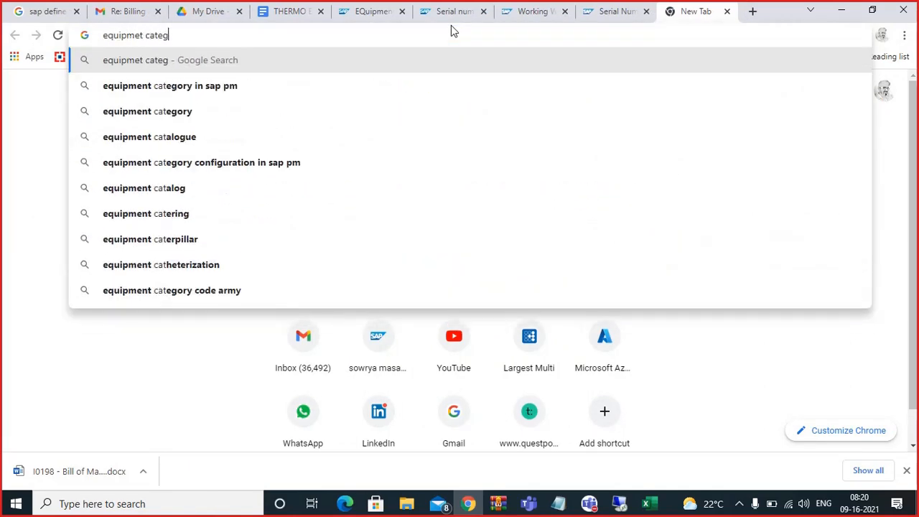
text(ory , insall)
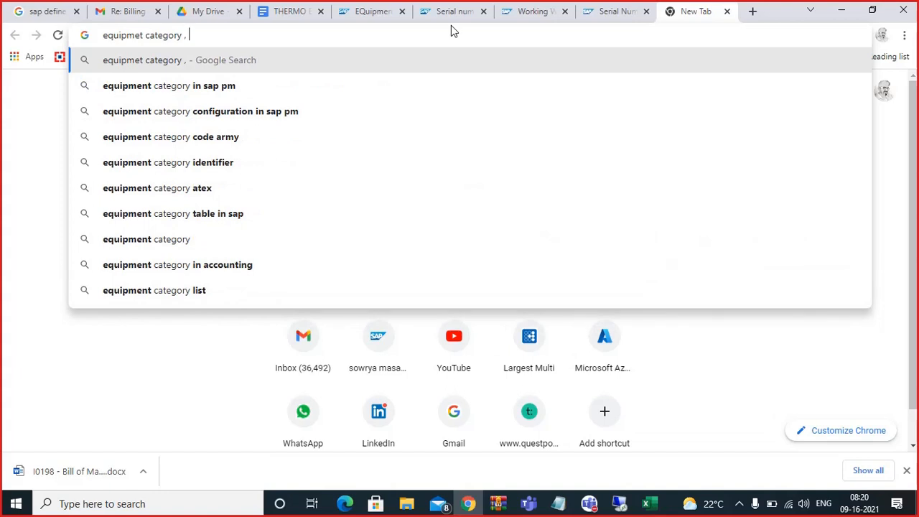
key(BackSpace)
key(BackSpace)
key(BackSpace)
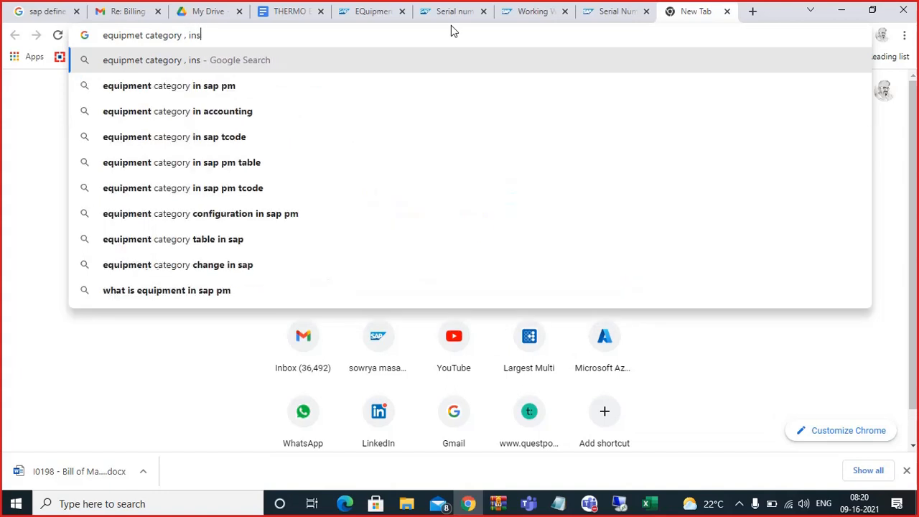
text(tallat)
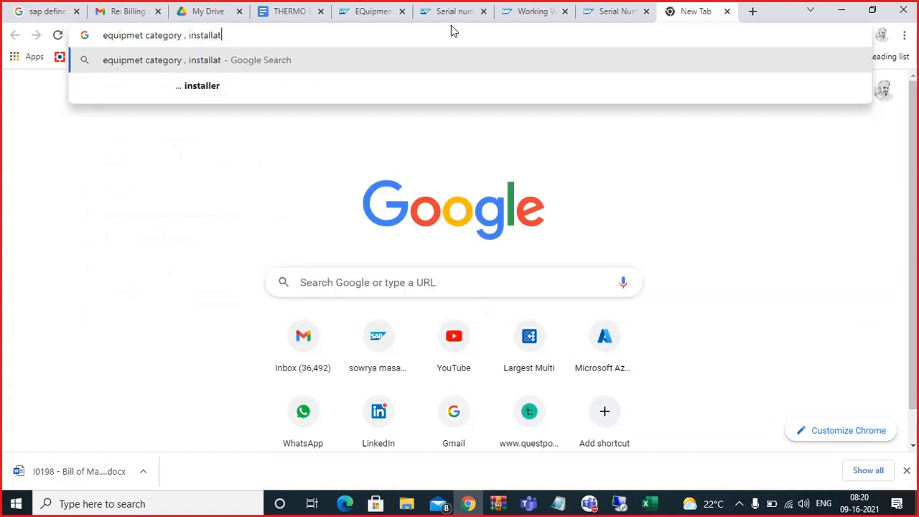
text(ion not all)
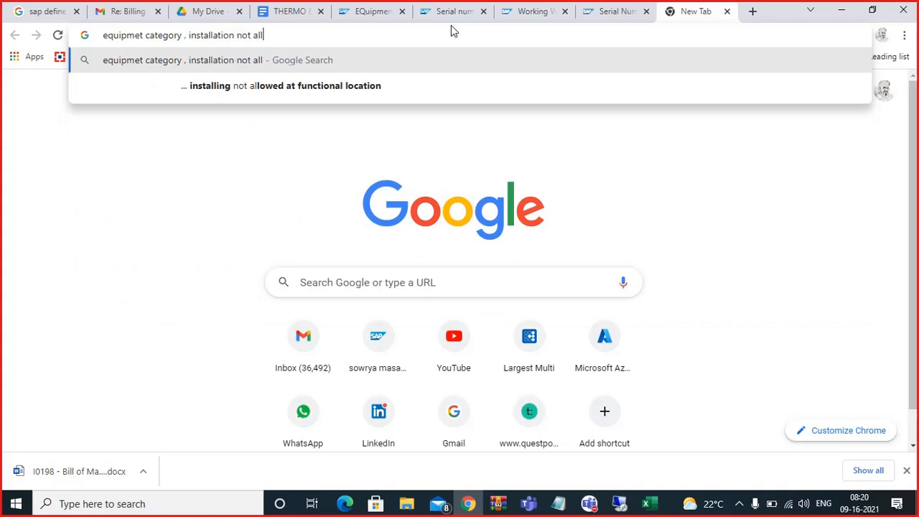
text(woed in sap)
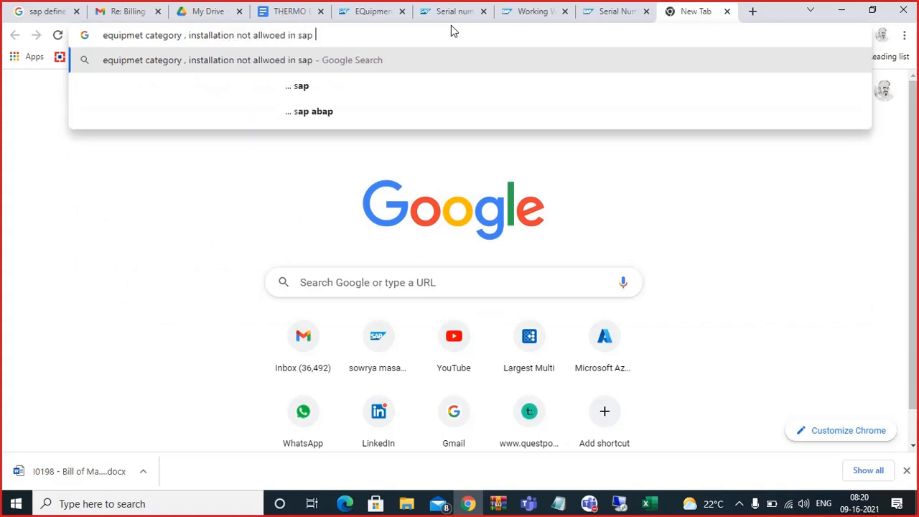
key(Return)
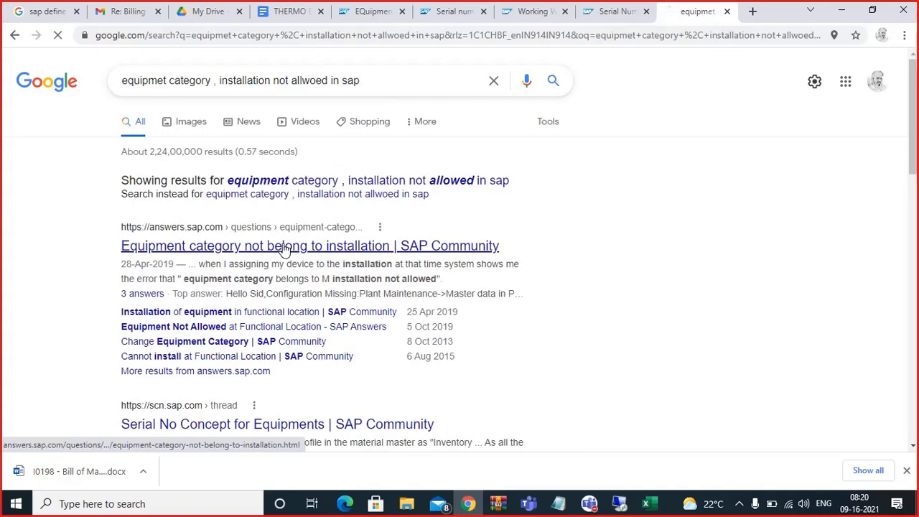
click(285, 247)
scroll(283, 255, down, 7)
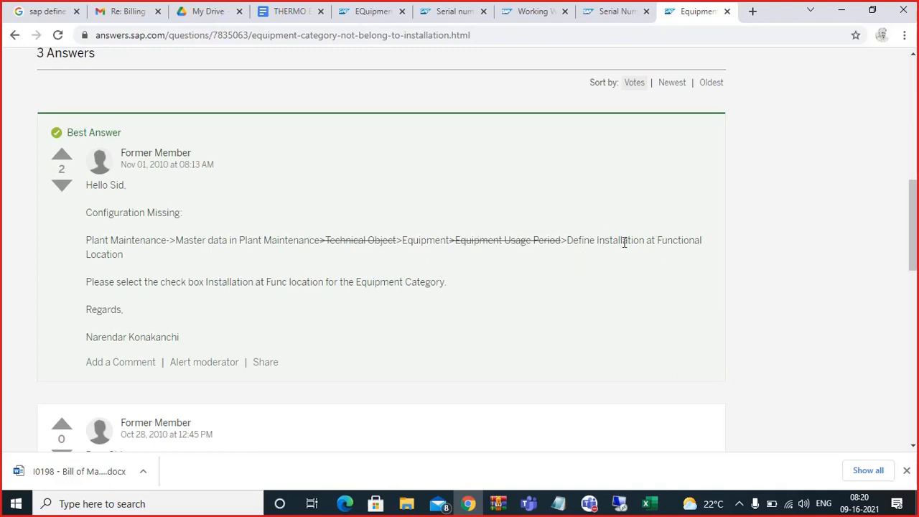
Return to the SAP Display IMG session and open Define Installation at Functional Location under Equipment Usage Period
click(619, 503)
mouse_move(205, 502)
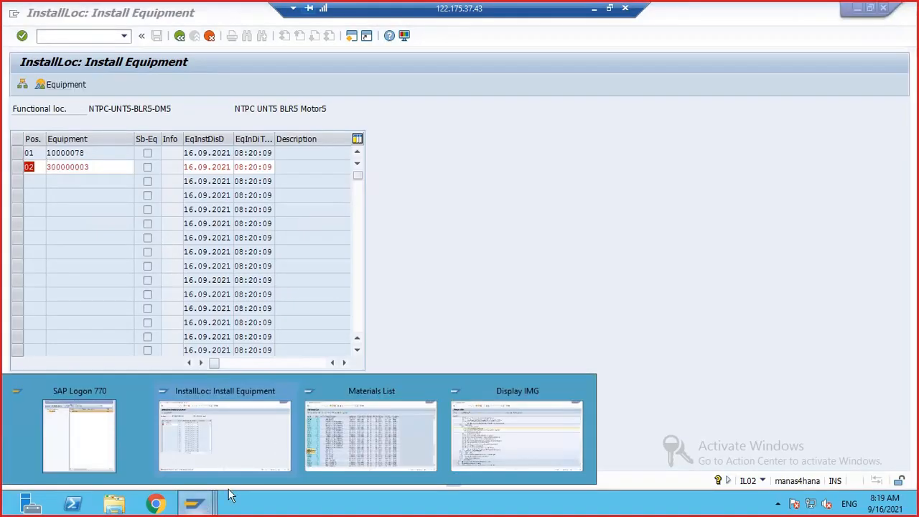
click(517, 431)
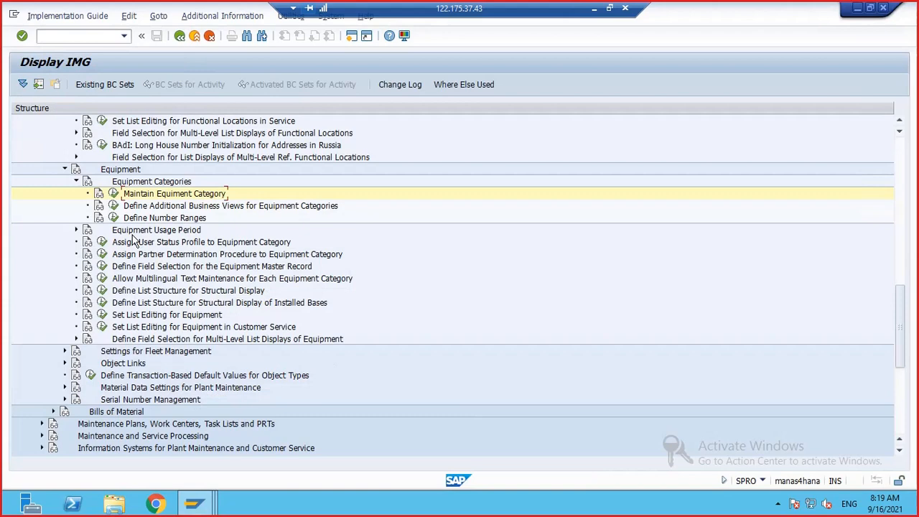
click(76, 230)
click(111, 267)
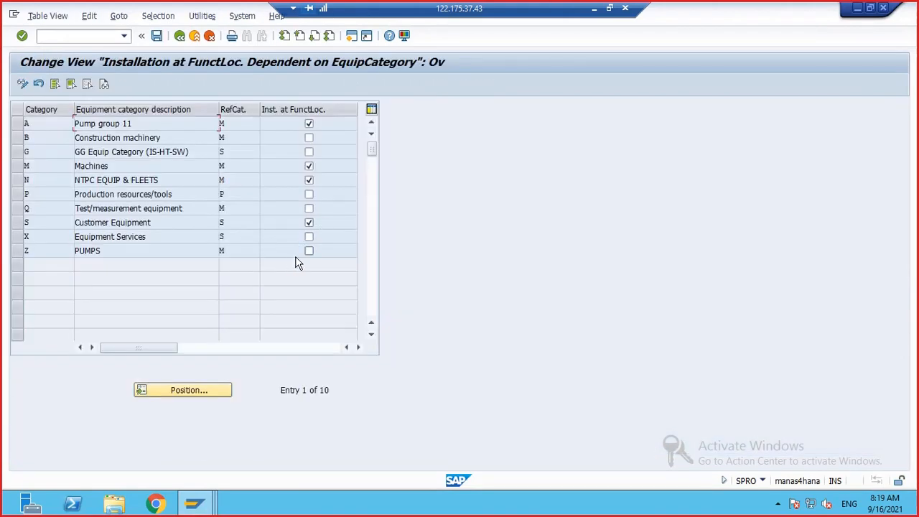
Allow installation at functional locations for category Z PUMPS, save it under customizing request A4HK904940 (Equipment config), and return to the IMG
click(157, 35)
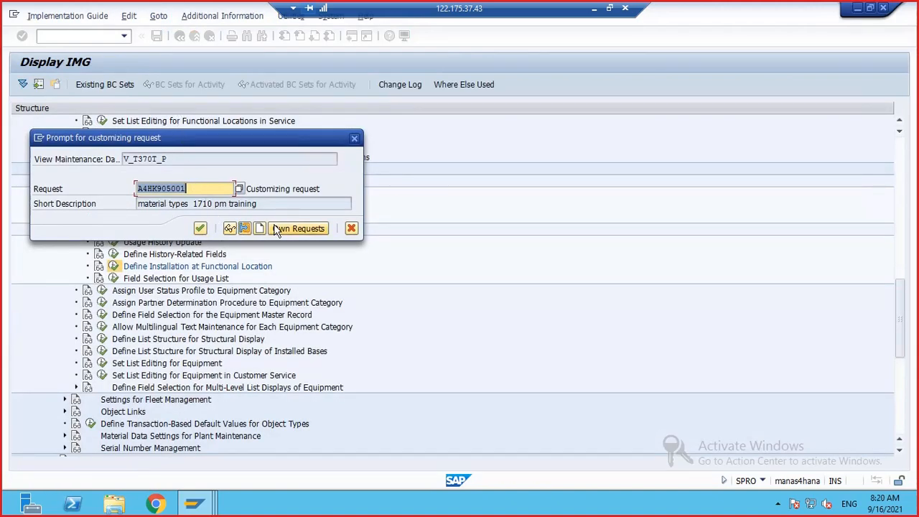
click(277, 230)
double_click(272, 262)
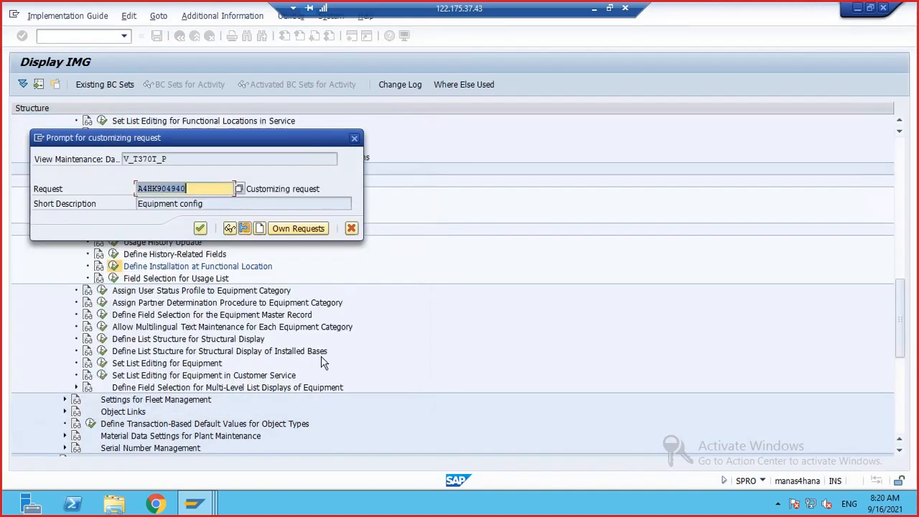
click(199, 228)
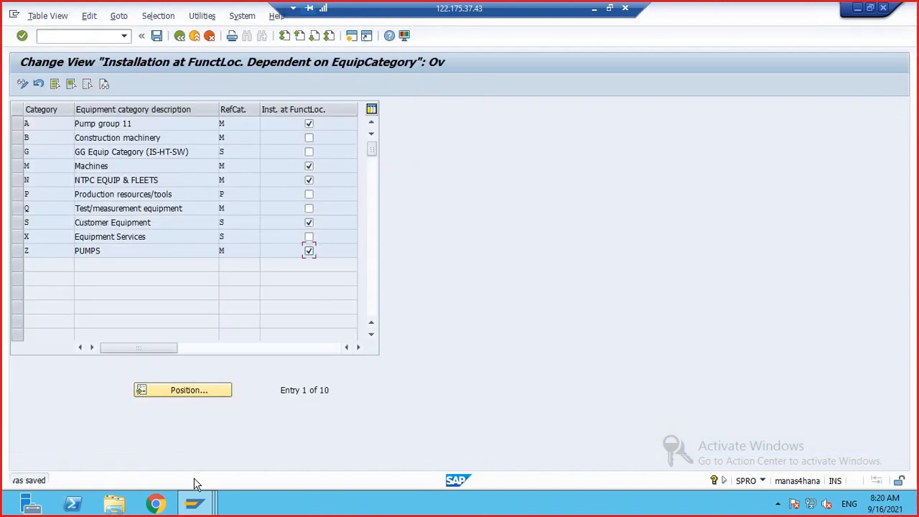
click(194, 480)
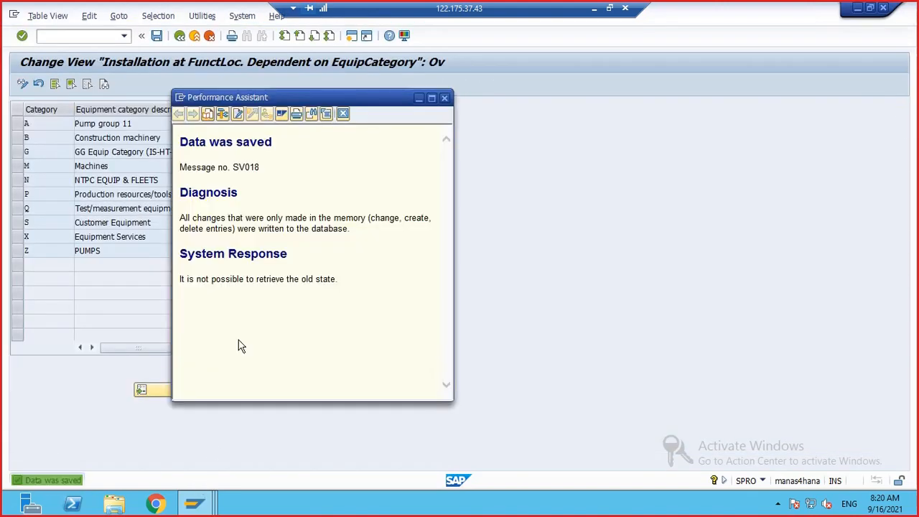
click(445, 98)
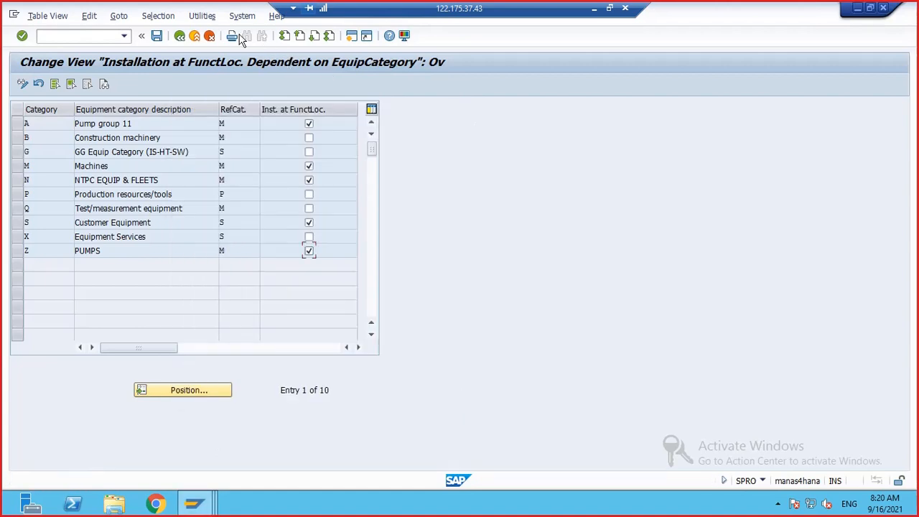
click(208, 36)
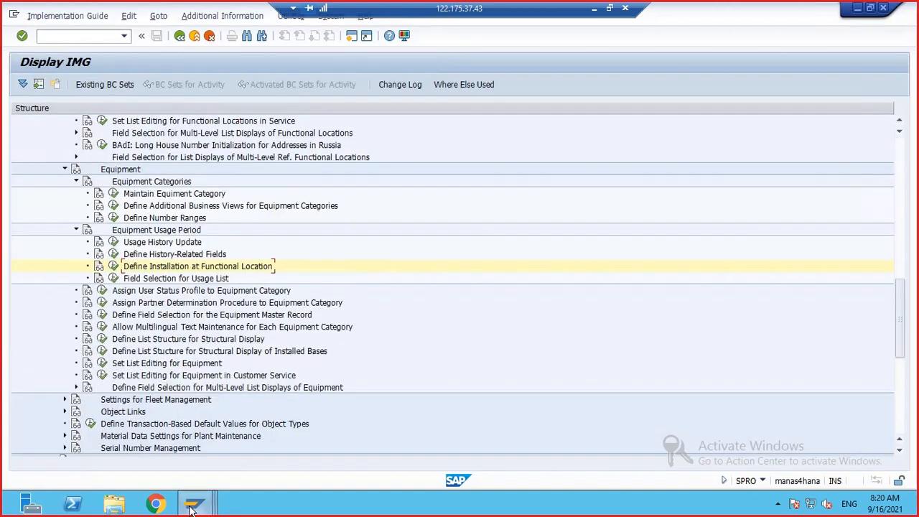
Switch back to the Install Equipment session of NTPC-UNT5-BLR5-DM5 and bring up the history of transaction codes
mouse_move(194, 503)
click(215, 388)
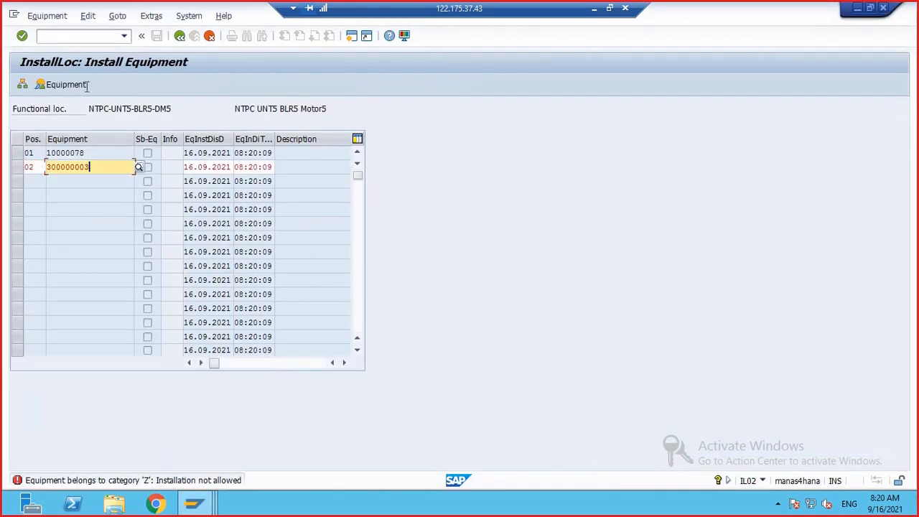
click(114, 35)
click(124, 36)
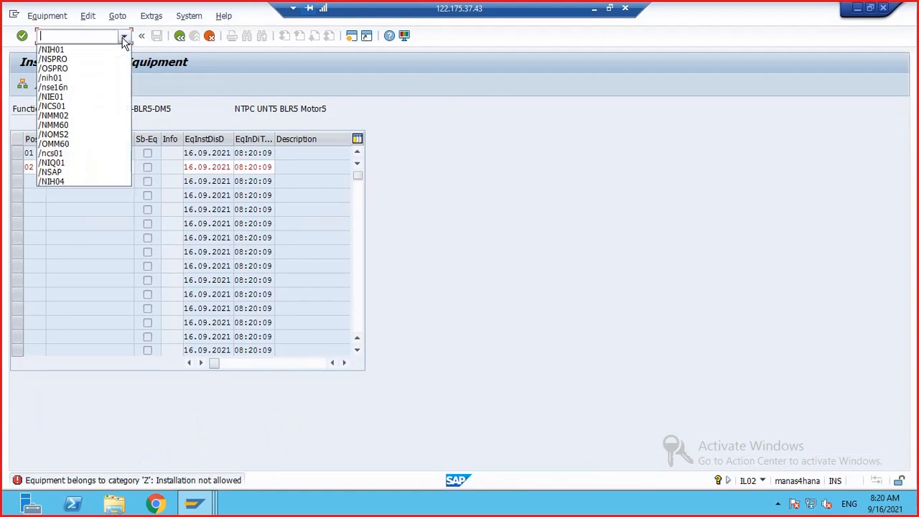
Leave the equipment installation list and open the equipment overview of functional location NTPC-UNT5-BLR5-DM5
click(193, 111)
click(179, 37)
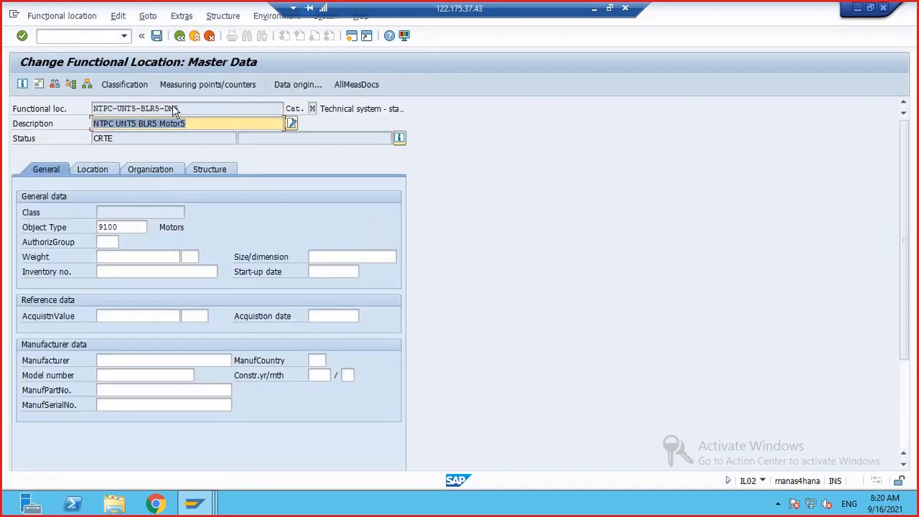
click(222, 16)
click(248, 139)
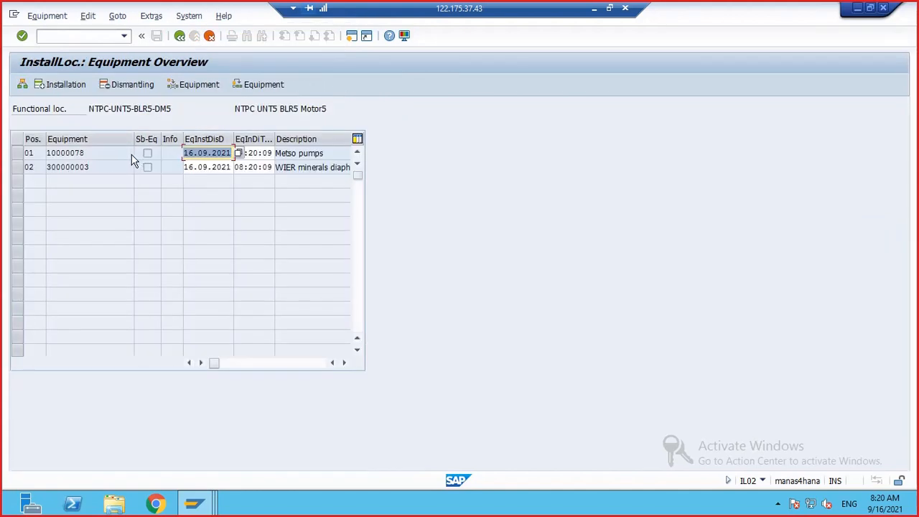
Run transaction IH01 for functional location NTPC with Equipment installed and Equipment hierarchy included in the explosion
click(91, 39)
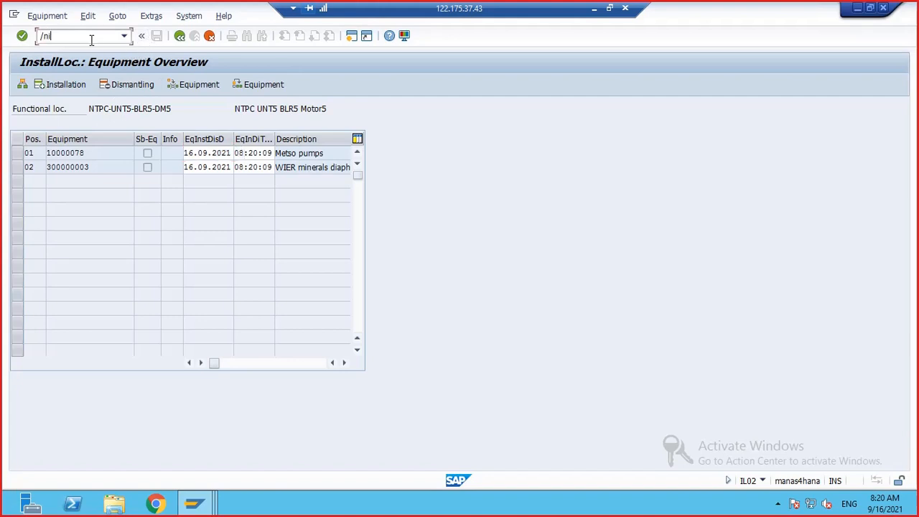
text(/nih01)
key(Return)
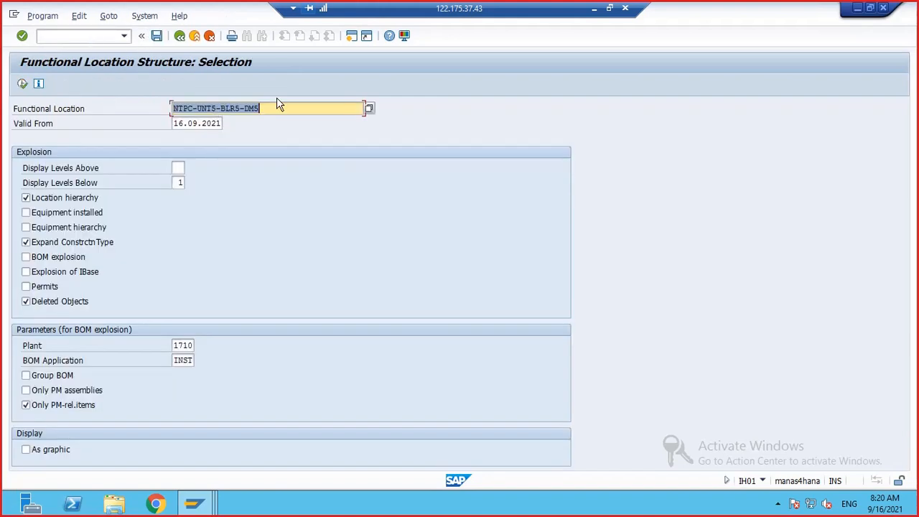
key(BackSpace)
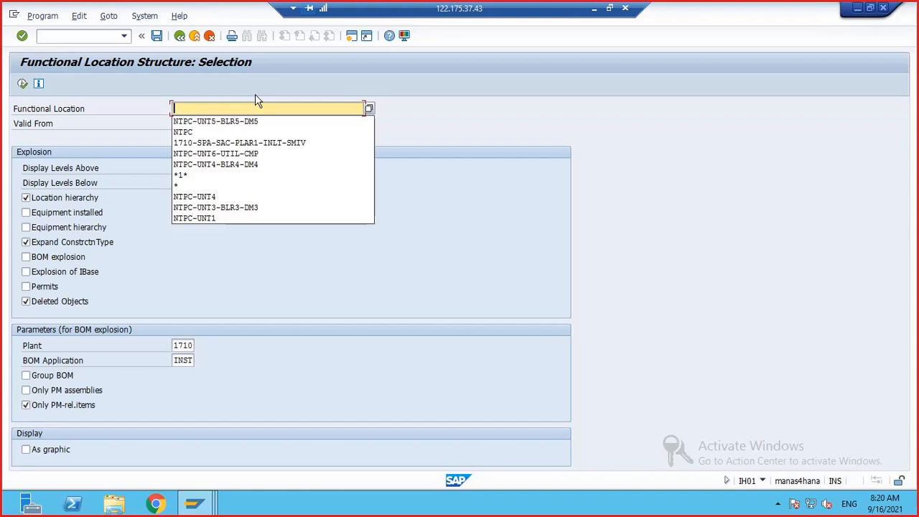
click(181, 132)
click(26, 212)
click(26, 227)
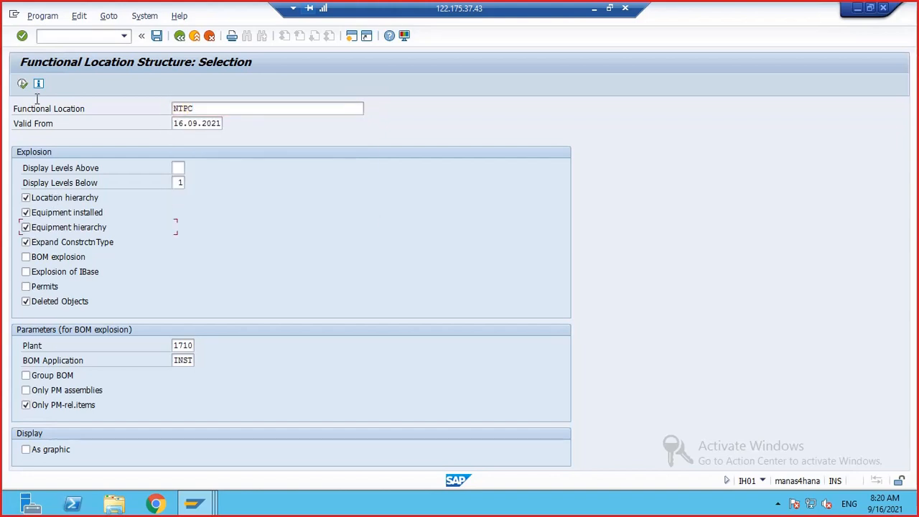
click(23, 84)
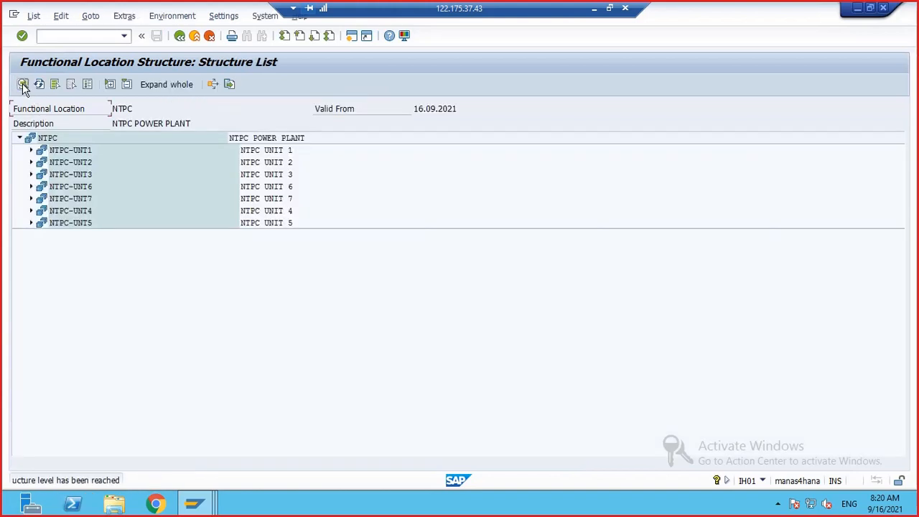
Examine the equipment under NTPC-UNT5-BLR5-DM5, rerunning the NTPC structure list, expanding it completely and refreshing it
click(31, 223)
click(42, 235)
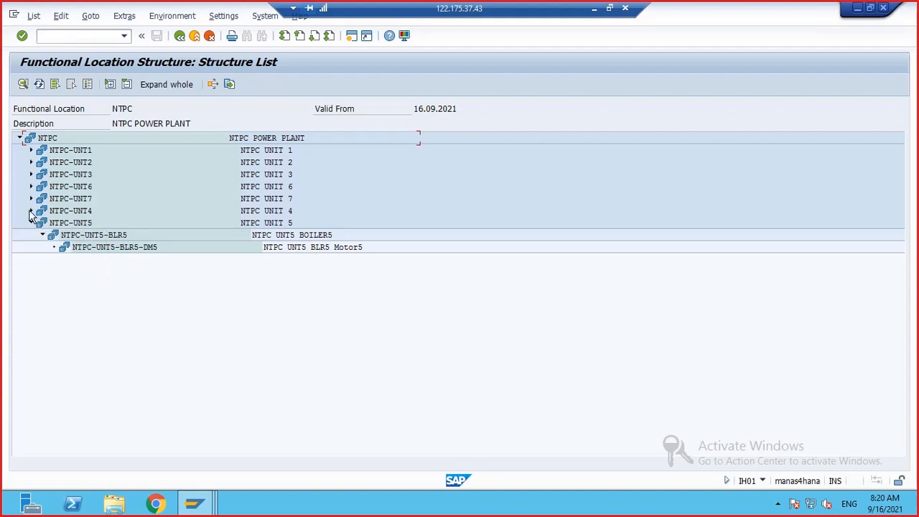
click(180, 35)
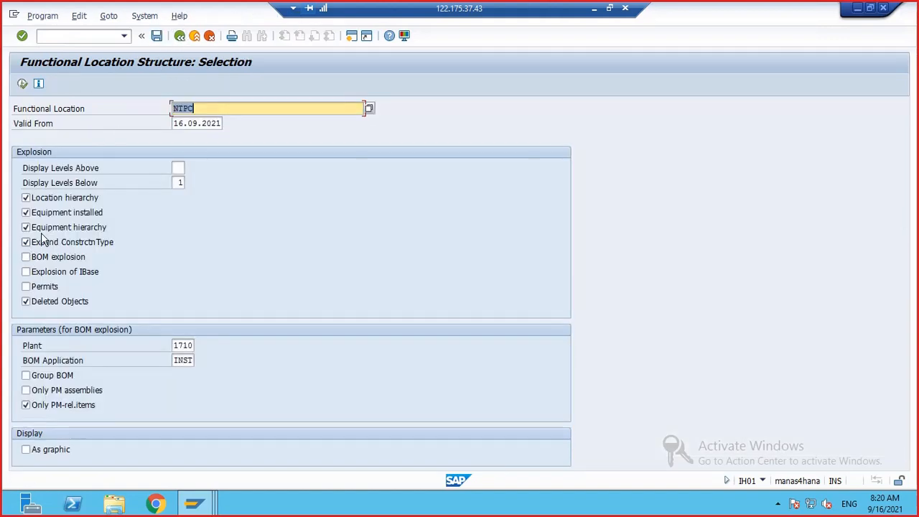
click(21, 83)
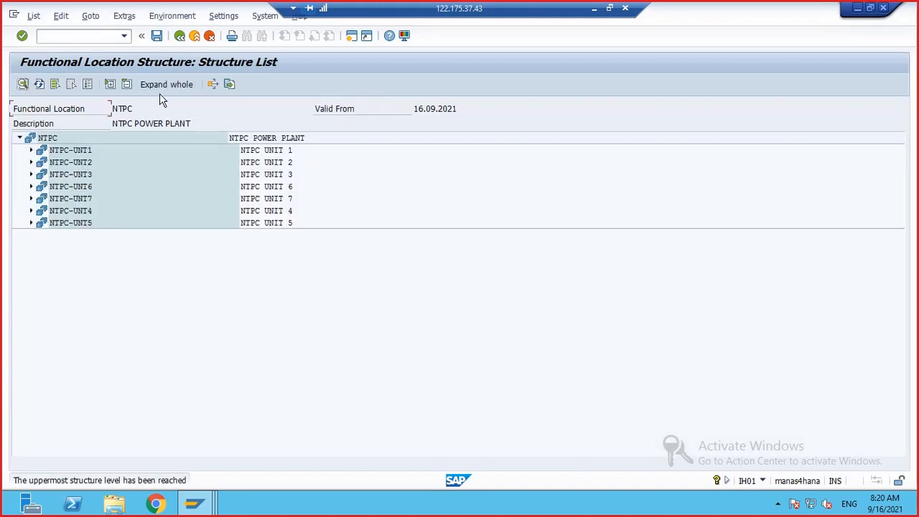
click(176, 84)
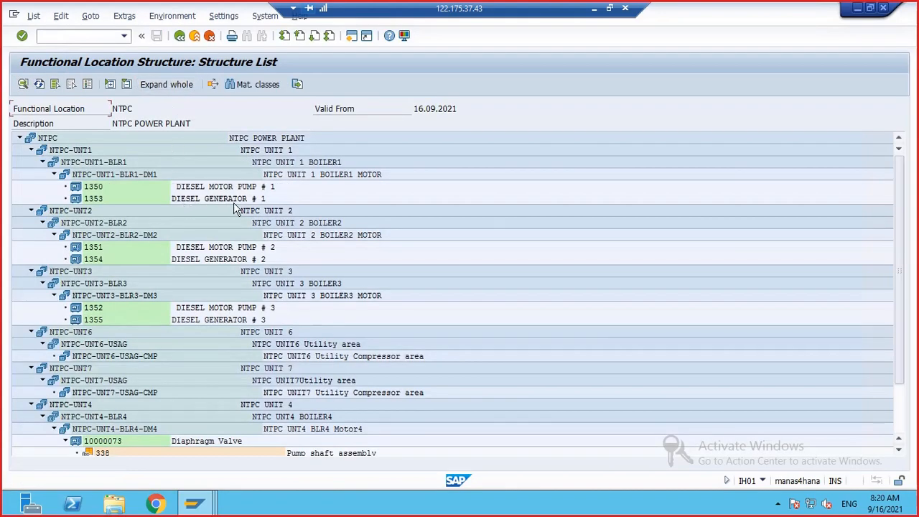
scroll(513, 252, down, 2)
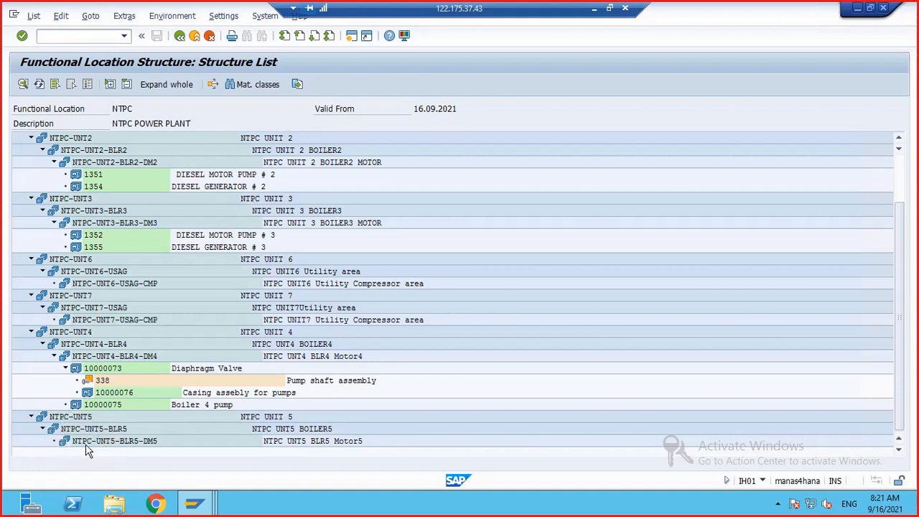
click(38, 84)
click(113, 38)
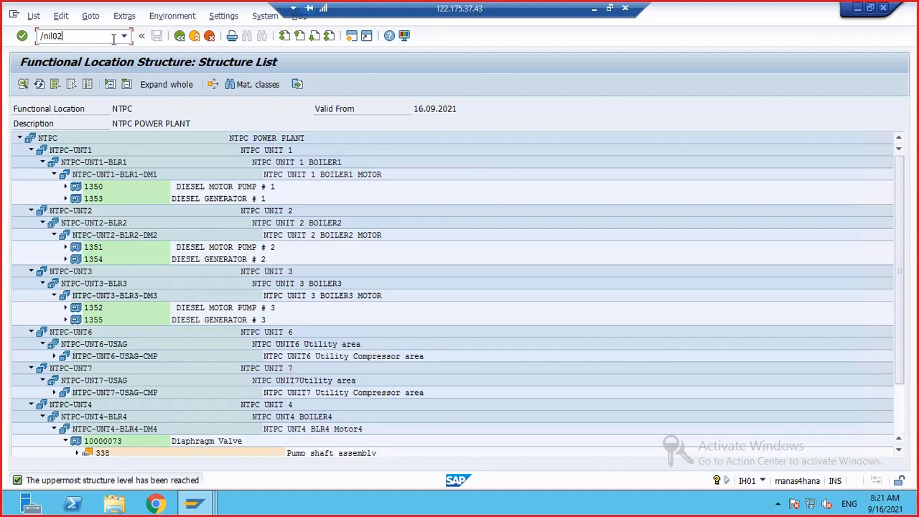
key(Return)
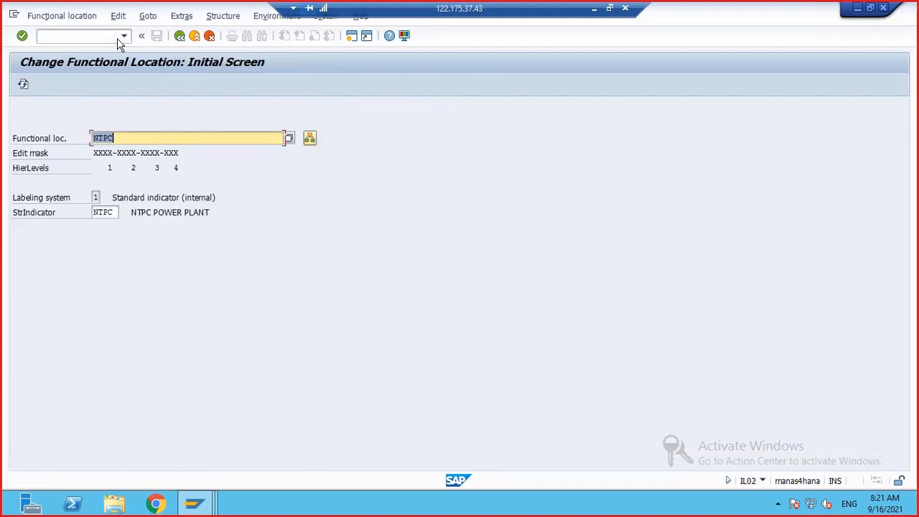
key(BackSpace)
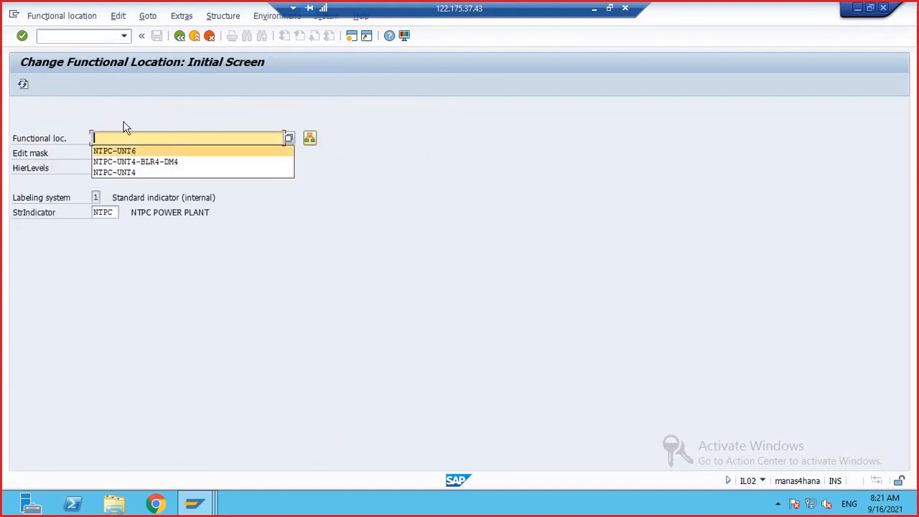
Display the NTPC functional location structure again with transaction IH01, including installed equipment and the equipment hierarchy
click(96, 42)
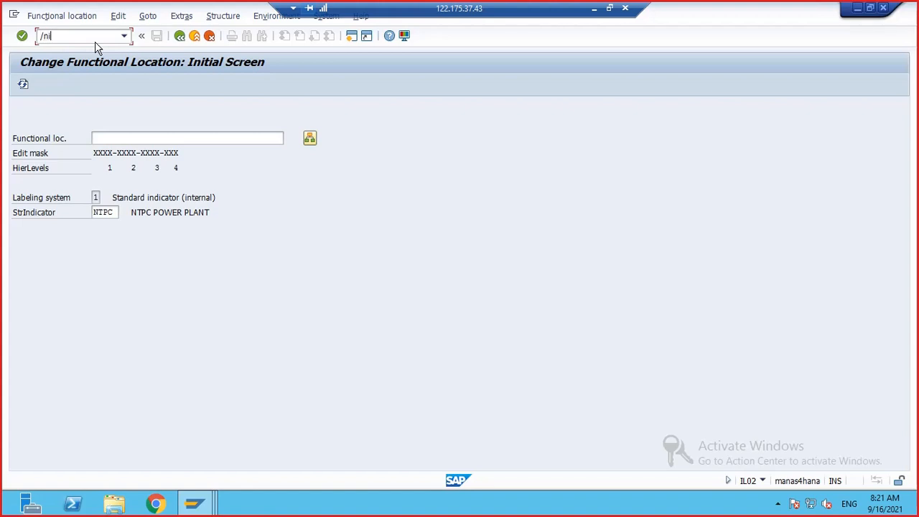
text(/nih01)
key(Return)
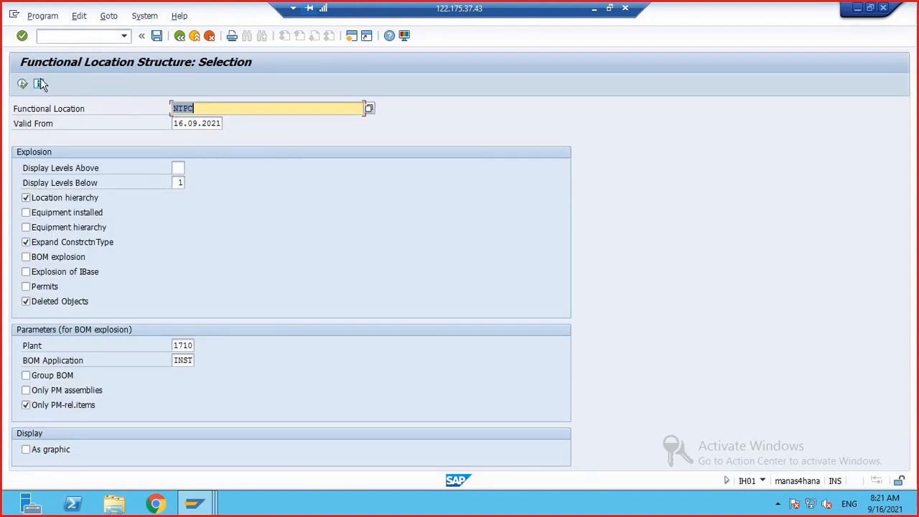
click(25, 213)
click(26, 227)
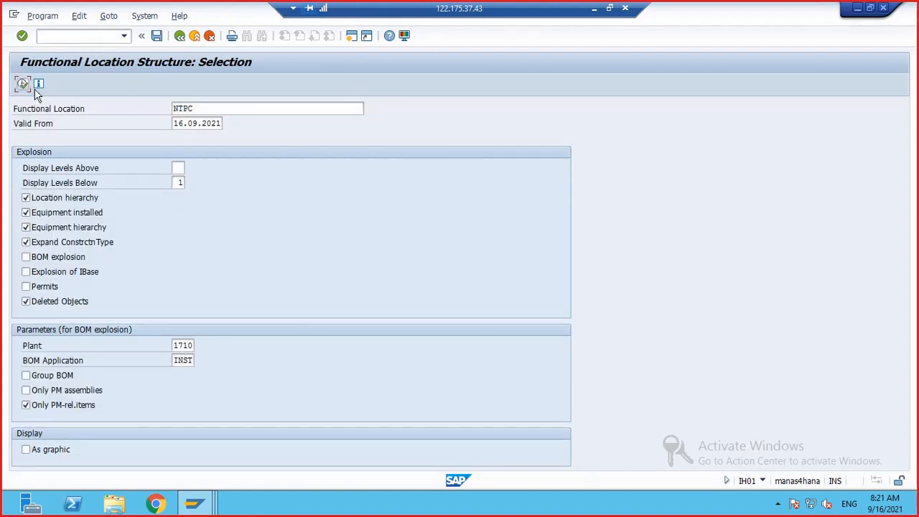
click(23, 85)
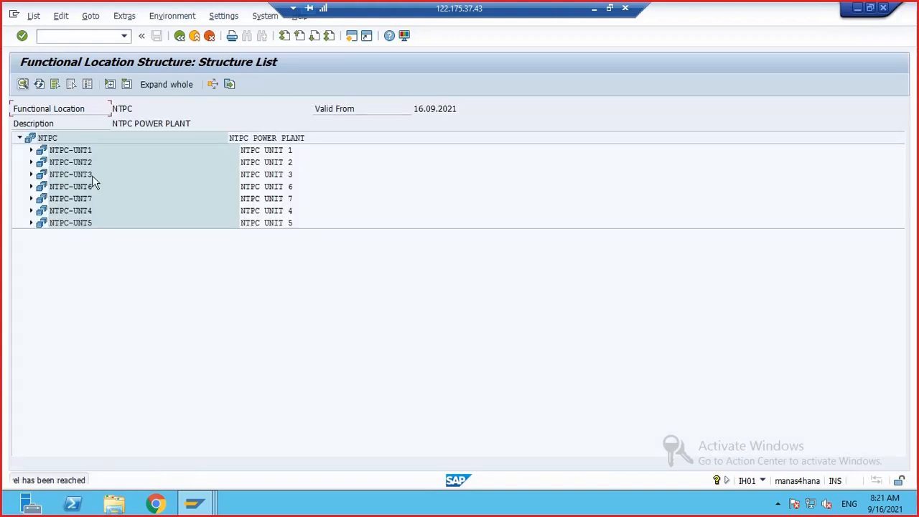
Open functional location NTPC-UNT5-BLR5-DM5 from under NTPC-UNT5-BLR5 and switch its master data to change mode
click(31, 223)
click(41, 238)
double_click(108, 254)
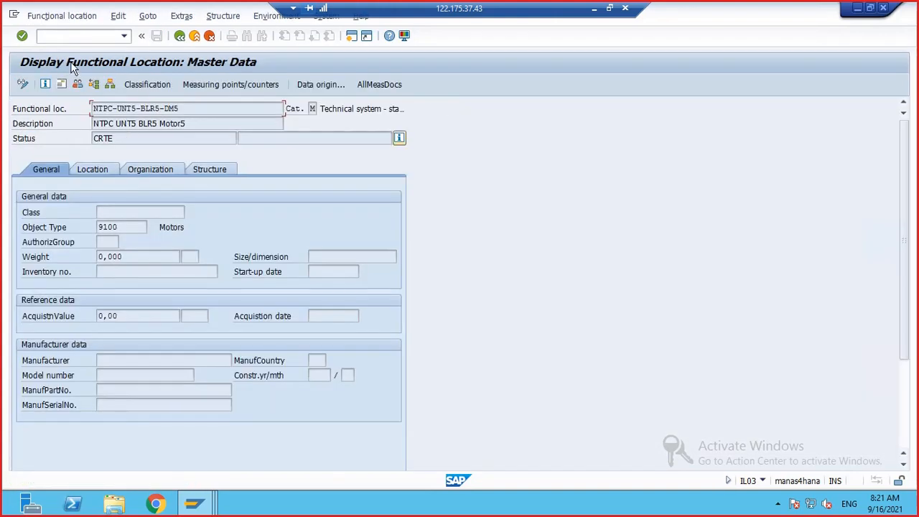
click(24, 84)
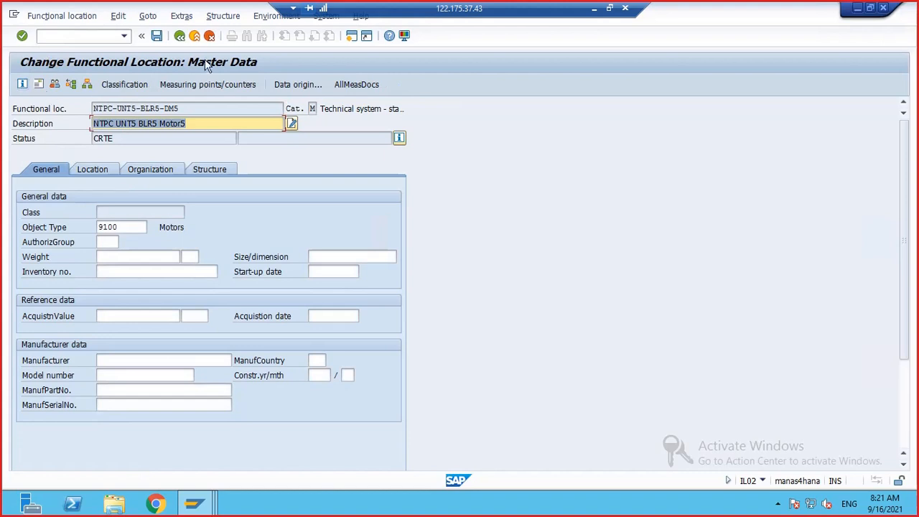
Start installing equipment at NTPC-UNT5-BLR5-DM5 and enter positions 01 and 02 in the first two rows
click(222, 16)
click(248, 138)
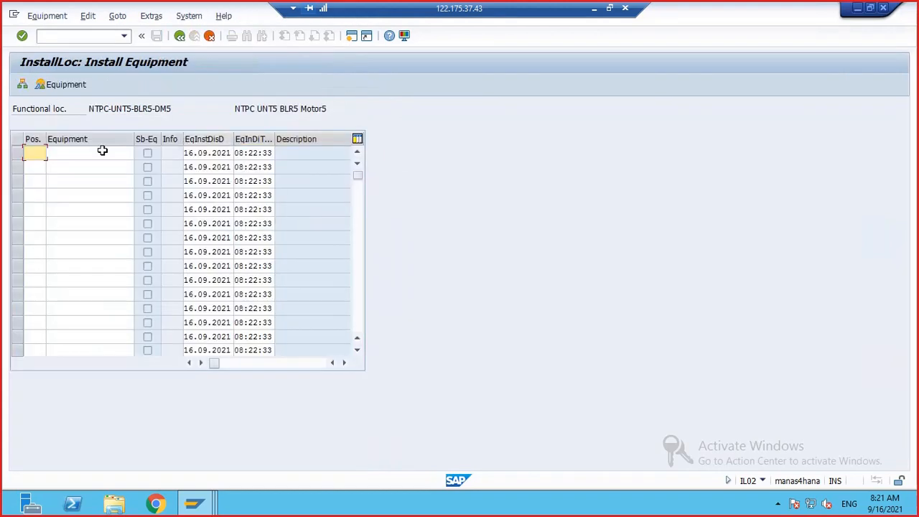
click(41, 154)
click(31, 166)
click(33, 167)
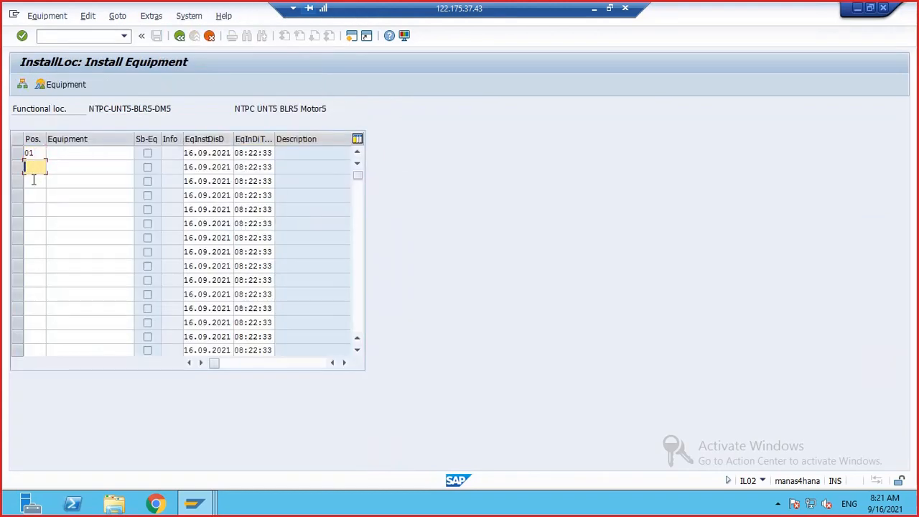
click(36, 192)
Assign equipment 10000078 to position 01 and equipment 300000003 to position 02
click(66, 153)
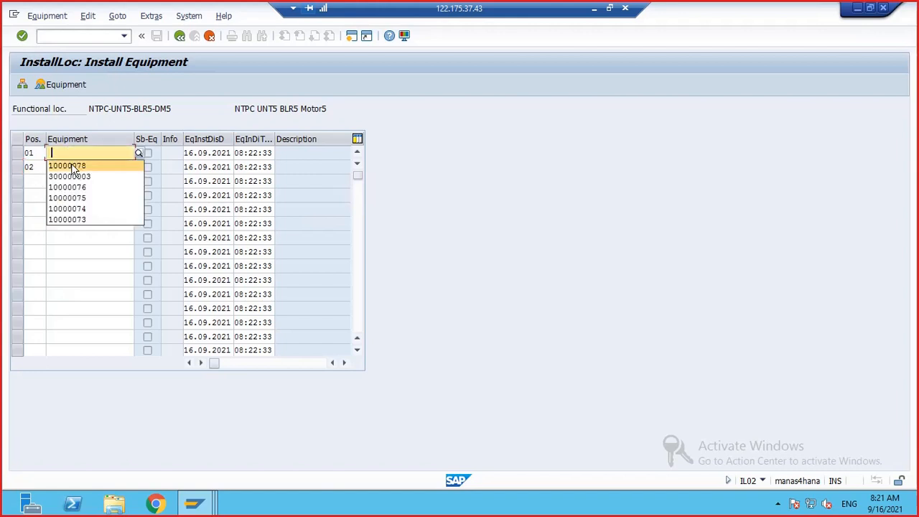
click(74, 168)
click(74, 167)
click(70, 191)
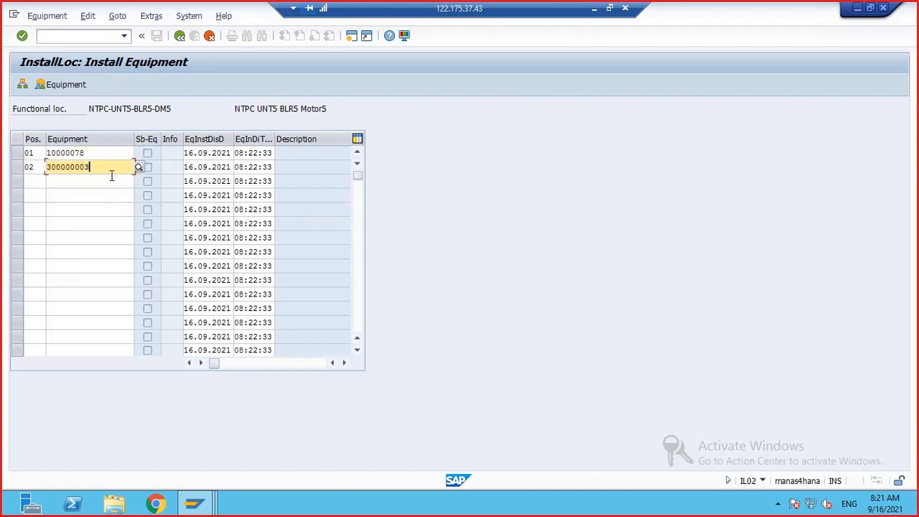
key(Return)
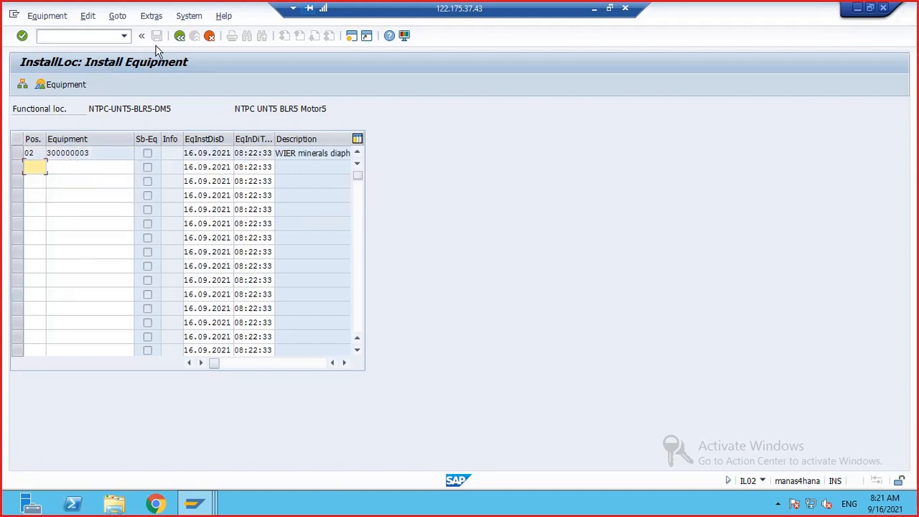
Save the equipment installation and display the equipment under NTPC-UNT5-BLR5-DM5 in the refreshed structure list
click(181, 35)
click(158, 37)
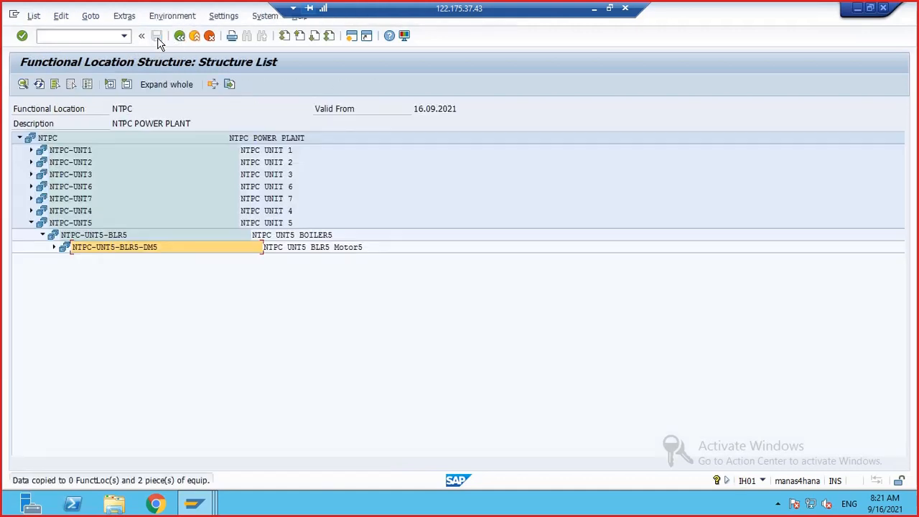
click(39, 84)
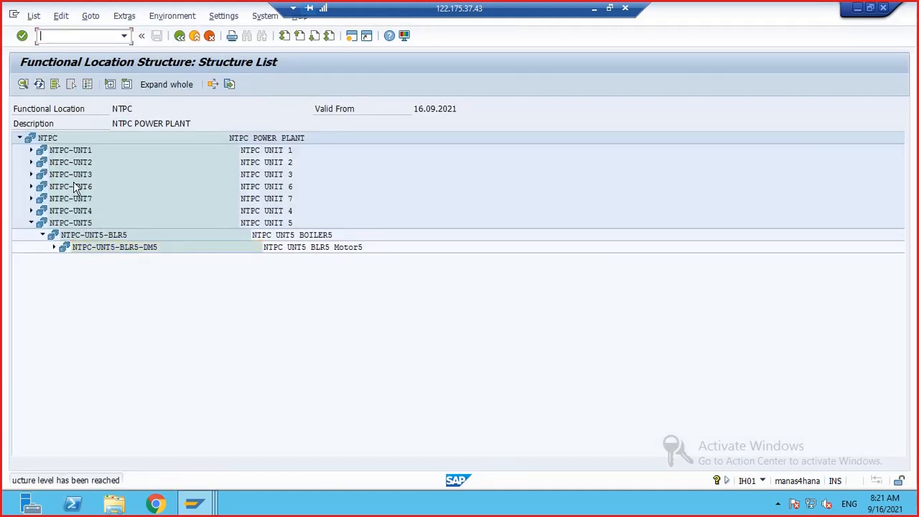
click(54, 246)
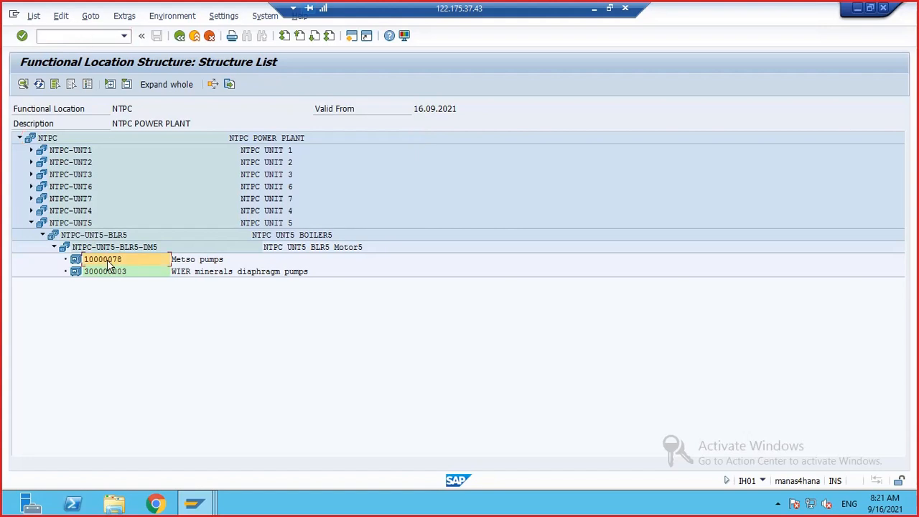
Start creating an equipment BOM with transaction IB01 for equipment 10000078, plant 1710, BOM usage 4
click(88, 34)
key(Return)
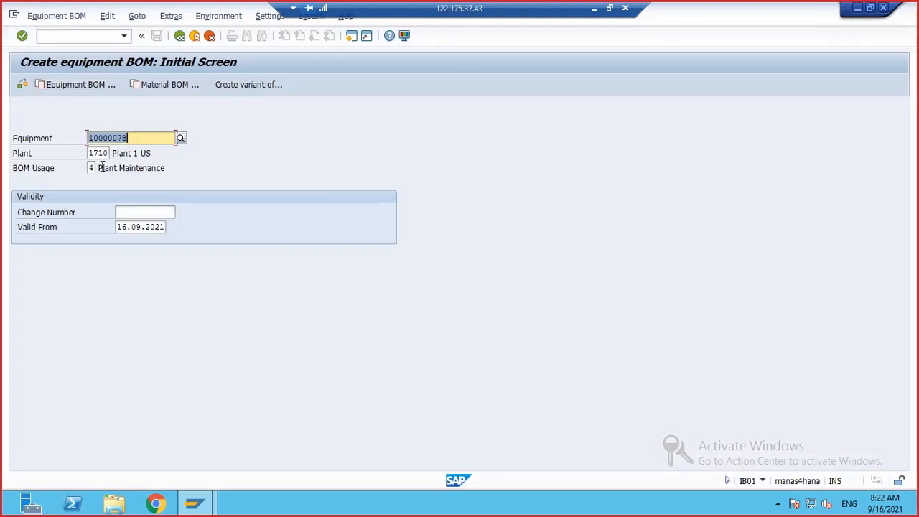
click(130, 138)
key(Return)
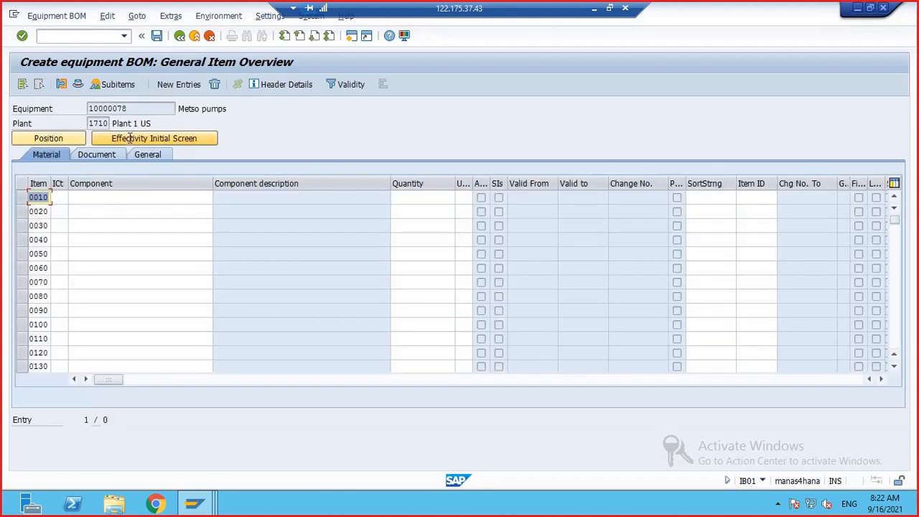
Set the item category to L for BOM items 0010 through 0050
click(61, 196)
text(L)
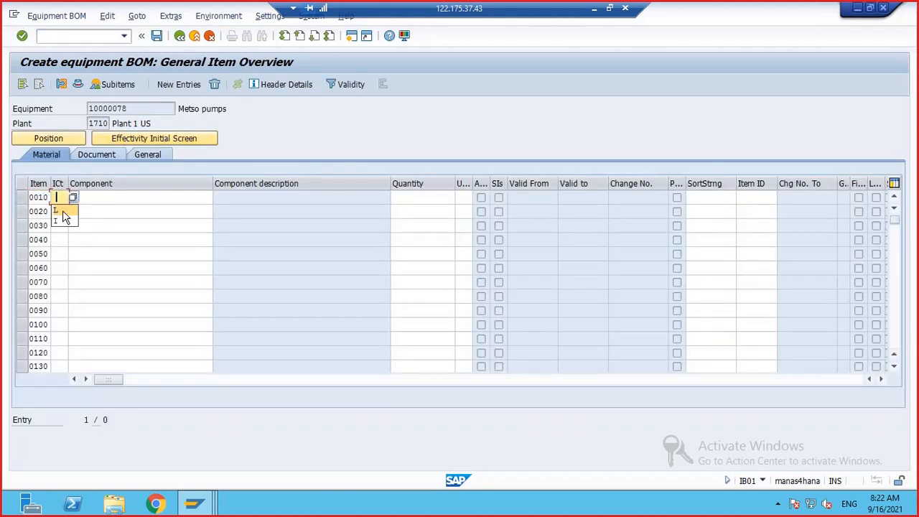
click(63, 211)
text(L)
click(61, 225)
text(L)
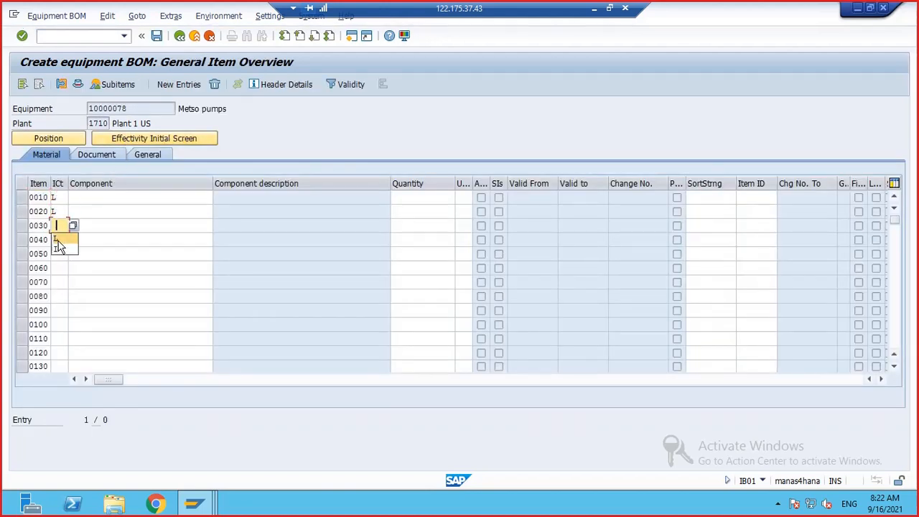
click(57, 240)
text(L)
click(57, 253)
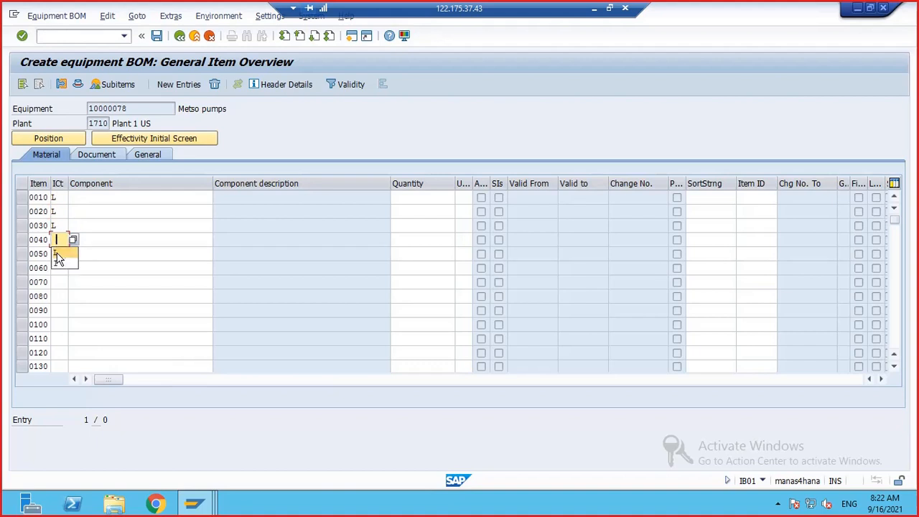
text(L)
click(100, 196)
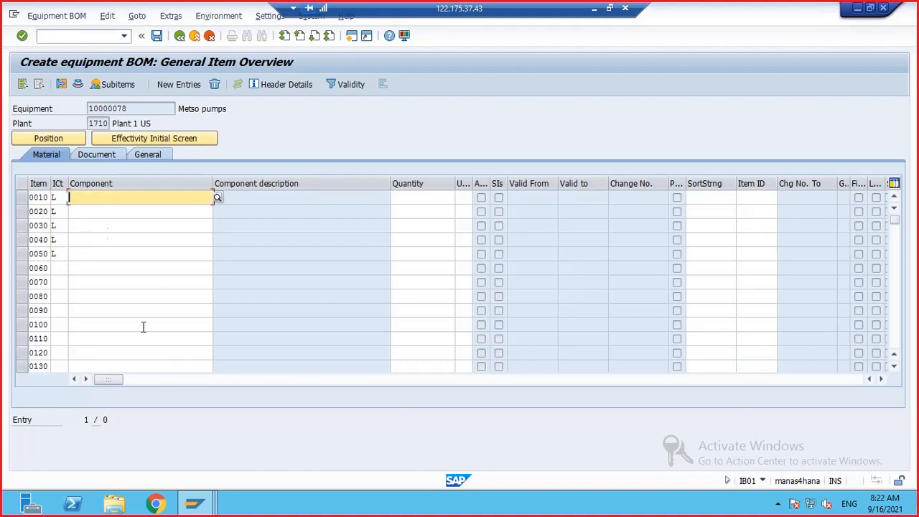
In the functional location structure list, expand NTPC-UNT7 and drill down from NTPC-UNT4 to the components of equipment 10000073 (Diaphragm Valve)
click(201, 502)
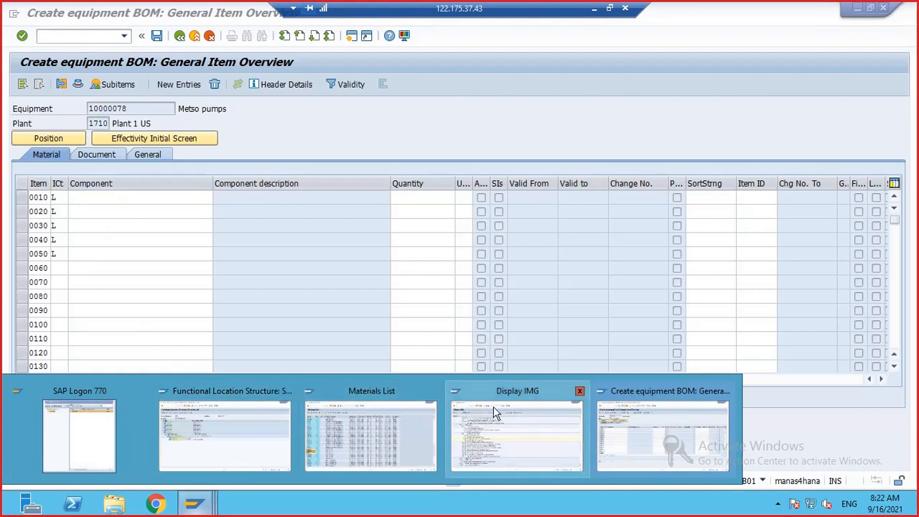
click(226, 431)
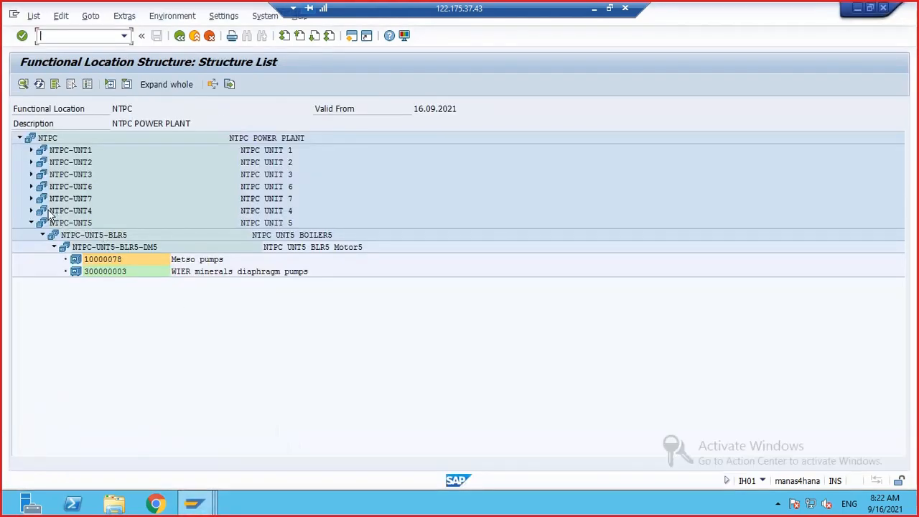
click(31, 199)
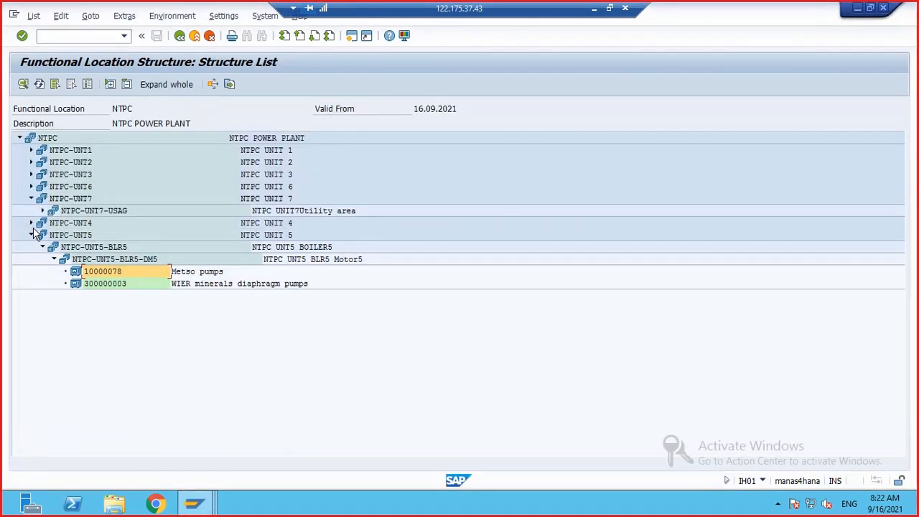
click(31, 223)
click(42, 235)
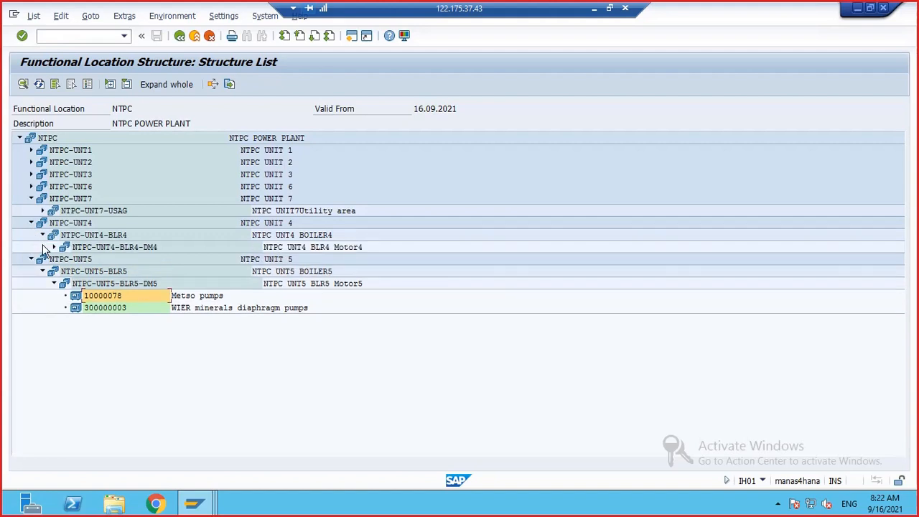
click(53, 248)
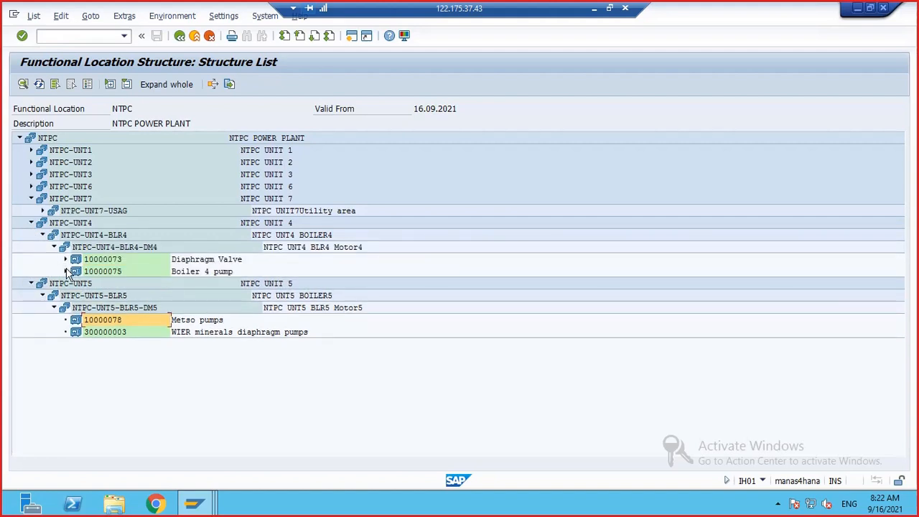
click(65, 260)
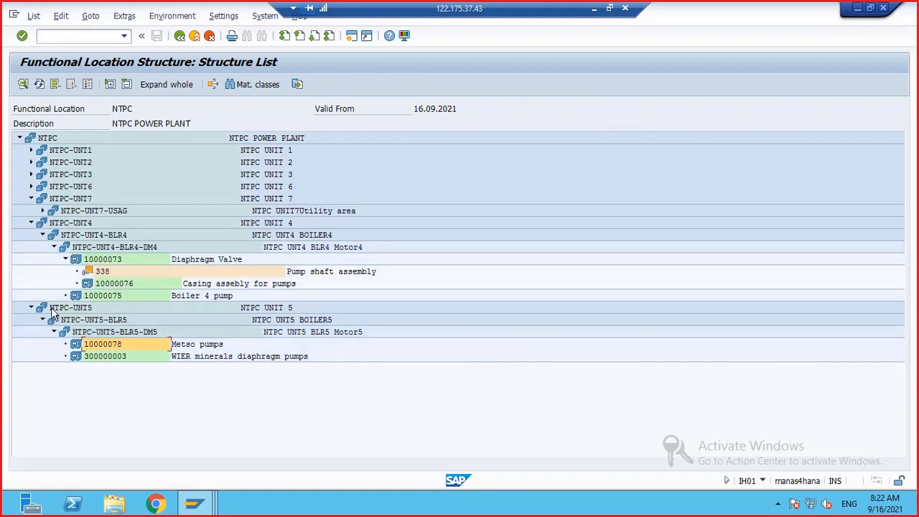
Collapse NTPC-UNT7 and drill down from NTPC-UNT3 to equipment 1352 (DIESEL MOTOR PUMP # 3) to examine its components
click(31, 199)
click(31, 174)
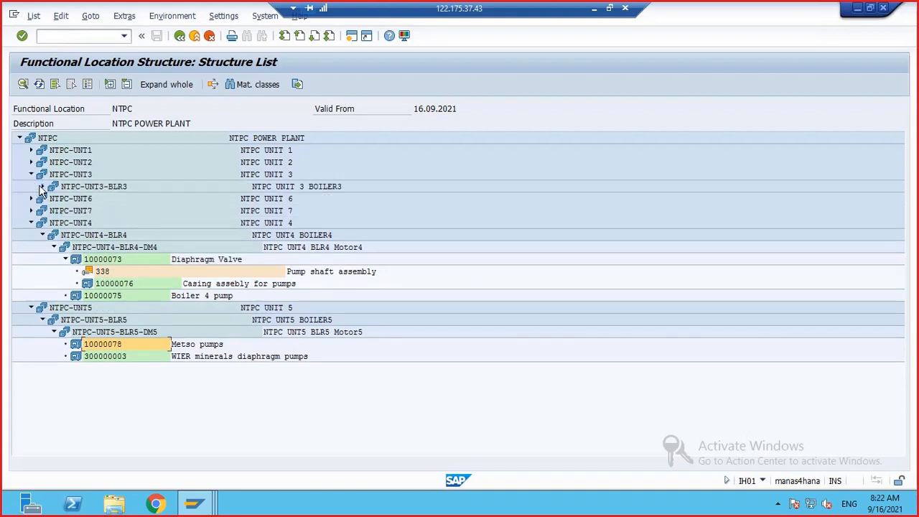
click(42, 186)
click(54, 199)
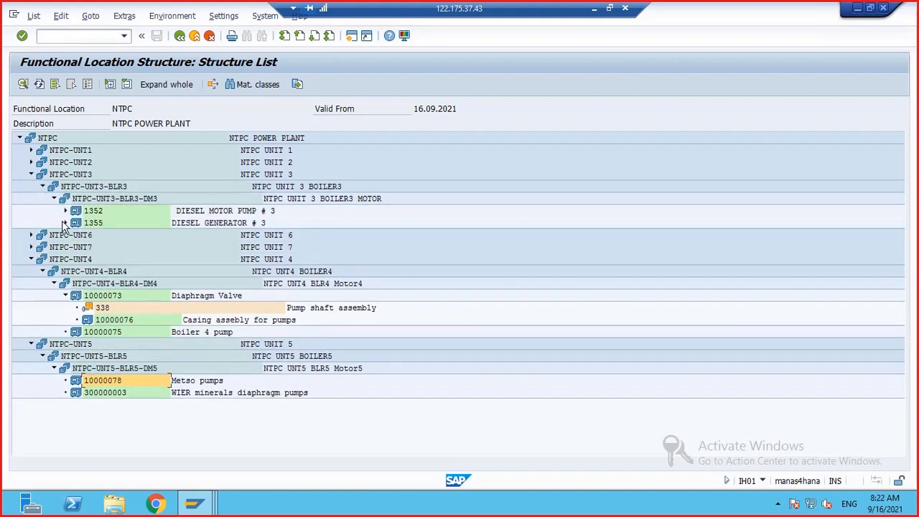
click(66, 211)
Return to the selection screen and regenerate the NTPC structure list with BOM explosion enabled
click(180, 36)
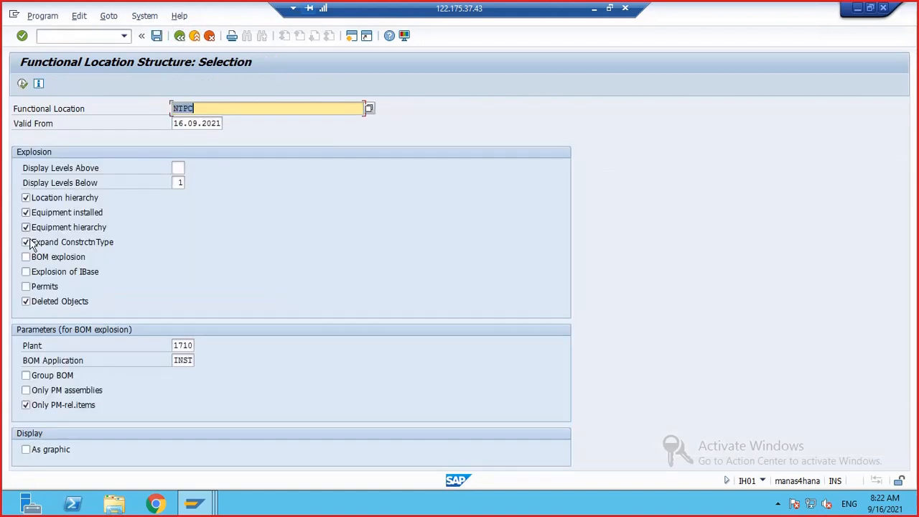
click(23, 84)
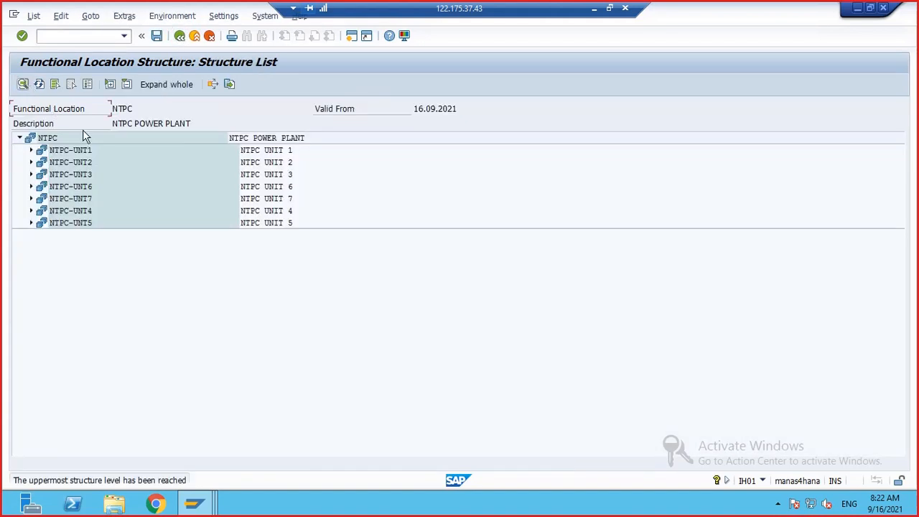
click(151, 85)
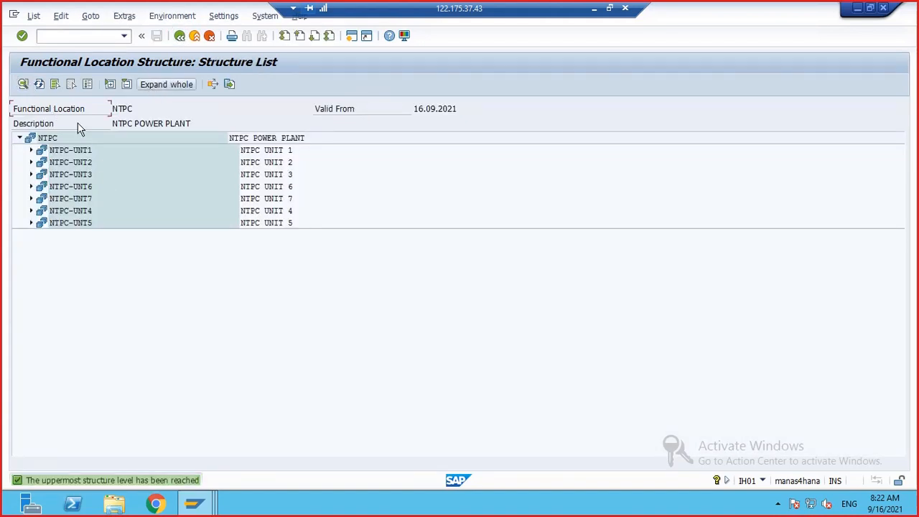
Expand NTPC-UNT4 down to equipment 10000075 (Boiler 4 pump) and examine the material numbers of its BOM components
click(31, 211)
click(43, 223)
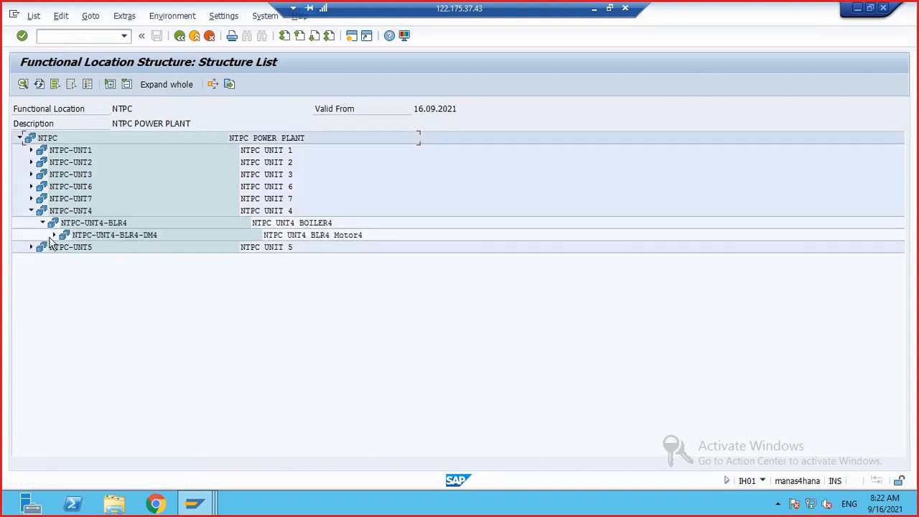
click(54, 235)
click(66, 260)
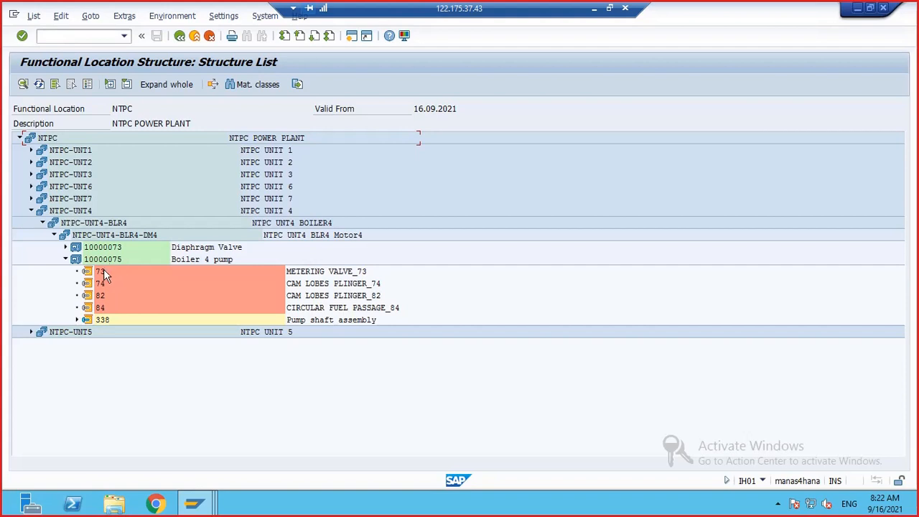
click(103, 271)
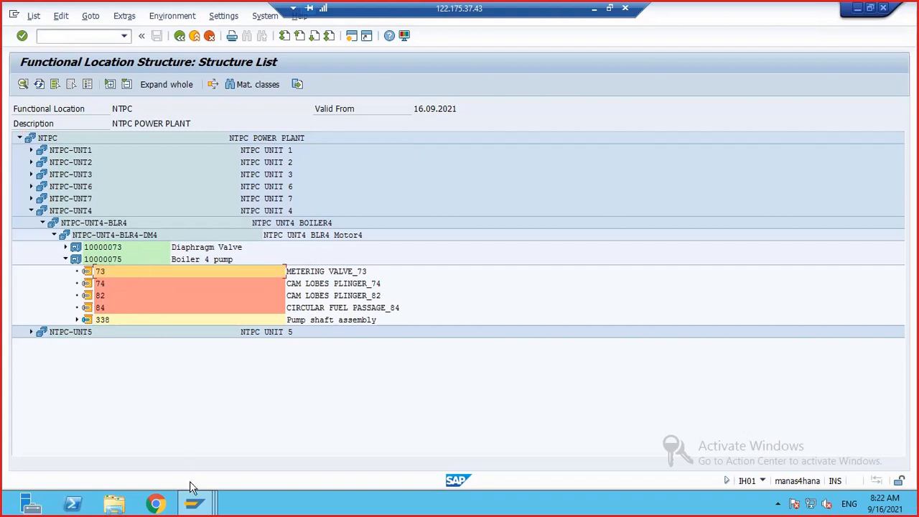
Return to the equipment BOM for 10000078 and enter component 72 for item 0010 and 74 for item 0020
mouse_move(194, 506)
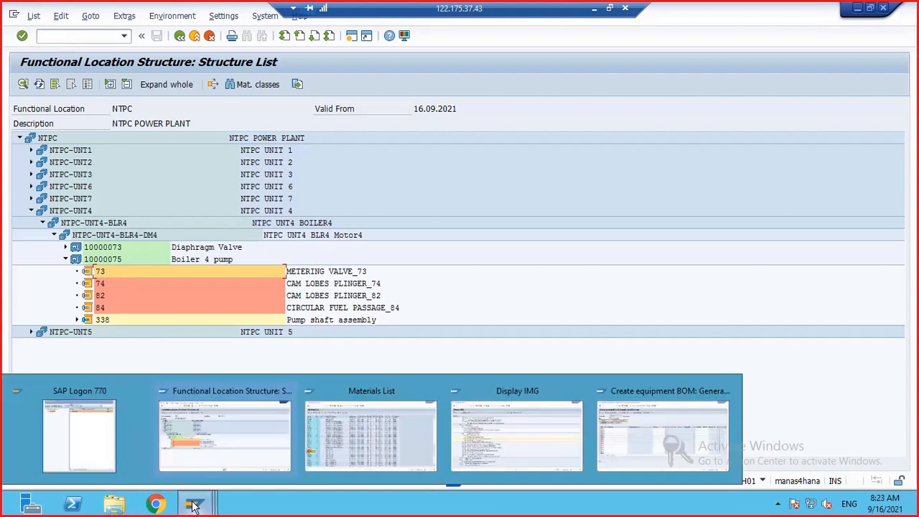
click(627, 416)
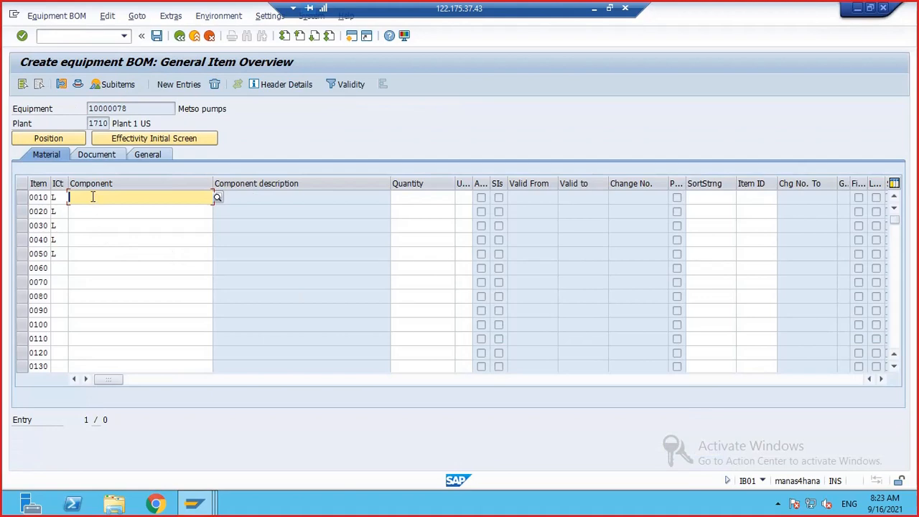
text(72)
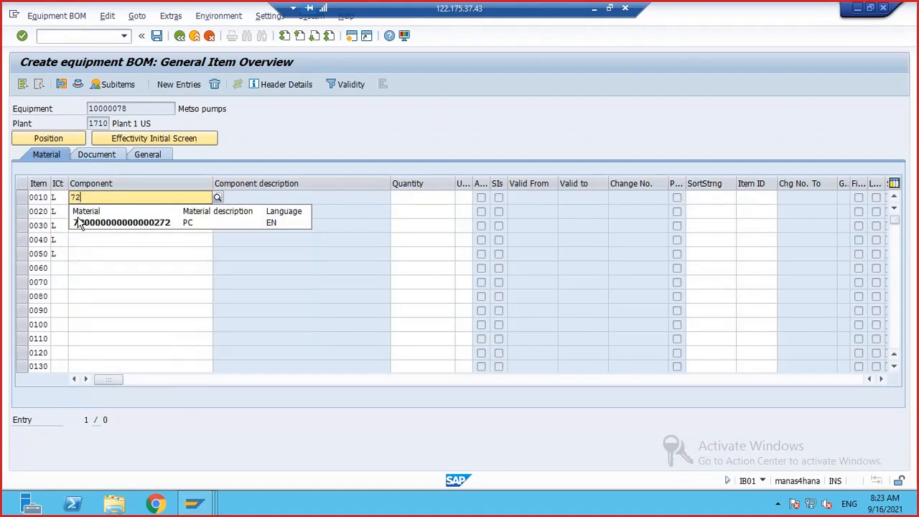
click(82, 264)
click(82, 211)
text(74)
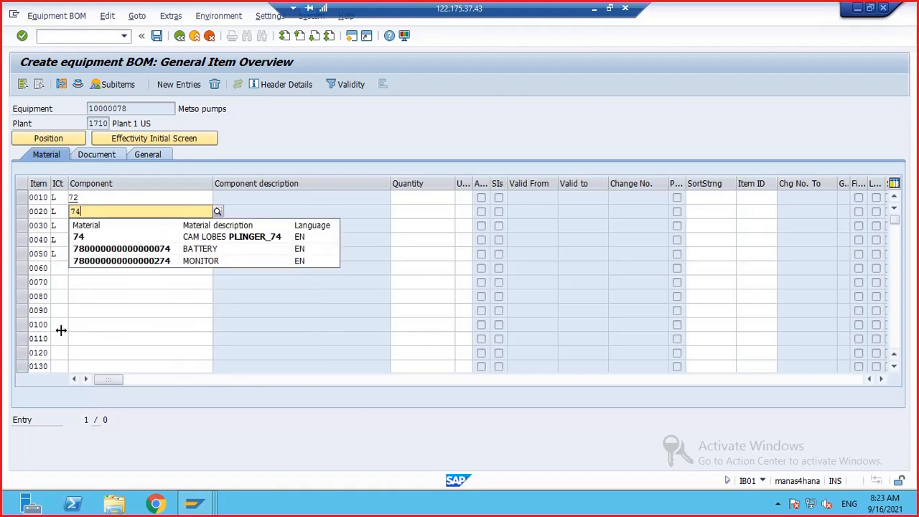
Enter component 83 for item 0030 and 84 for item 0040, and clear the item category of item 0050
click(99, 226)
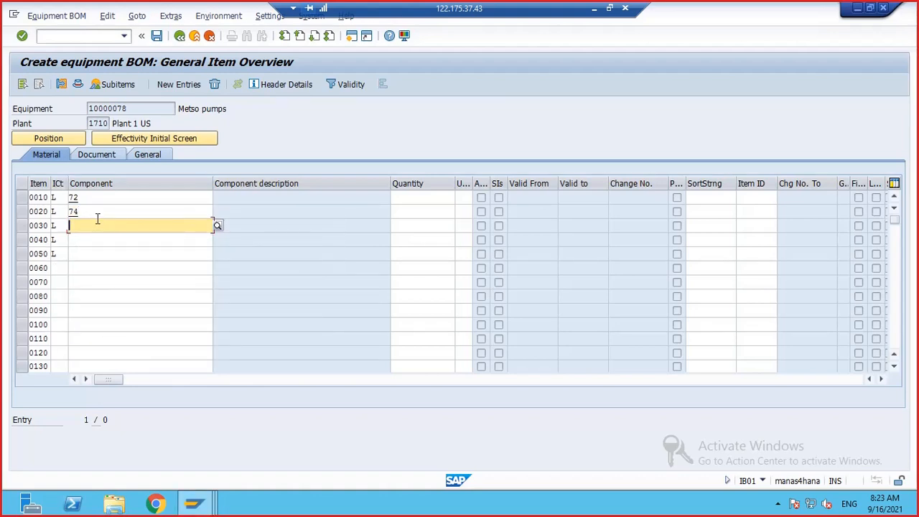
text(83)
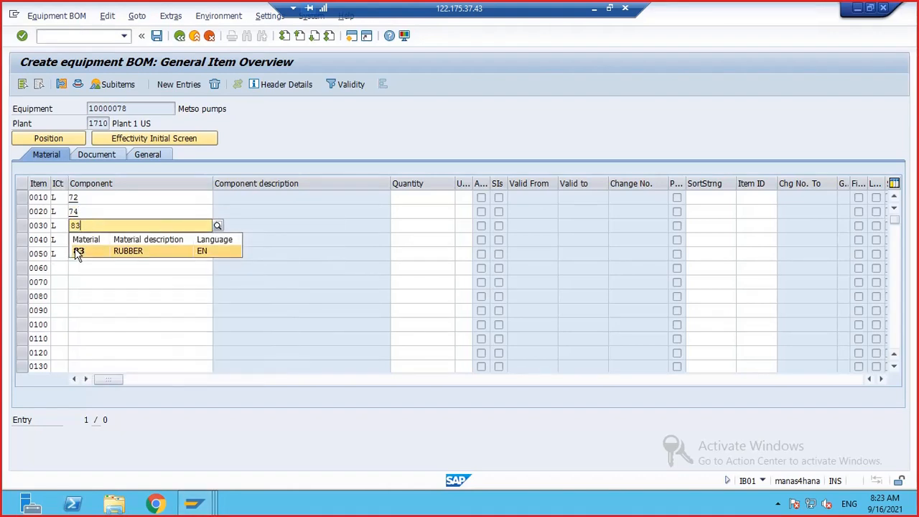
click(78, 251)
click(84, 240)
text(8)
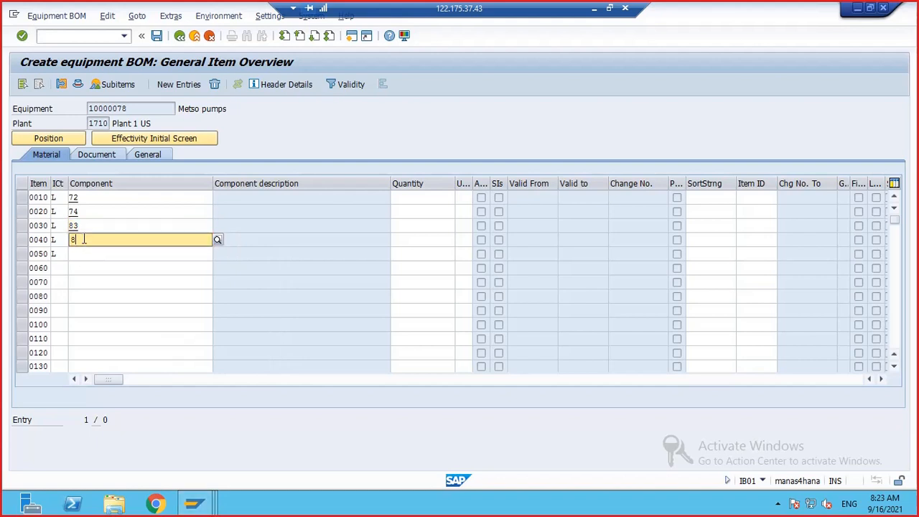
text(4)
click(80, 263)
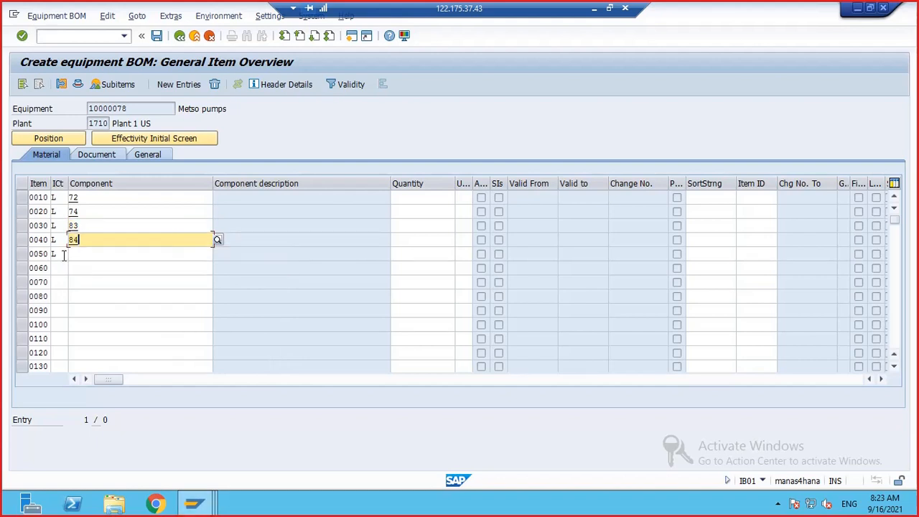
click(64, 255)
click(123, 237)
Set the quantities of BOM items 0010, 0020, 0030 and 0040 to 1, 1, 2 and 1, and validate the entries
click(443, 197)
text(1)
click(422, 211)
text(1)
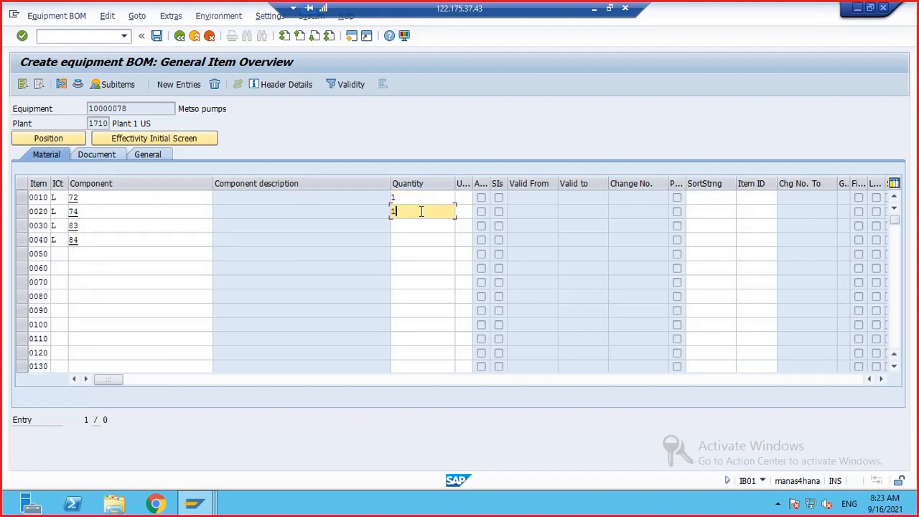
click(405, 225)
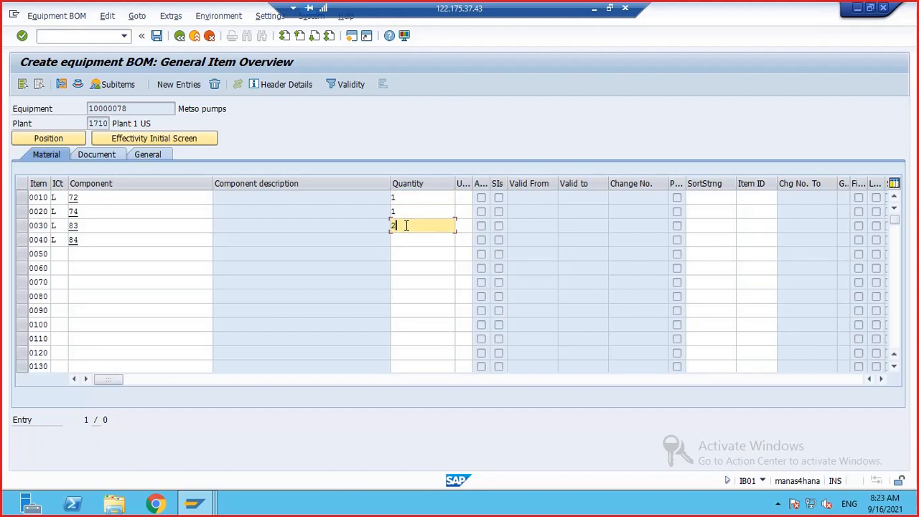
click(406, 239)
text(1)
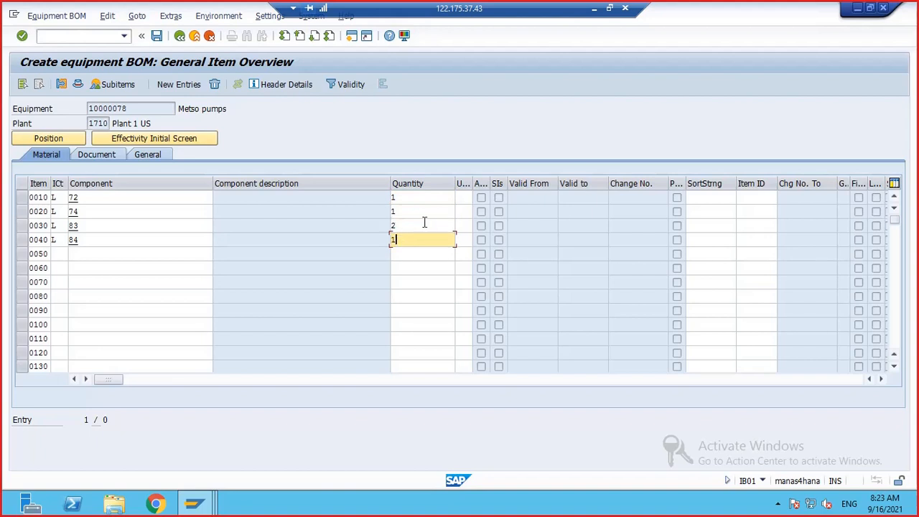
key(Return)
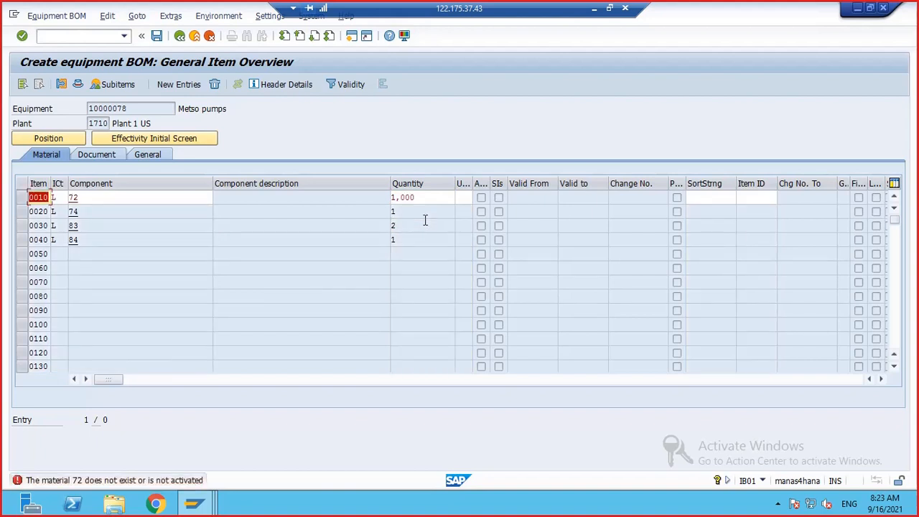
Change the component of item 0010 to 73 and the component of item 0030 to 84, validating each entry
click(92, 197)
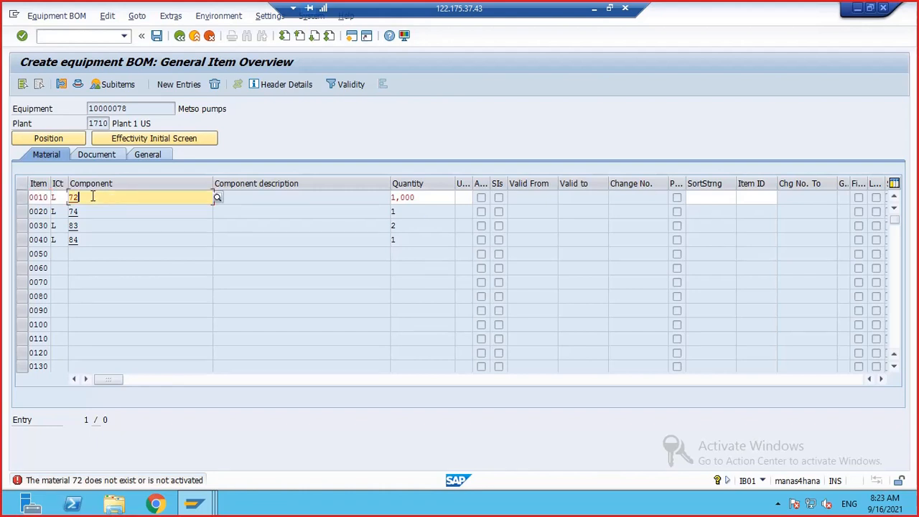
key(BackSpace)
text(3)
key(Return)
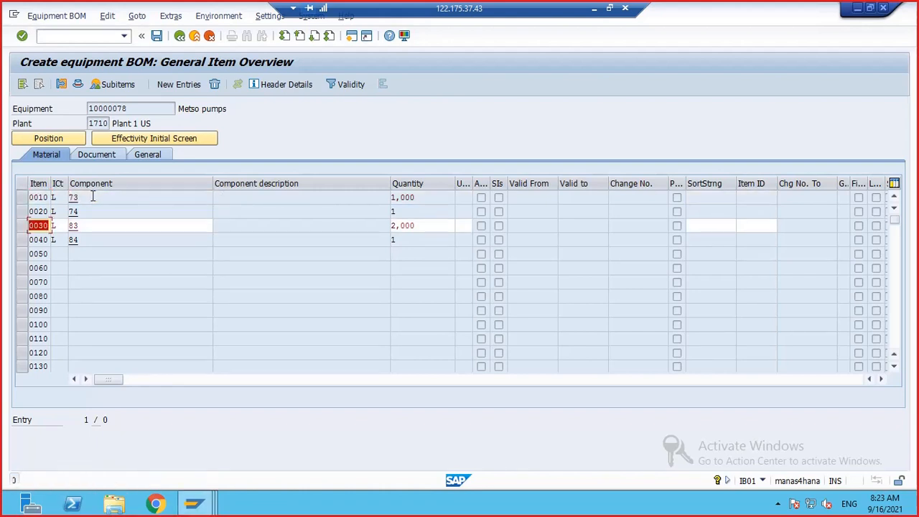
click(114, 228)
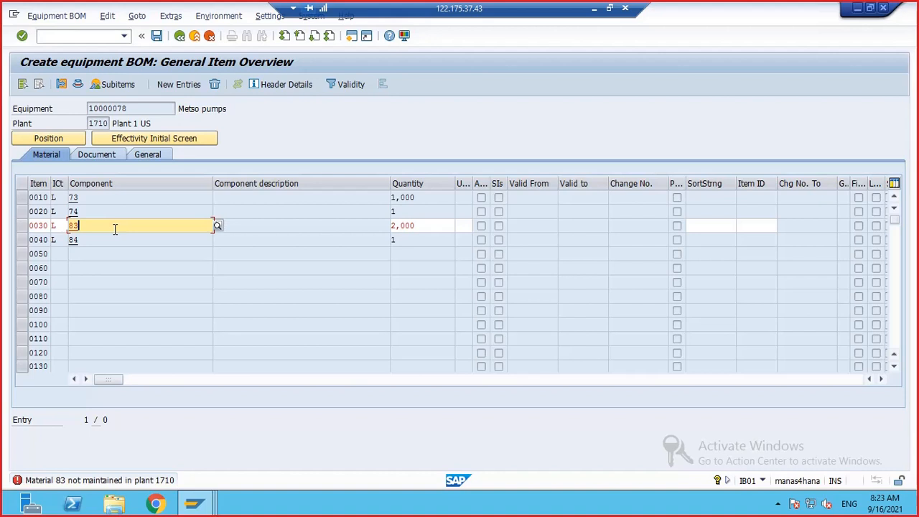
key(BackSpace)
text(4)
key(Return)
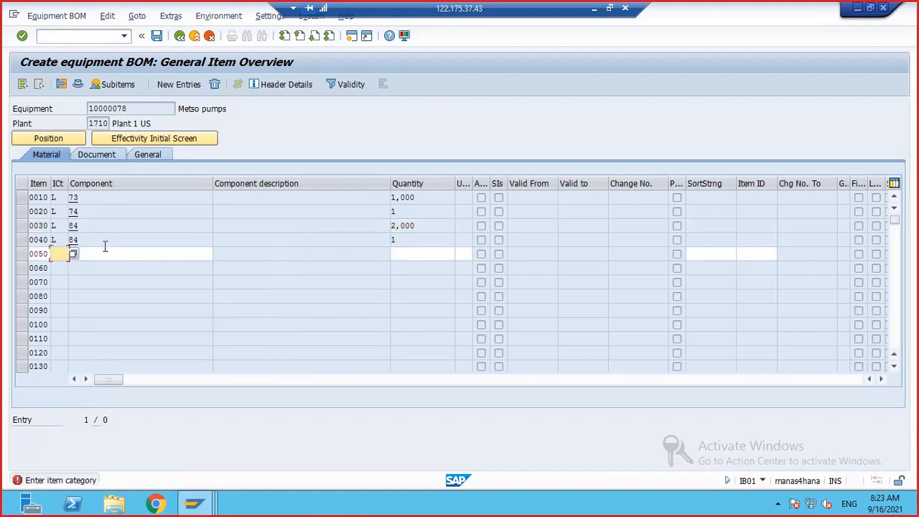
Set the category of BOM item 0050 to L and select material SP001 under equipment 10000073 in the structure list
text(1)
click(97, 260)
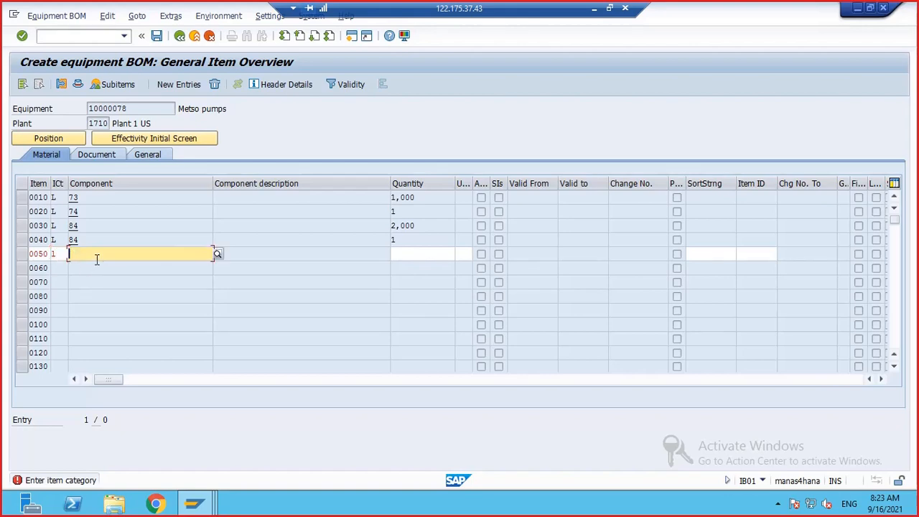
mouse_move(194, 503)
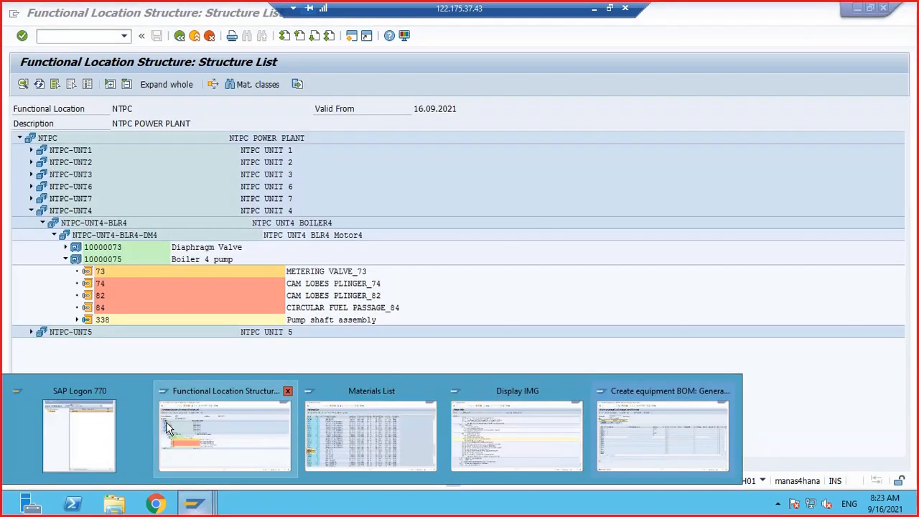
click(166, 422)
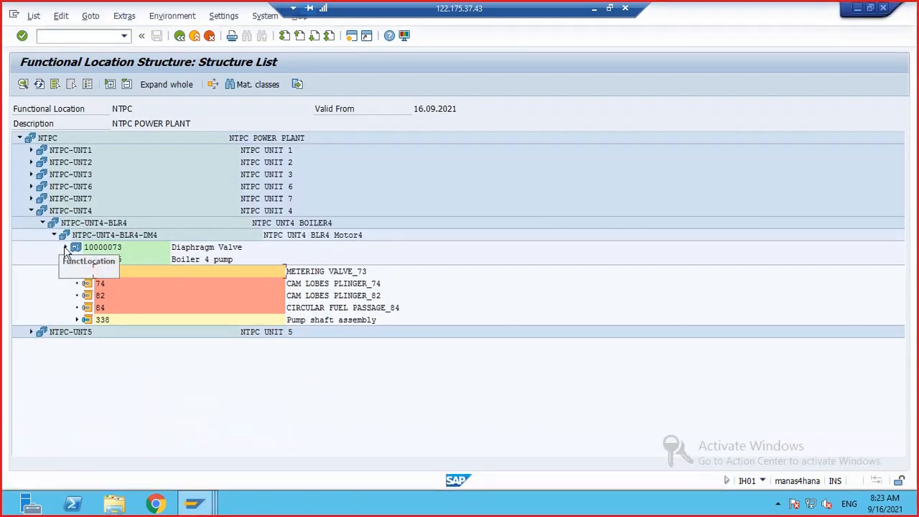
click(66, 247)
click(111, 274)
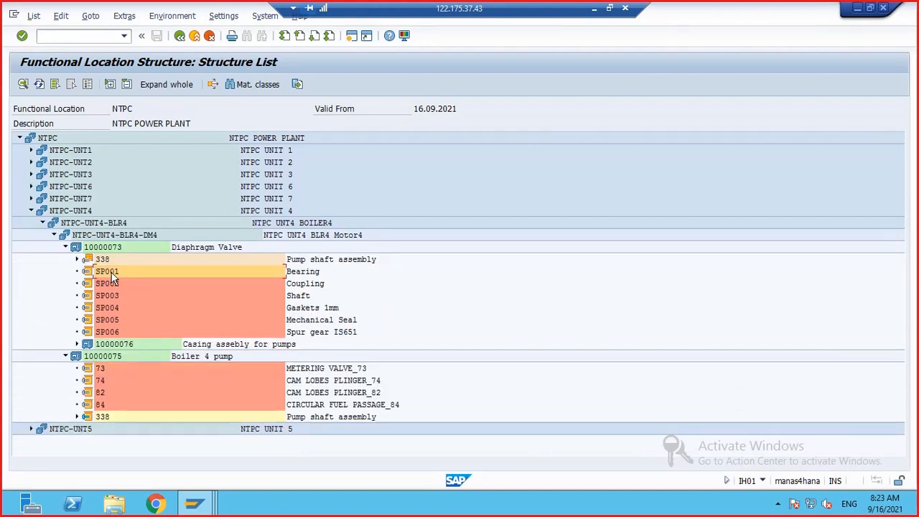
Enter component SP001 with quantity 1 for BOM item 0050, validate the entries, and save the equipment BOM
mouse_move(194, 502)
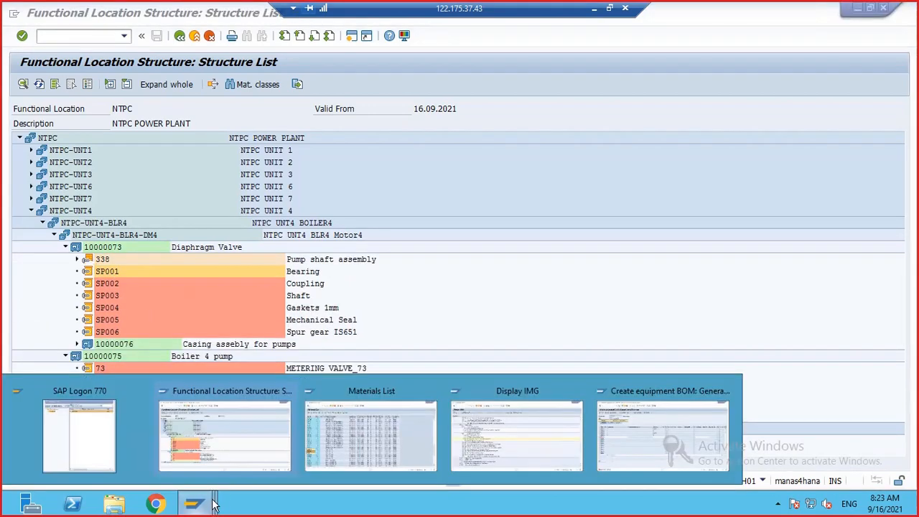
click(620, 423)
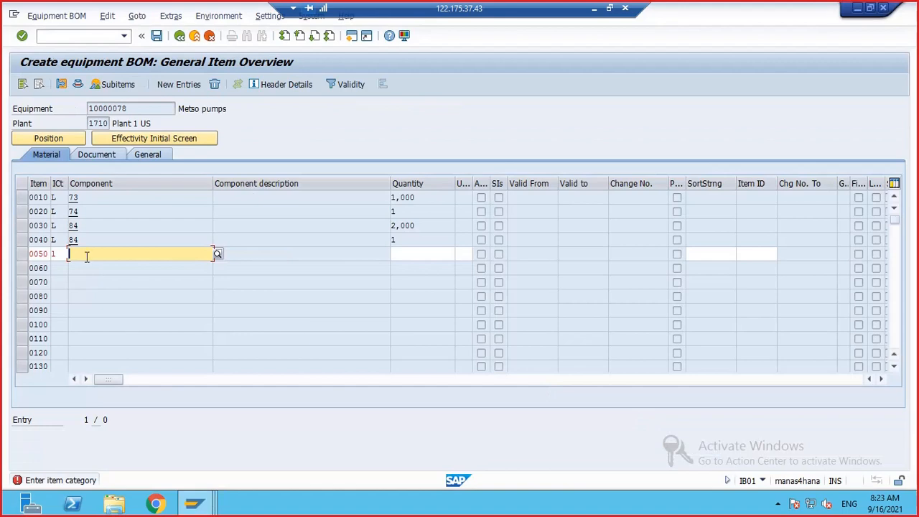
text(SP001)
click(411, 254)
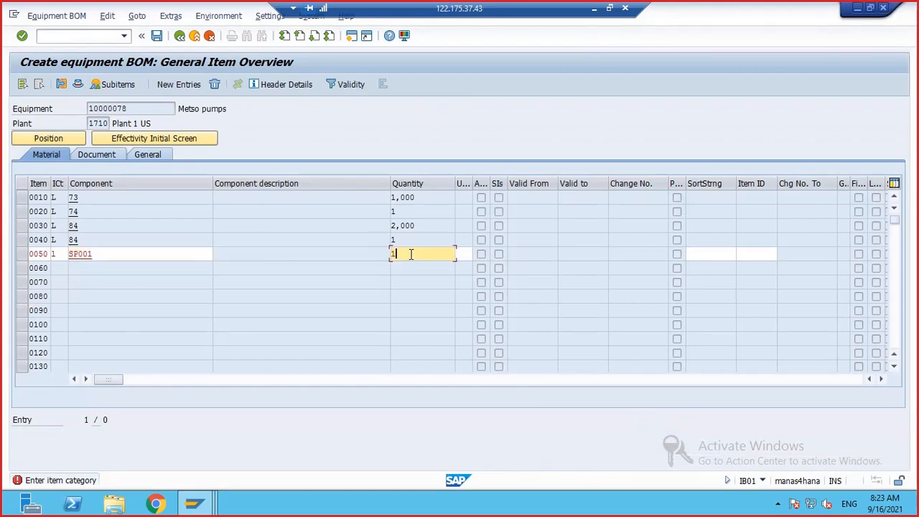
key(Return)
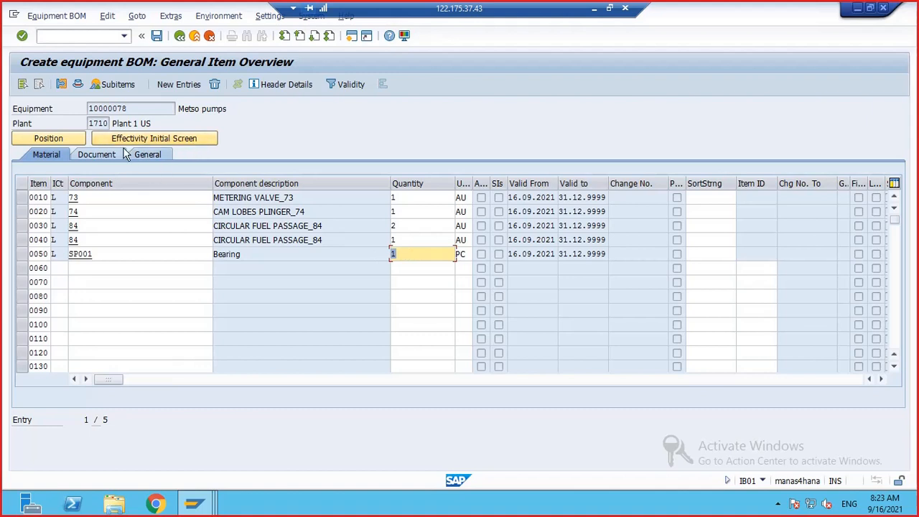
click(157, 36)
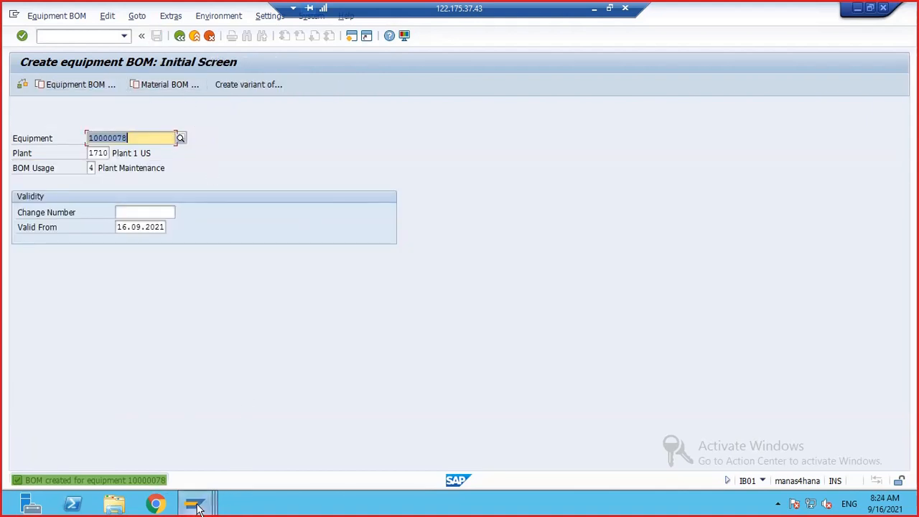
Expand NTPC-UNT5 in the structure list down to equipment 10000078 and examine its BOM components
mouse_move(194, 505)
click(207, 438)
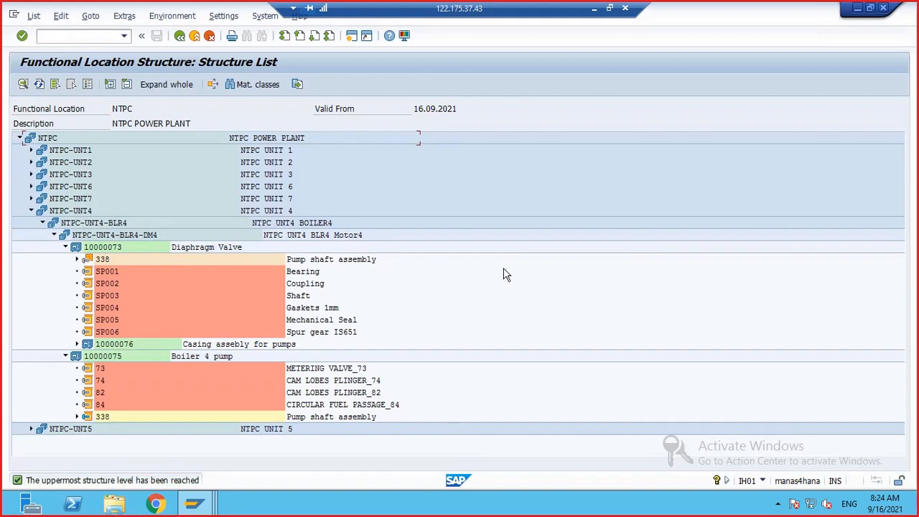
click(32, 428)
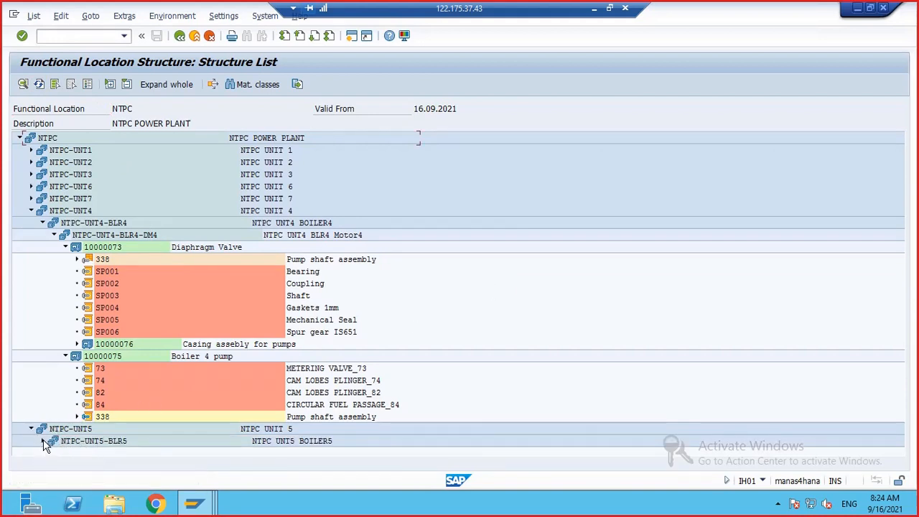
click(43, 441)
click(54, 453)
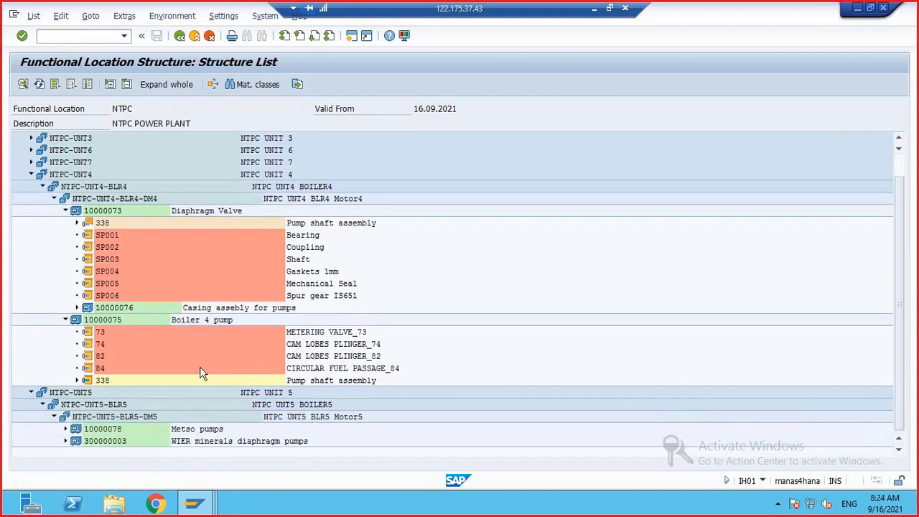
click(65, 430)
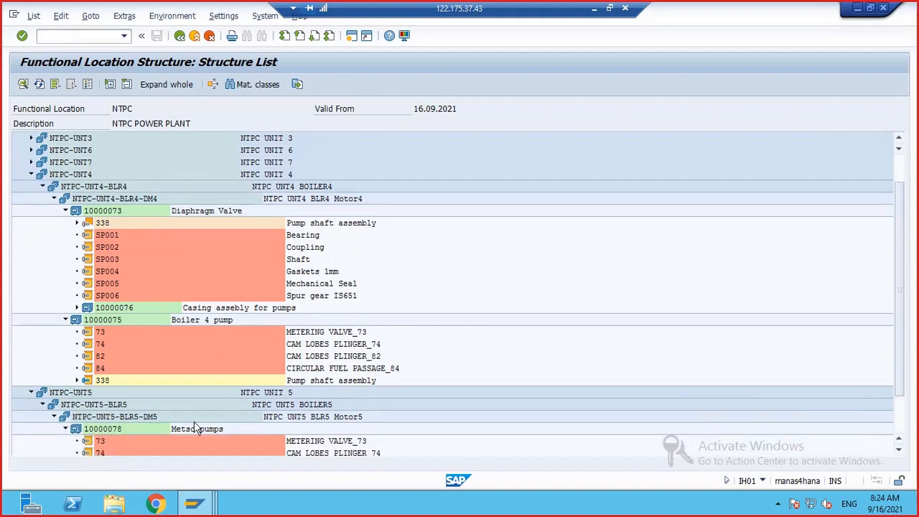
scroll(320, 373, down, 2)
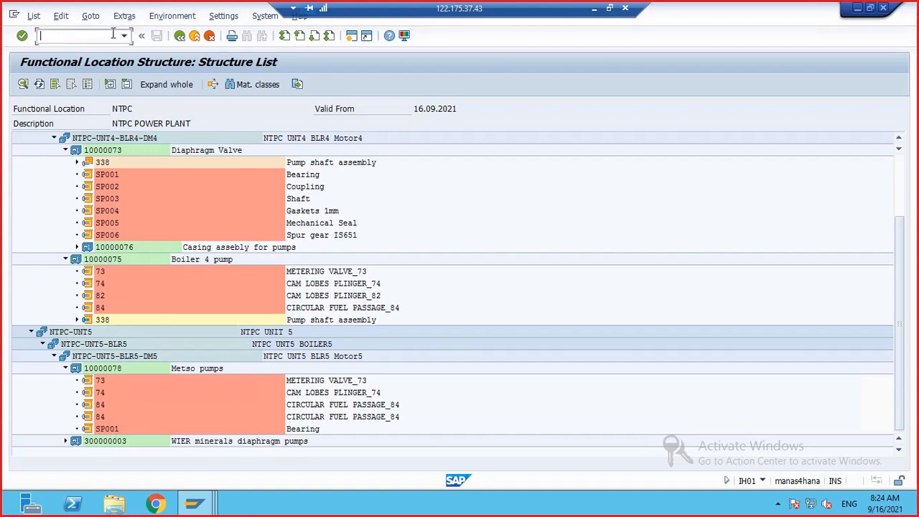
Start creating a functional location BOM with transaction IB11 and clear the functional location
text(ib11)
key(Return)
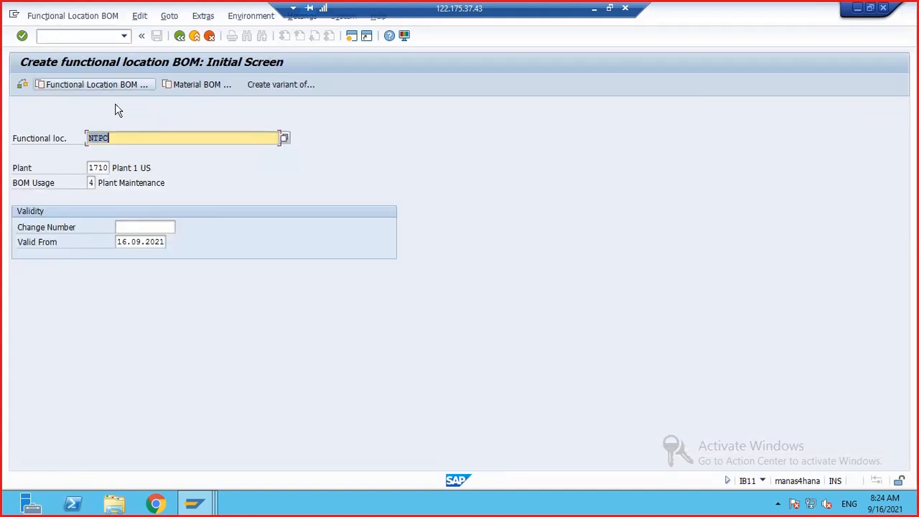
key(BackSpace)
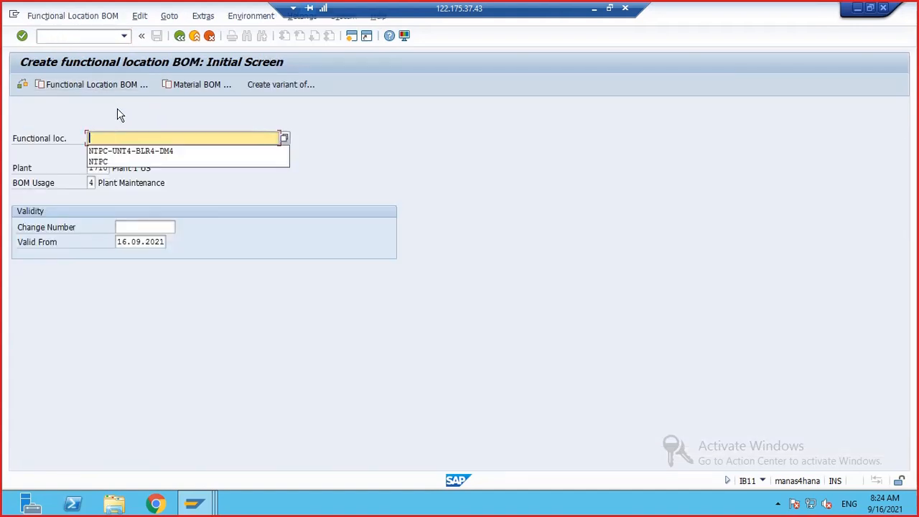
Replace the Display IMG session with transaction IH01 and list the NTPC structure including installed equipment and equipment hierarchy
click(200, 503)
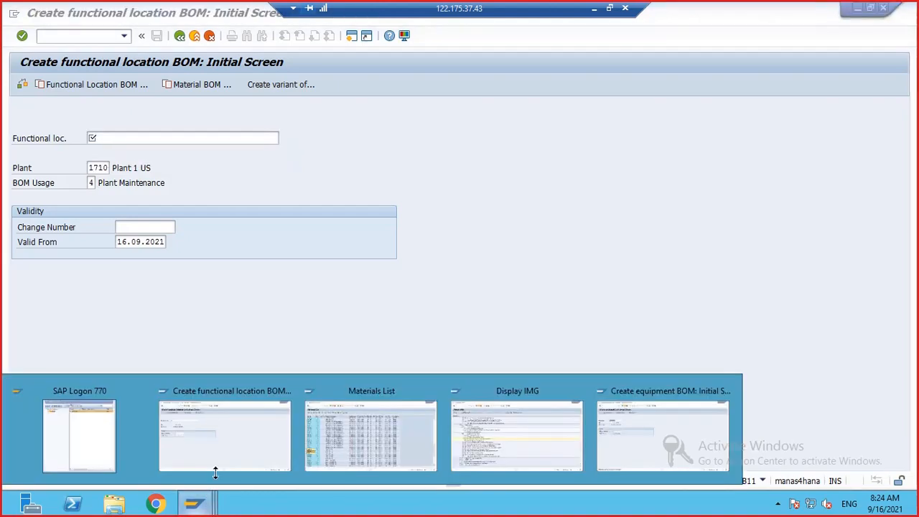
mouse_move(380, 448)
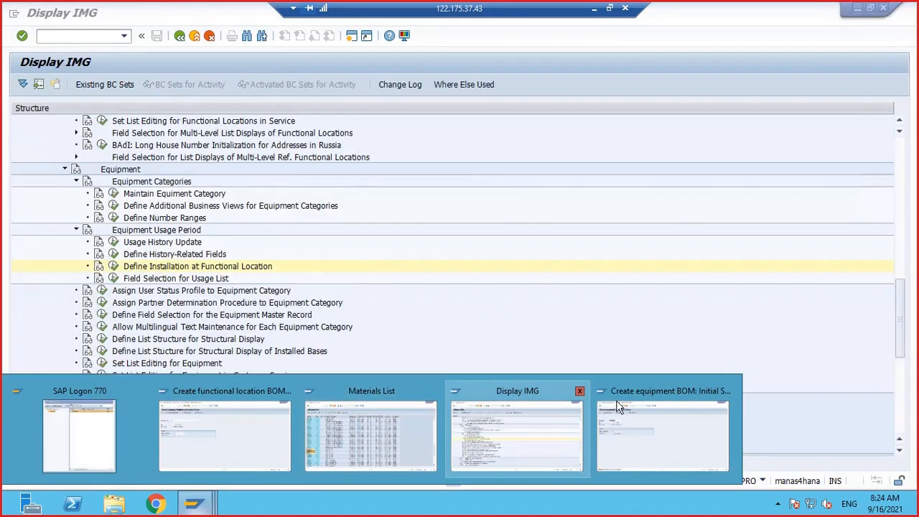
click(268, 423)
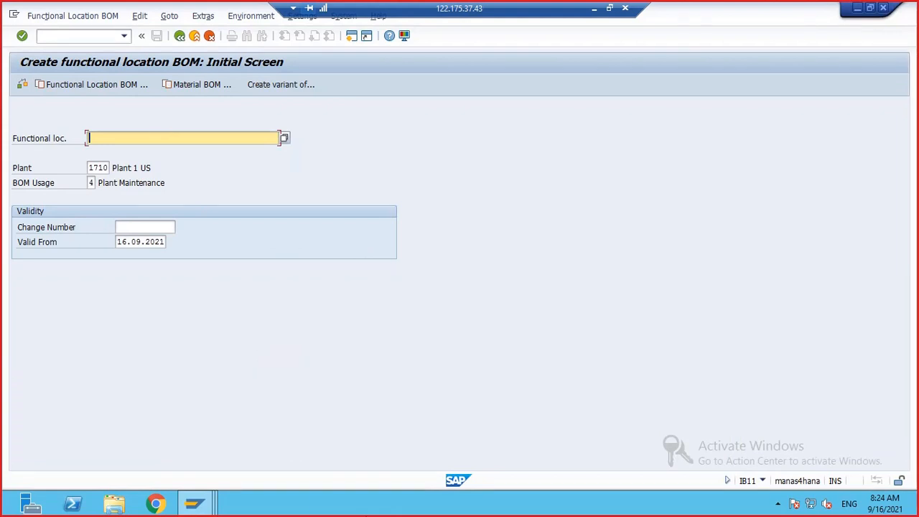
click(200, 502)
click(500, 421)
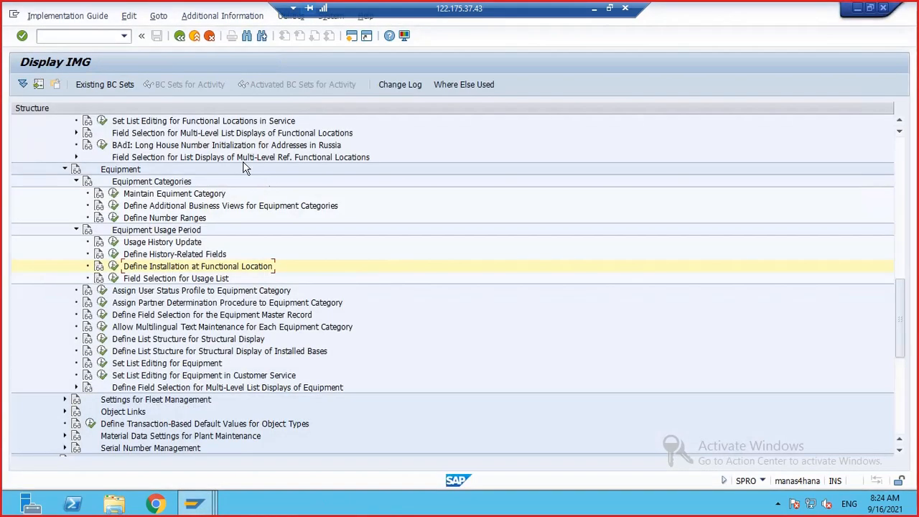
click(100, 37)
text(/NIH01)
key(Return)
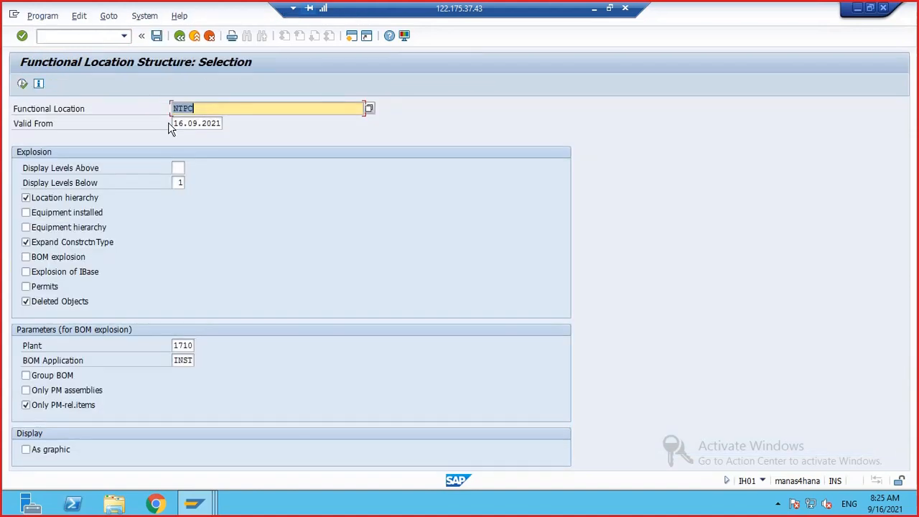
click(26, 213)
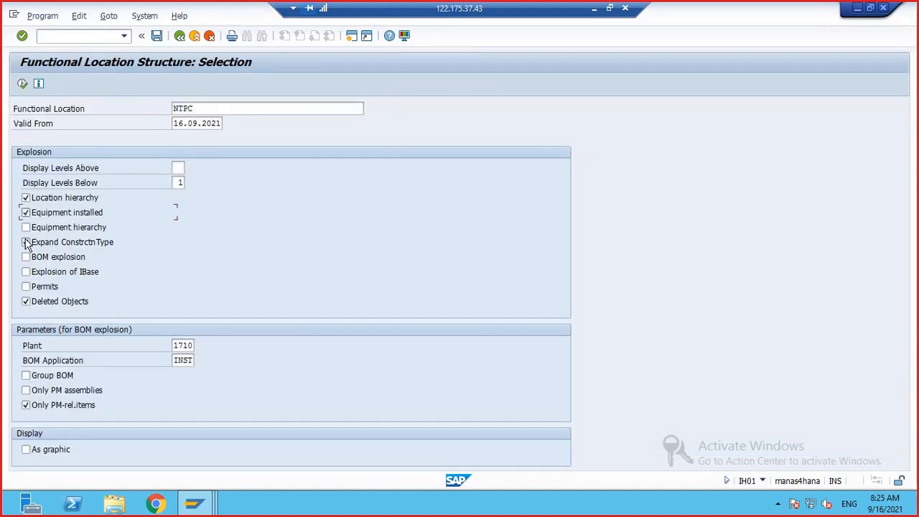
click(26, 228)
click(22, 85)
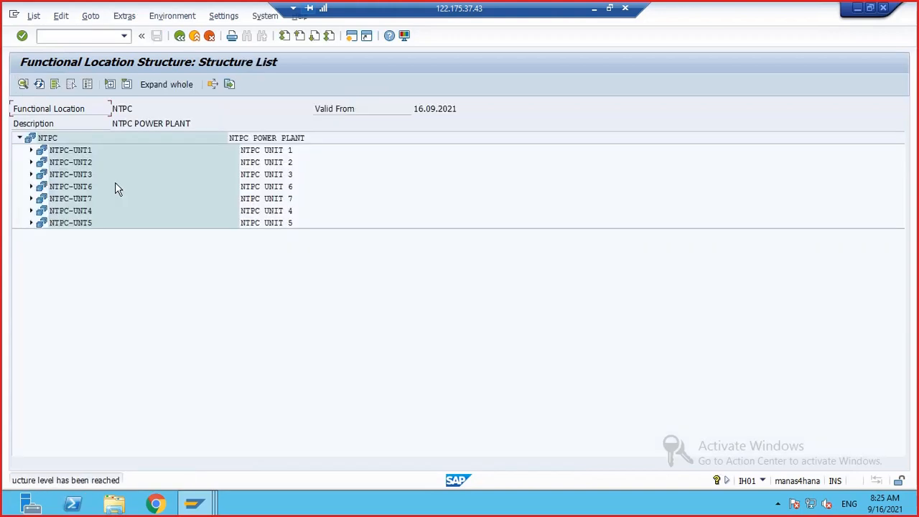
Expand NTPC-UNT4 and NTPC-UNT7, and select functional location NTPC-UNT7-USAG-CMP in the structure list
click(31, 210)
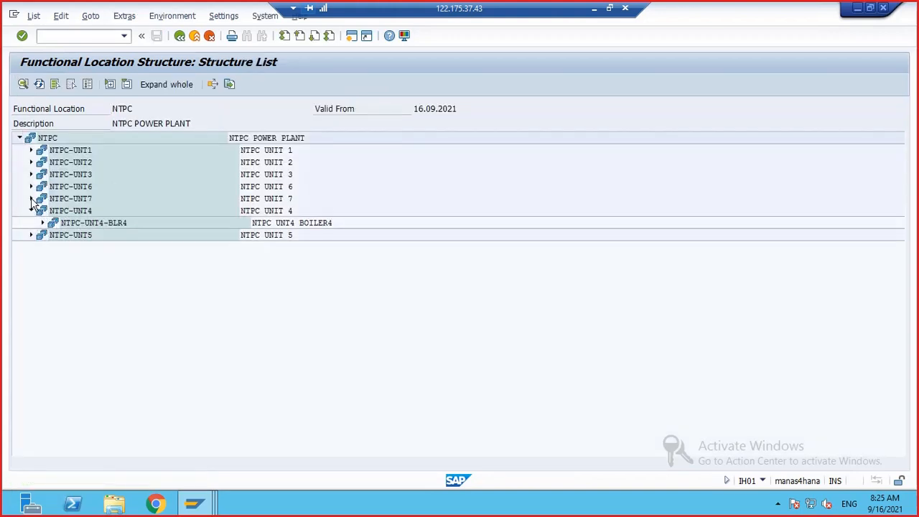
click(31, 198)
click(42, 210)
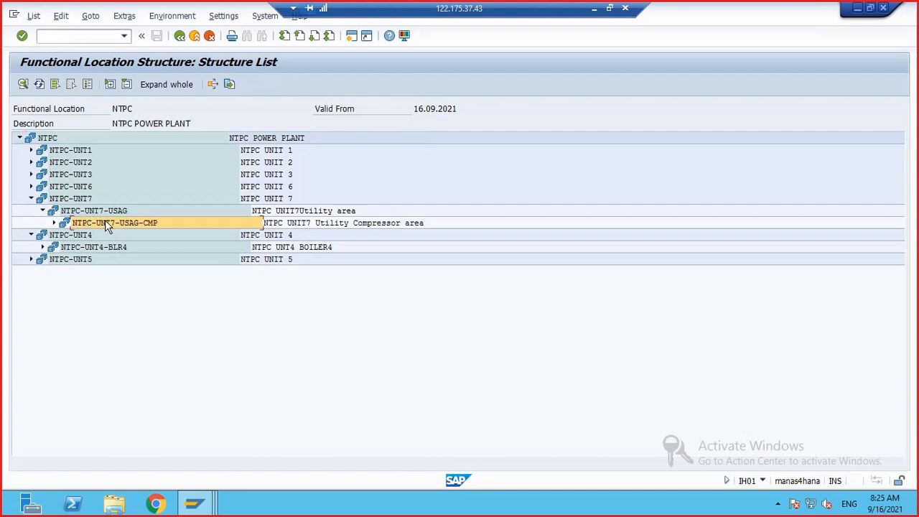
click(55, 223)
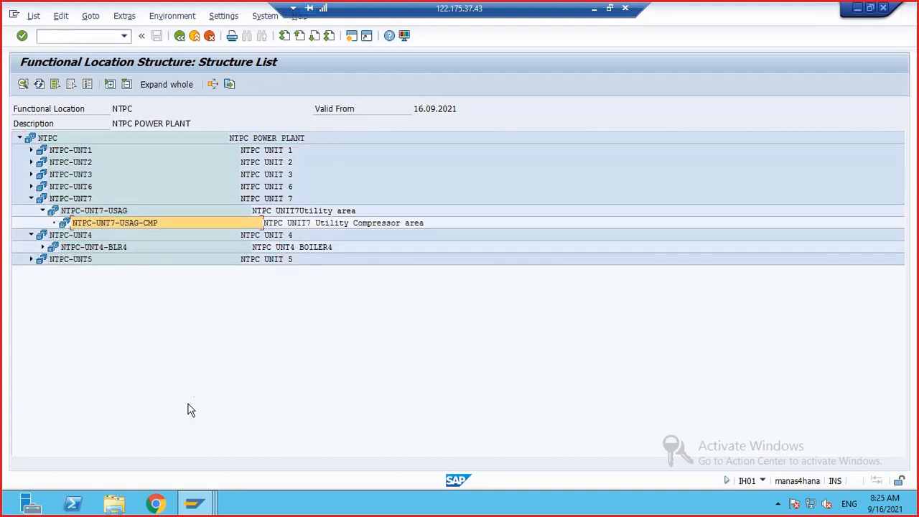
mouse_move(201, 506)
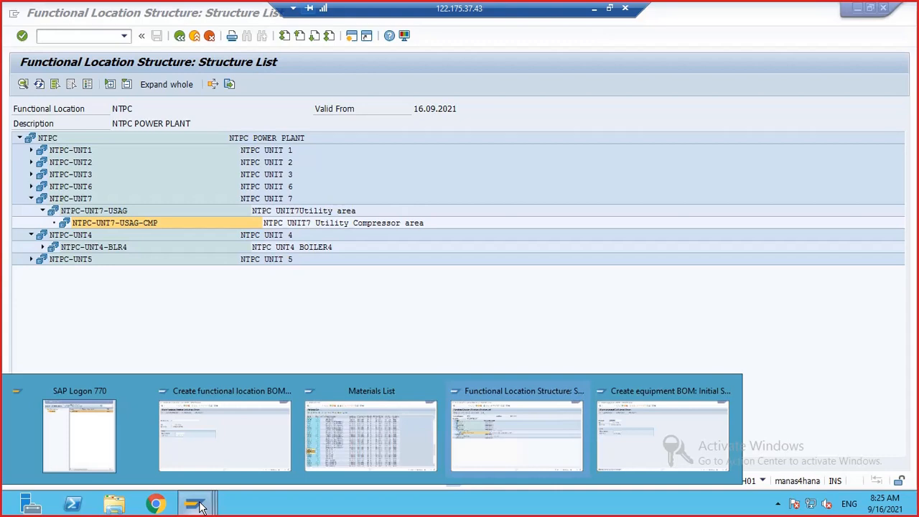
click(650, 431)
click(207, 497)
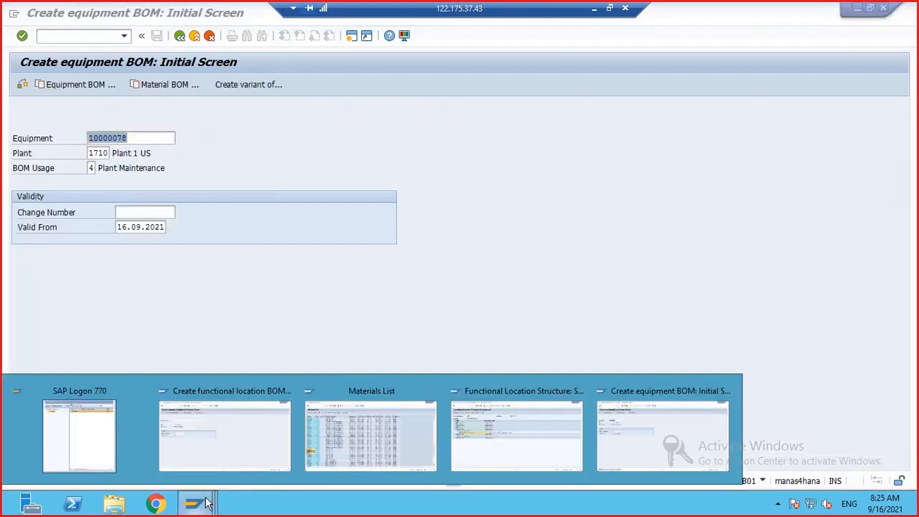
click(237, 434)
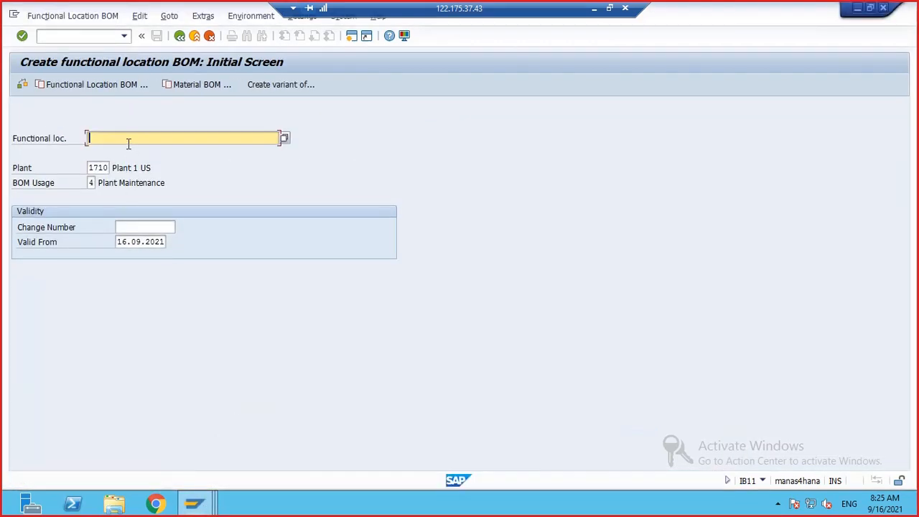
text(SP001)
key(BackSpace)
key(BackSpace)
key(BackSpace)
Take the label NTPC-UNT7-USAG-CMP from the structure list, enter it as the BOM's functional location, and open the item overview
mouse_move(194, 502)
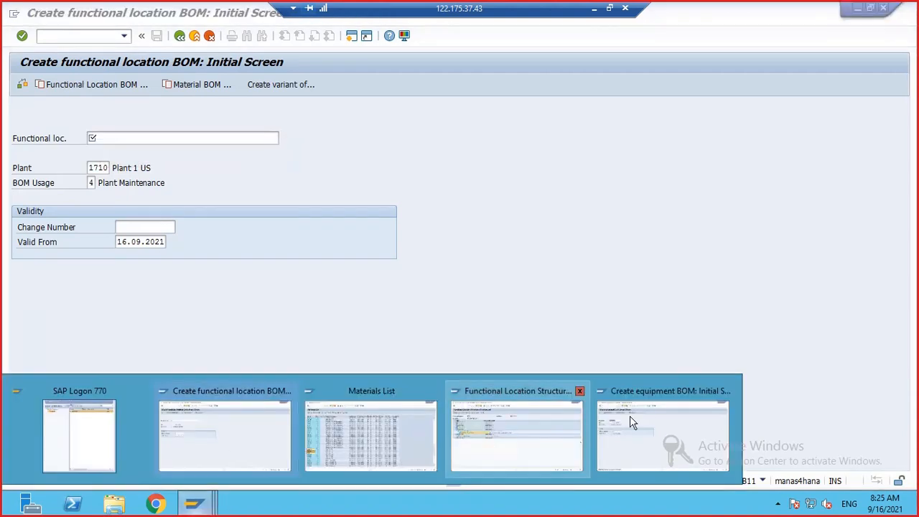
click(503, 436)
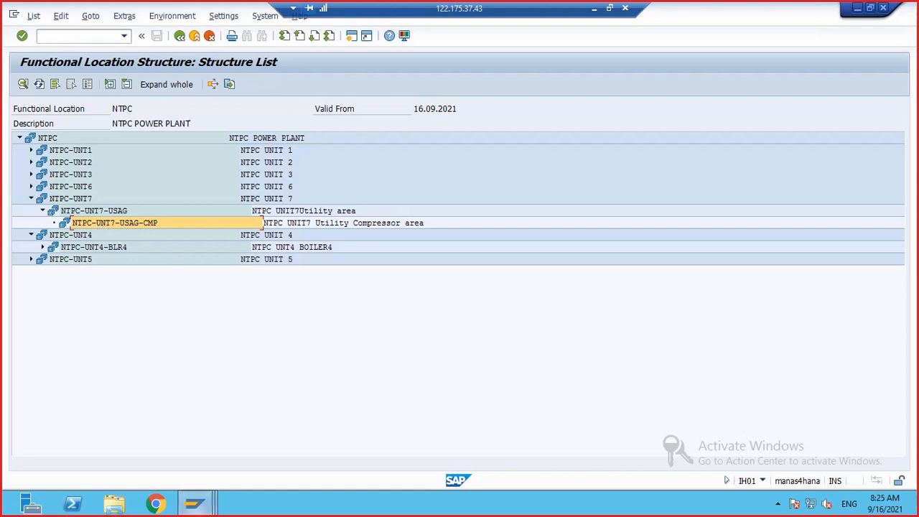
mouse_move(194, 502)
click(205, 444)
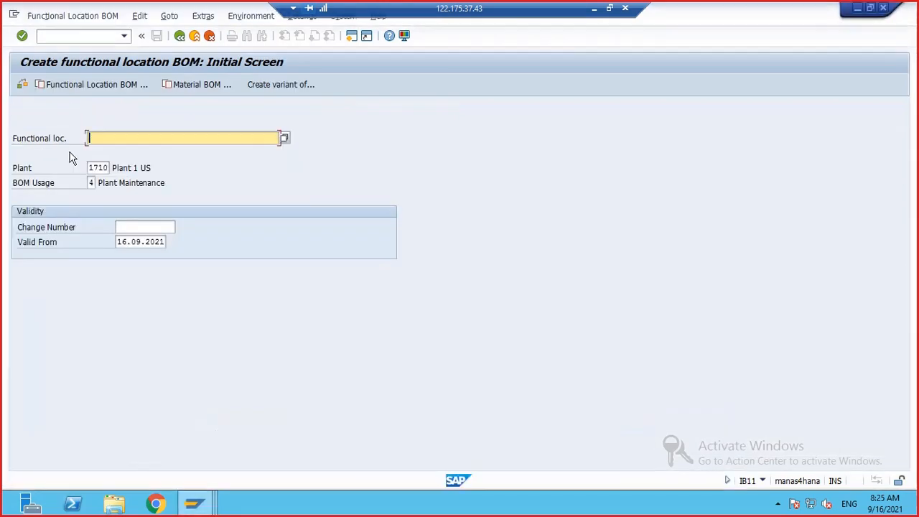
text(NTPC-UNT7-USAG-CMP)
key(Return)
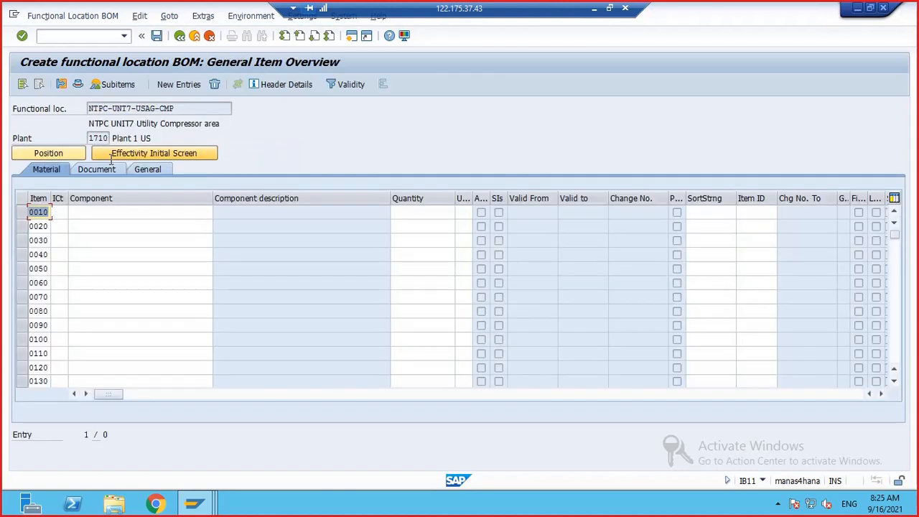
Set the item category of functional location BOM items 0010, 0020, 0030 and 0040 to L
click(63, 211)
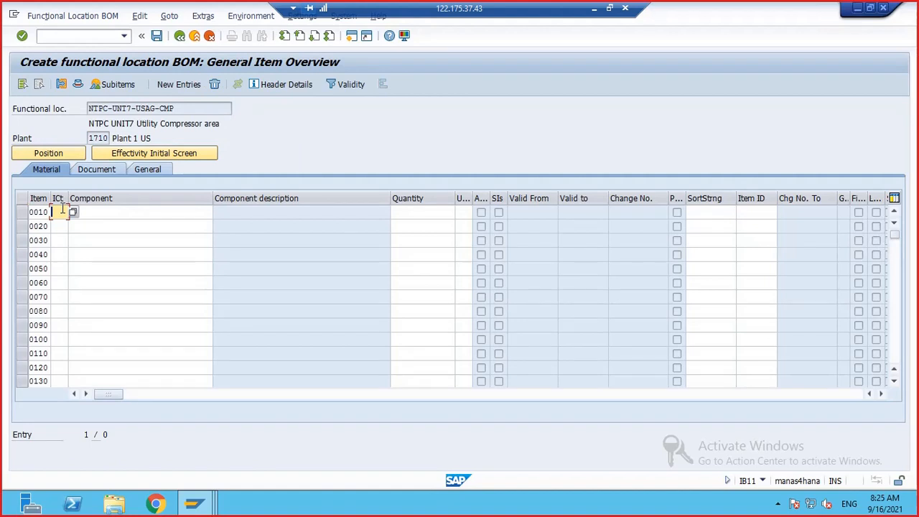
text(L)
click(56, 225)
text(L)
click(56, 240)
text(L)
click(58, 254)
text(L)
click(86, 212)
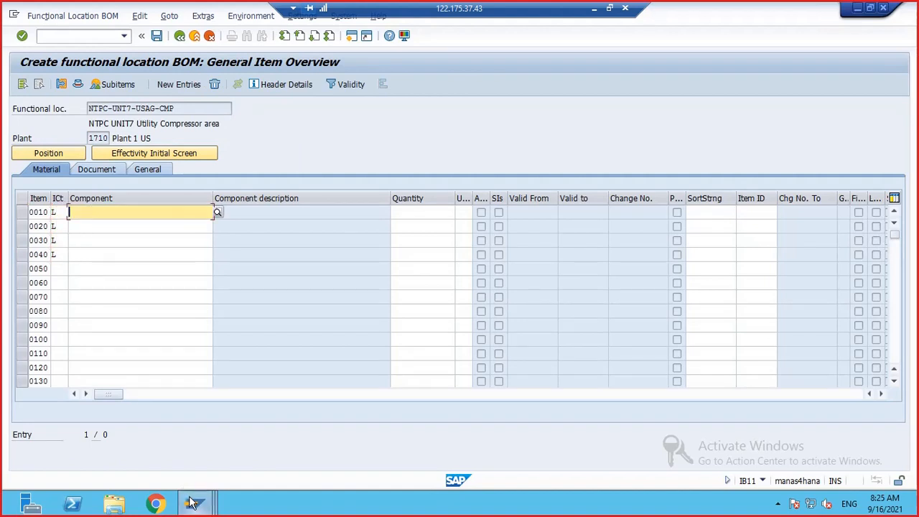
Start transaction MM60 in a new session and list the materials of type ROH for plant 1710
mouse_move(192, 502)
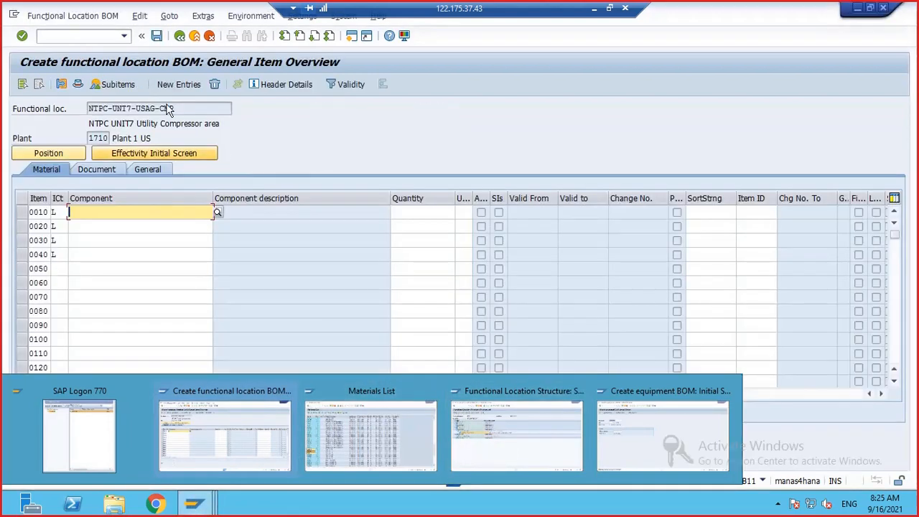
click(83, 37)
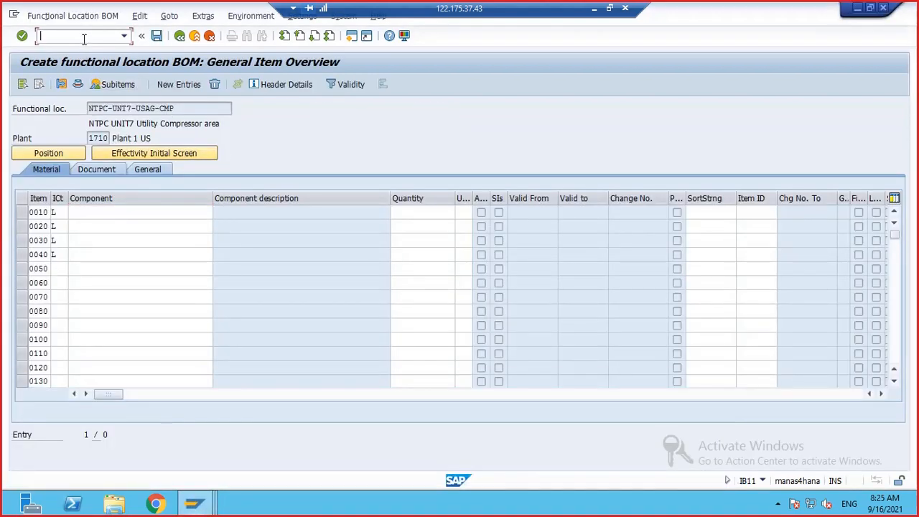
text(/OMM60)
key(Return)
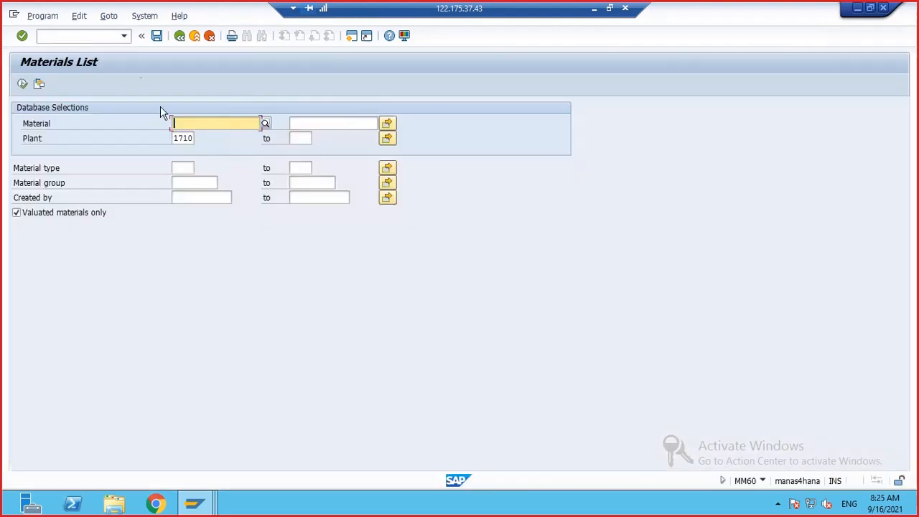
click(182, 167)
text(ROH)
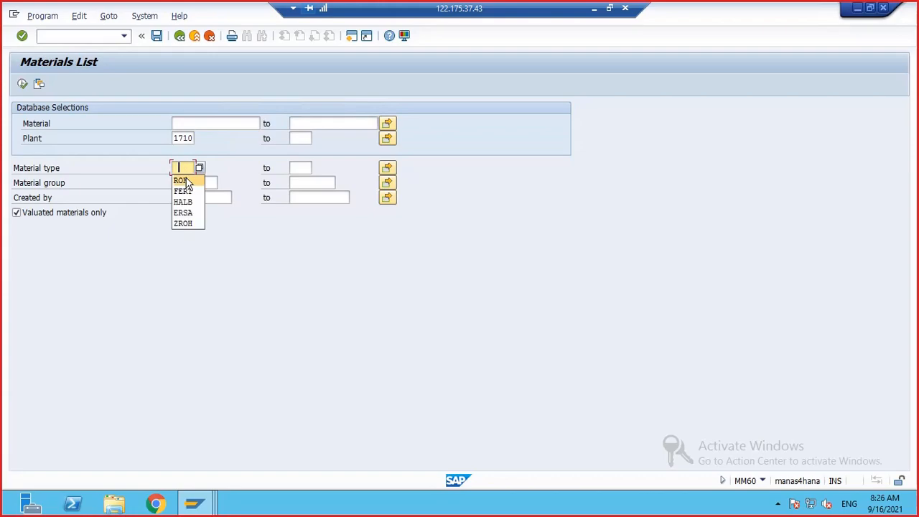
click(23, 84)
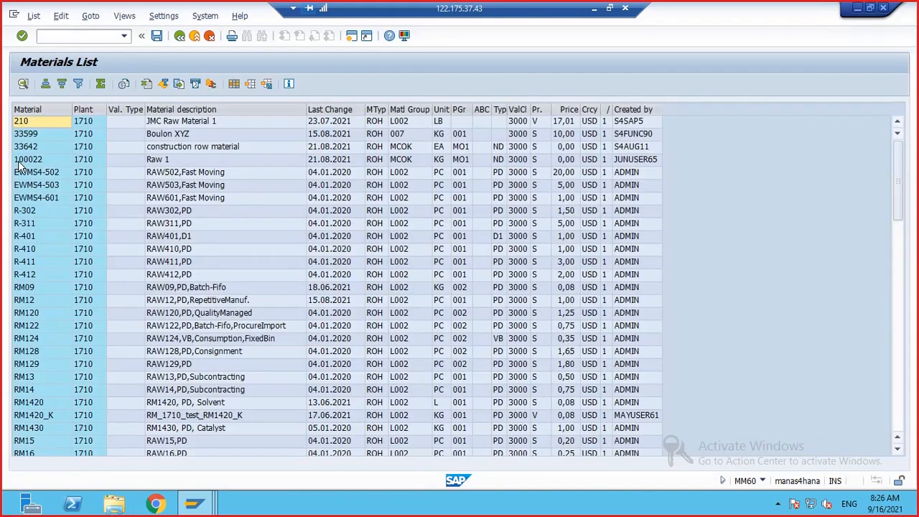
Look through the ROH materials list for materials suitable as components of the compressor area's BOM
scroll(197, 226, down, 5)
scroll(199, 227, down, 10)
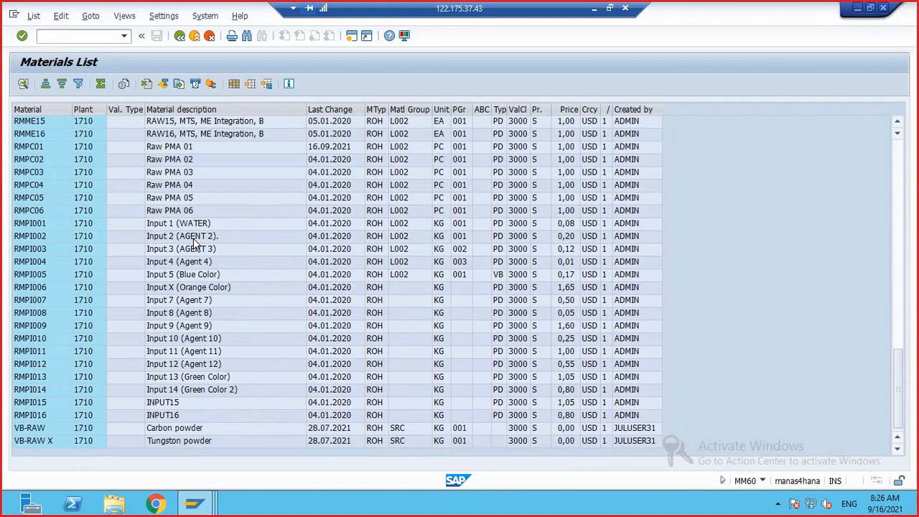
scroll(153, 277, up, 11)
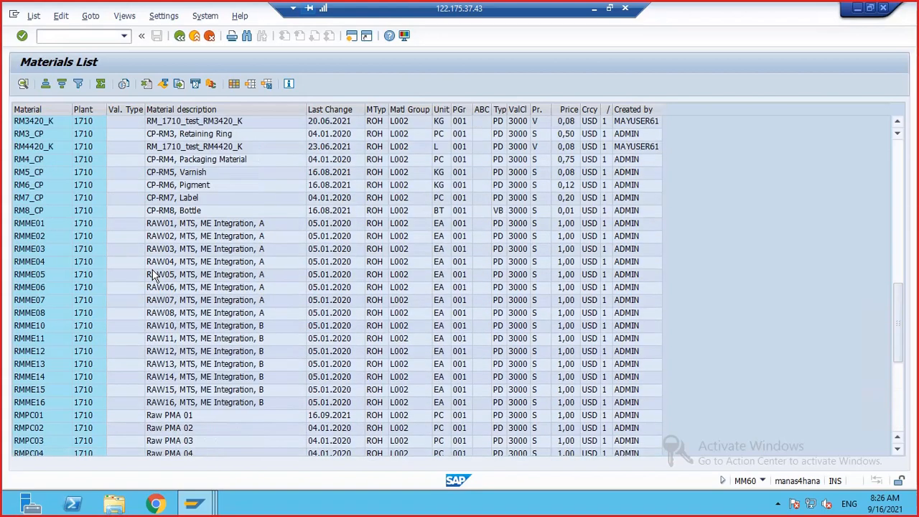
scroll(153, 276, up, 12)
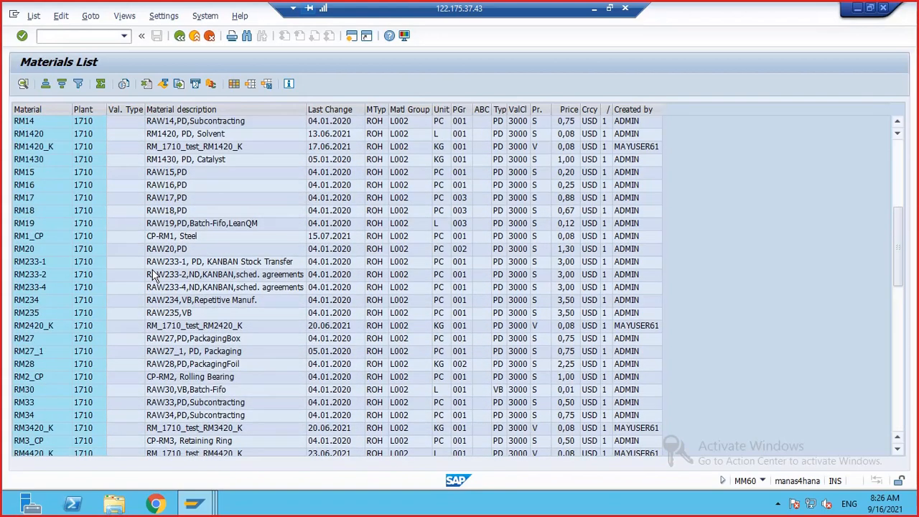
scroll(153, 277, down, 15)
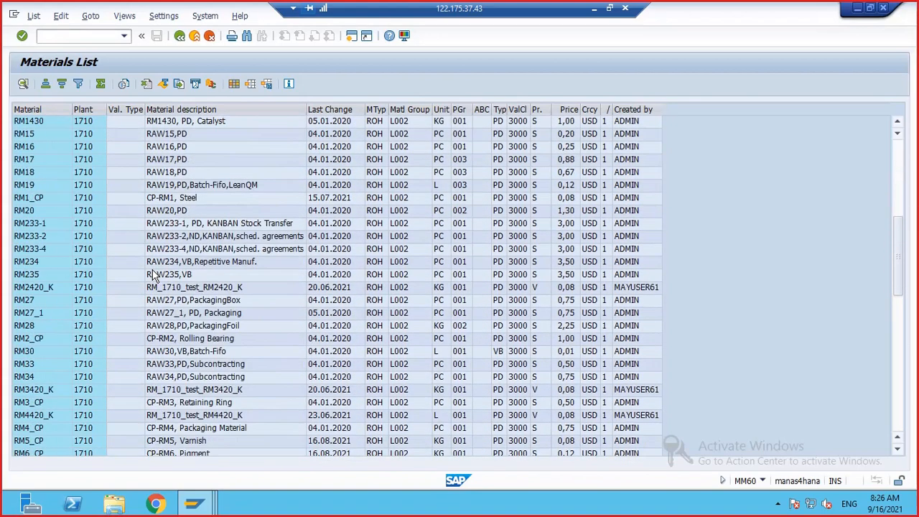
scroll(153, 277, down, 1)
scroll(152, 276, up, 16)
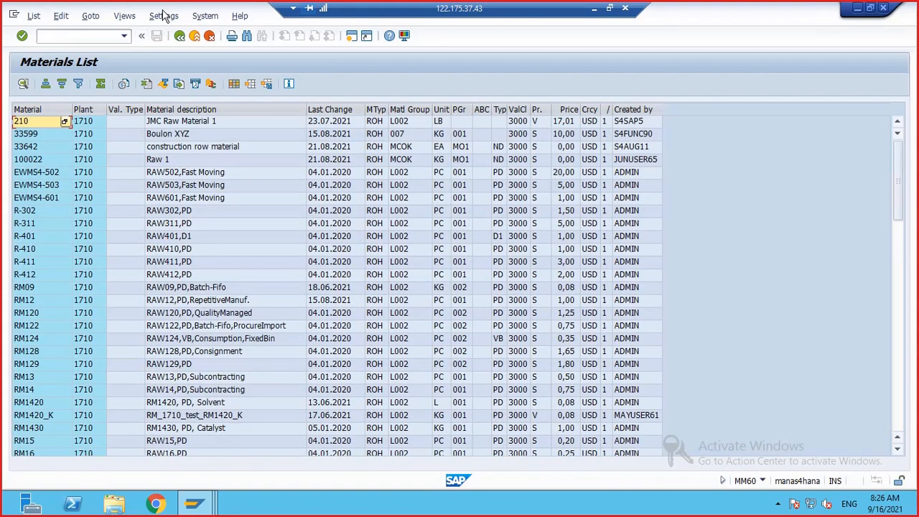
Return to the materials selection and list the materials of type ERSA for plant 1710 instead
click(180, 36)
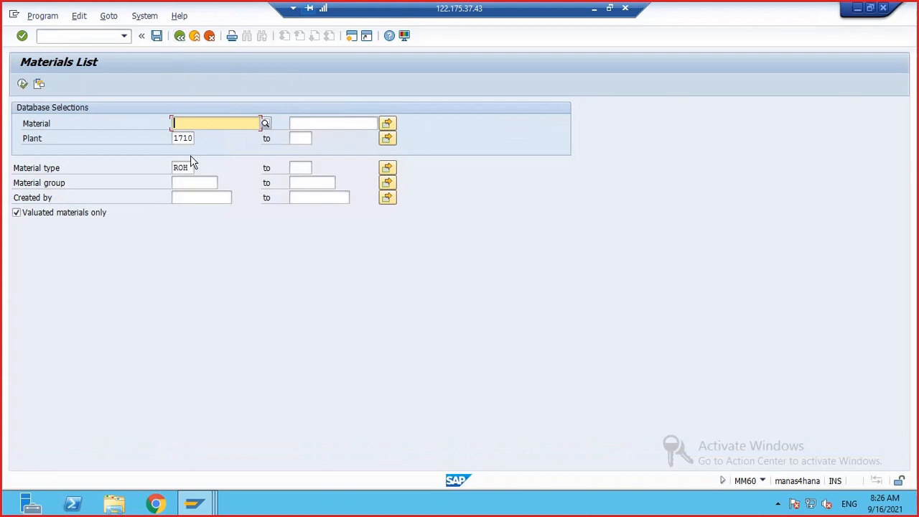
double_click(191, 166)
key(Delete)
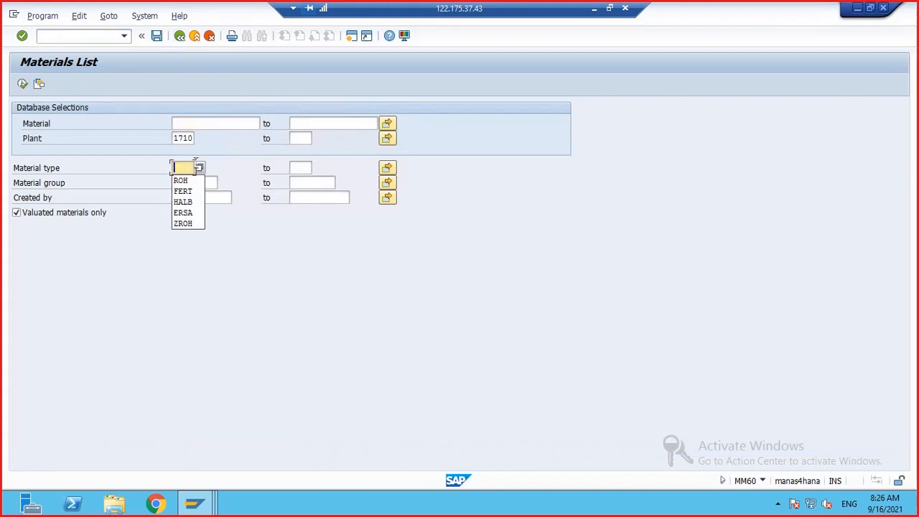
text(ERSA)
key(Return)
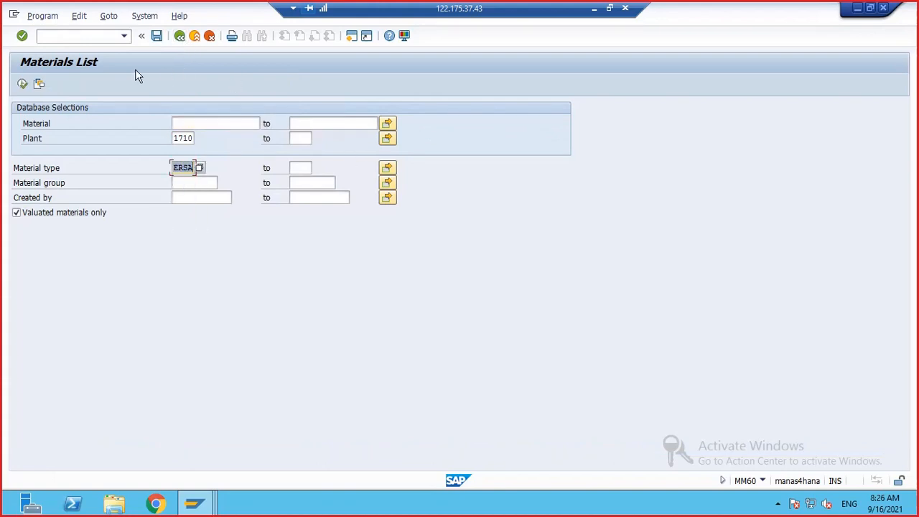
click(22, 84)
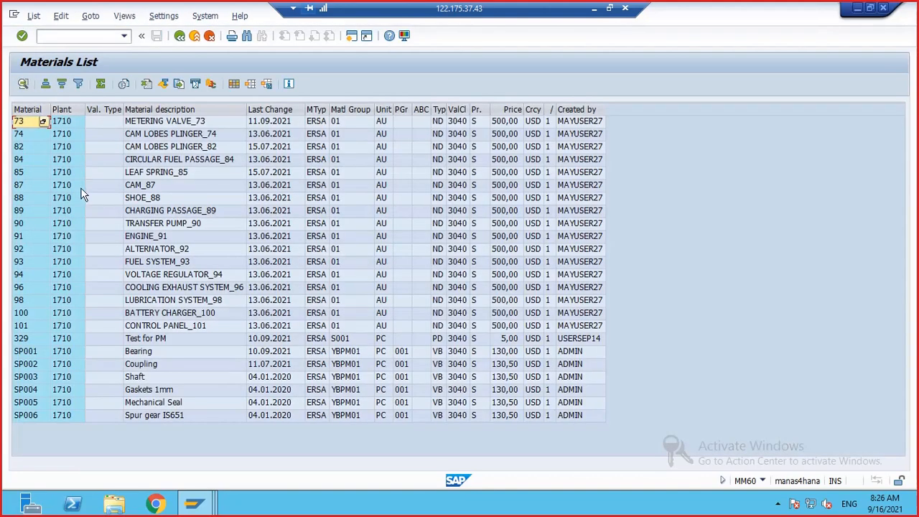
click(29, 177)
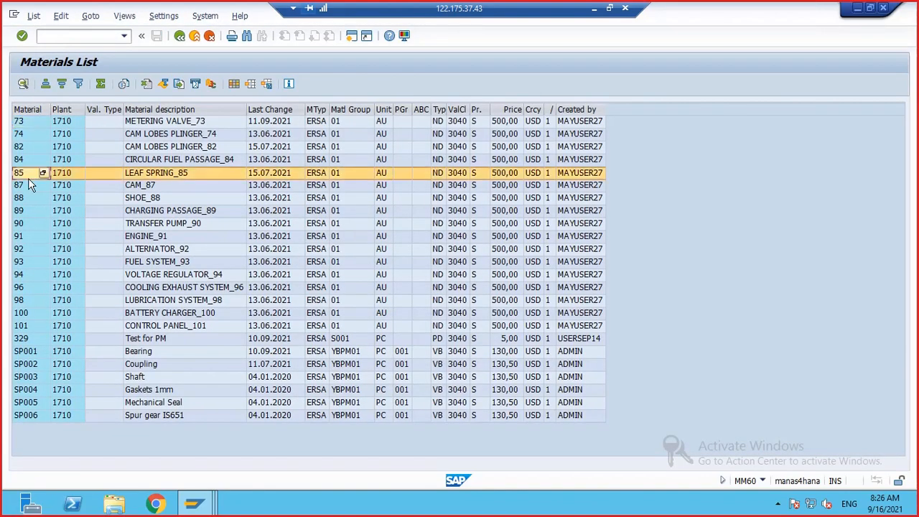
click(28, 182)
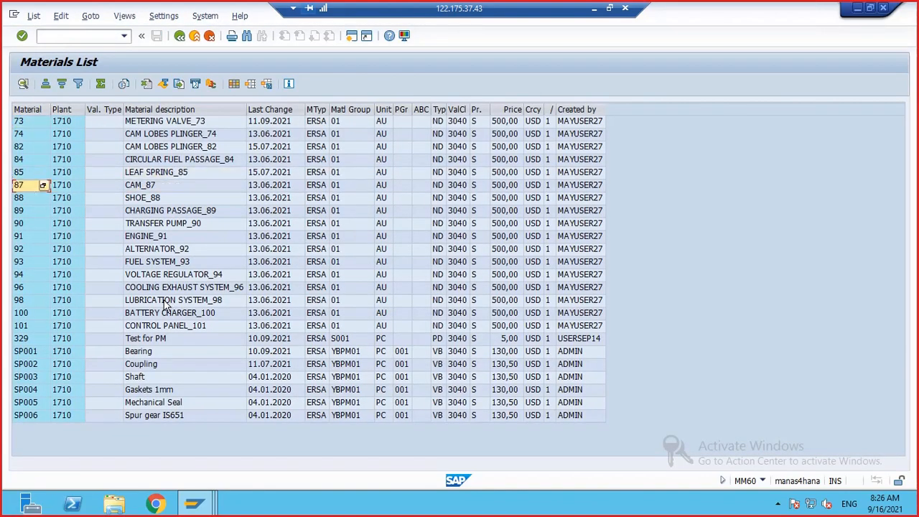
drag(27, 186, 31, 234)
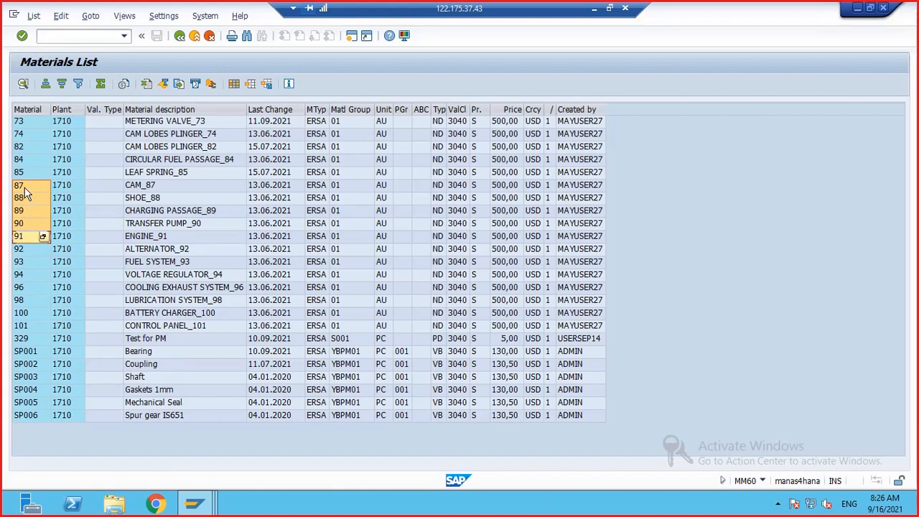
click(25, 224)
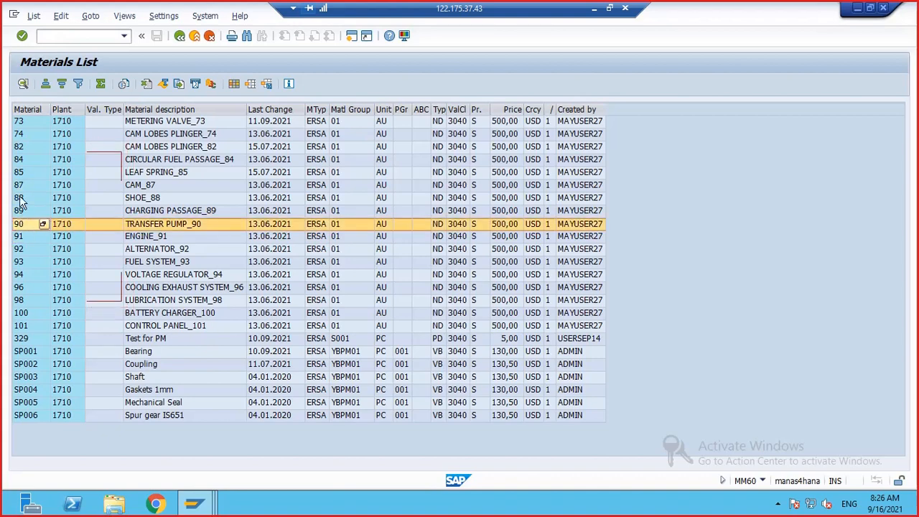
click(30, 159)
click(30, 159)
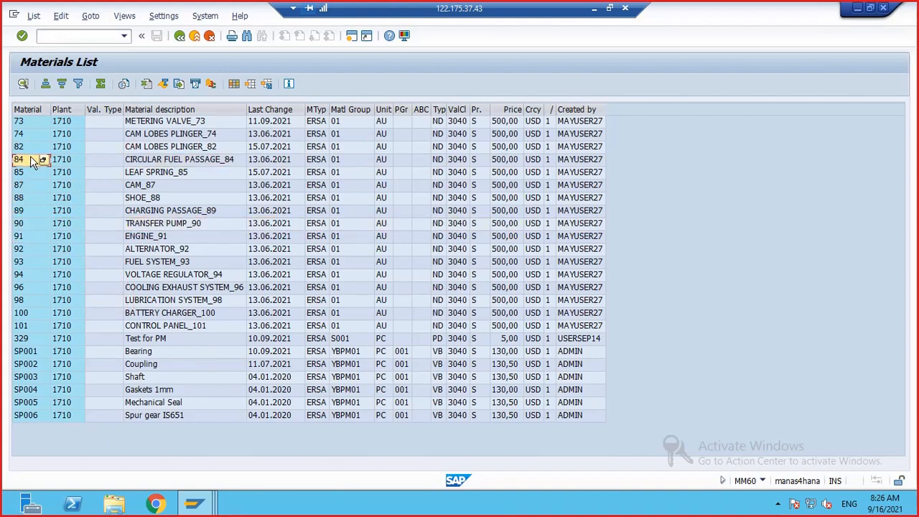
drag(31, 158, 31, 211)
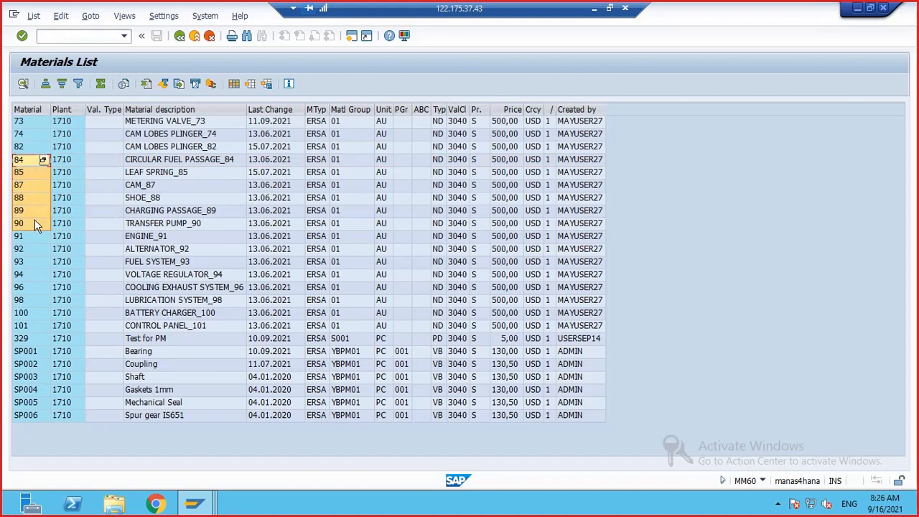
click(35, 223)
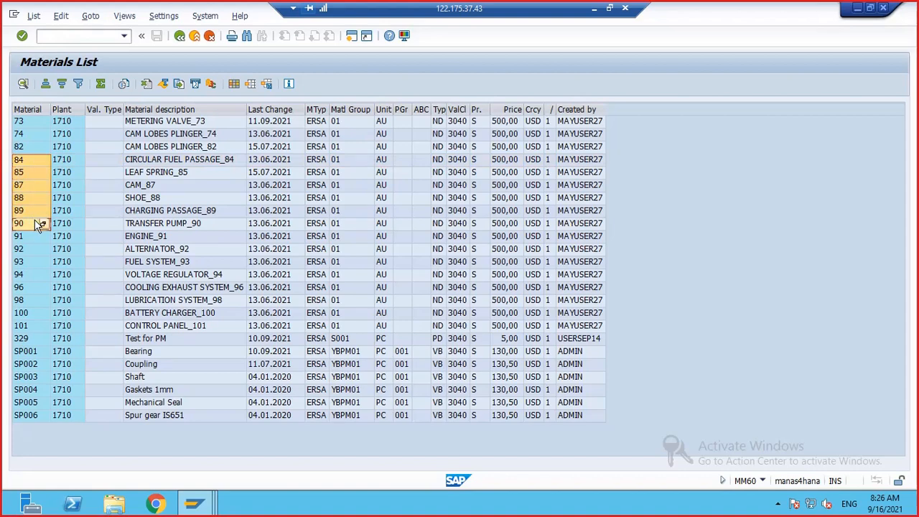
Copy the material numbers 84, 85, 87, 88 and 89 from the ERSA materials list
click(31, 163)
click(31, 164)
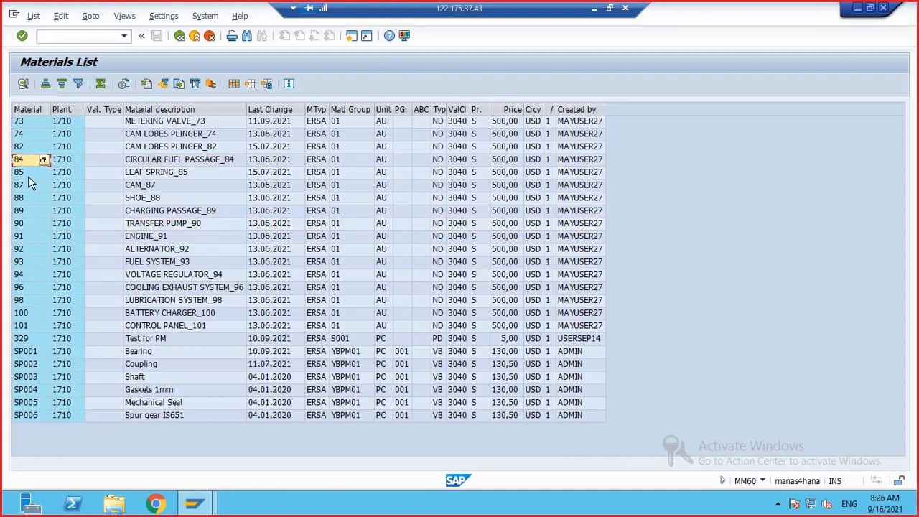
drag(30, 206, 29, 206)
key(ctrl+c)
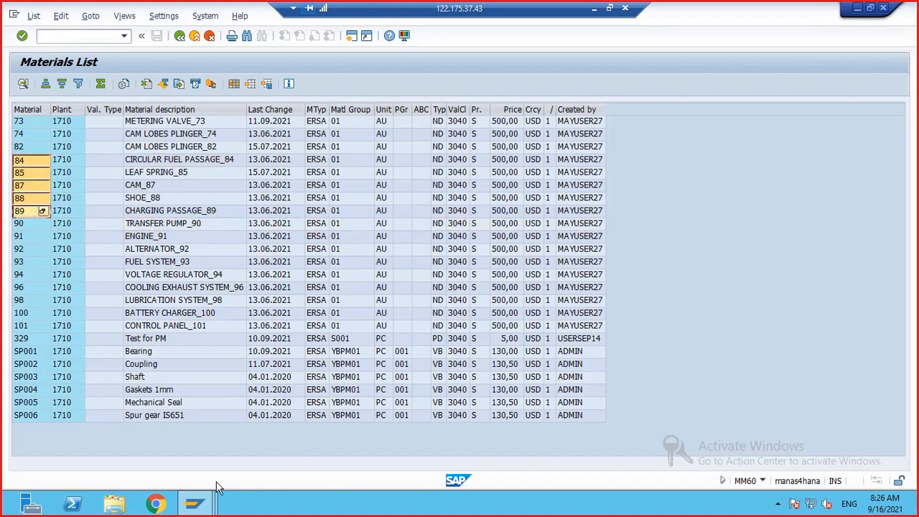
In the functional location BOM, set item 0050's category to L and paste the copied materials as components of items 0010 to 0050
mouse_move(199, 494)
click(213, 446)
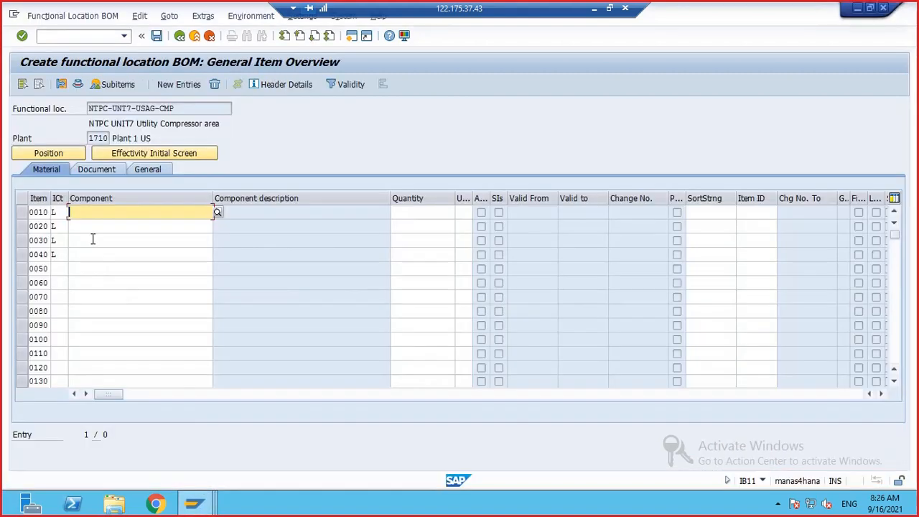
click(59, 269)
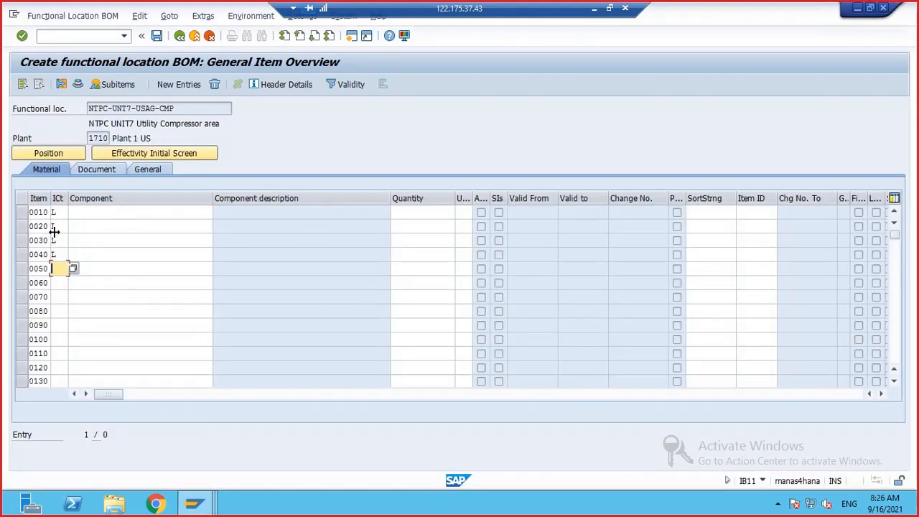
text(L)
click(88, 212)
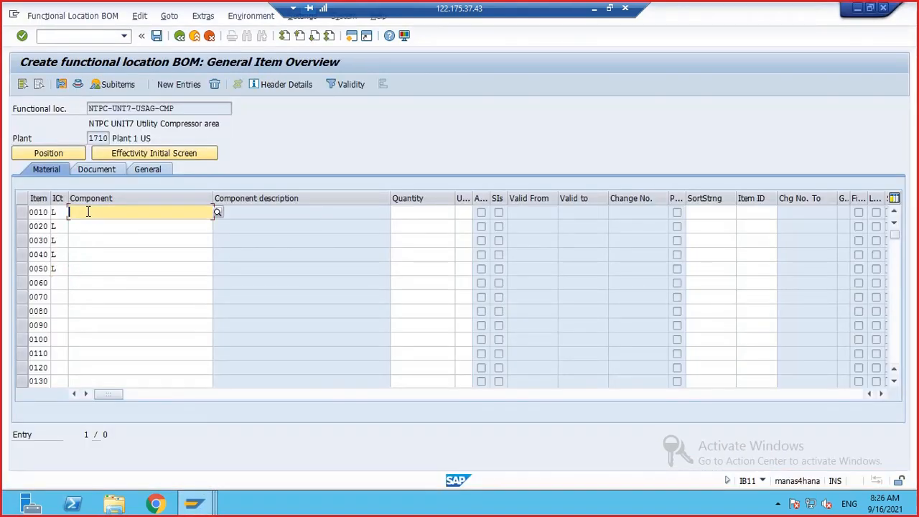
key(ctrl+v)
Enter quantity 2 for component 87 and 1 for components 84, 85, 88 and 89, and save the functional location BOM
click(411, 212)
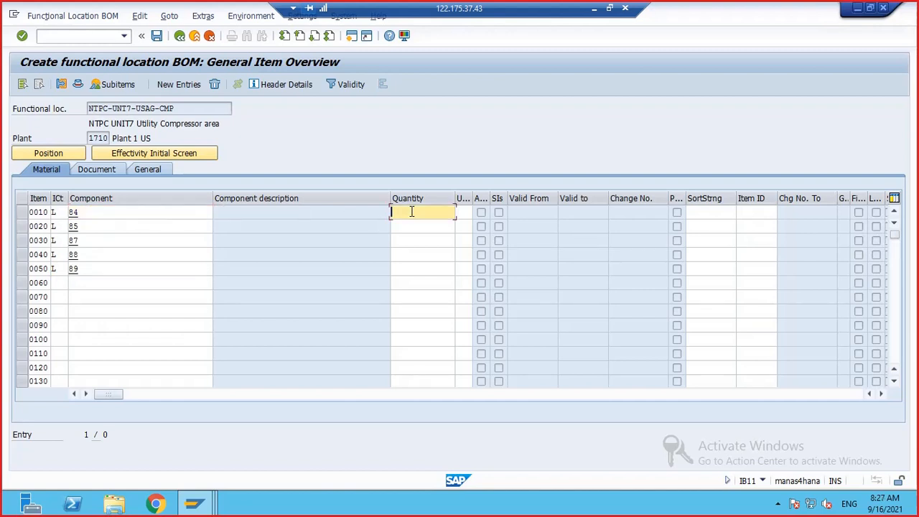
text(1)
click(411, 226)
text(1)
click(410, 240)
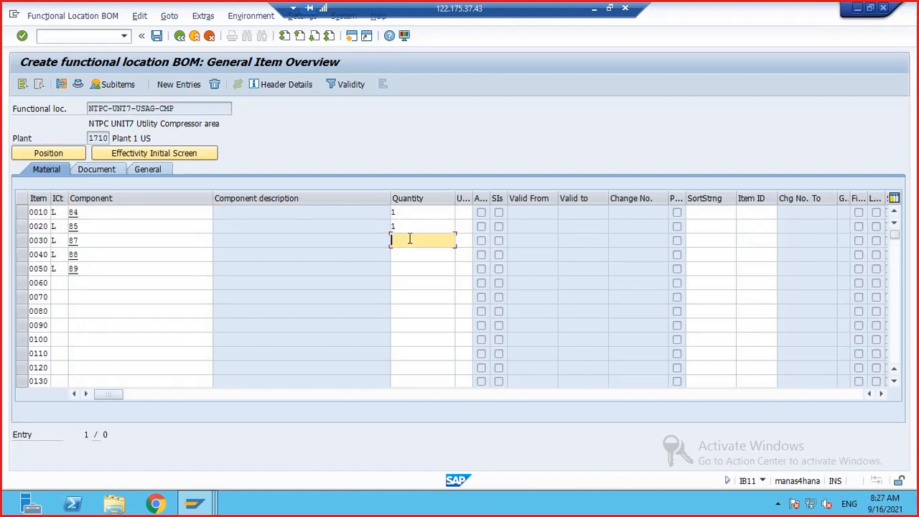
text(2)
click(405, 254)
text(1)
click(401, 267)
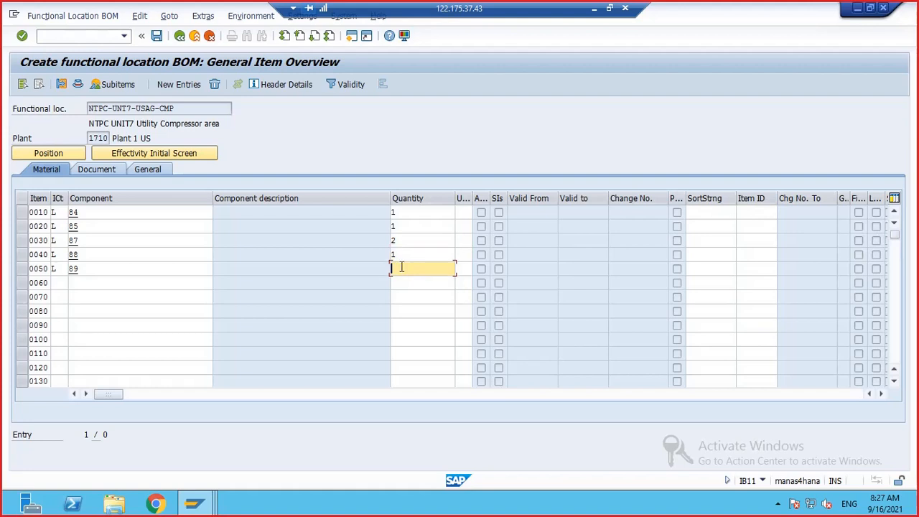
key(Return)
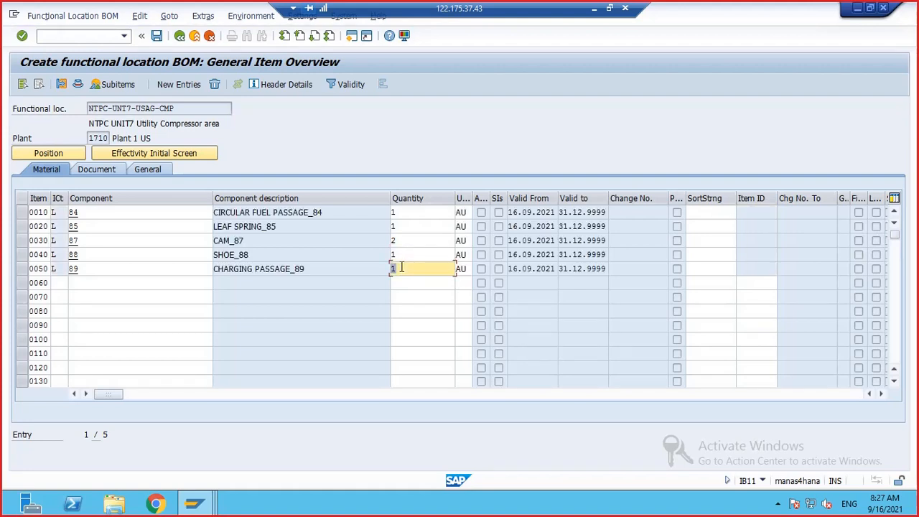
click(157, 35)
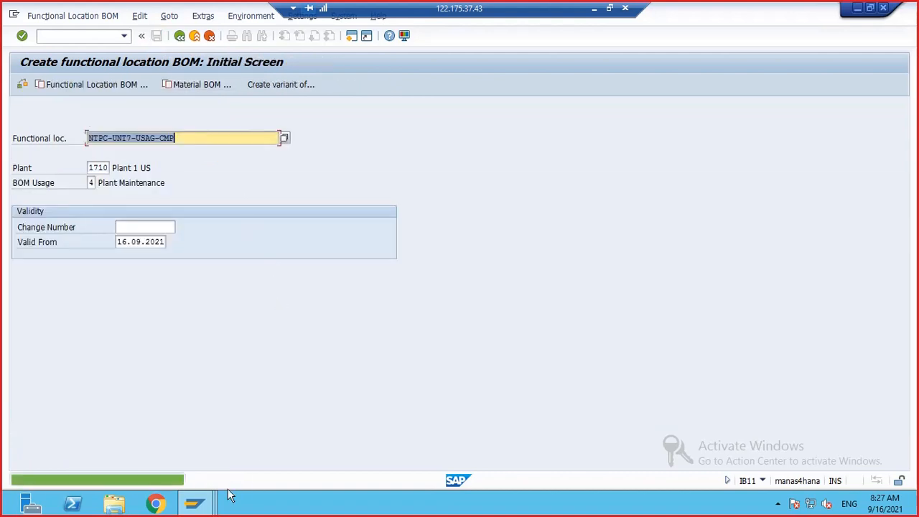
Return to the selection screen of the NTPC functional location structure and include BOM explosion in the display
click(194, 504)
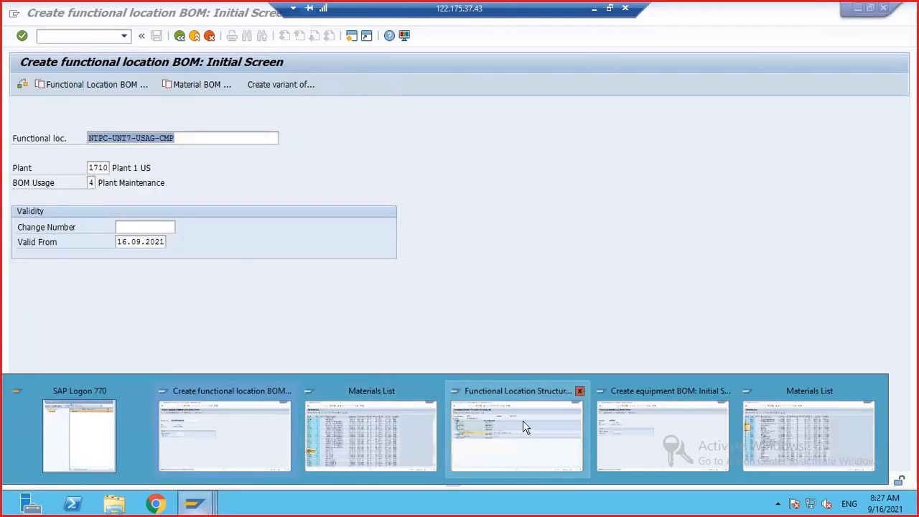
mouse_move(544, 429)
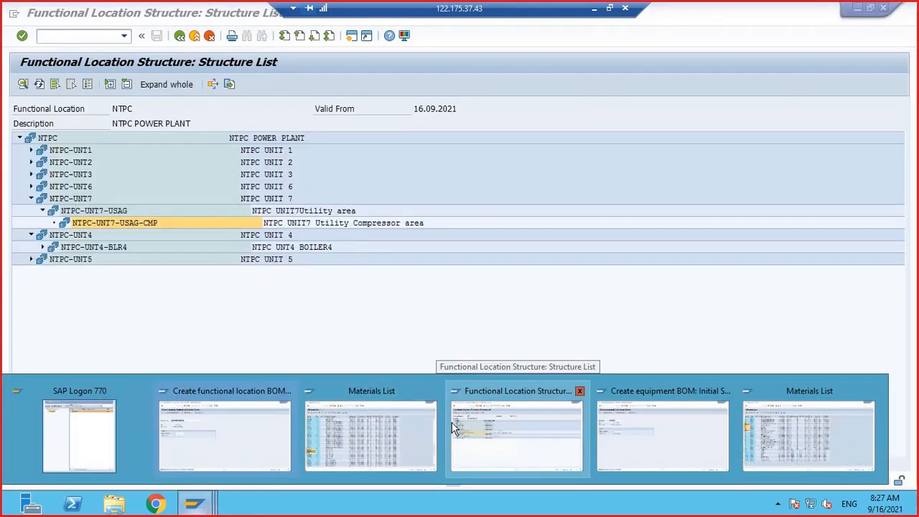
click(500, 416)
click(180, 39)
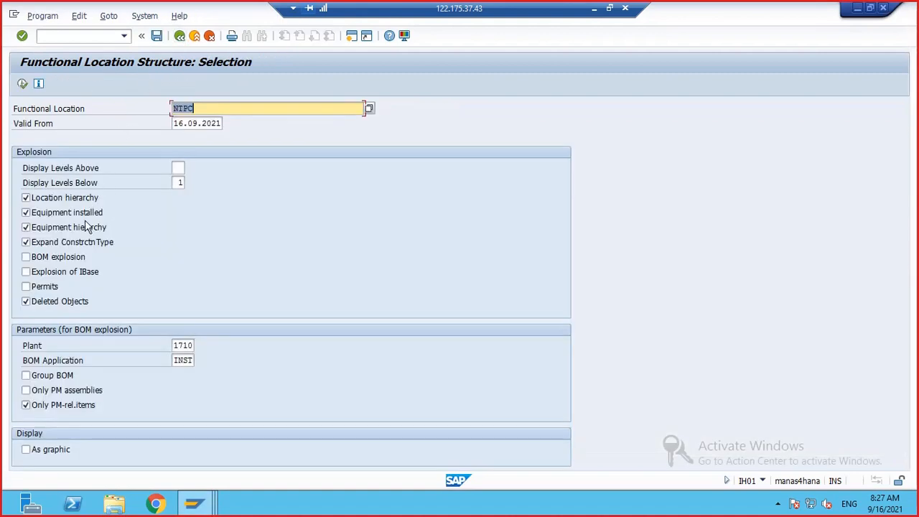
click(40, 259)
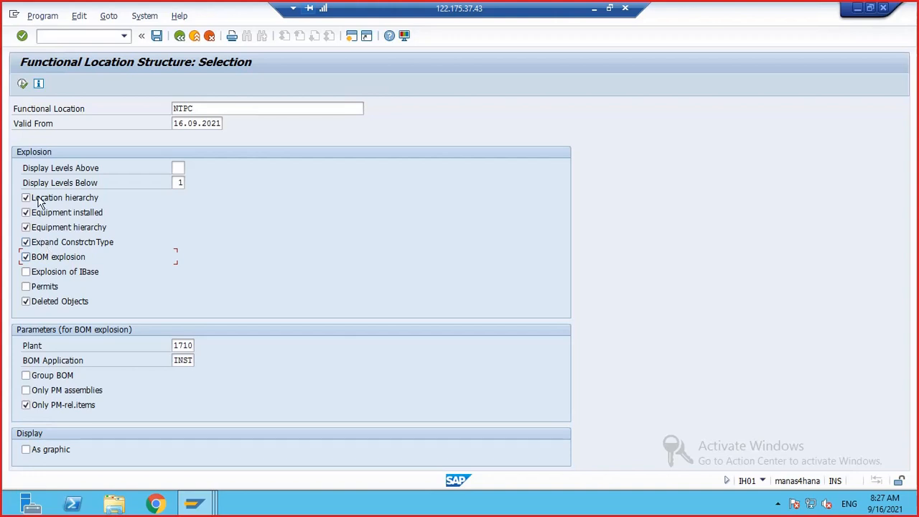
Run the NTPC structure list, expand the whole structure and examine the components listed under NTPC-UNT7-USAG-CMP
click(22, 84)
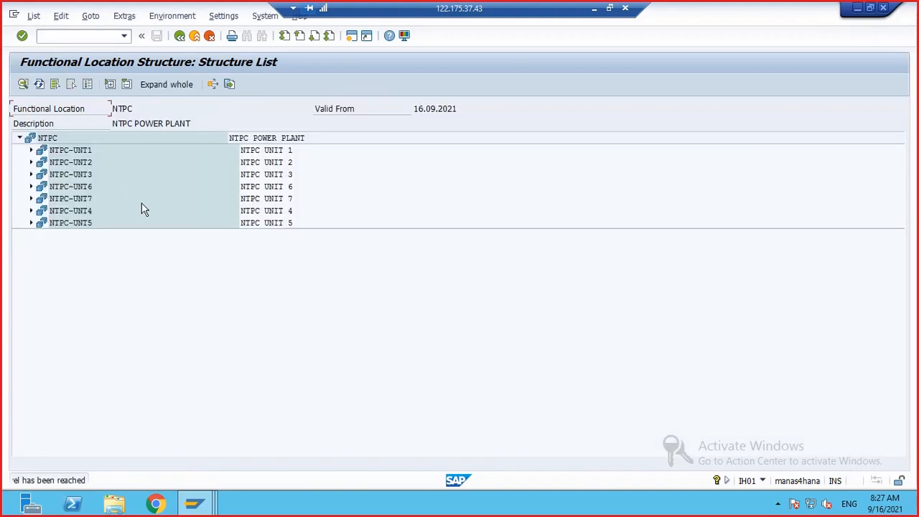
click(165, 86)
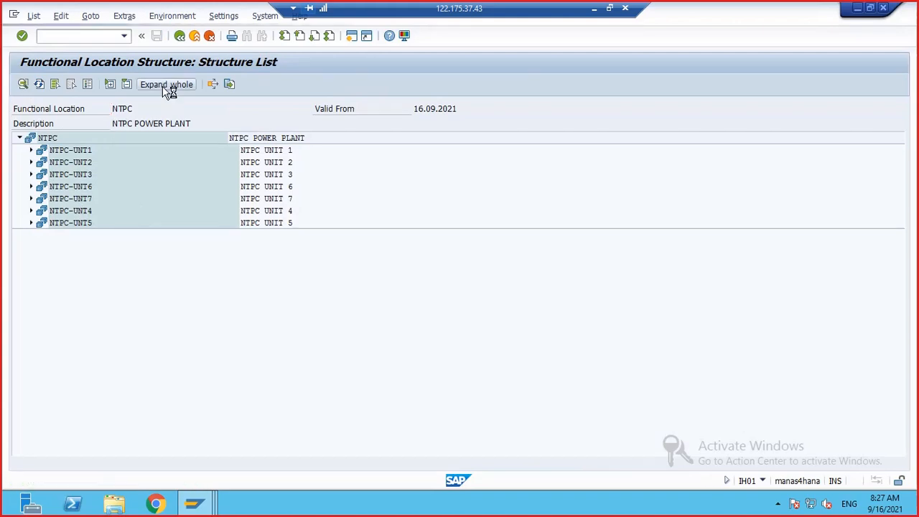
click(320, 332)
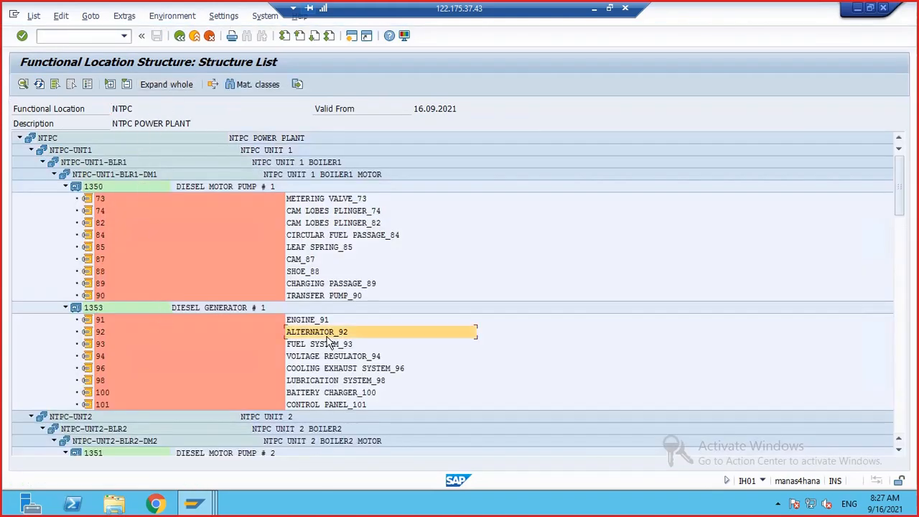
scroll(309, 338, down, 9)
scroll(307, 340, down, 10)
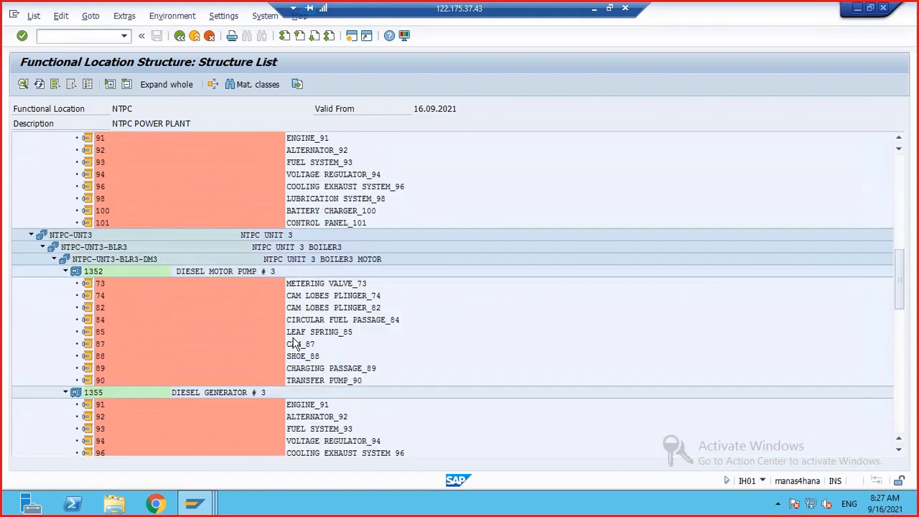
scroll(276, 339, down, 8)
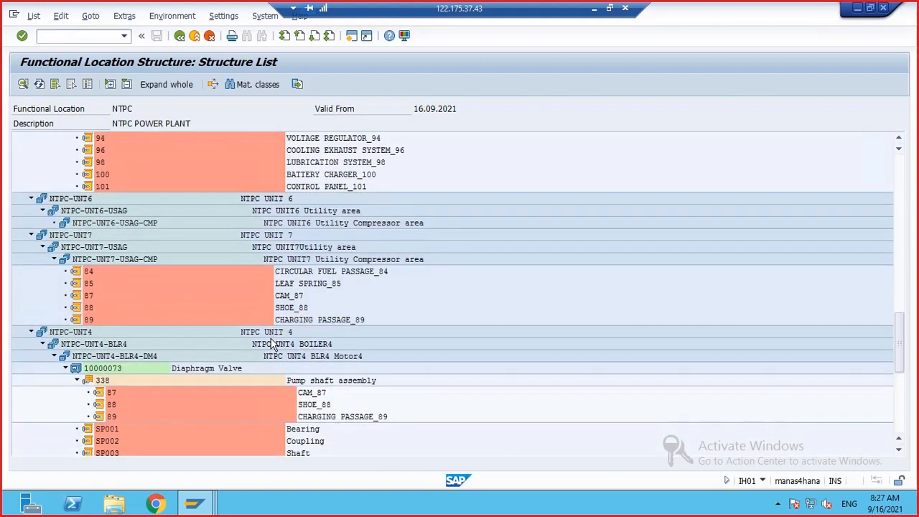
scroll(252, 344, down, 2)
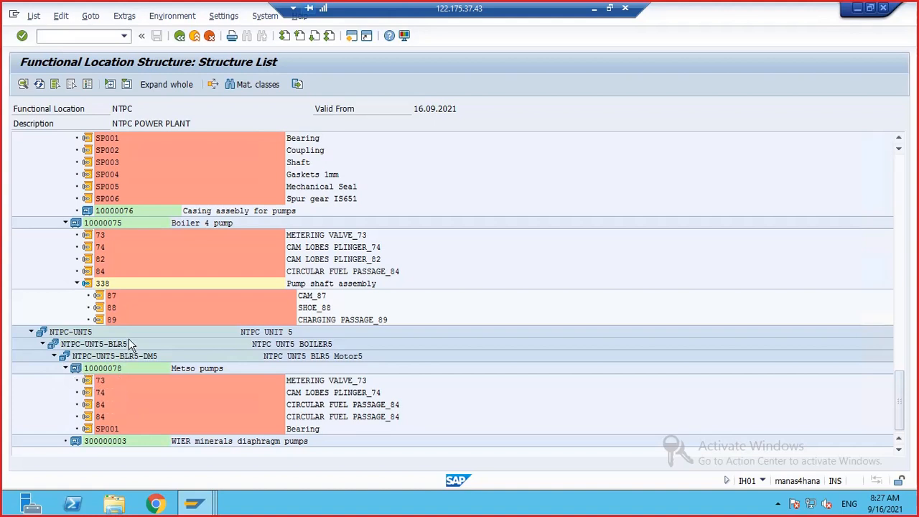
Check the functional location BOM creation screen and re-examine the NTPC-UNT7-USAG-CMP components, including material 87, in the structure list
mouse_move(194, 505)
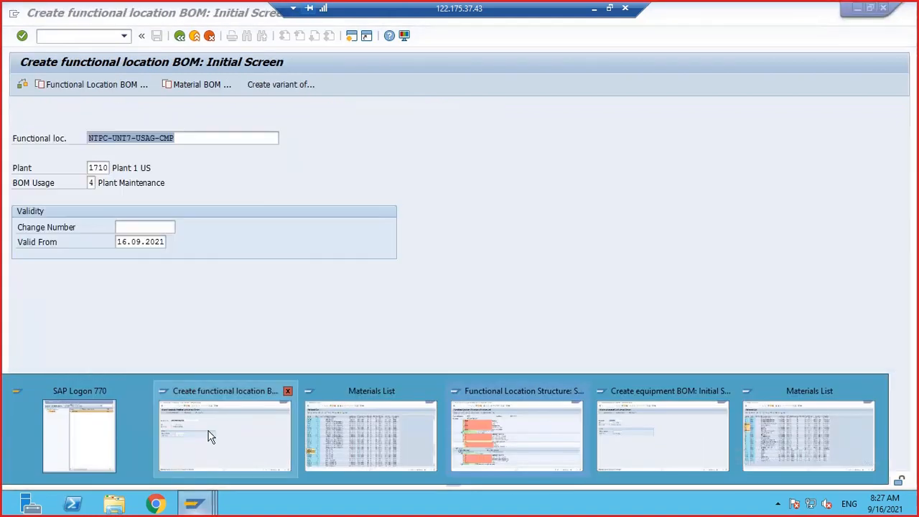
click(209, 436)
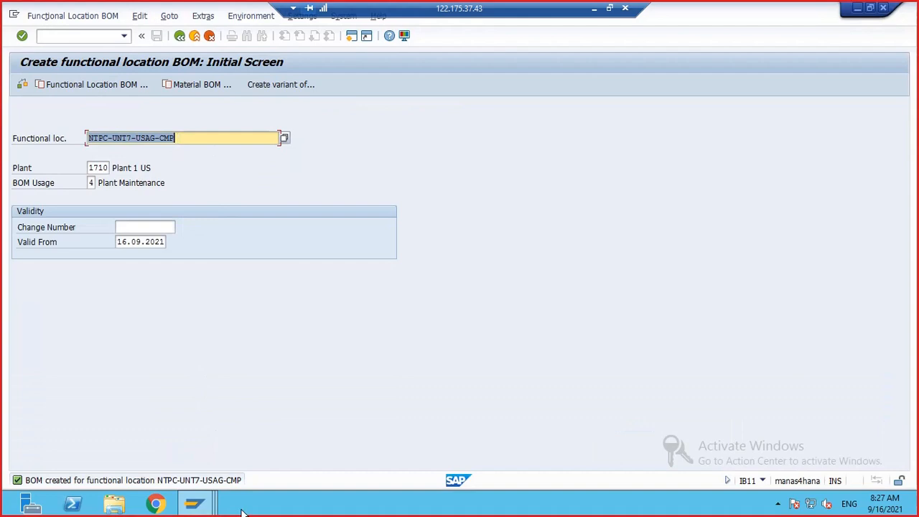
click(193, 504)
click(533, 422)
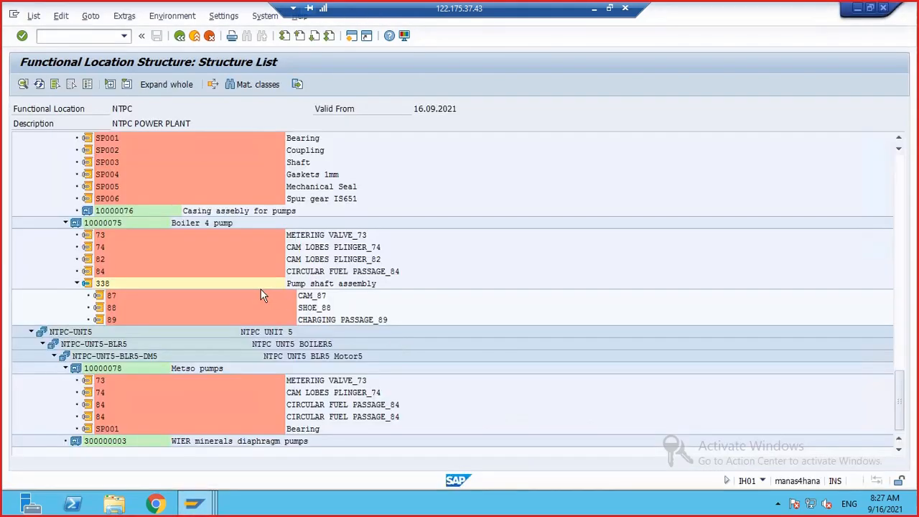
scroll(185, 278, up, 7)
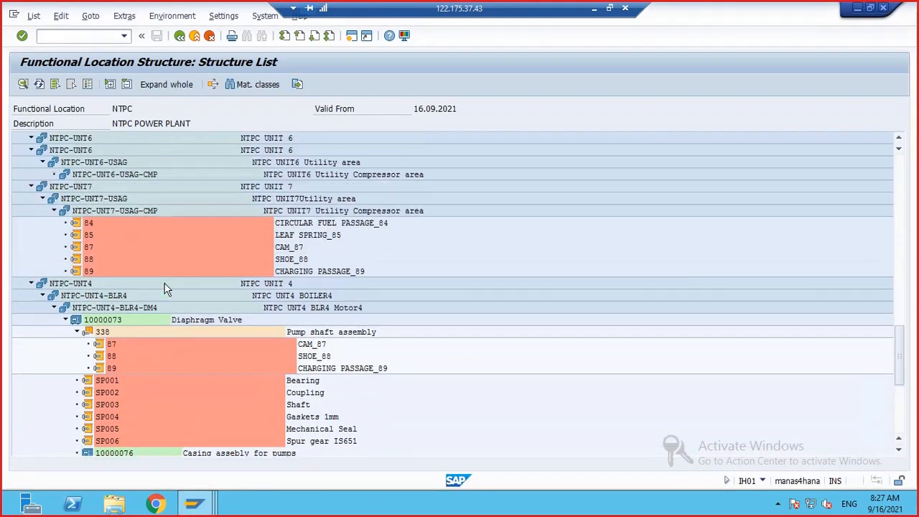
scroll(164, 287, up, 1)
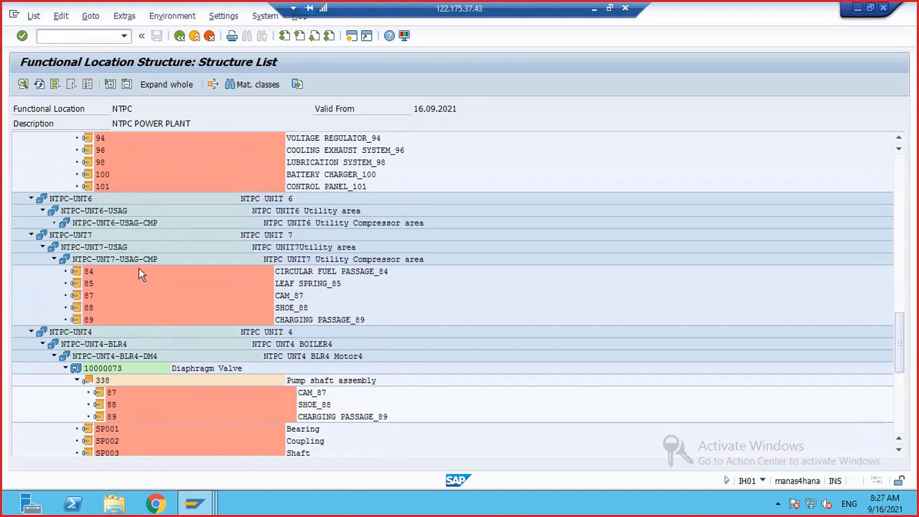
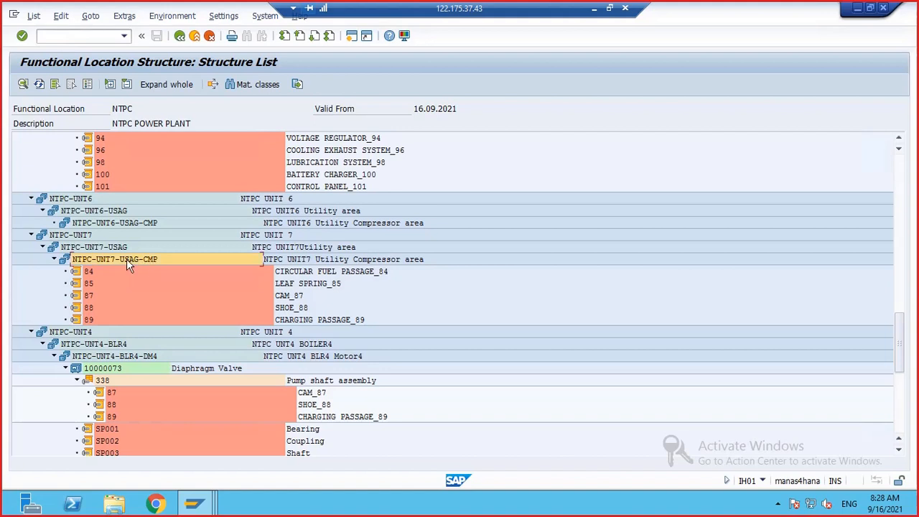
click(89, 296)
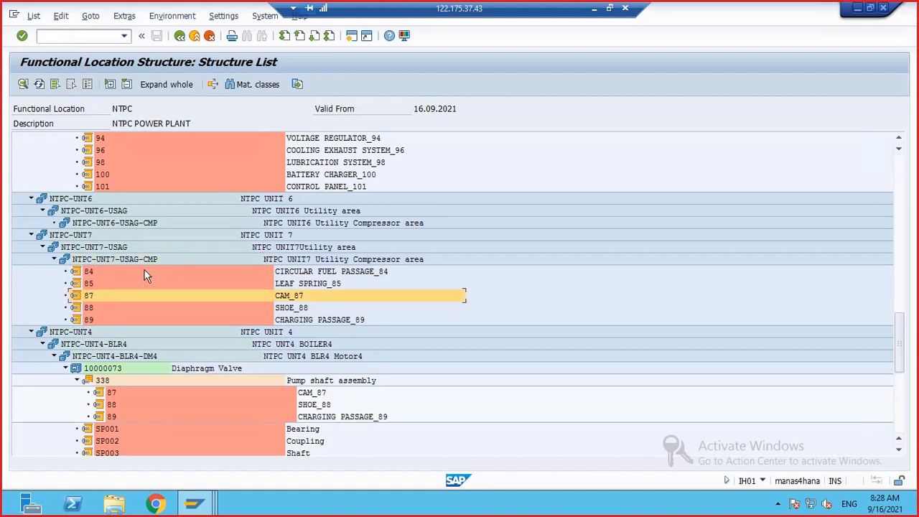
scroll(167, 270, down, 3)
Switch to the Pm training XLS workbook in Excel and enter "maintenance assembly / pm assembly" in cell D50 of the BOM sheet
click(594, 8)
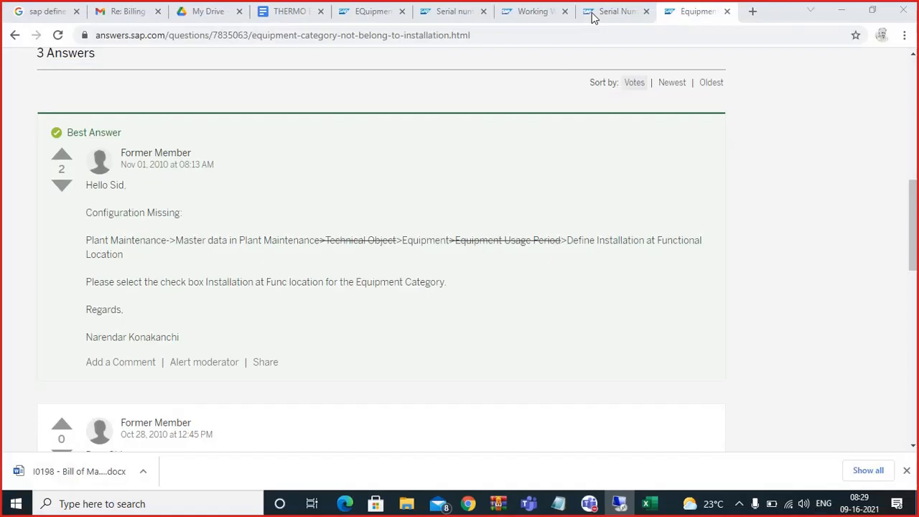
click(646, 504)
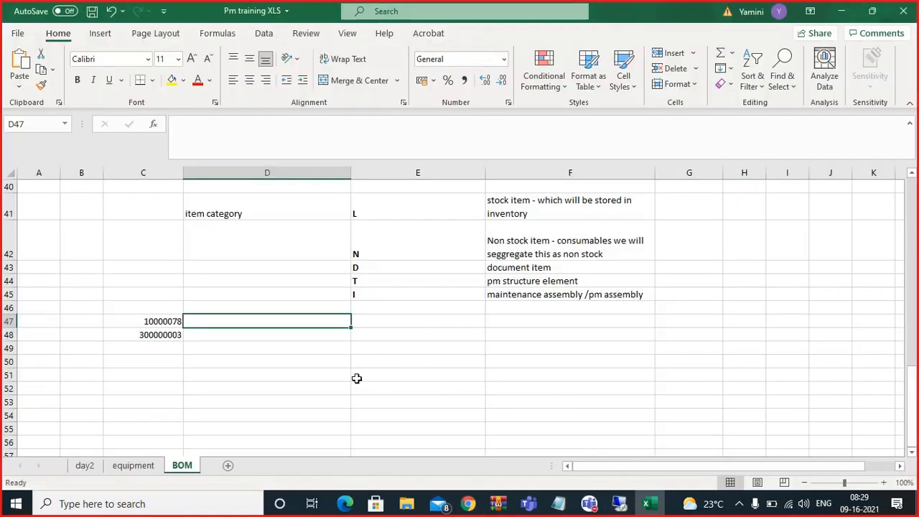
click(313, 375)
click(249, 389)
click(243, 363)
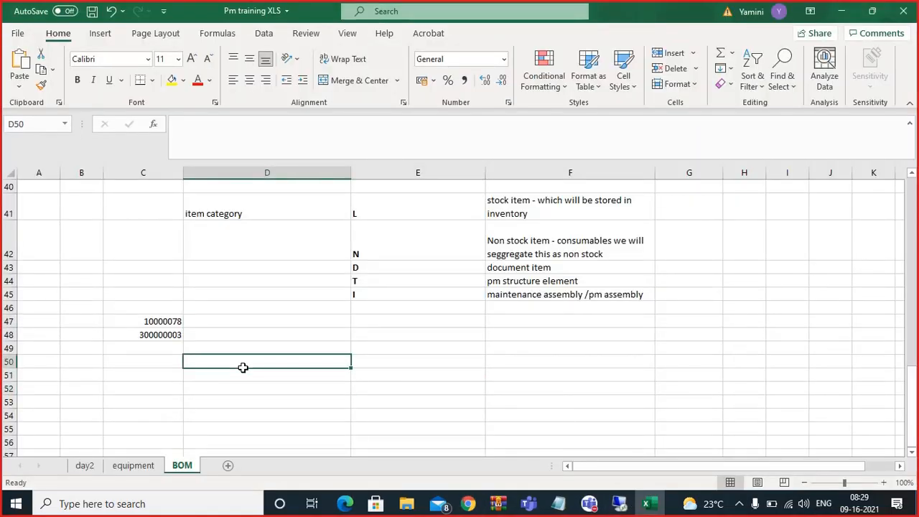
text(an)
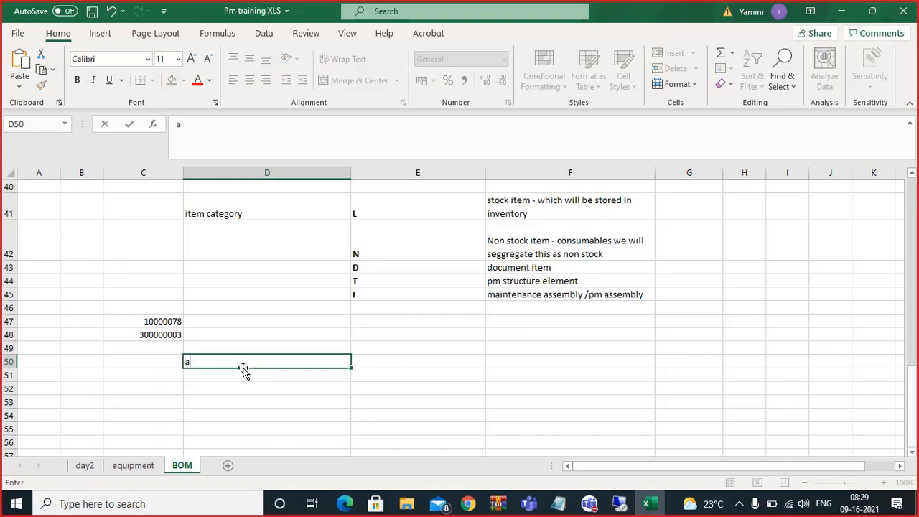
key(BackSpace)
key(BackSpace)
text(maintenance assembly)
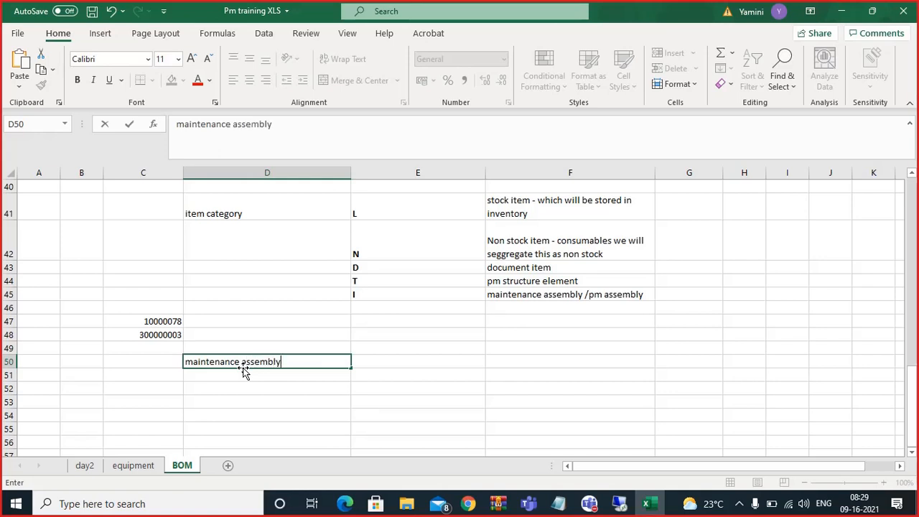
text( / pm assembly)
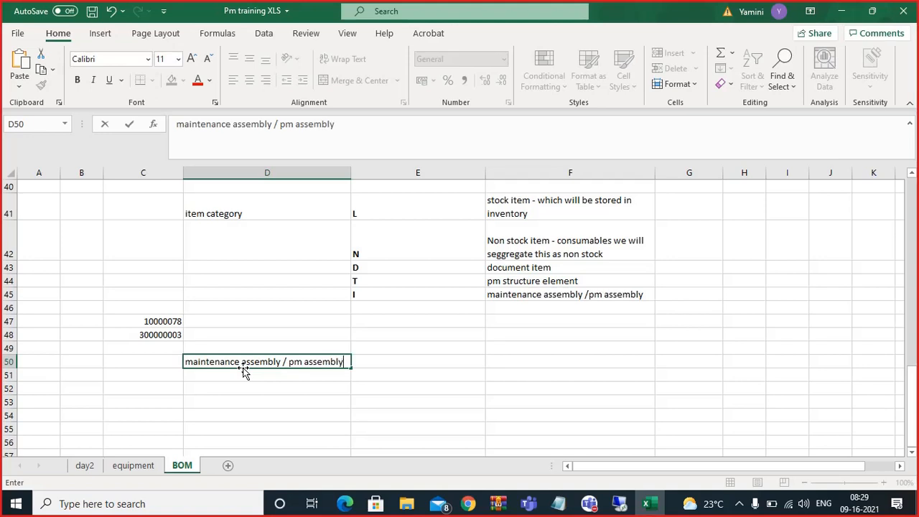
click(220, 387)
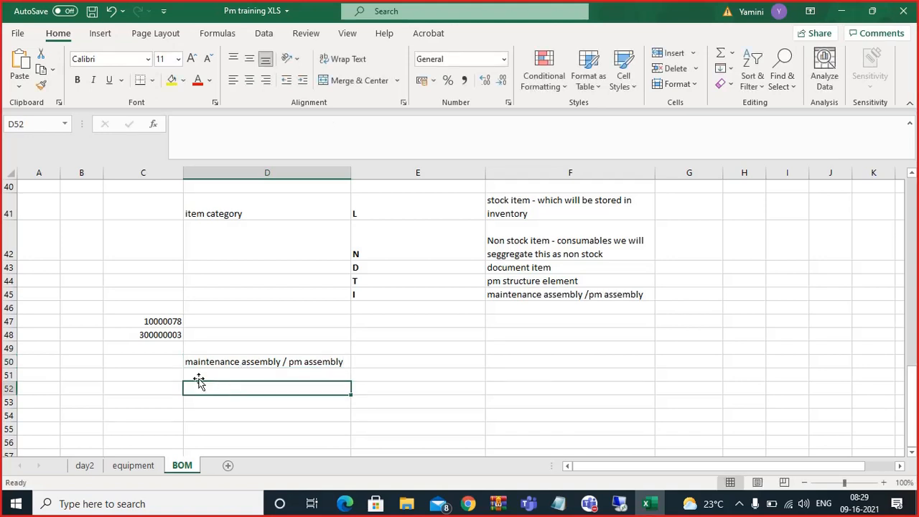
Enter "booster pumps", "sub mergible pumps" and "aodd pumps" in cells D52 to D54
scroll(196, 381, down, 2)
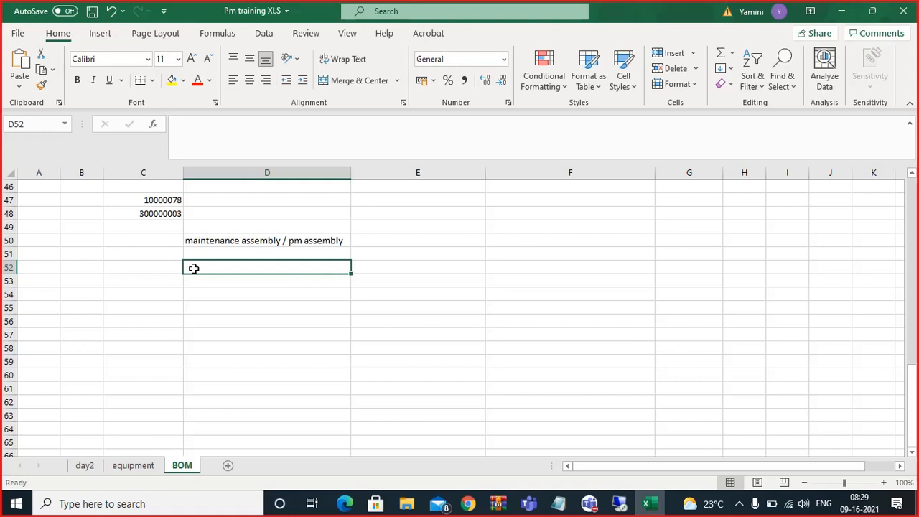
text(P)
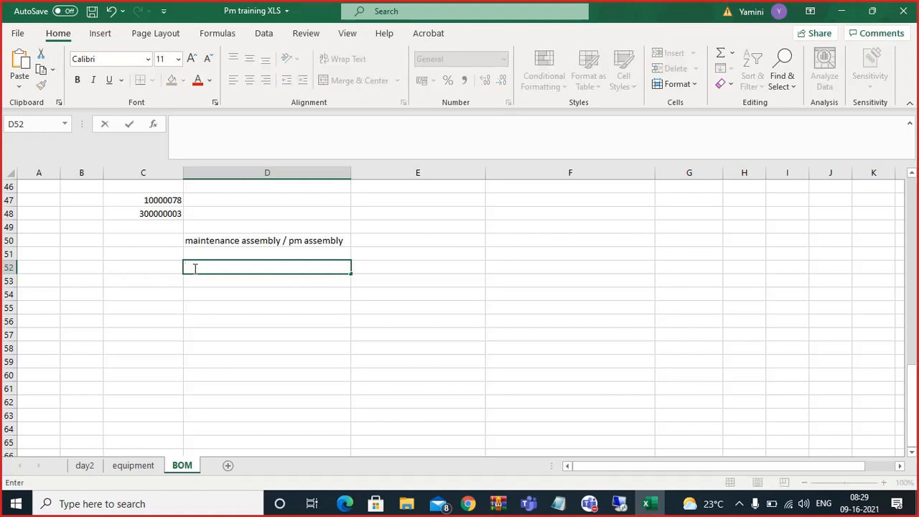
text(booster pumps)
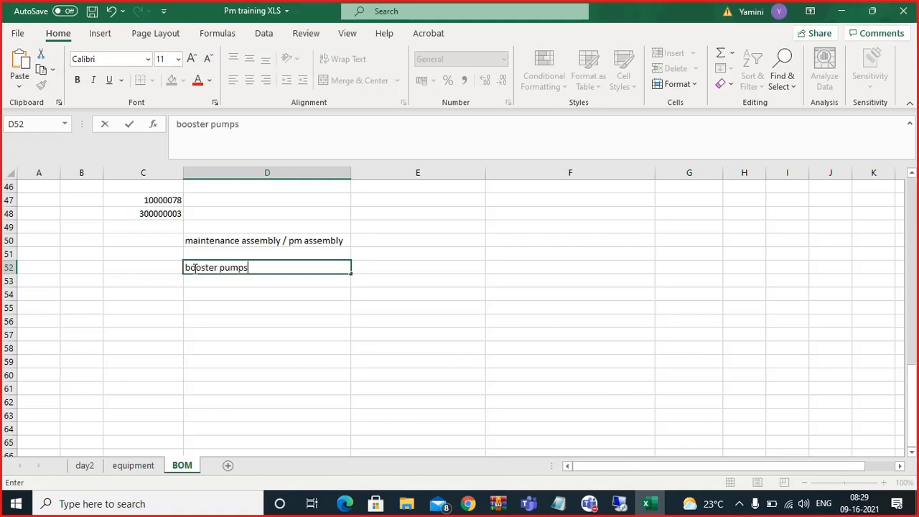
key(Return)
text(sub m)
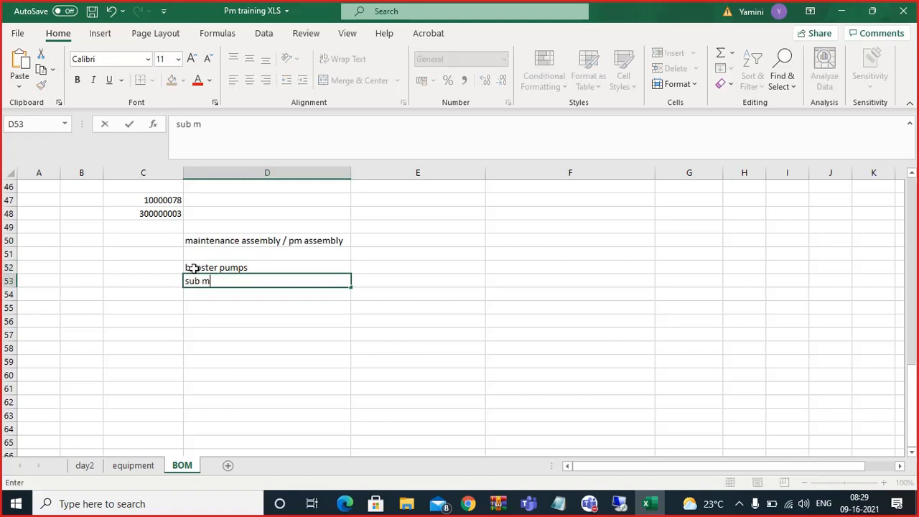
text(ergible pumps)
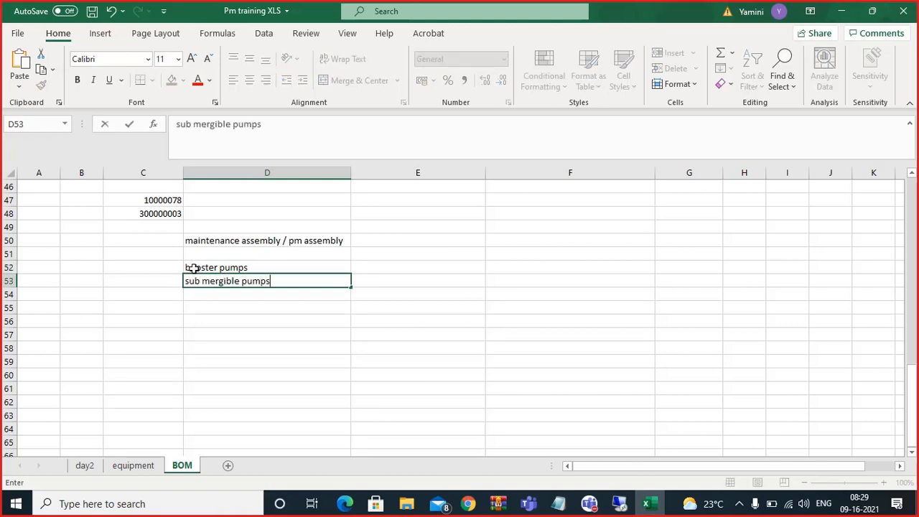
key(Return)
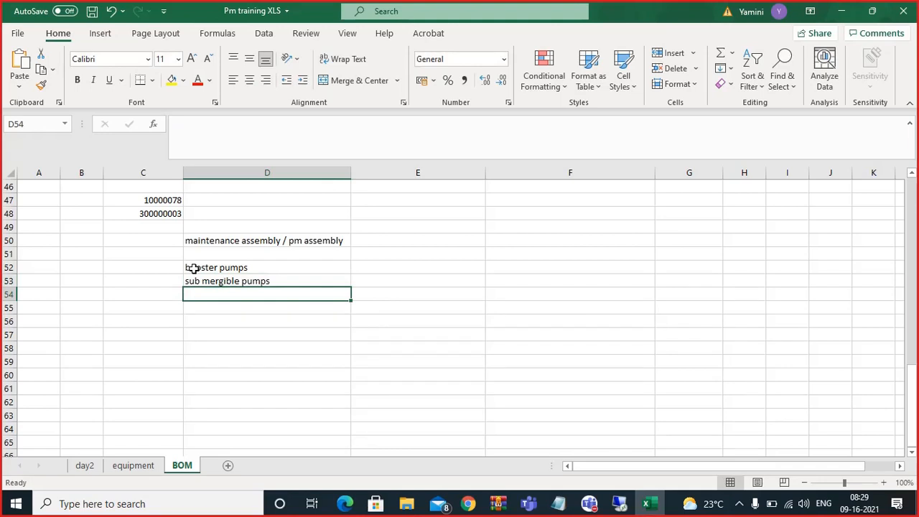
text(ao)
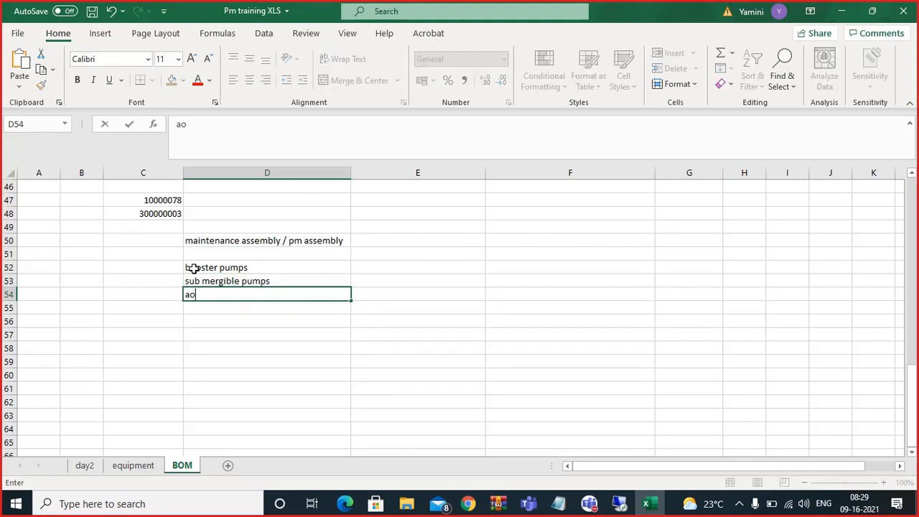
text(dd pump)
text(s)
key(BackSpace)
text(ps)
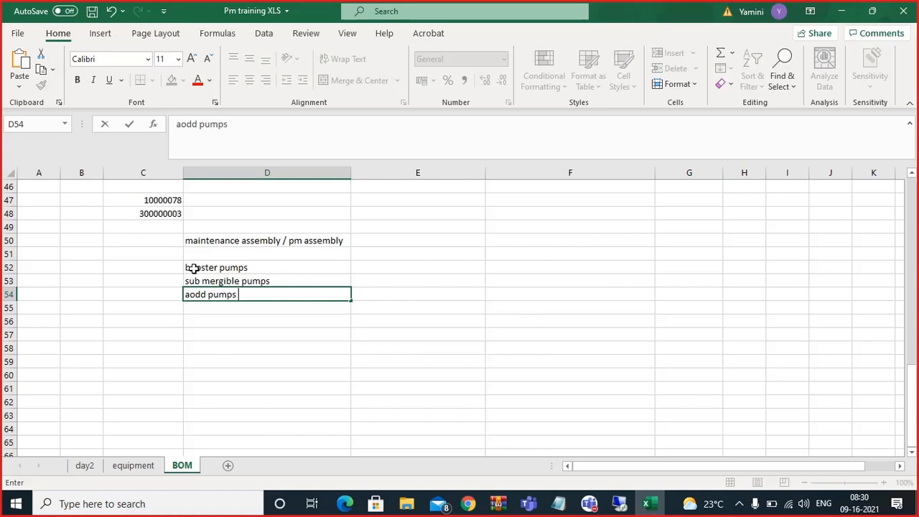
Number the three pump entries 1, 2 and 3 in cells C52 to C54
click(142, 267)
text(1)
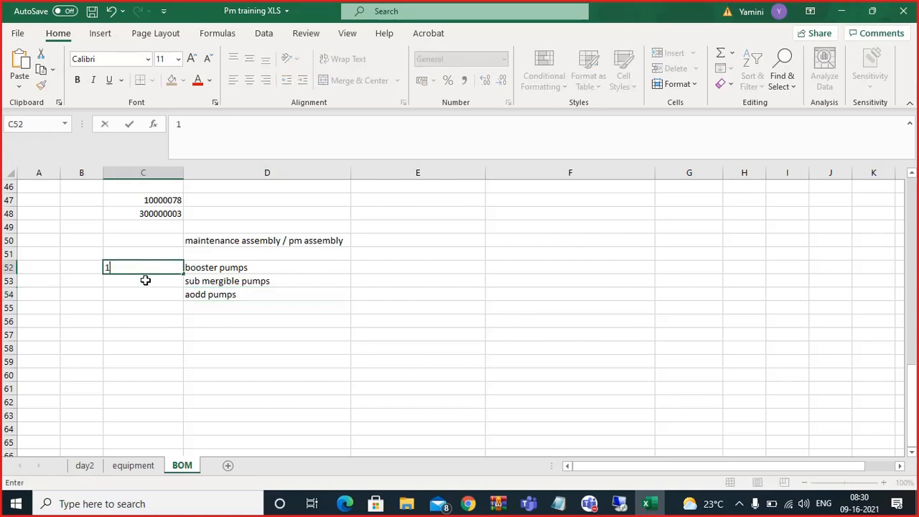
click(145, 280)
text(2)
click(149, 291)
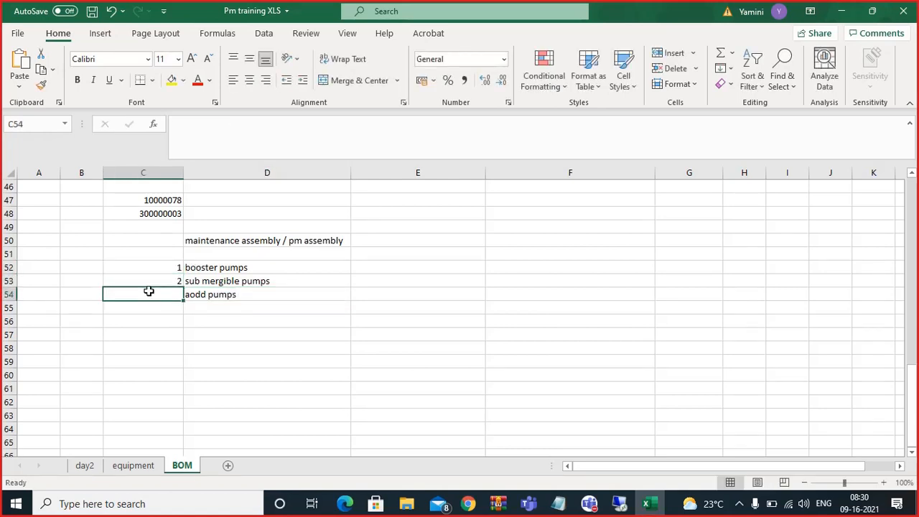
text(3)
Enter the heading "common spare parts" in cell D56, below the pump list
click(242, 322)
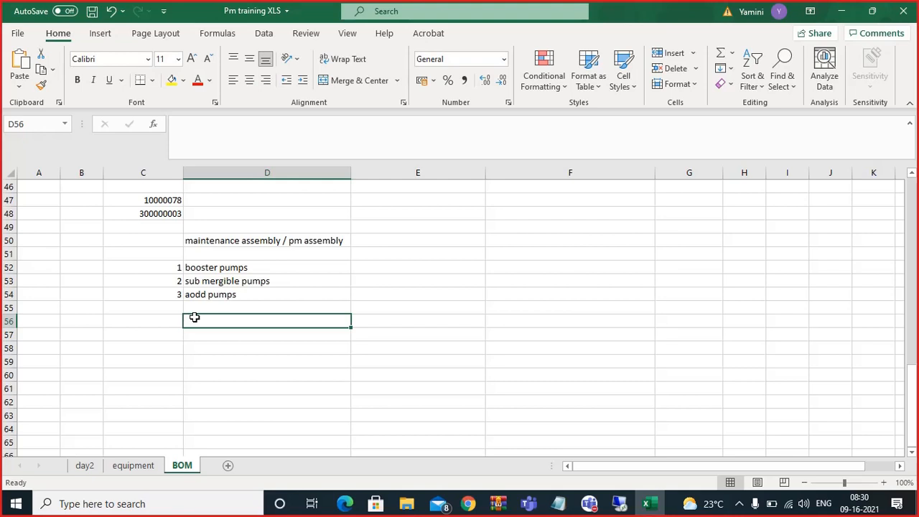
text(common spat)
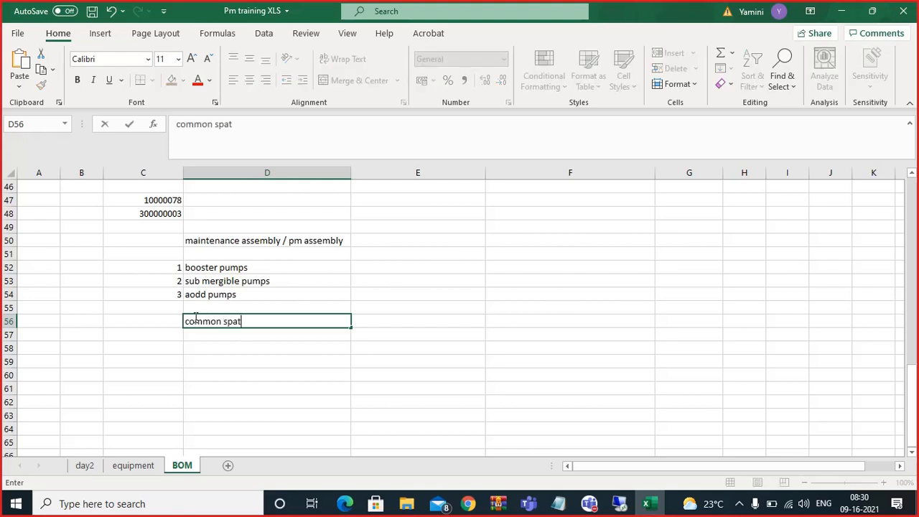
text(e)
key(BackSpace)
key(BackSpace)
text(re parts)
key(Return)
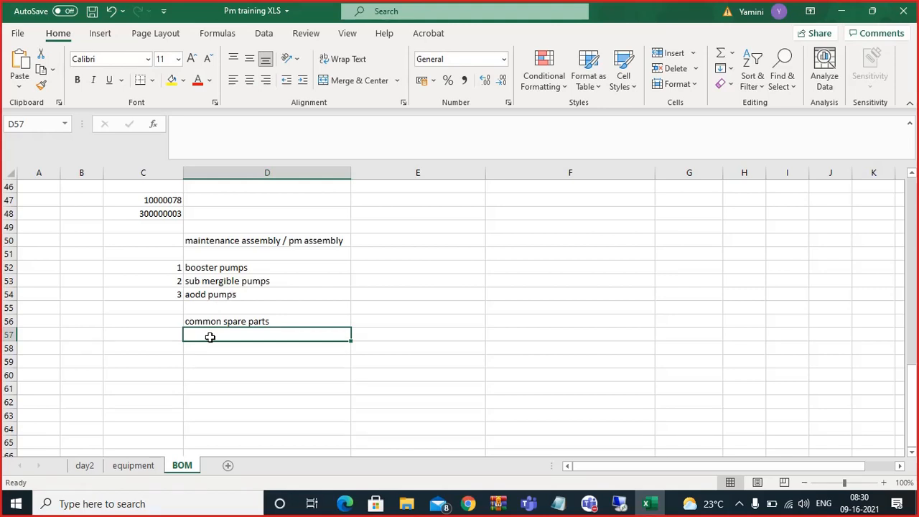
Enter "bearings", "gaskets", "oil" and "shaft" in cells D57 to D60 under the common spare parts heading
text(bear)
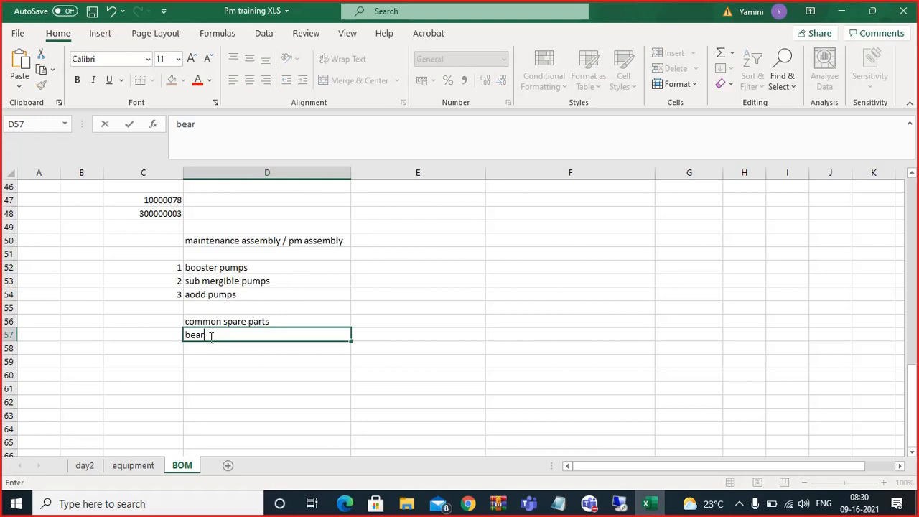
text(ings)
key(BackSpace)
text(gs)
key(Return)
text(gaskets)
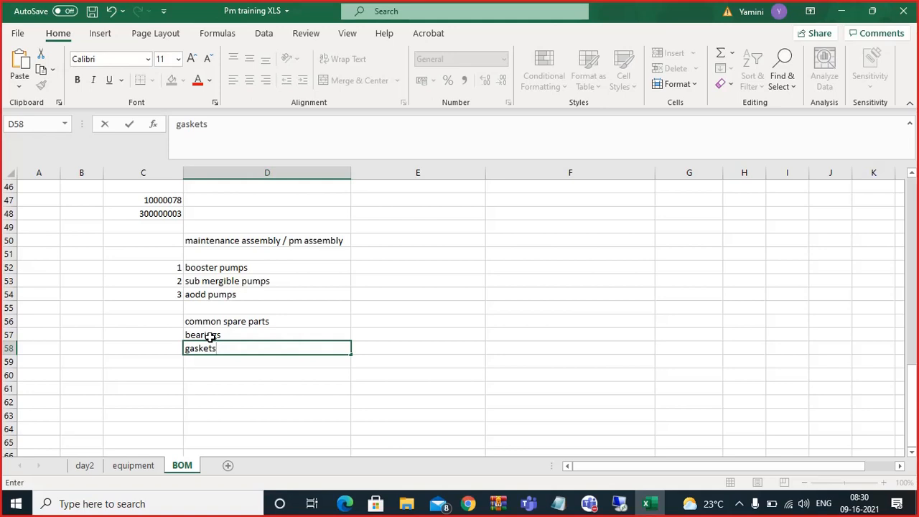
key(Return)
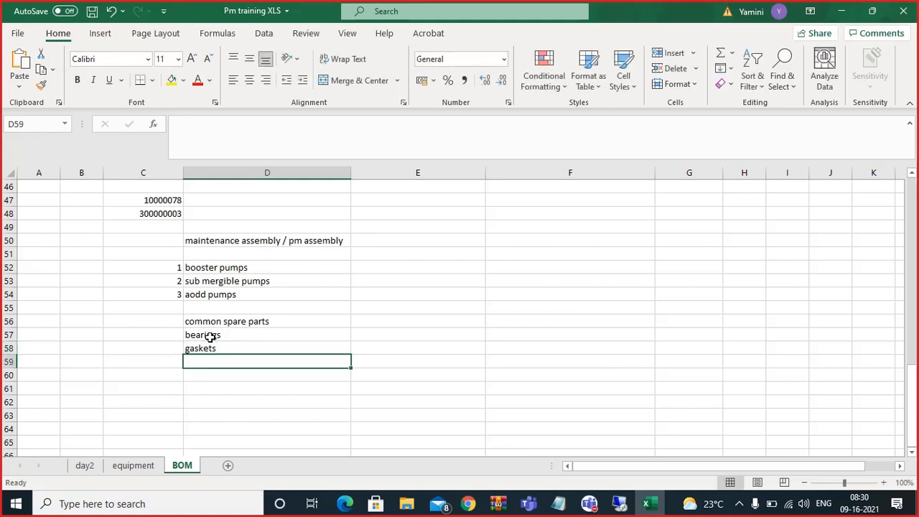
text(s)
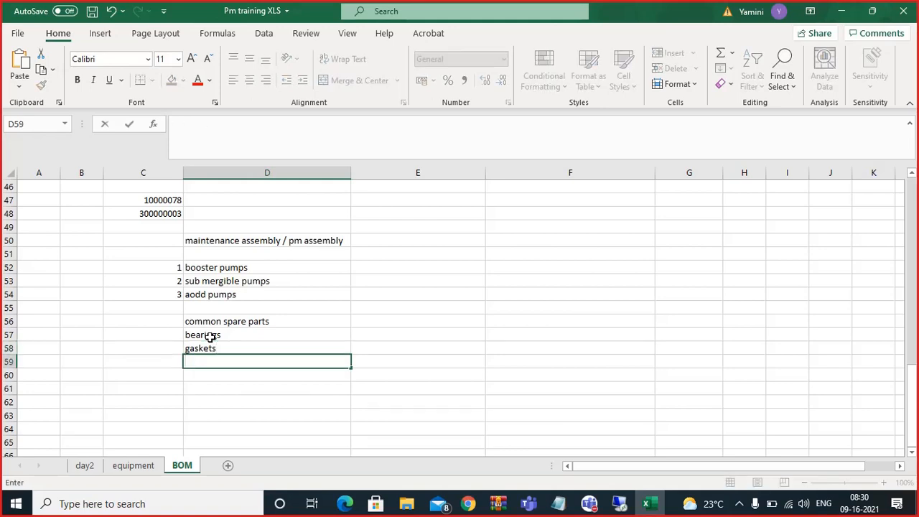
text(oil)
key(Return)
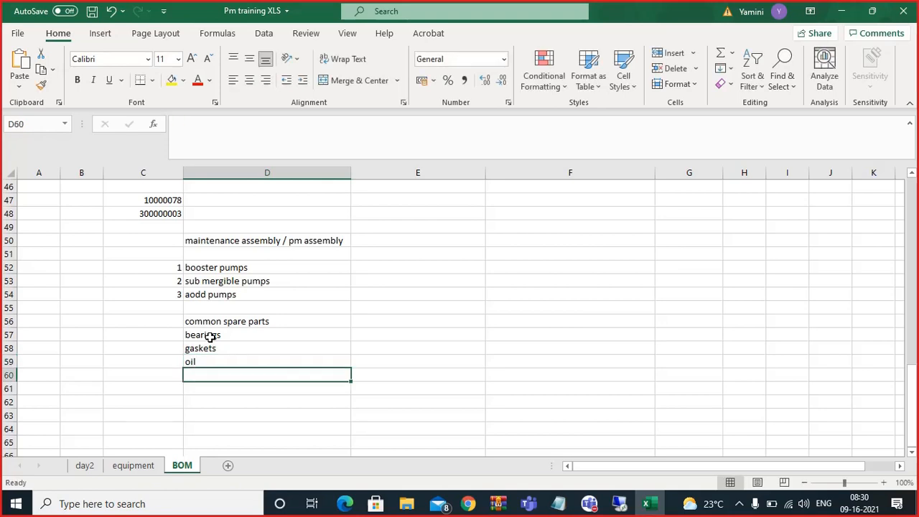
text(sha)
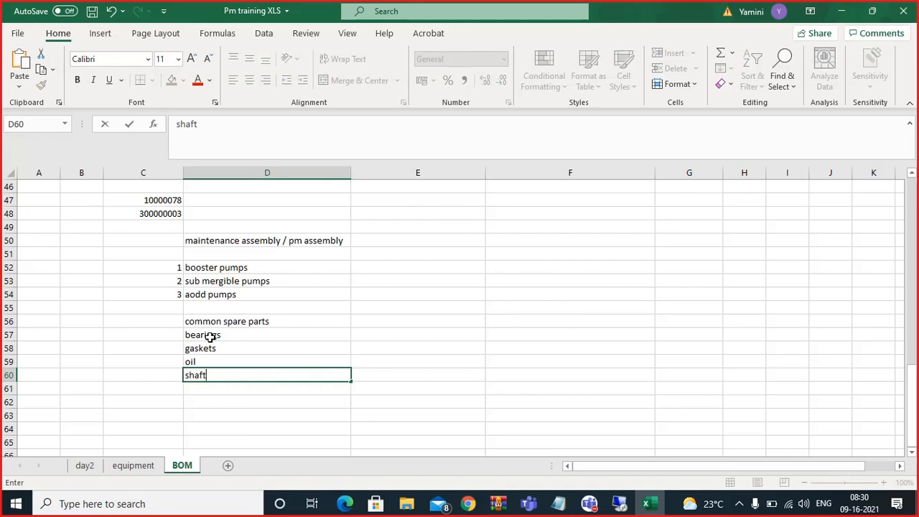
text(ft)
Make the heading in D56 read "common spare parts across above pumps" in bold, and widen column D to fit it
click(246, 321)
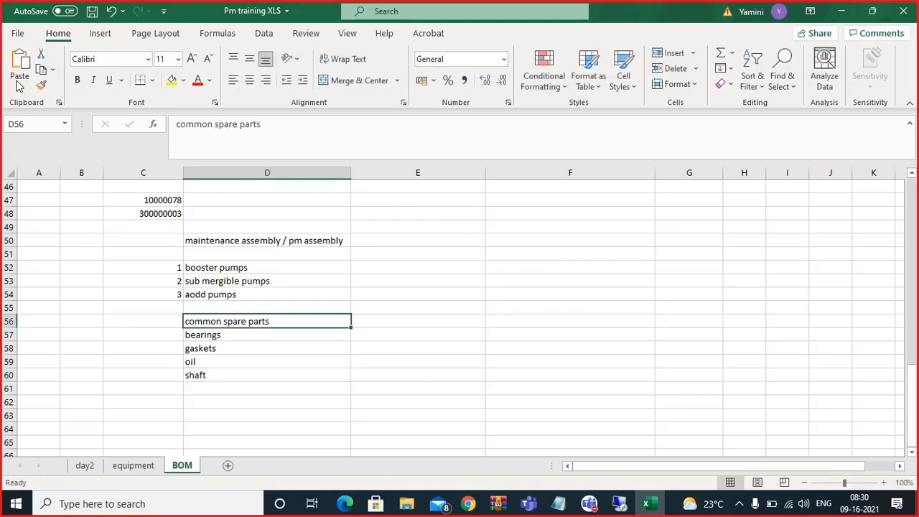
click(77, 81)
double_click(283, 321)
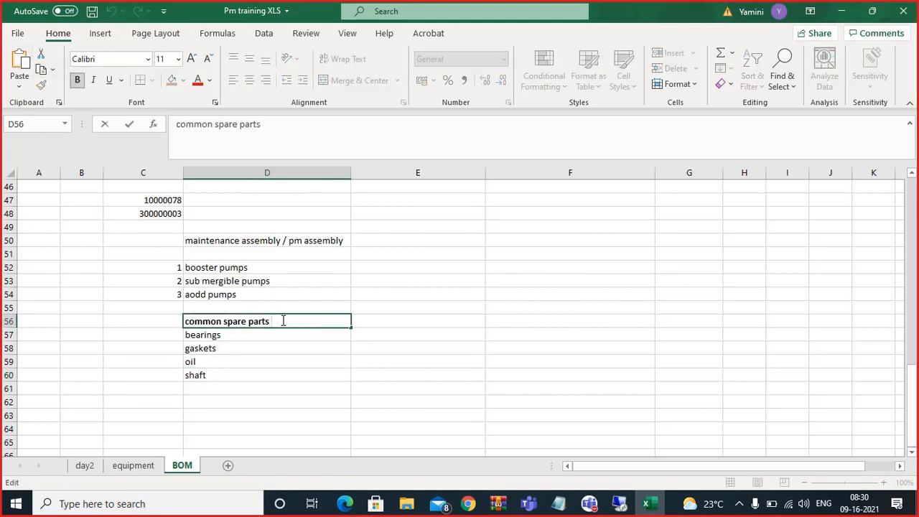
text(across above)
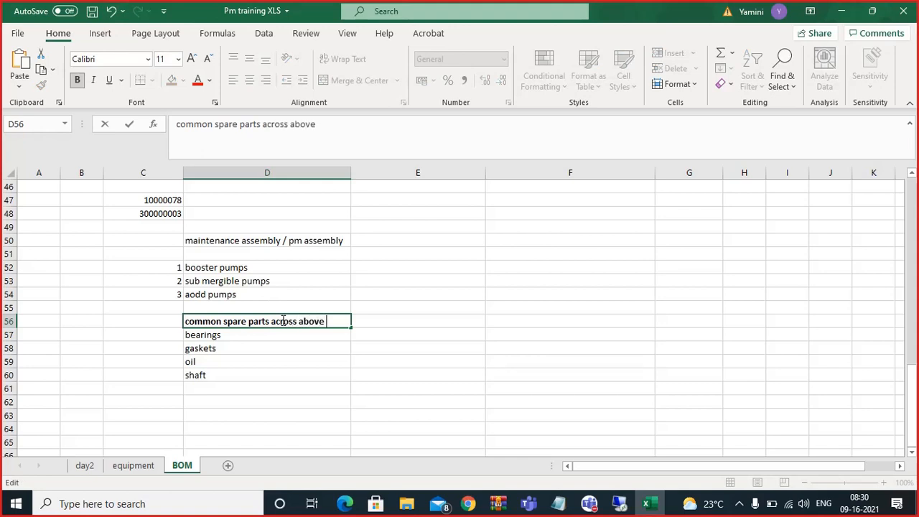
text( pumps)
click(306, 362)
drag(351, 172, 390, 184)
Examine the spare parts in D57 to D60 against the three pump types in D52 to D54
click(260, 266)
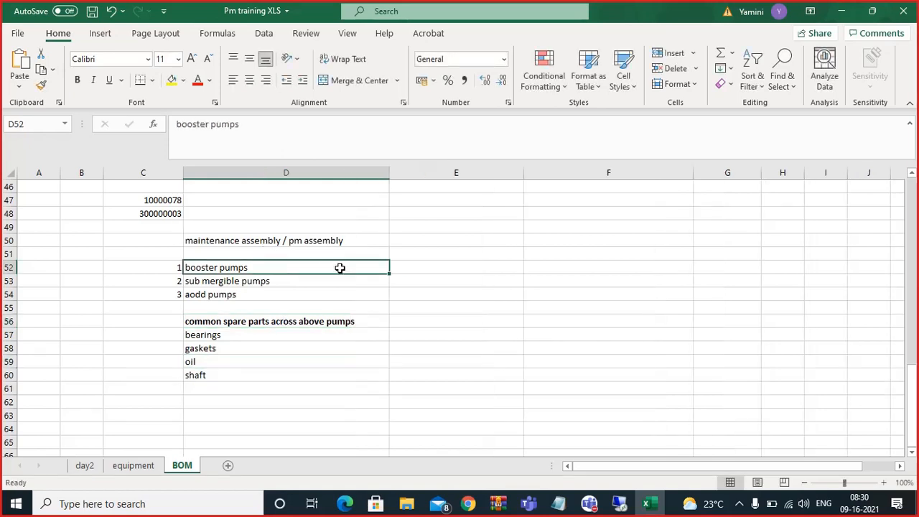
click(401, 269)
drag(272, 334, 267, 372)
click(153, 350)
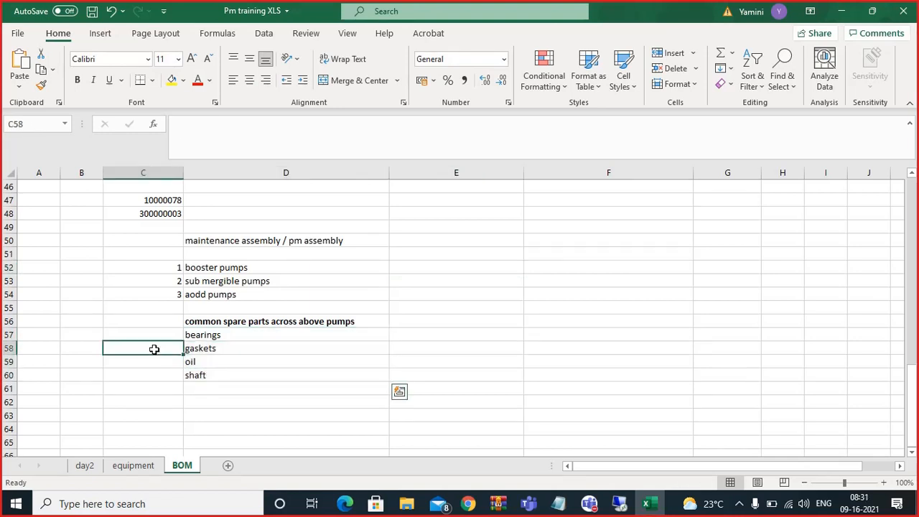
click(218, 337)
drag(218, 337, 219, 372)
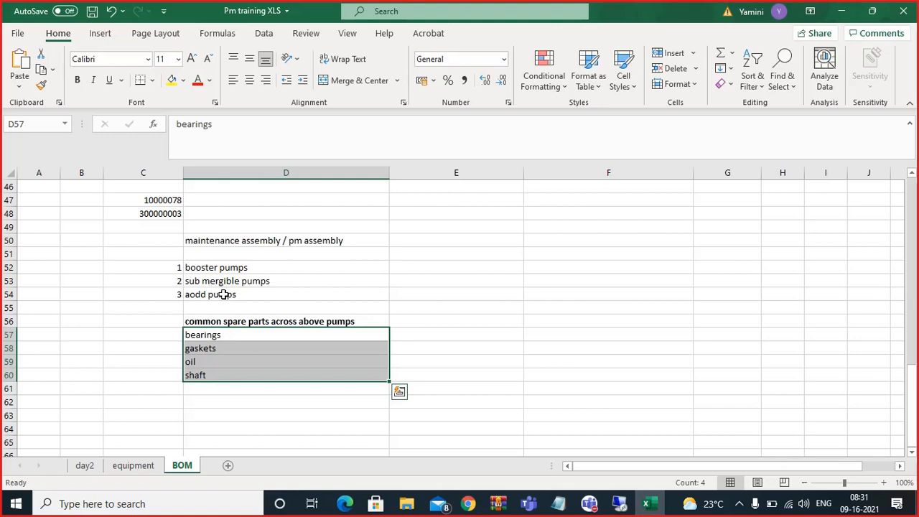
drag(230, 273, 235, 292)
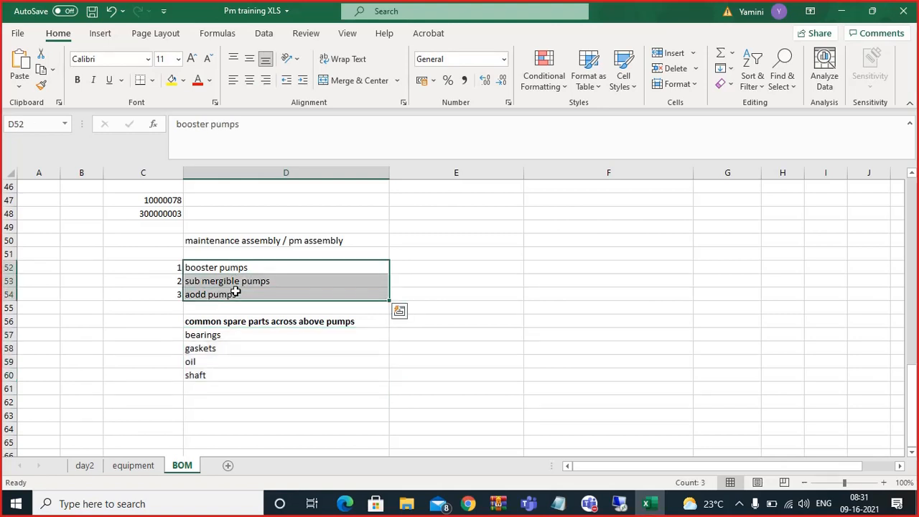
drag(233, 336, 237, 372)
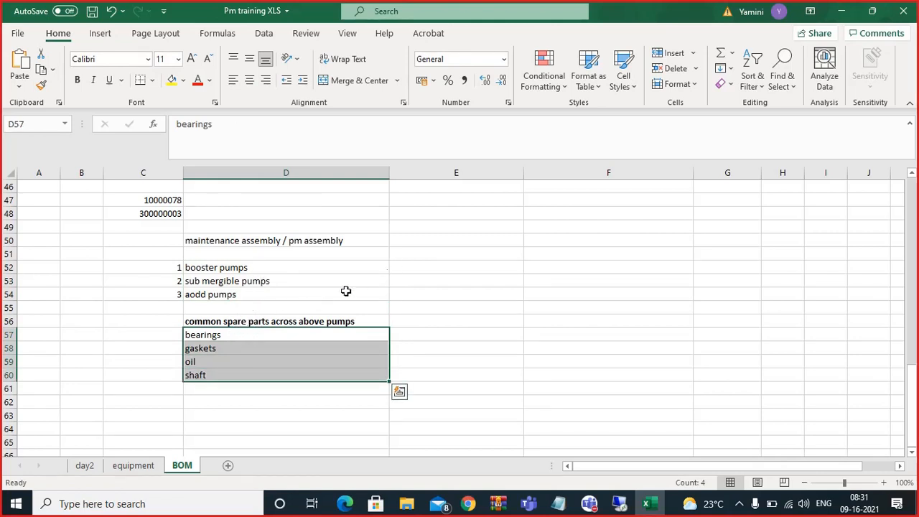
drag(220, 334, 216, 375)
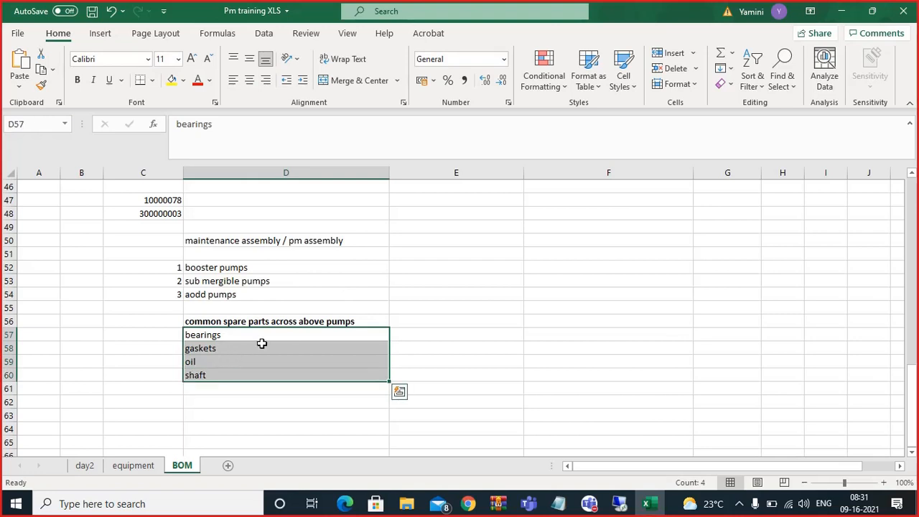
Enter "Assembly - pump assembly" in cell E56, beside the common spare parts heading
click(426, 329)
click(428, 323)
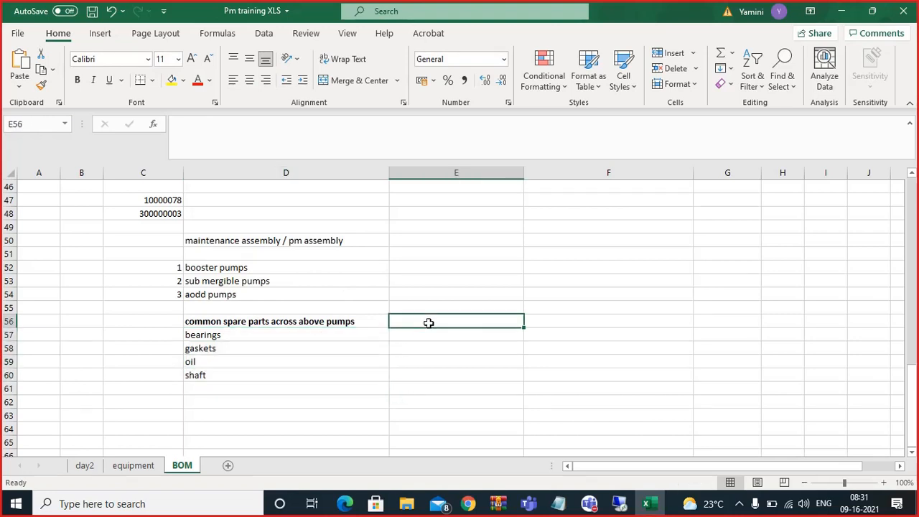
text(Assembl)
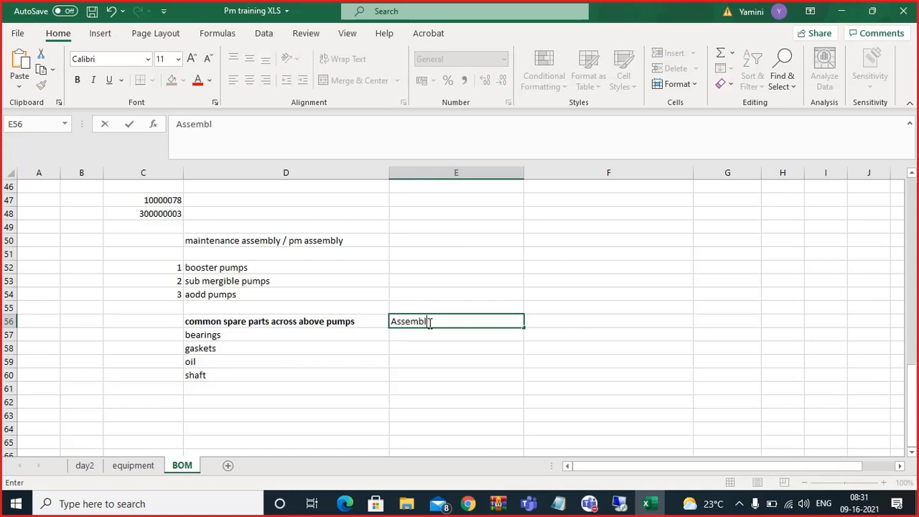
text(y - pump ass)
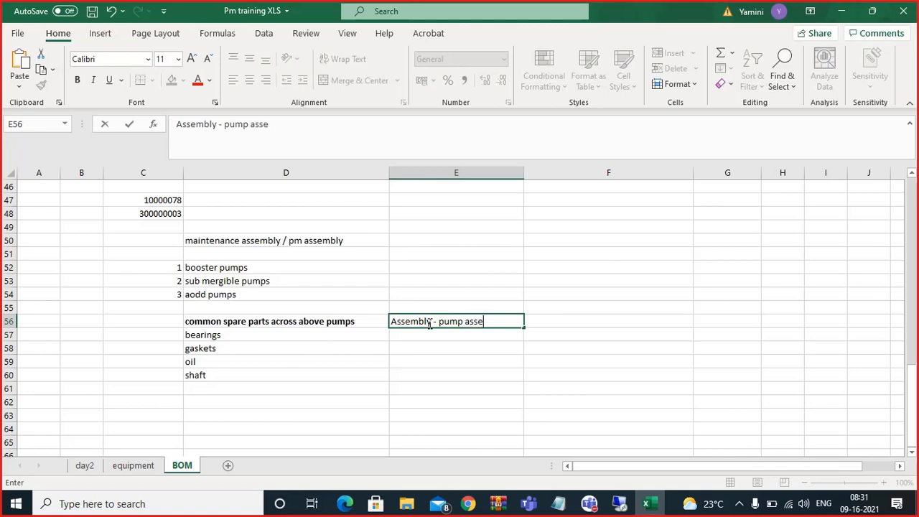
text(mbly)
click(434, 346)
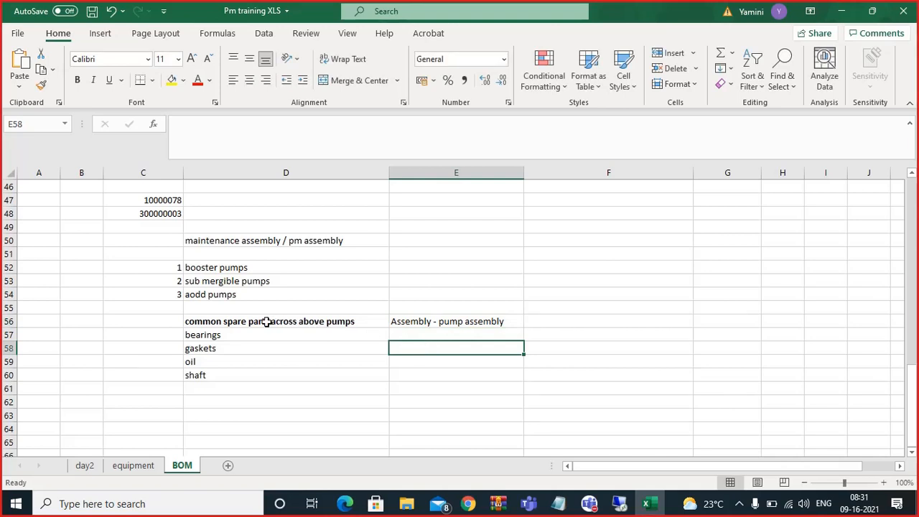
Number the four spare parts 1 to 4 in cells C57 to C60
drag(244, 332, 236, 369)
click(179, 335)
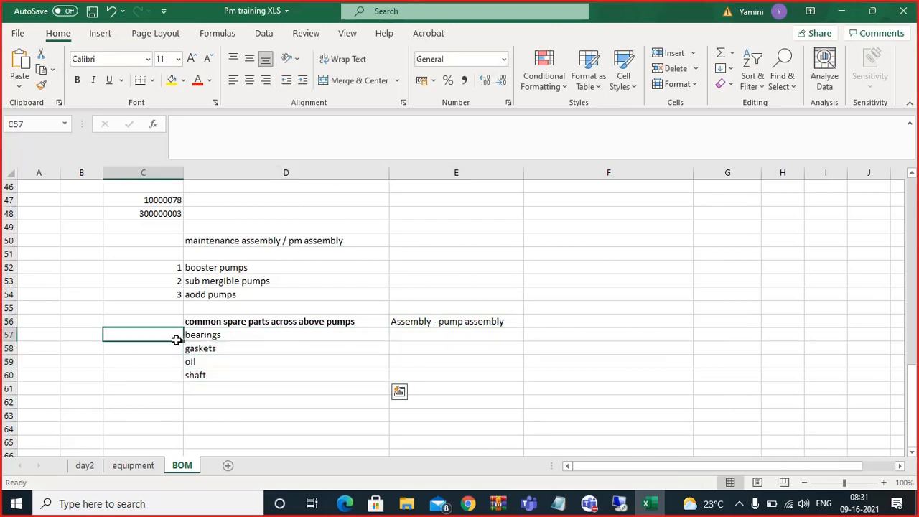
text(1)
key(Return)
text(2)
key(Return)
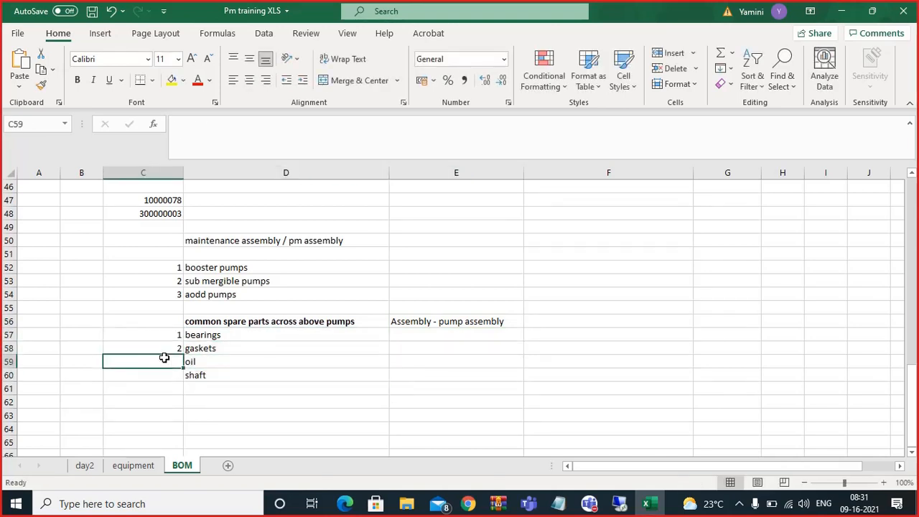
text(3)
key(Return)
text(4)
key(Tab)
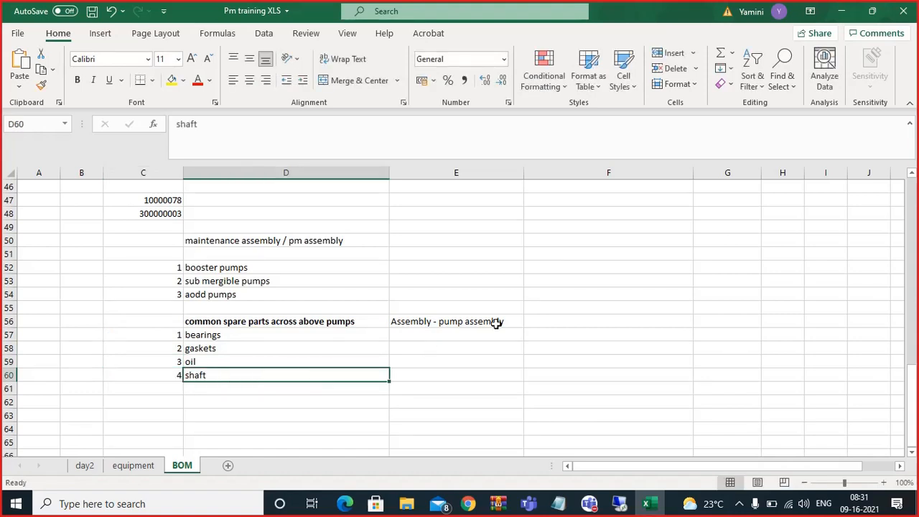
Enter the placeholder "XXXX" in cell F56, beside the pump assembly entry
click(507, 321)
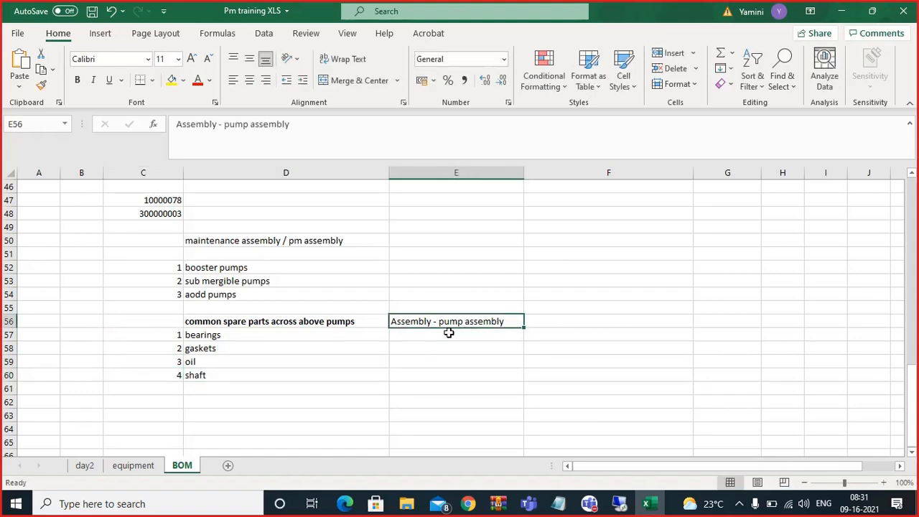
click(544, 326)
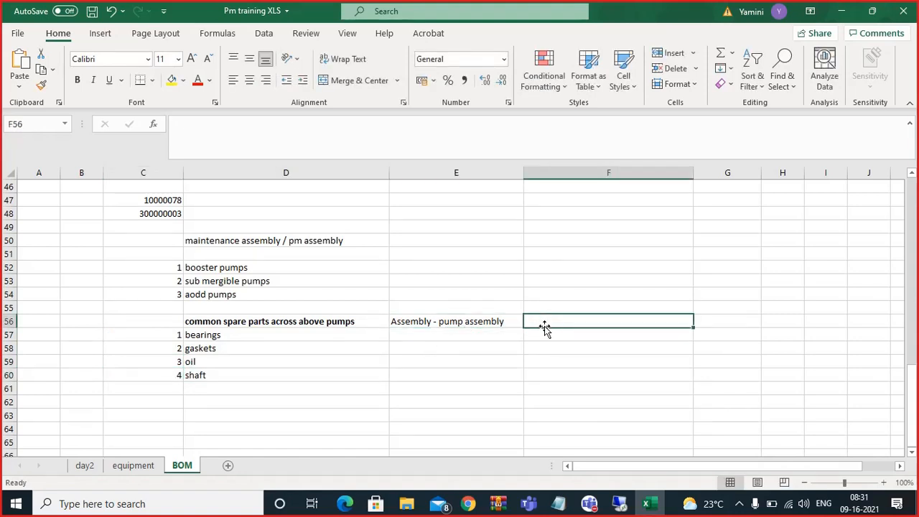
text(XXXX)
click(477, 349)
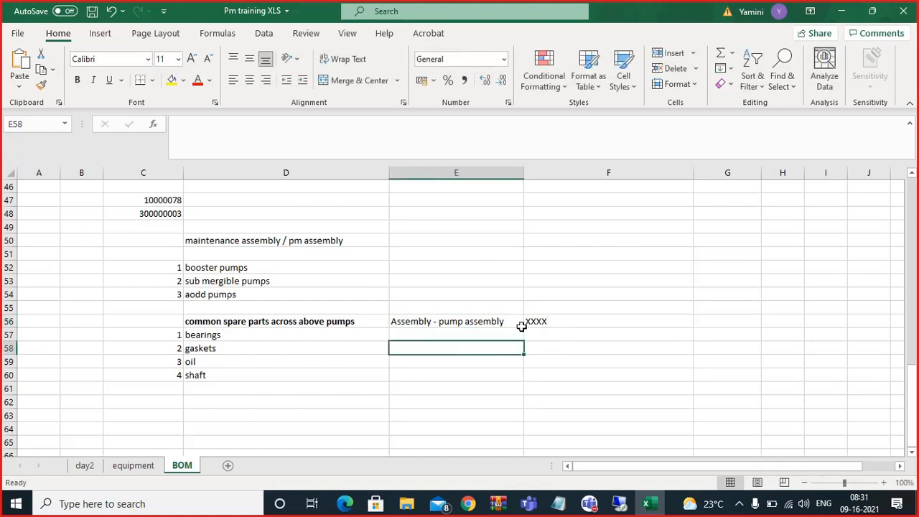
Review how the pump assembly entry and its placeholder in row 56 relate to the spare parts, the pump list and the maintenance assembly title
click(538, 321)
click(509, 321)
click(549, 323)
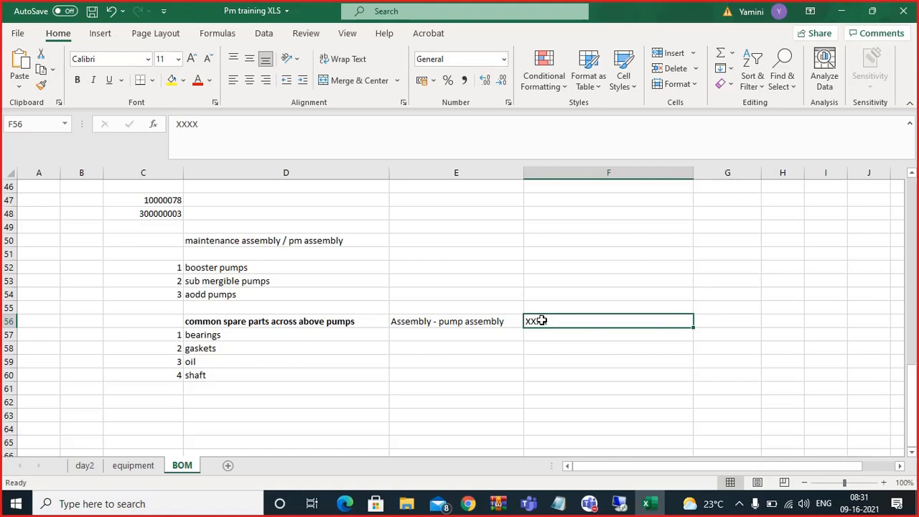
click(517, 321)
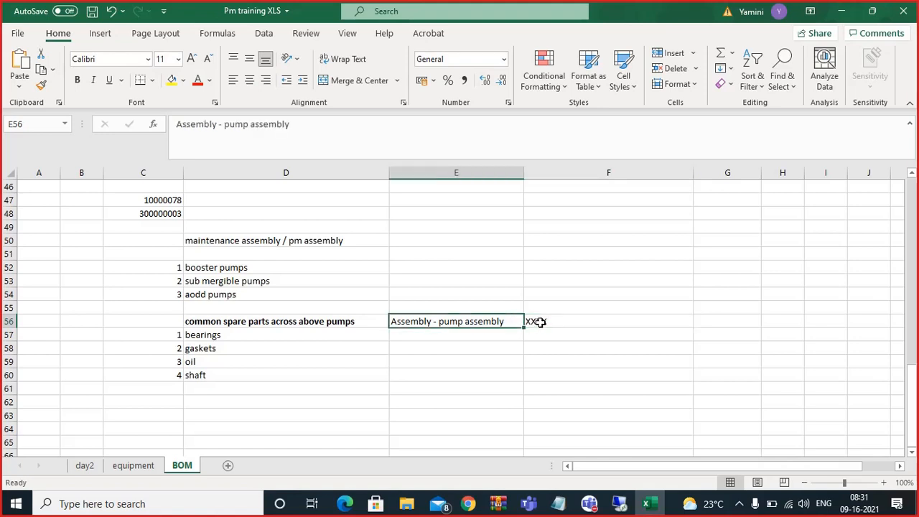
click(542, 323)
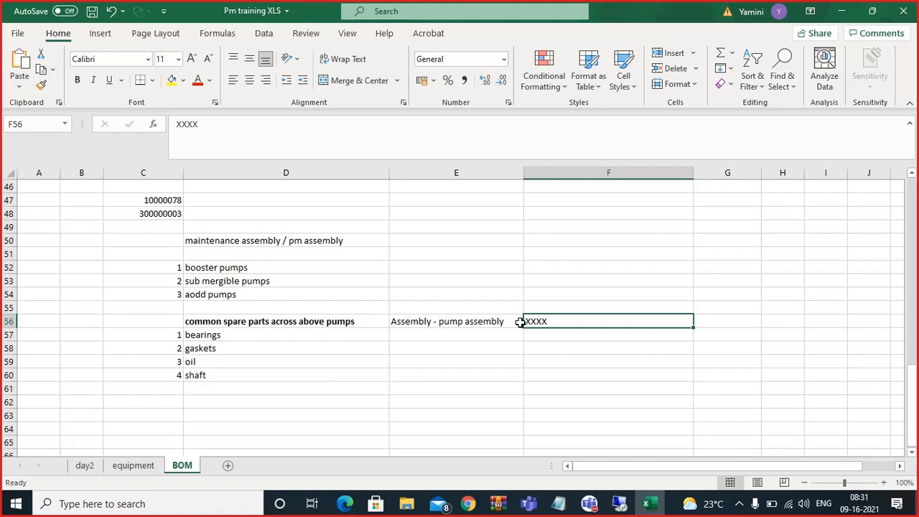
click(520, 323)
click(409, 267)
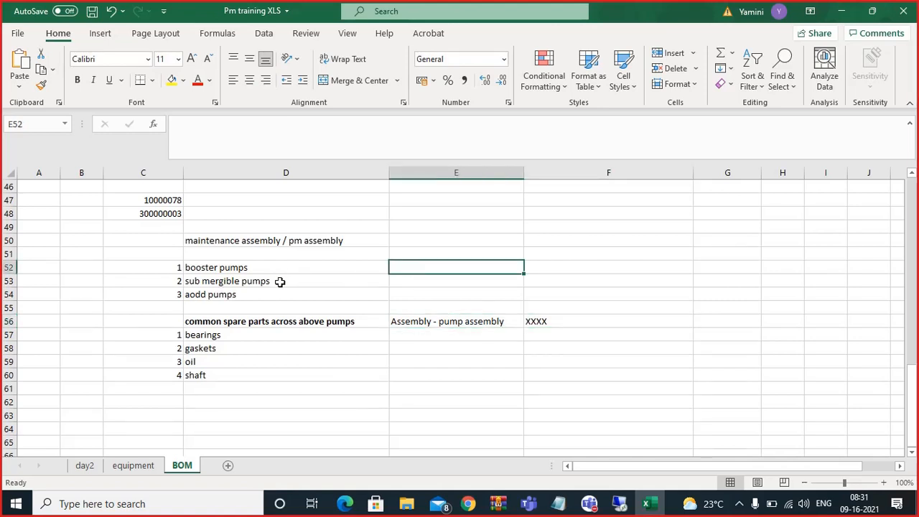
click(507, 321)
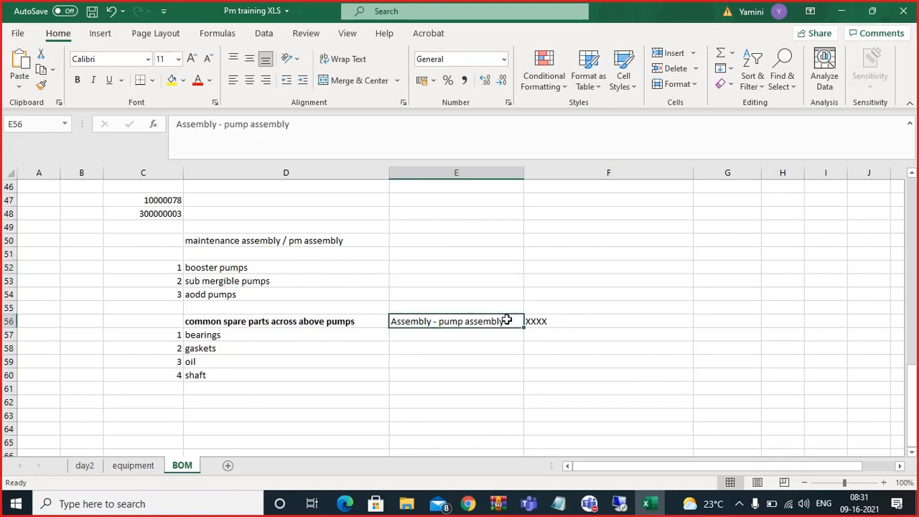
click(530, 320)
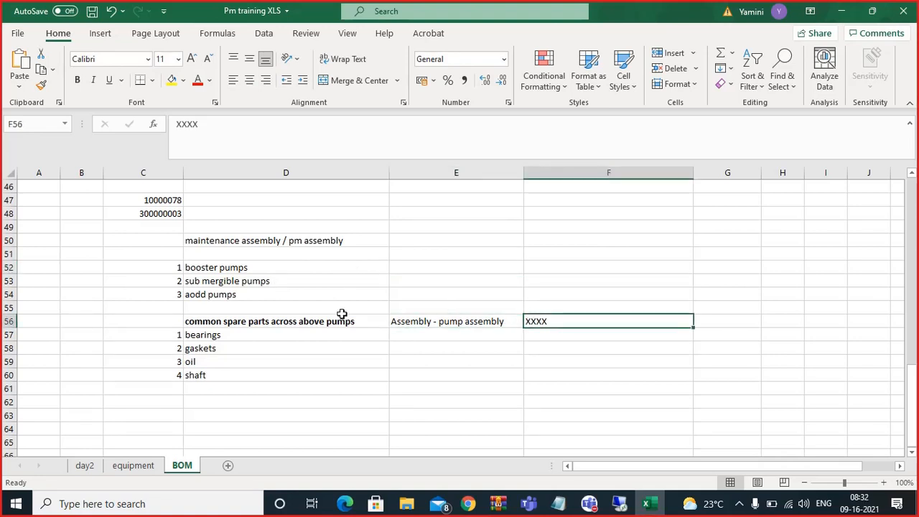
drag(230, 335, 223, 375)
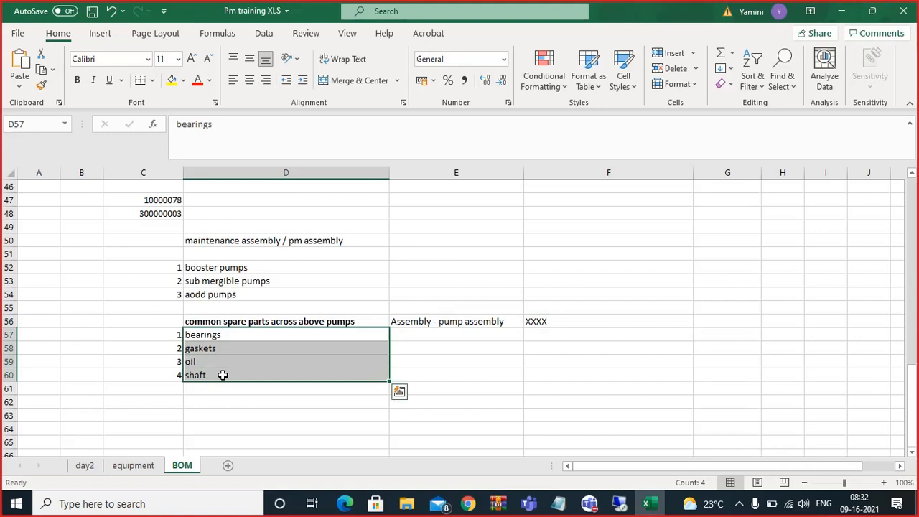
click(244, 267)
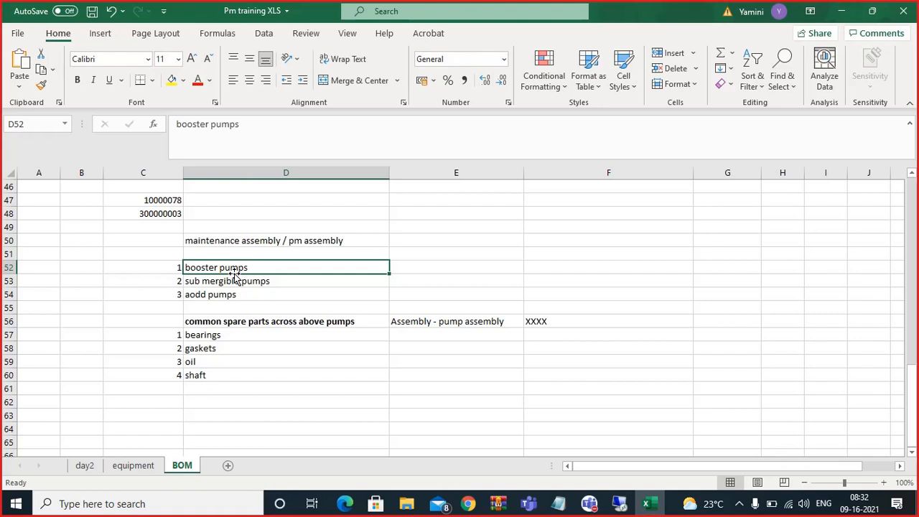
click(423, 318)
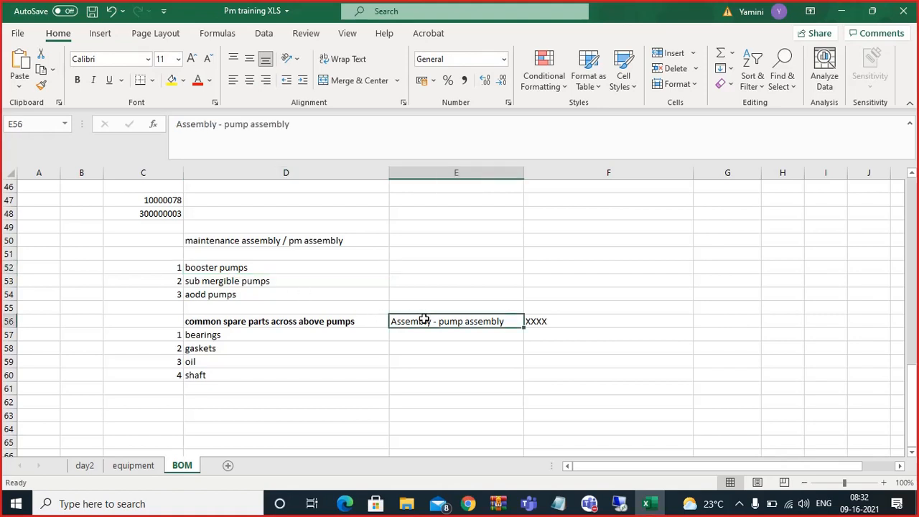
click(307, 240)
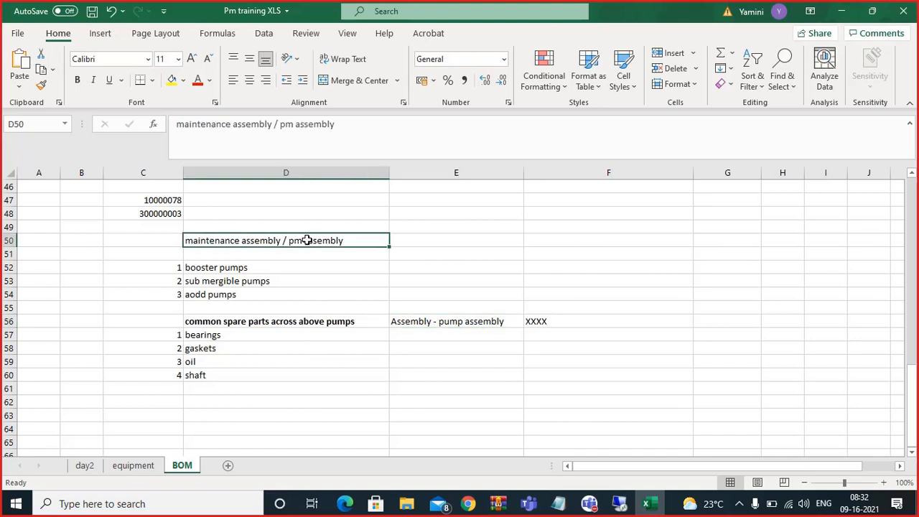
Start a note in cell E57, below the pump assembly entry: "it is not a physical material ,but acts as a reference"
click(470, 332)
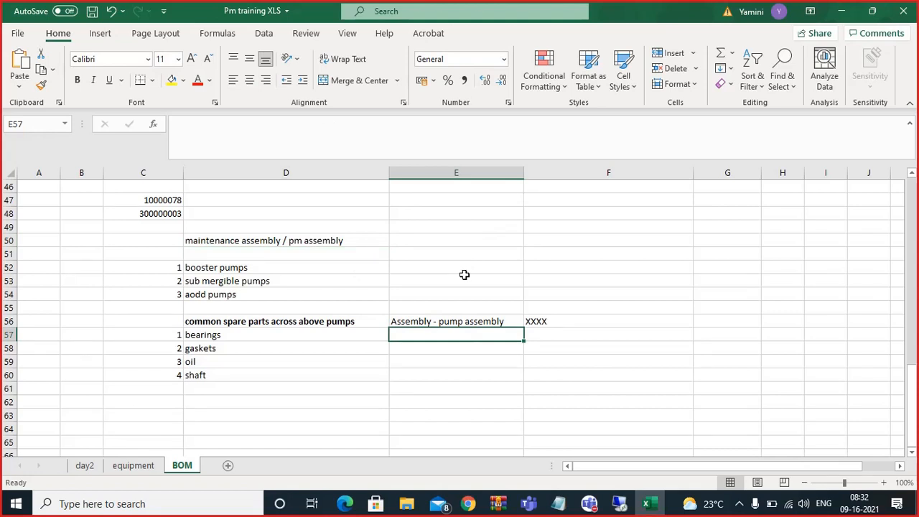
text(it is a)
key(BackSpace)
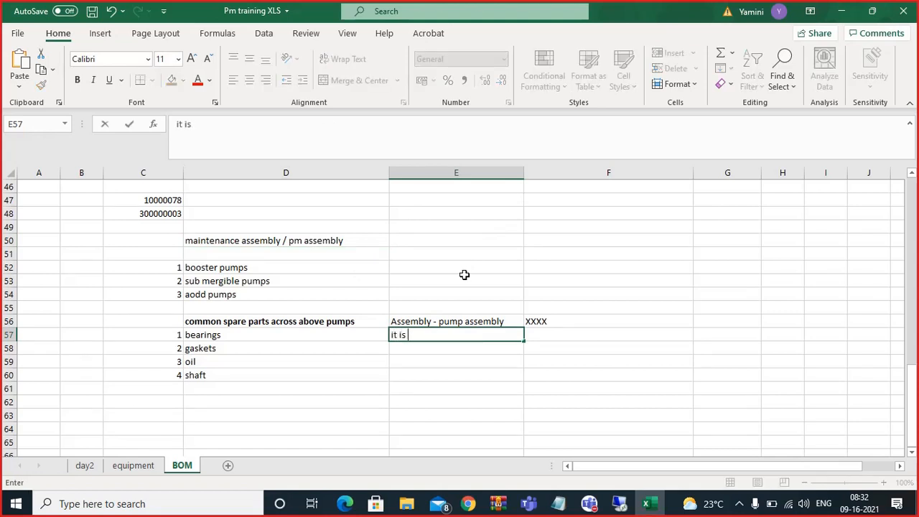
text(o)
key(BackSpace)
text(not a physica)
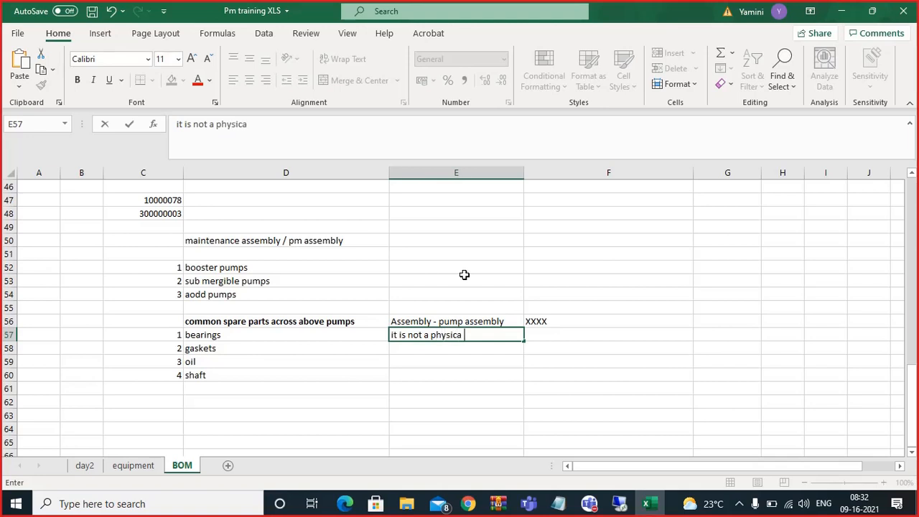
text(l material )
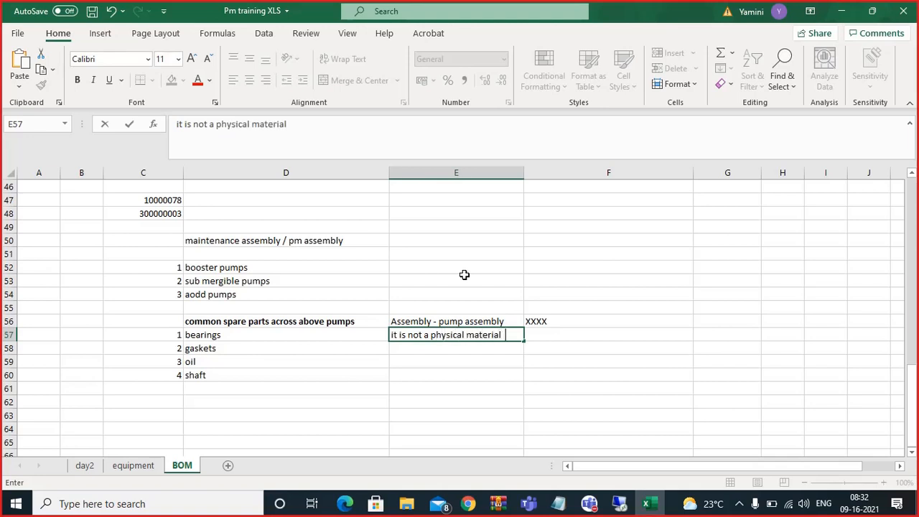
text(,but acts a ss a regete)
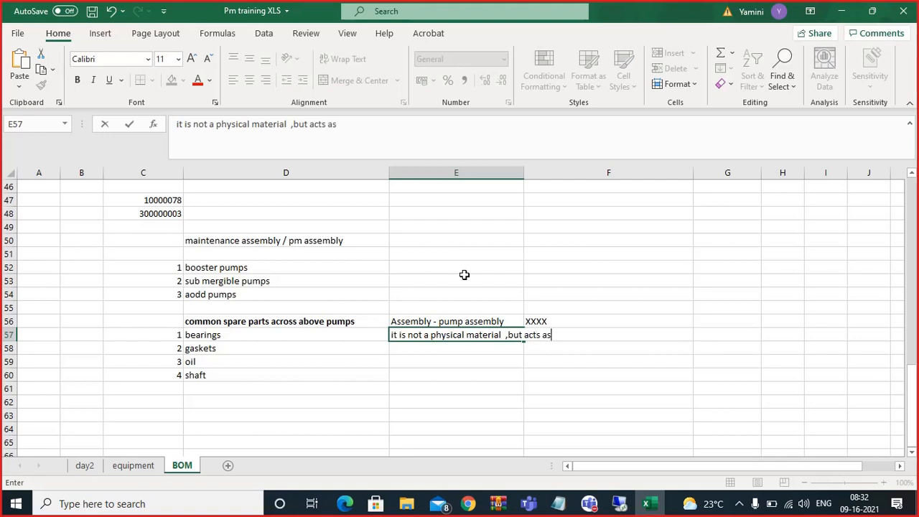
key(BackSpace)
key(BackSpace)
key(BackSpace)
key(BackSpace)
text(ference )
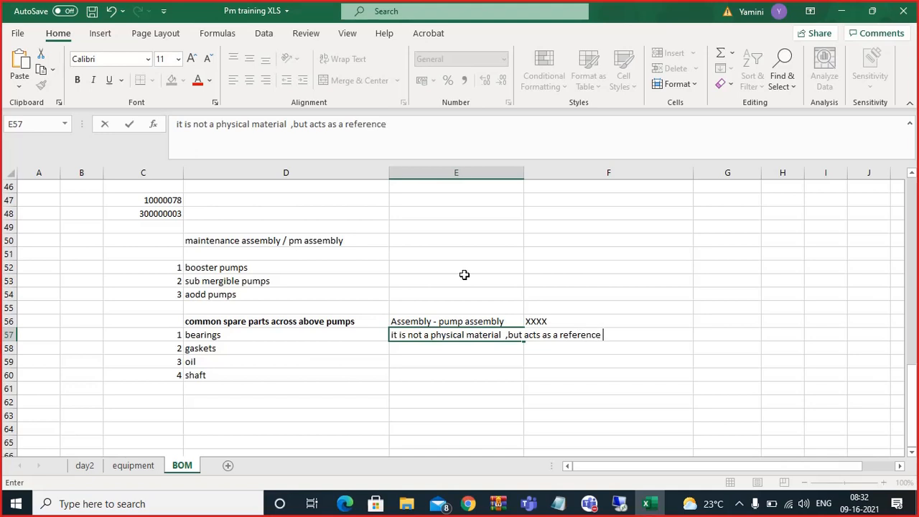
Complete the E57 note with ", that ref Is known as pm assembly or a maint assembly"
text(, that refi)
key(BackSpace)
text(s )
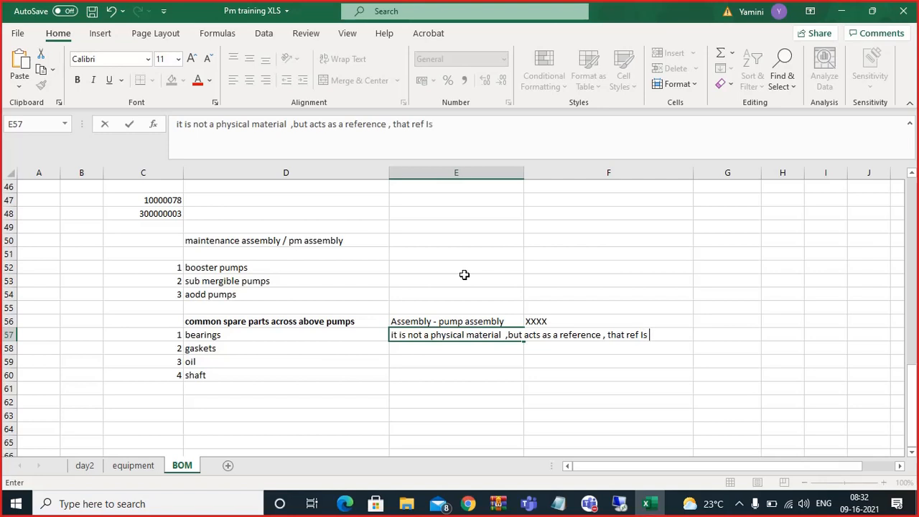
text(knowne)
key(BackSpace)
text(as pm)
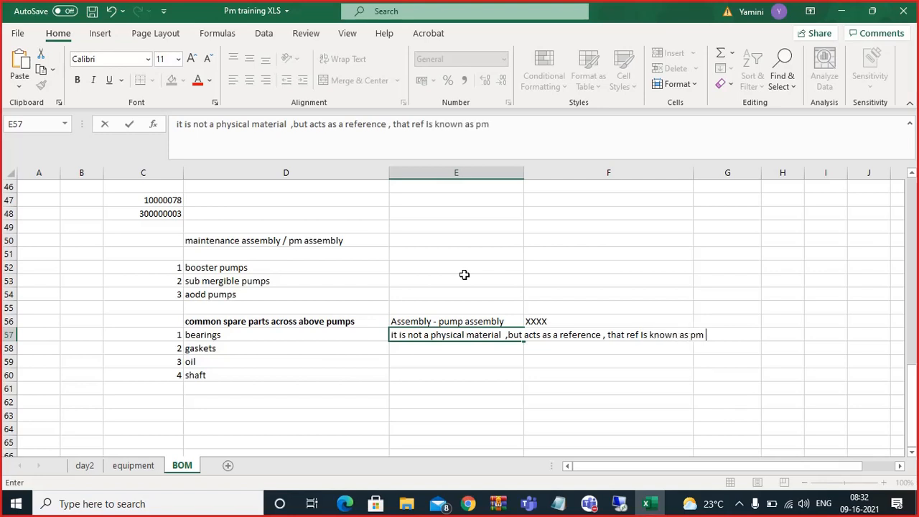
text( assembly or a ma)
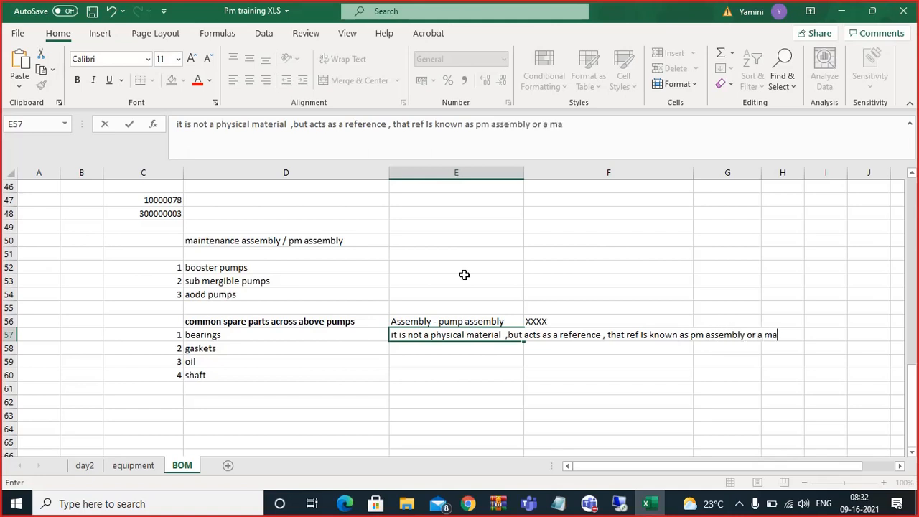
text(int assemnly)
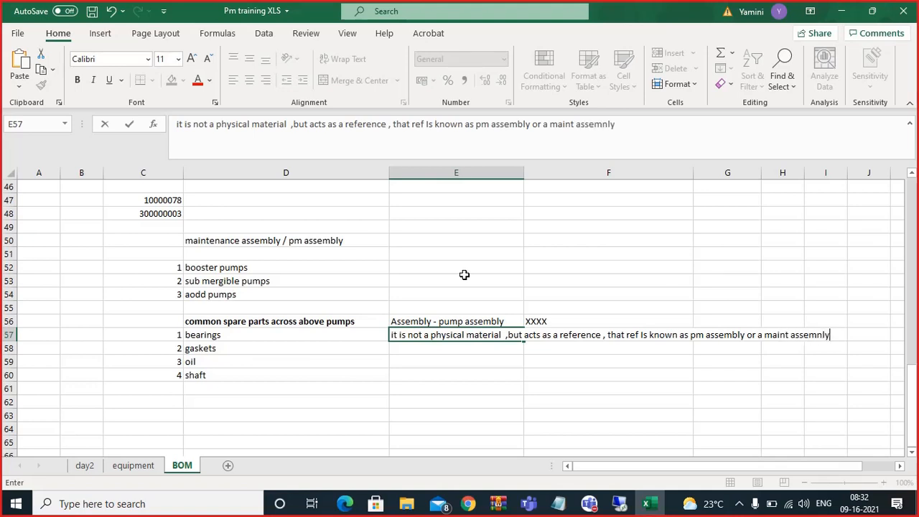
key(BackSpace)
key(BackSpace)
key(BackSpace)
text(mbly)
key(Return)
Widen column E and wrap the text of the note in cell E57
key(Up)
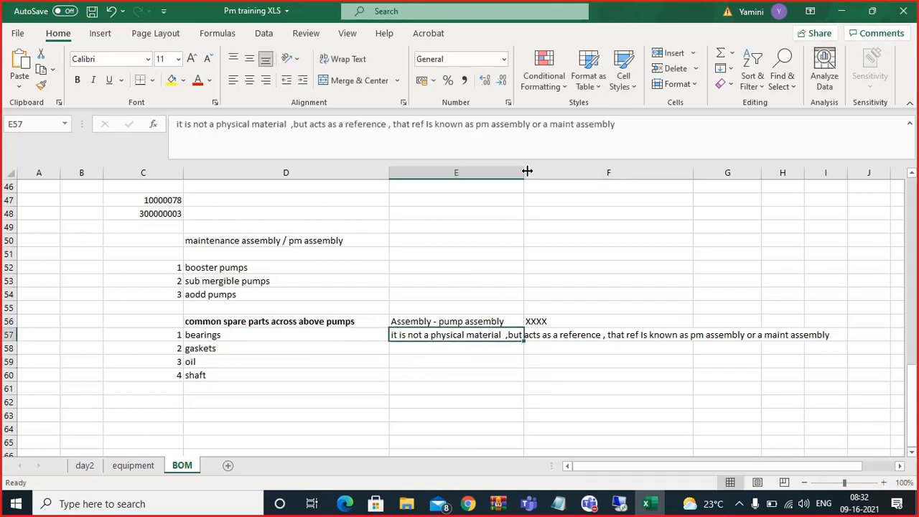
drag(525, 172, 615, 196)
click(362, 58)
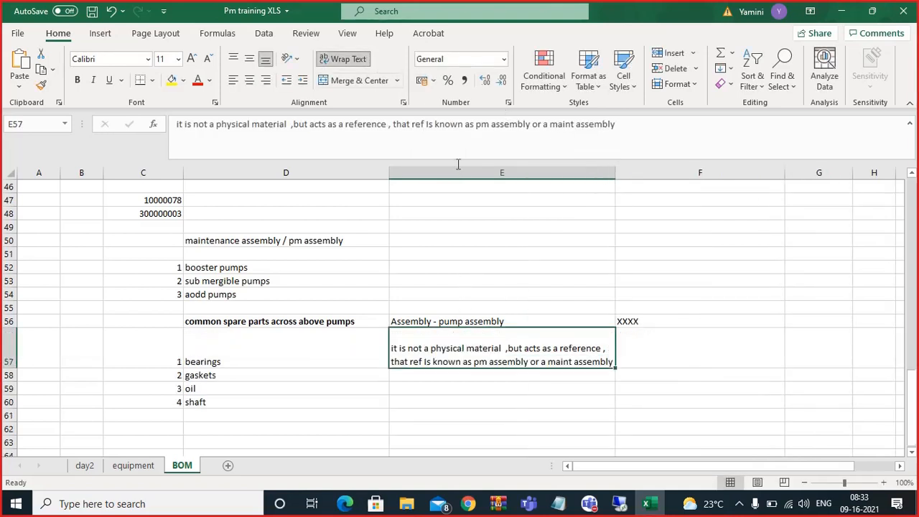
Enter "IBAU - mat type" in cell F57, beside the assembly note
click(652, 341)
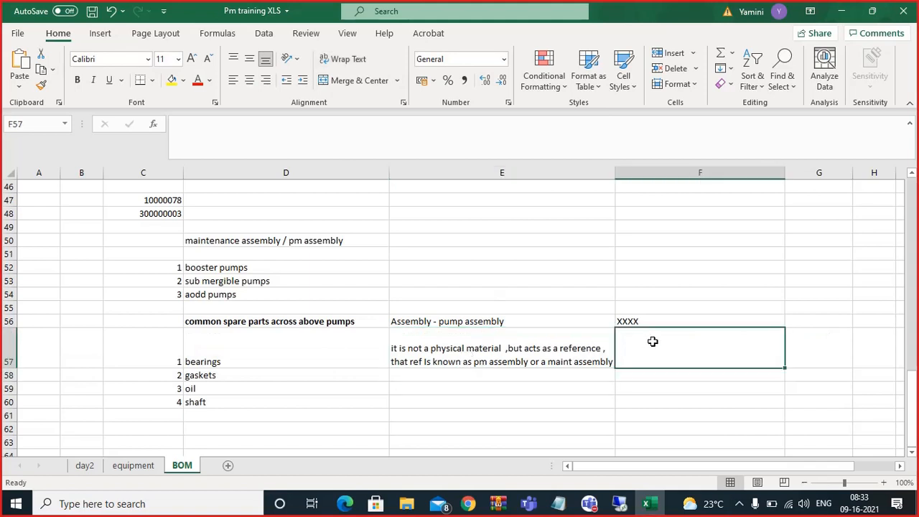
text(IBAU)
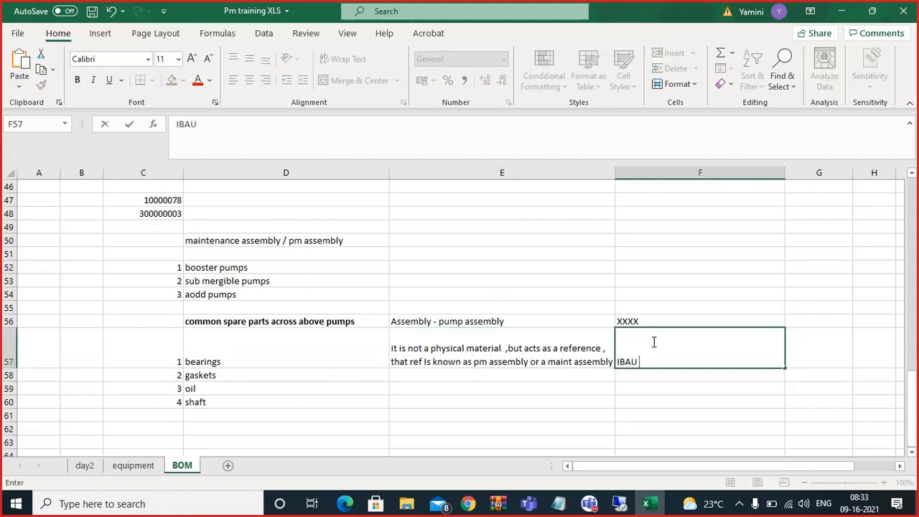
text( - mat type)
click(525, 418)
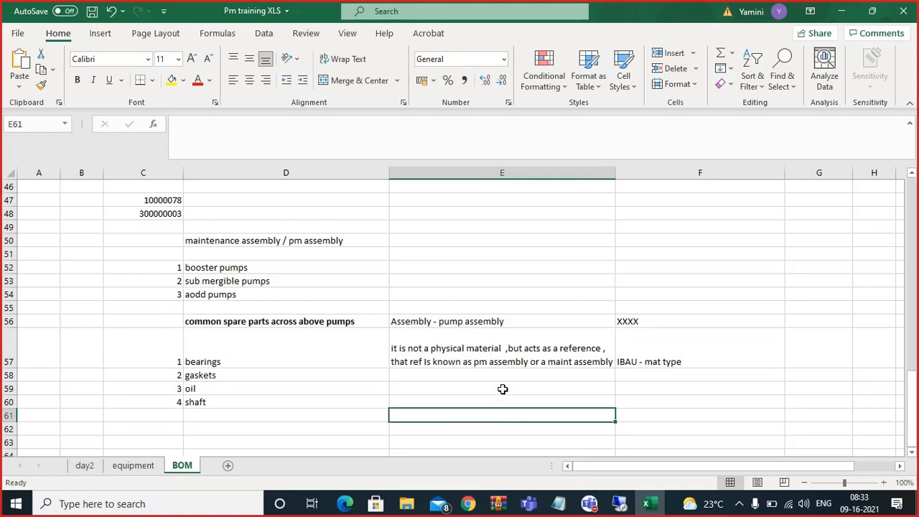
Switch to SAP, close the functional location BOM session, and bring up the SAP Easy Access menu from the materials list session
click(619, 503)
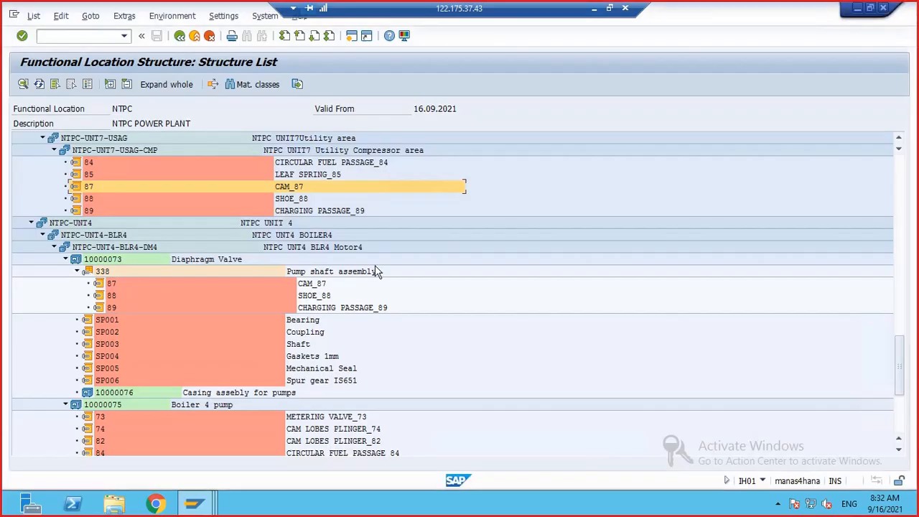
click(194, 504)
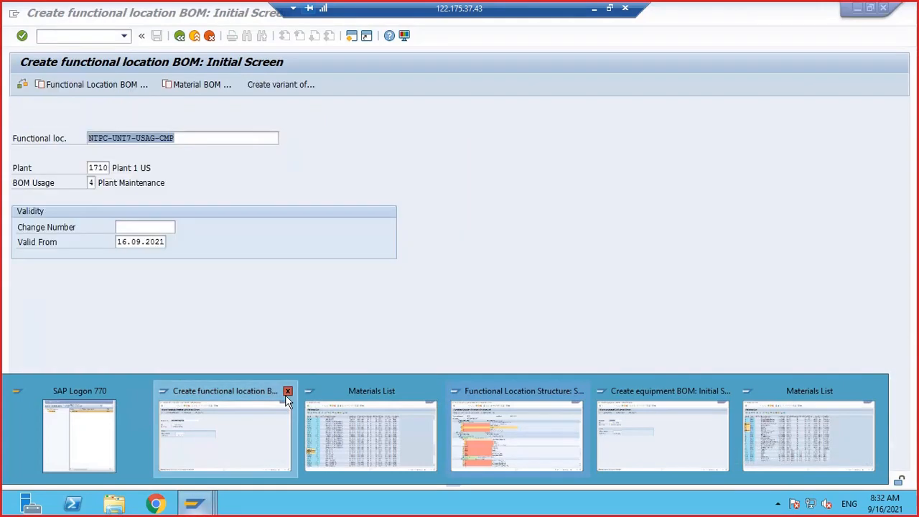
click(286, 391)
click(662, 435)
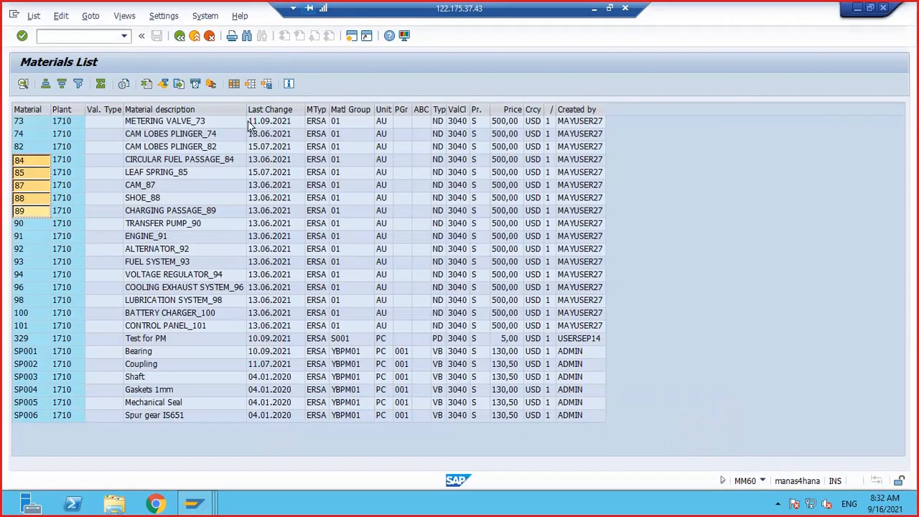
click(96, 37)
text(/)
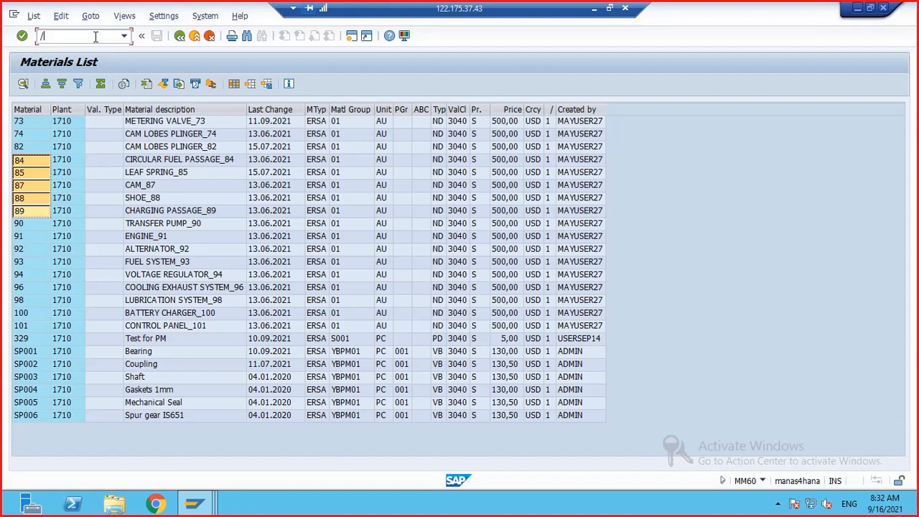
text(osap)
key(Return)
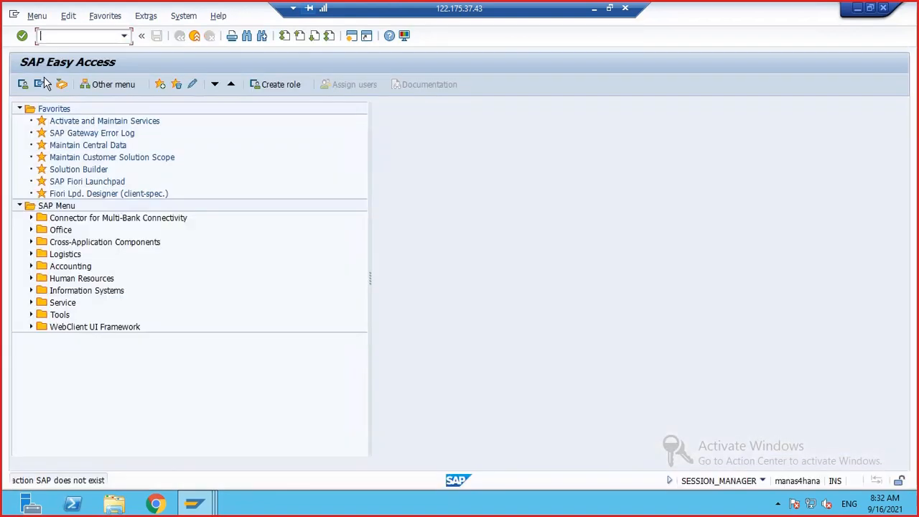
Expand the SAP menu through Logistics, Plant Maintenance, Management of Technical Objects and Material to the Create (Special) entries
click(32, 254)
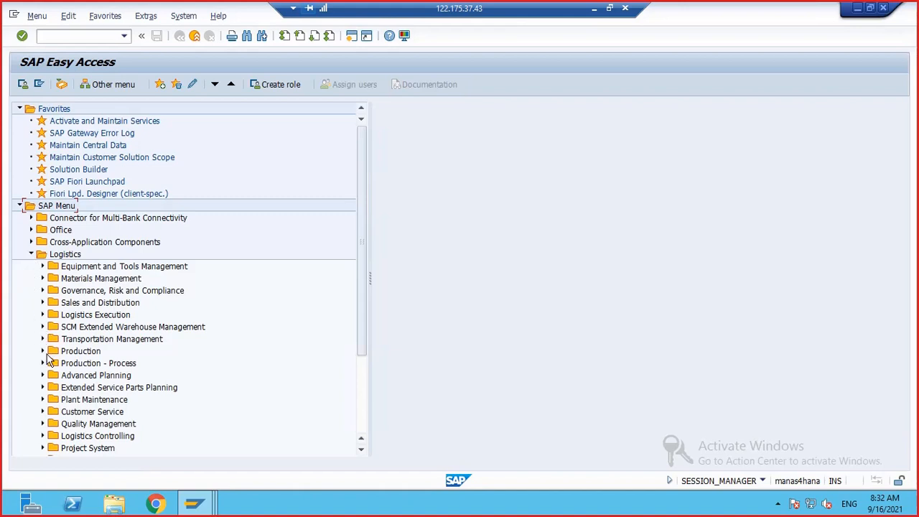
click(42, 401)
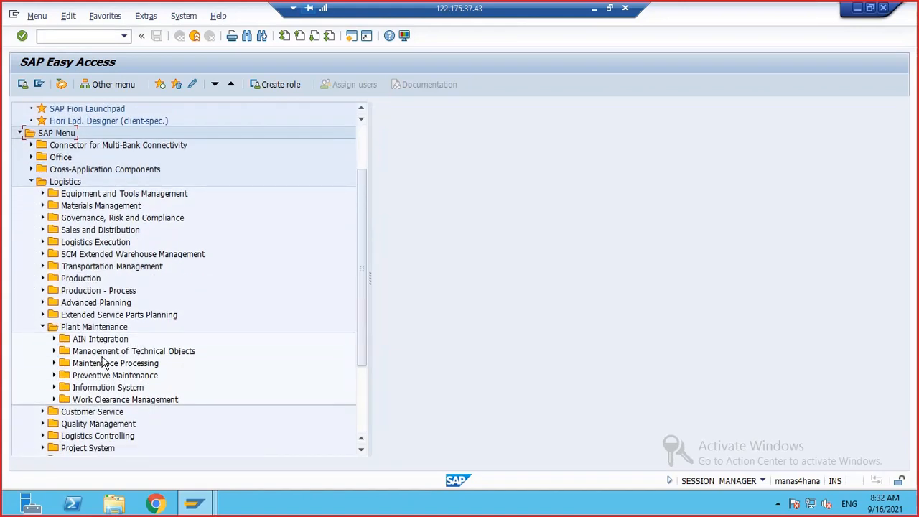
click(55, 351)
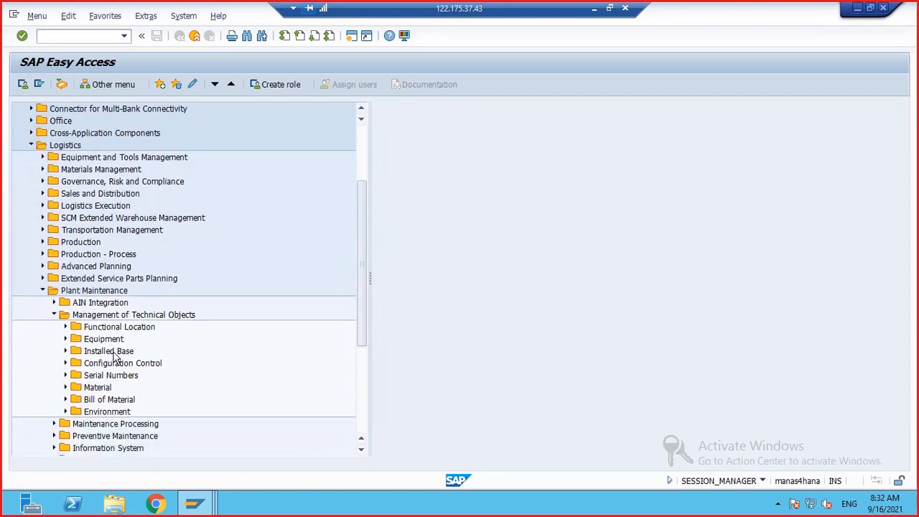
click(65, 387)
scroll(183, 289, down, 3)
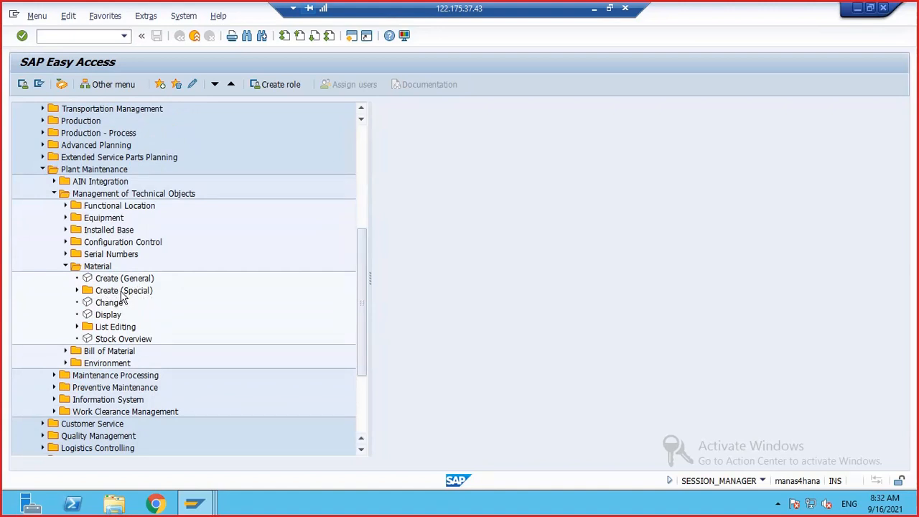
click(76, 291)
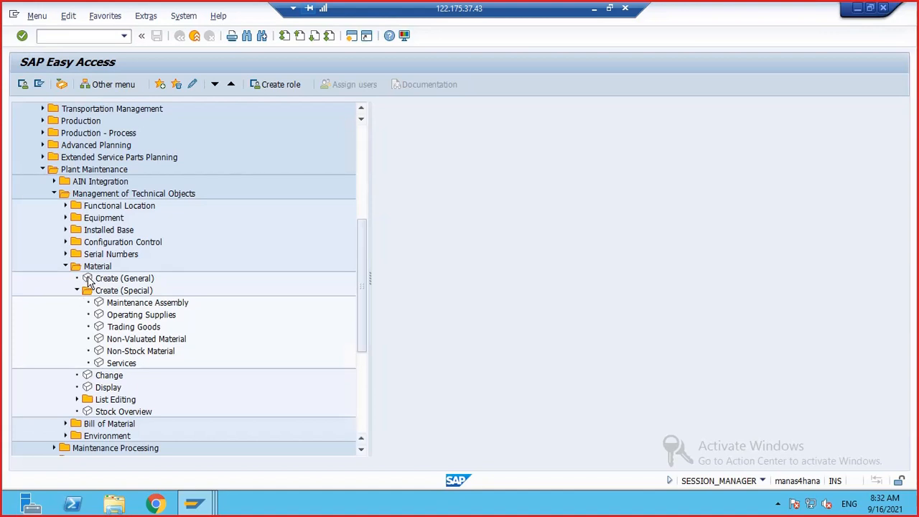
Look at the general material creation transaction, go back, and open the special creation transaction for a maintenance assembly
double_click(90, 278)
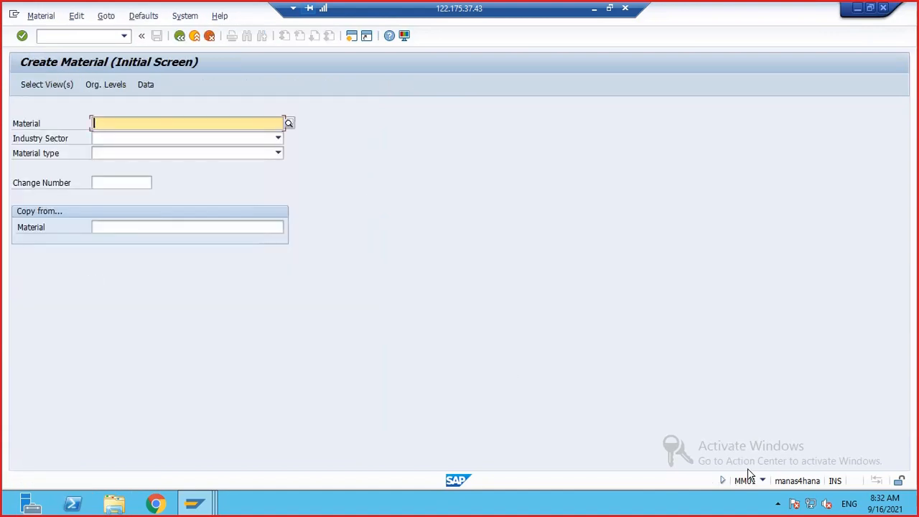
click(181, 38)
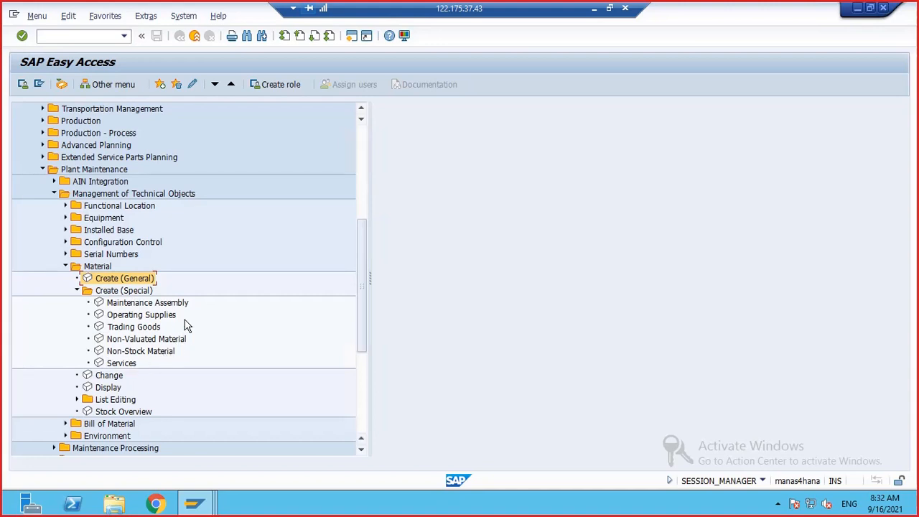
double_click(99, 304)
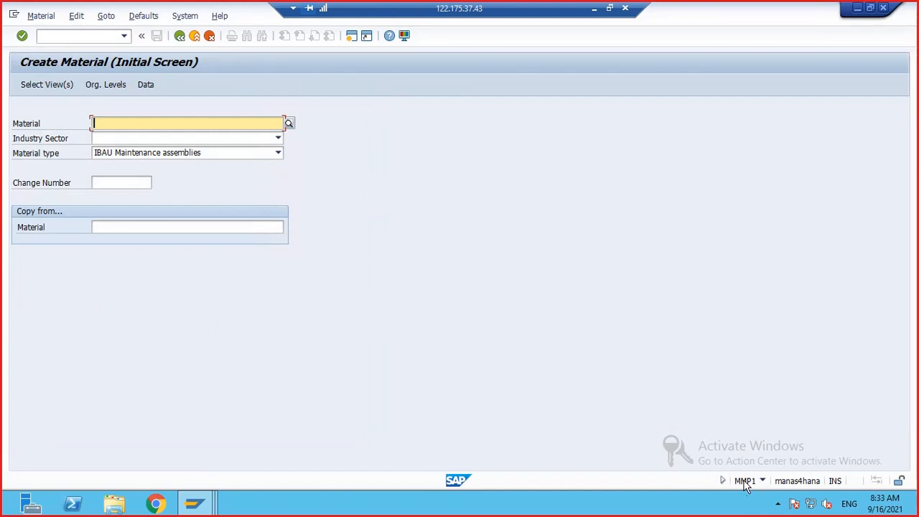
Switch to the Excel BOM sheet and enter the transaction code "MMP1" in bold in cell G57
click(594, 8)
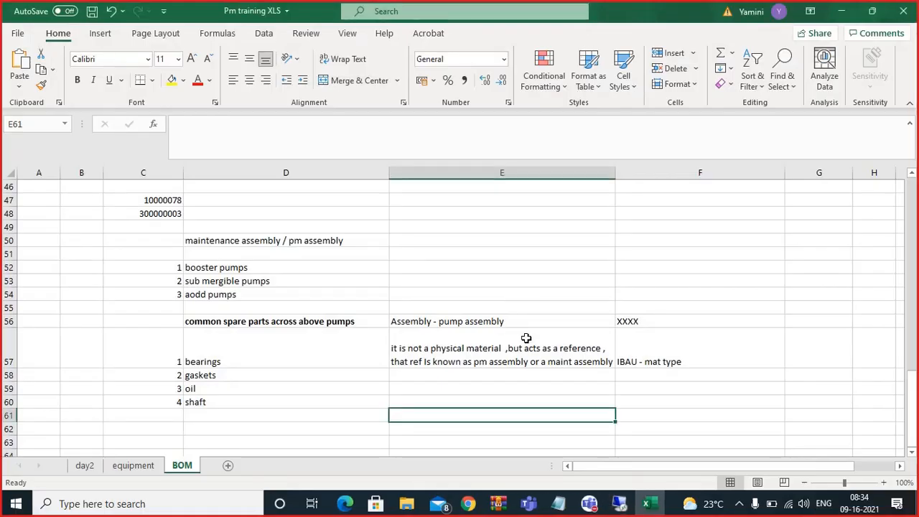
click(693, 349)
click(788, 346)
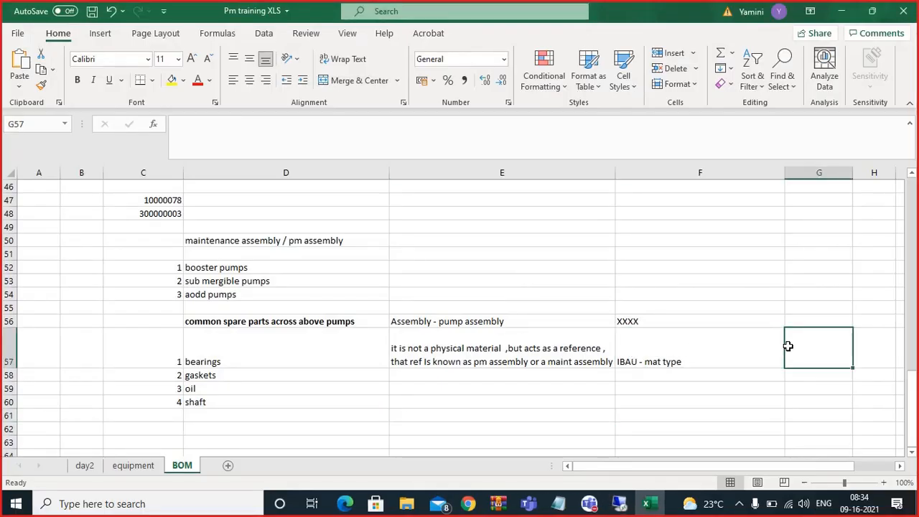
text(MMP)
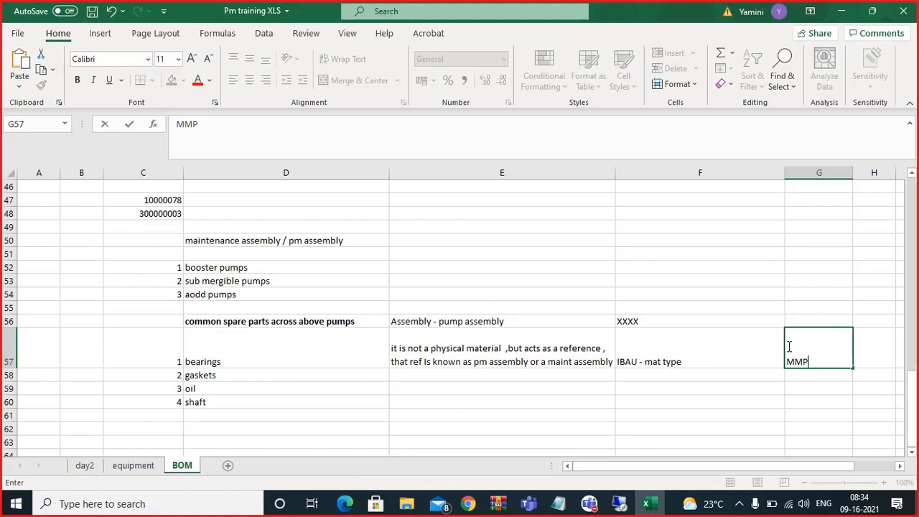
text(1)
click(702, 397)
click(810, 355)
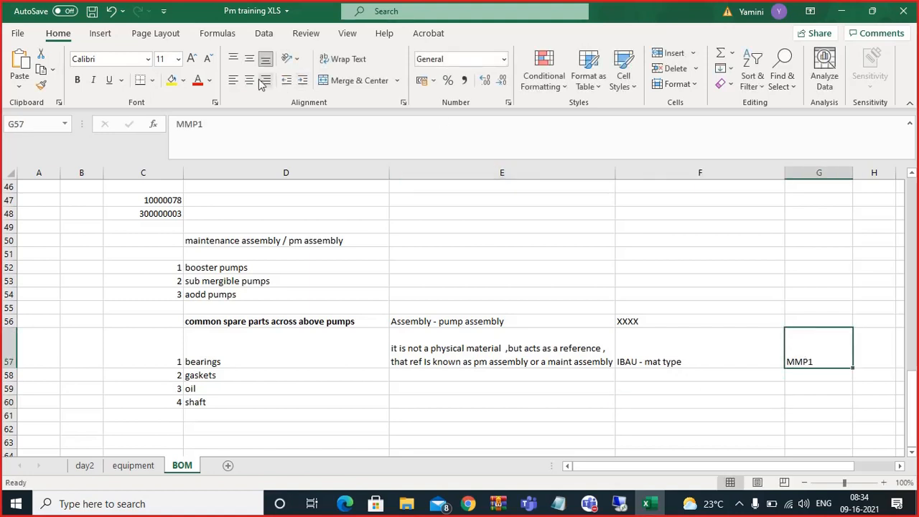
click(77, 80)
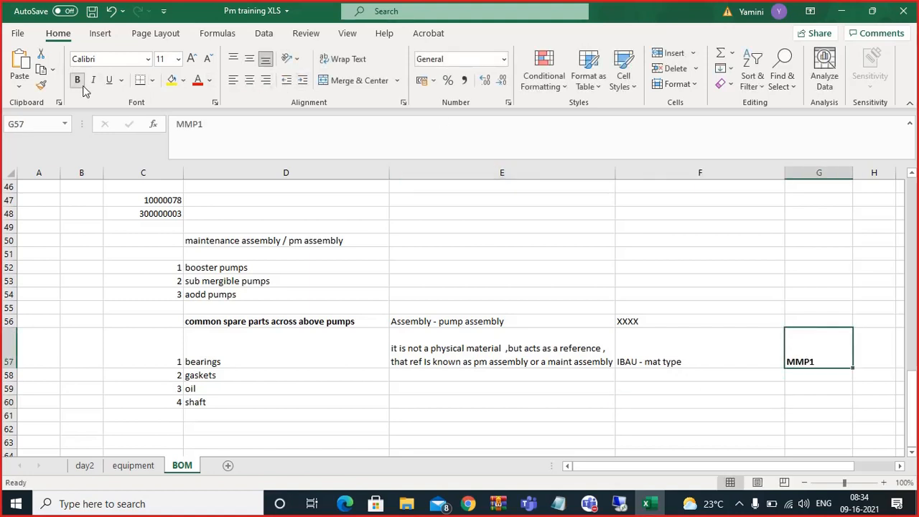
Switch to SAP, set the maintenance assembly's industry sector to Mechanical engineering, and proceed to the view selection
click(614, 502)
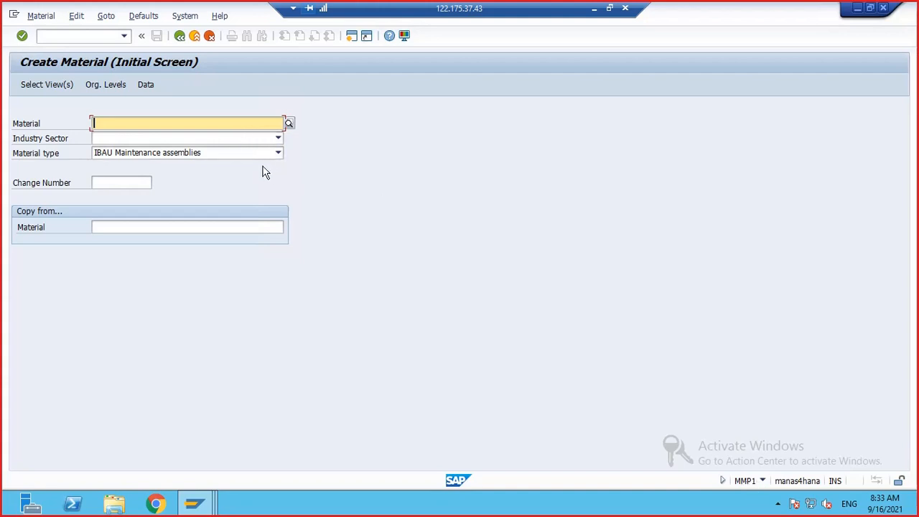
click(220, 138)
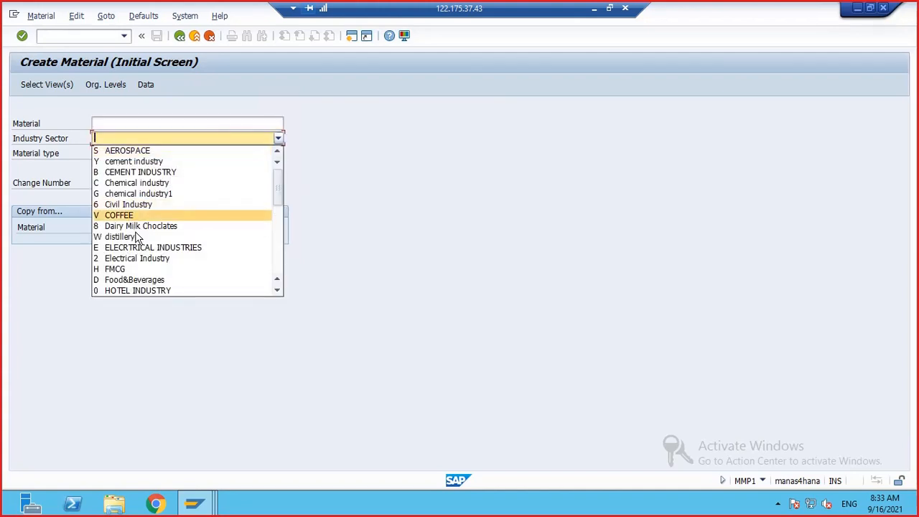
scroll(139, 236, down, 2)
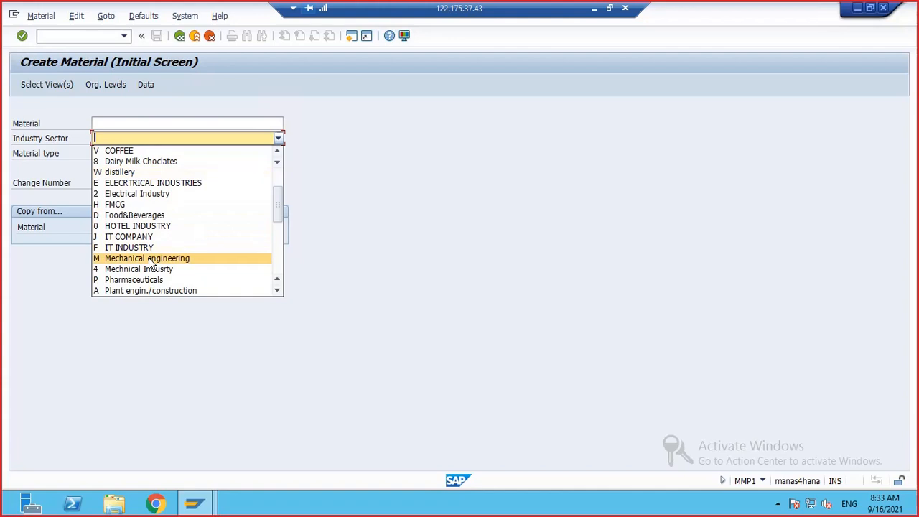
click(150, 260)
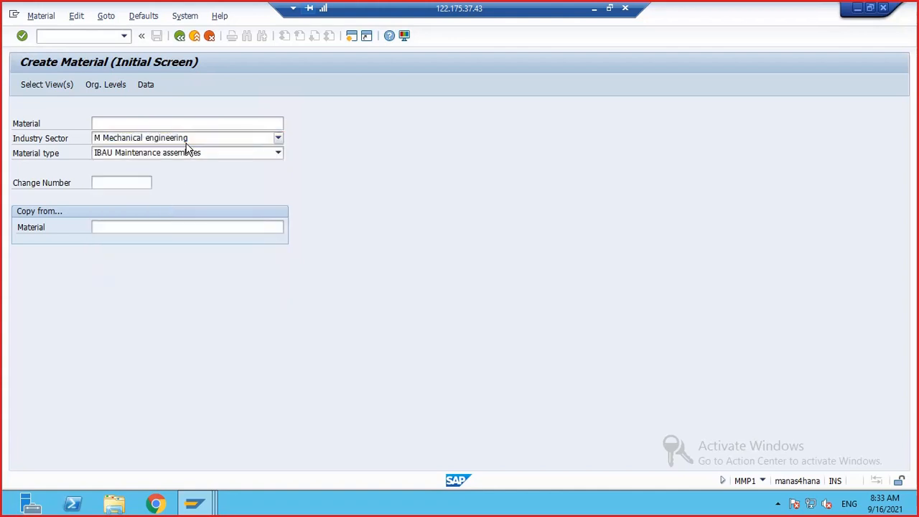
key(Return)
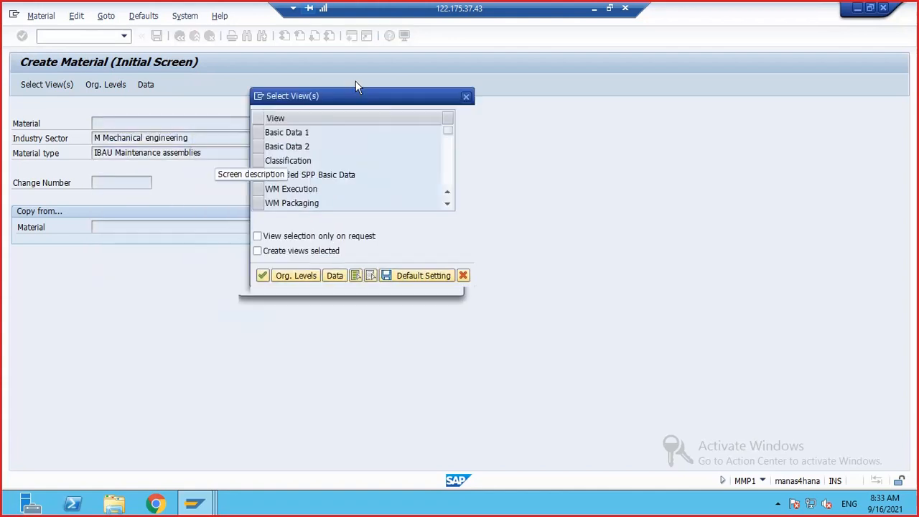
Select the Basic Data 1, Basic Data 2 and Extended SPP Basic Data views for the new material and continue
drag(355, 81, 356, 81)
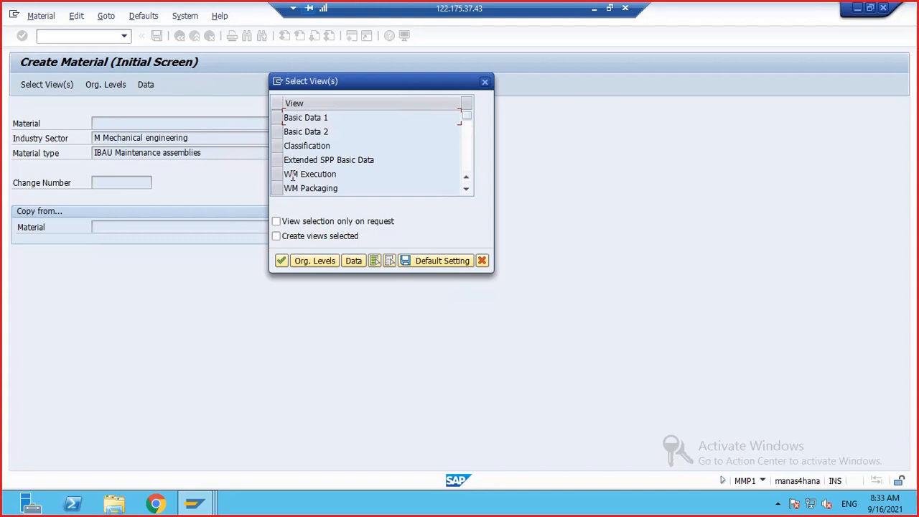
click(277, 117)
click(278, 132)
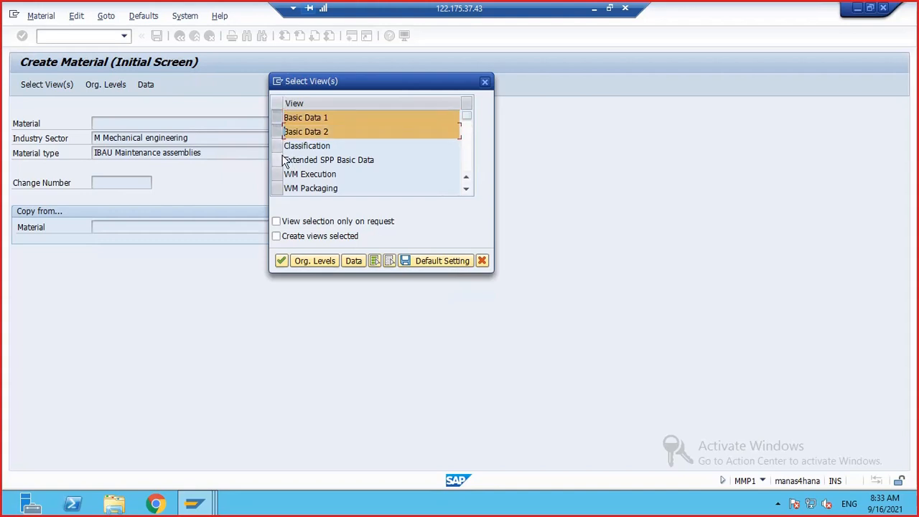
click(277, 161)
click(281, 260)
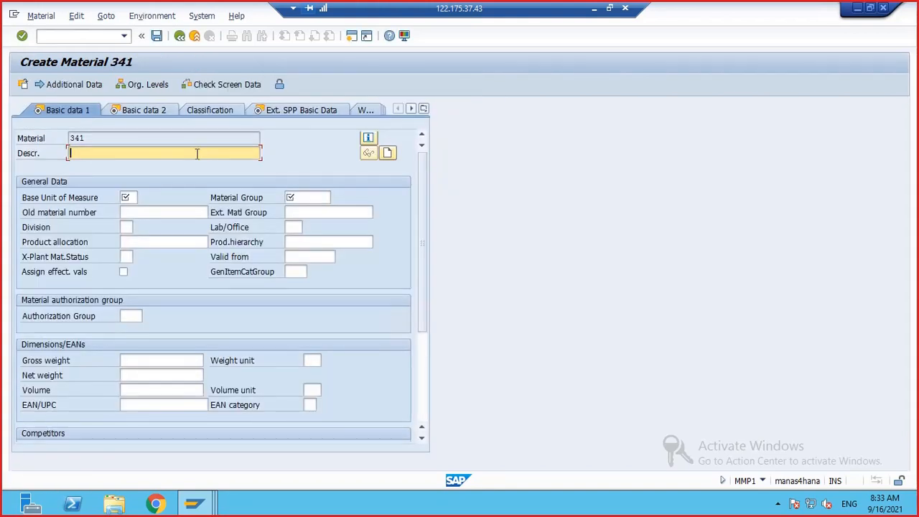
Enter the description "Pump assembly" and base unit of measure EA, and fill in the material group
text(P)
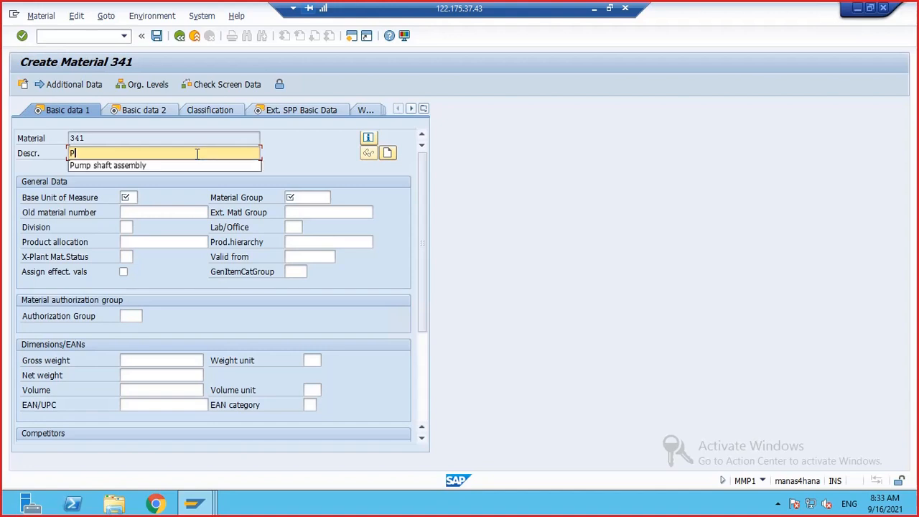
text(ump a)
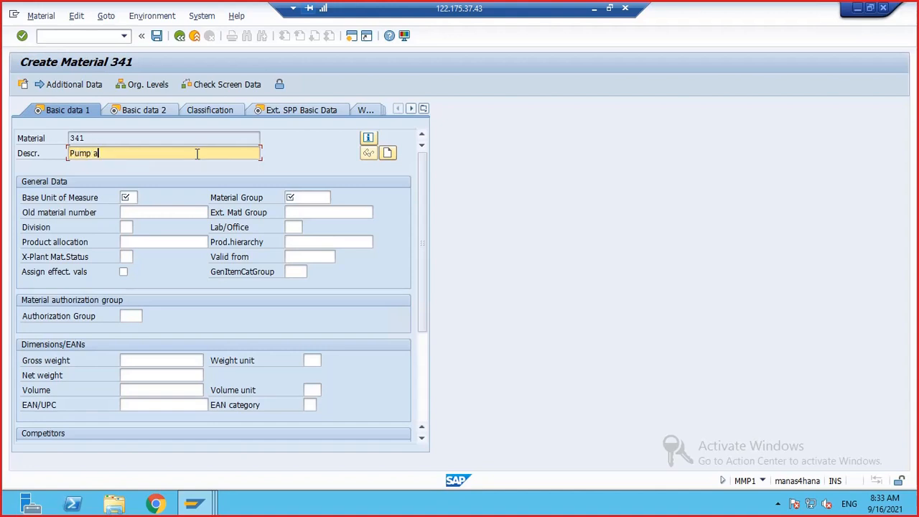
key(BackSpace)
text(a)
click(133, 196)
click(132, 211)
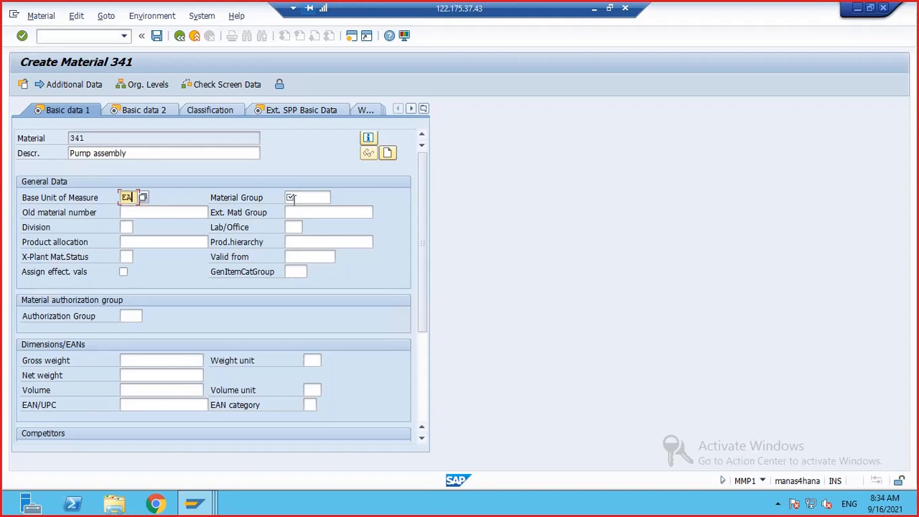
click(293, 198)
click(296, 209)
Go through the remaining material views up to the last data screen and save the material
key(Return)
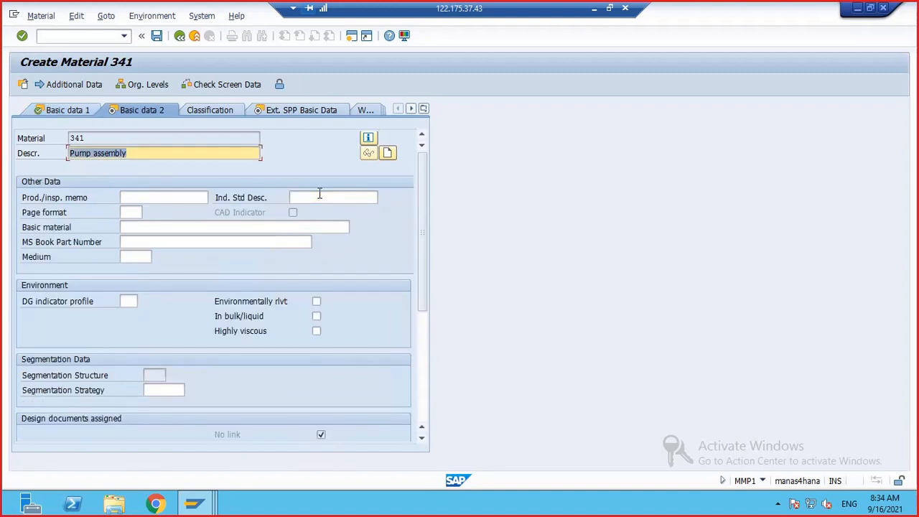
key(Return)
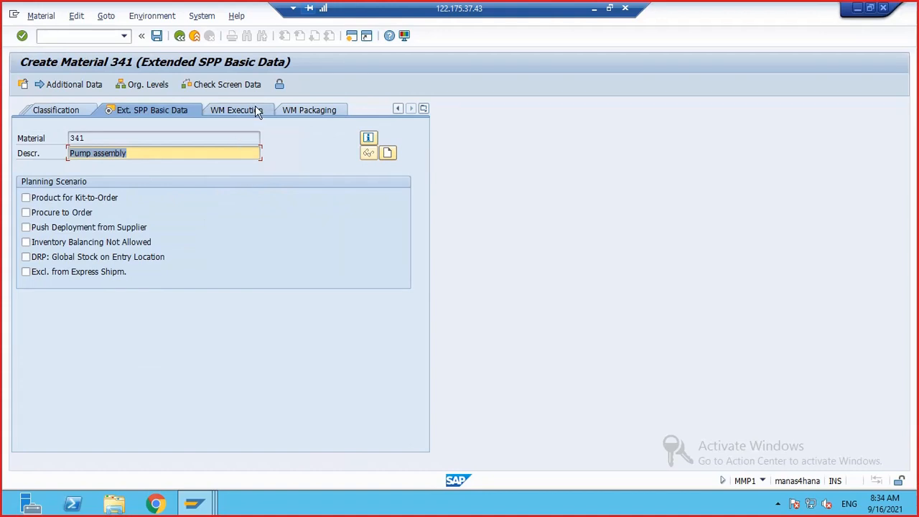
key(Return)
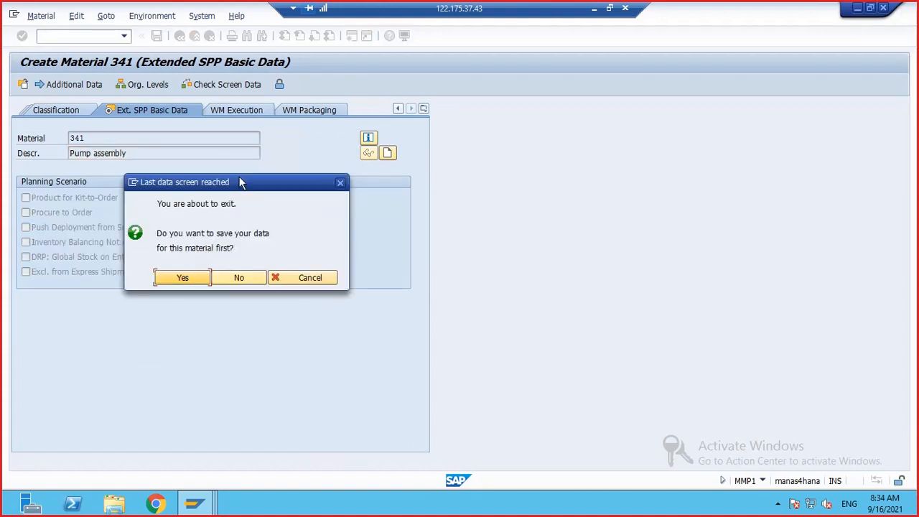
click(197, 279)
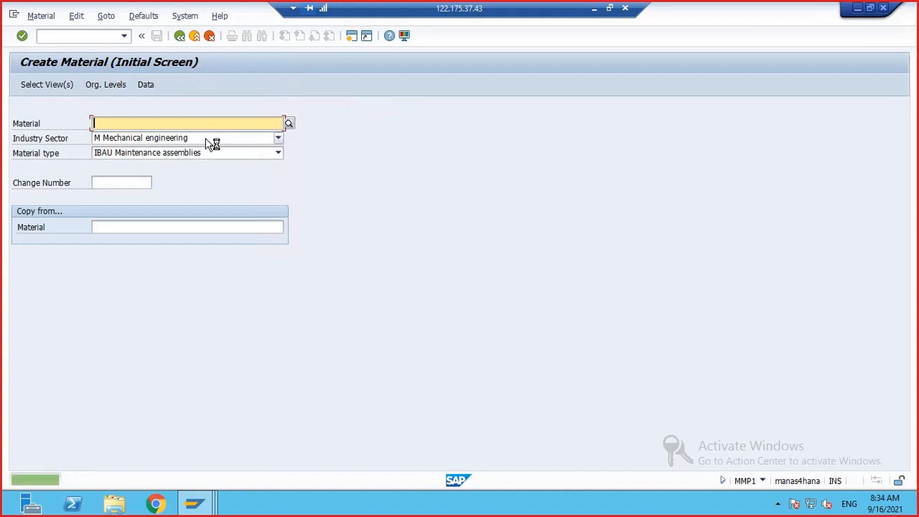
Start transaction CS01 and open the item overview of a new BOM for material 341, plant 1710, usage 4
click(73, 38)
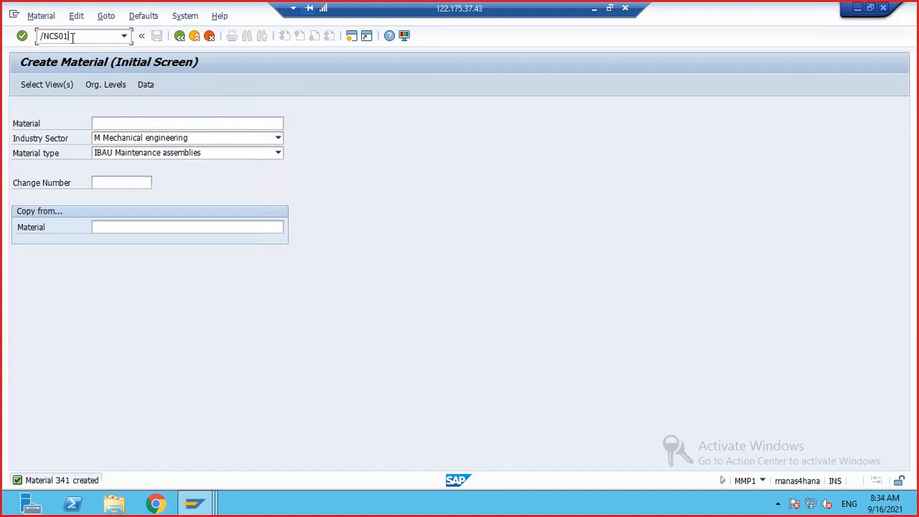
key(Return)
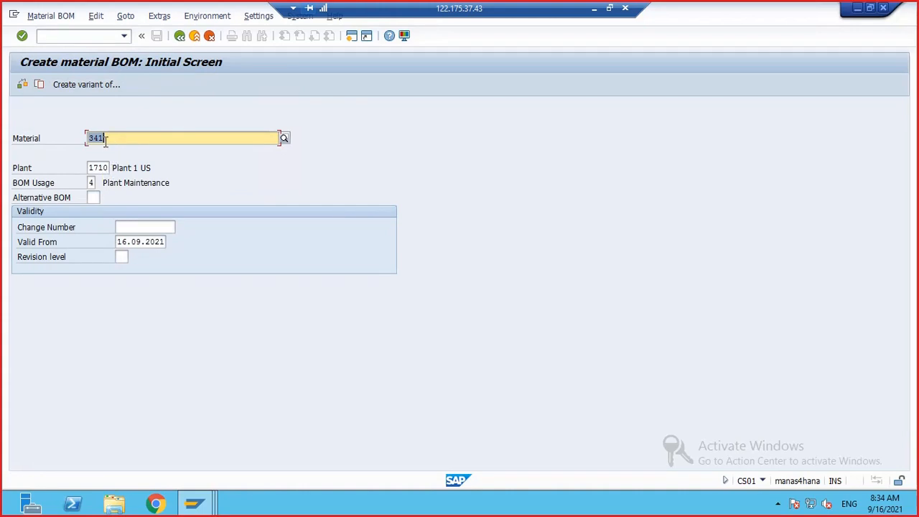
key(Return)
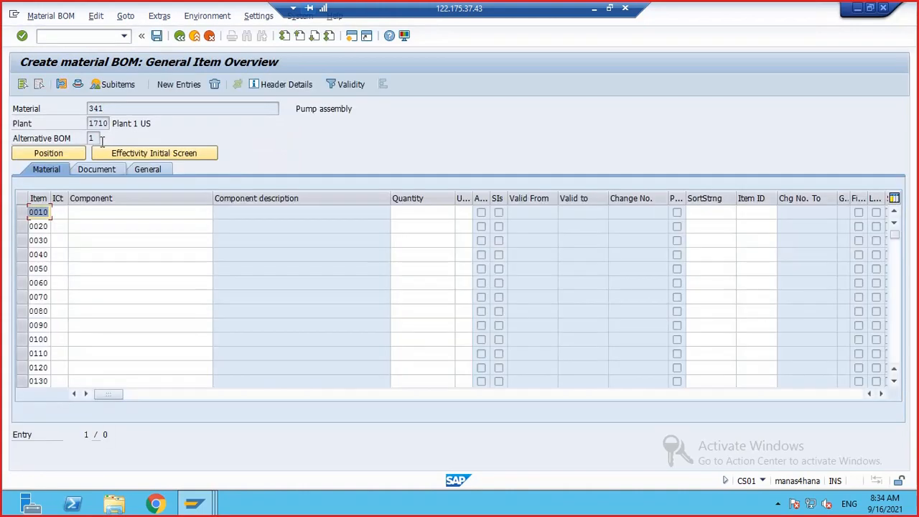
Assign item category L to BOM items 0010, 0020, 0030 and 0040
click(61, 213)
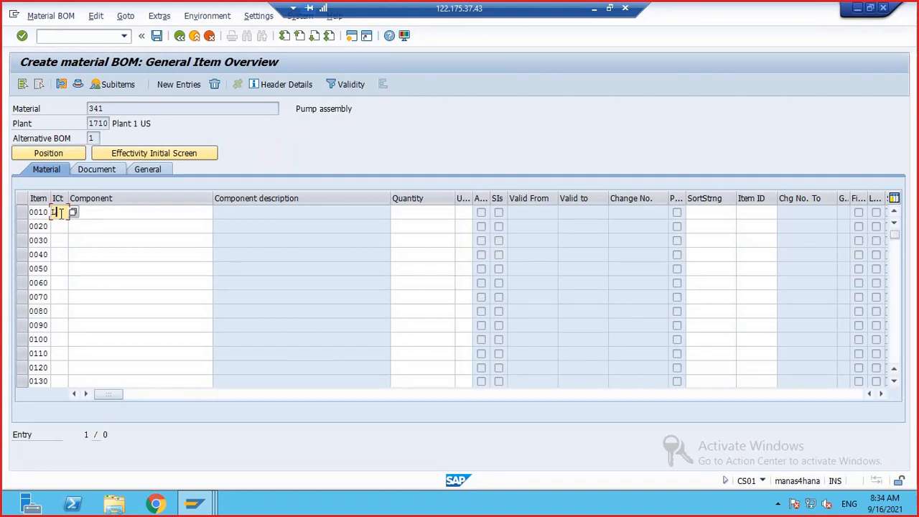
click(60, 227)
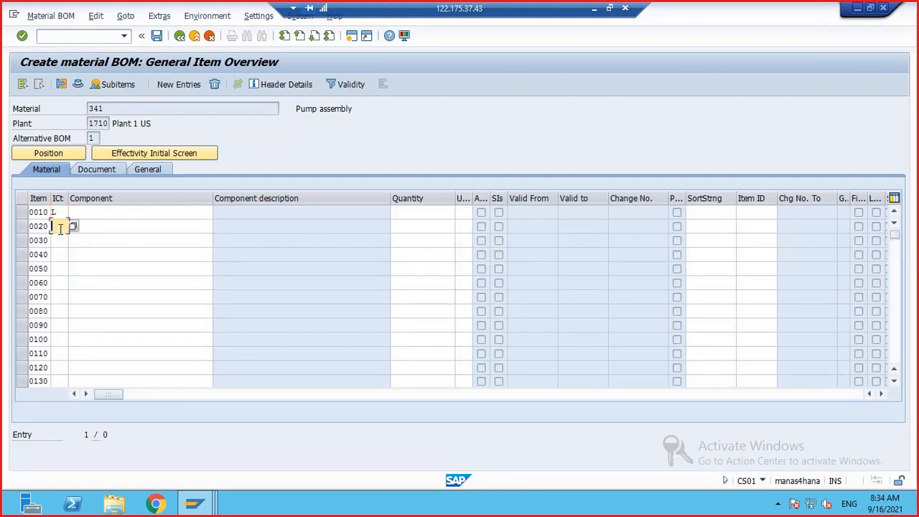
click(60, 242)
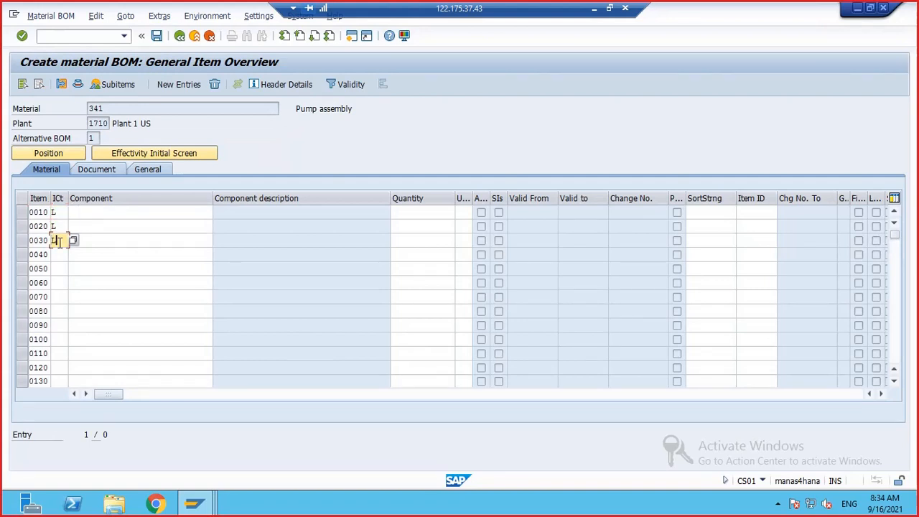
click(56, 253)
click(88, 222)
click(90, 214)
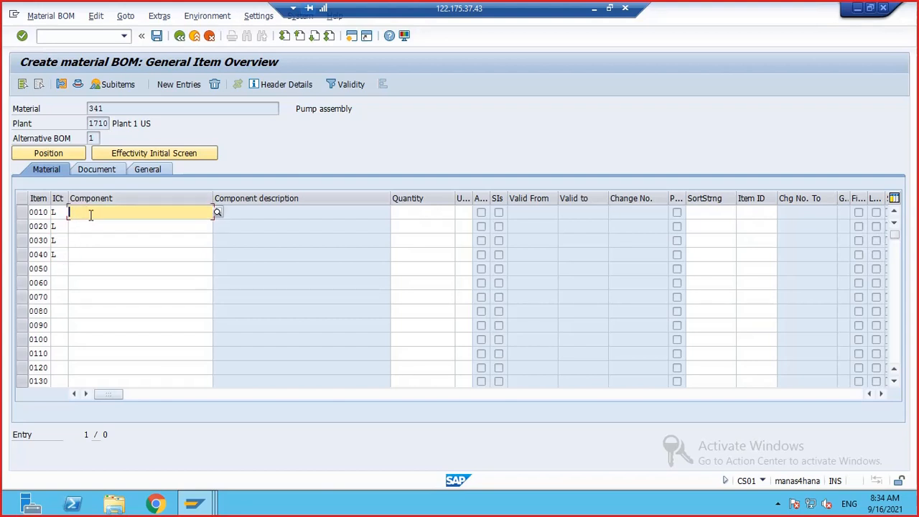
Check the common spare parts list in the Excel BOM sheet and return to the SAP material BOM
click(594, 8)
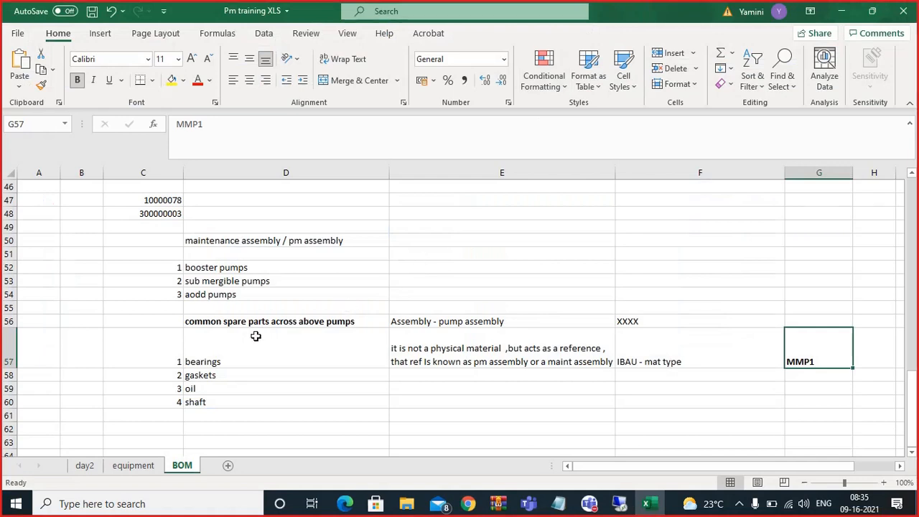
drag(215, 375, 216, 399)
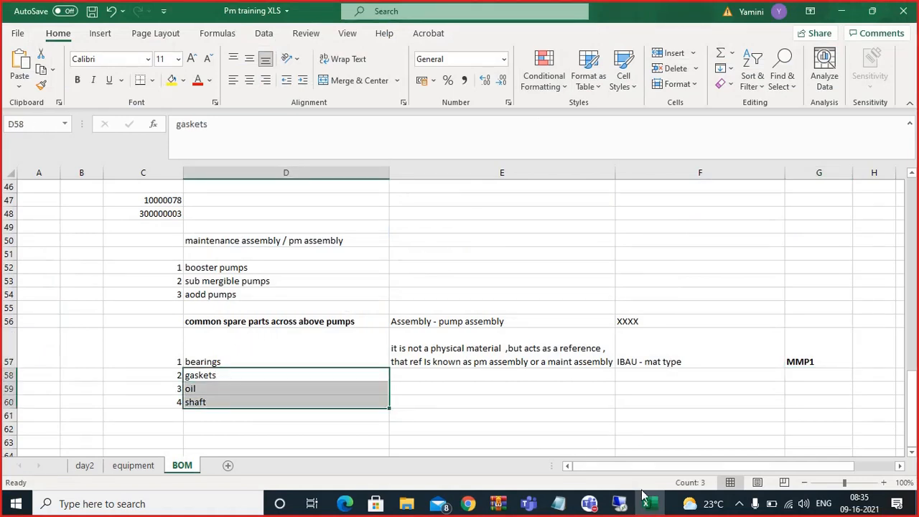
click(619, 505)
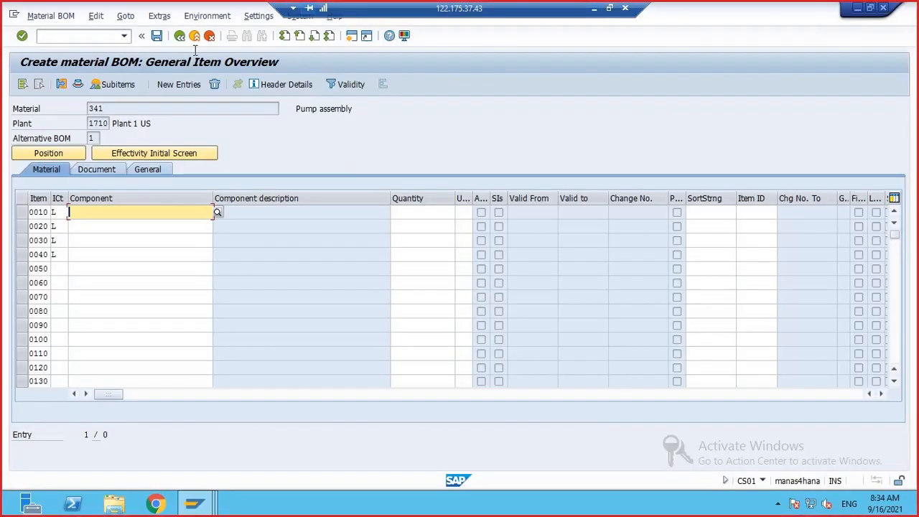
Open MM60 in a new session, clear the material number, and list plant 1710 materials of type ERSA
click(112, 36)
text(/OMM)
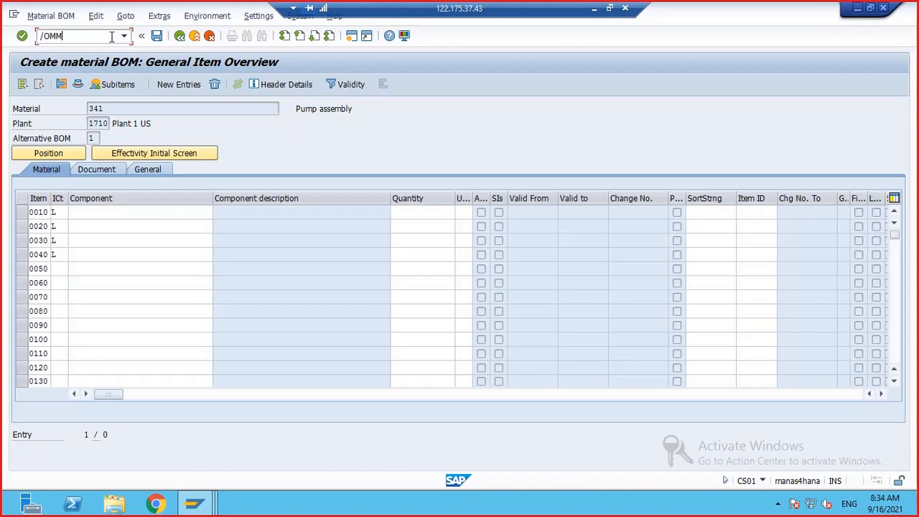
text(60)
key(Return)
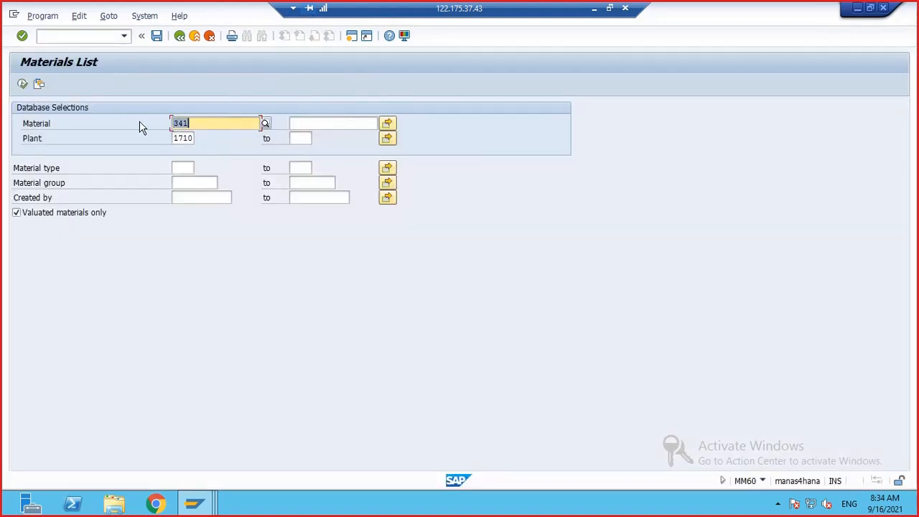
key(Delete)
click(183, 167)
click(181, 178)
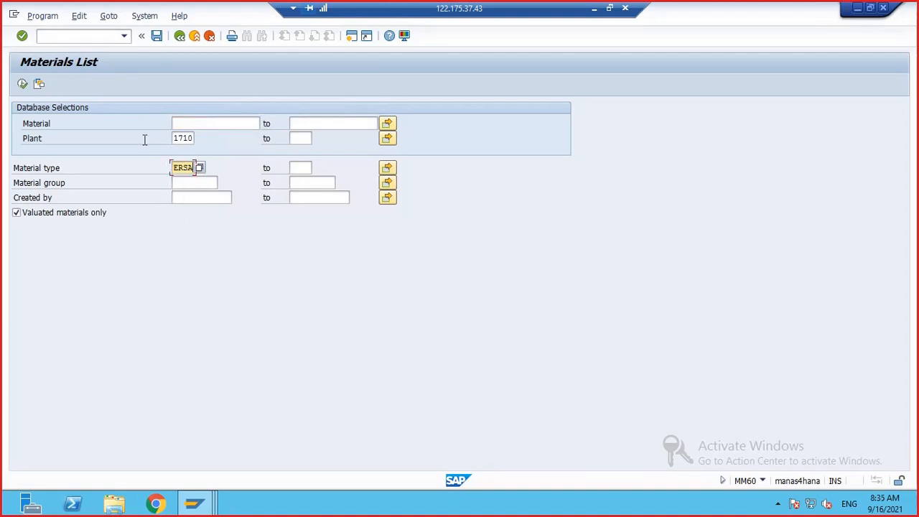
click(23, 84)
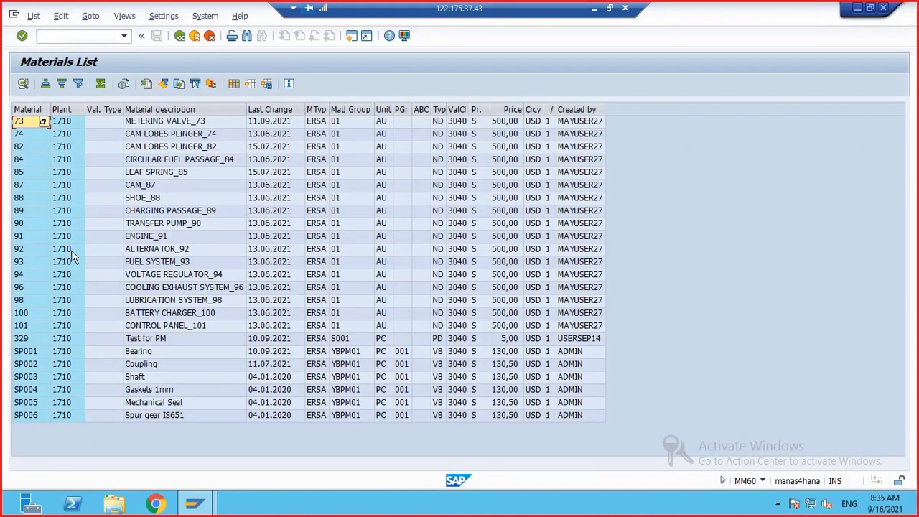
Copy the material numbers SP001 through SP004 from the materials list
click(40, 353)
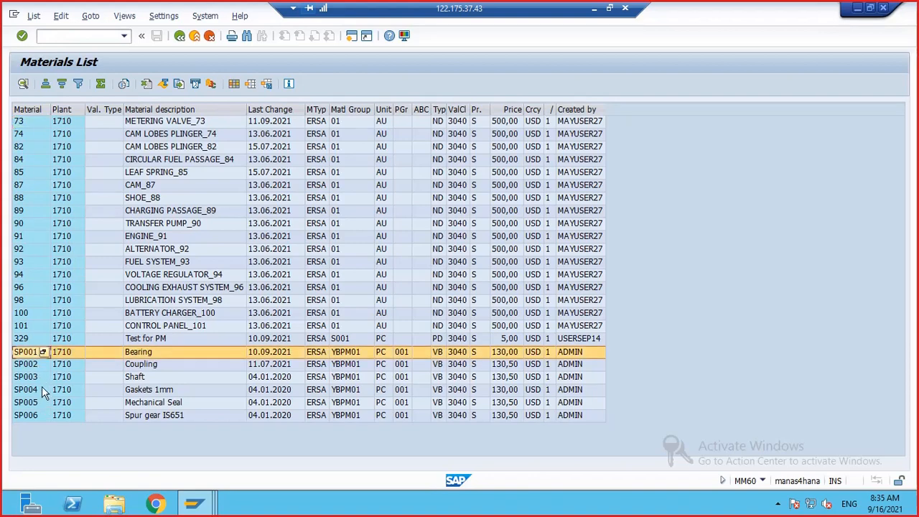
click(38, 374)
click(39, 374)
drag(24, 352, 41, 392)
key(ctrl+c)
Return to the material BOM session and paste SP001 to SP004 as the components of items 0010 to 0040
mouse_move(194, 503)
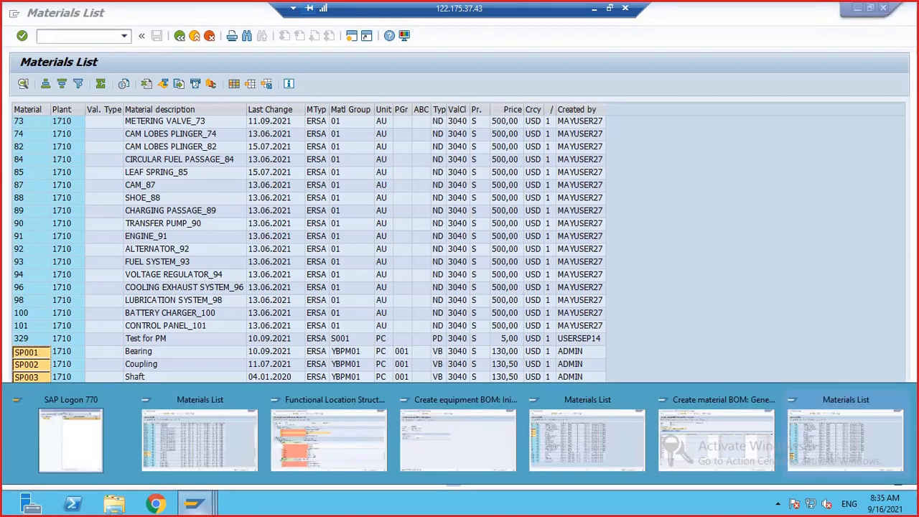
mouse_move(463, 428)
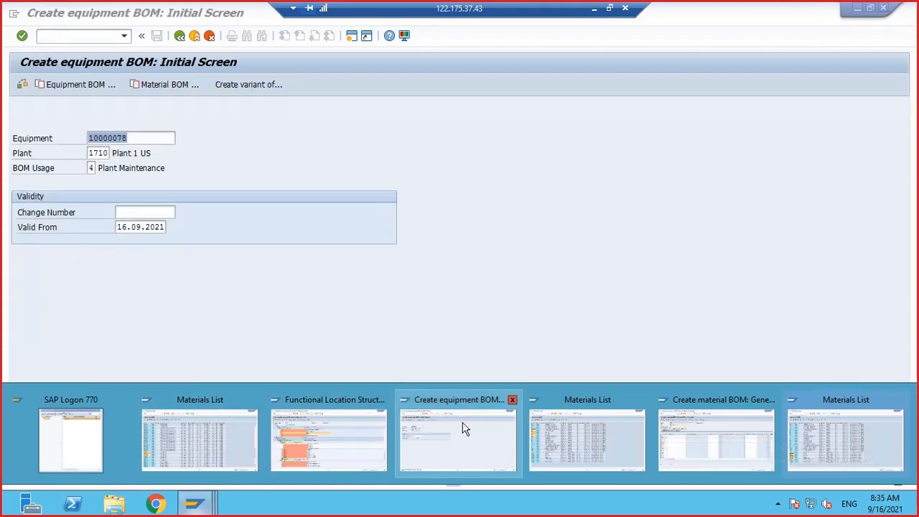
click(702, 420)
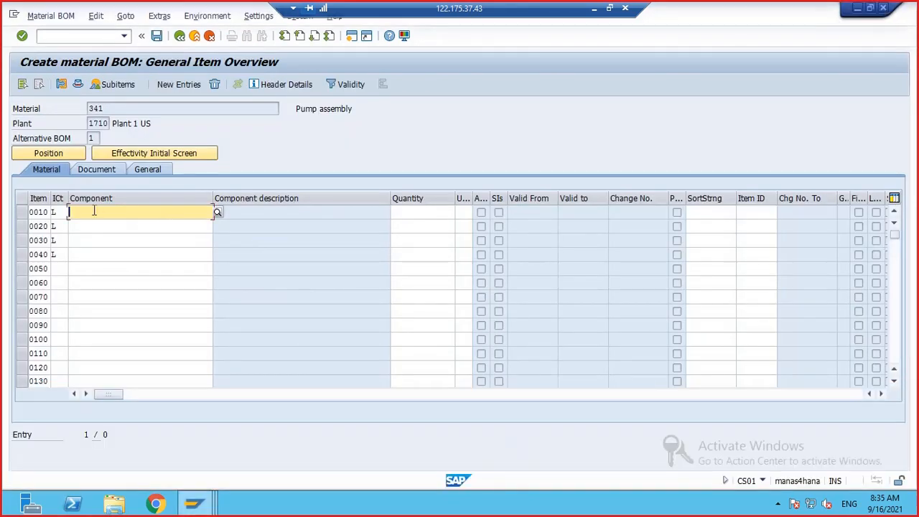
key(ctrl+v)
Set the component quantities to 1 for SP001, 1 for SP002, 5 for SP003 and 1 for SP004, and save the material BOM
click(405, 215)
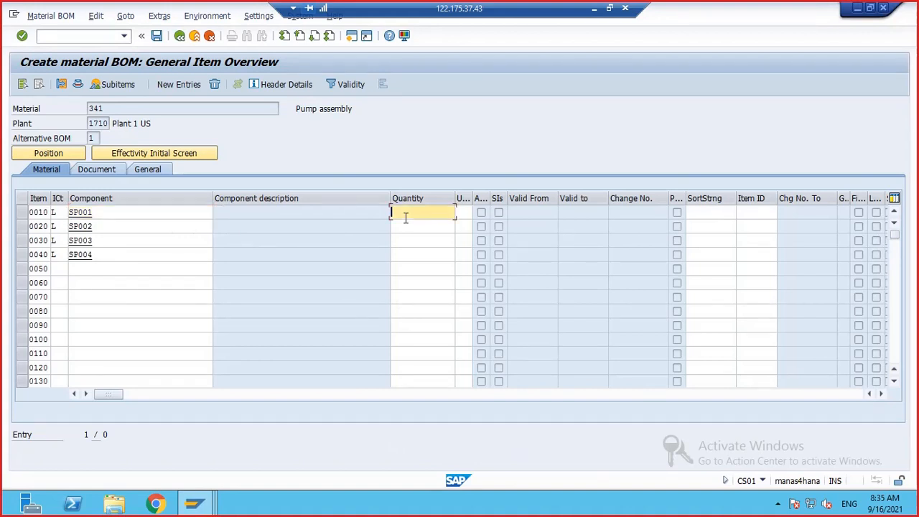
text(1)
click(401, 226)
text(1)
click(400, 241)
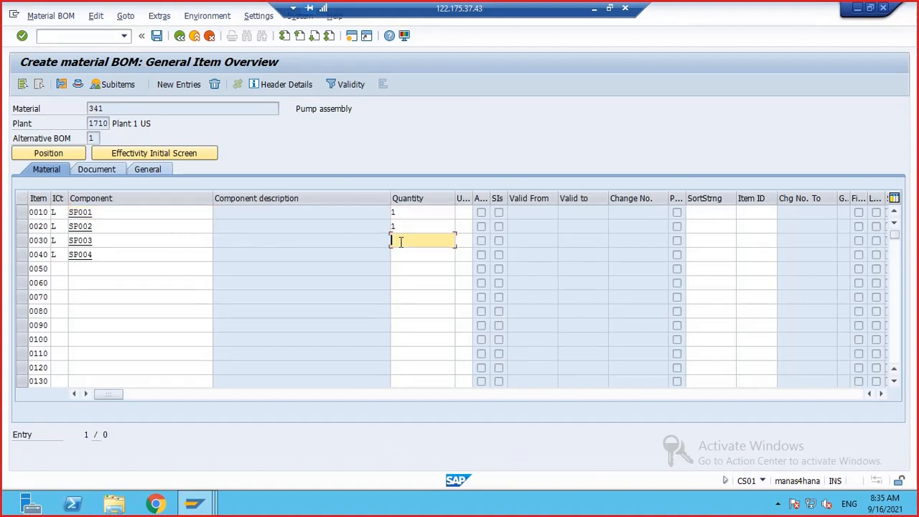
text(5)
click(394, 255)
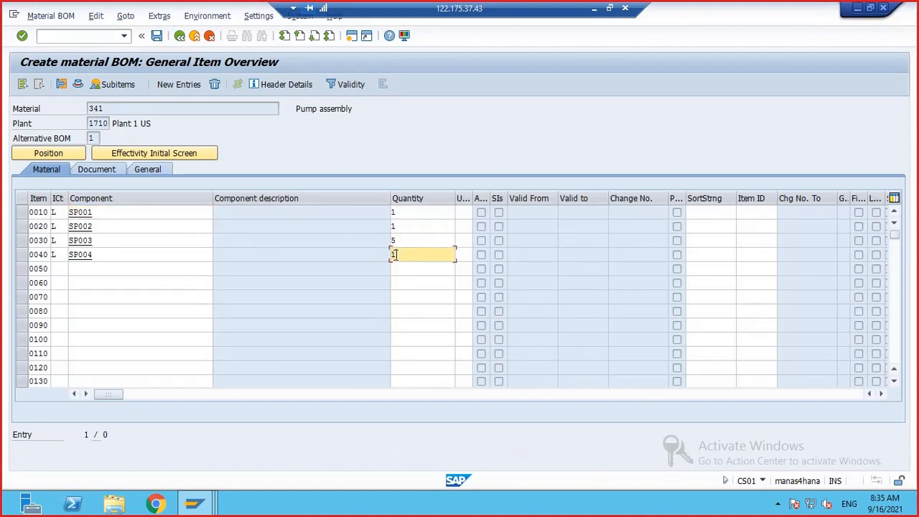
key(Return)
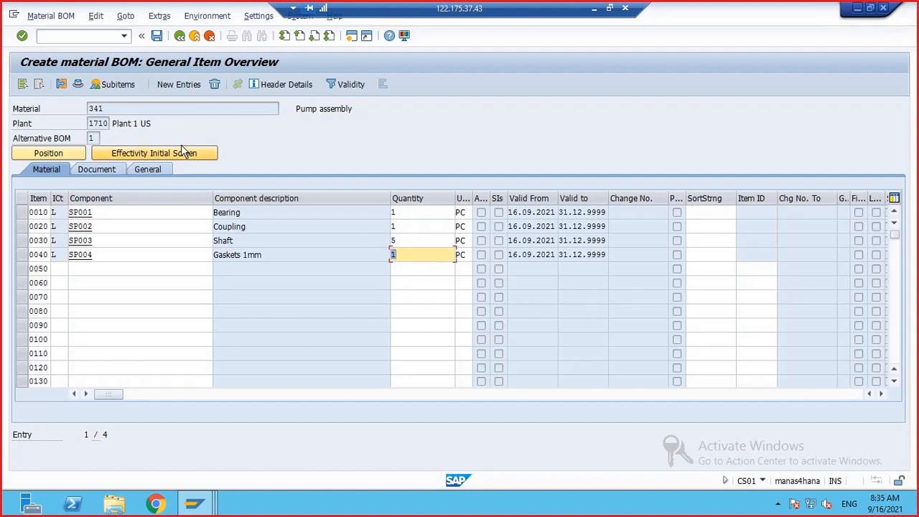
click(157, 36)
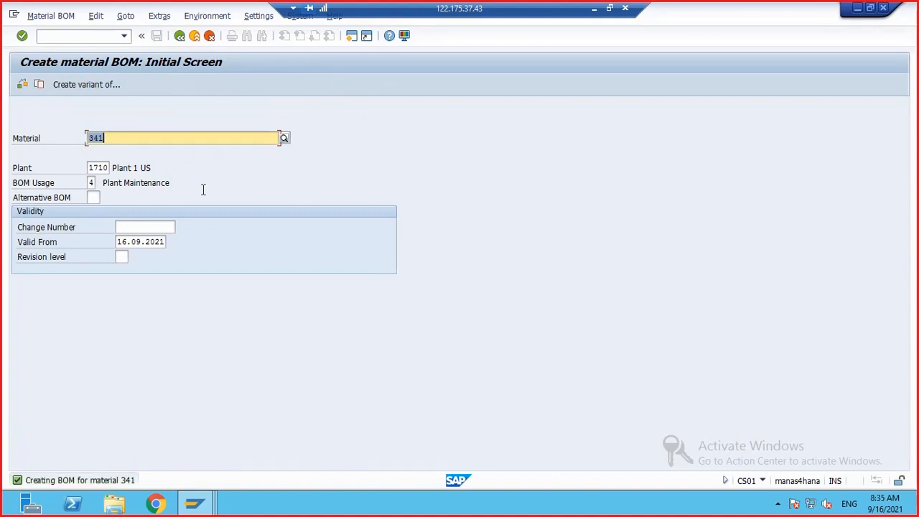
Open the BOM of equipment 10000078 with IB02 and enter material 341 as item 0060 with item category L
click(112, 36)
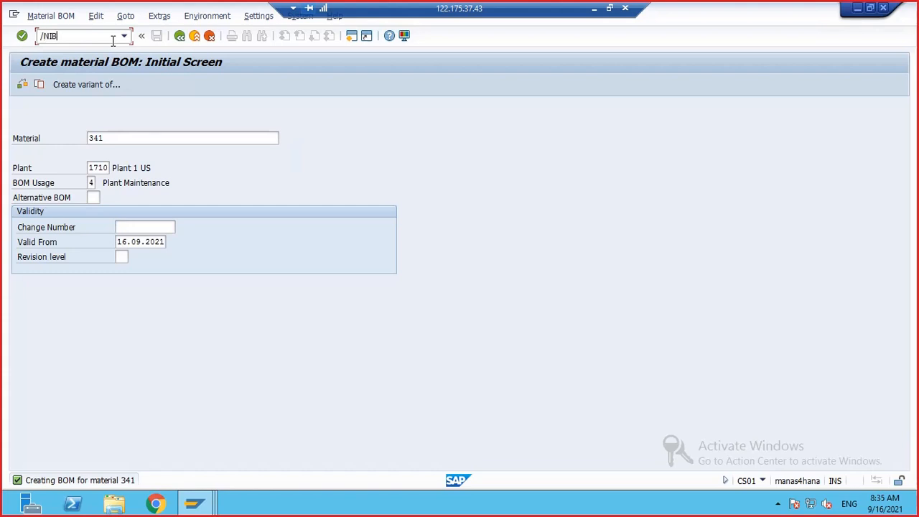
key(Return)
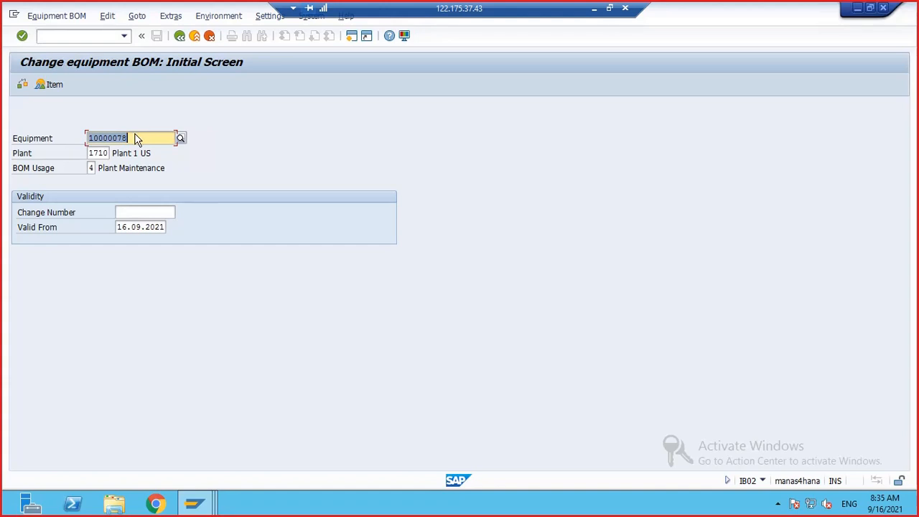
key(Return)
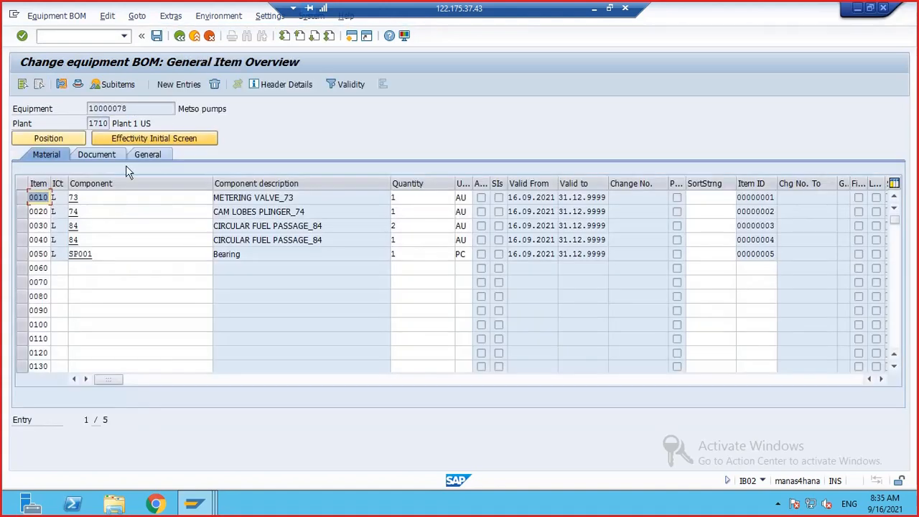
click(60, 267)
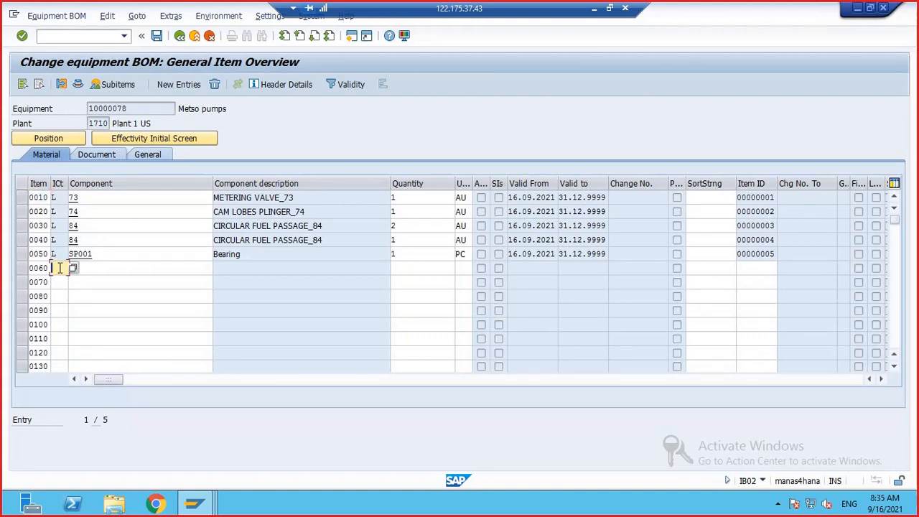
text(L)
click(99, 271)
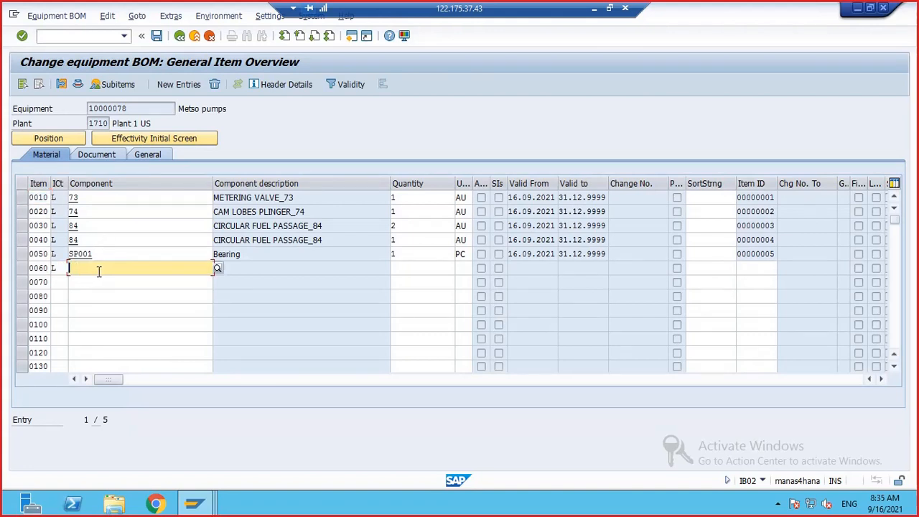
text(341)
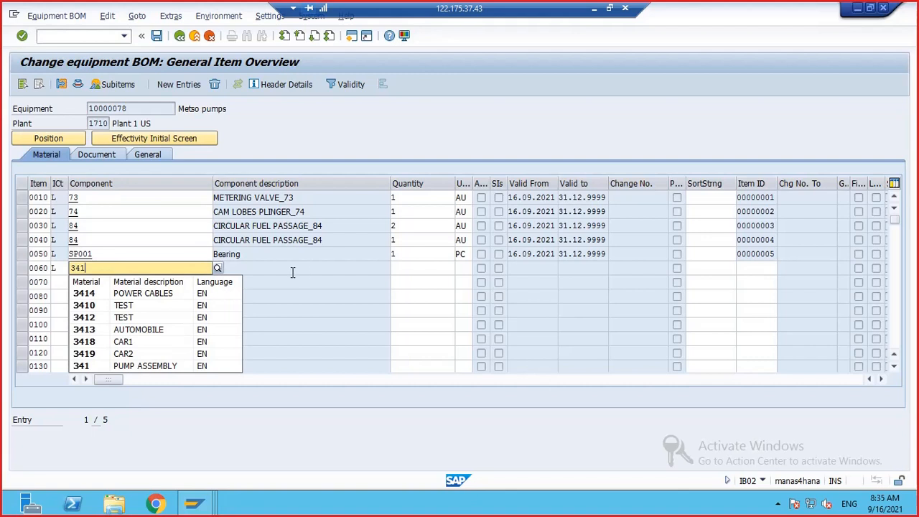
Change the item category of item 0060 to I (PM structure element) and set its quantity to 1
click(136, 248)
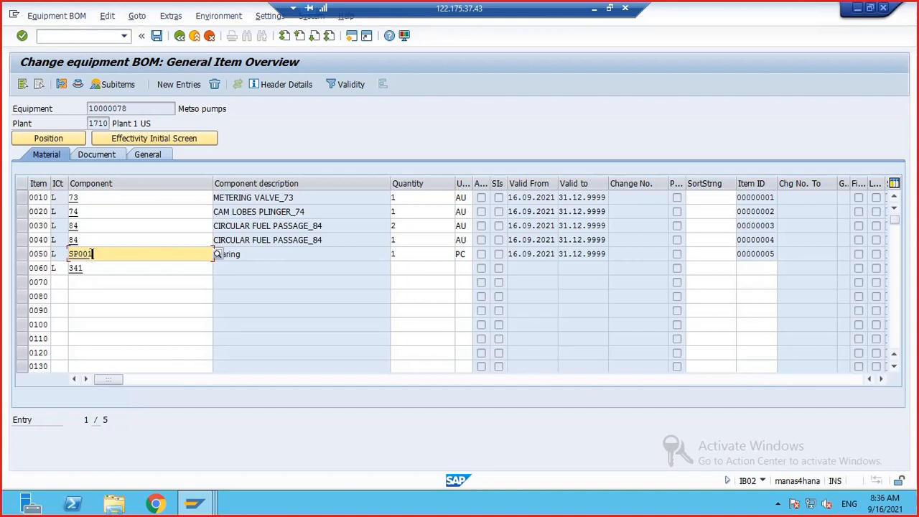
click(89, 270)
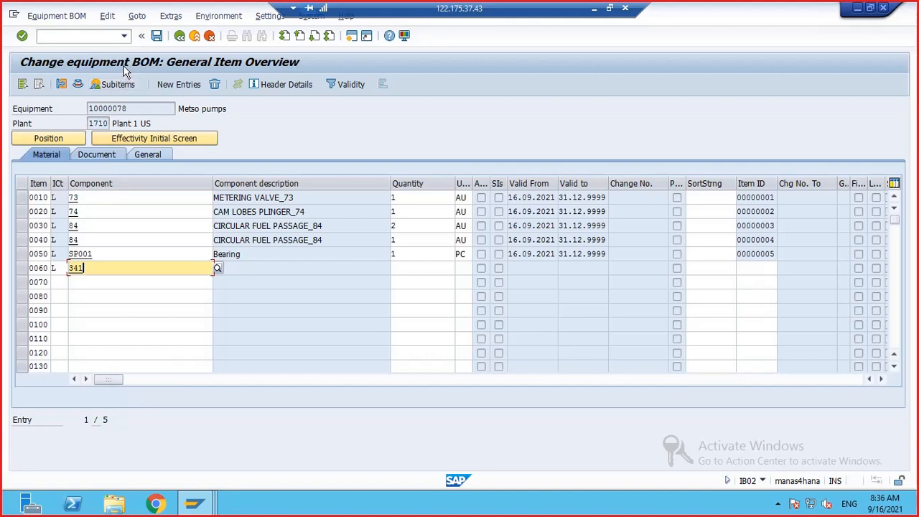
click(62, 266)
click(72, 268)
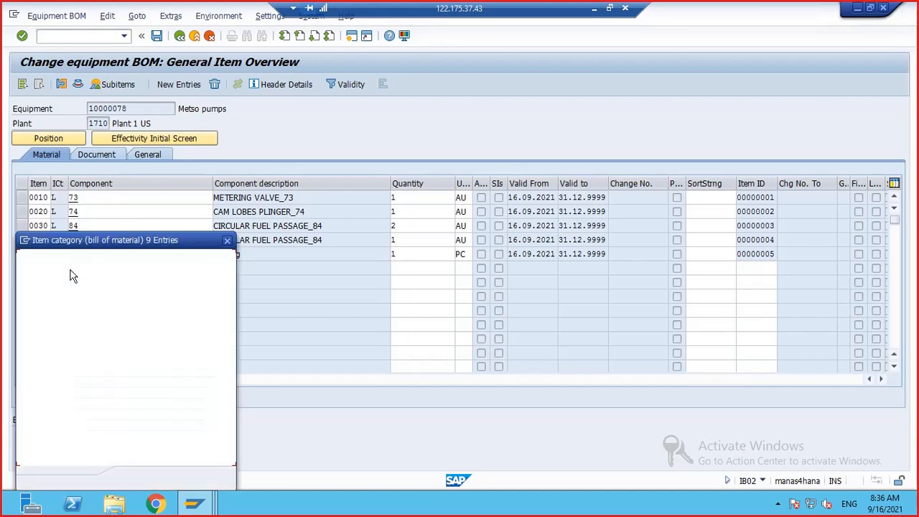
drag(182, 238, 352, 119)
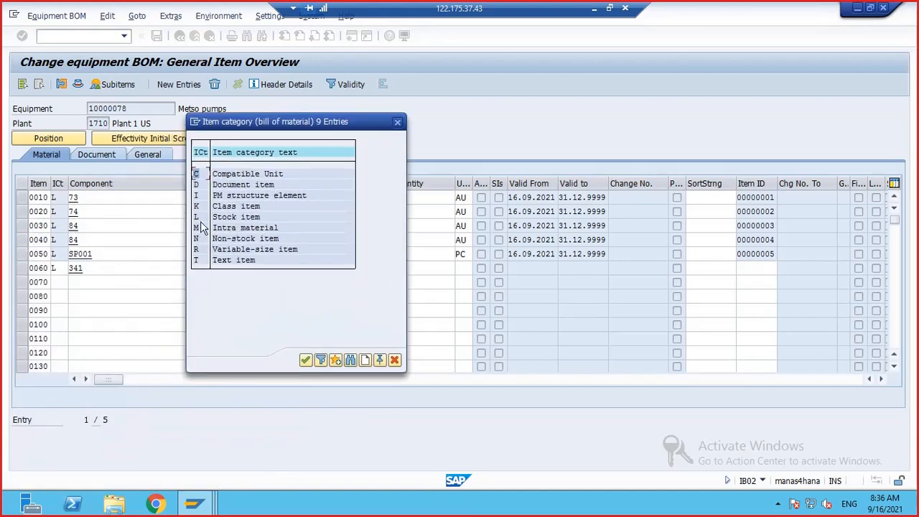
double_click(201, 195)
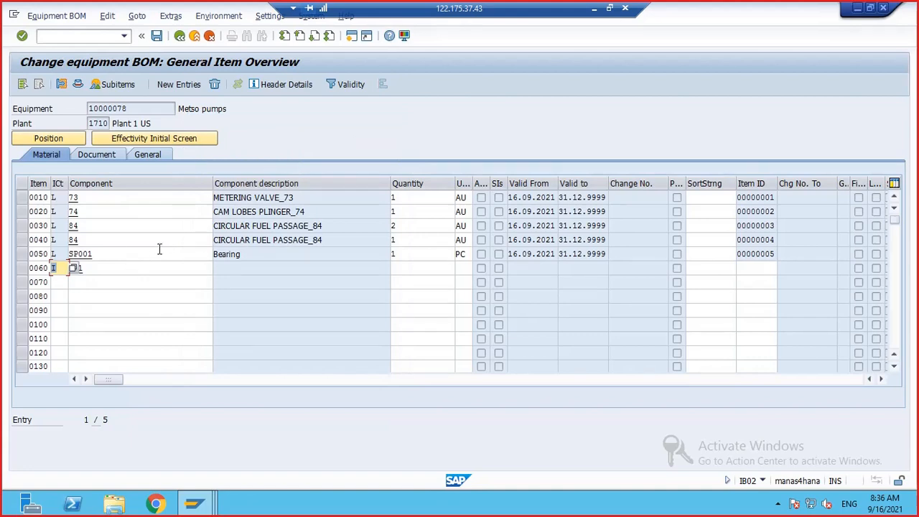
click(108, 267)
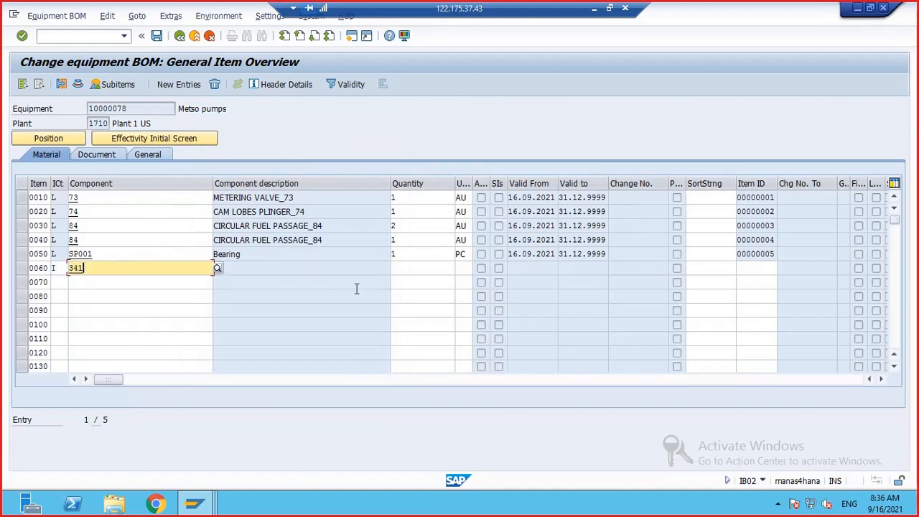
click(397, 267)
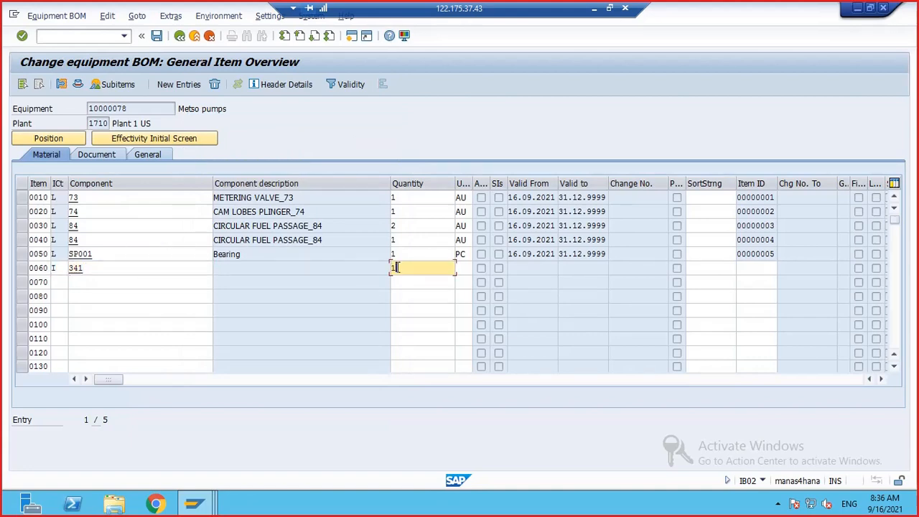
key(Return)
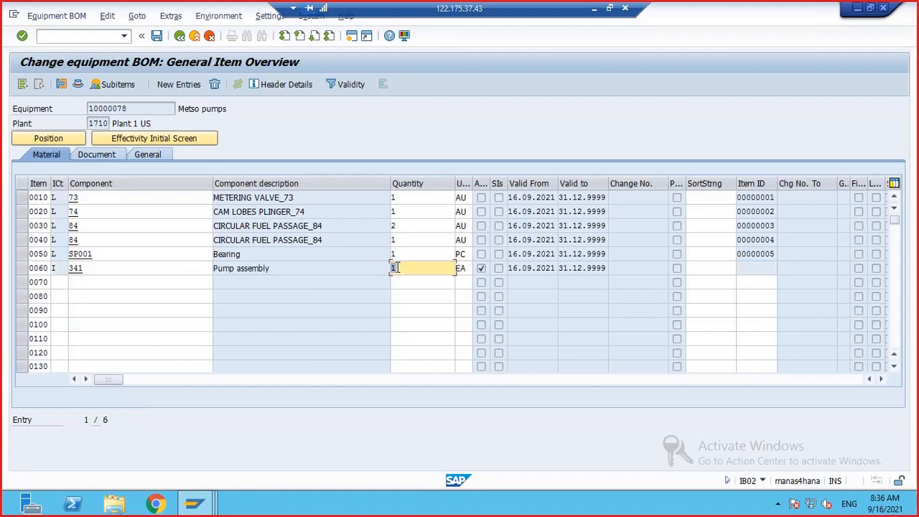
Display the assembly BOM behind item 0060 for usage 4, return to the equipment BOM and save it
click(480, 268)
click(480, 268)
double_click(480, 267)
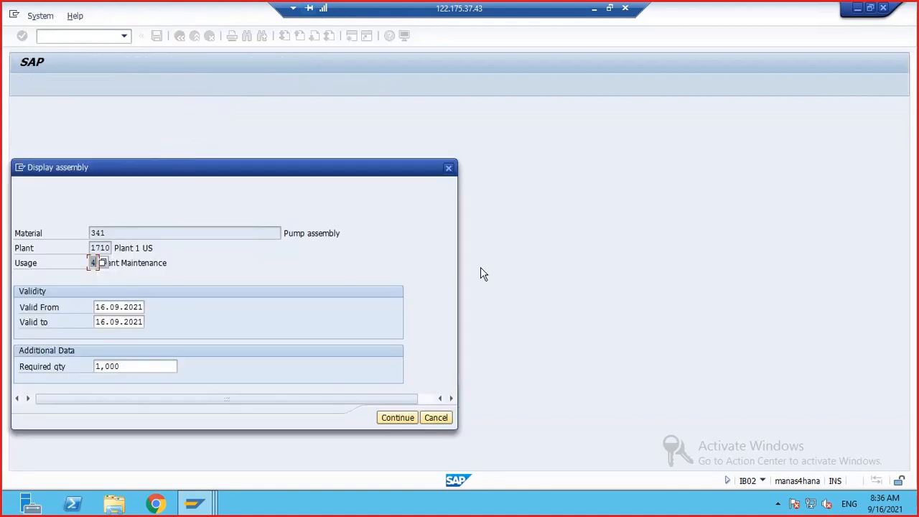
click(396, 418)
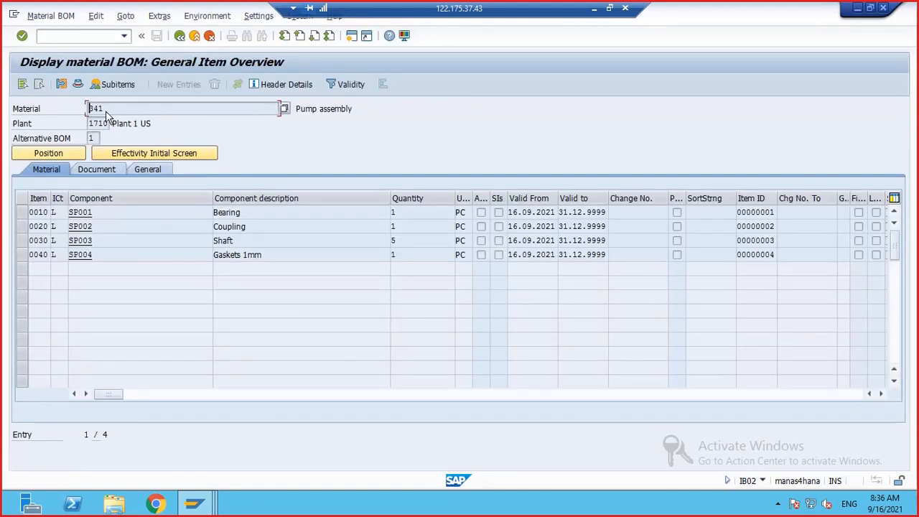
drag(106, 109, 90, 105)
click(180, 35)
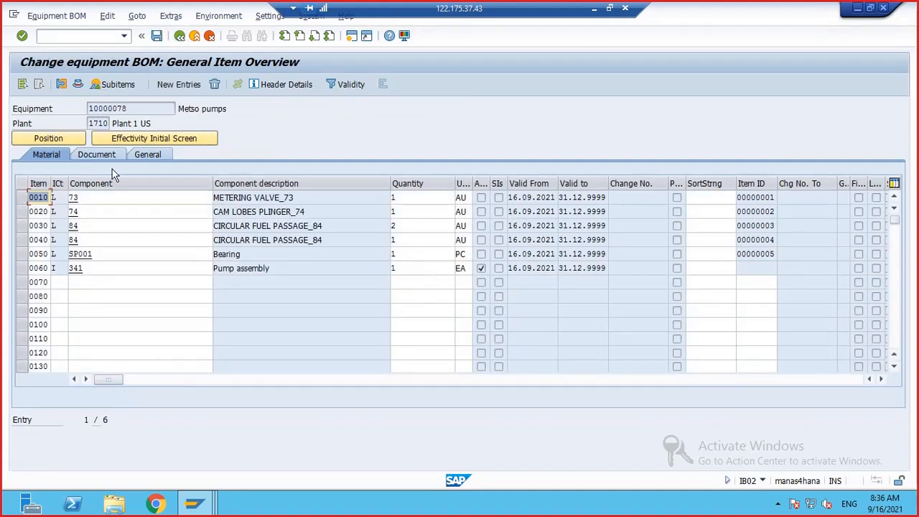
click(157, 35)
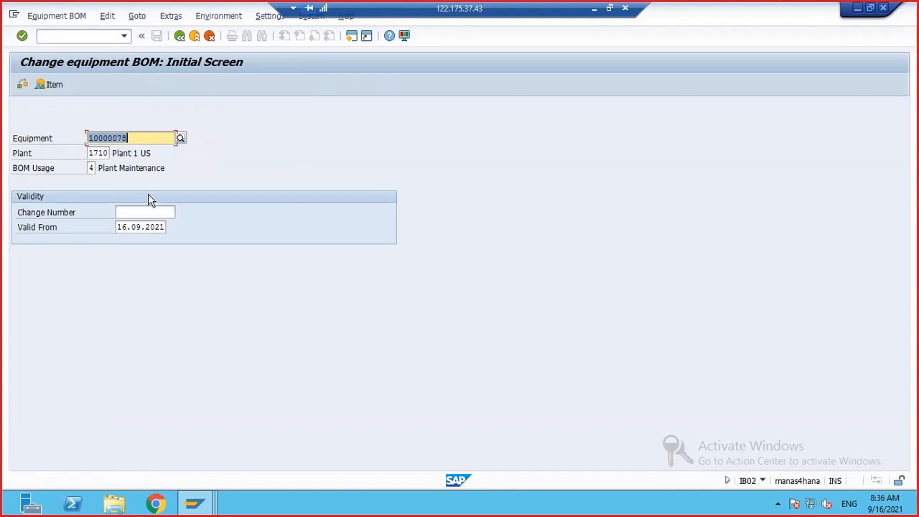
Clear the equipment number and look up the WIER minerals diaphragm pumps equipment in the NTPC functional location structure list
key(BackSpace)
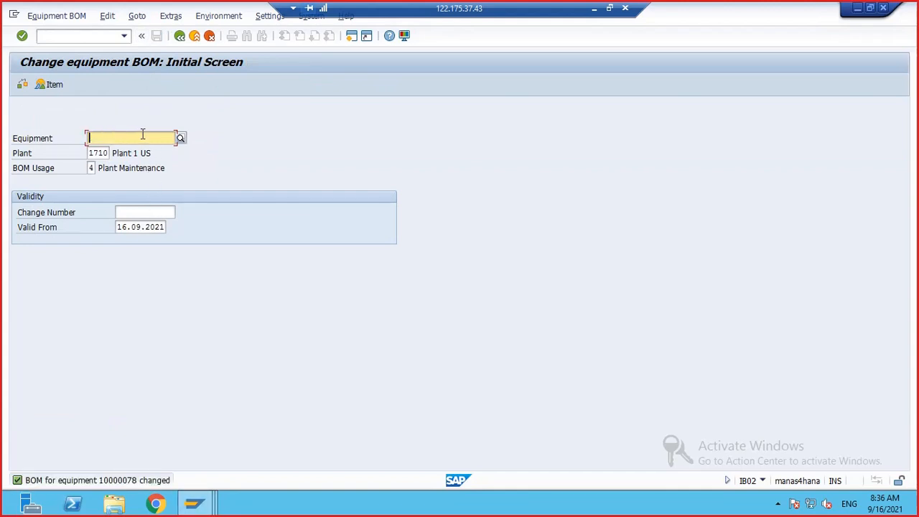
click(143, 134)
click(112, 137)
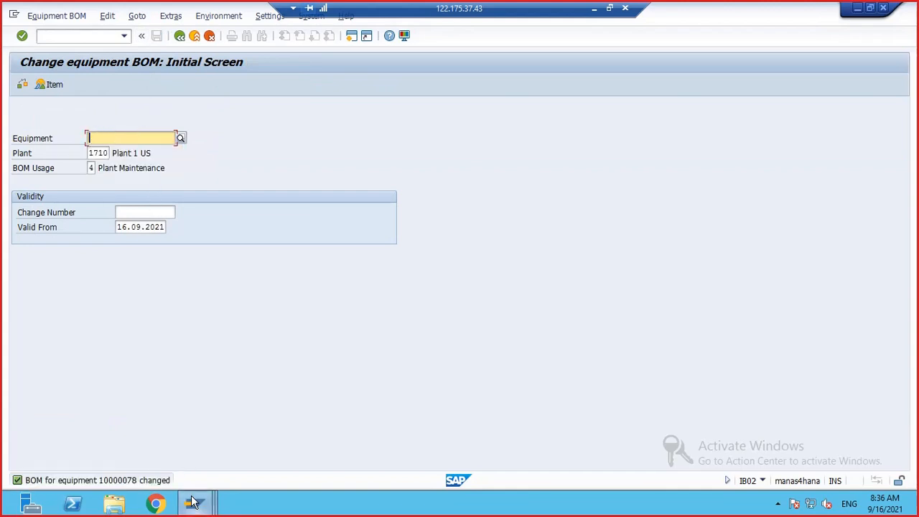
mouse_move(192, 503)
click(330, 438)
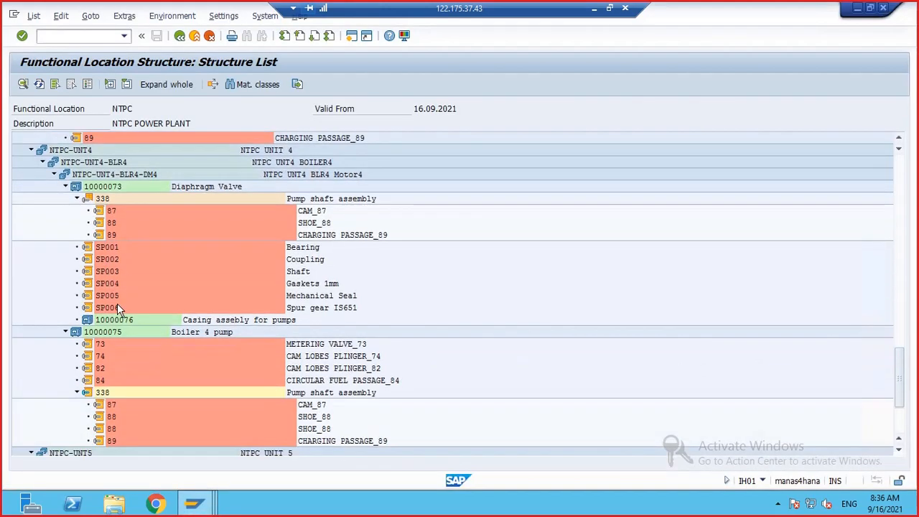
scroll(143, 323, down, 3)
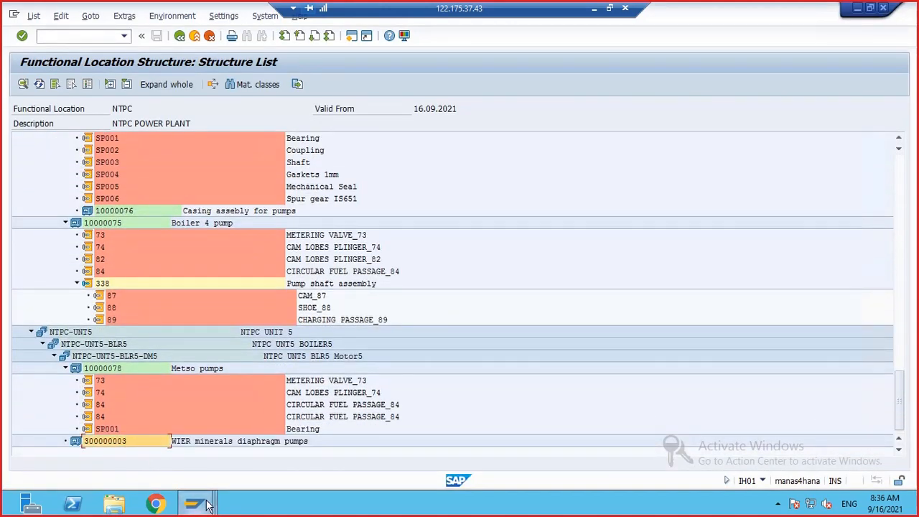
Switch the other equipment BOM session to change mode and try to open the BOM of equipment 300000003
mouse_move(194, 502)
click(459, 433)
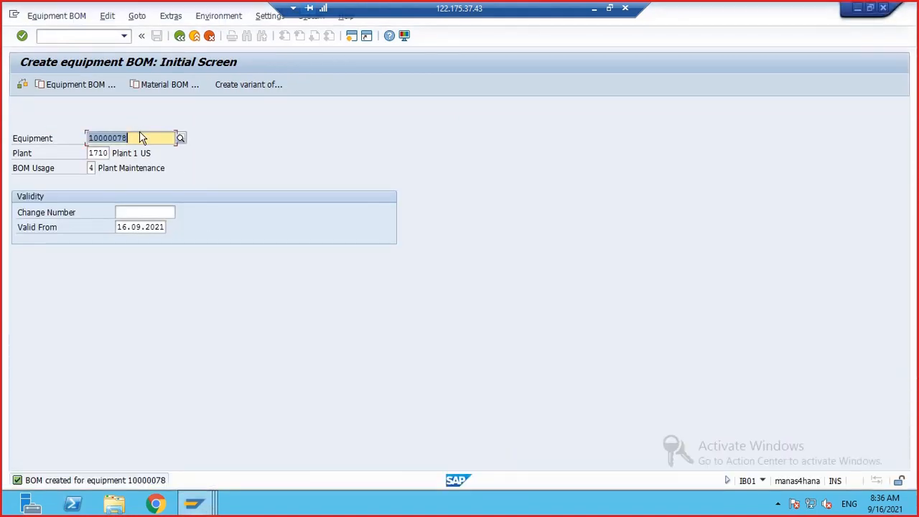
click(40, 16)
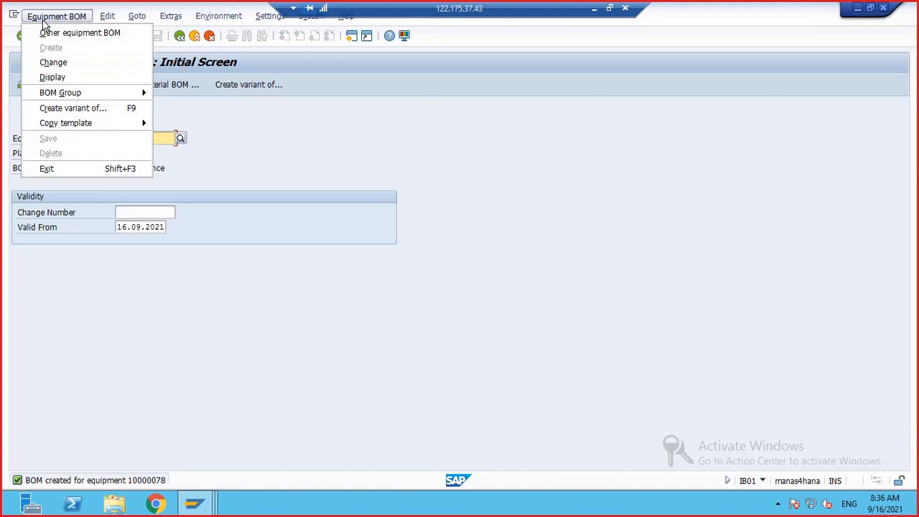
click(58, 65)
key(BackSpace)
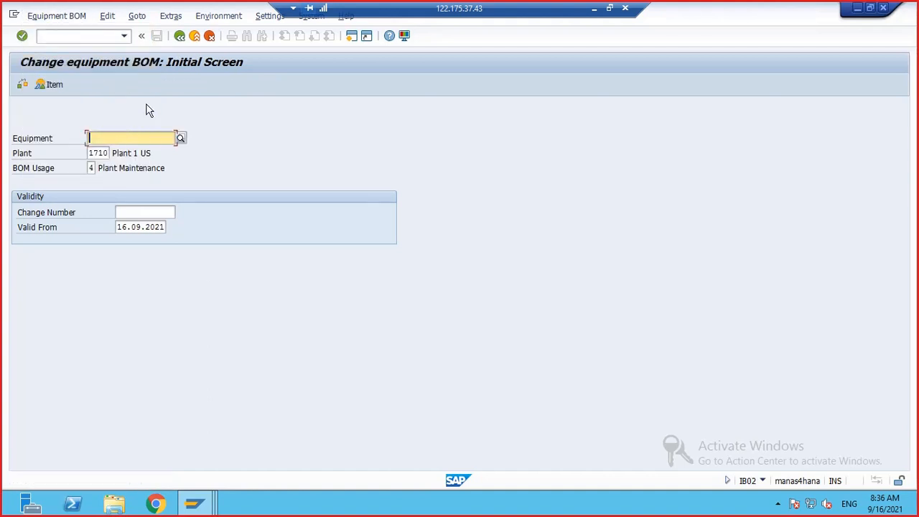
text(300000003)
key(Return)
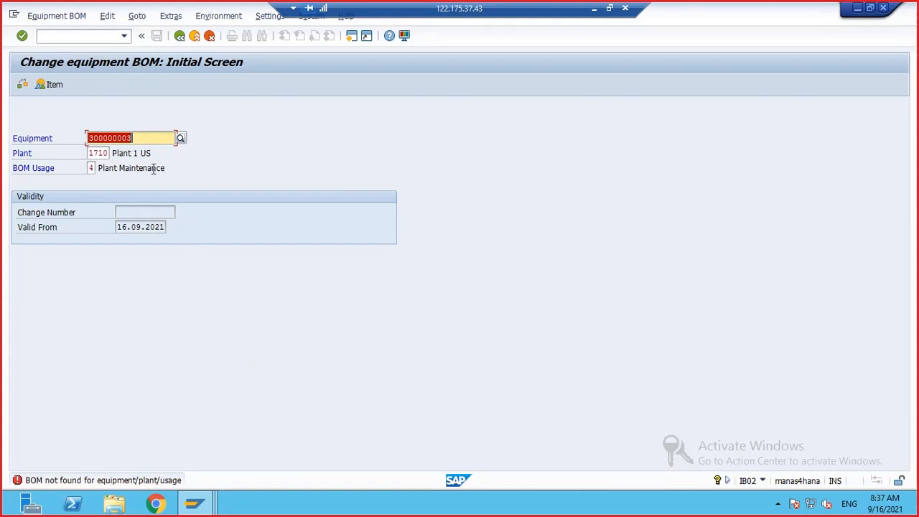
Recheck the equipment in the functional location structure list, and start creating an equipment BOM for 300000003 in plant 1710 with usage 4
mouse_move(201, 501)
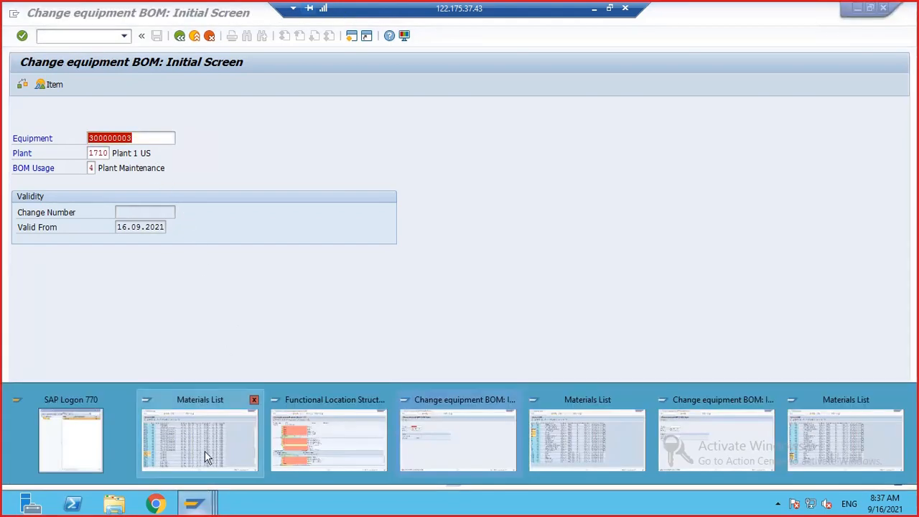
click(285, 450)
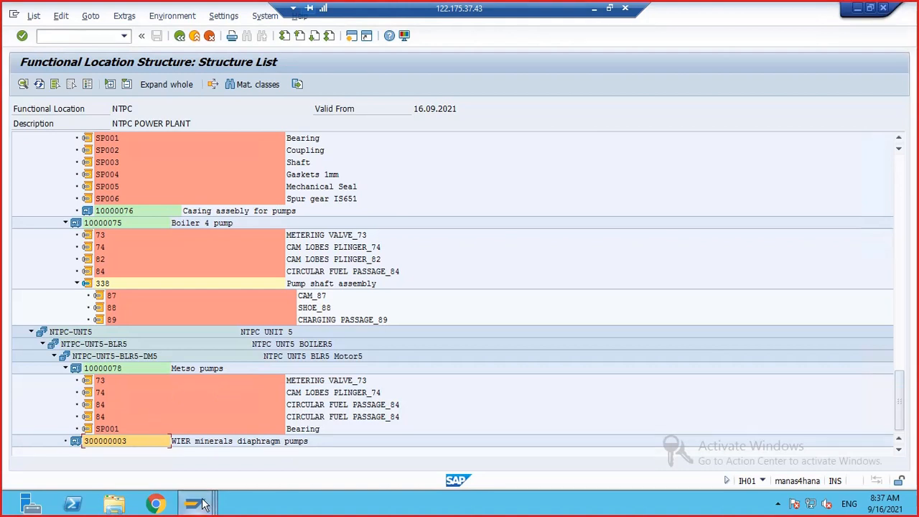
mouse_move(194, 502)
click(439, 466)
click(56, 16)
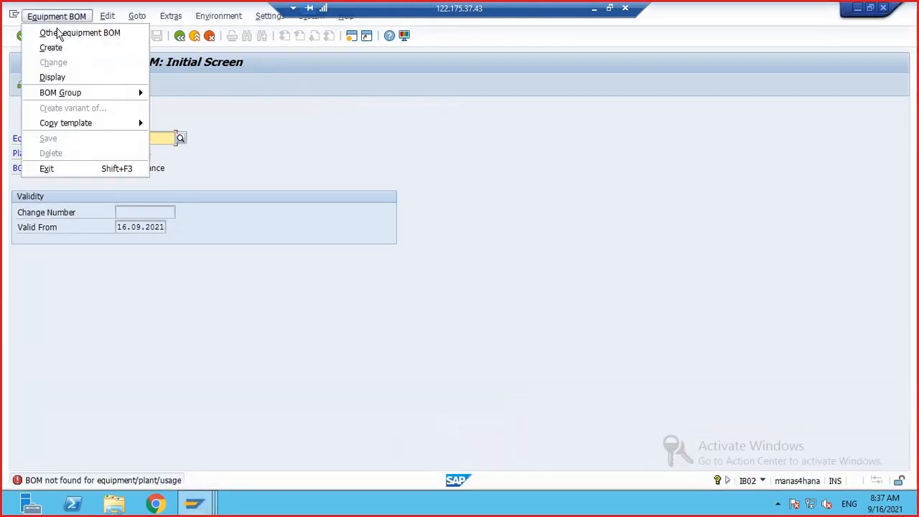
click(50, 48)
key(Return)
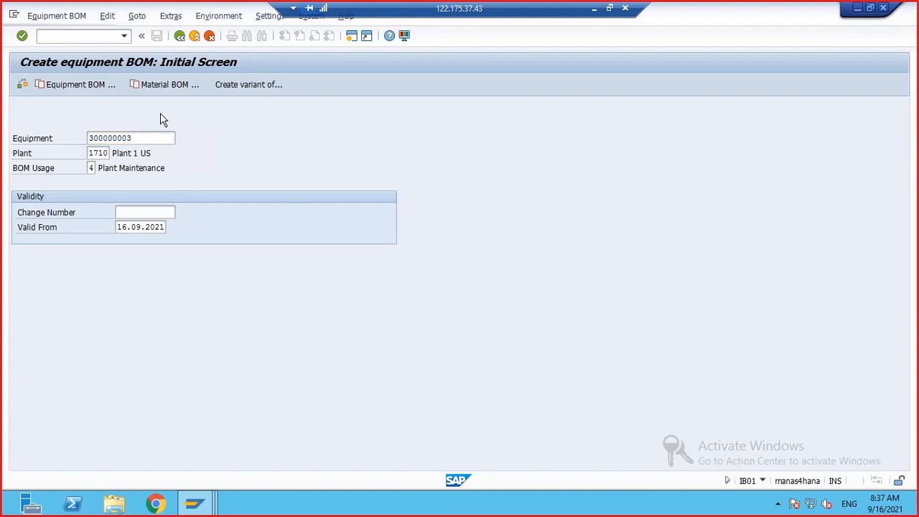
Add component 341 as item 0010 with item category I and quantity 1 to the BOM of equipment 300000003, and save it
click(62, 197)
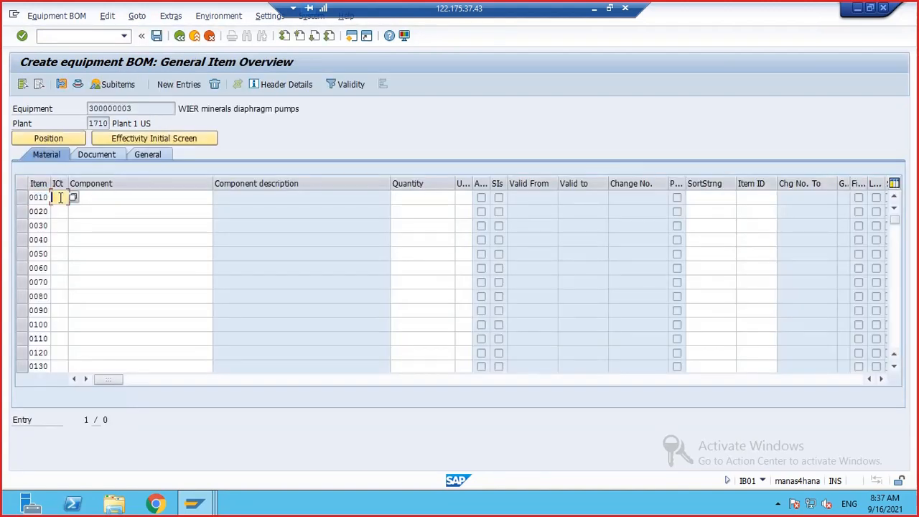
text(I)
click(65, 211)
click(83, 197)
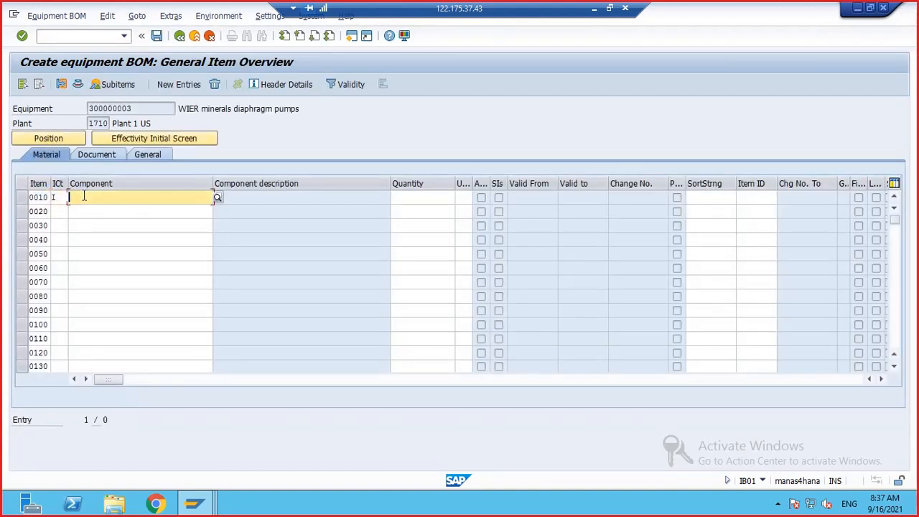
text(341)
key(Return)
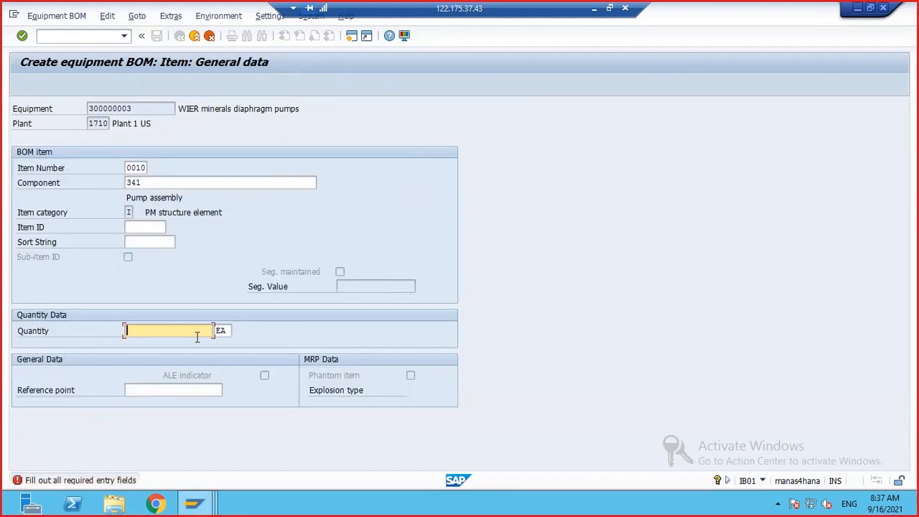
text(1)
key(Return)
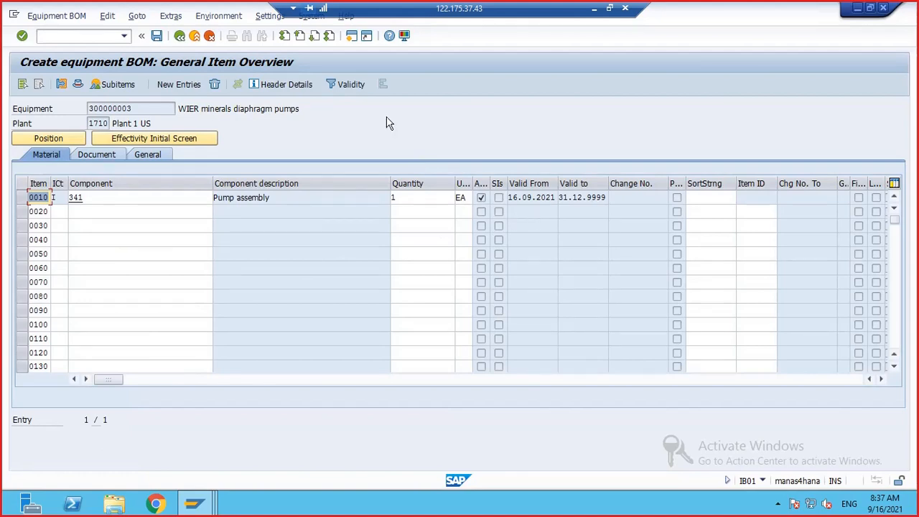
click(158, 36)
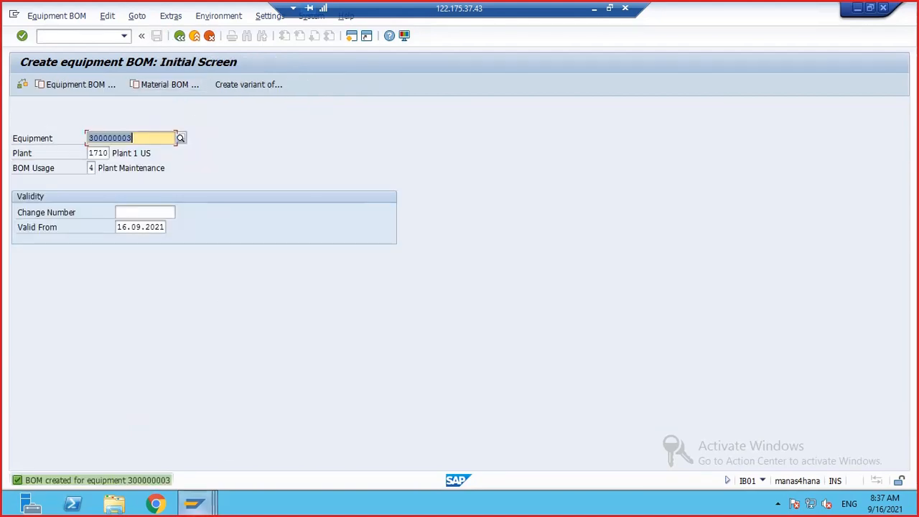
Rerun the NTPC functional location structure list and expand NTPC-UNT5 down to the items of the Metso and WIER minerals diaphragm pumps
mouse_move(206, 510)
click(316, 452)
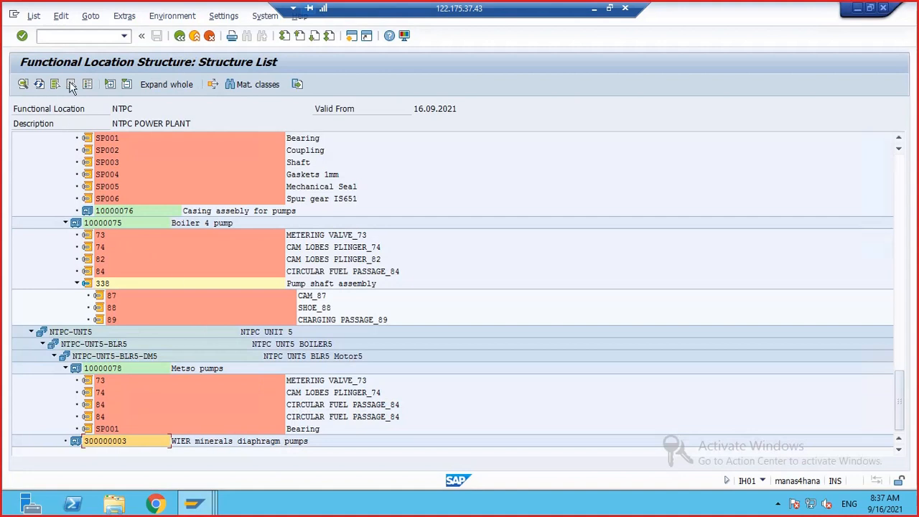
click(179, 36)
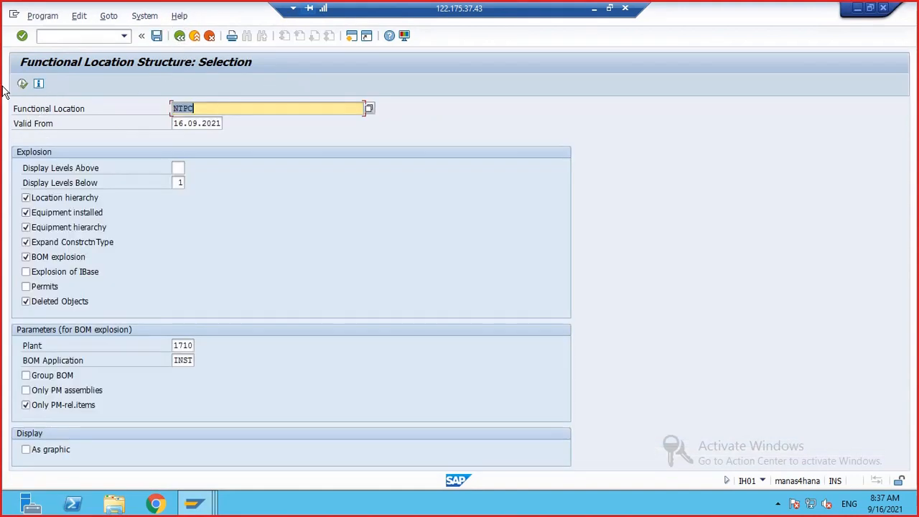
click(23, 84)
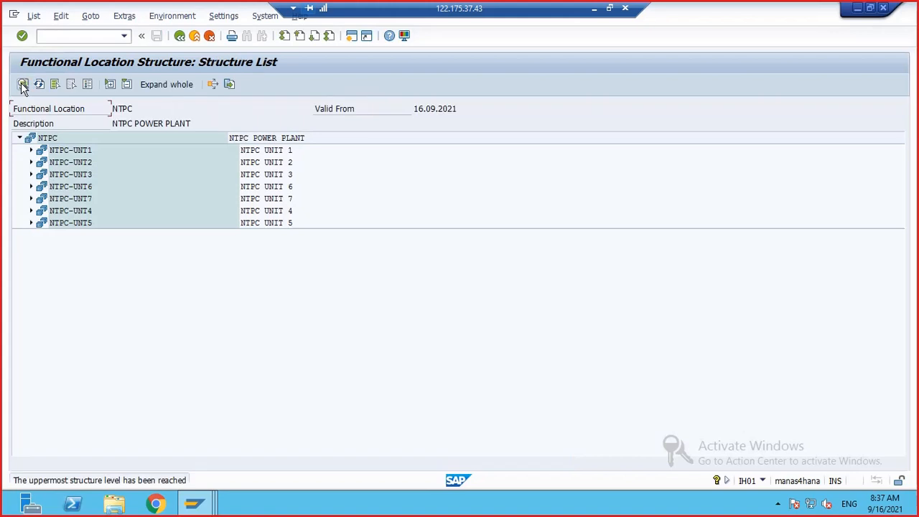
click(31, 211)
click(31, 211)
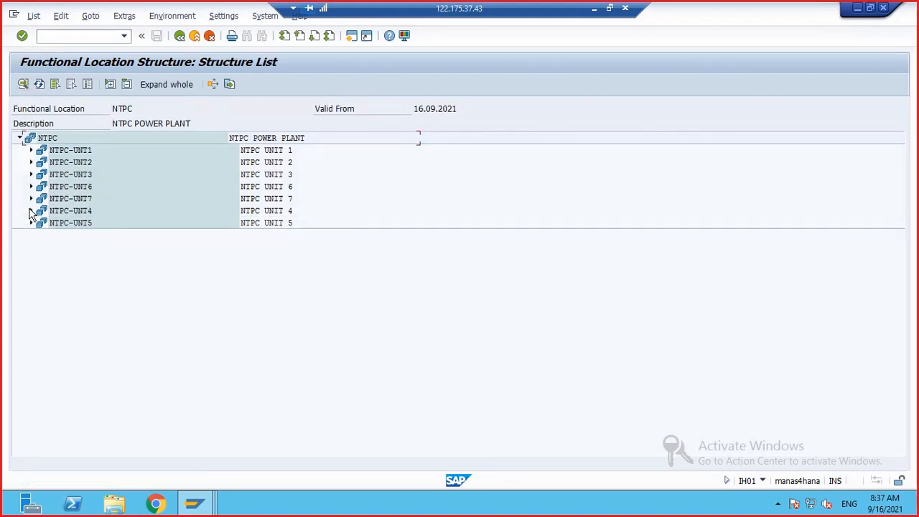
click(31, 223)
click(42, 235)
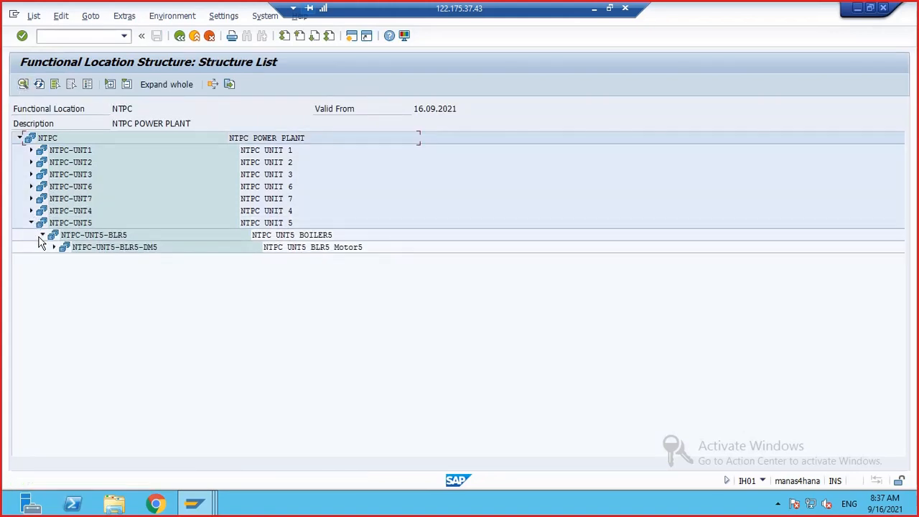
click(54, 247)
click(65, 259)
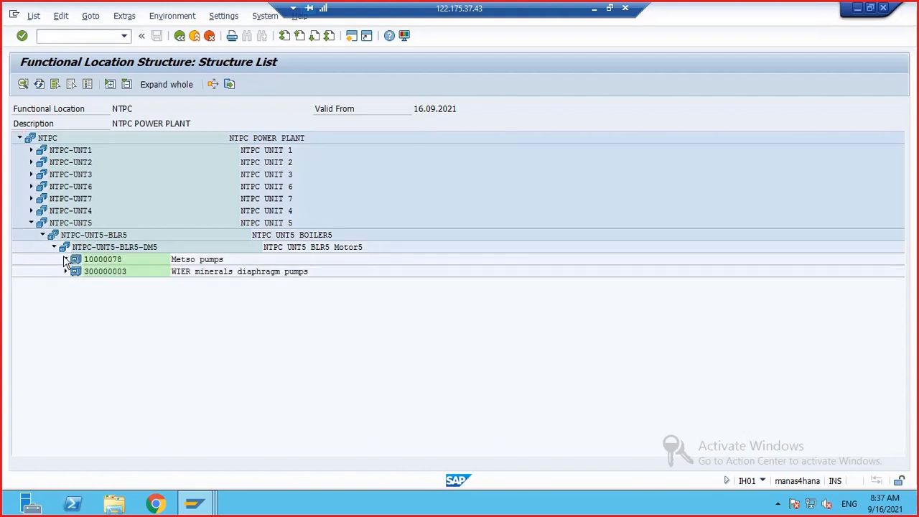
click(66, 344)
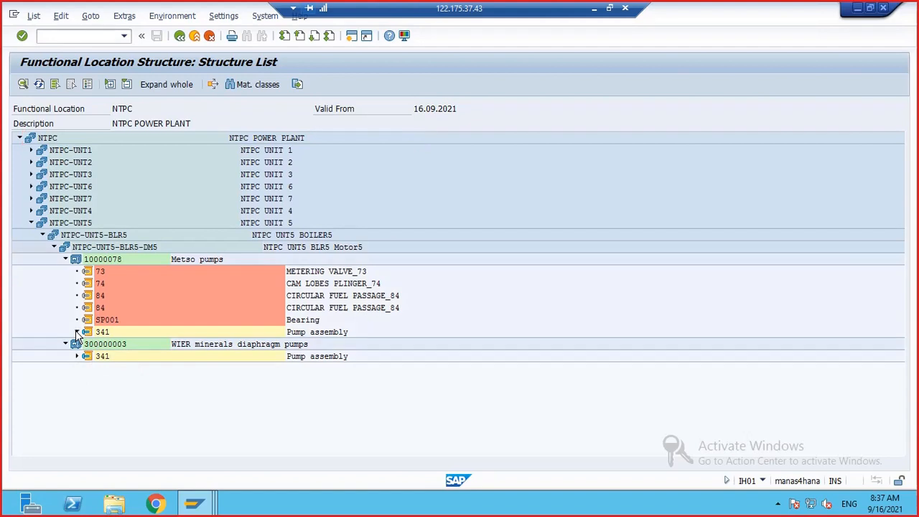
Compare the spare parts of pump assembly 341 under the Metso pumps and the WIER minerals diaphragm pumps
click(78, 332)
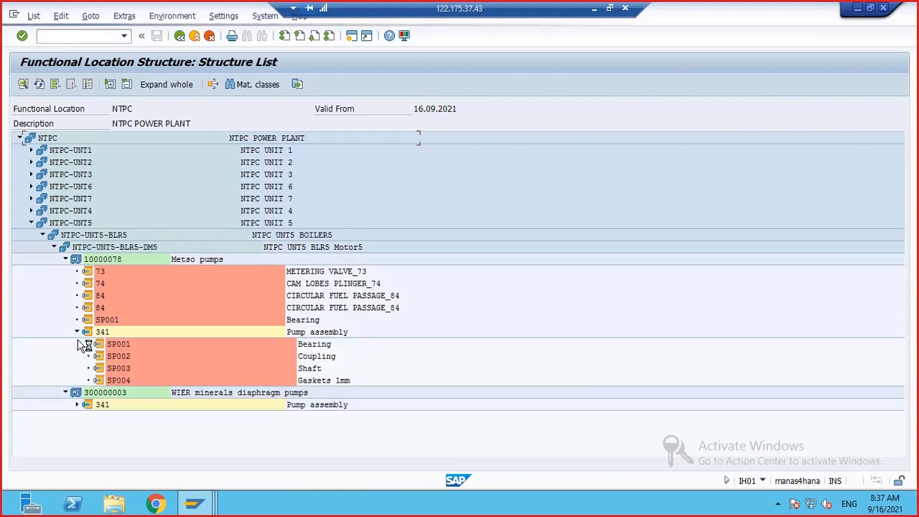
click(77, 404)
scroll(666, 314, down, 1)
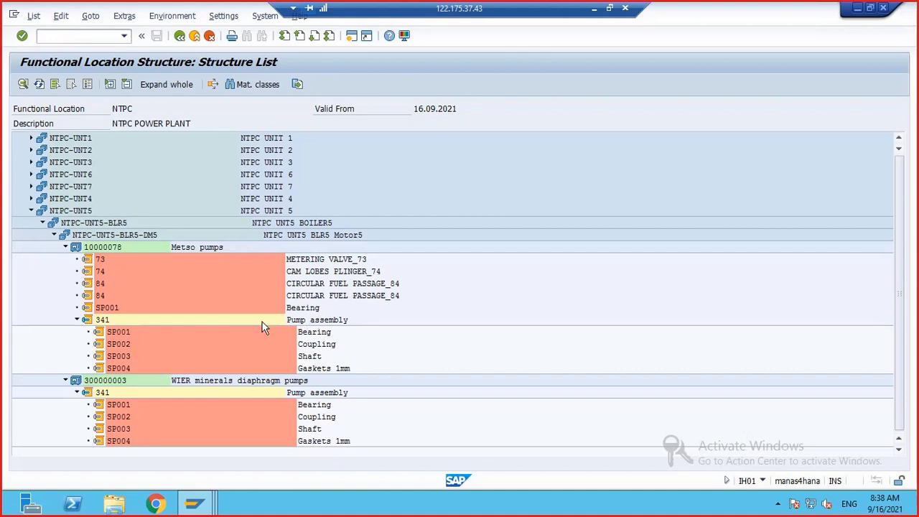
click(76, 319)
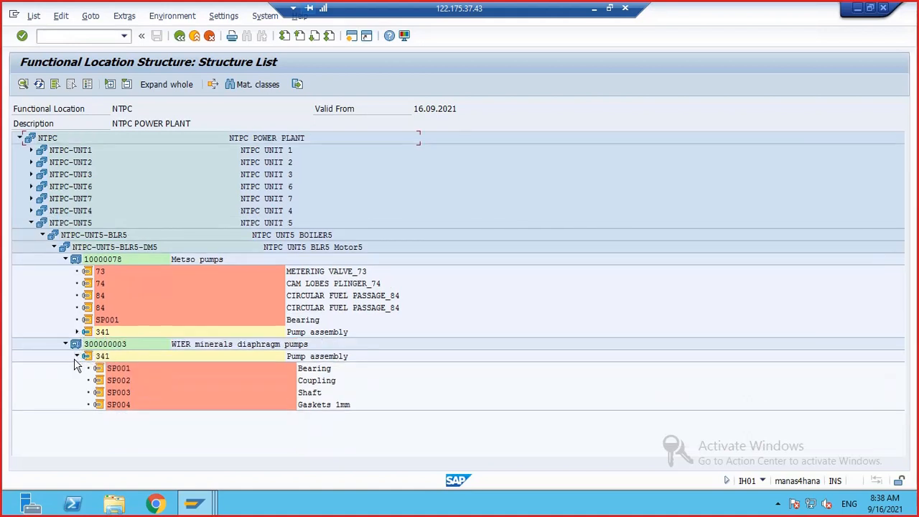
click(77, 356)
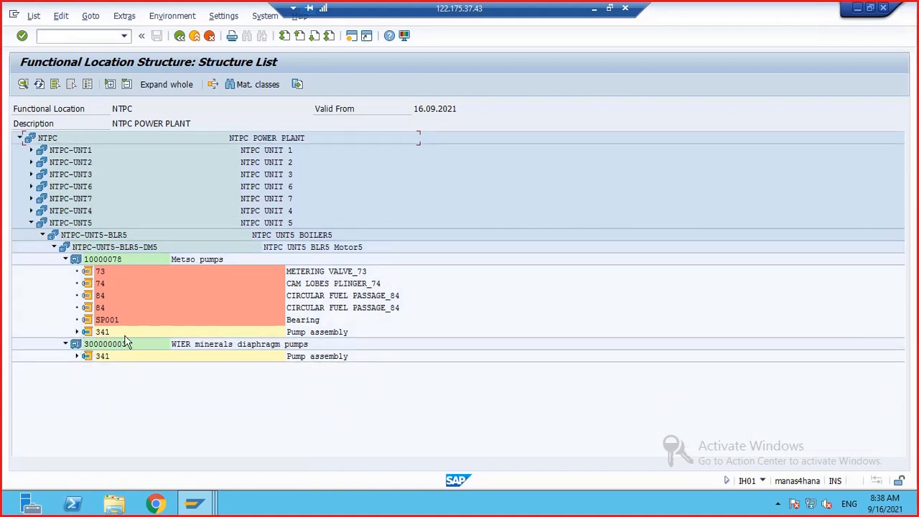
click(78, 357)
click(76, 331)
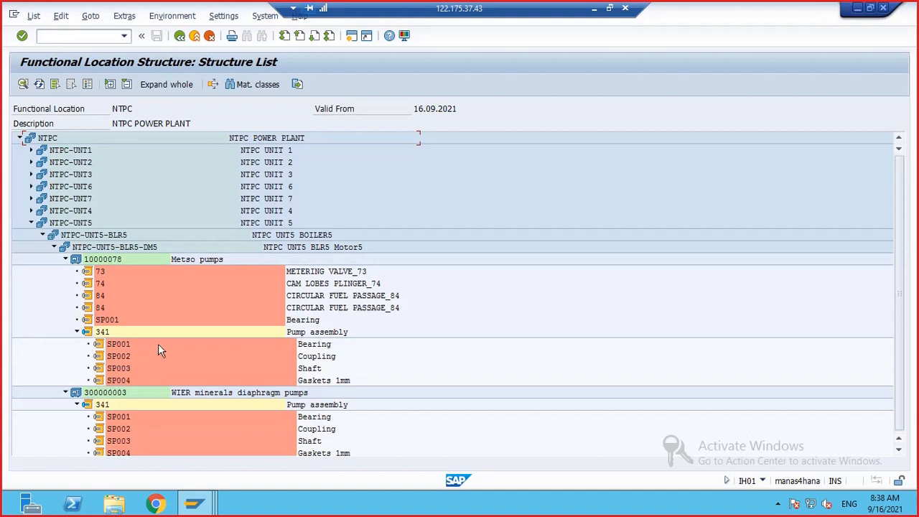
scroll(240, 307, down, 1)
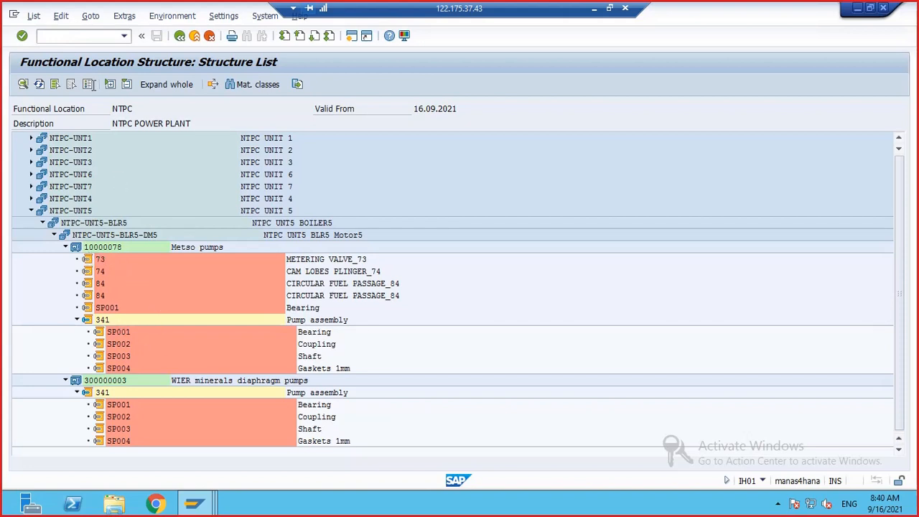
Leave the functional location structure list and return to the SAP Easy Access start screen
click(103, 40)
click(214, 505)
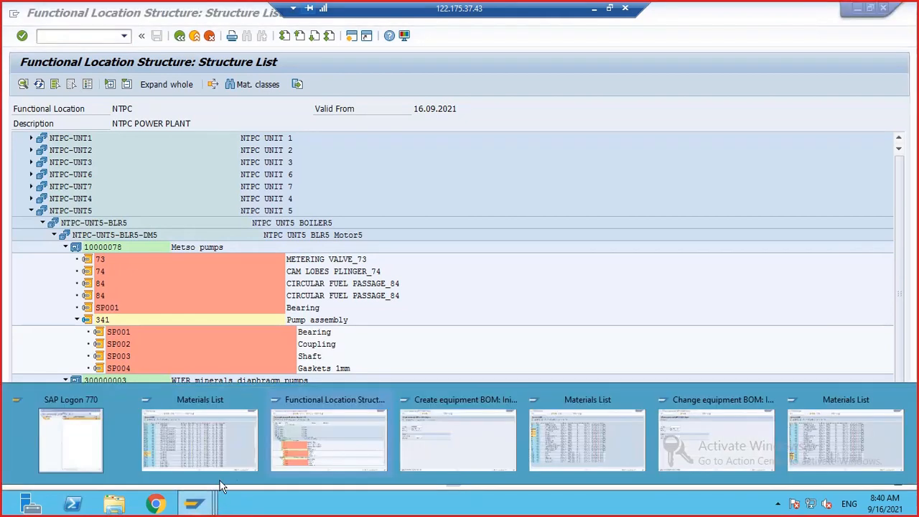
click(94, 36)
text(/)
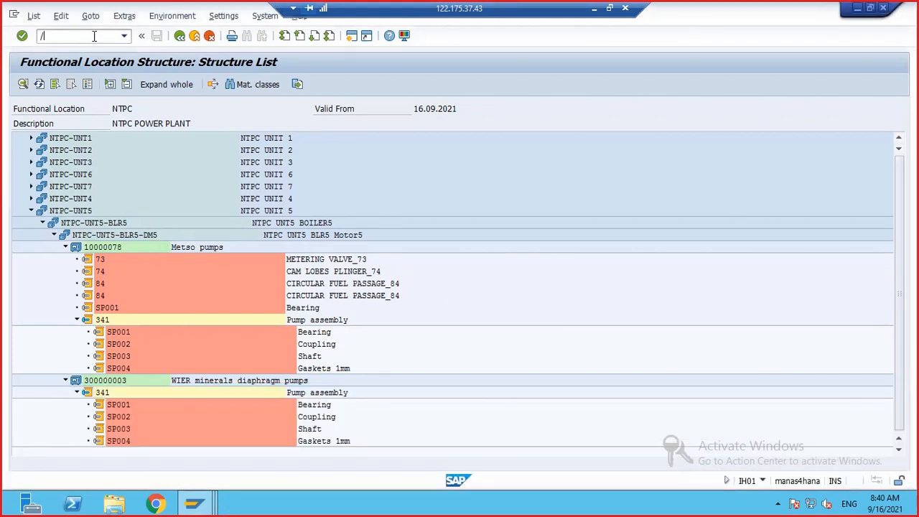
text(S)
key(BackSpace)
key(BackSpace)
text(/nSAP)
key(Return)
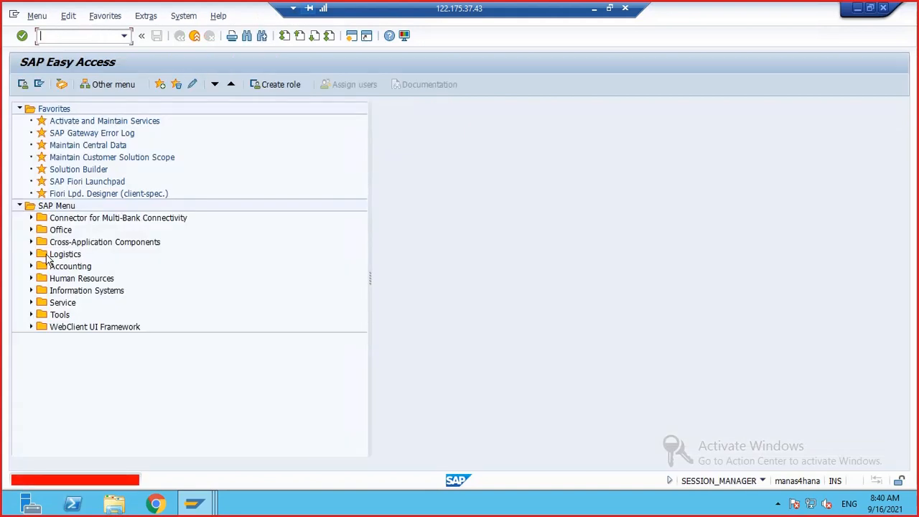
Open the mass change transaction for bills of material within Plant Maintenance's technical object management
click(31, 254)
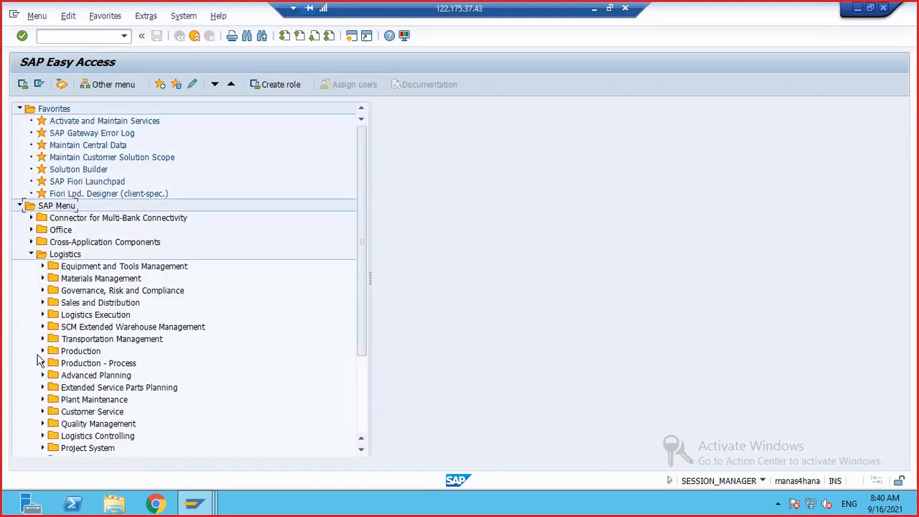
click(42, 399)
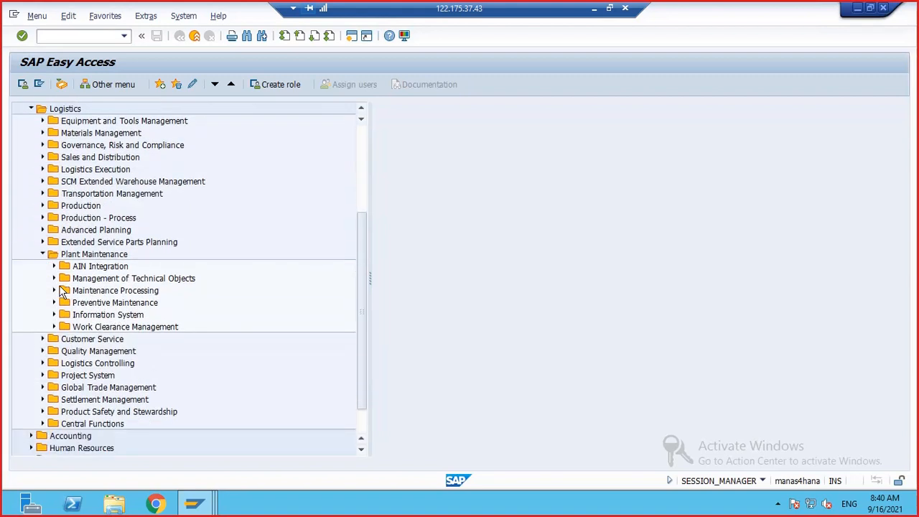
click(54, 278)
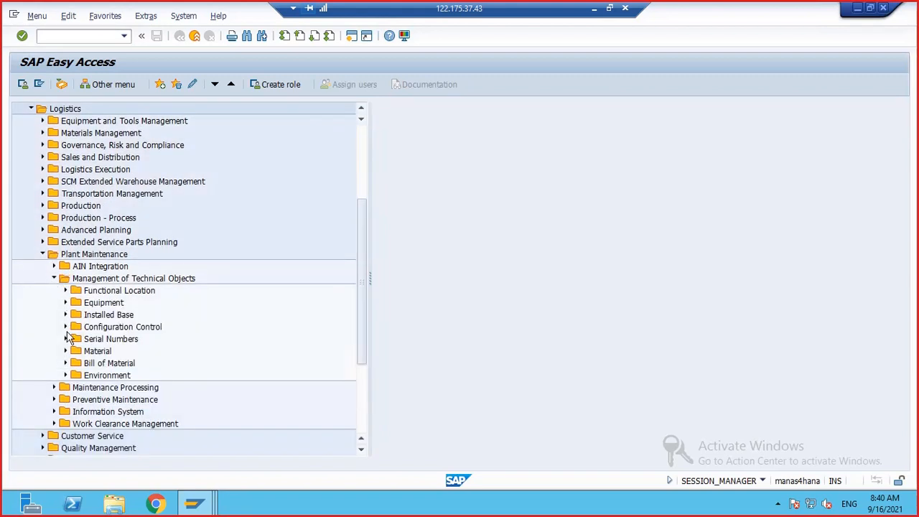
click(65, 364)
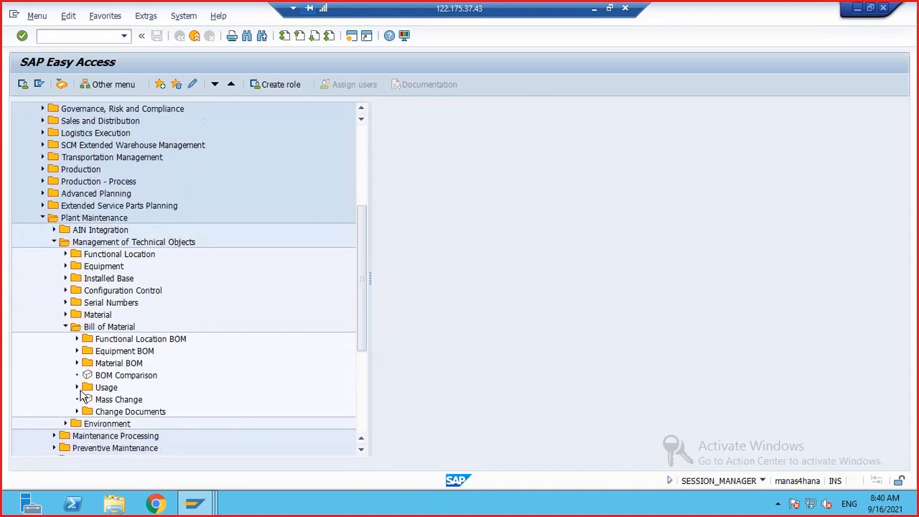
click(76, 362)
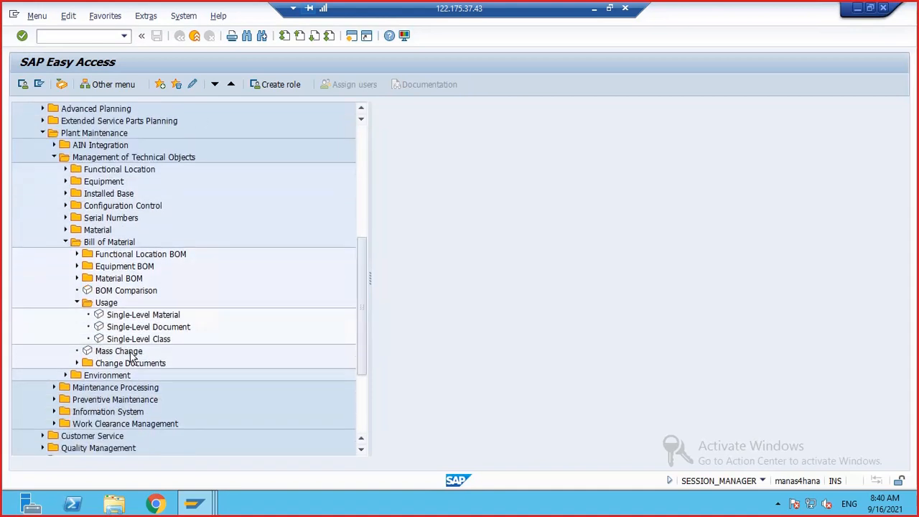
click(89, 352)
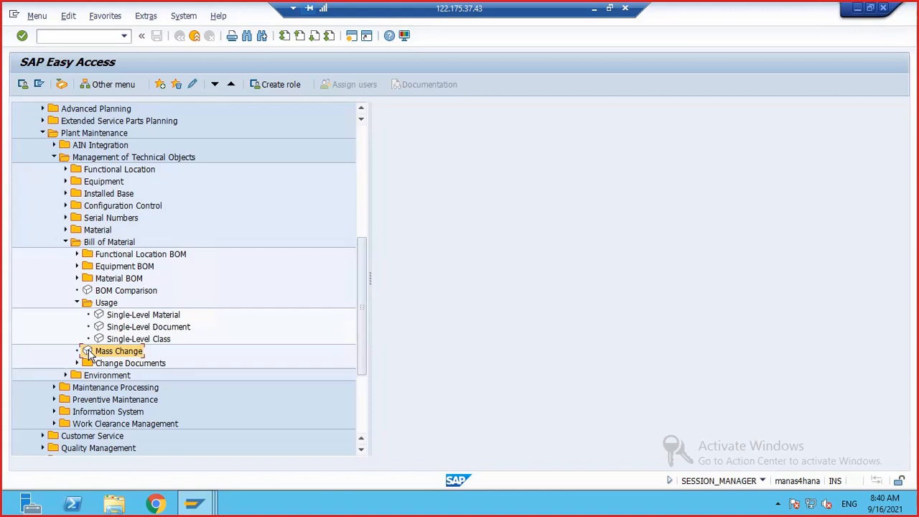
double_click(89, 352)
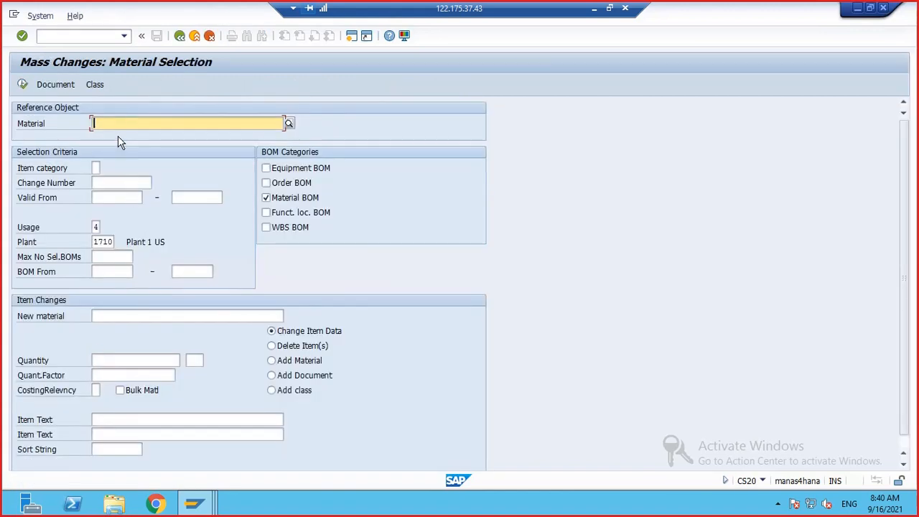
Examine the item change options for reference material FG6500 in plant 1710, and leave the mass change without making a change
click(23, 85)
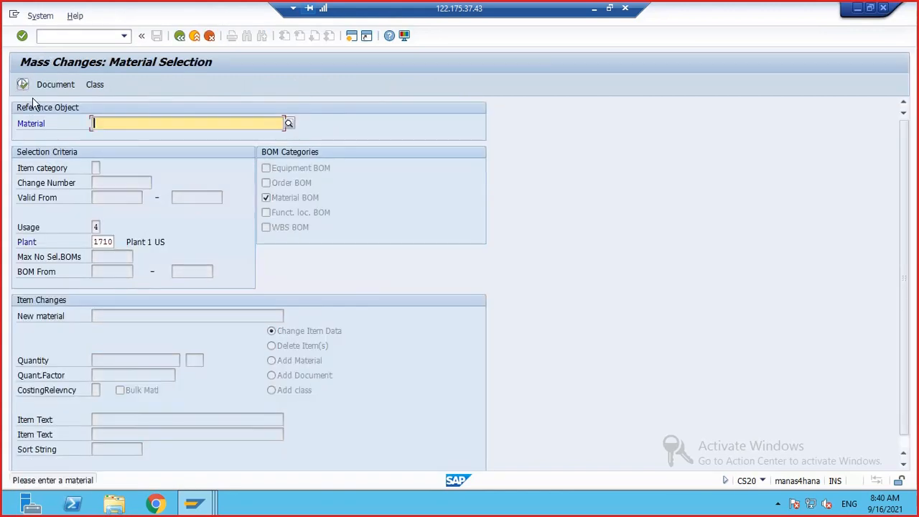
click(104, 123)
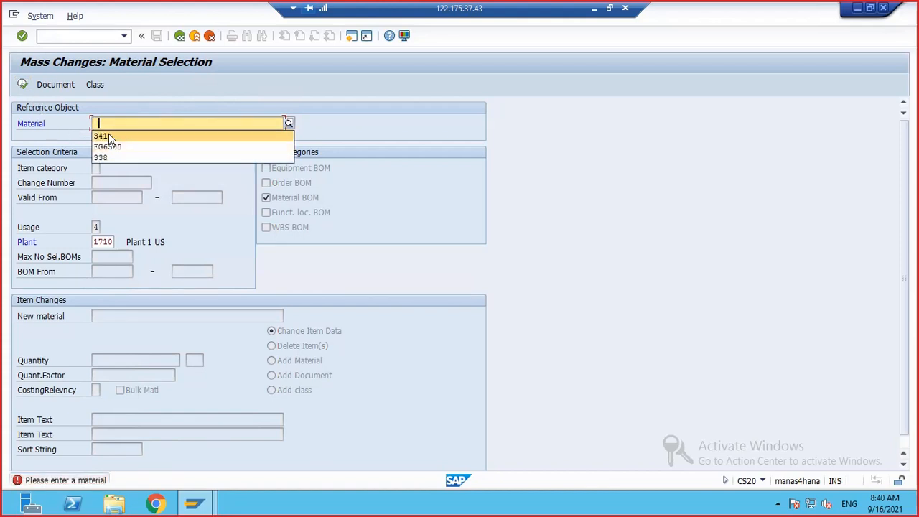
click(109, 123)
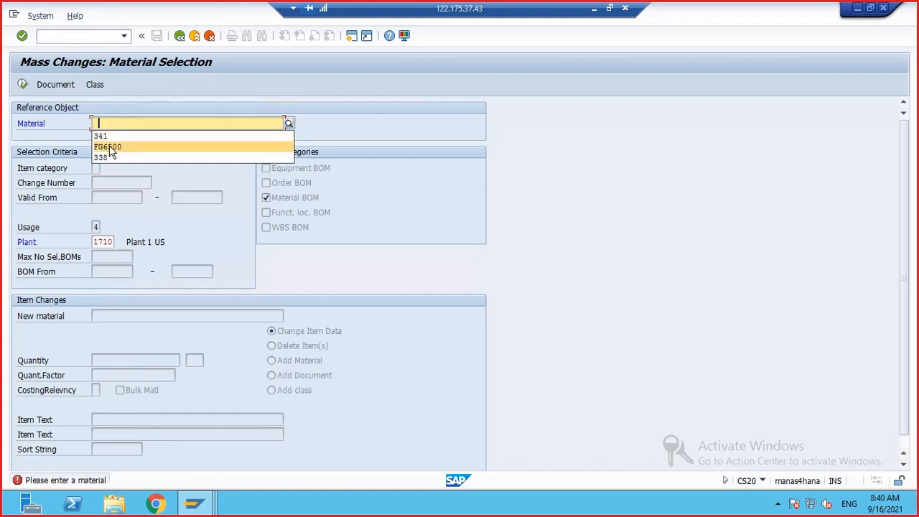
click(108, 146)
key(Return)
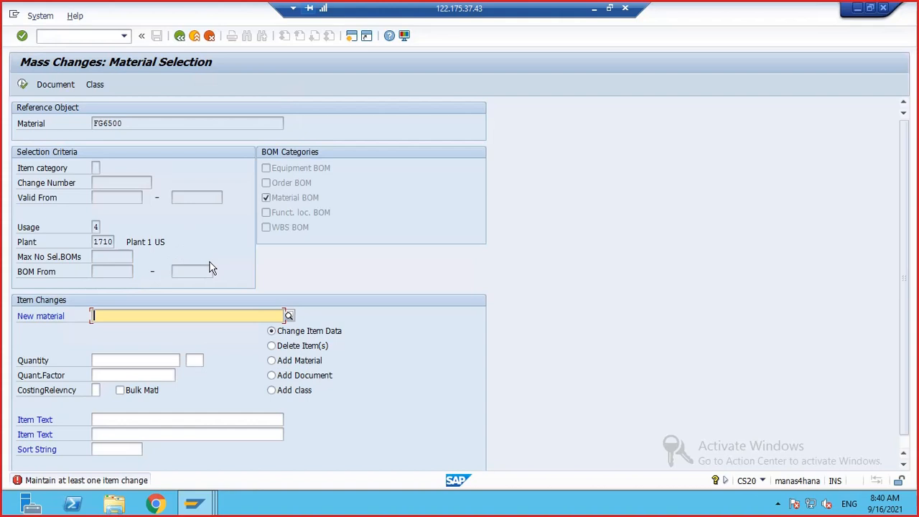
scroll(128, 280, down, 1)
scroll(124, 287, up, 1)
click(179, 35)
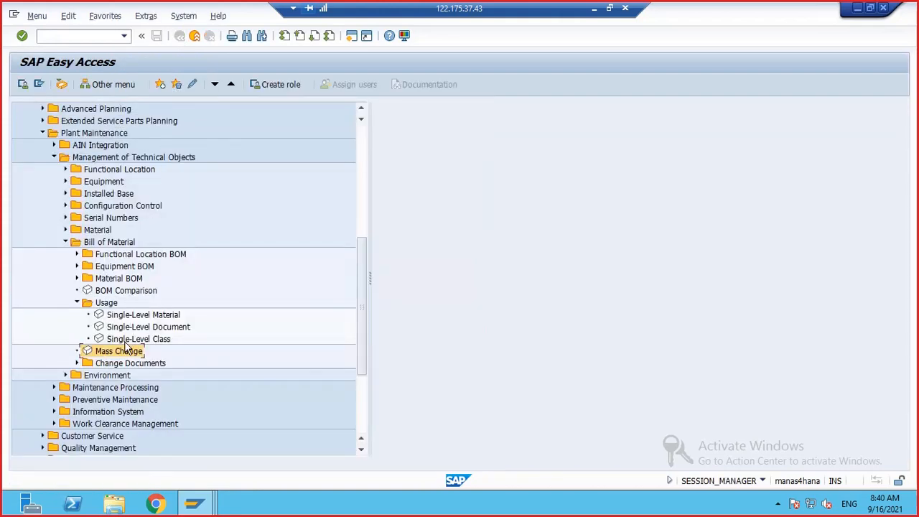
Try to display the BOM change documents for functional locations NTPC and NTPC-UNT4-BLR4-DM4 in plant 1710, usage 4, and leave the transaction
click(78, 362)
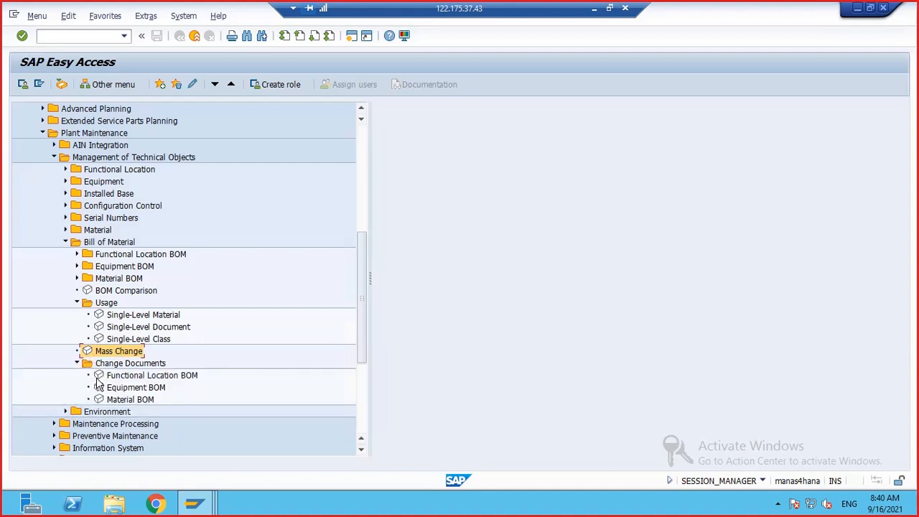
double_click(101, 375)
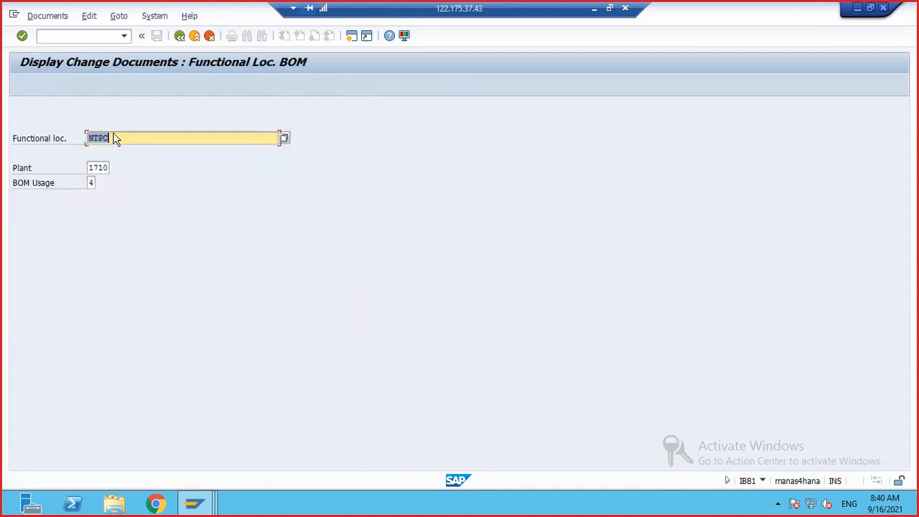
key(Return)
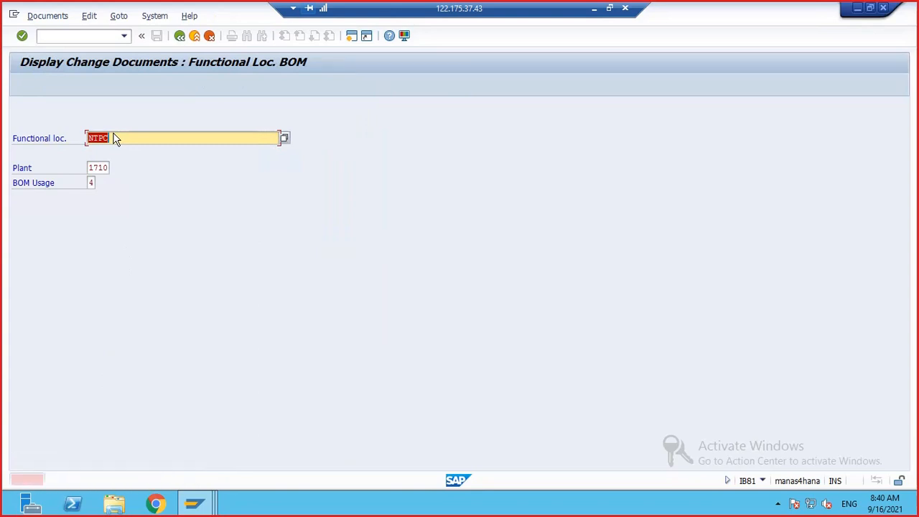
key(BackSpace)
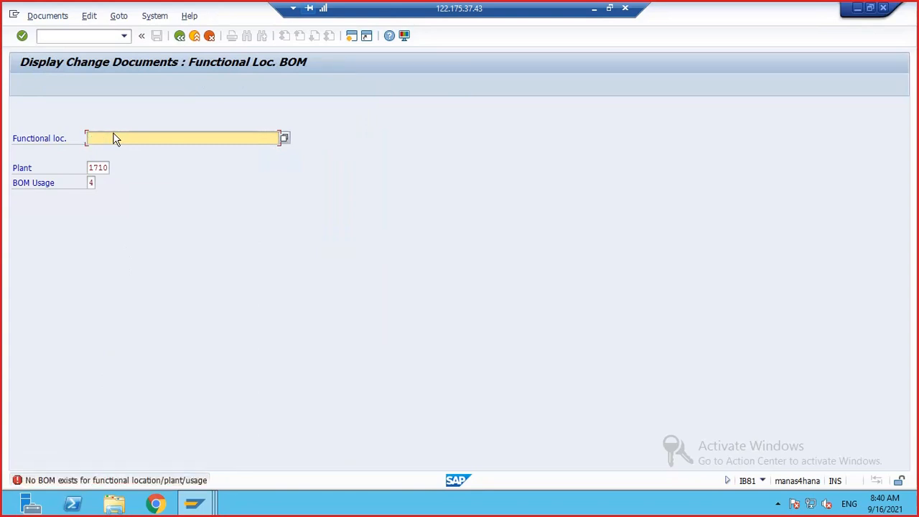
click(160, 173)
key(Return)
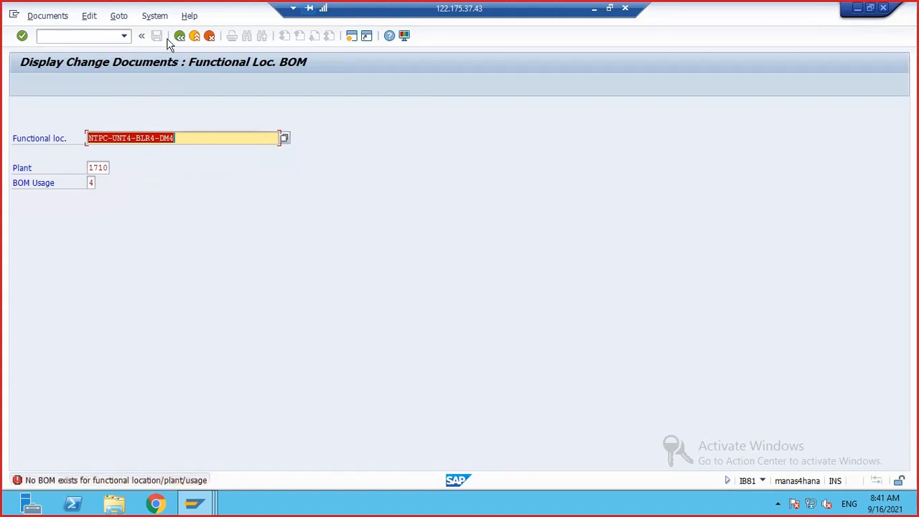
click(180, 36)
Display the change document overview for the BOM of equipment 300000003 in plant 1710, open its entry, and return to the initial equipment selection
double_click(99, 384)
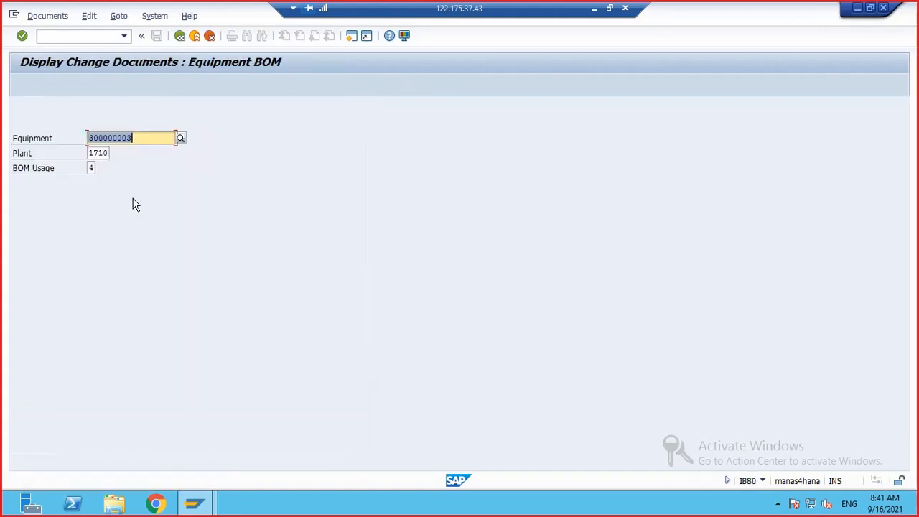
key(Return)
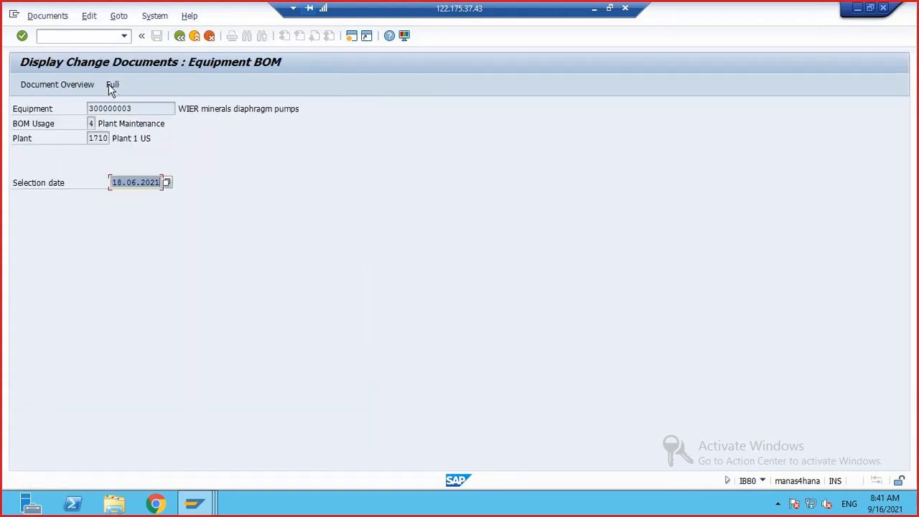
click(53, 83)
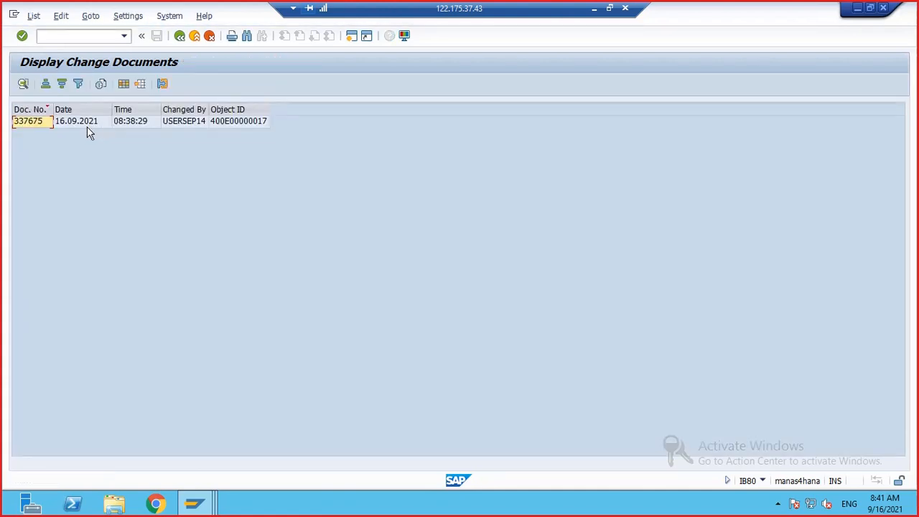
double_click(213, 121)
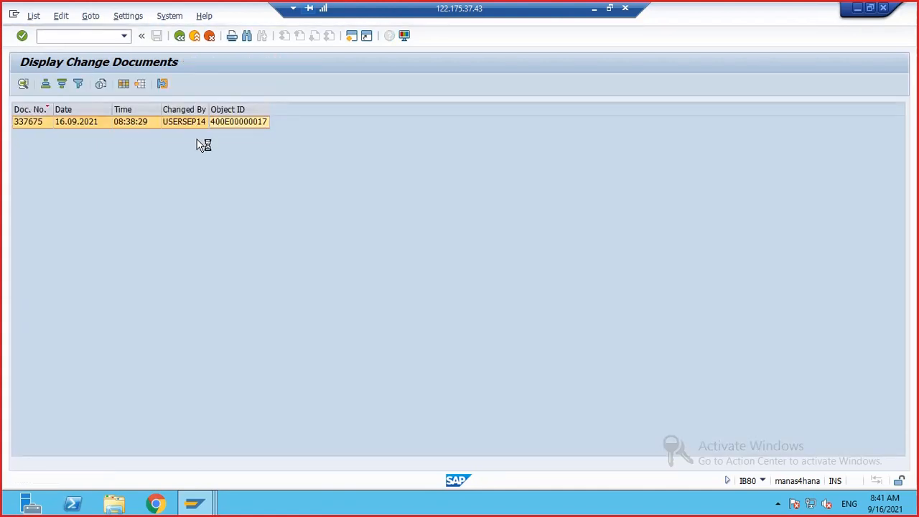
click(177, 40)
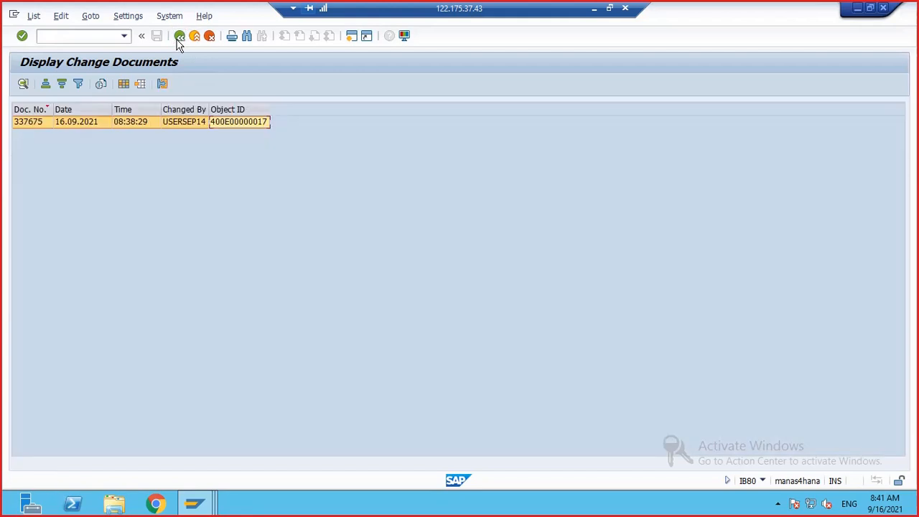
click(176, 40)
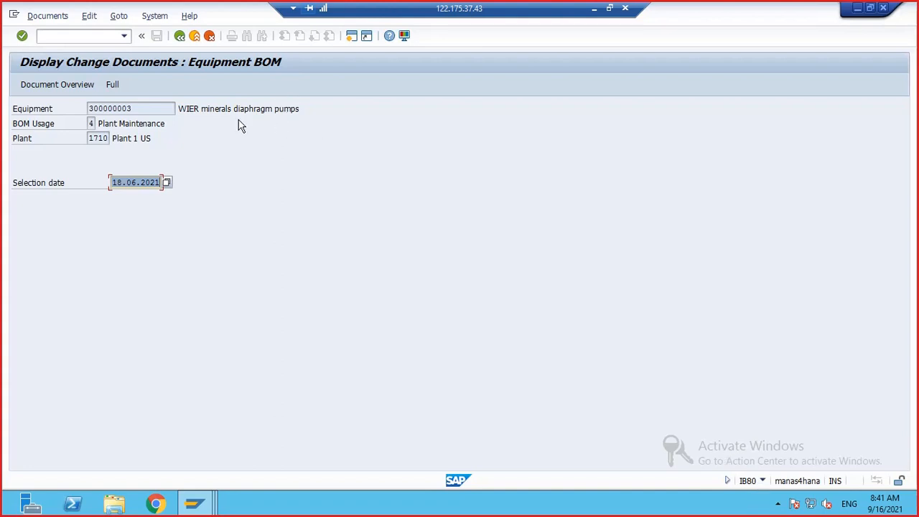
click(180, 35)
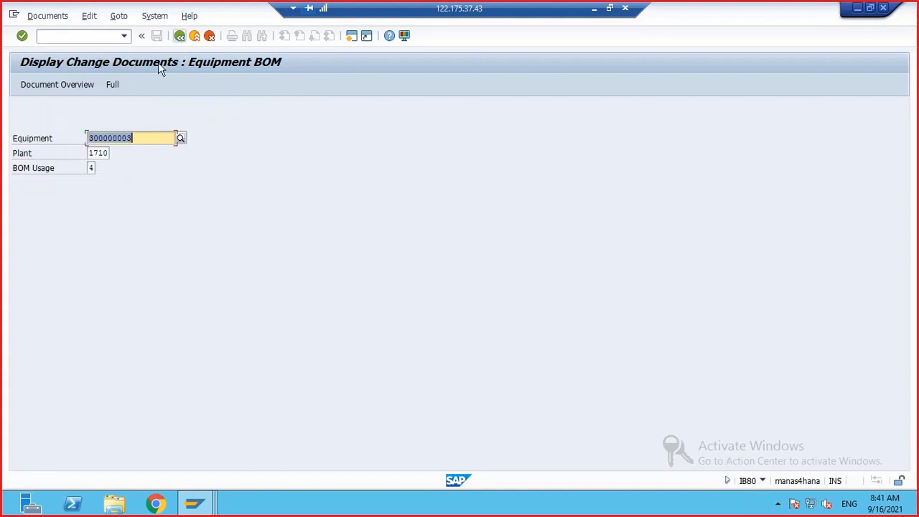
Review the full change documents for the BOM of equipment 300000003, and return to the date selection
key(Return)
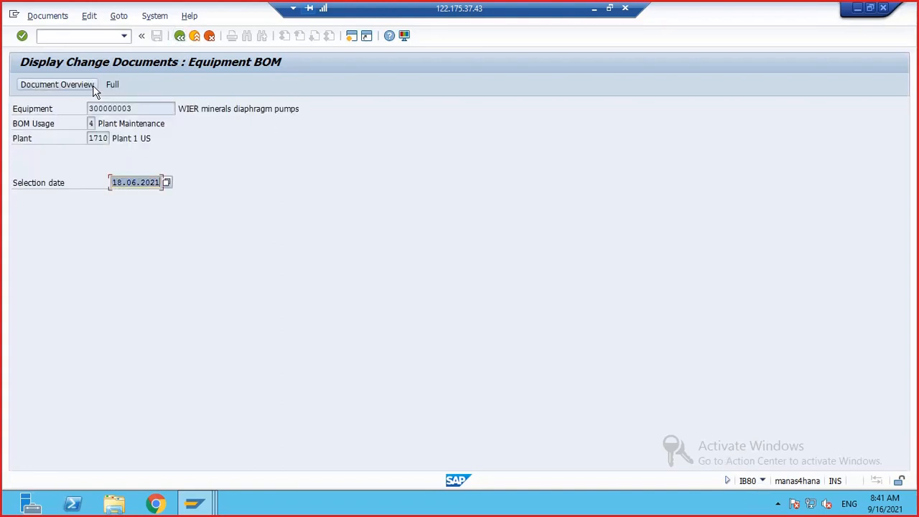
click(113, 84)
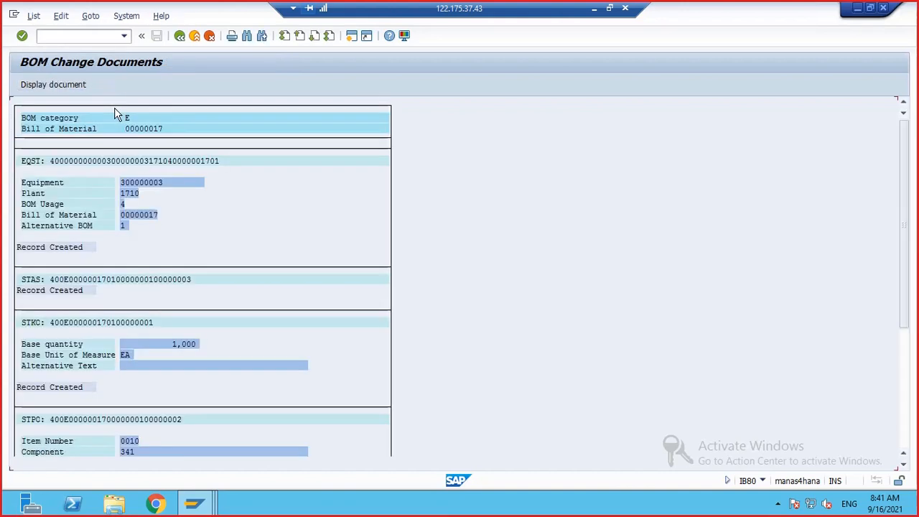
scroll(98, 244, down, 5)
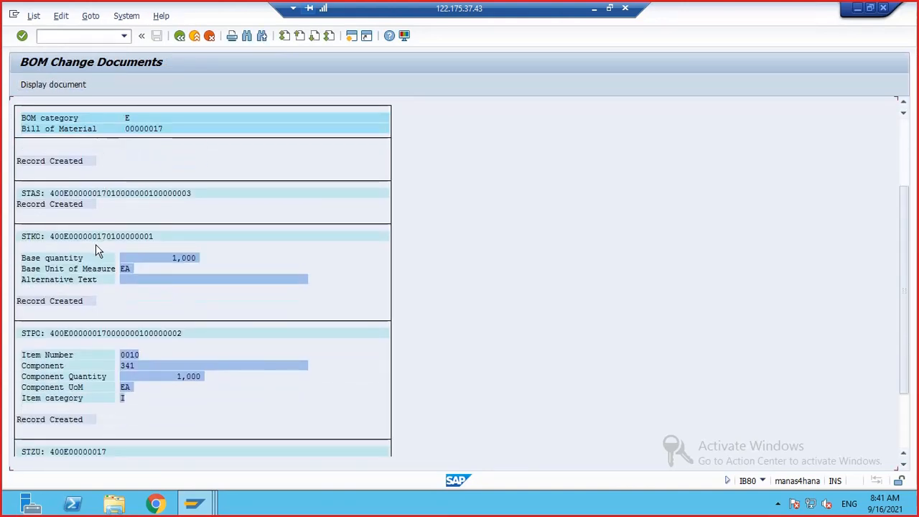
click(179, 35)
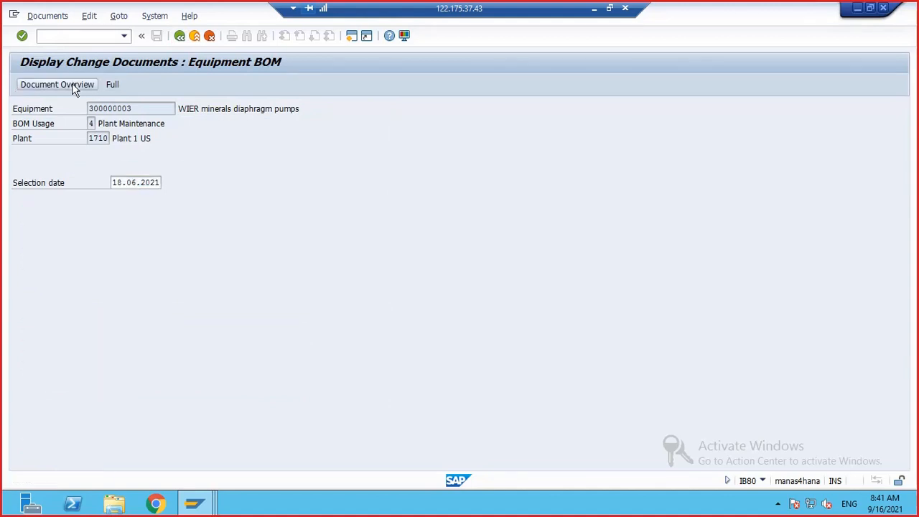
Examine the table entries of the equipment BOM's change document from the document overview, and return to the SAP Easy Access screen
click(73, 84)
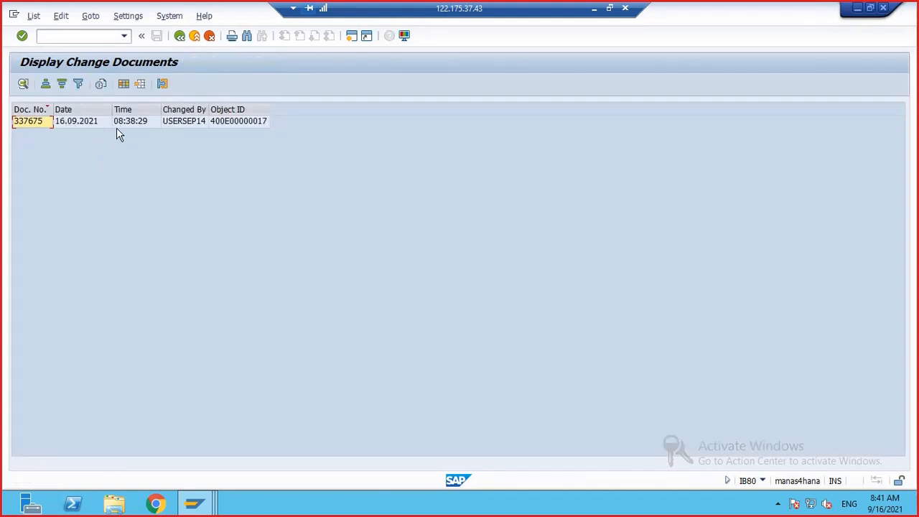
double_click(239, 124)
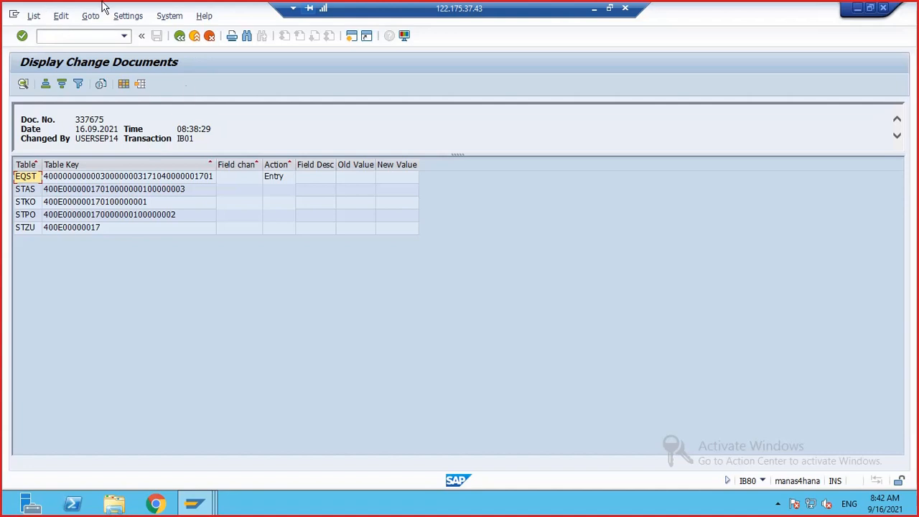
click(179, 35)
click(179, 36)
click(180, 36)
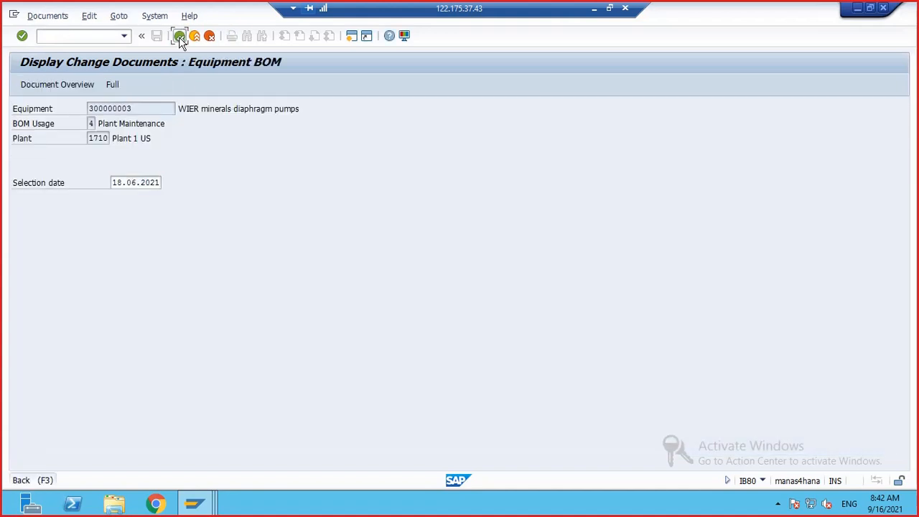
click(183, 36)
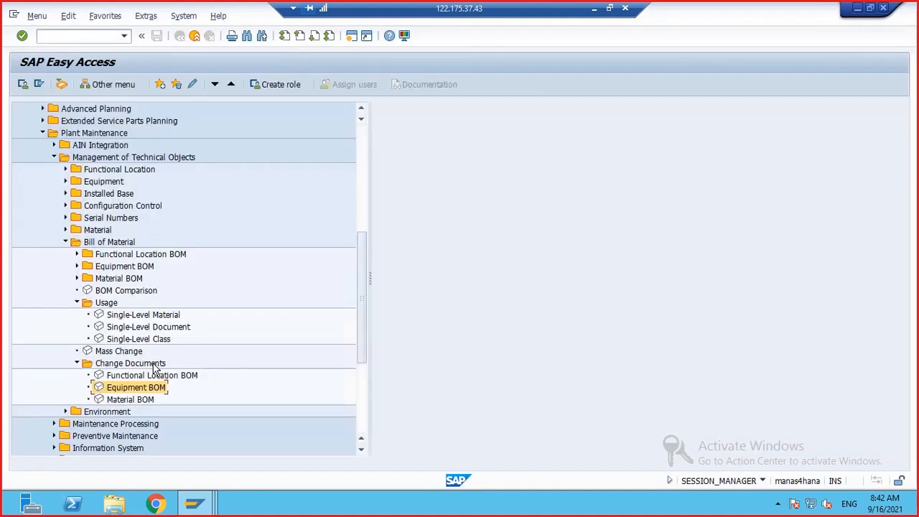
Display the change document details for the material BOM of pump assembly 341 in plant 1710, usage 4
scroll(143, 406, down, 1)
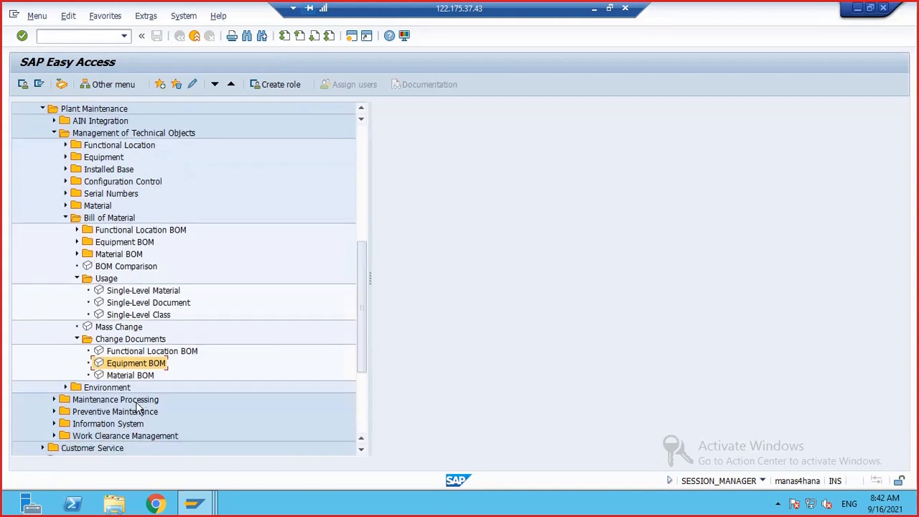
double_click(106, 376)
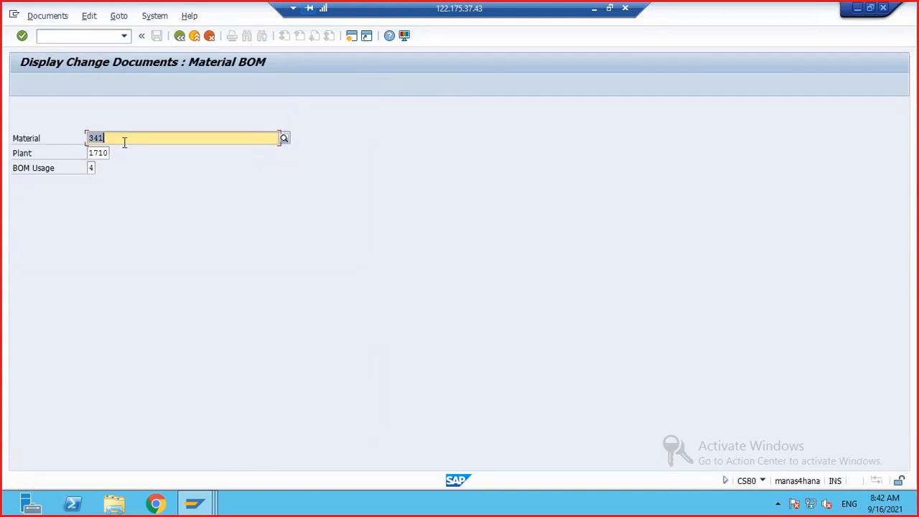
key(Return)
click(84, 84)
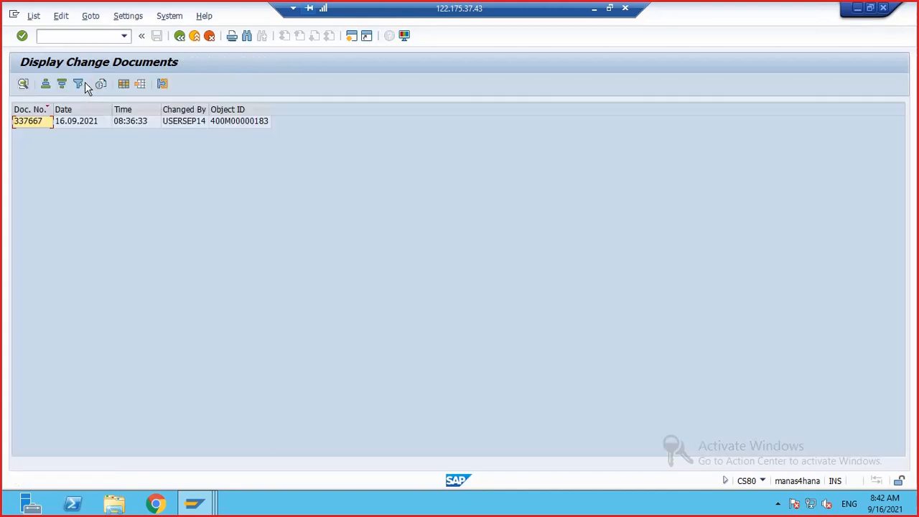
click(227, 126)
double_click(226, 124)
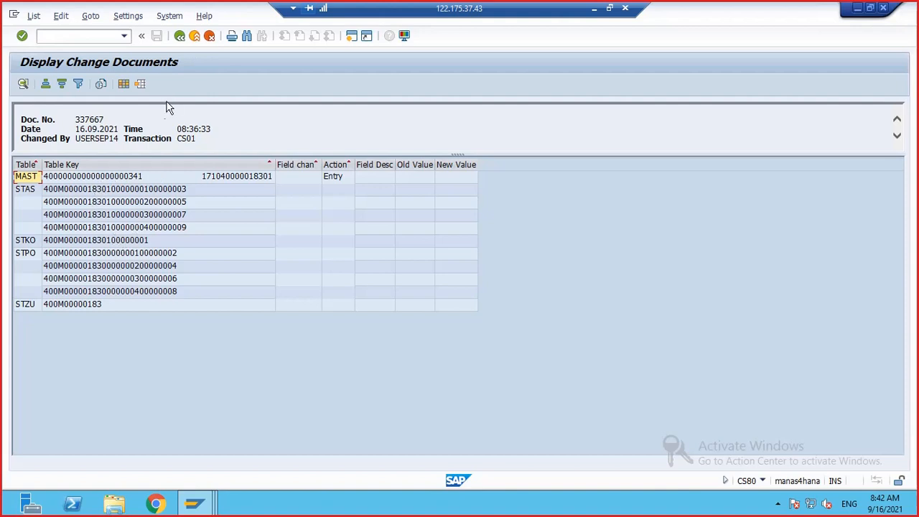
Examine the document number, date, time, user and transaction in the material BOM's change document header, and return to the SAP Easy Access screen
drag(76, 121, 109, 139)
drag(184, 139, 192, 137)
click(186, 130)
drag(105, 130, 74, 121)
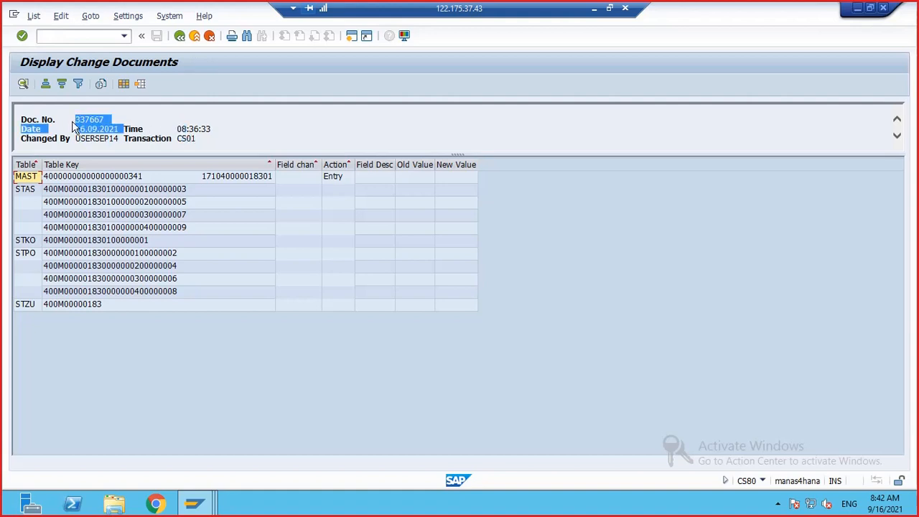
click(180, 36)
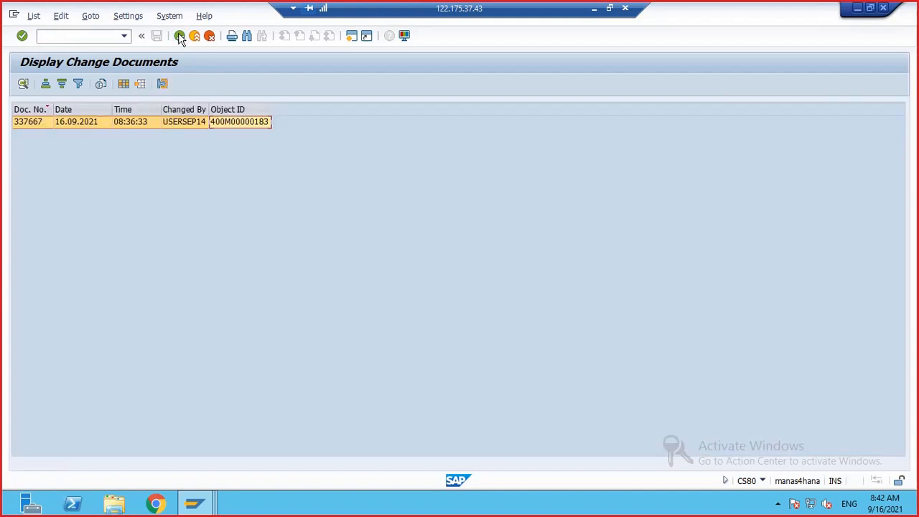
click(179, 36)
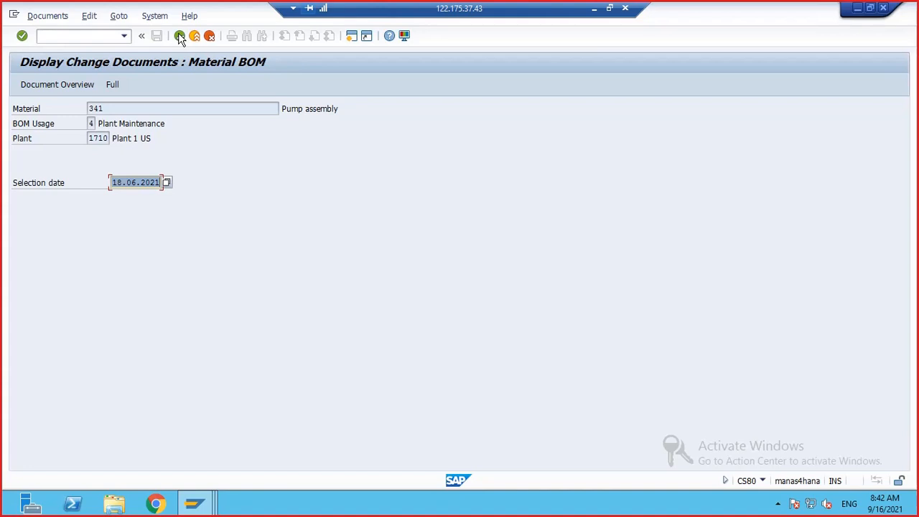
click(179, 35)
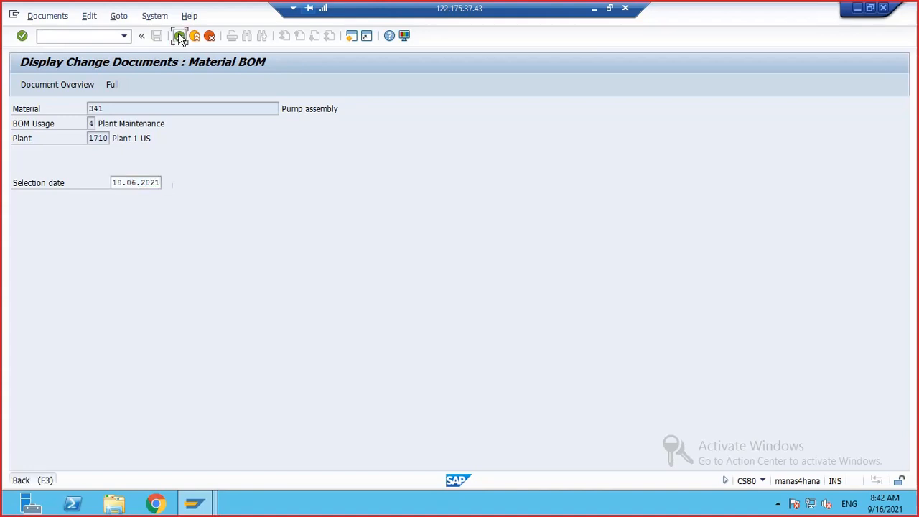
click(179, 36)
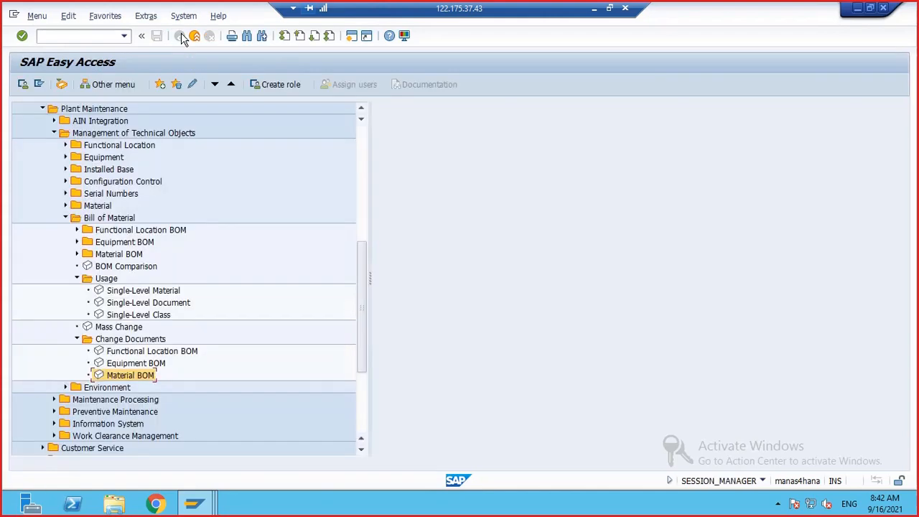
Expand the Material BOM and Equipment BOM folders, open the equipment BOM's Structural Display selection, and return to the SAP Easy Access screen
scroll(165, 278, down, 2)
scroll(165, 278, down, 2)
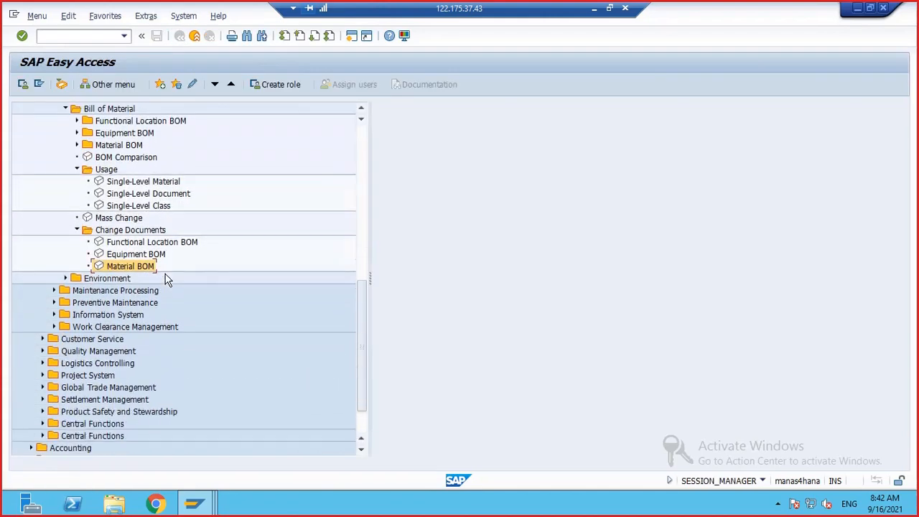
scroll(165, 279, up, 2)
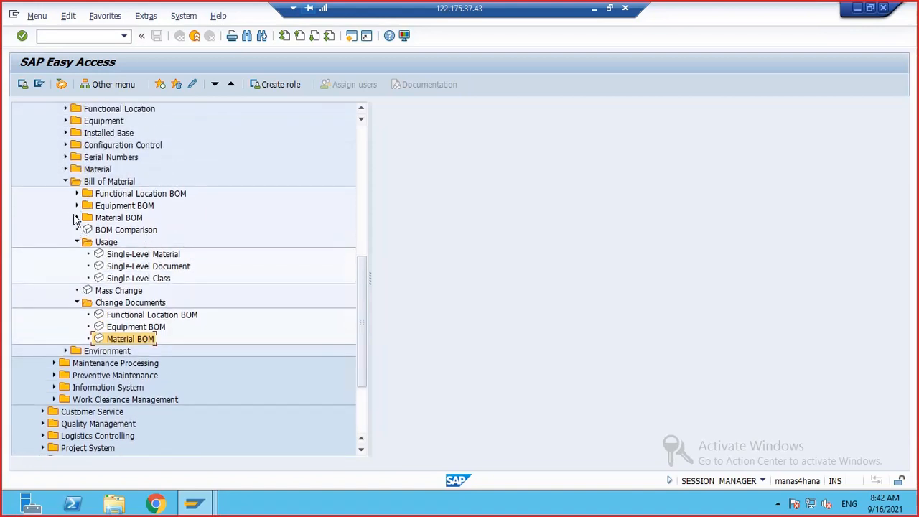
click(76, 218)
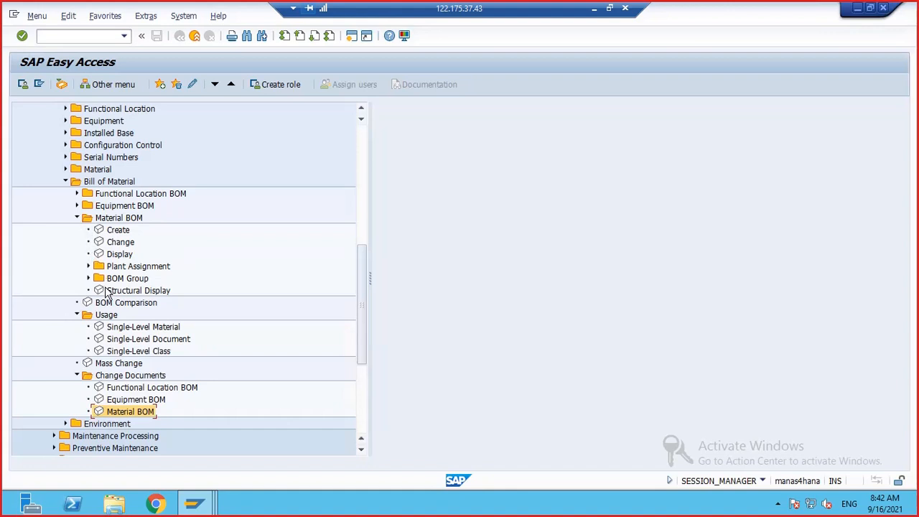
click(77, 206)
double_click(108, 278)
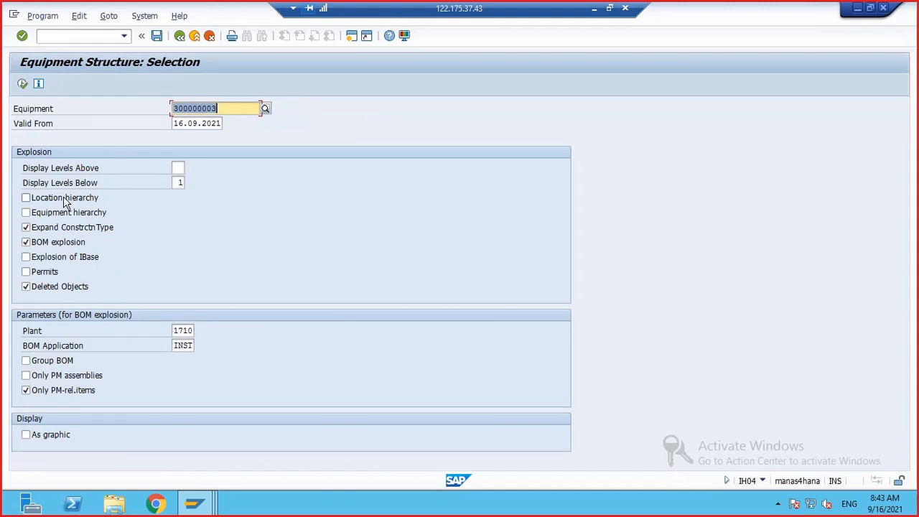
click(179, 36)
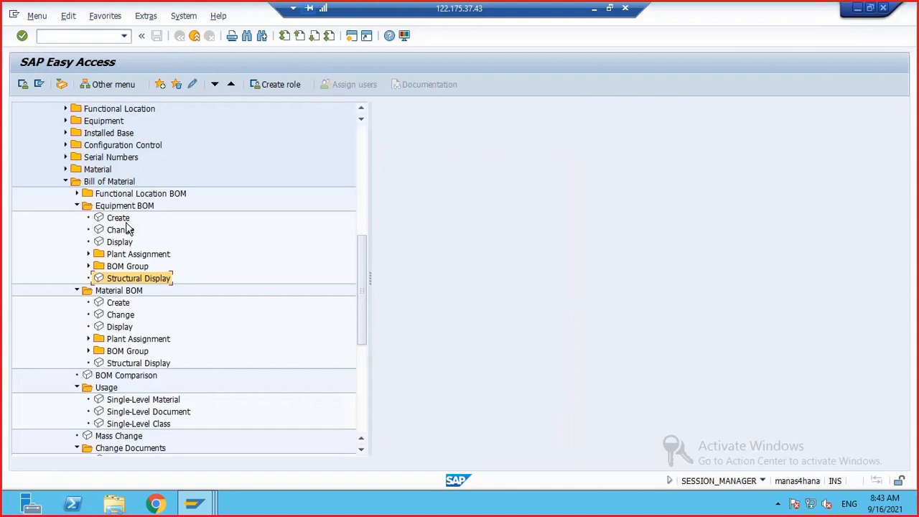
Display the structure list of equipment 300000003 with location and equipment hierarchy included, expand pump assembly 341, and return to the SAP Easy Access screen
double_click(101, 280)
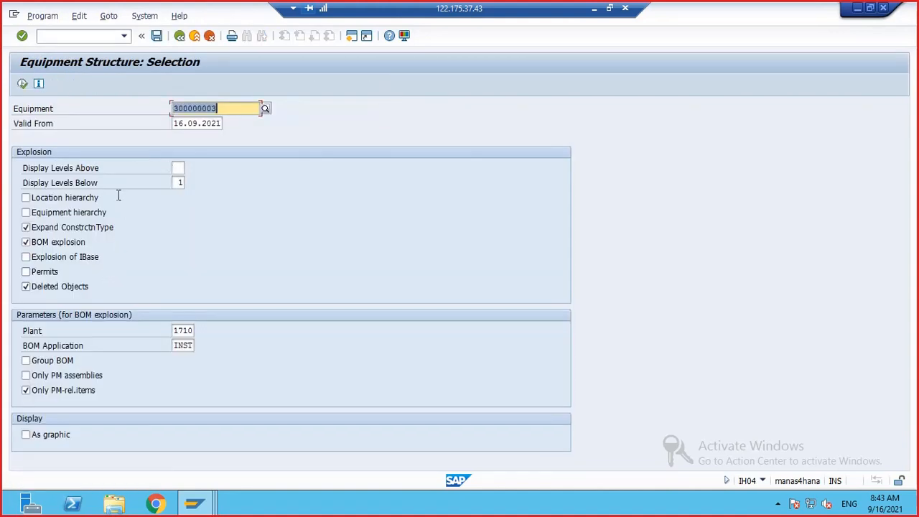
click(29, 198)
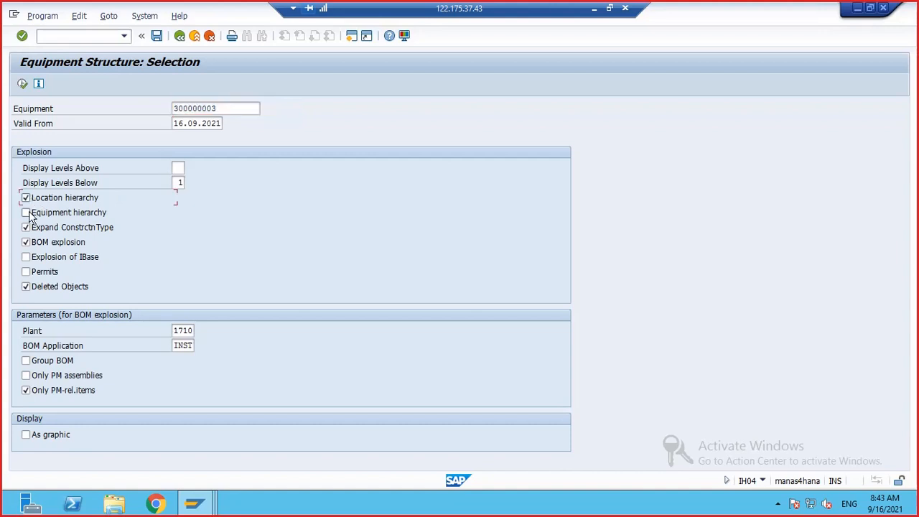
click(27, 214)
click(23, 84)
click(31, 150)
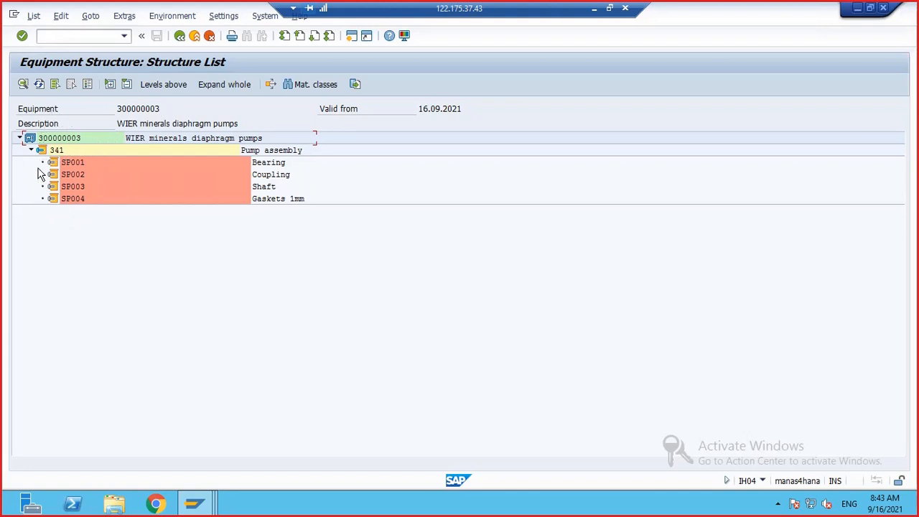
click(179, 35)
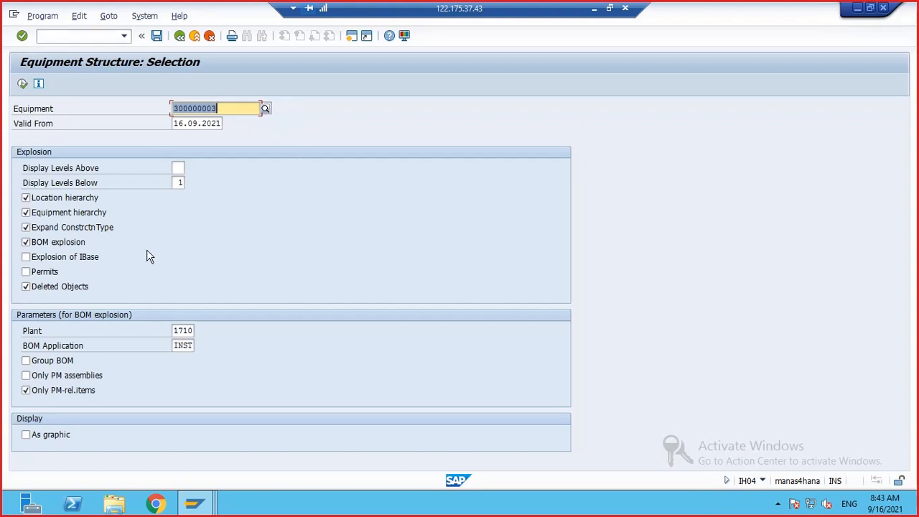
click(179, 36)
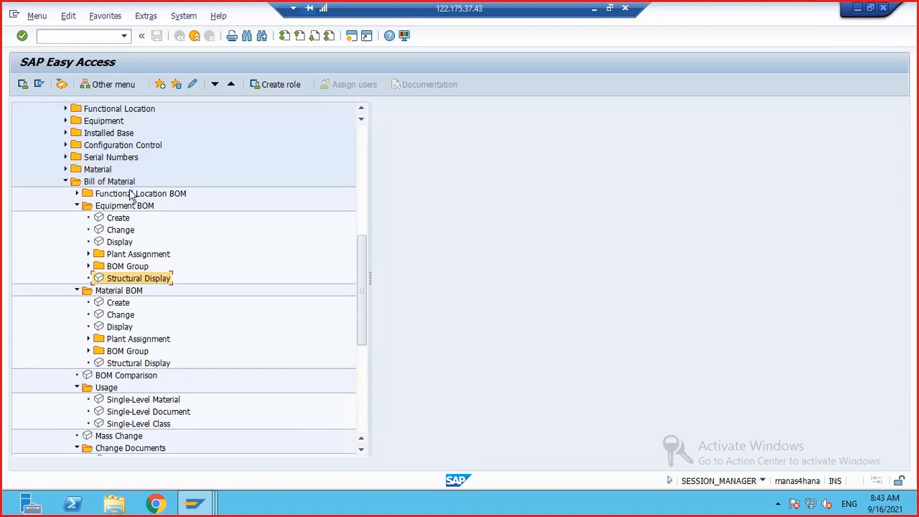
scroll(108, 173, up, 3)
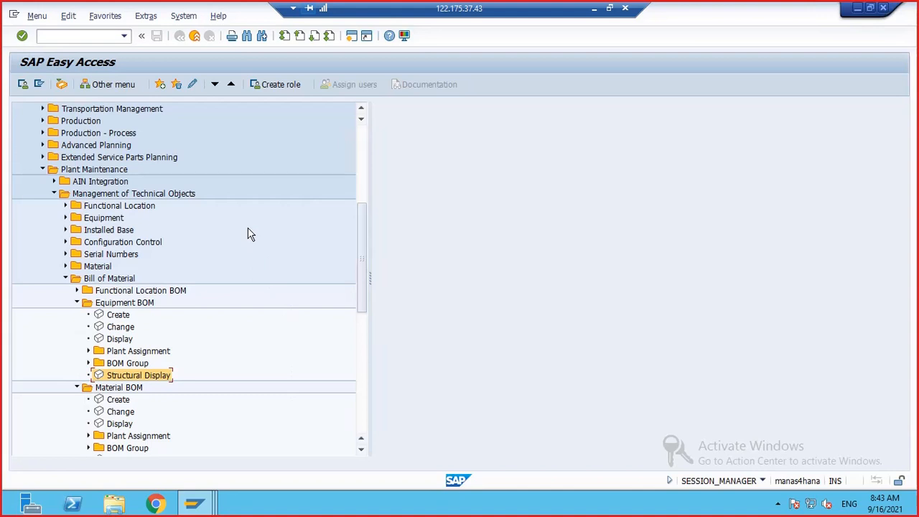
scroll(248, 240, down, 5)
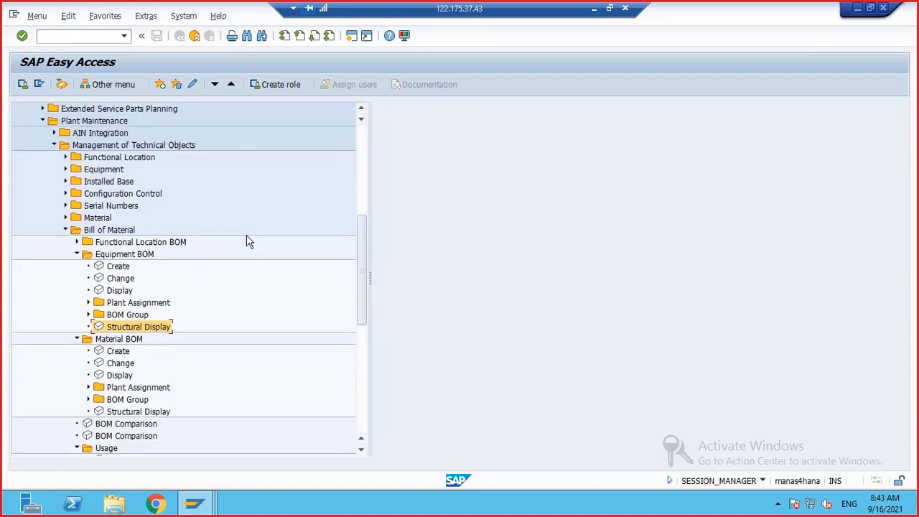
scroll(244, 252, down, 5)
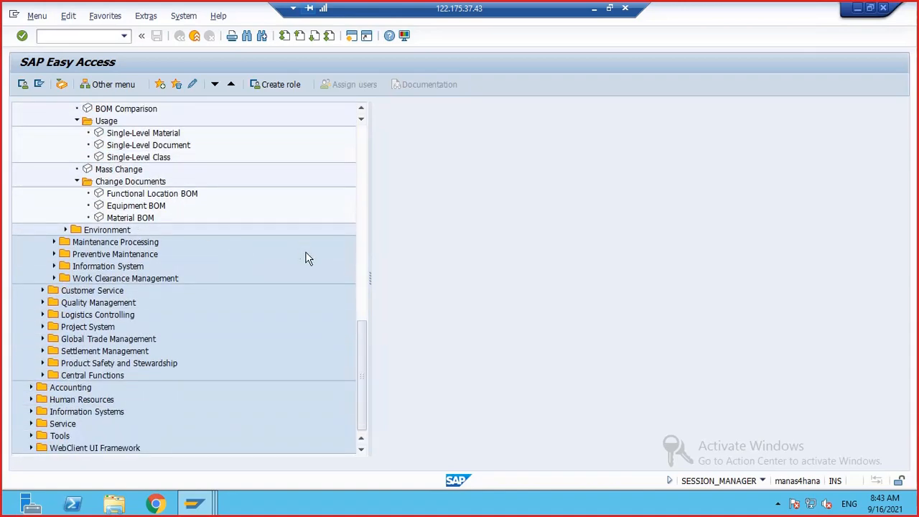
scroll(306, 257, up, 3)
scroll(306, 259, up, 7)
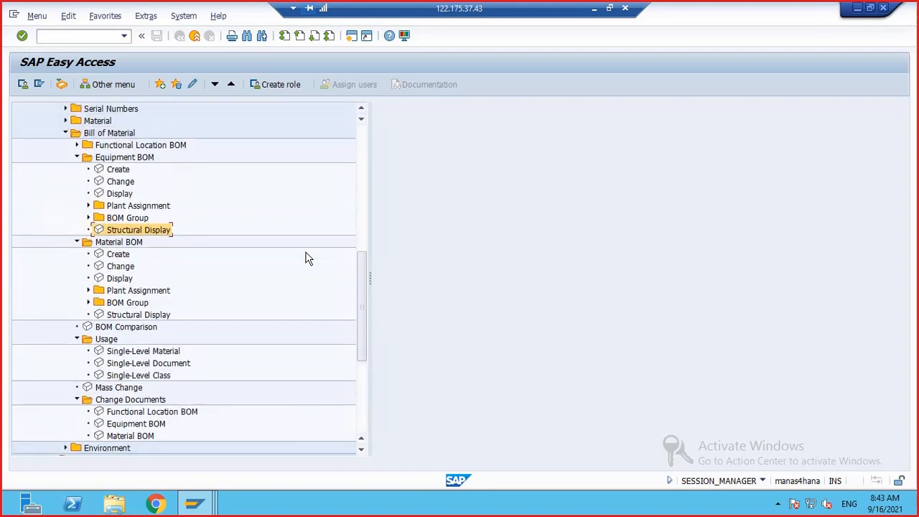
scroll(306, 258, up, 3)
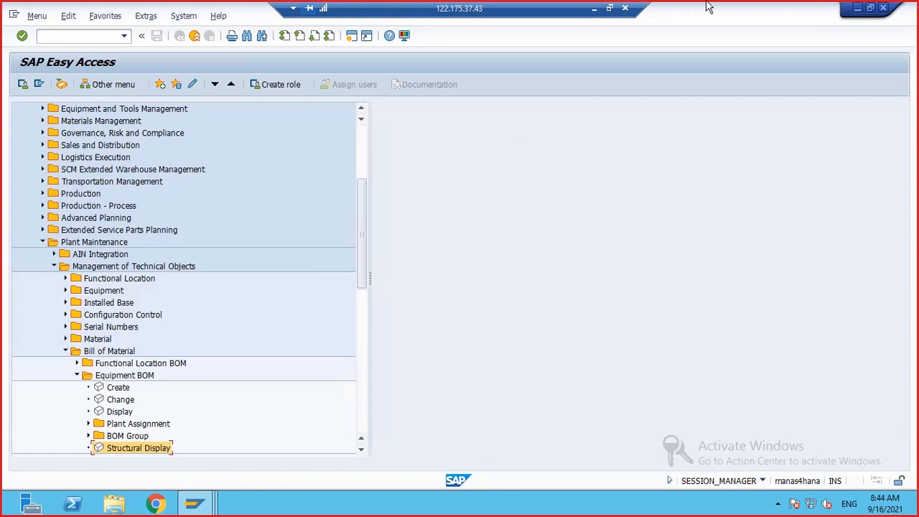
click(590, 10)
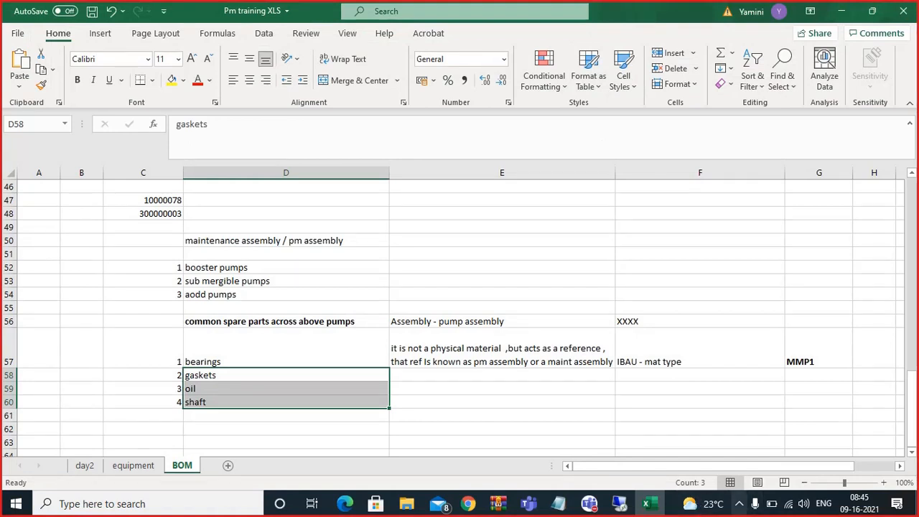
click(739, 504)
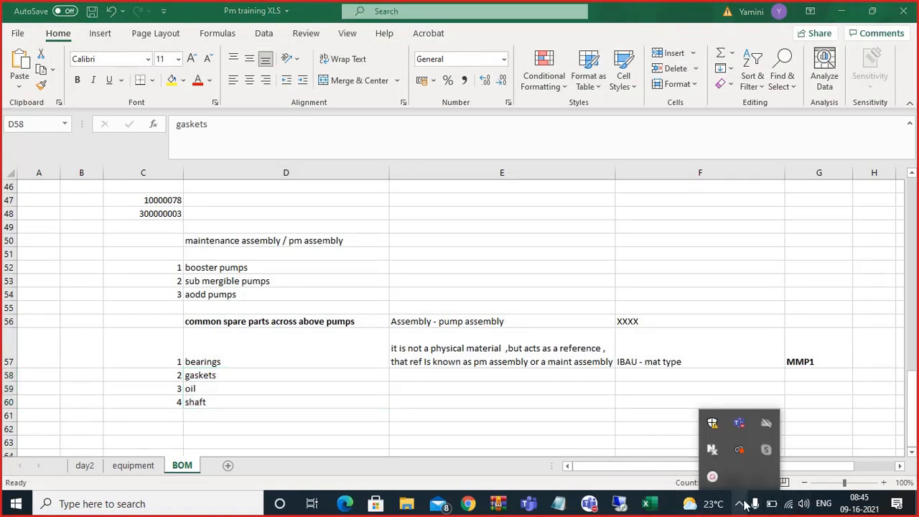
click(711, 478)
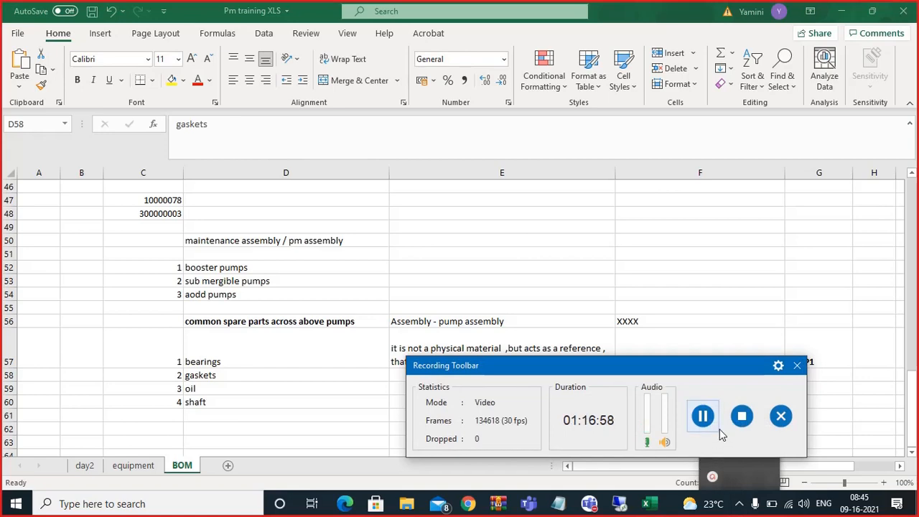